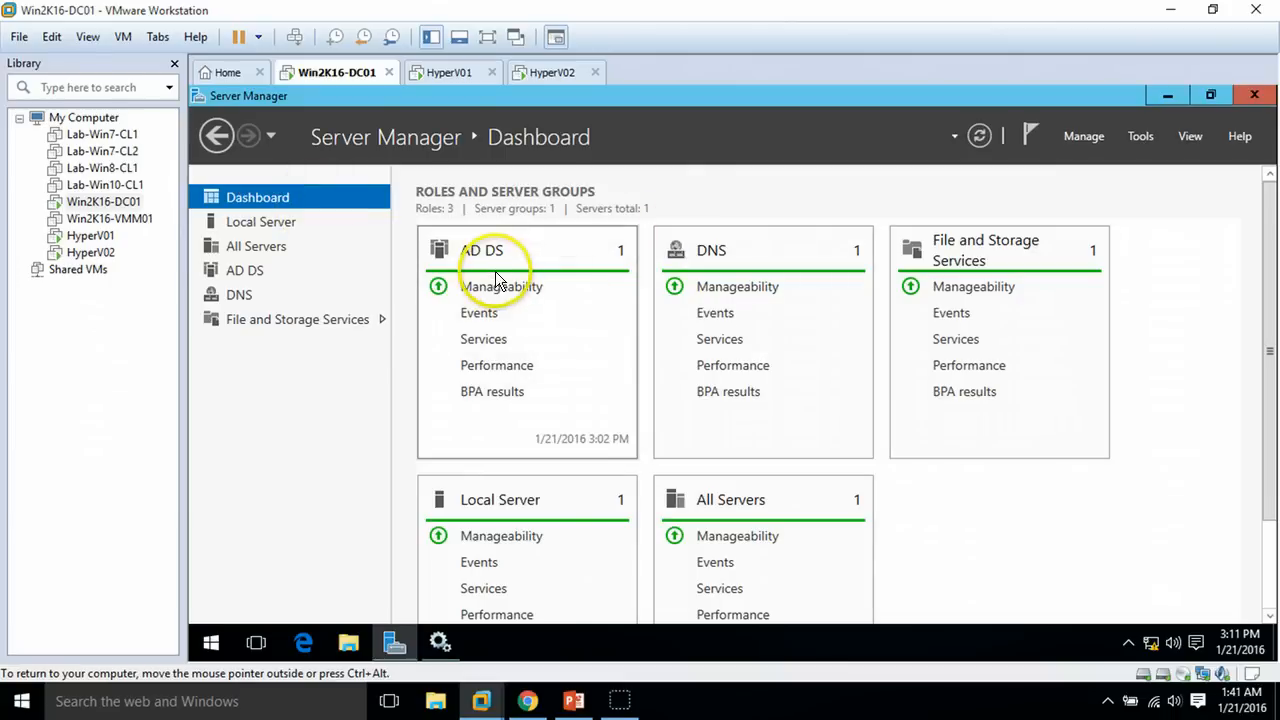
Check Win2K16-DC01's and HyperV01's local server details, then view Win7-CL1 in HyperV01's Hyper-V Manager
left_click(286, 224)
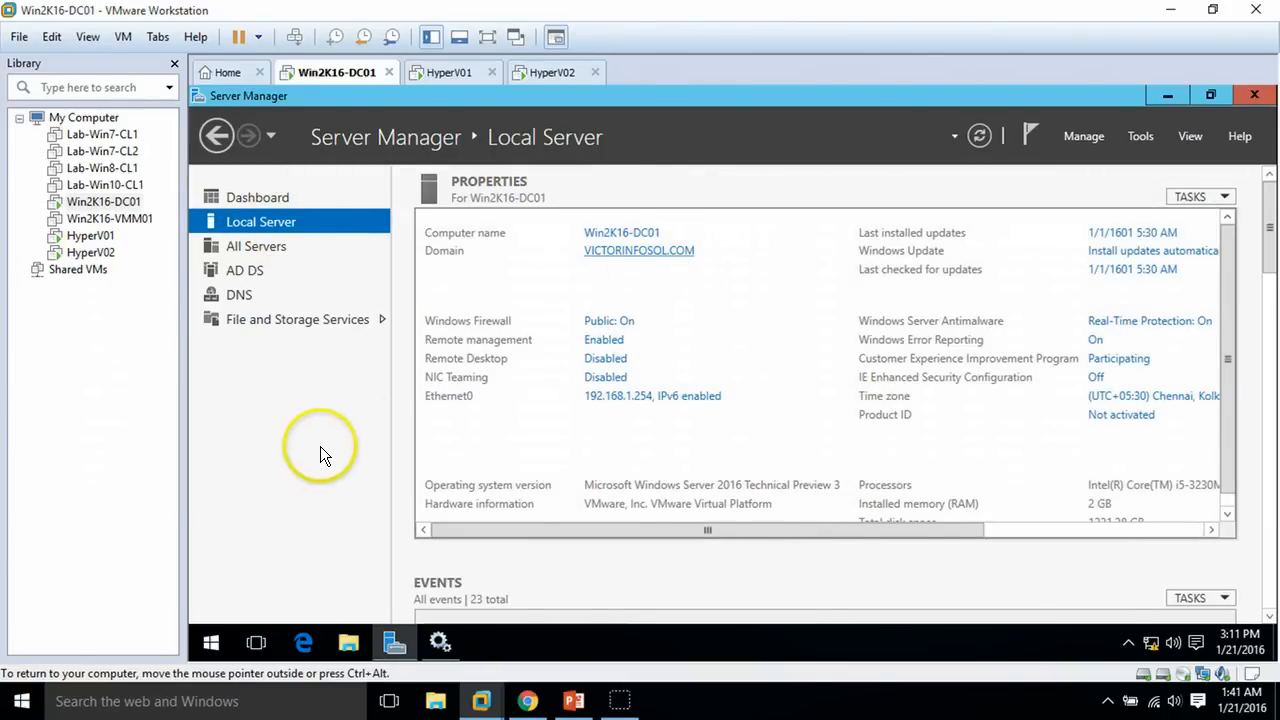
left_click(449, 73)
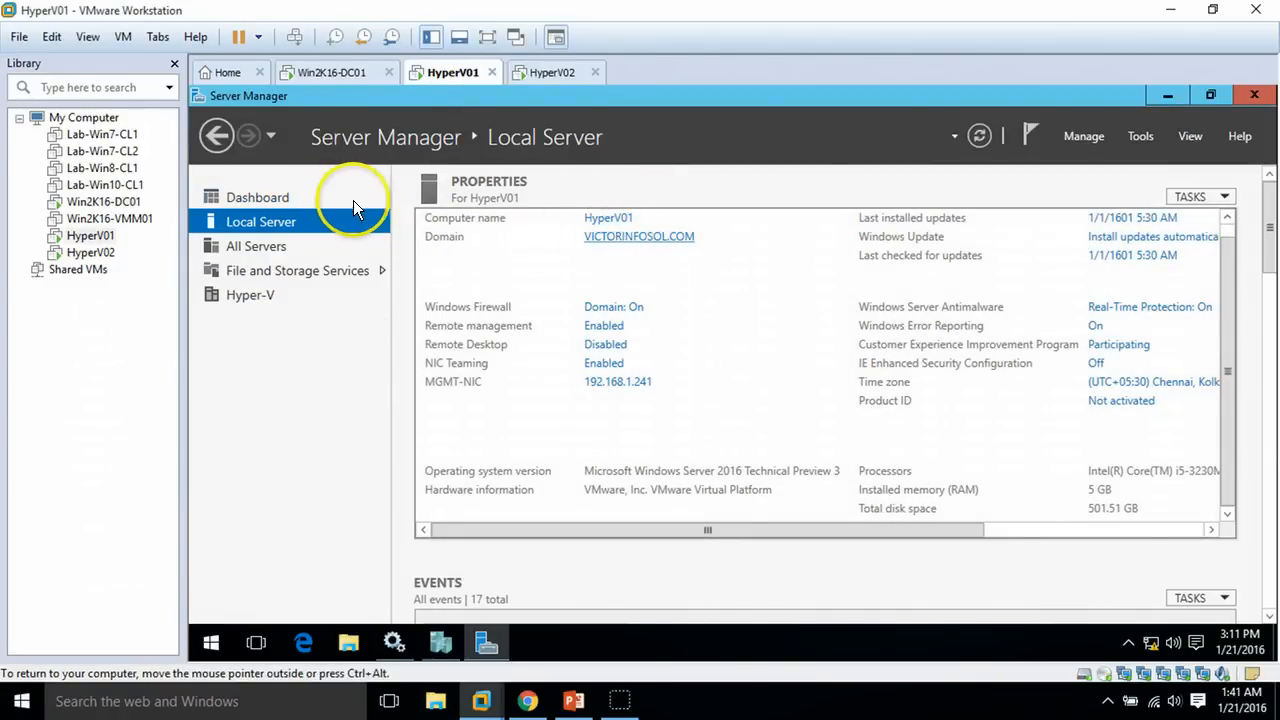
left_click(327, 198)
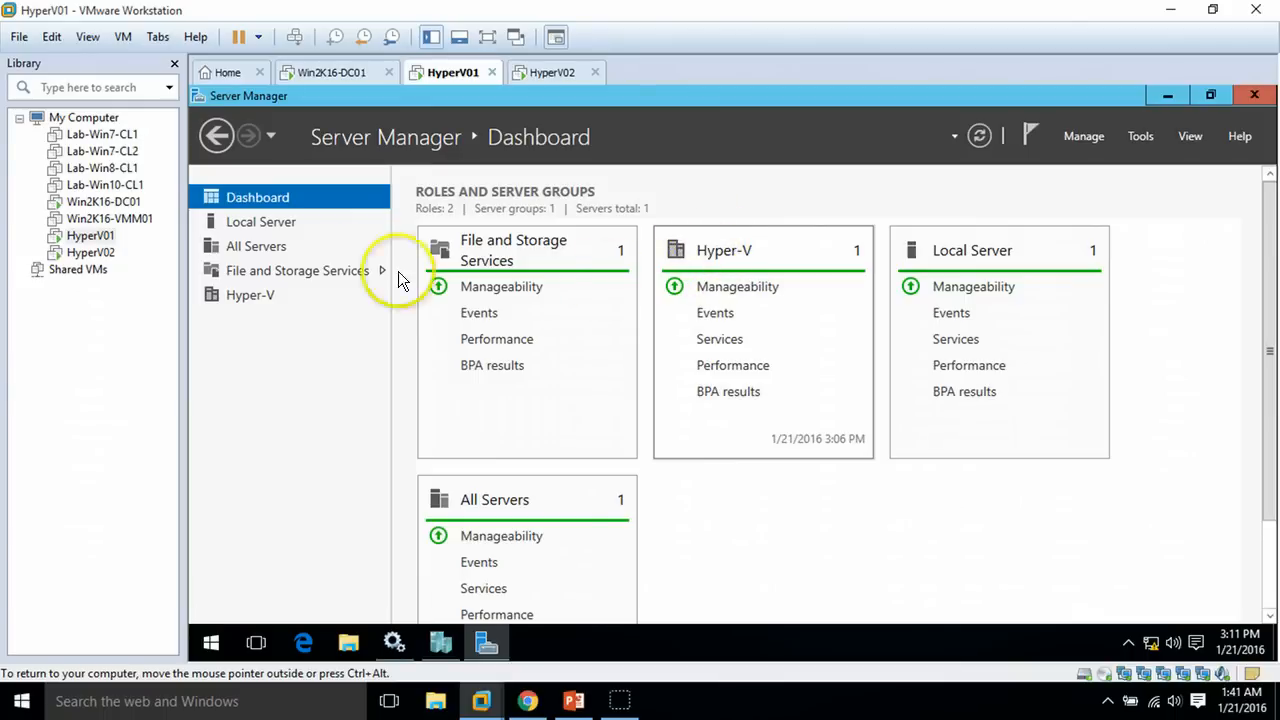
left_click(248, 222)
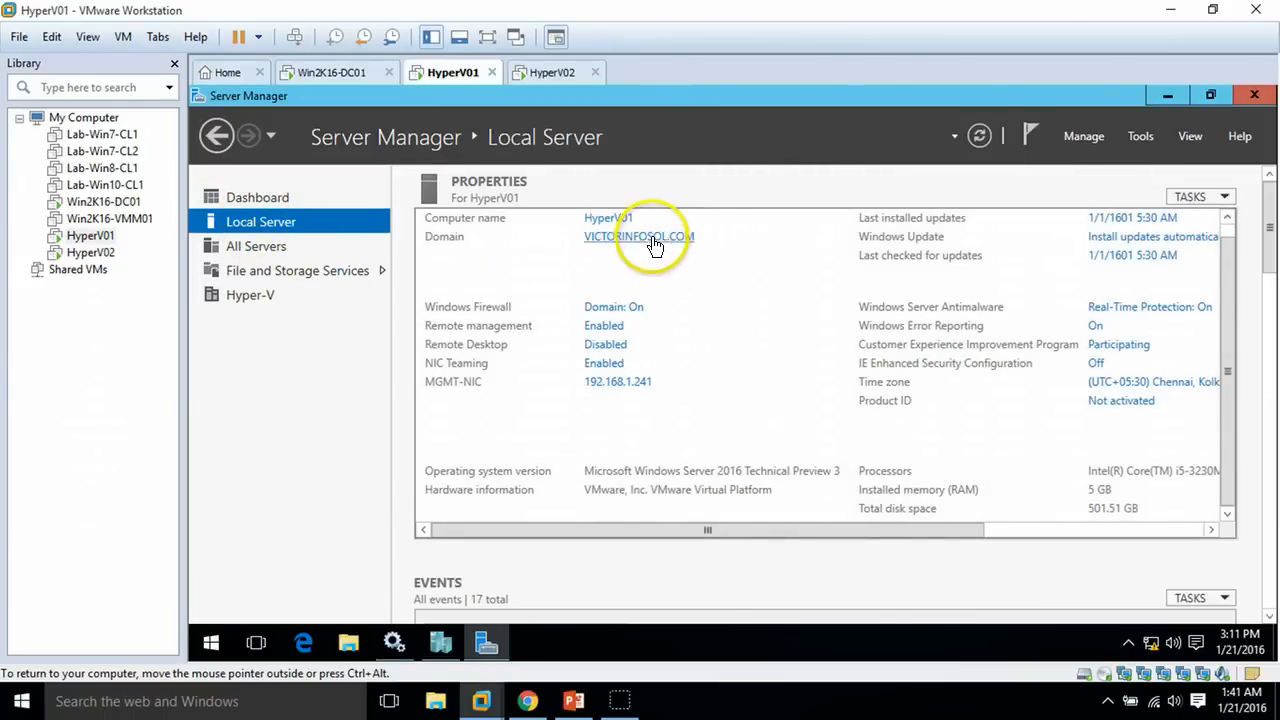
left_click(443, 645)
left_click(454, 239)
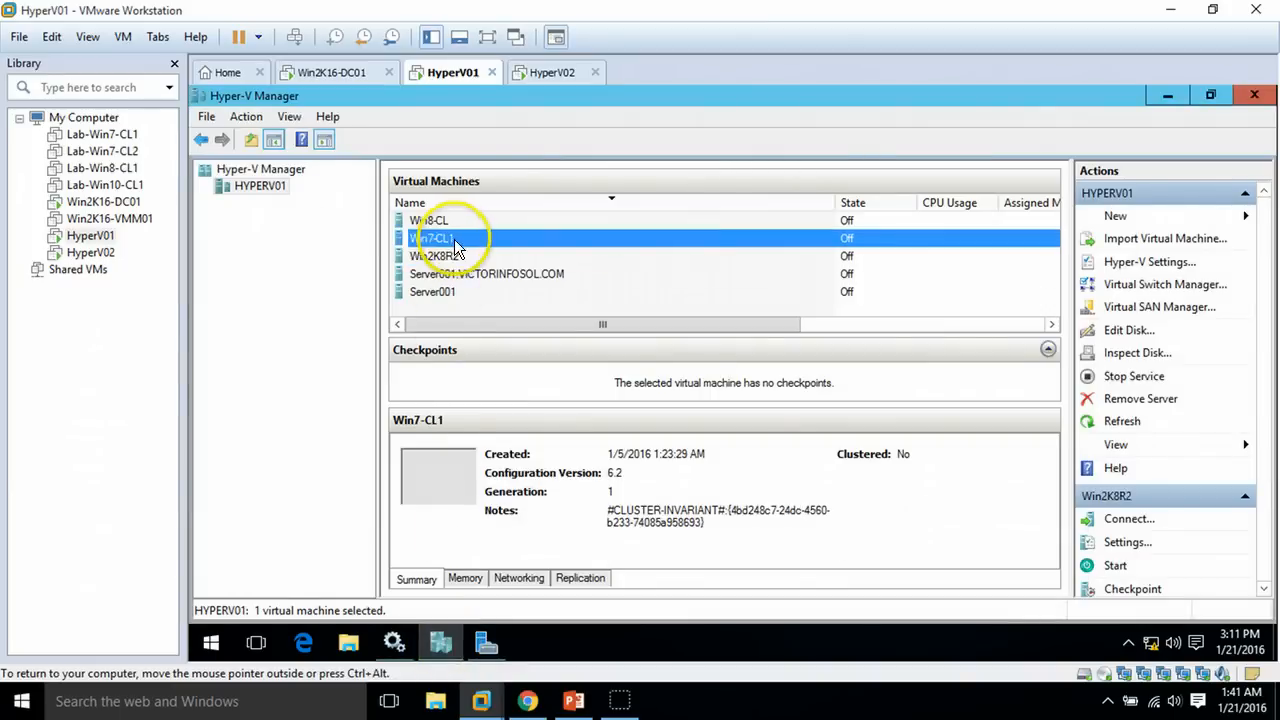
Inspect HyperV01's Server001 VMs, then check HyperV02's local server properties in Server Manager
left_click(454, 274)
left_click(452, 289)
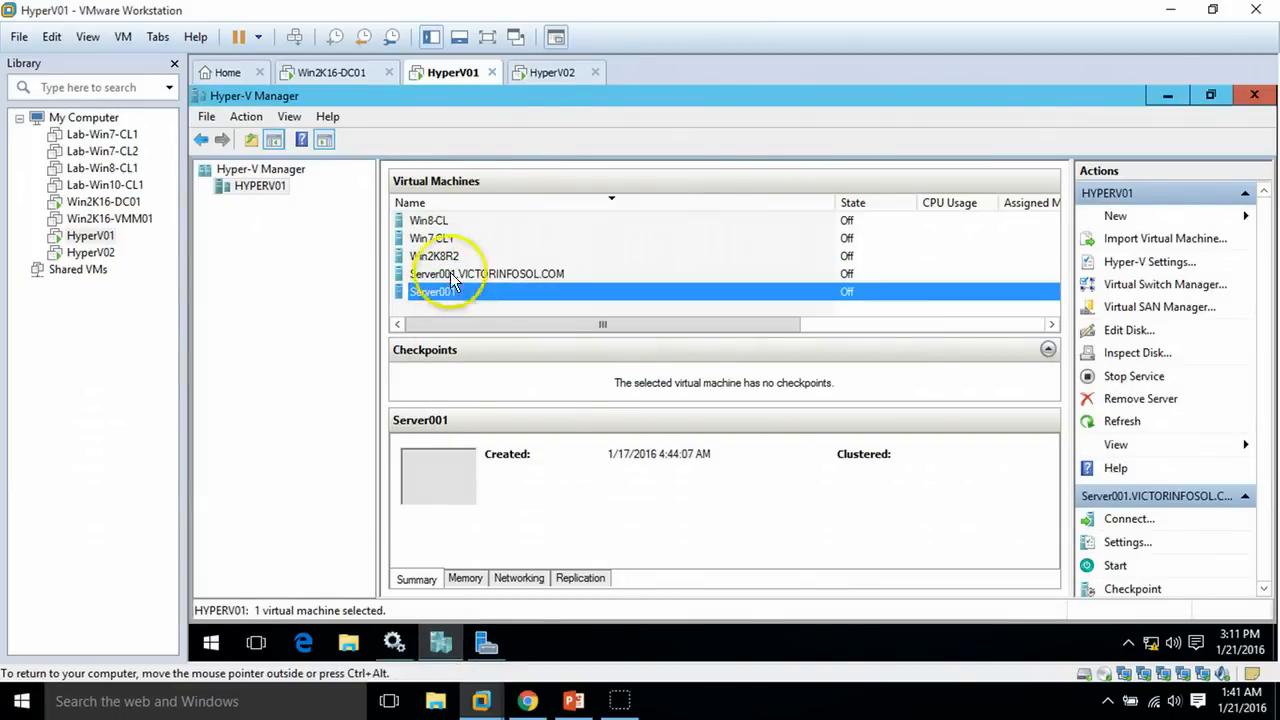
left_click(549, 74)
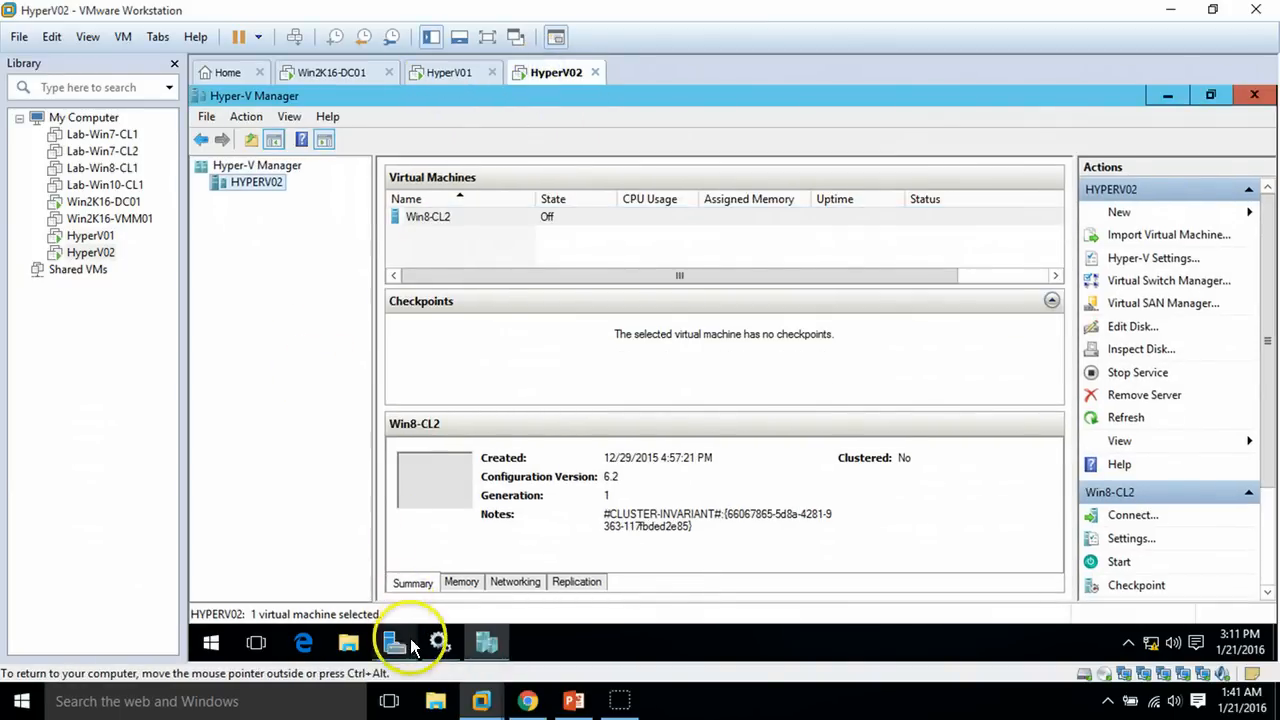
left_click(393, 645)
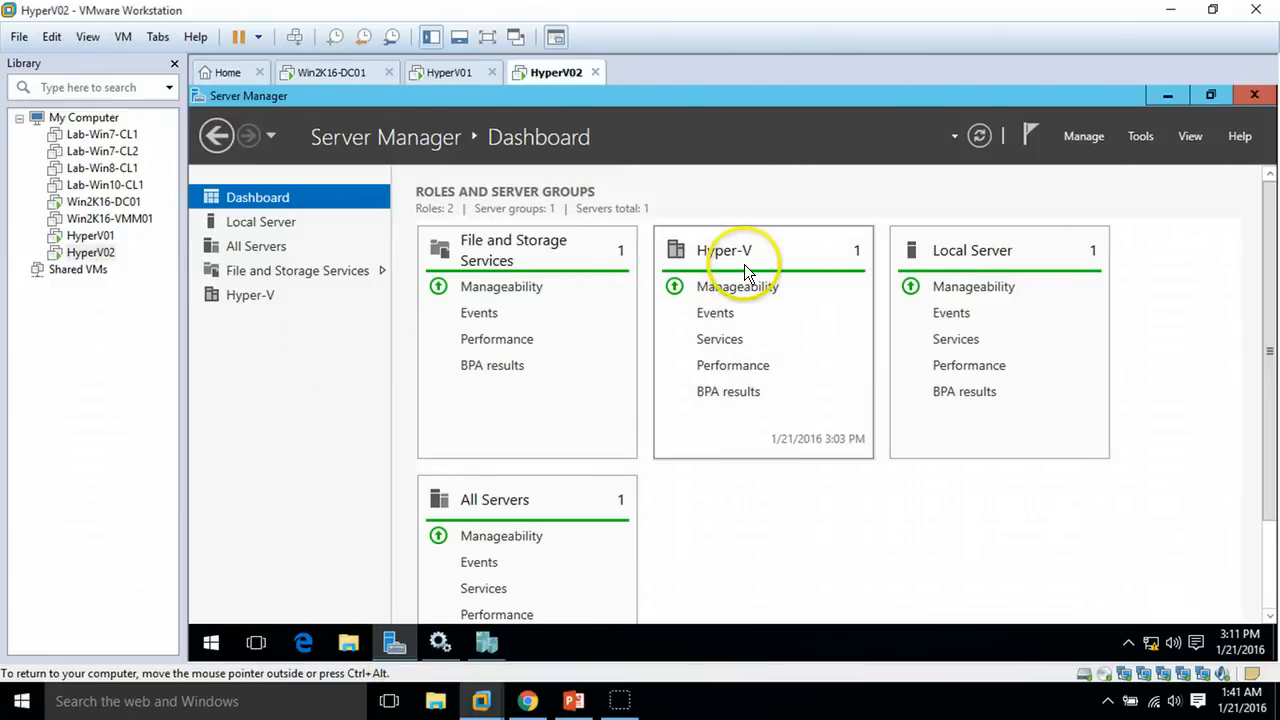
left_click(300, 225)
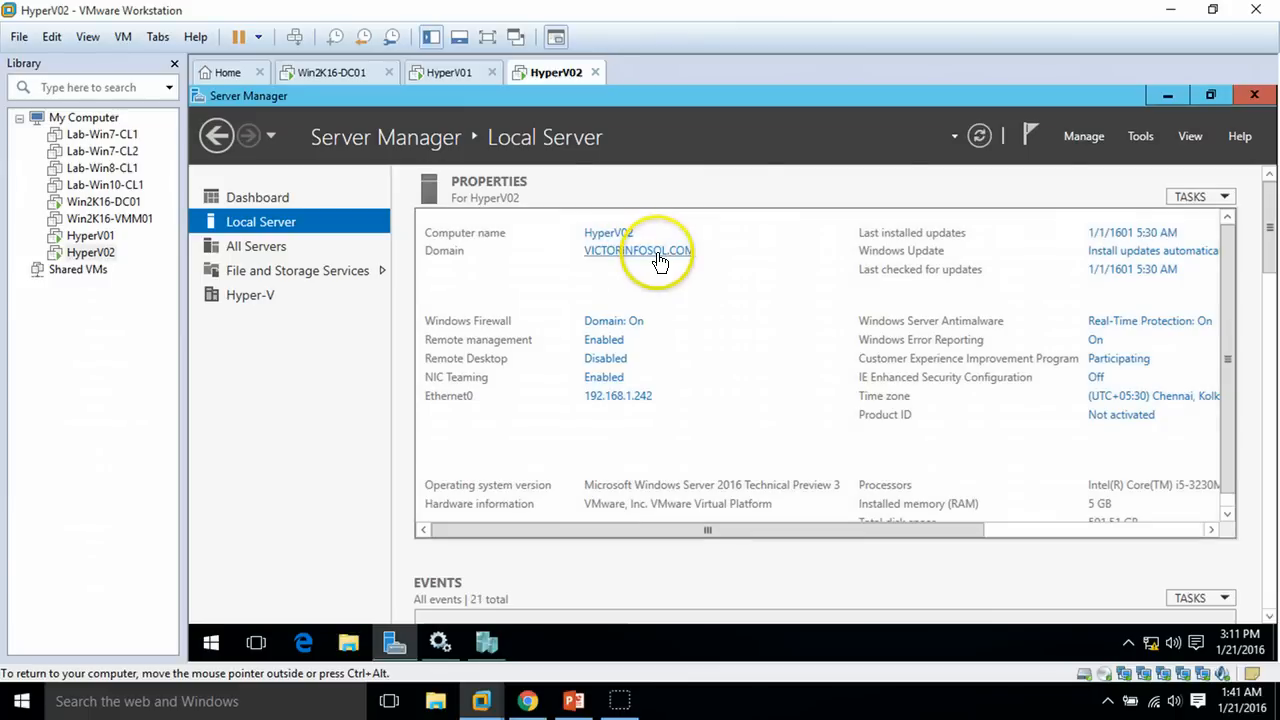
View Win8-CL2 in HyperV02's Hyper-V Manager and return to Win2K16-DC01's Server Manager dashboard
left_click(487, 642)
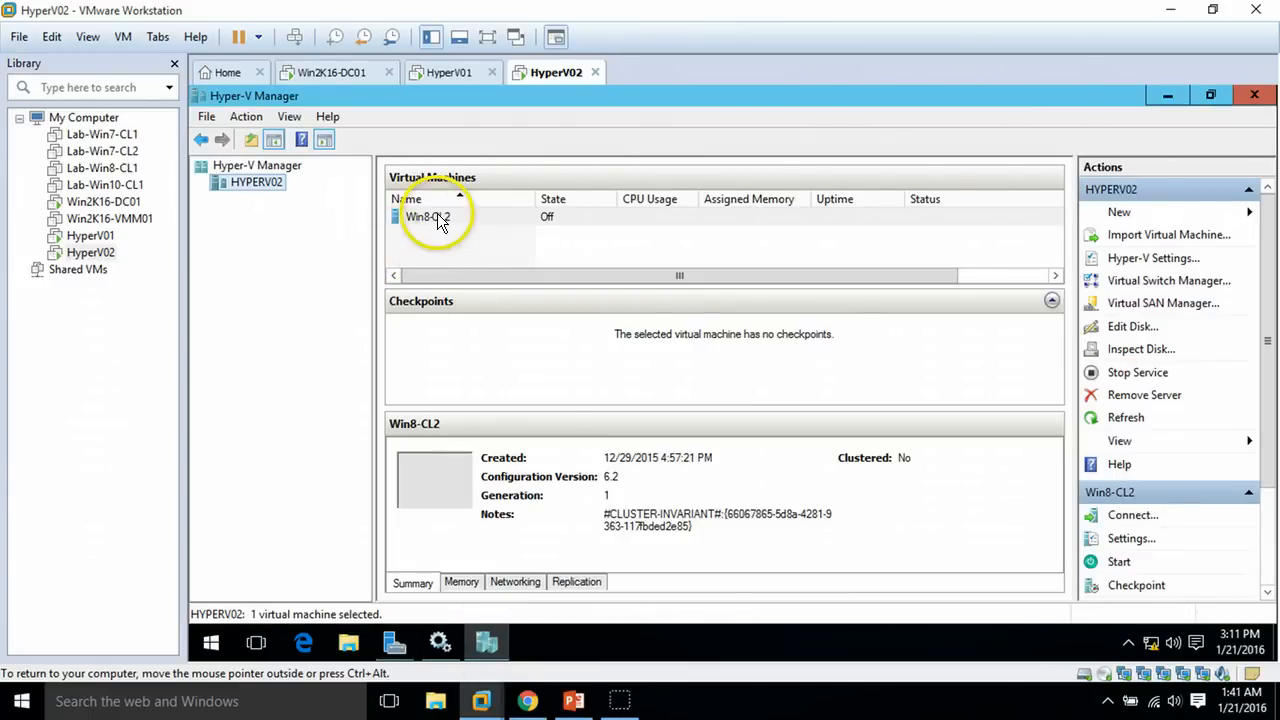
left_click(436, 218)
left_click(436, 216)
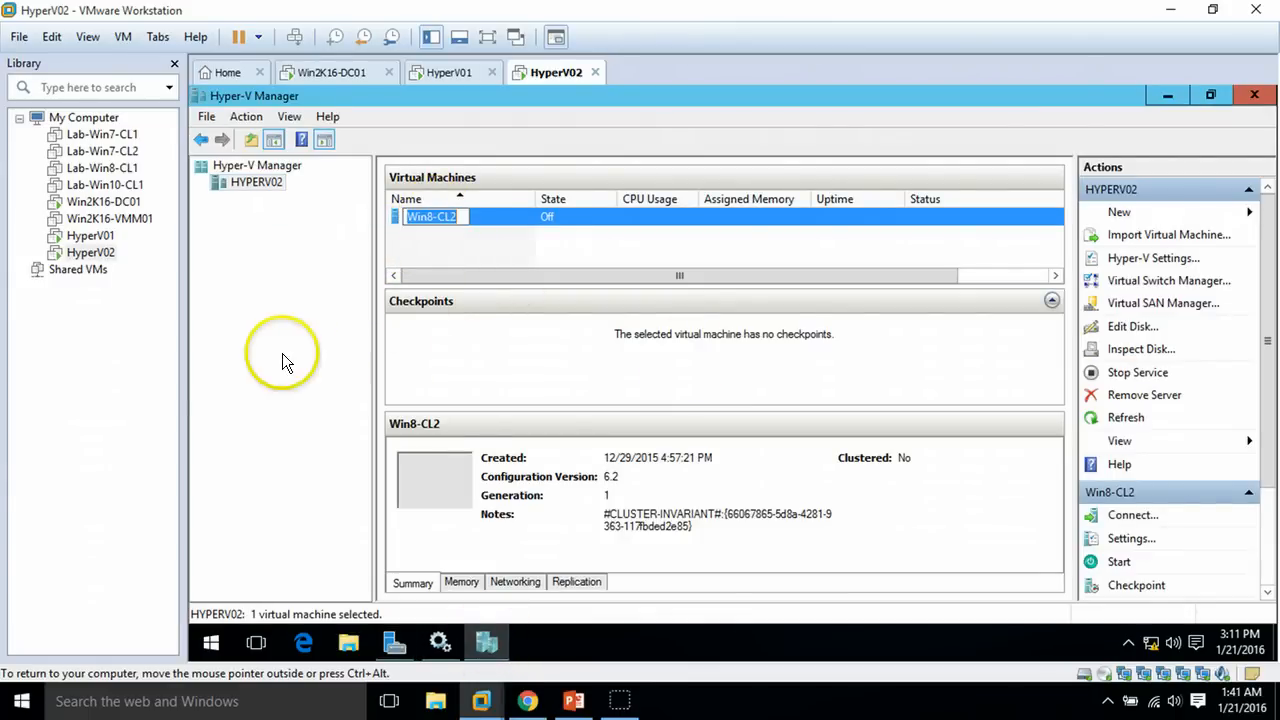
left_click(449, 72)
left_click(335, 72)
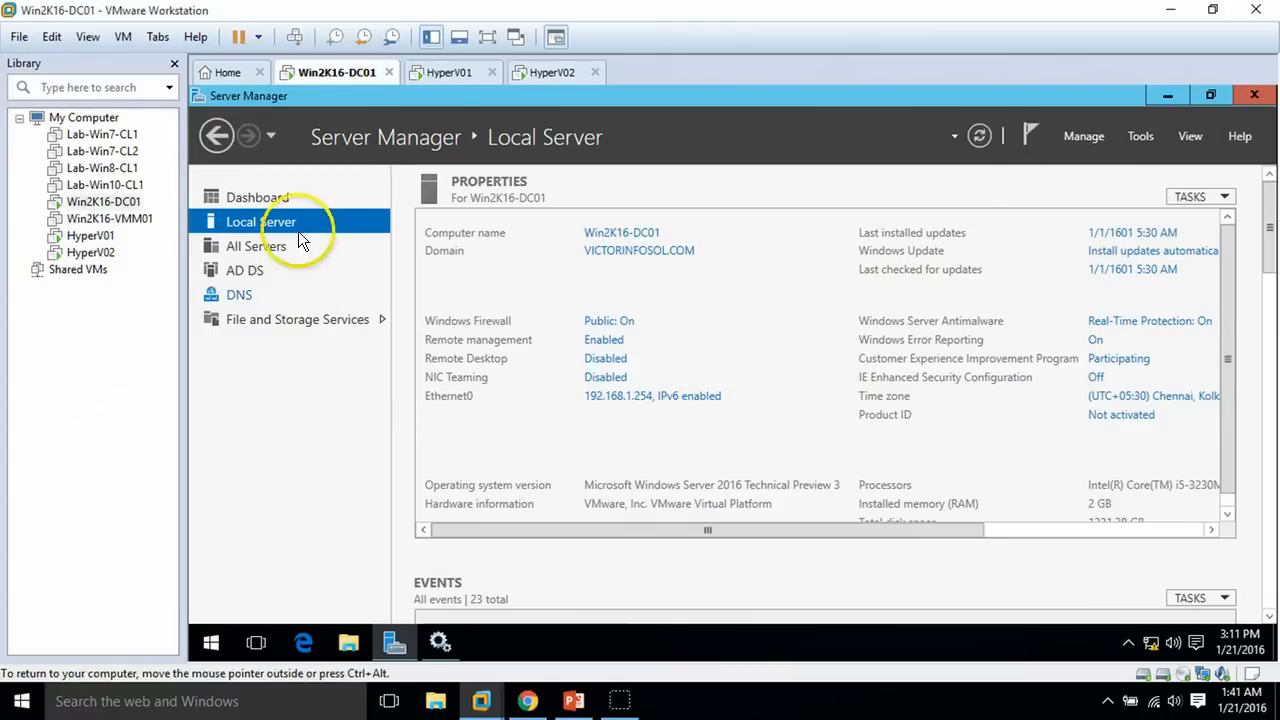
left_click(291, 196)
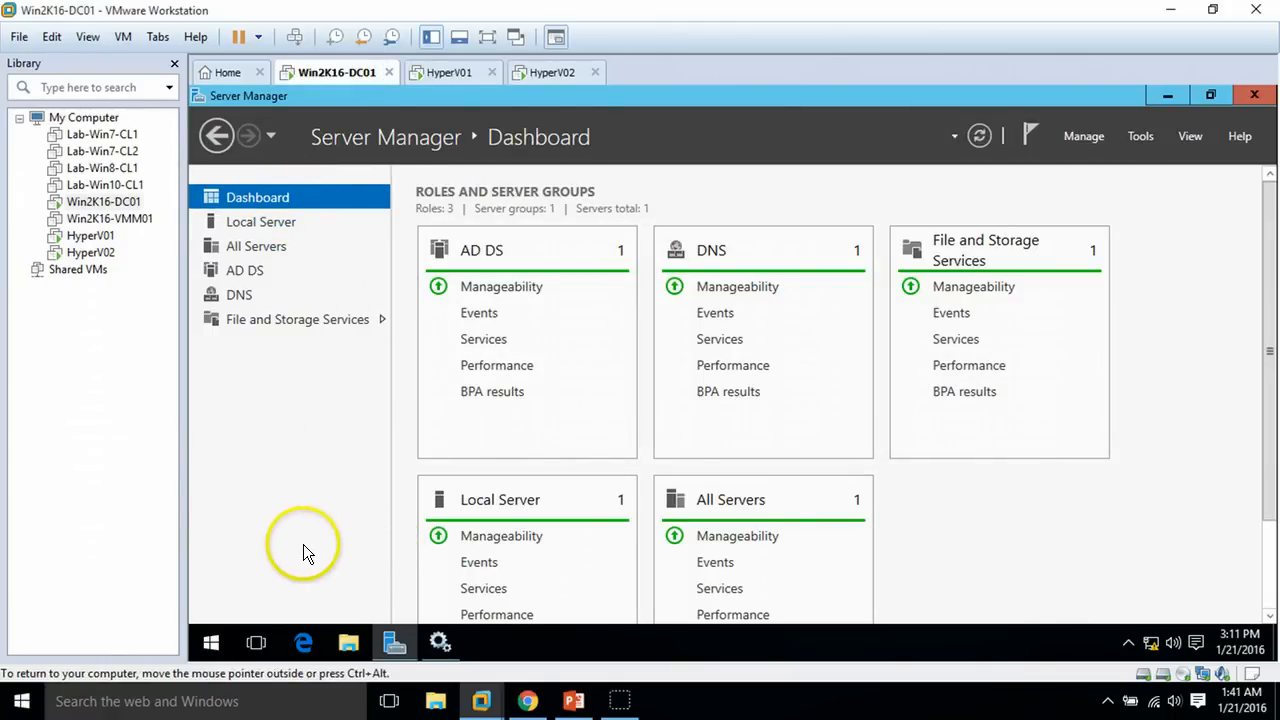
Show the demo environment slide and the seven-step cluster setup slide, then hide the slide show
left_click(575, 701)
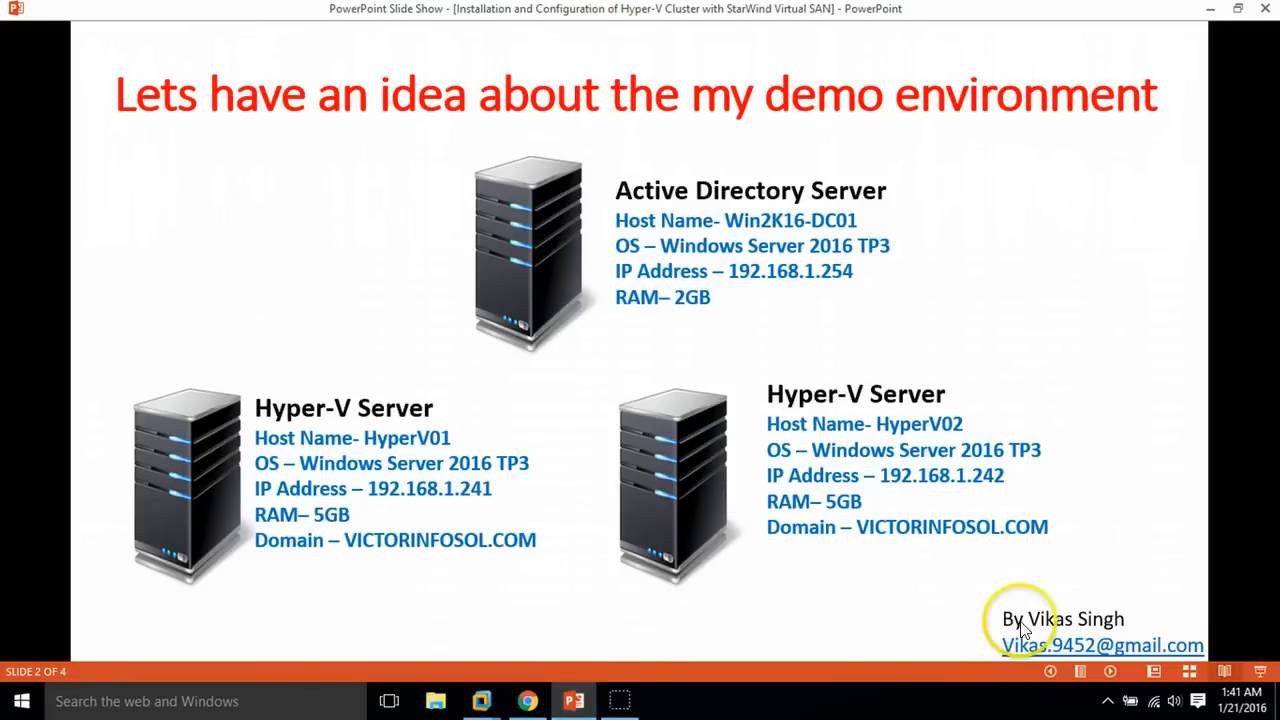
left_click(1110, 672)
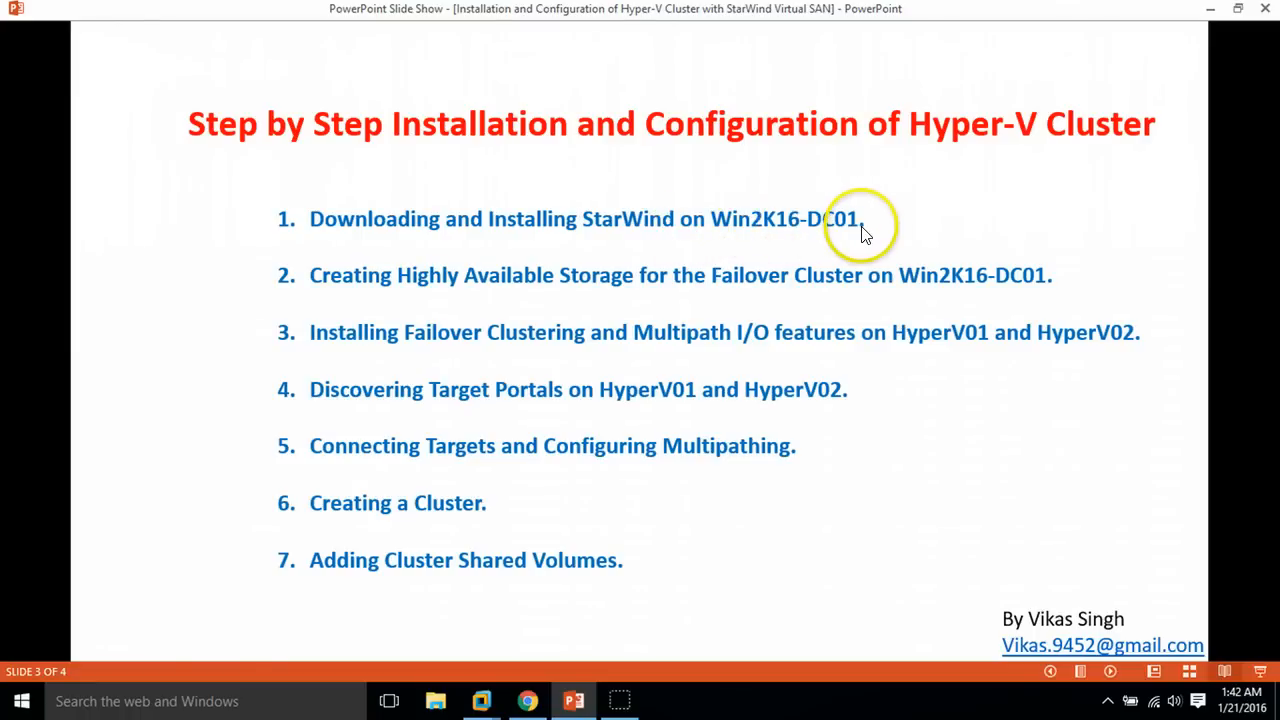
left_click(573, 700)
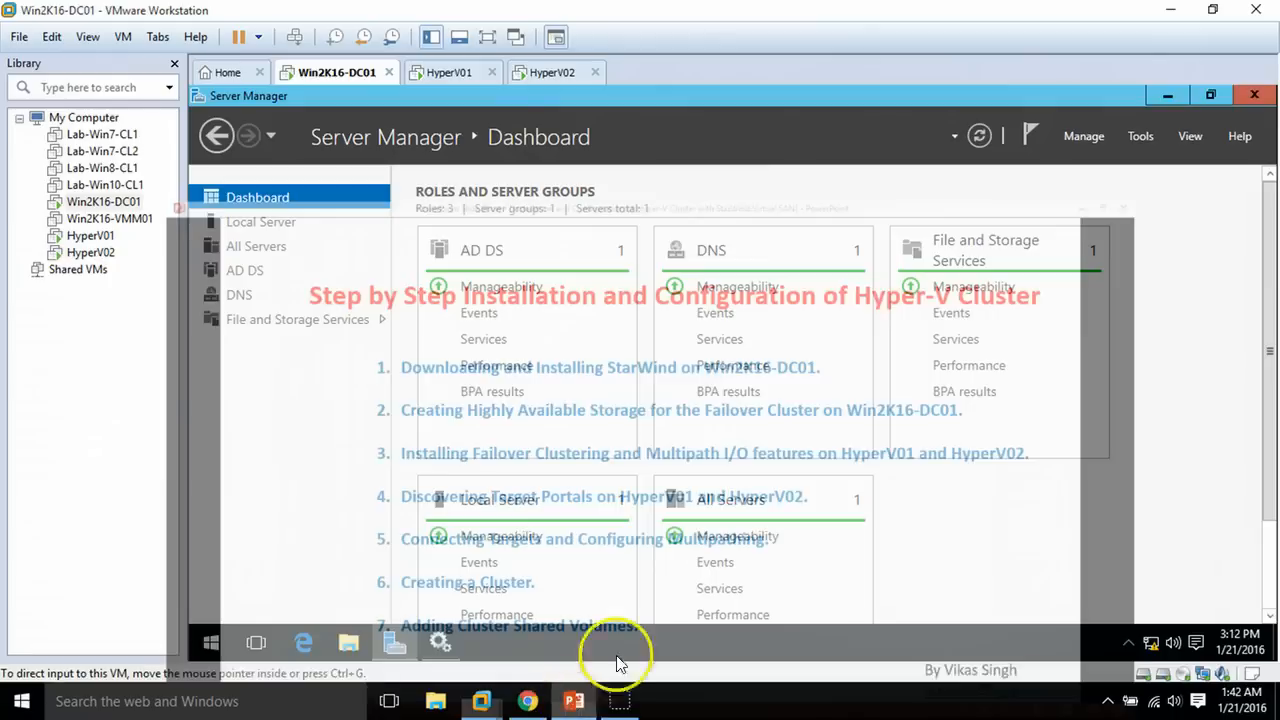
Run the starwind-v8 installer from the Downloads folder in File Explorer
left_click(392, 642)
left_click(350, 648)
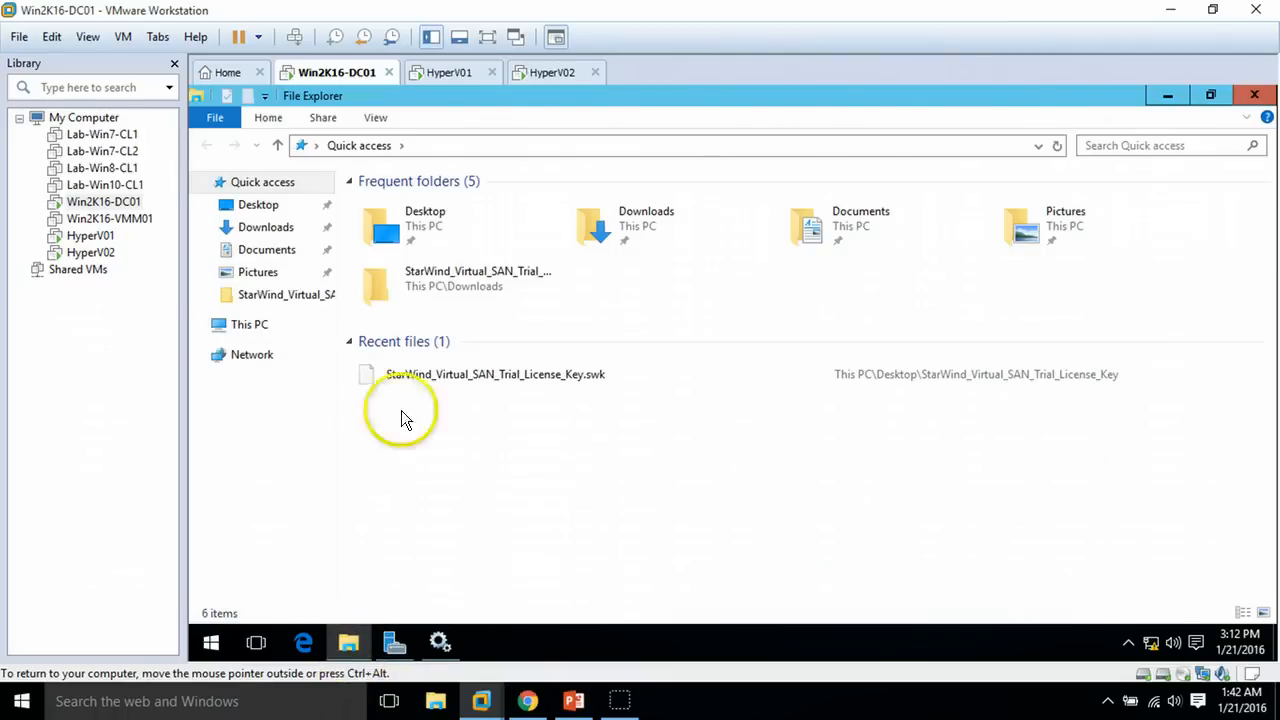
left_click(266, 230)
left_click(408, 226)
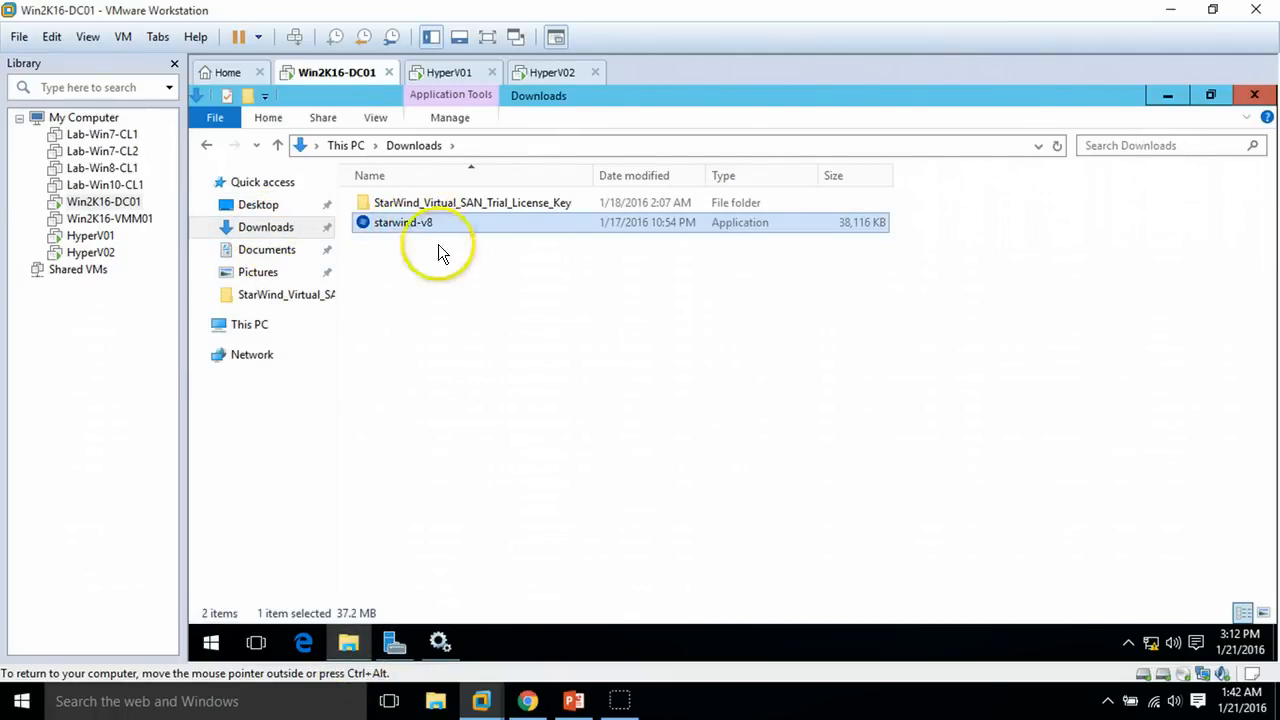
left_click(458, 276)
left_click(403, 234)
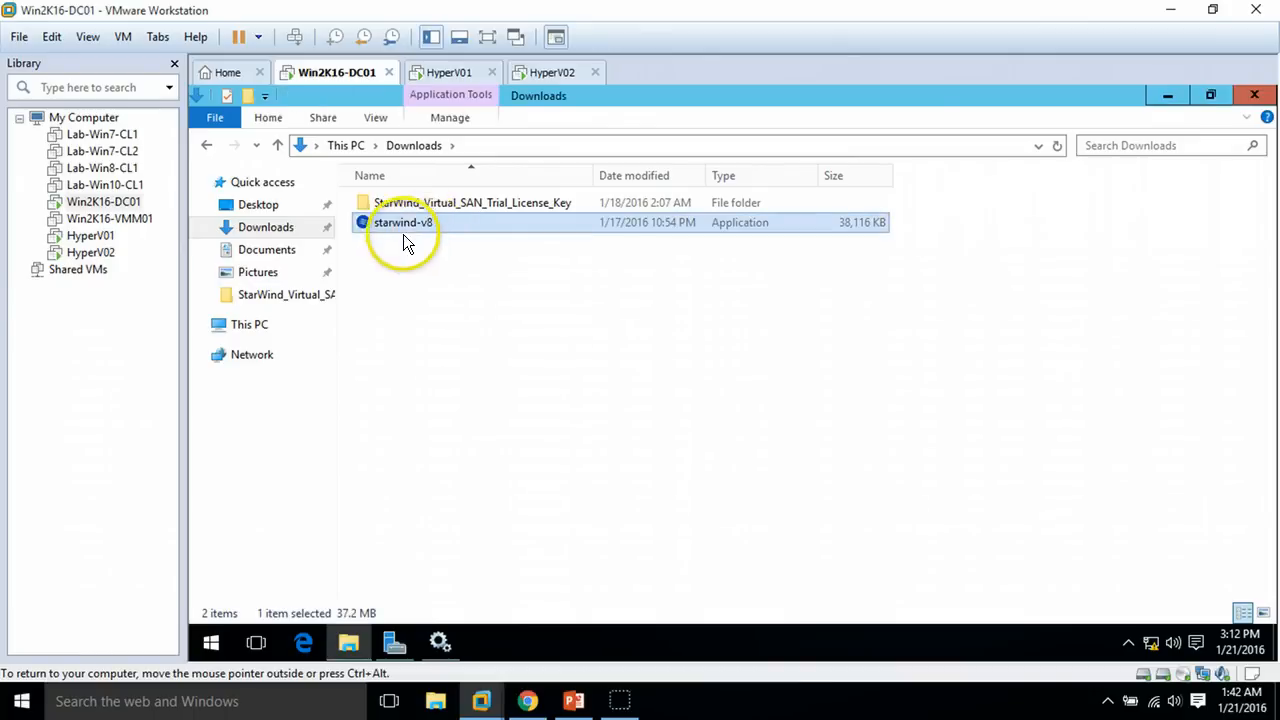
double_click(436, 229)
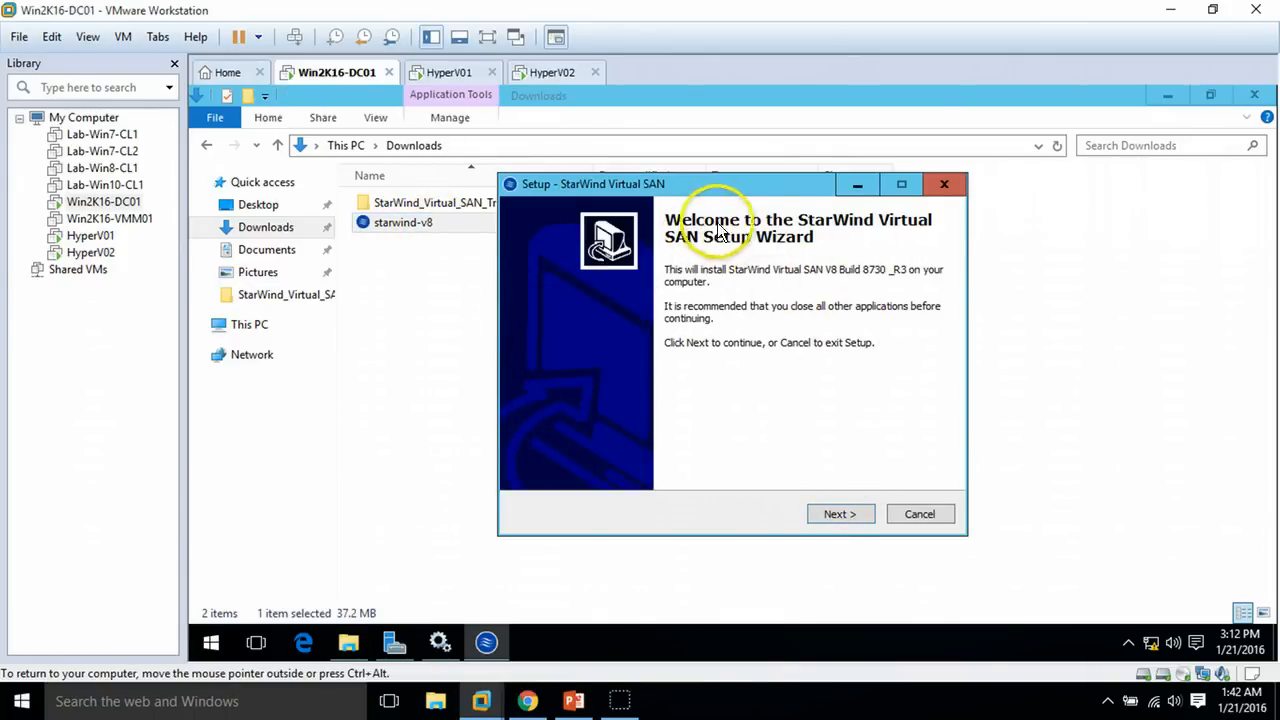
Accept the StarWind license agreement and keep the default installation folder
left_click(846, 515)
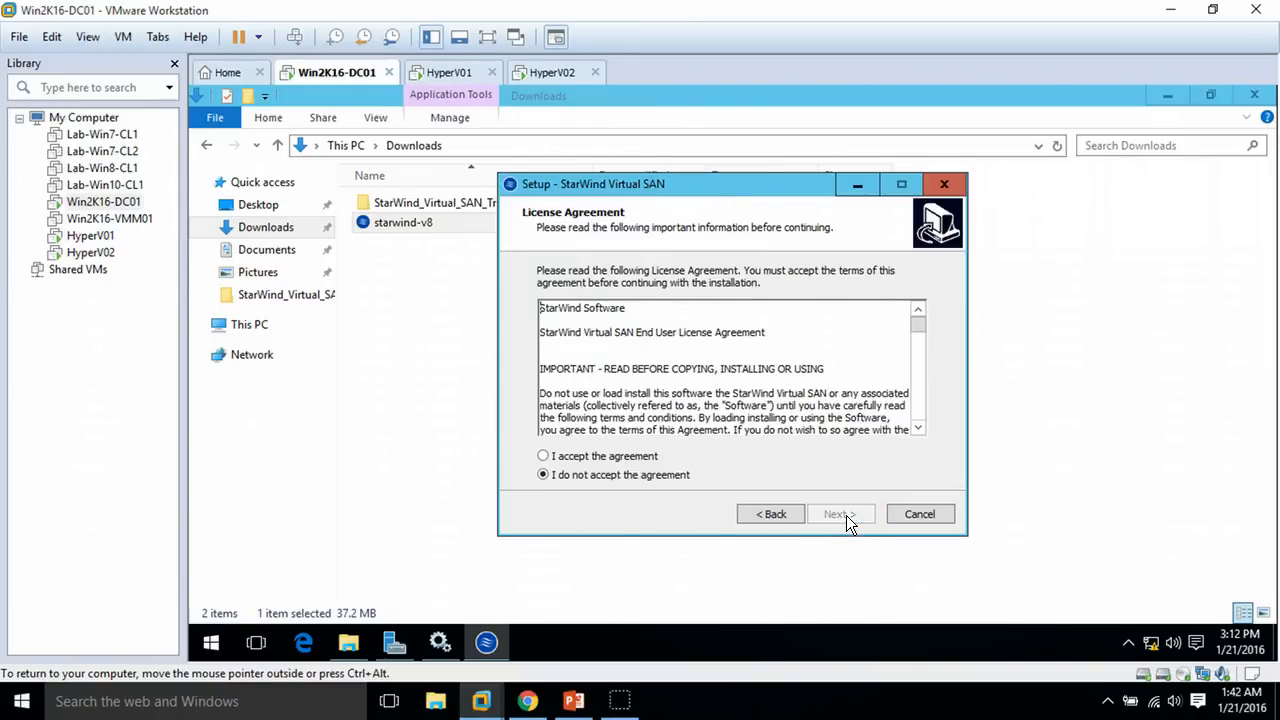
left_click(590, 457)
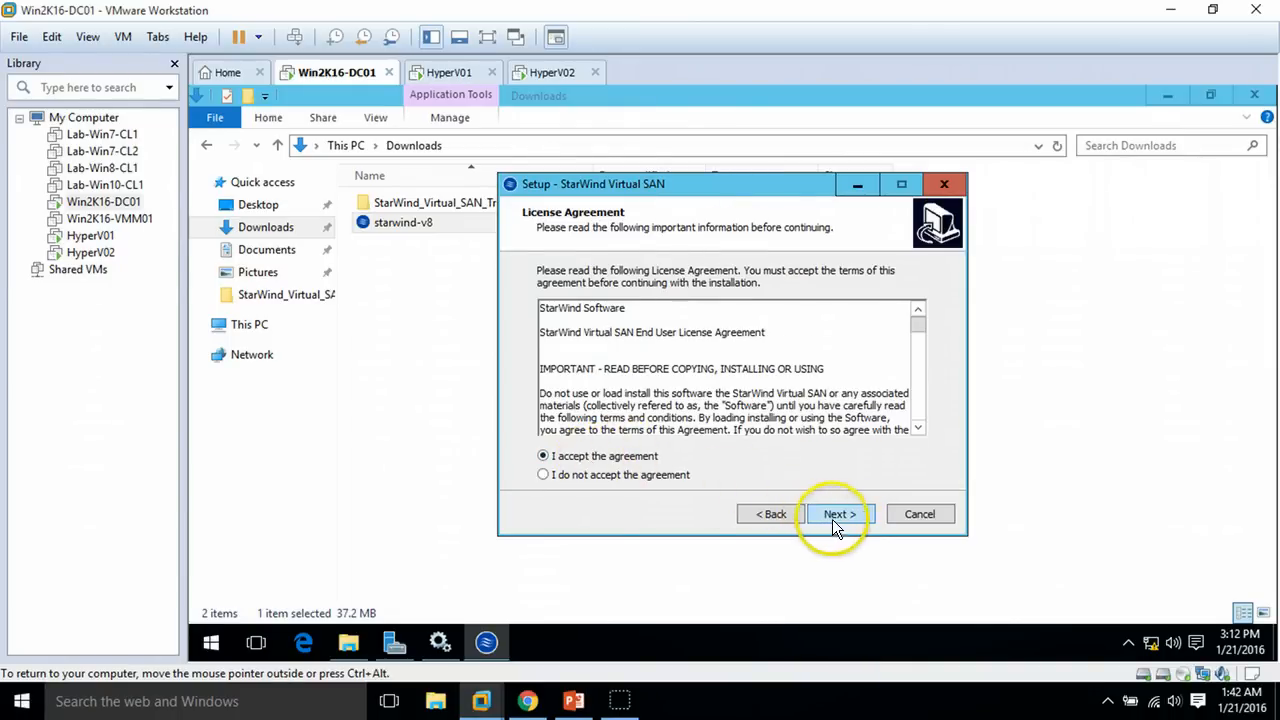
left_click(834, 517)
left_click(840, 512)
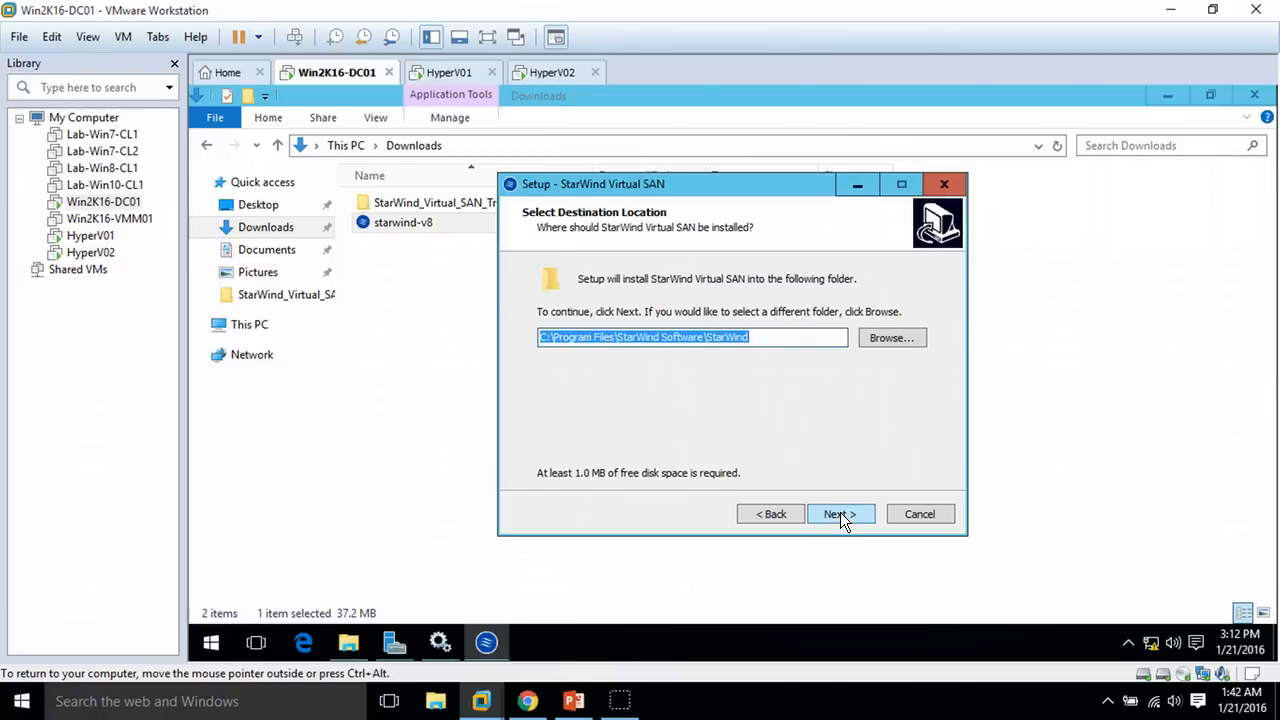
left_click(840, 512)
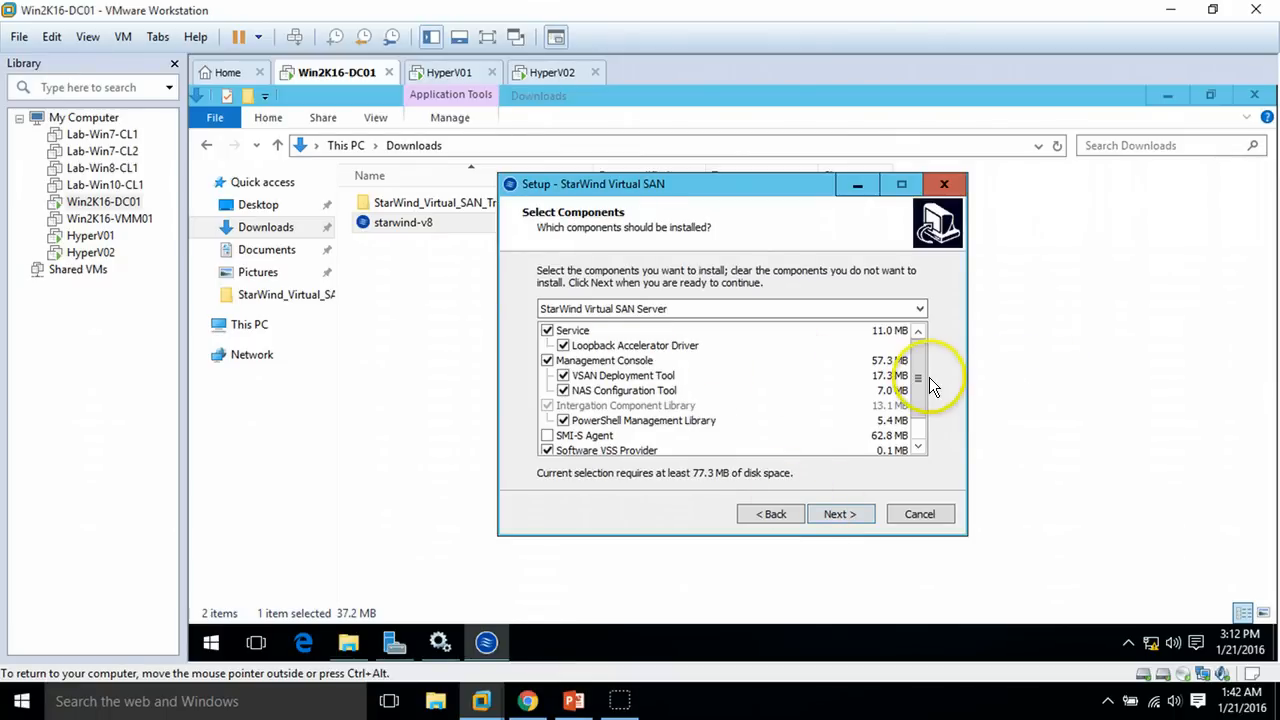
Choose the Full component set, keep the default Start Menu folder and the desktop icon
scroll(925, 401, "down", 1)
left_click(734, 310)
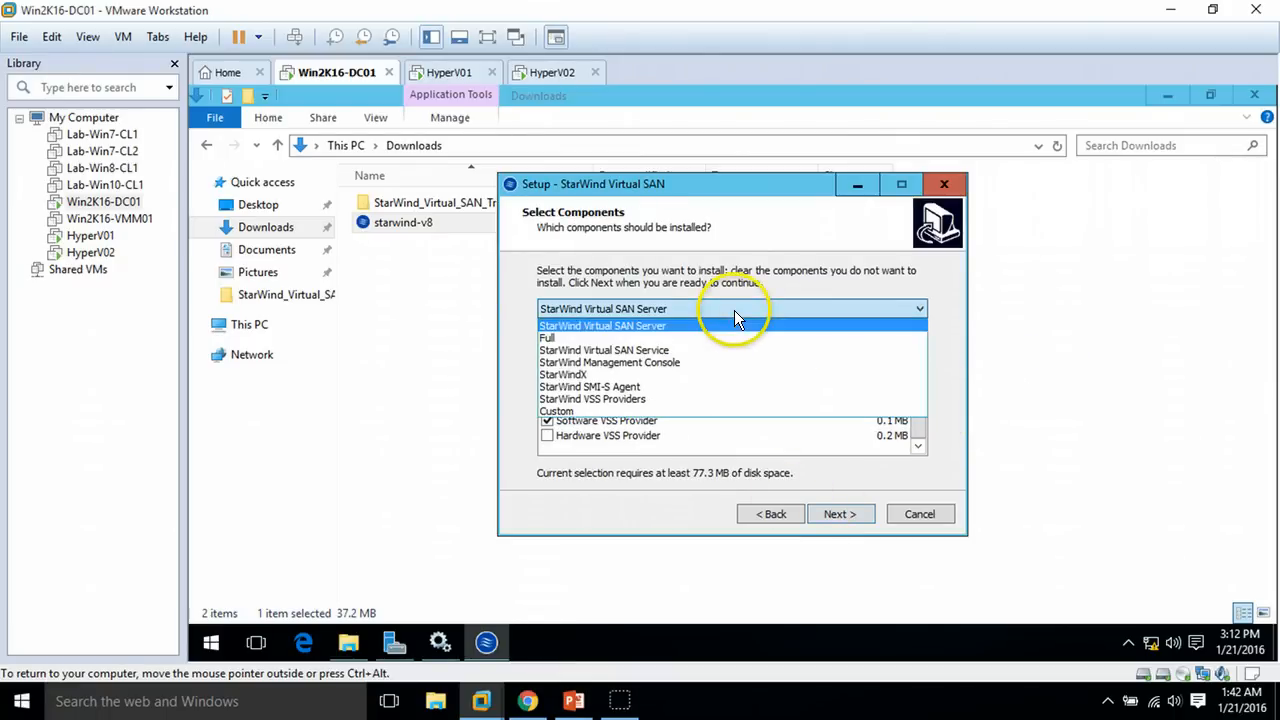
left_click(647, 340)
scroll(922, 343, "up", 1)
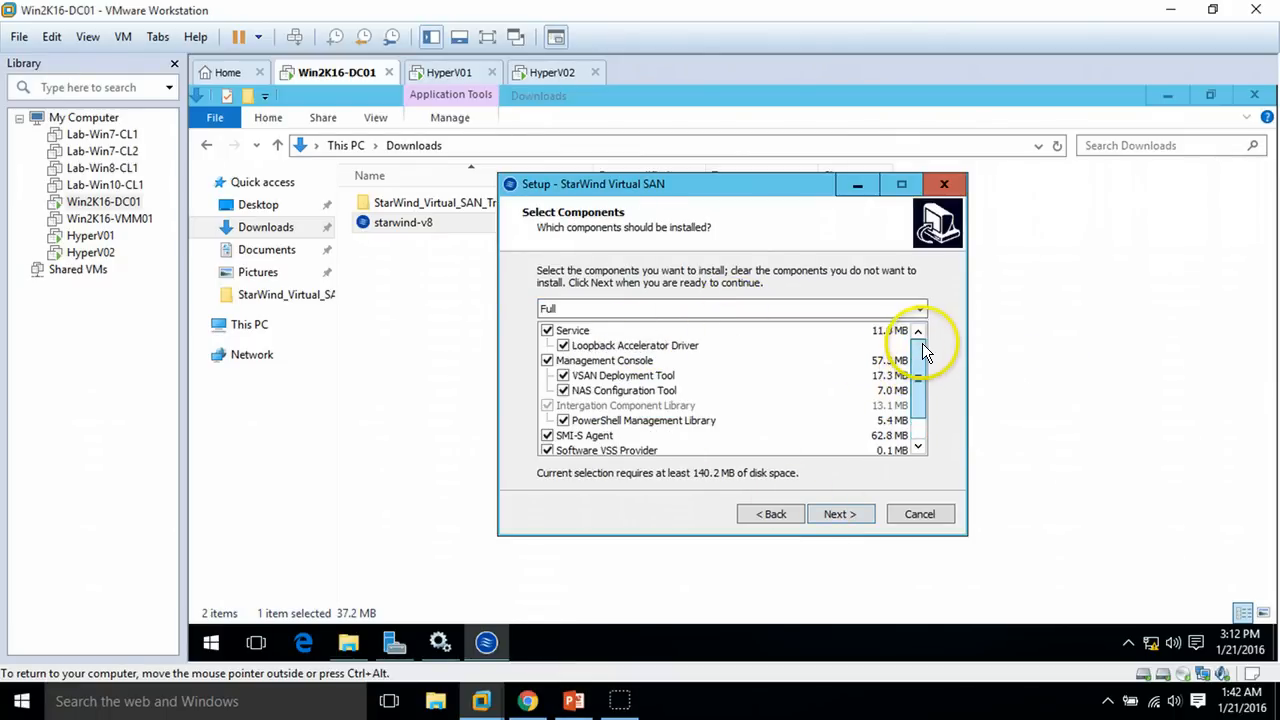
scroll(922, 363, "down", 1)
scroll(894, 479, "up", 1)
left_click(855, 512)
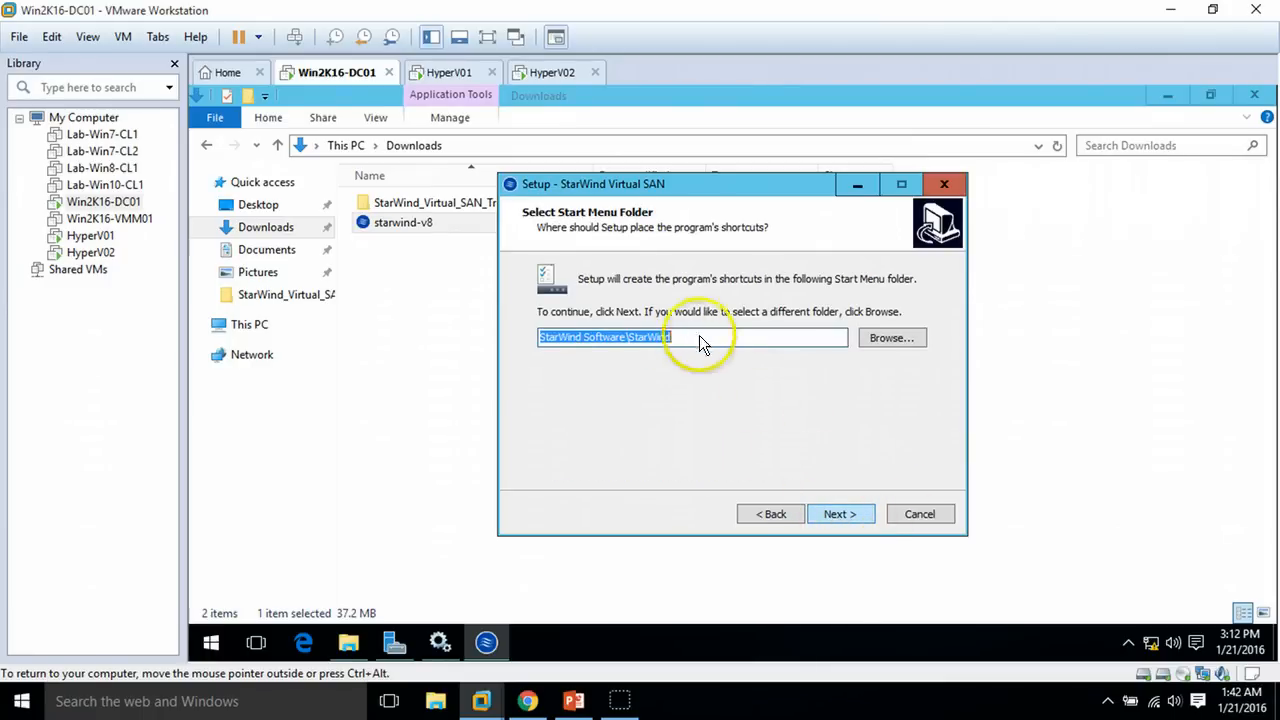
left_click(840, 514)
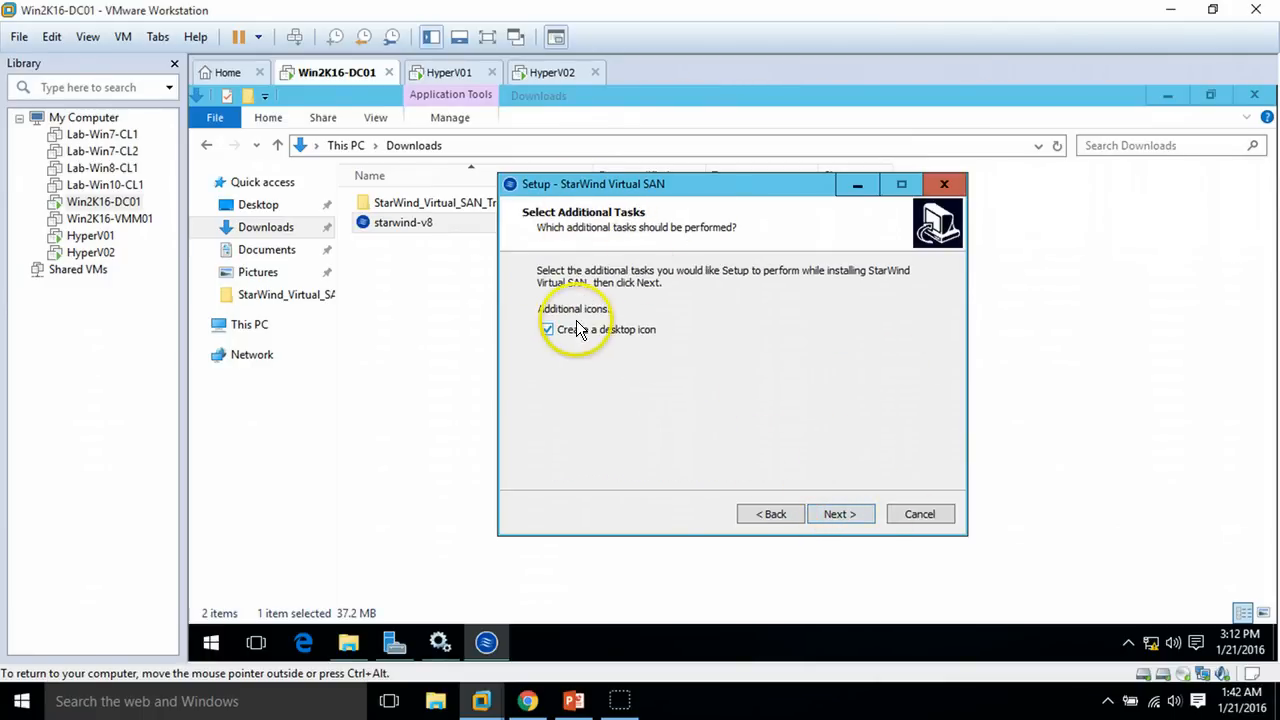
left_click(855, 514)
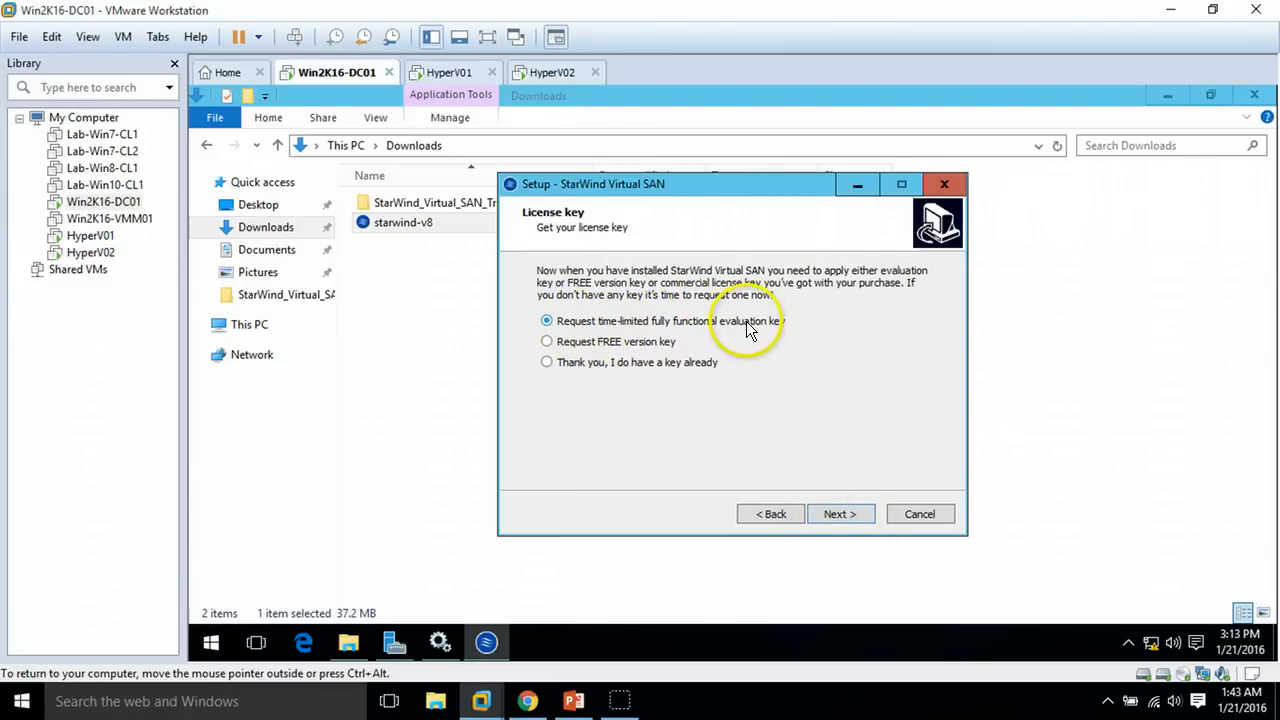
Load the StarWind trial .swk license key file from Downloads and advance to Ready to Install
left_click(841, 516)
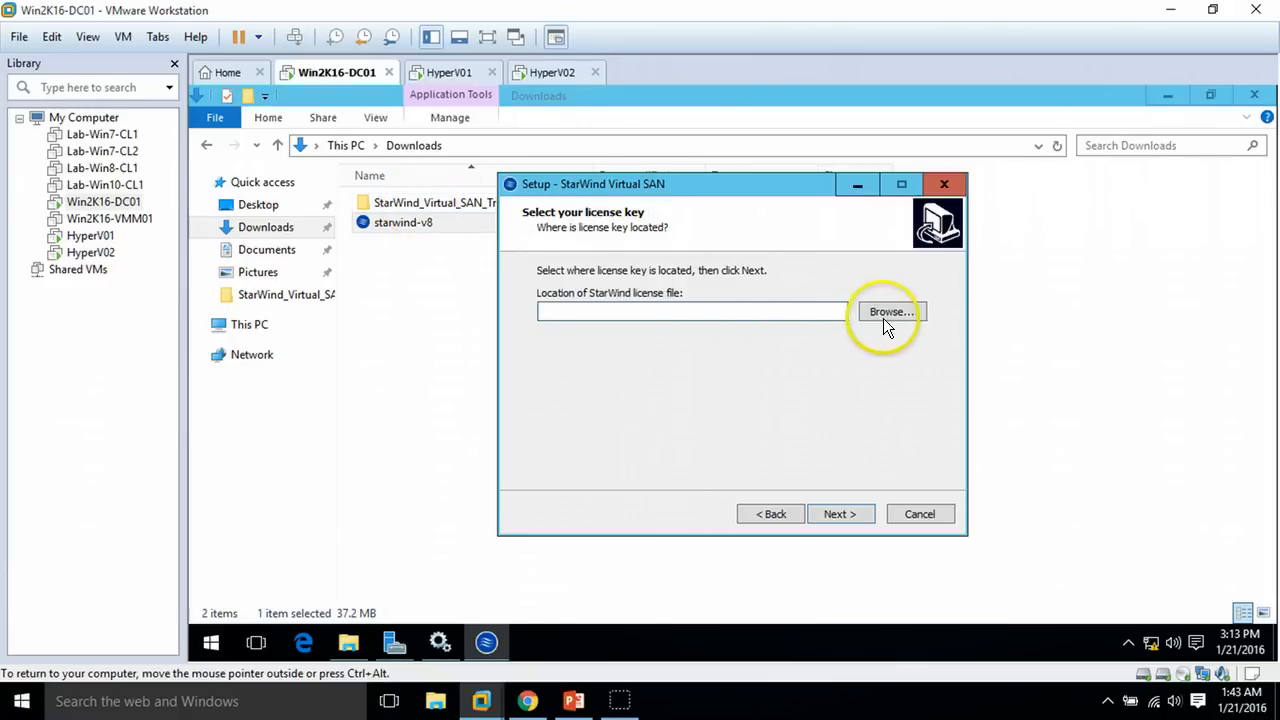
left_click(885, 314)
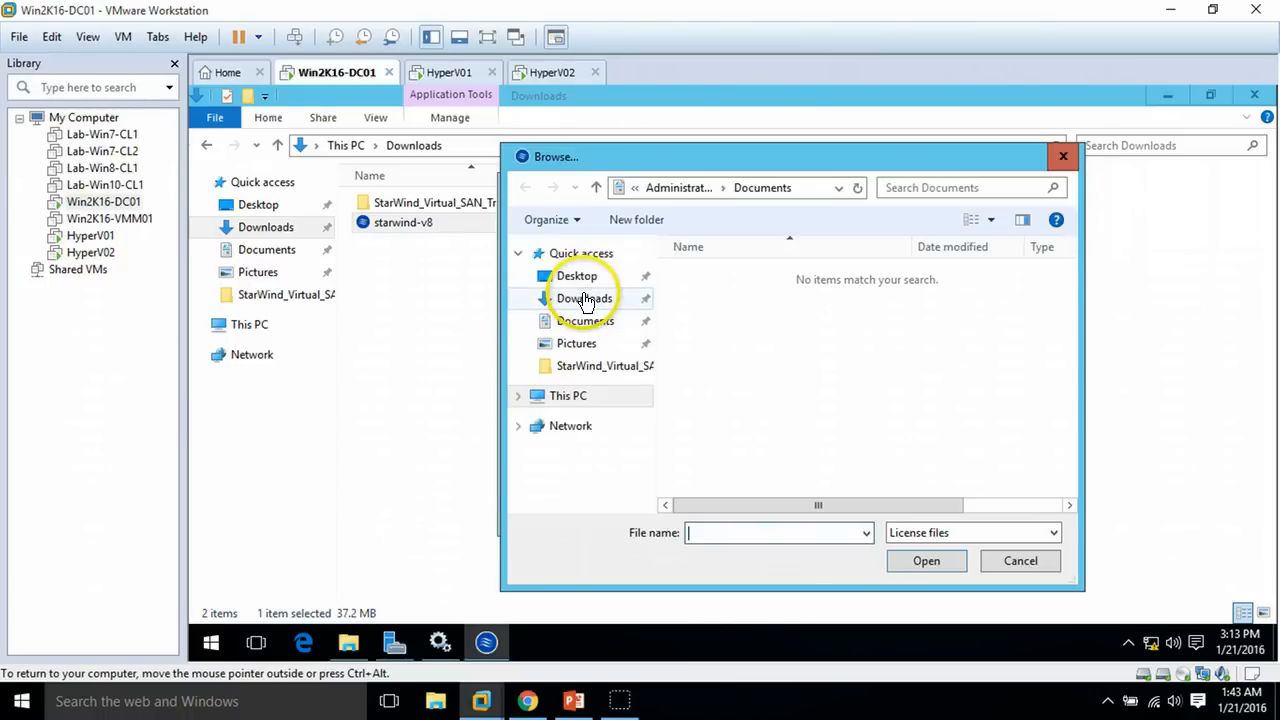
left_click(588, 297)
double_click(742, 276)
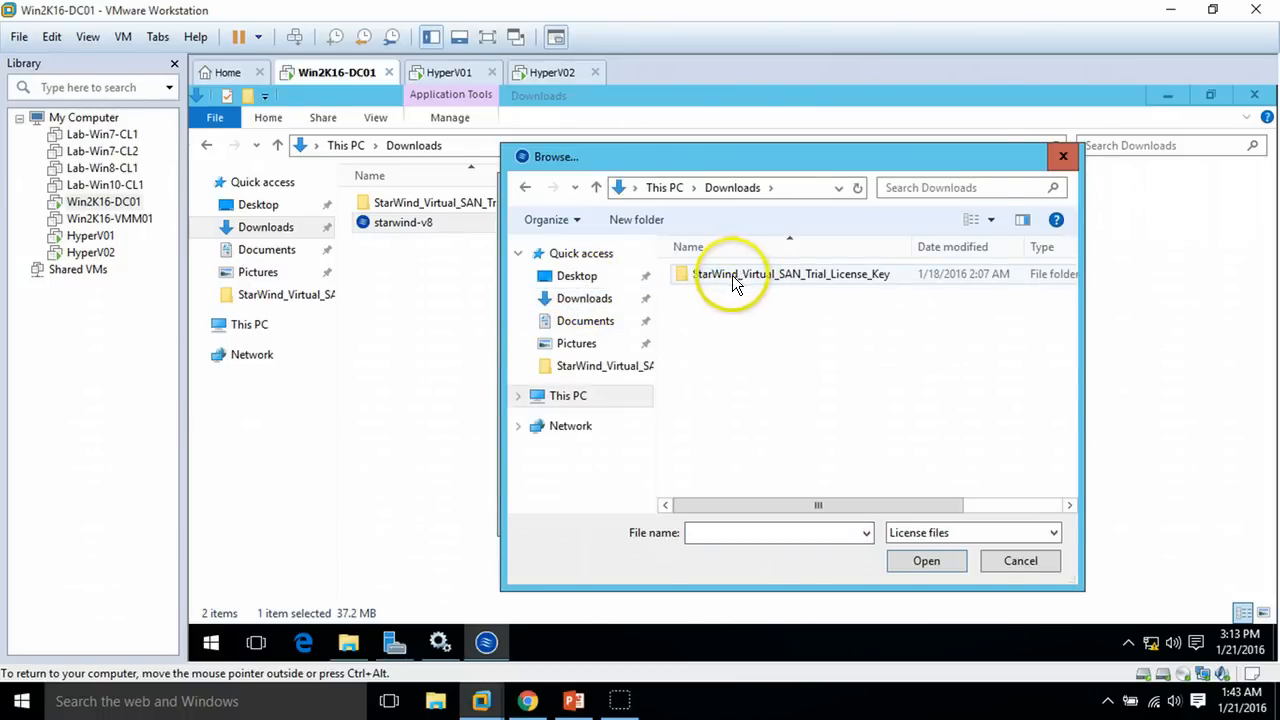
left_click(722, 280)
left_click(900, 560)
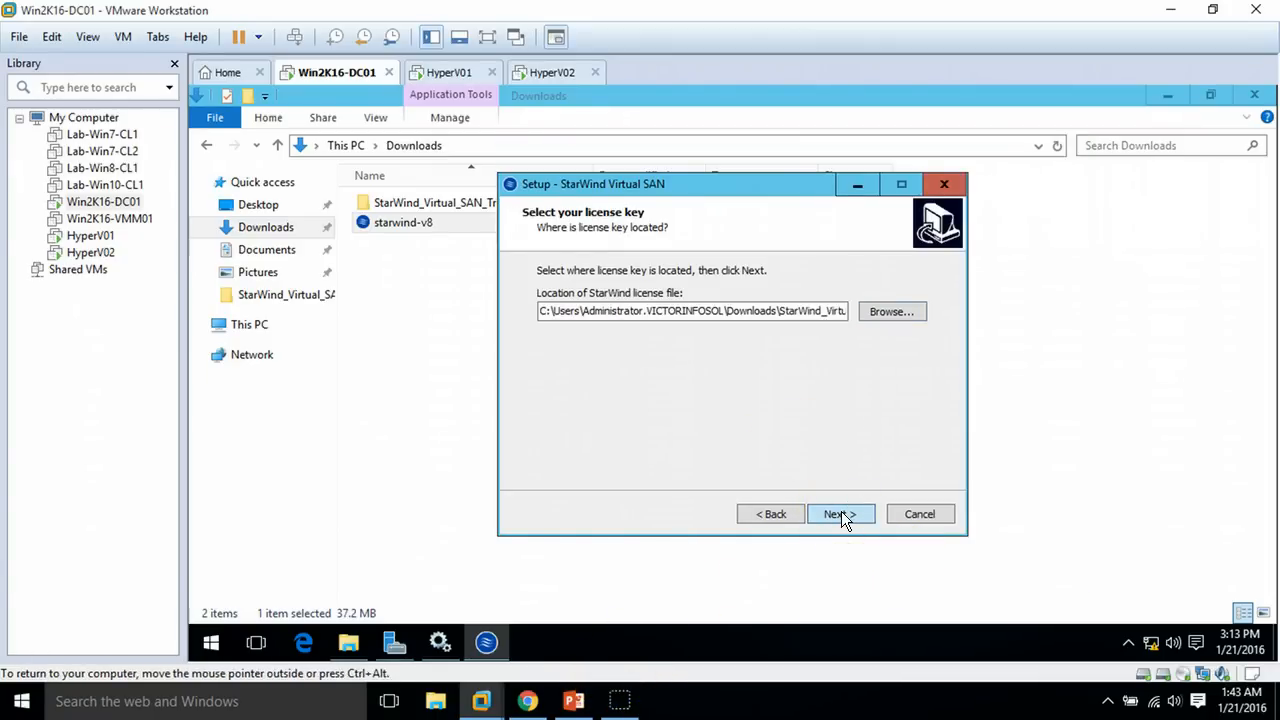
key("Return")
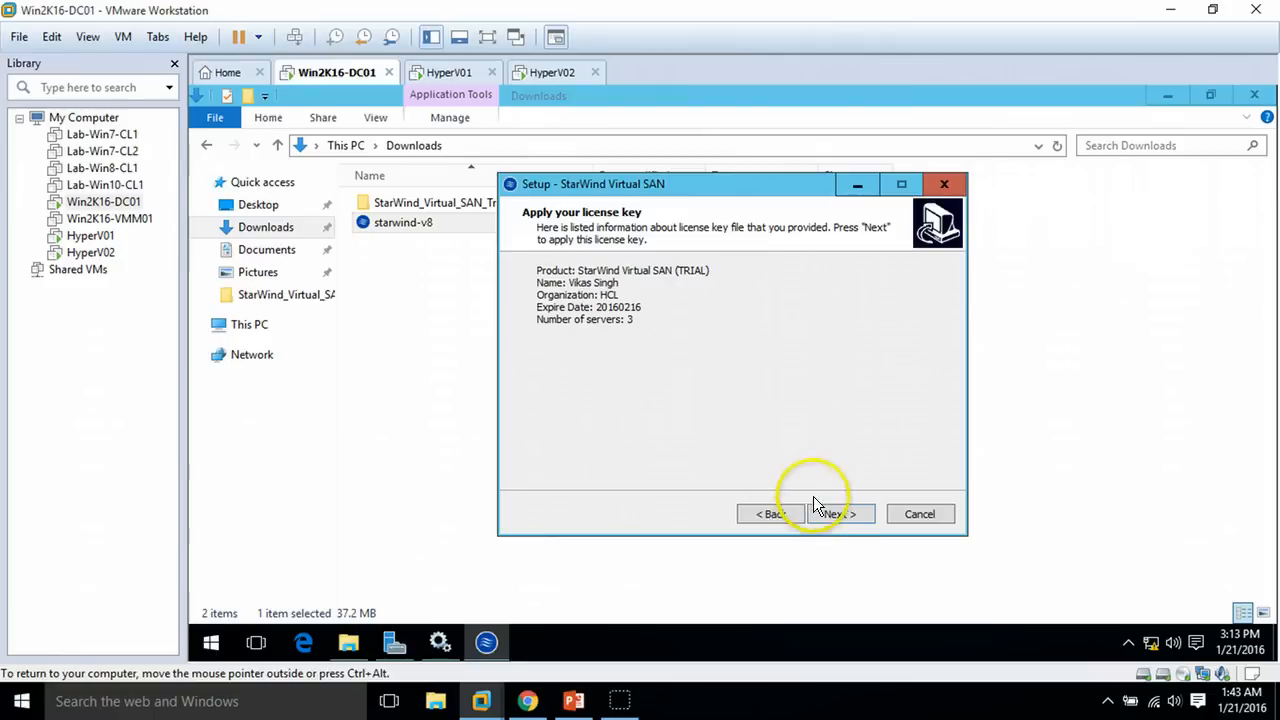
left_click(840, 514)
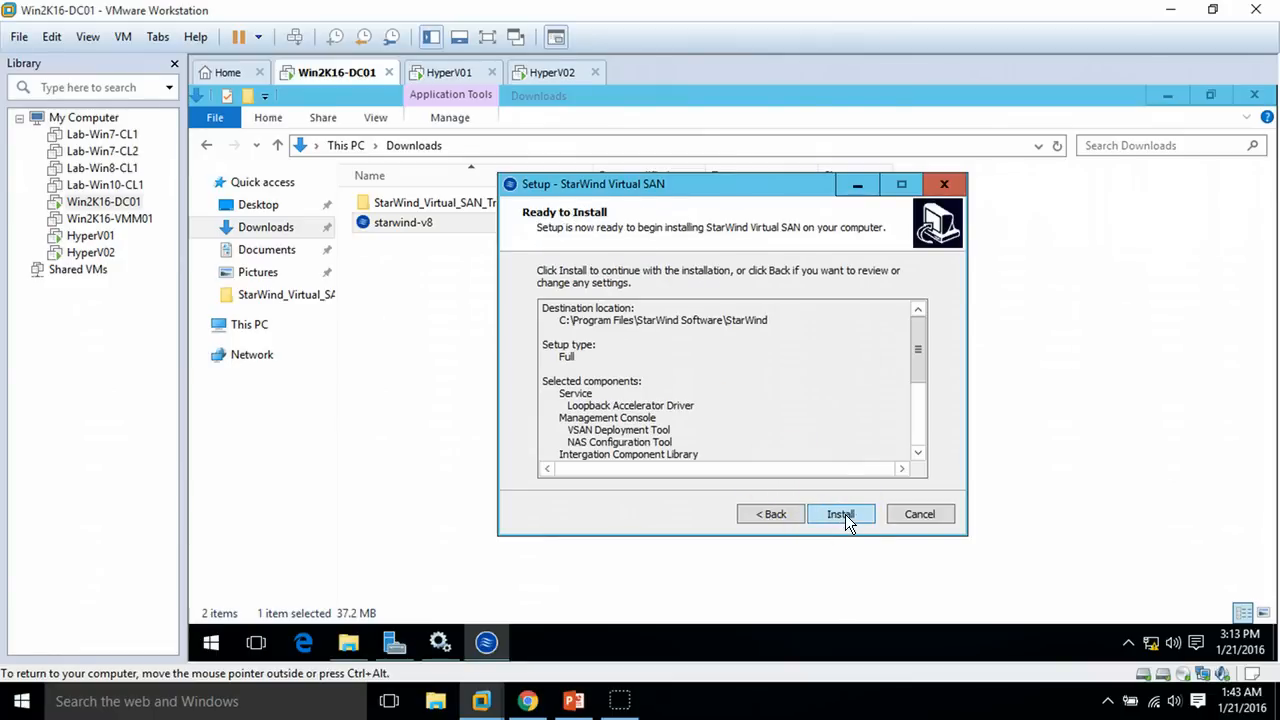
Start installing StarWind Virtual SAN, close the Downloads window, and bring up Server Manager
left_click(841, 513)
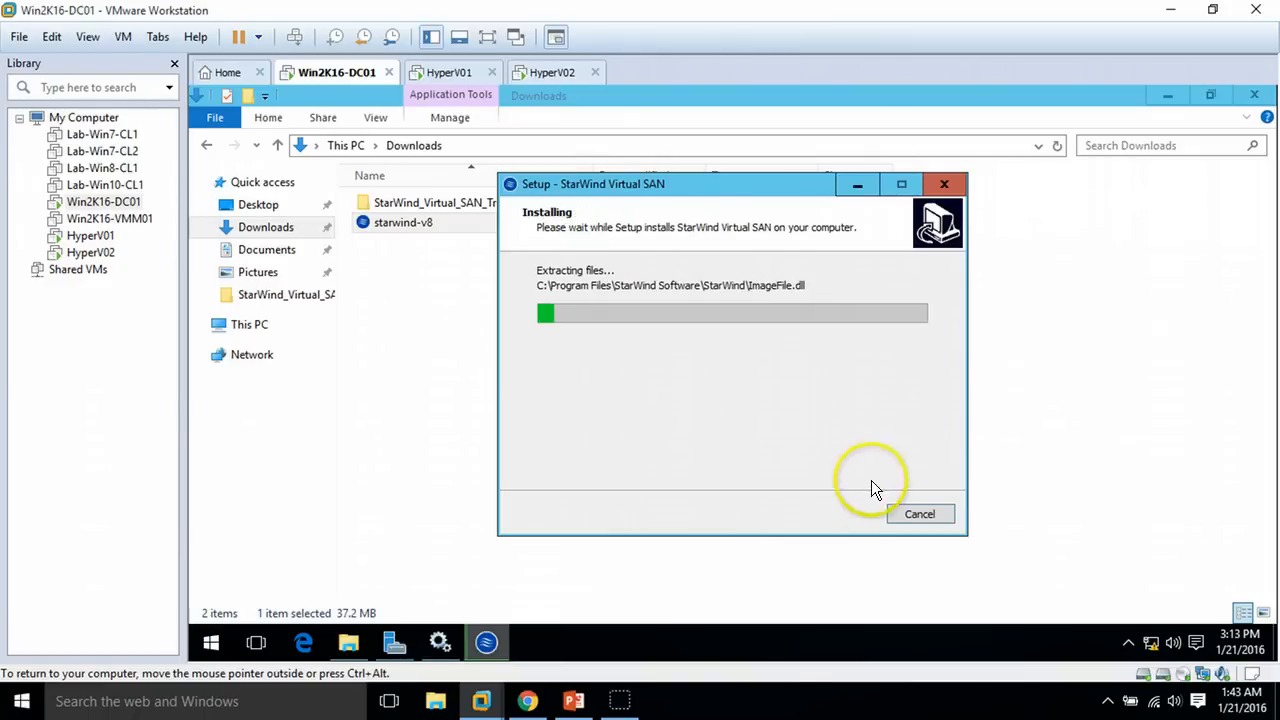
left_click(1254, 96)
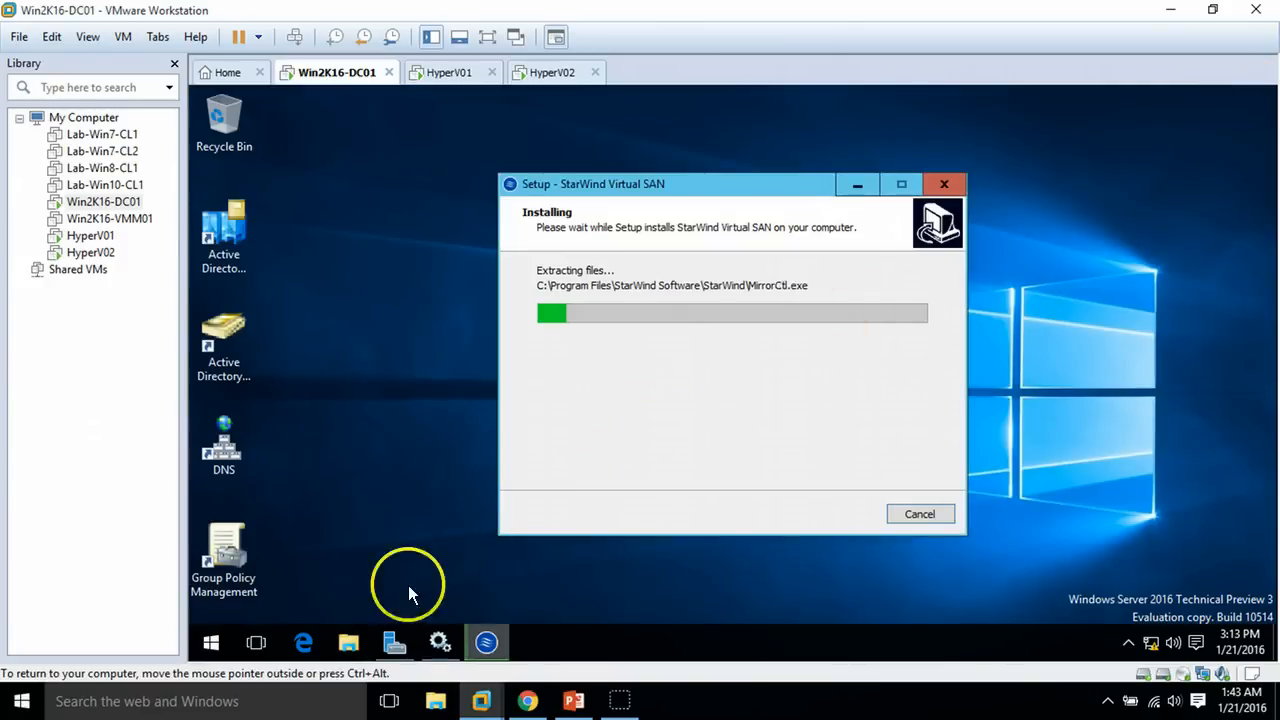
left_click(395, 643)
left_click(398, 645)
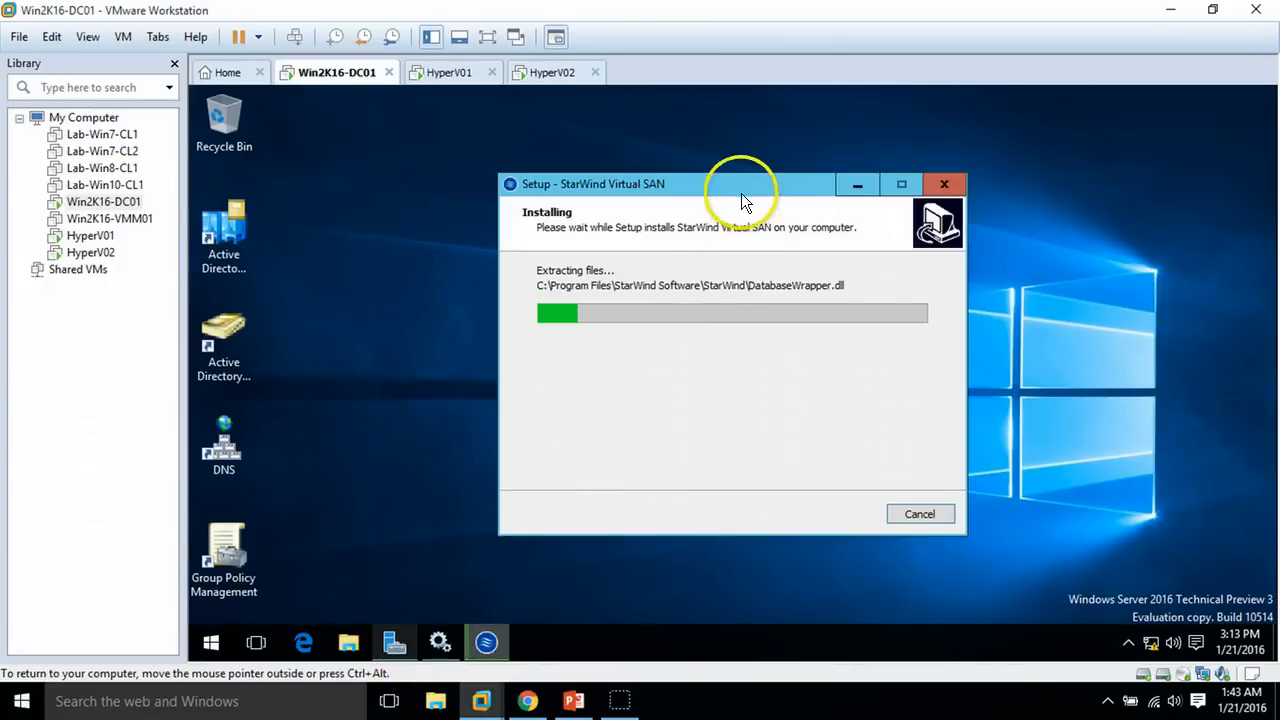
left_click_drag(744, 186, 696, 188)
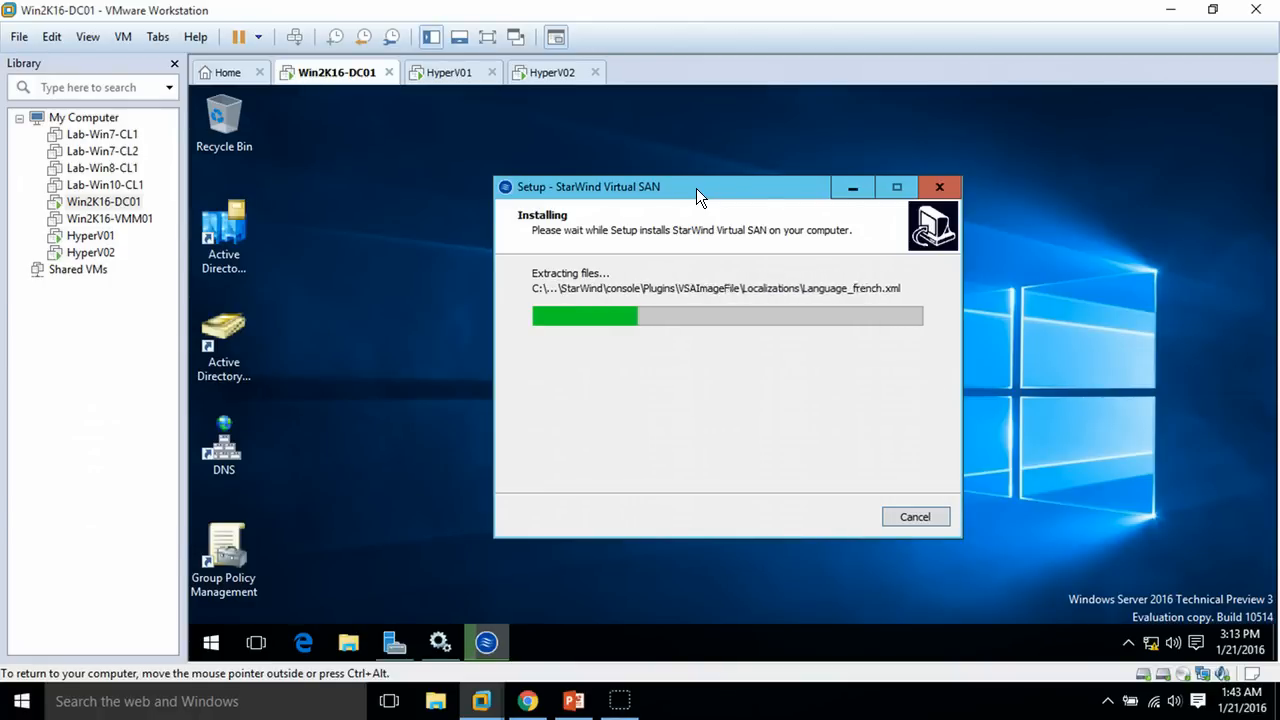
left_click(345, 645)
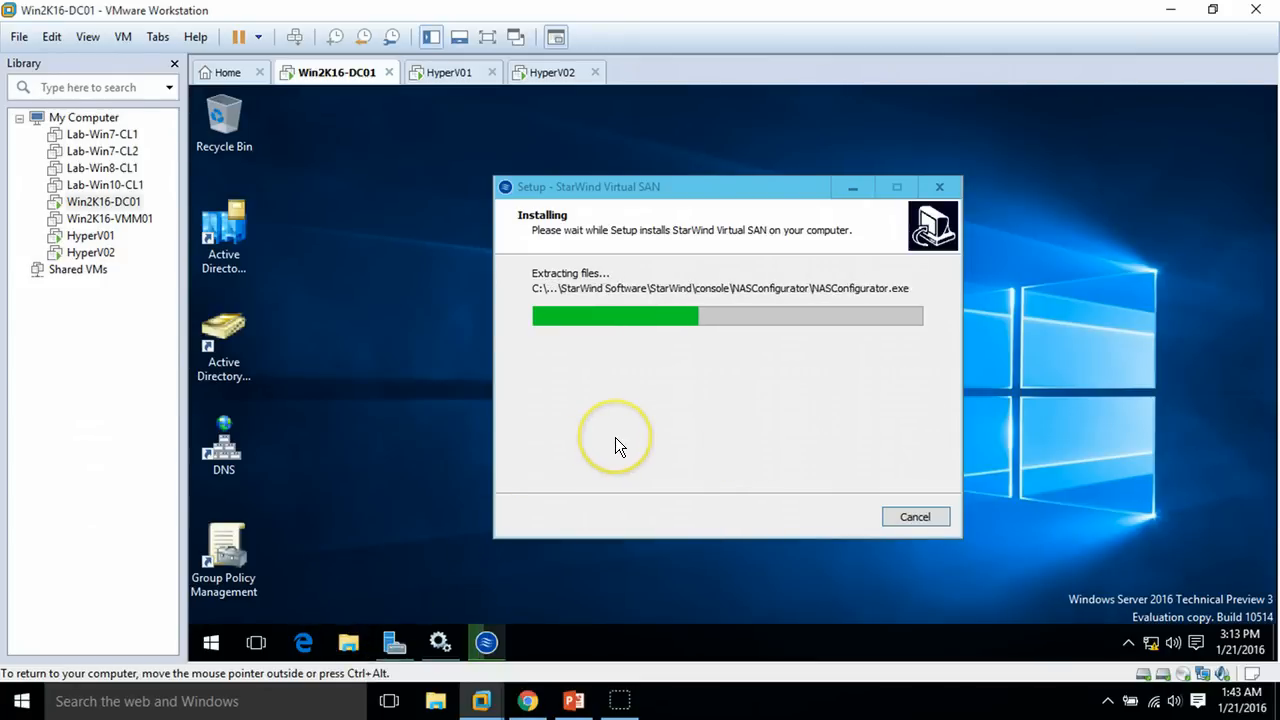
left_click(391, 644)
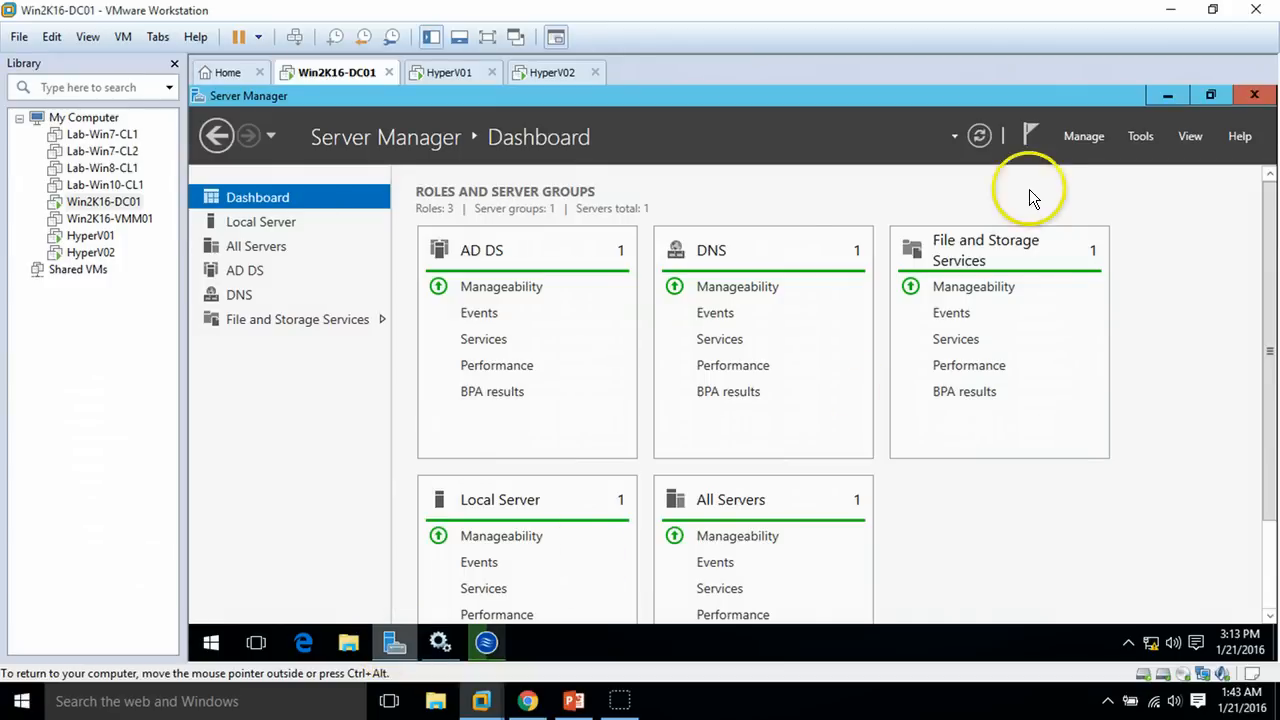
Launch Computer Management from Server Manager's Tools menu and minimize Server Manager
left_click(1132, 143)
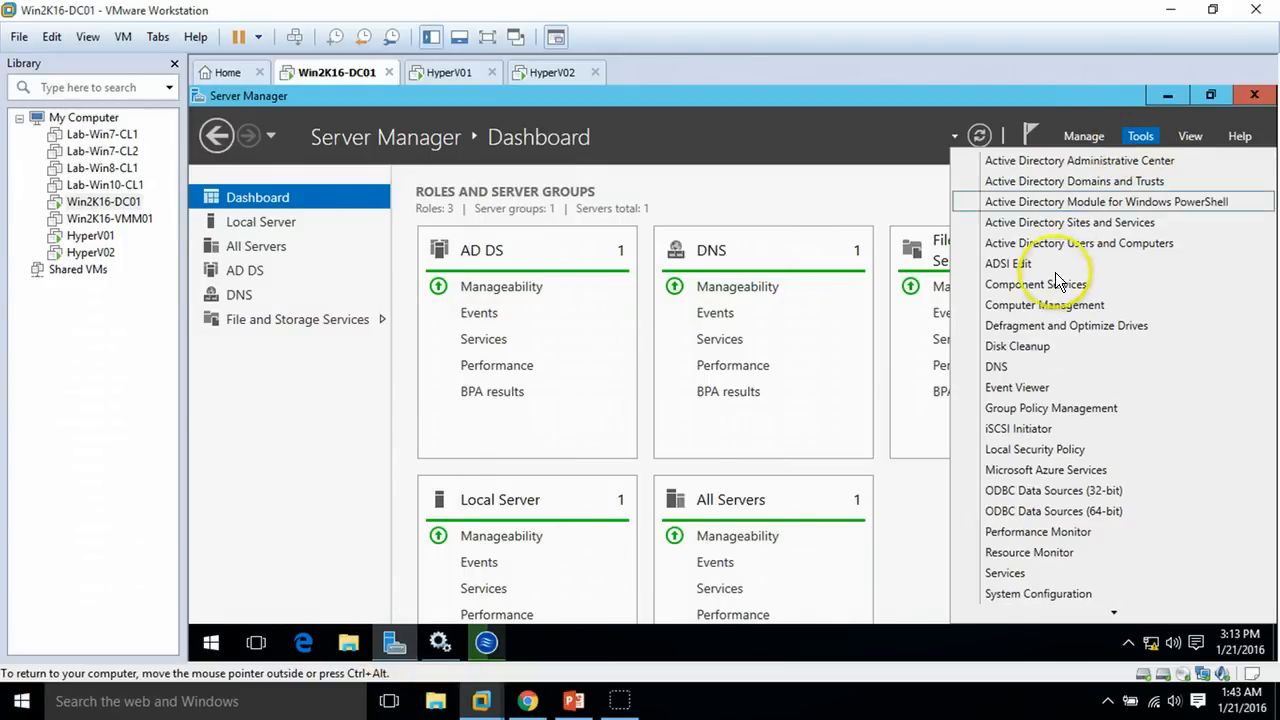
left_click(1053, 305)
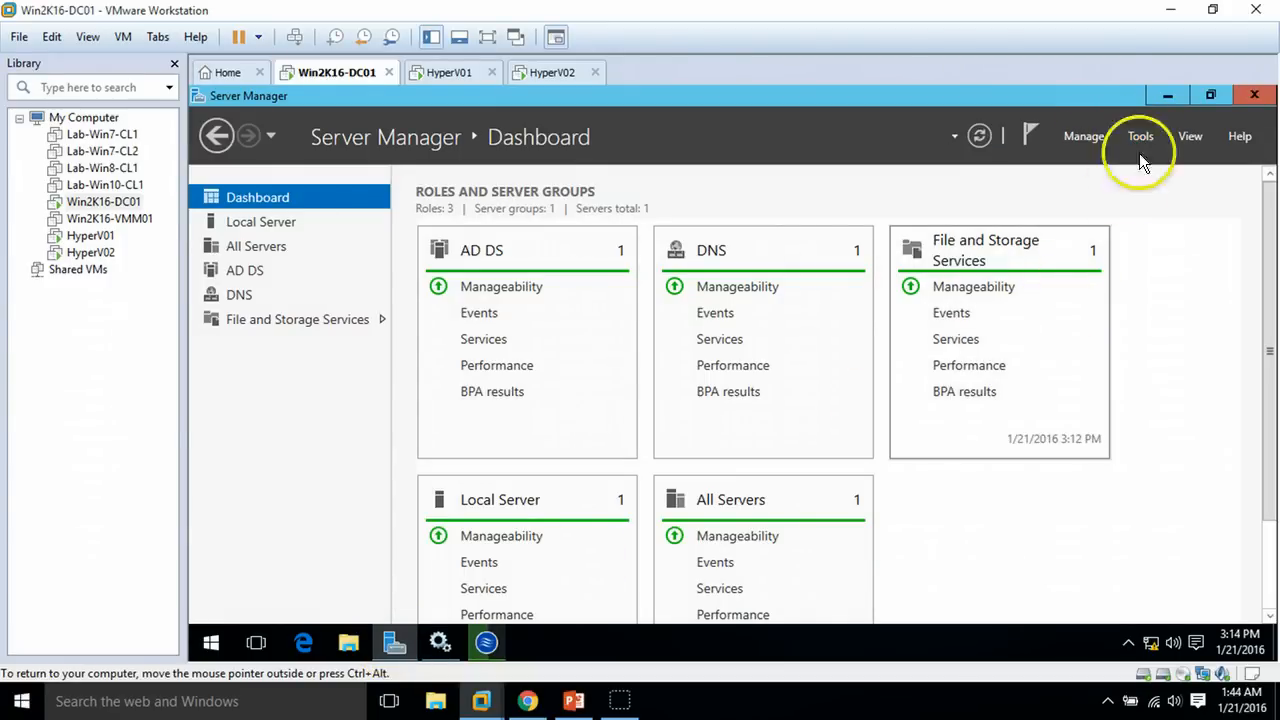
left_click(1168, 95)
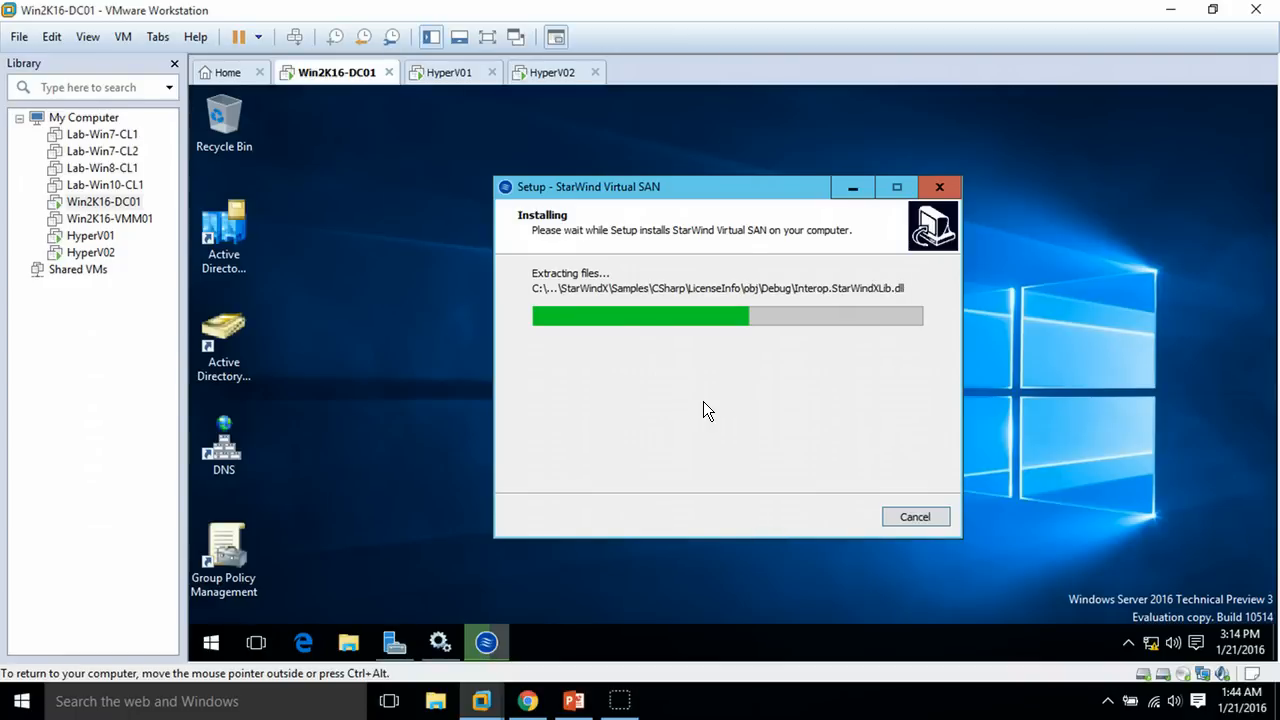
Open Disk Management maximized and select the 1 TB SAN (E:) volume
left_click(630, 657)
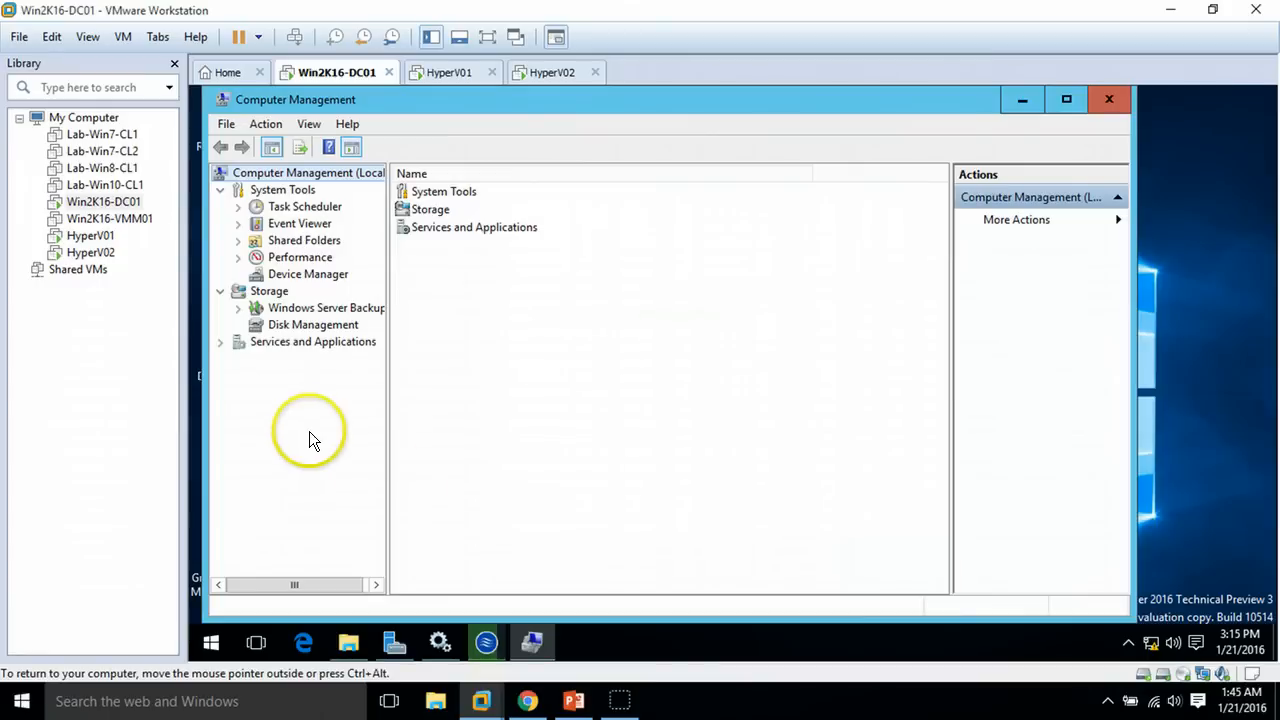
left_click(320, 328)
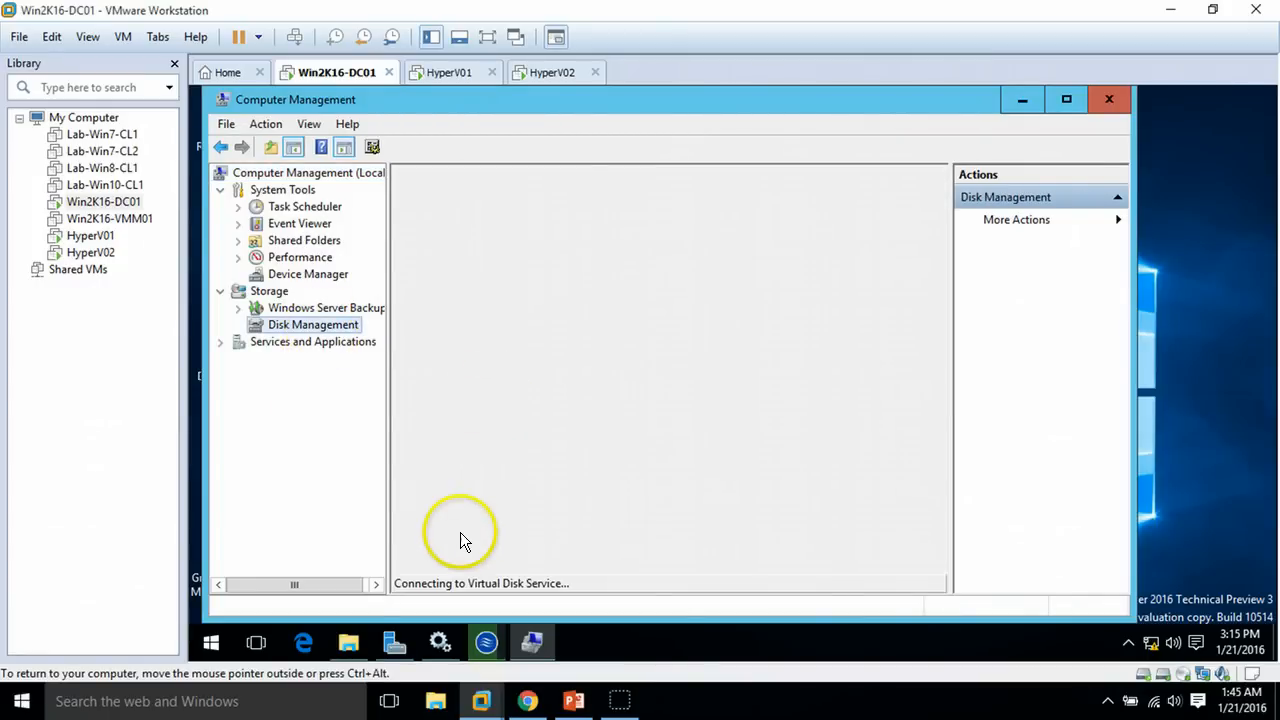
double_click(836, 110)
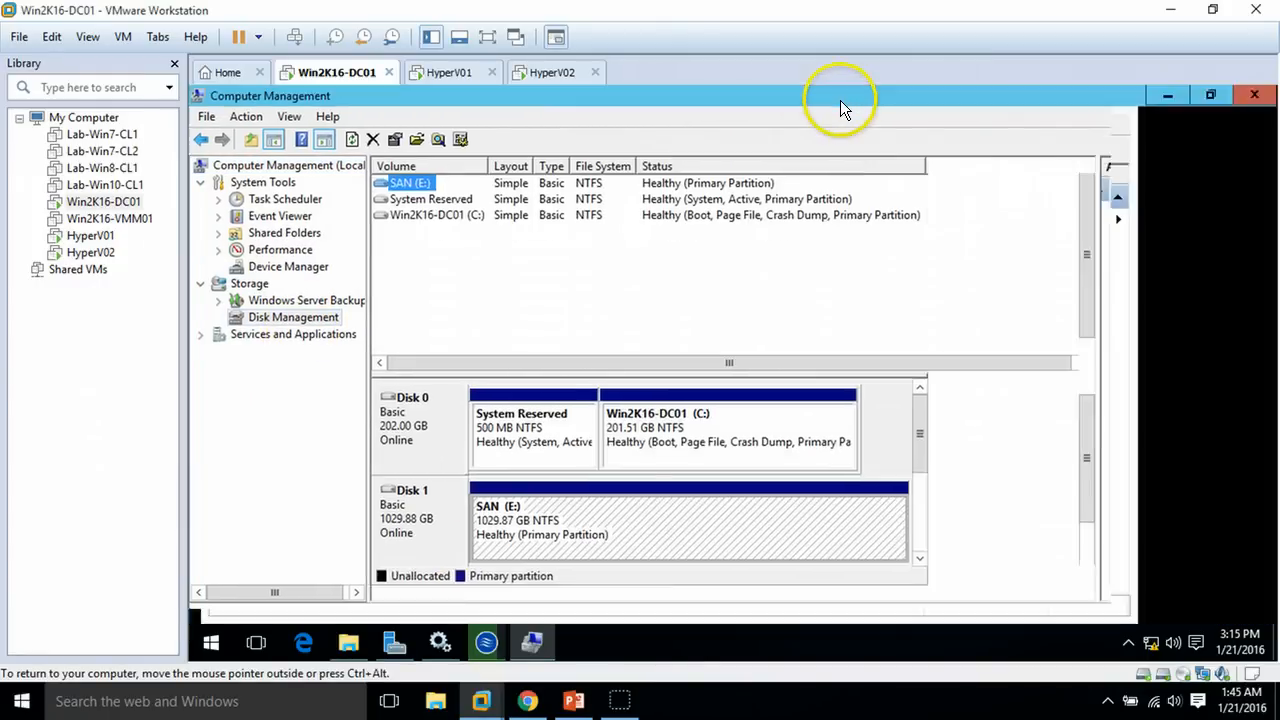
left_click(555, 524)
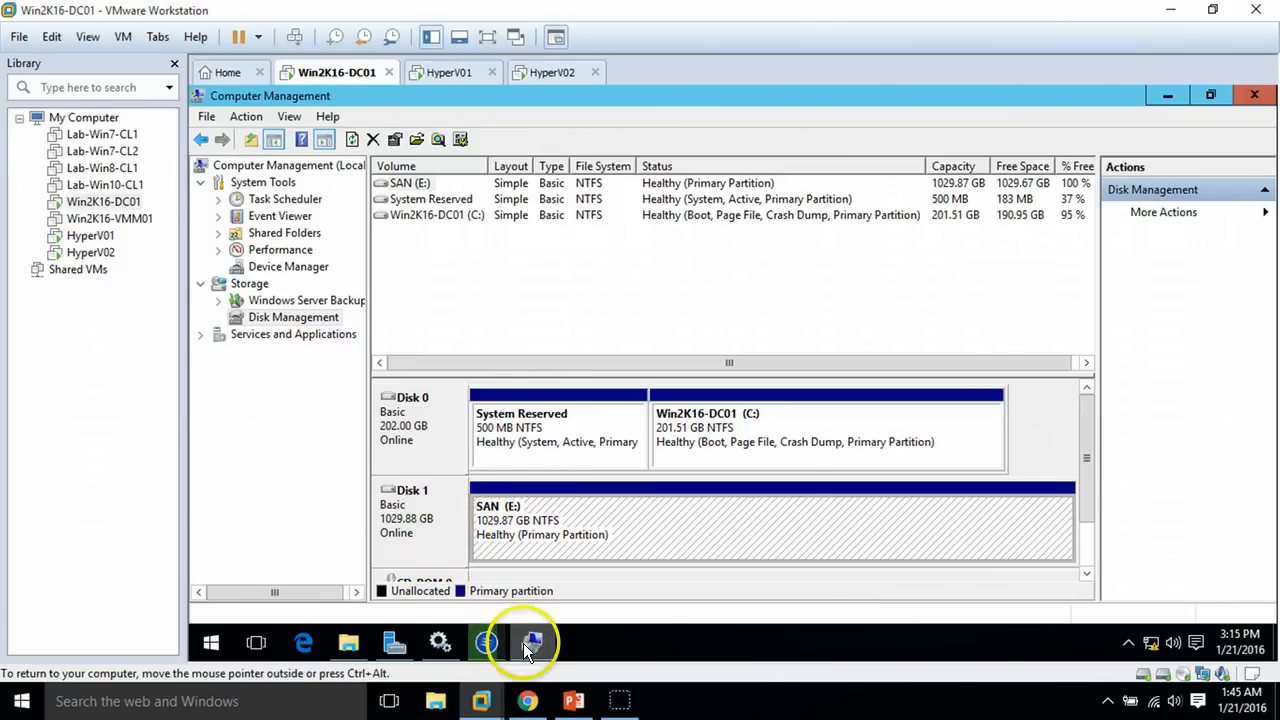
Confirm the SAN (E:) drive is empty in File Explorer, then return to the StarWind setup
left_click(352, 645)
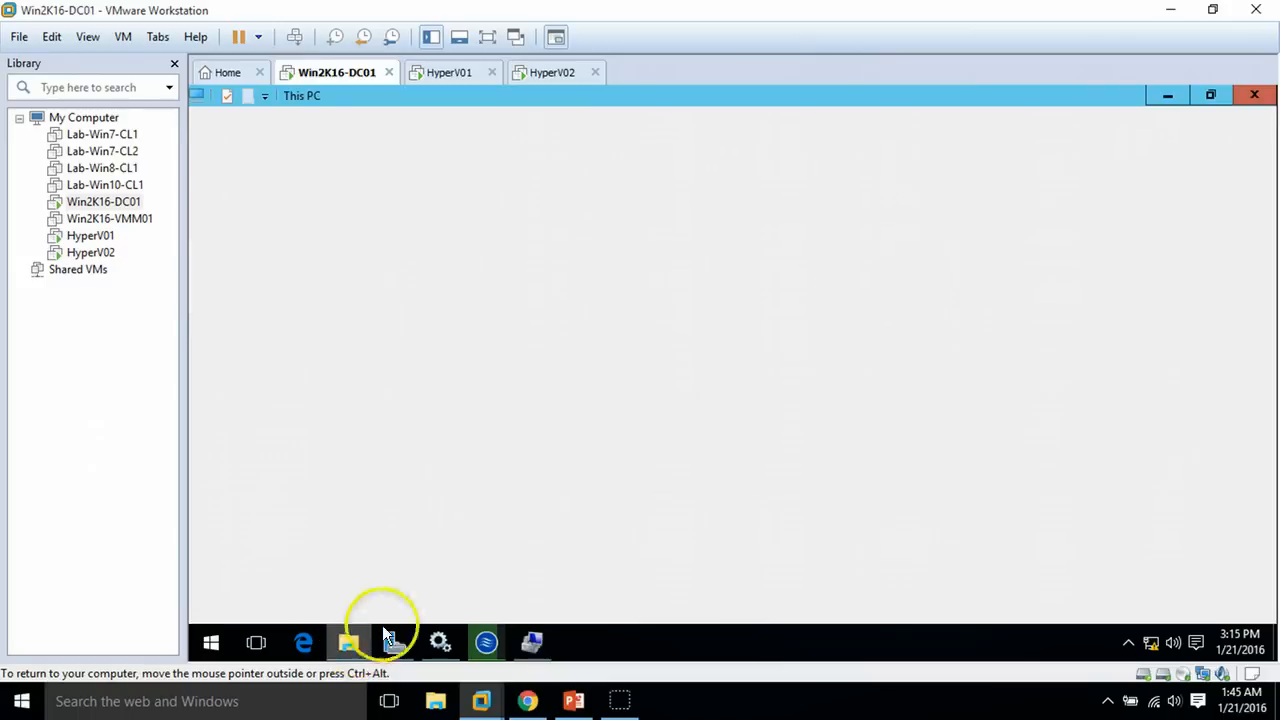
double_click(498, 395)
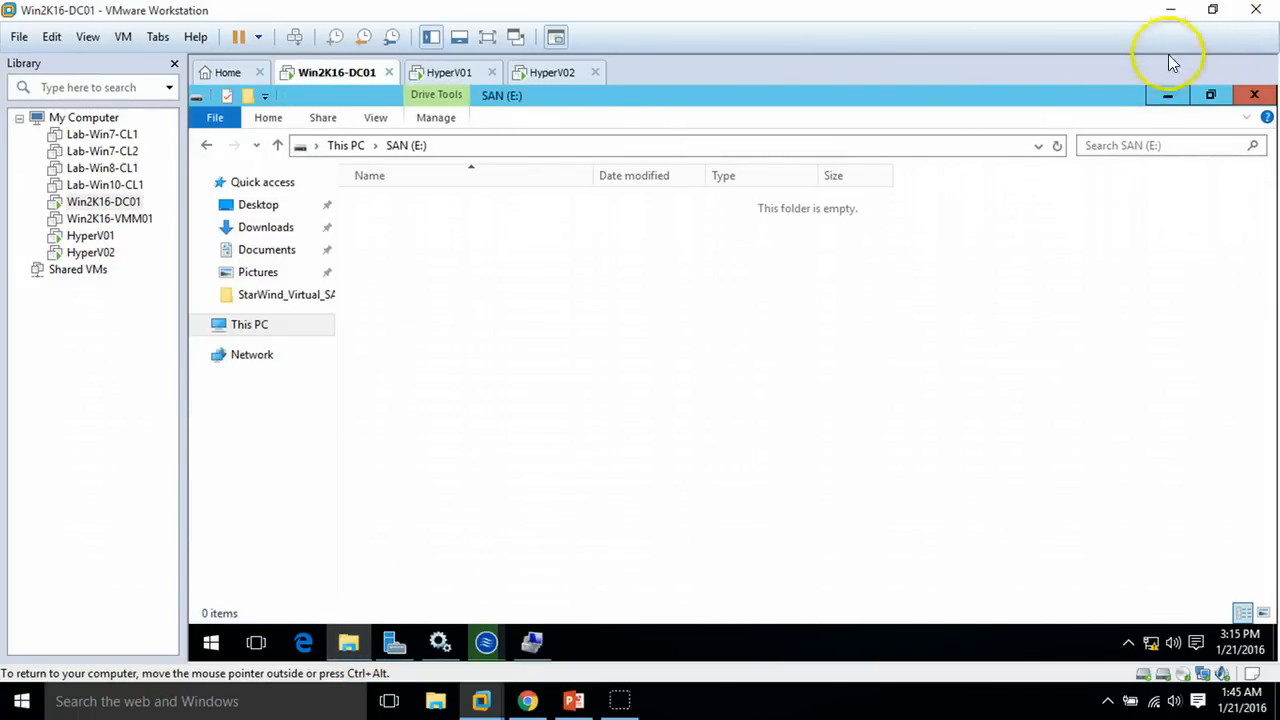
left_click(1171, 92)
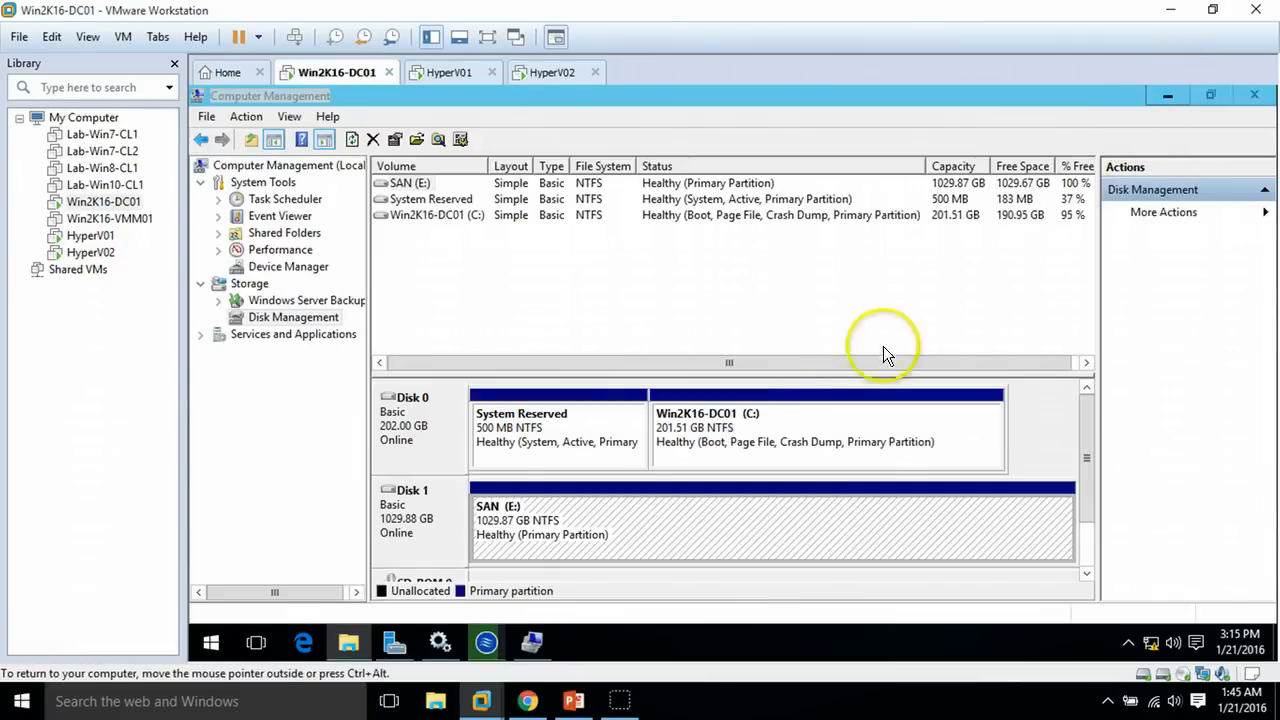
left_click(1166, 96)
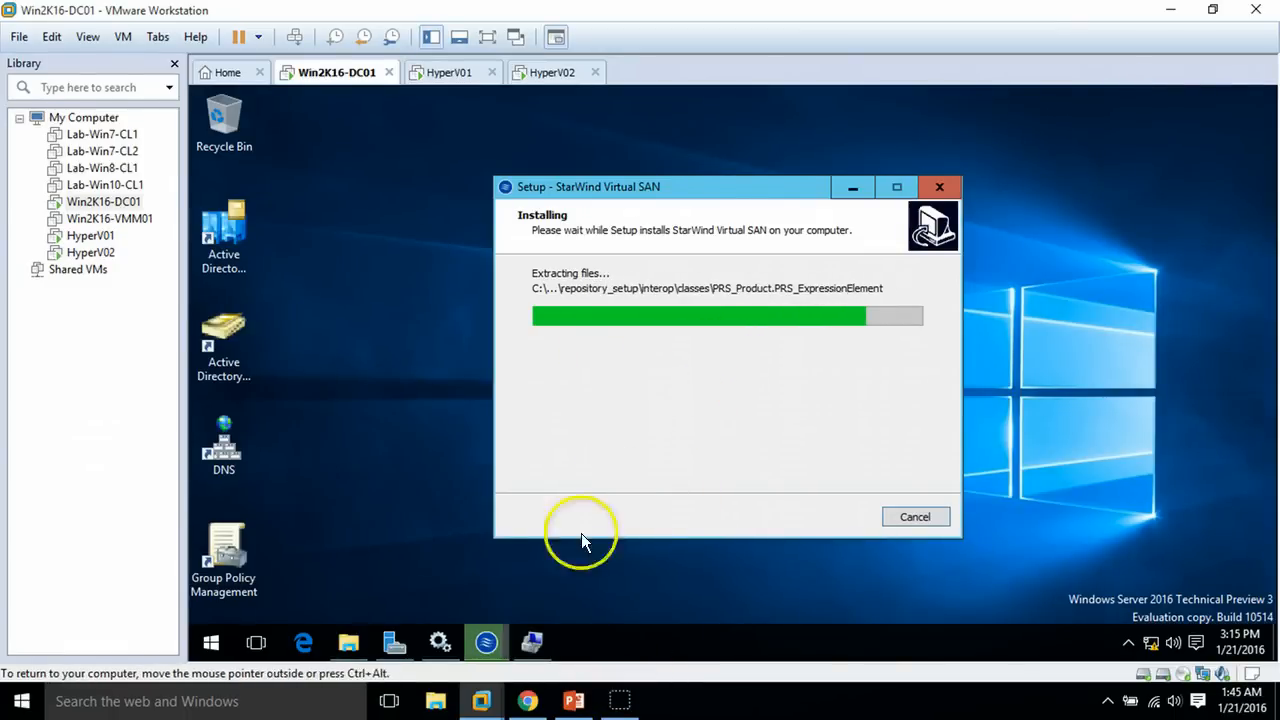
left_click(532, 642)
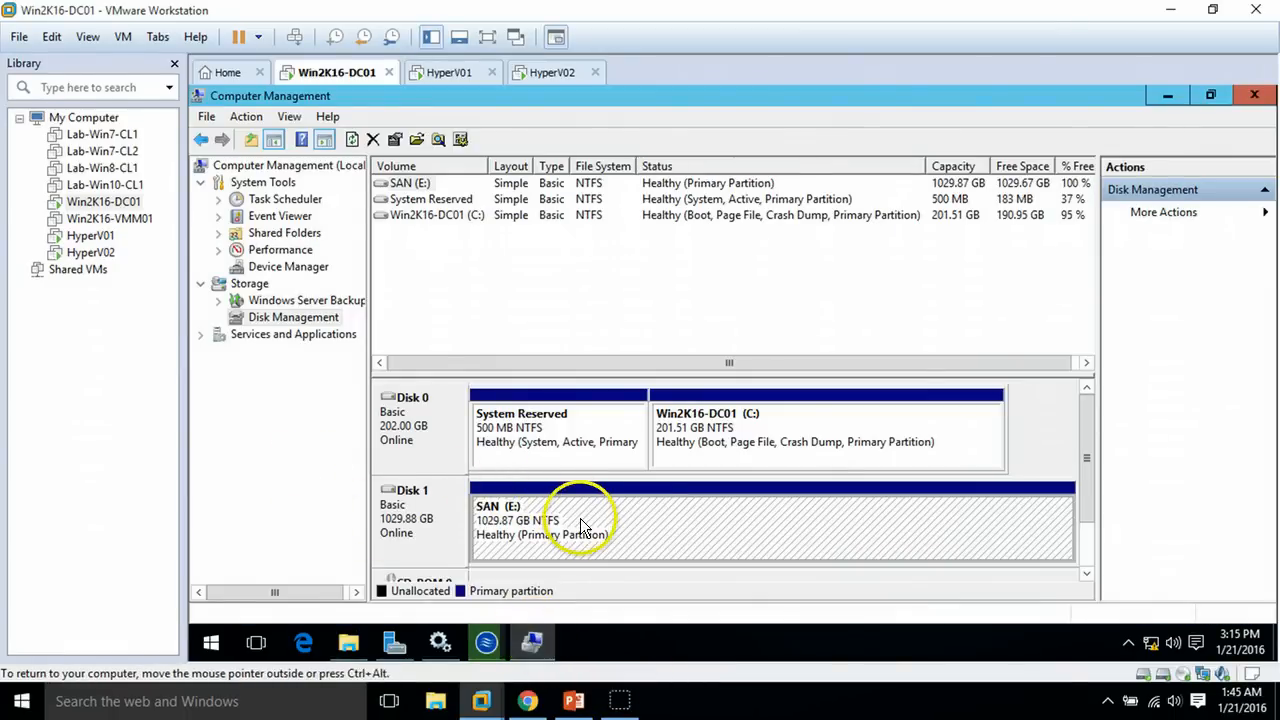
left_click(533, 638)
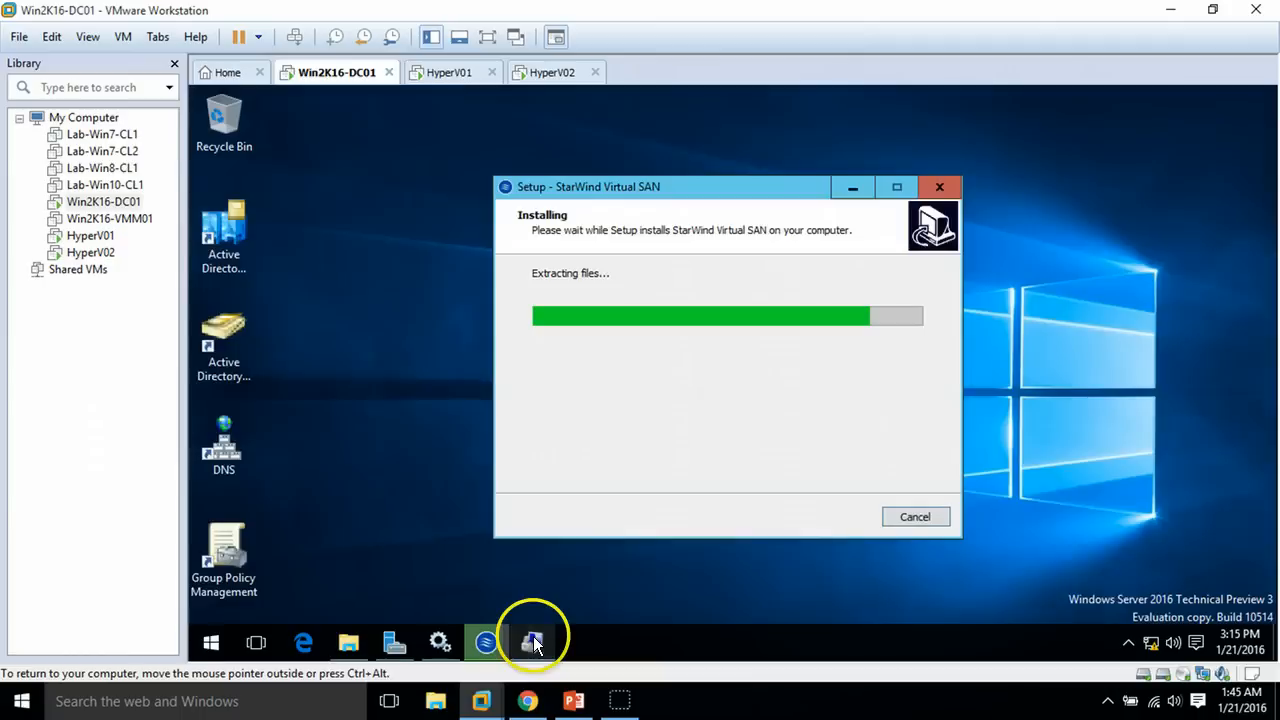
left_click(349, 643)
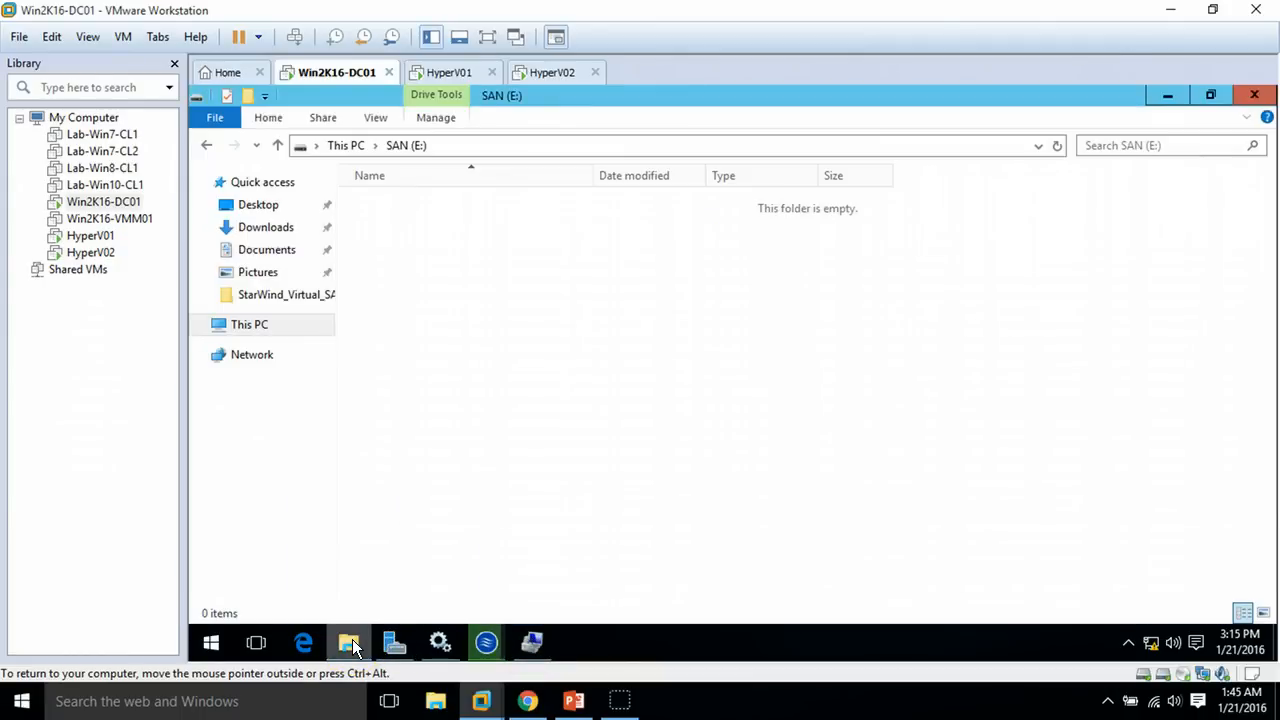
left_click(249, 324)
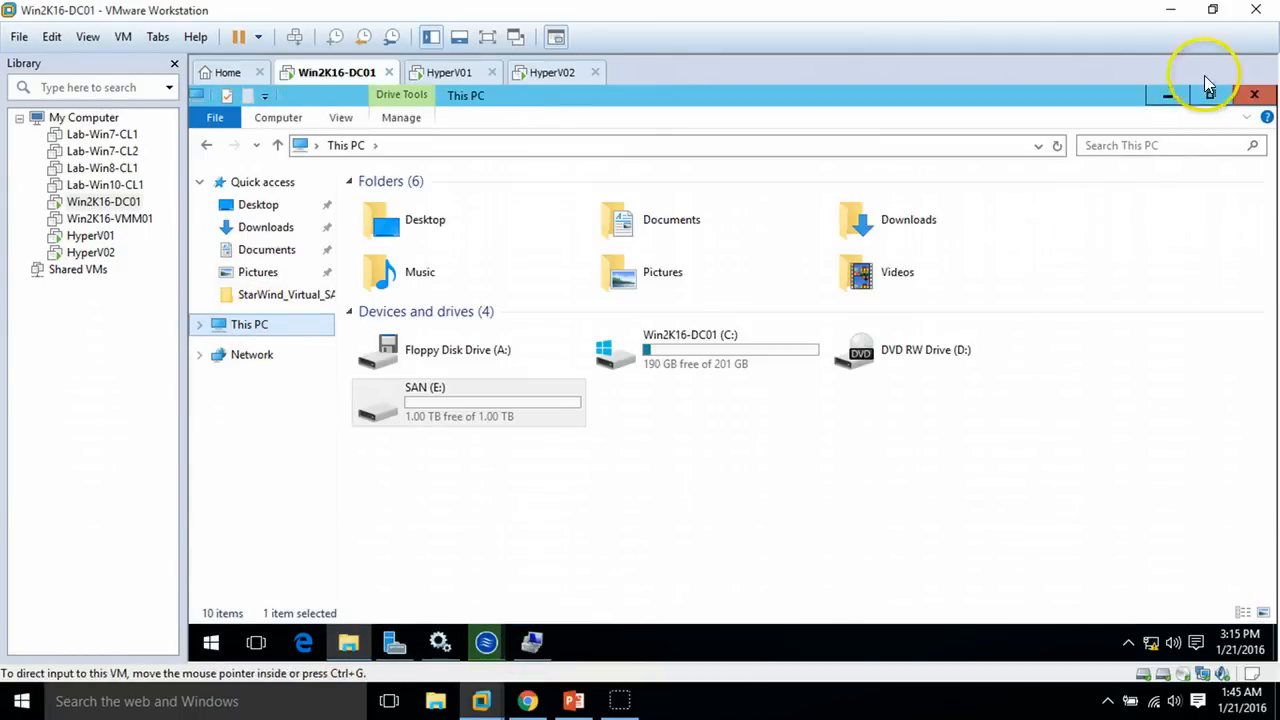
left_click(1171, 95)
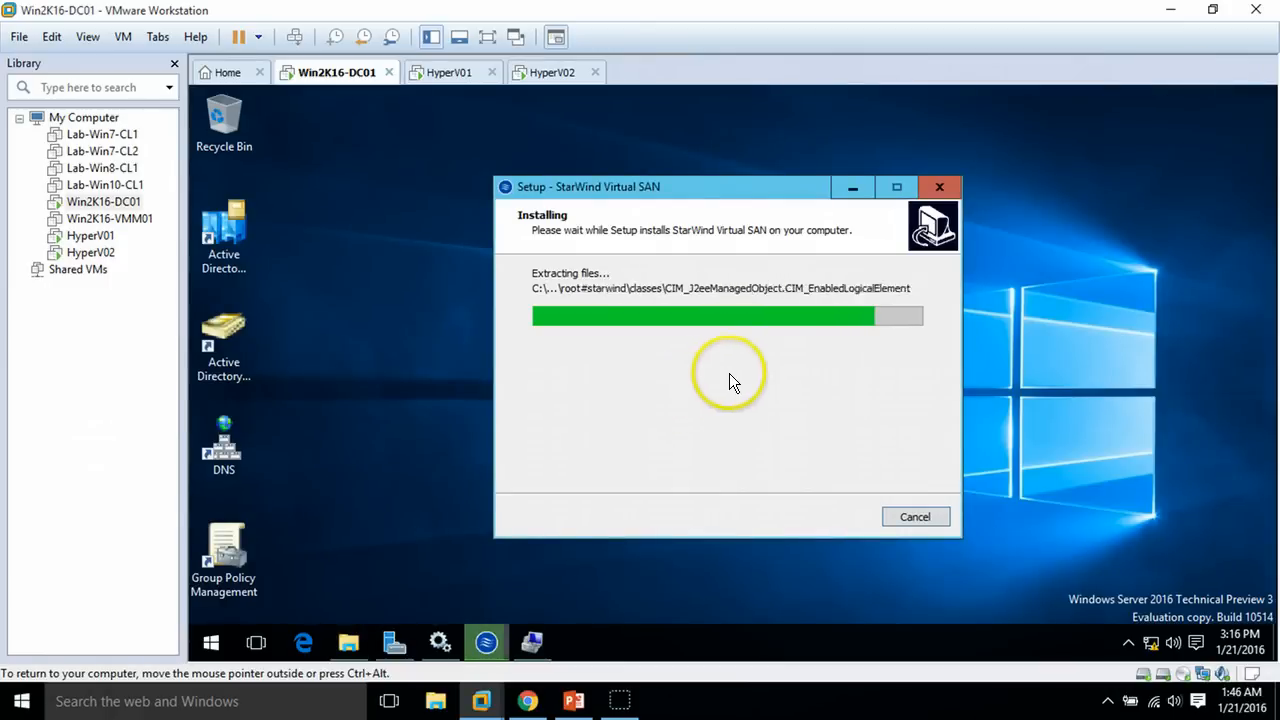
left_click(744, 513)
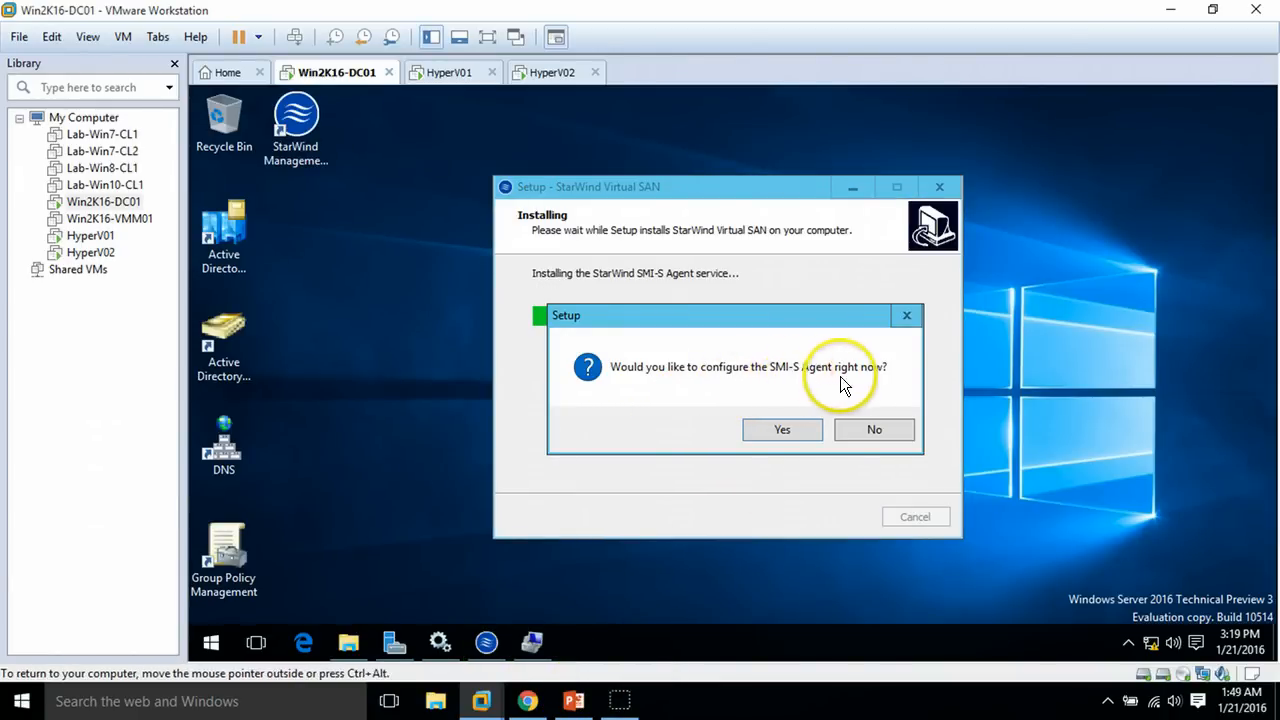
Configure the SMI-S agent with localhost as storage system address and let installation complete
left_click(795, 434)
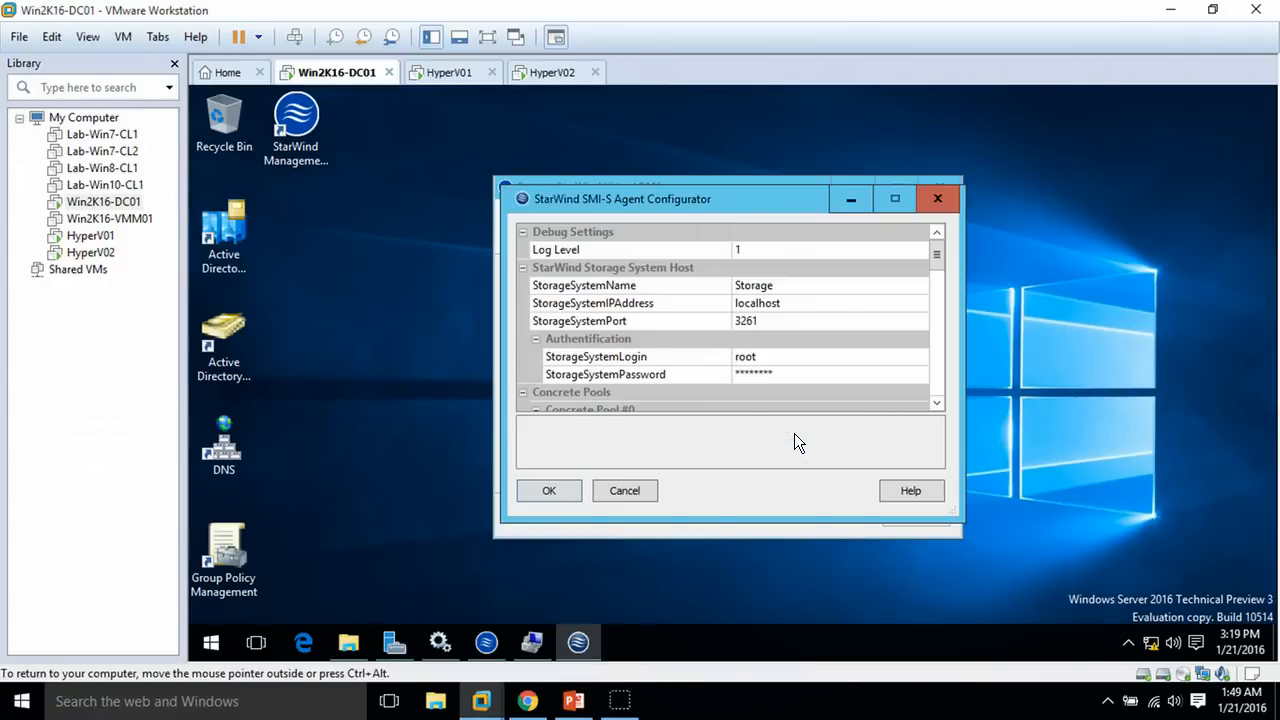
left_click_drag(941, 253, 937, 321)
scroll(925, 390, "down", 2)
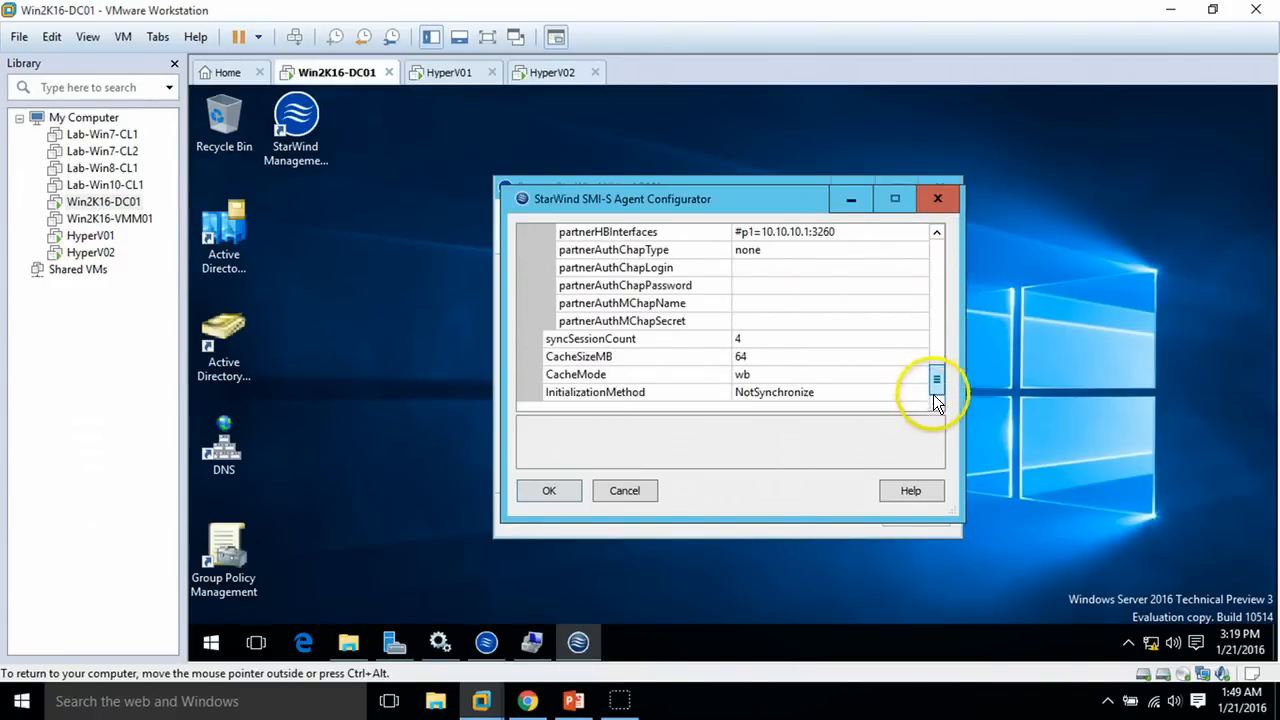
left_click_drag(935, 378, 940, 239)
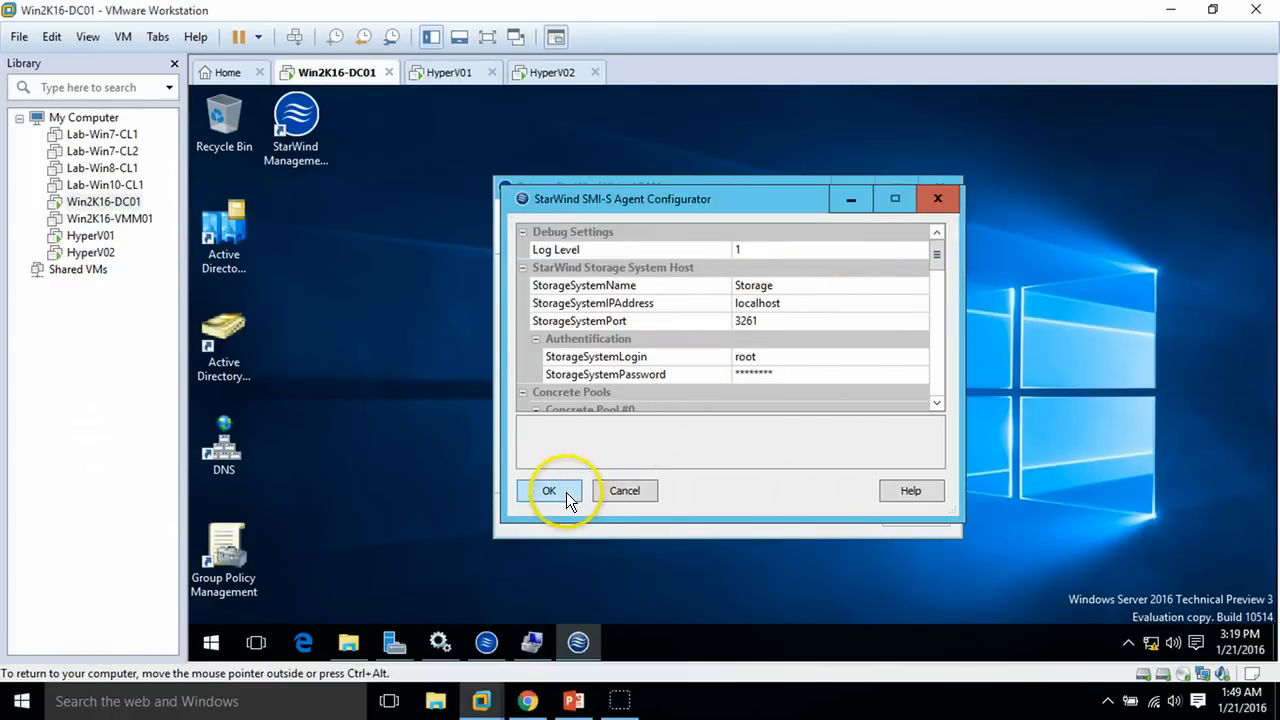
left_click(808, 301)
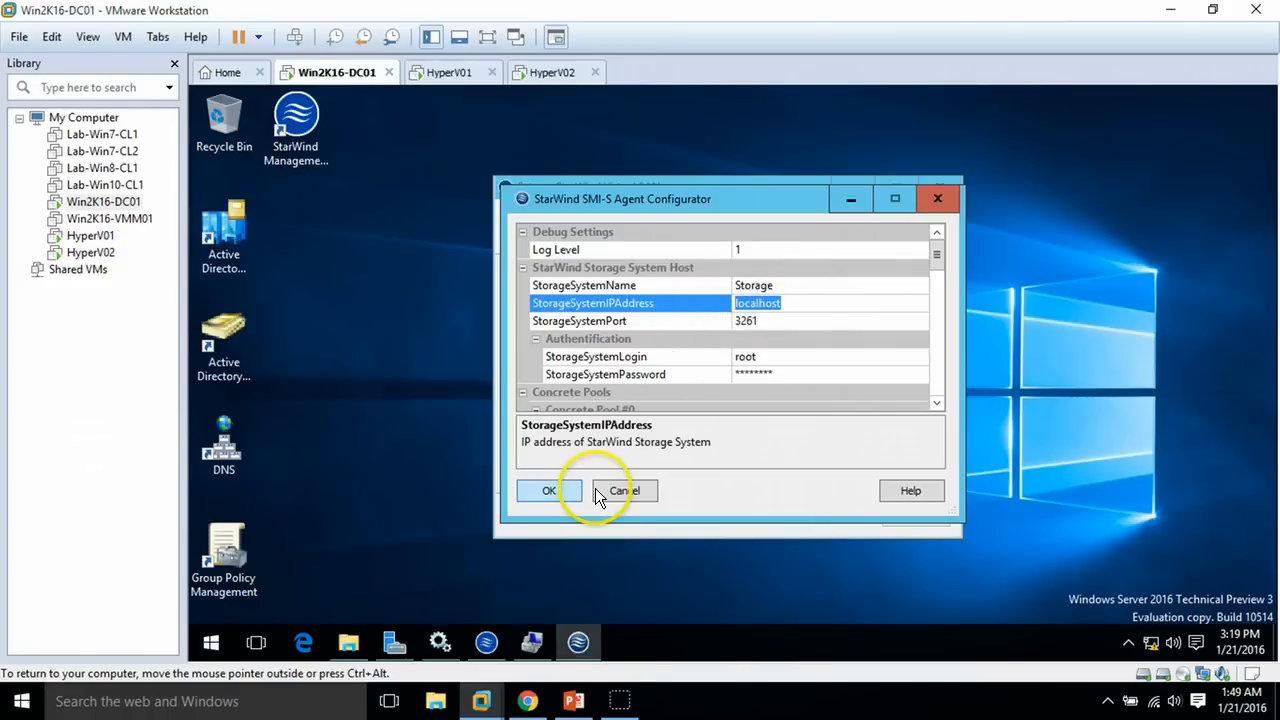
left_click(561, 489)
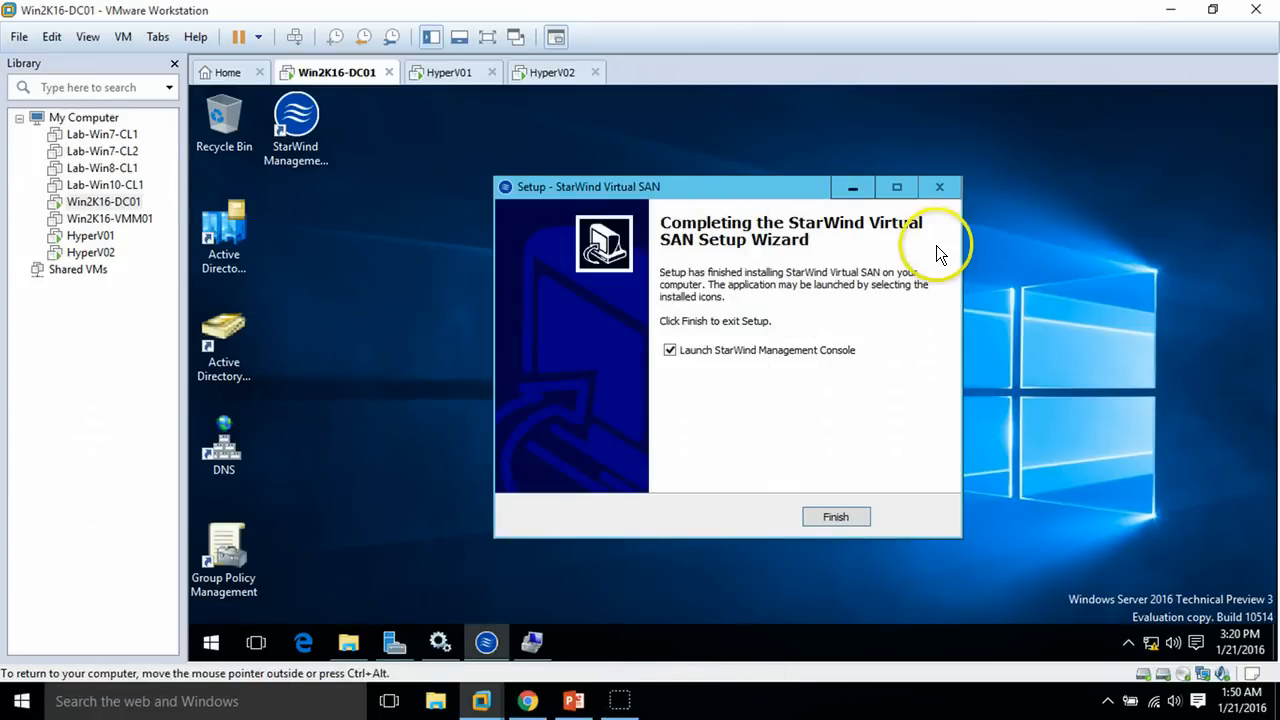
Finish StarWind setup, launch the Management Console and set drive E as the storage pool
left_click(838, 517)
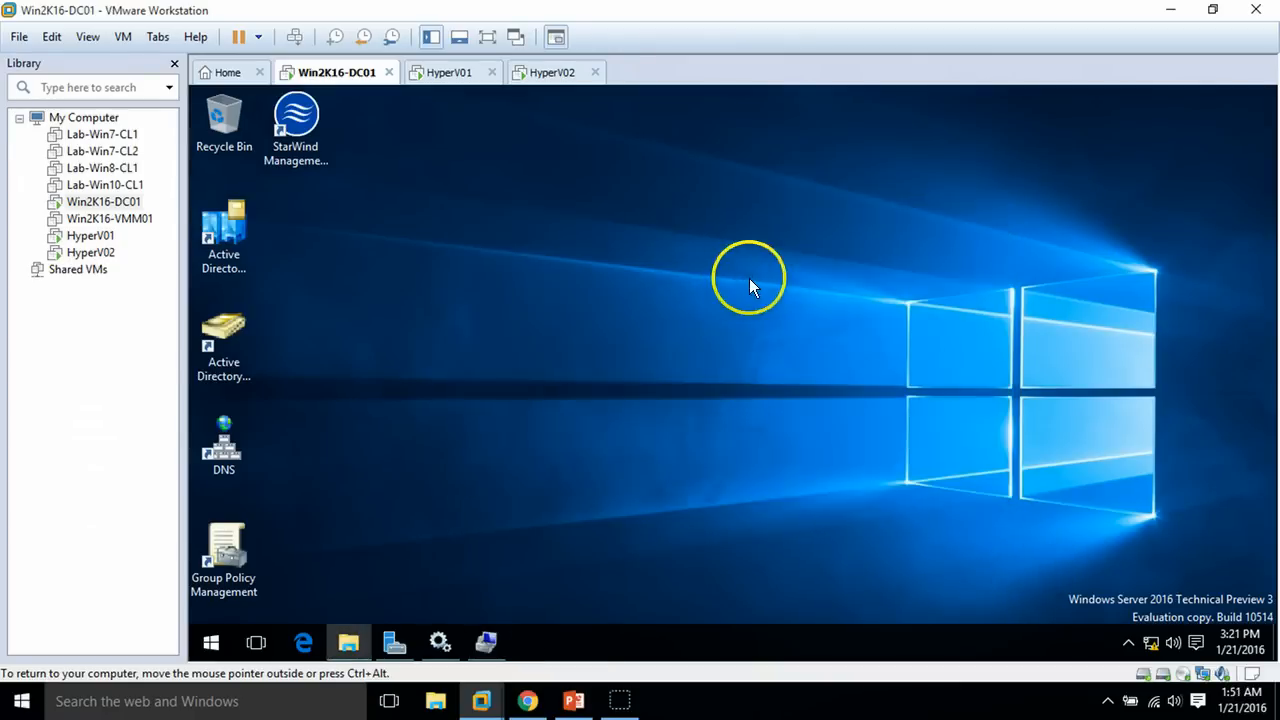
double_click(1125, 645)
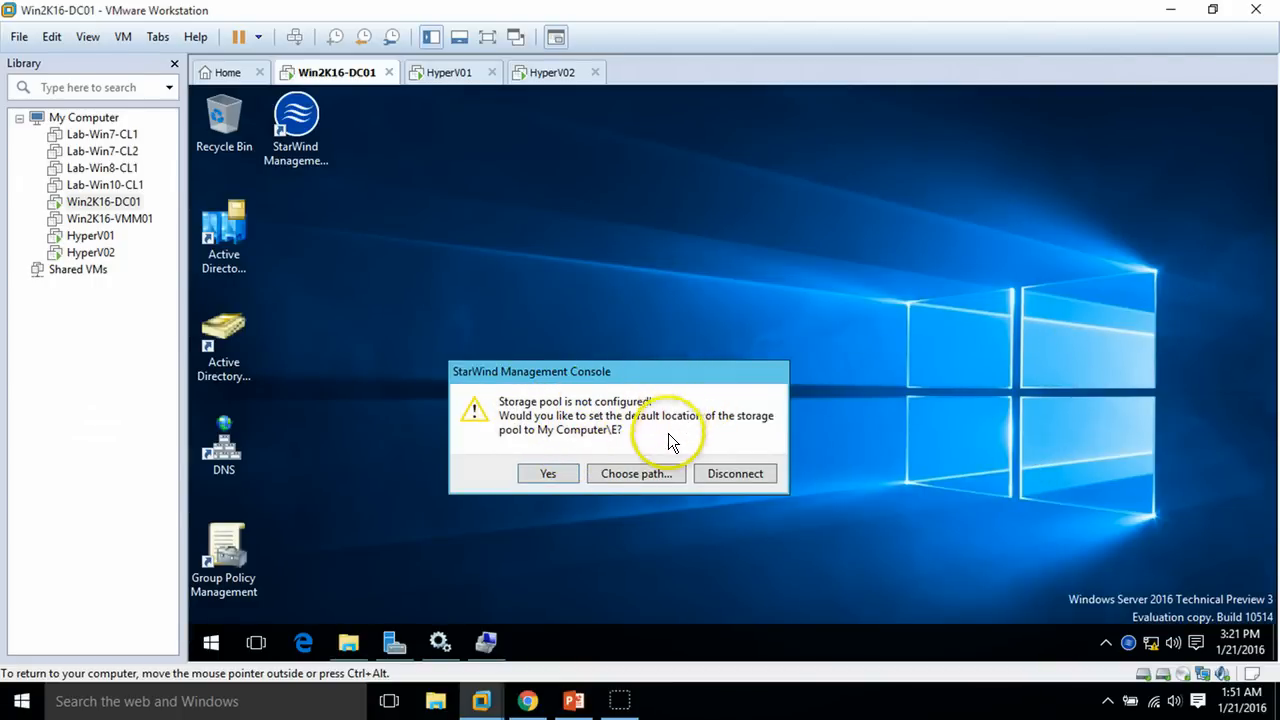
left_click(639, 477)
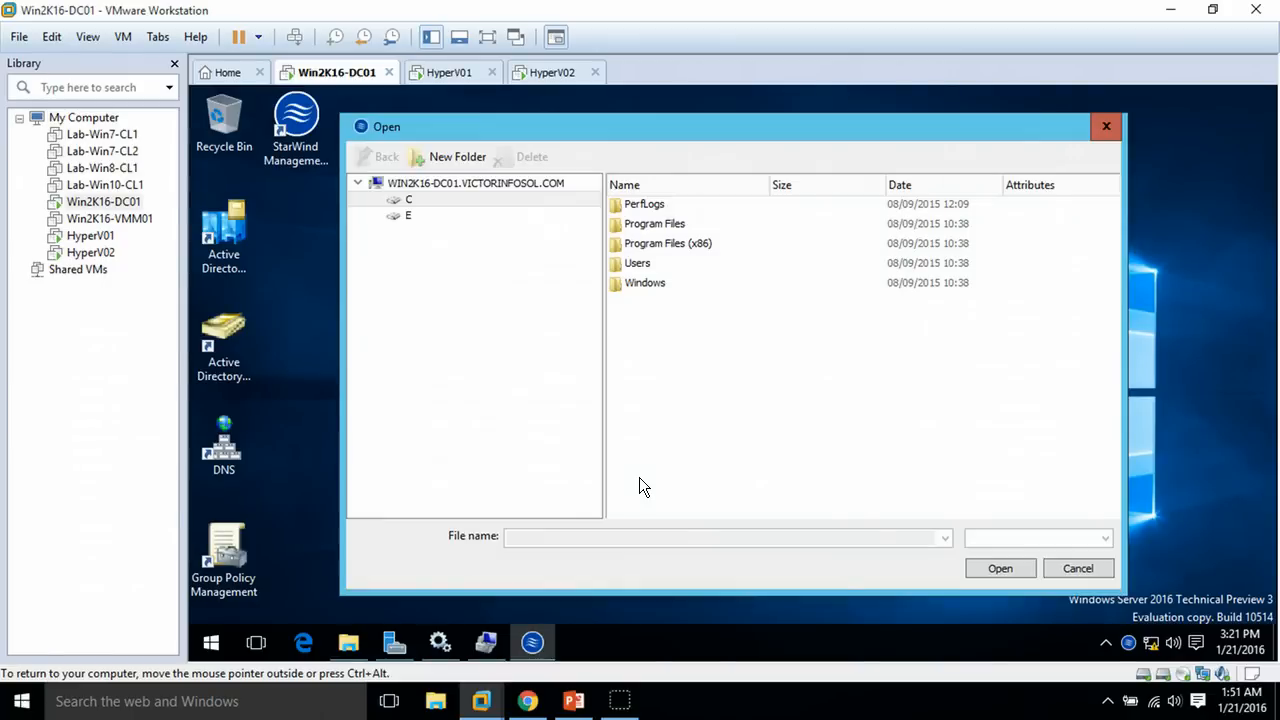
left_click(405, 217)
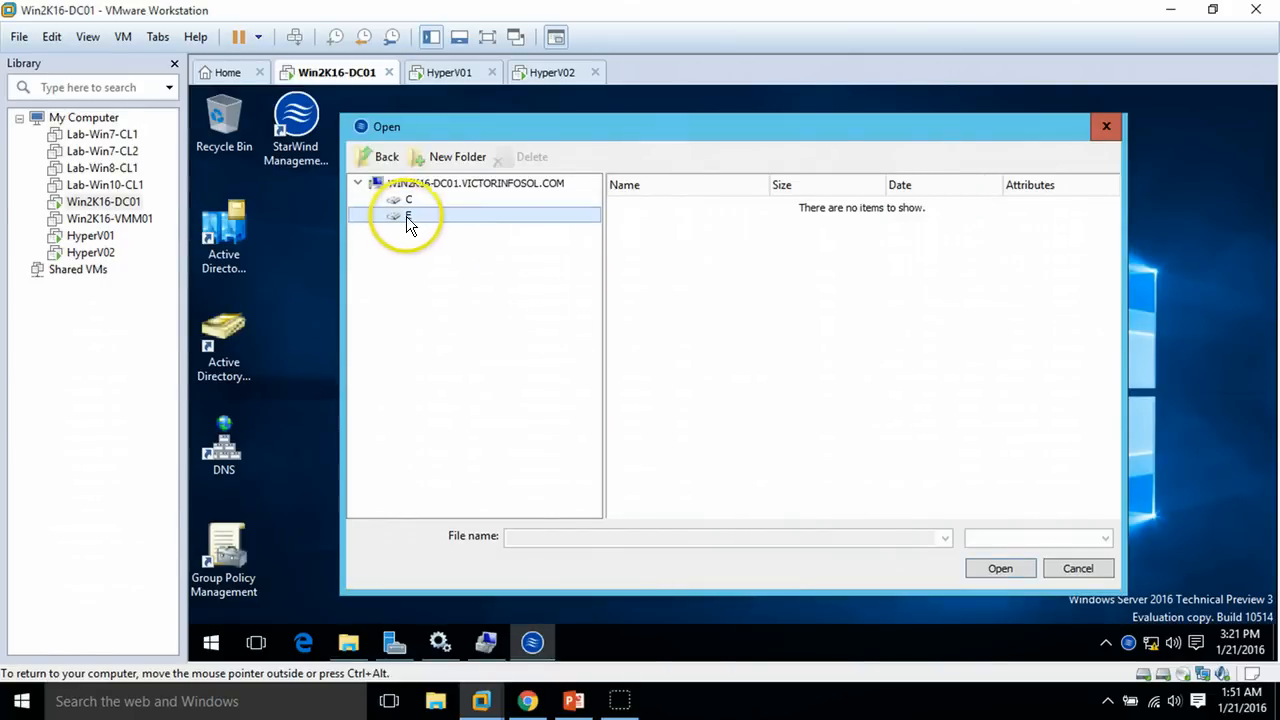
left_click(1000, 568)
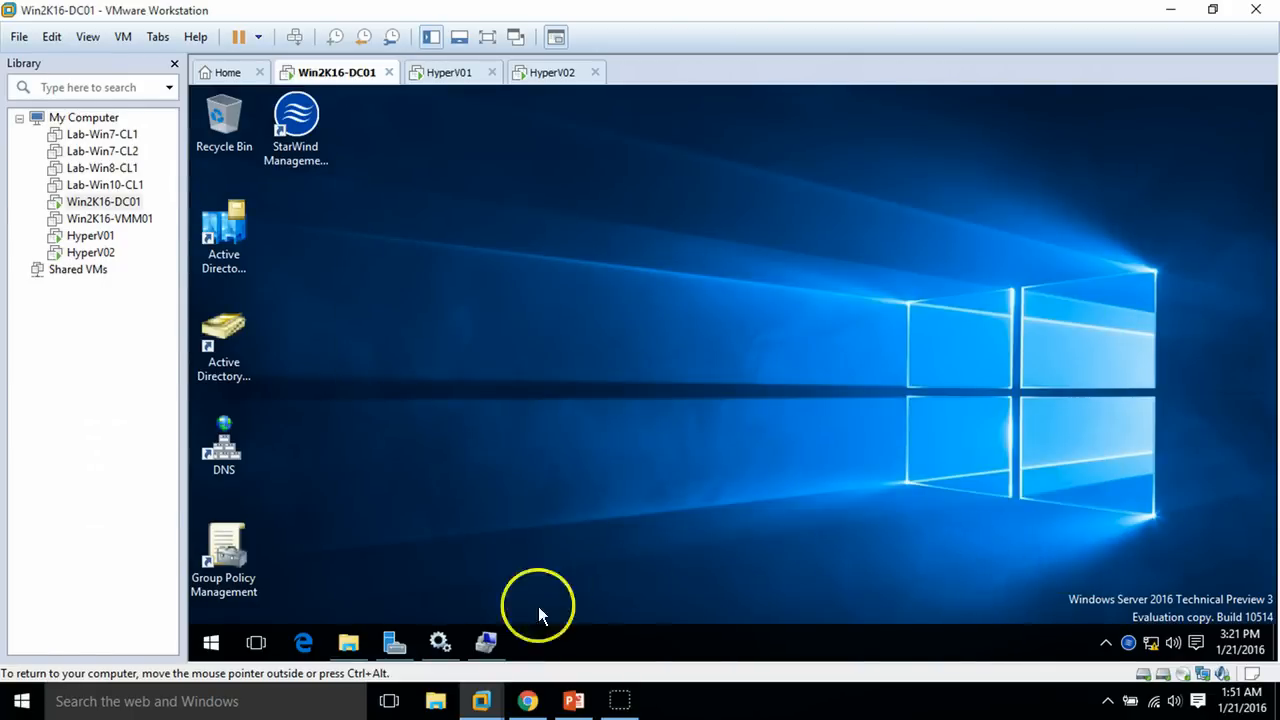
Refresh SAN (E:) in File Explorer to confirm it is still empty
left_click(346, 641)
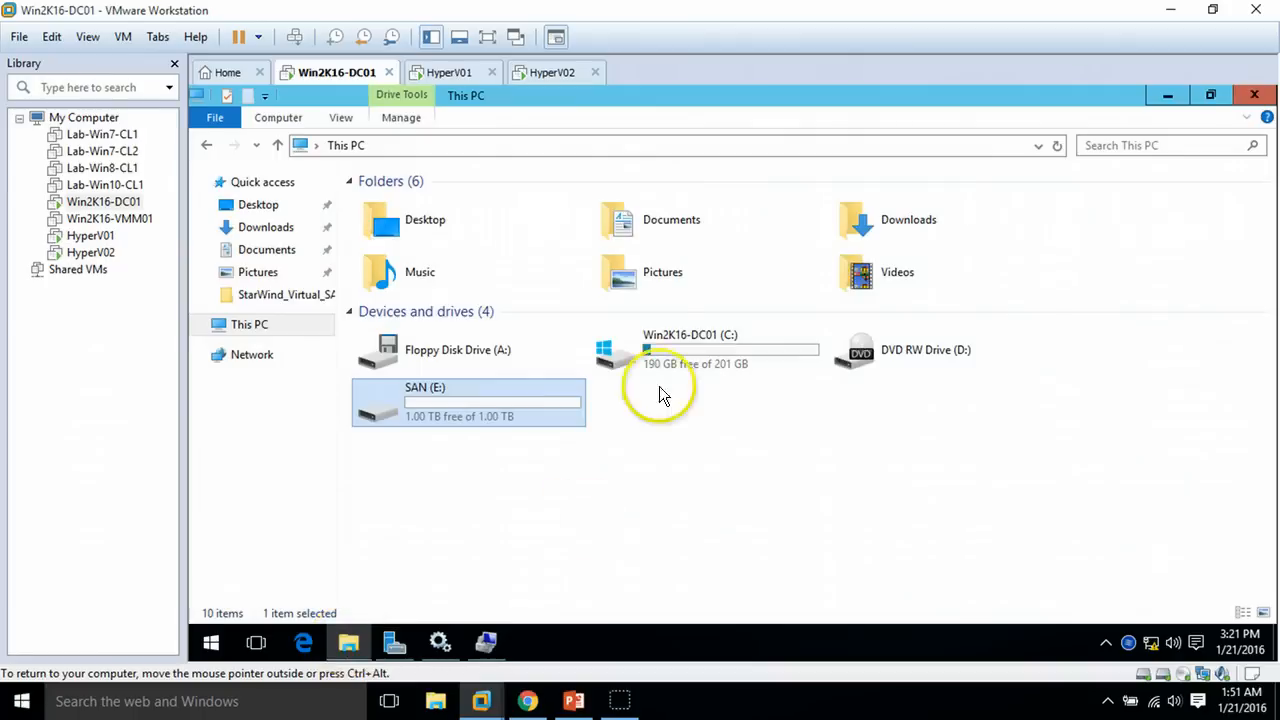
double_click(460, 410)
right_click(527, 281)
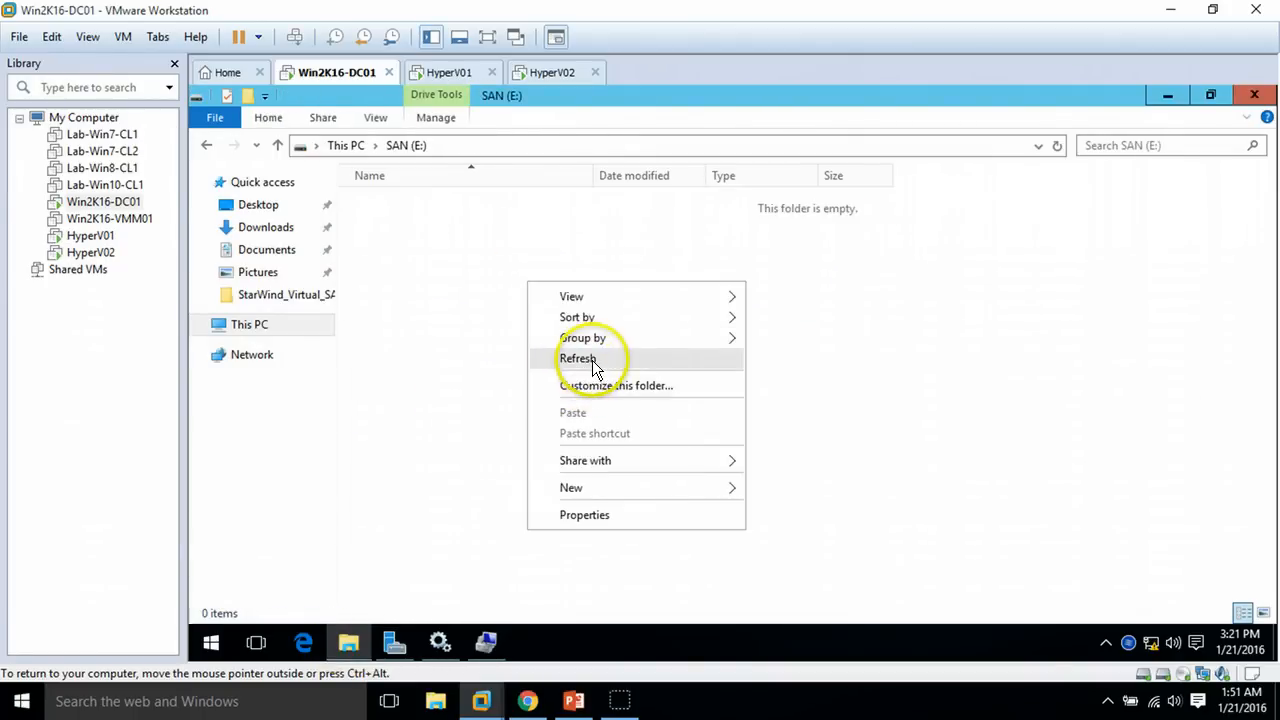
right_click(464, 297)
left_click(524, 375)
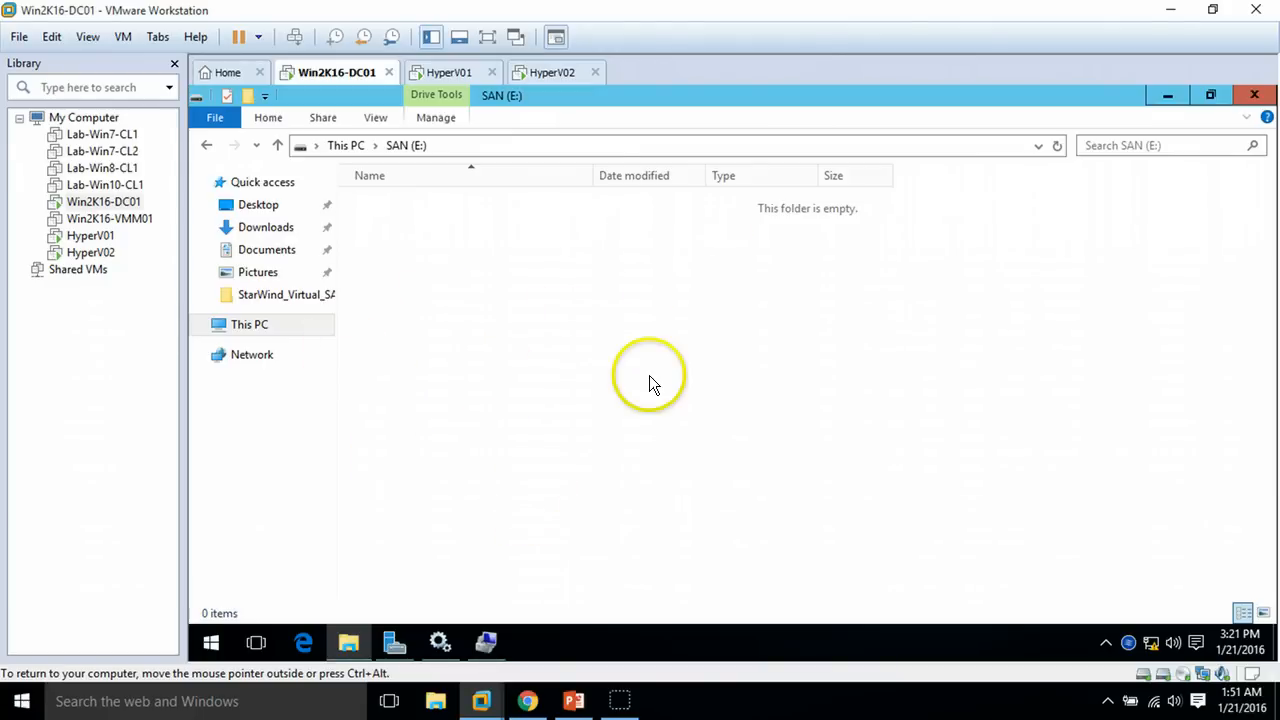
left_click(249, 324)
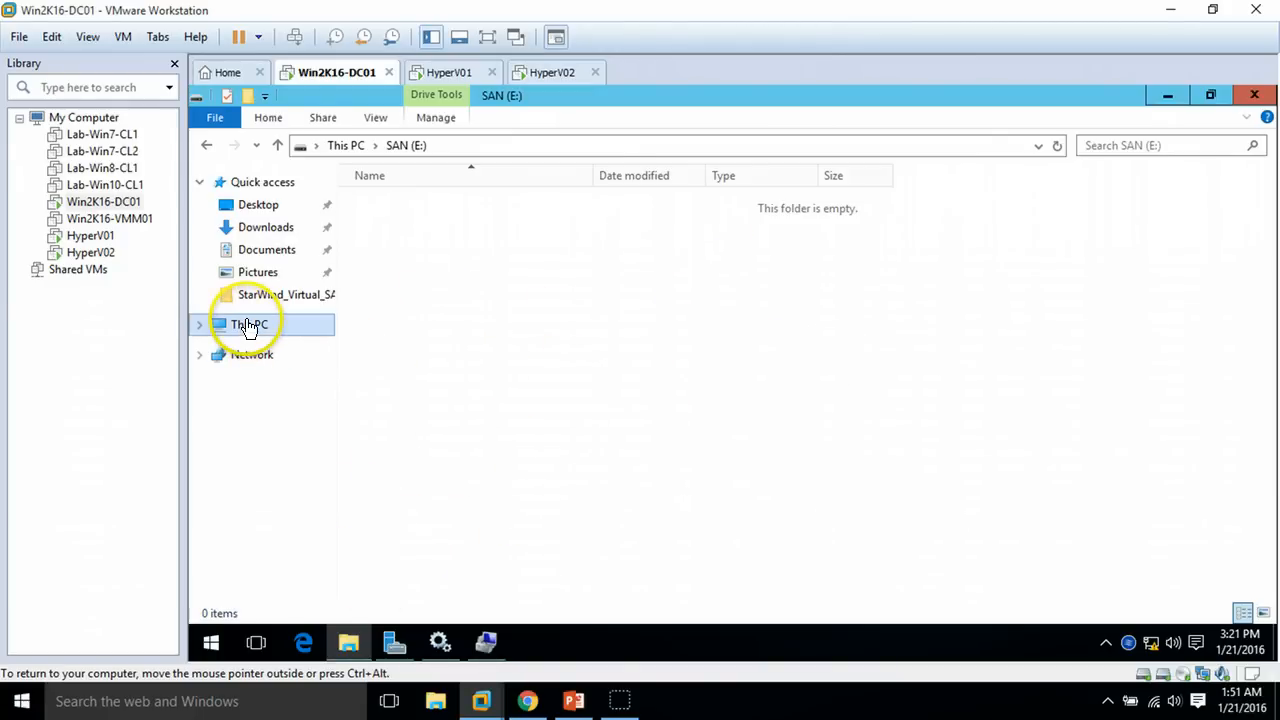
left_click(345, 642)
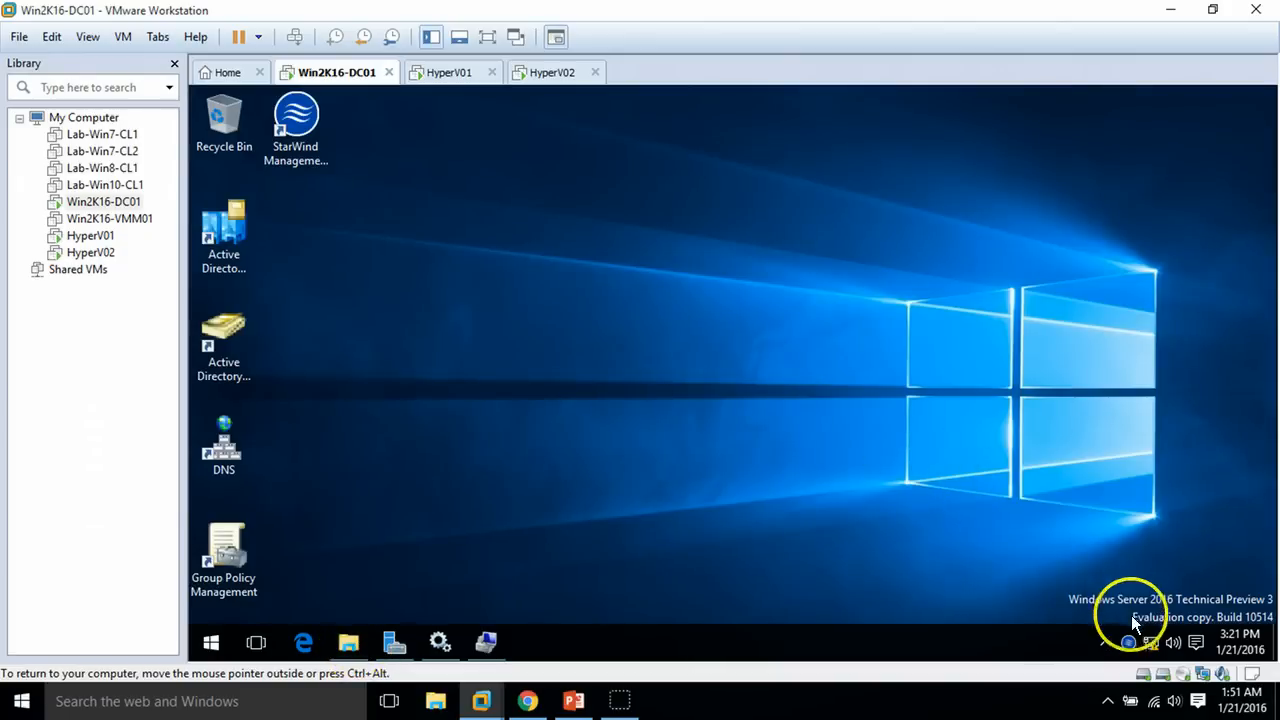
left_click(1105, 642)
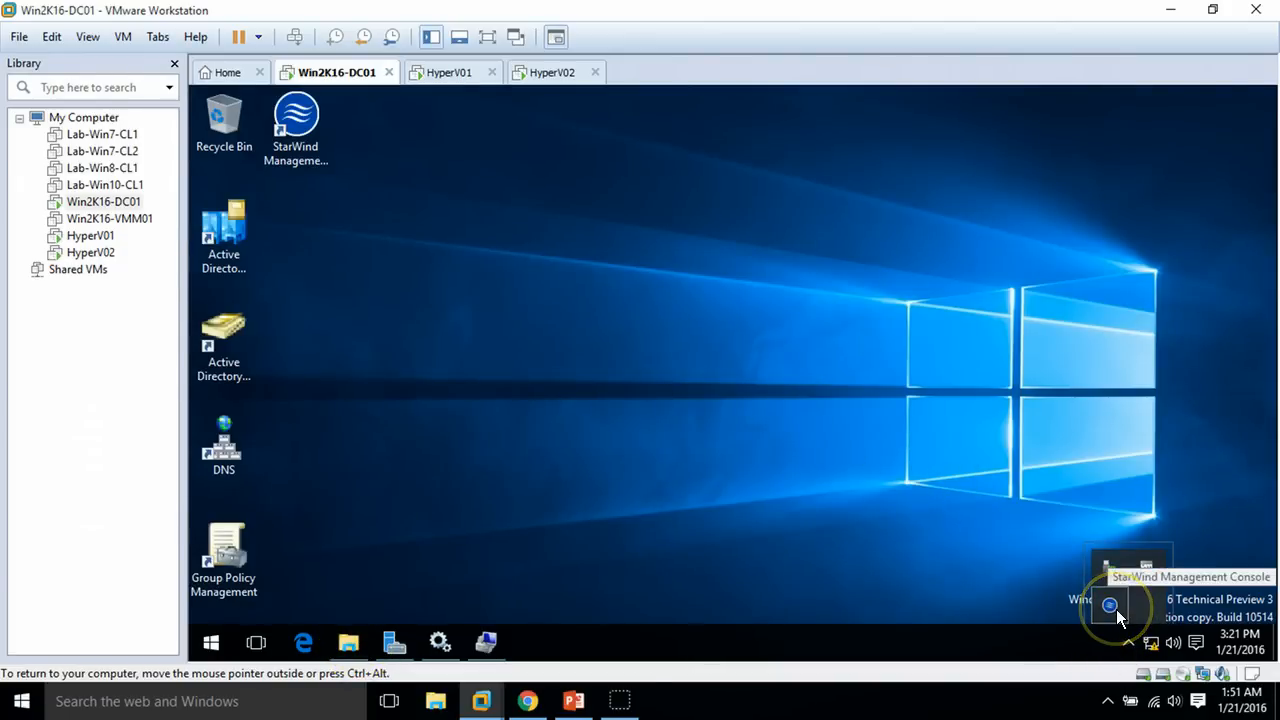
Show the StarWind console maximized with the WIN2K16-DC01 server selected and Add Device started
left_click(1116, 610)
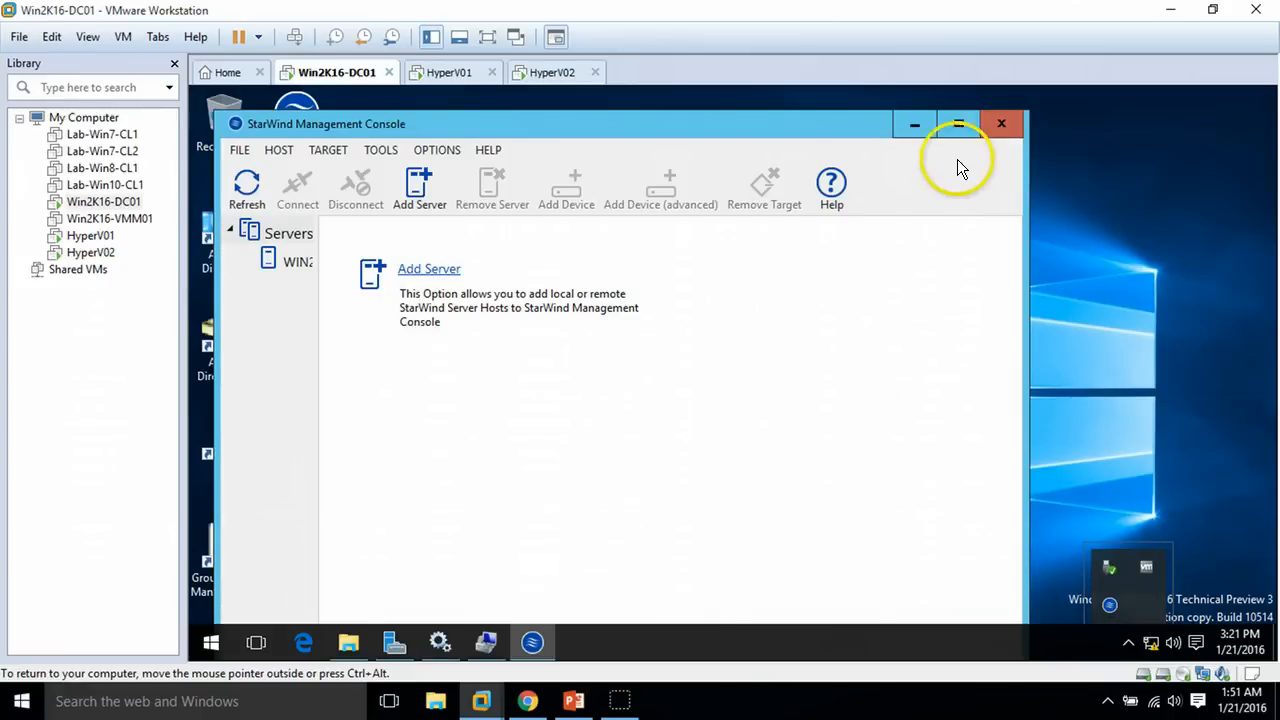
left_click(957, 128)
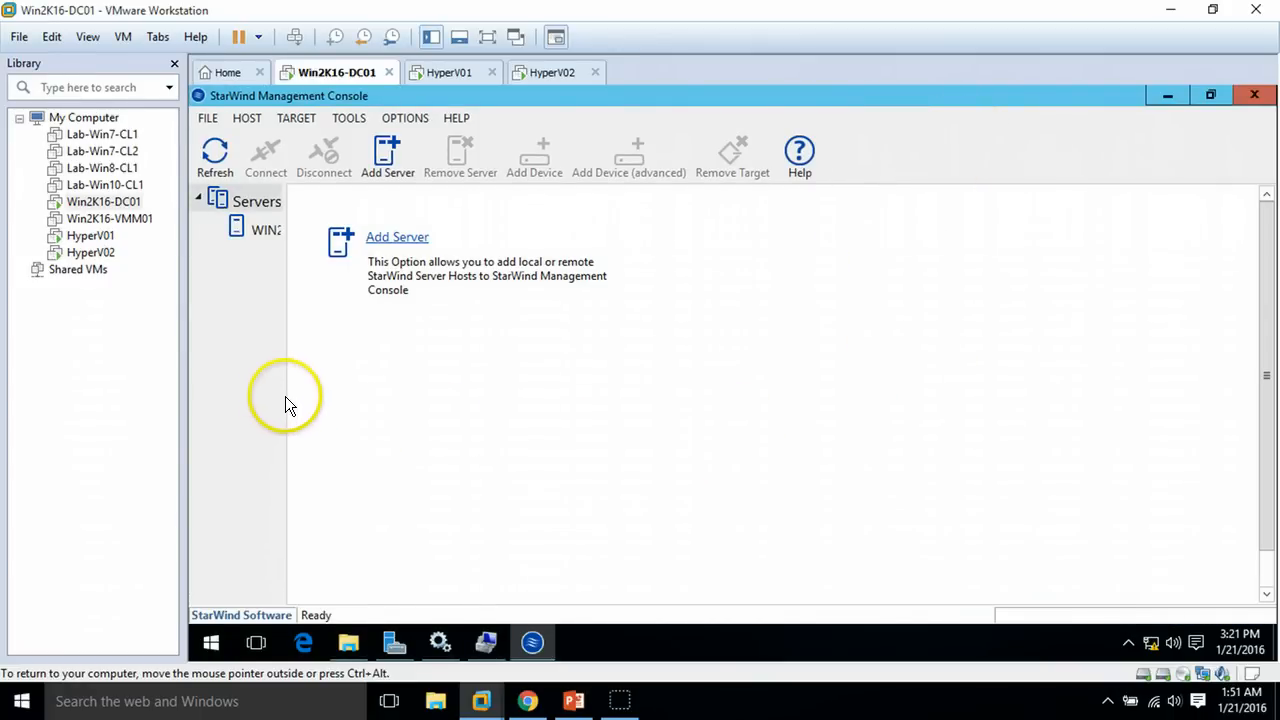
left_click_drag(285, 396, 485, 372)
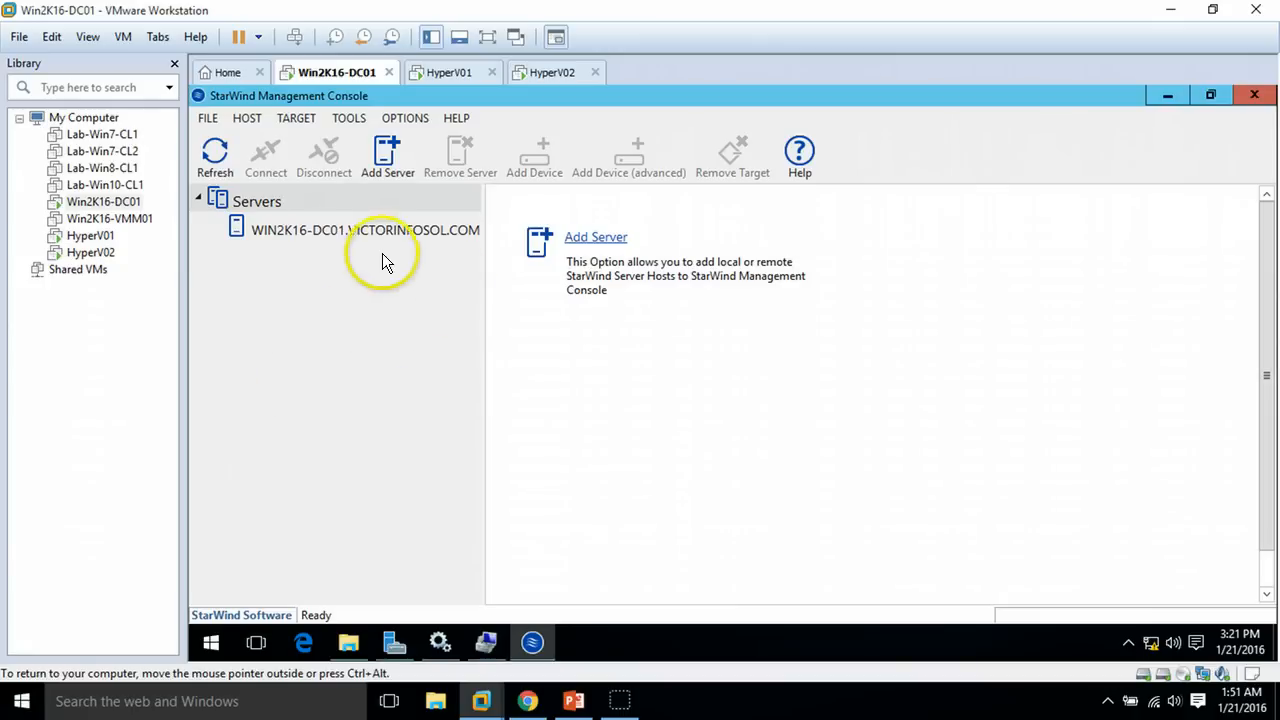
left_click_drag(482, 310, 388, 322)
left_click(288, 231)
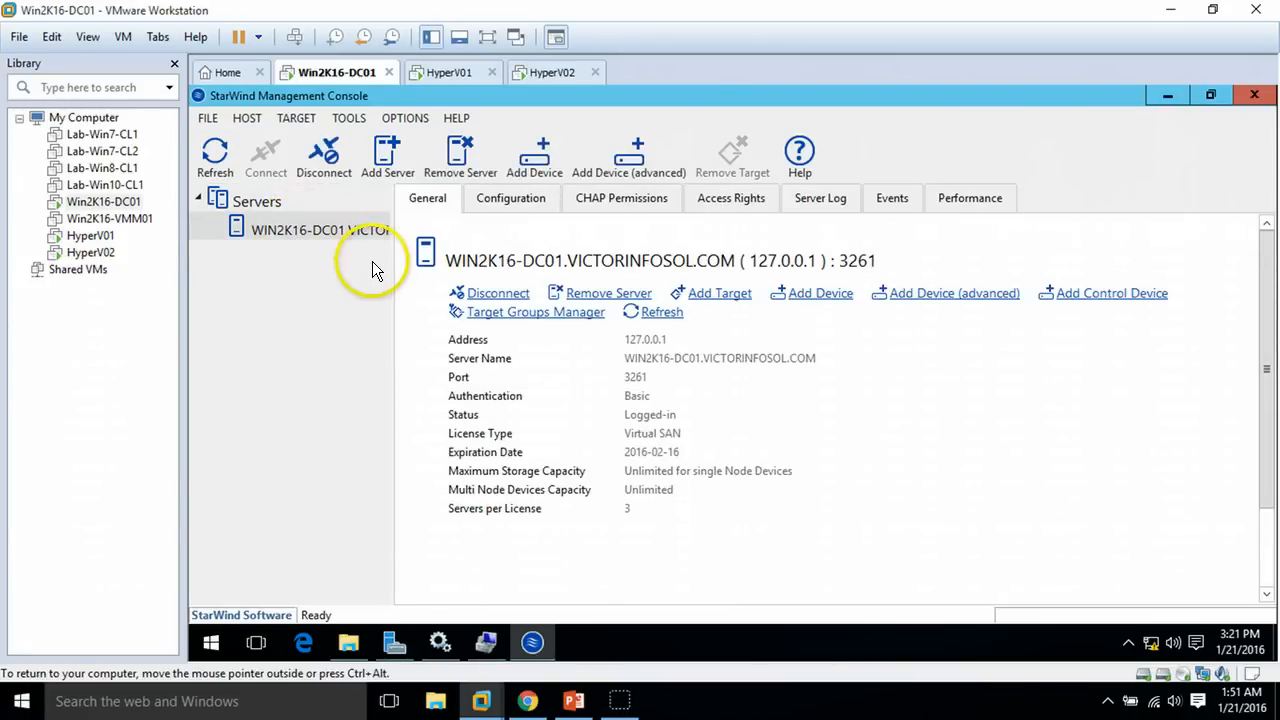
left_click(645, 173)
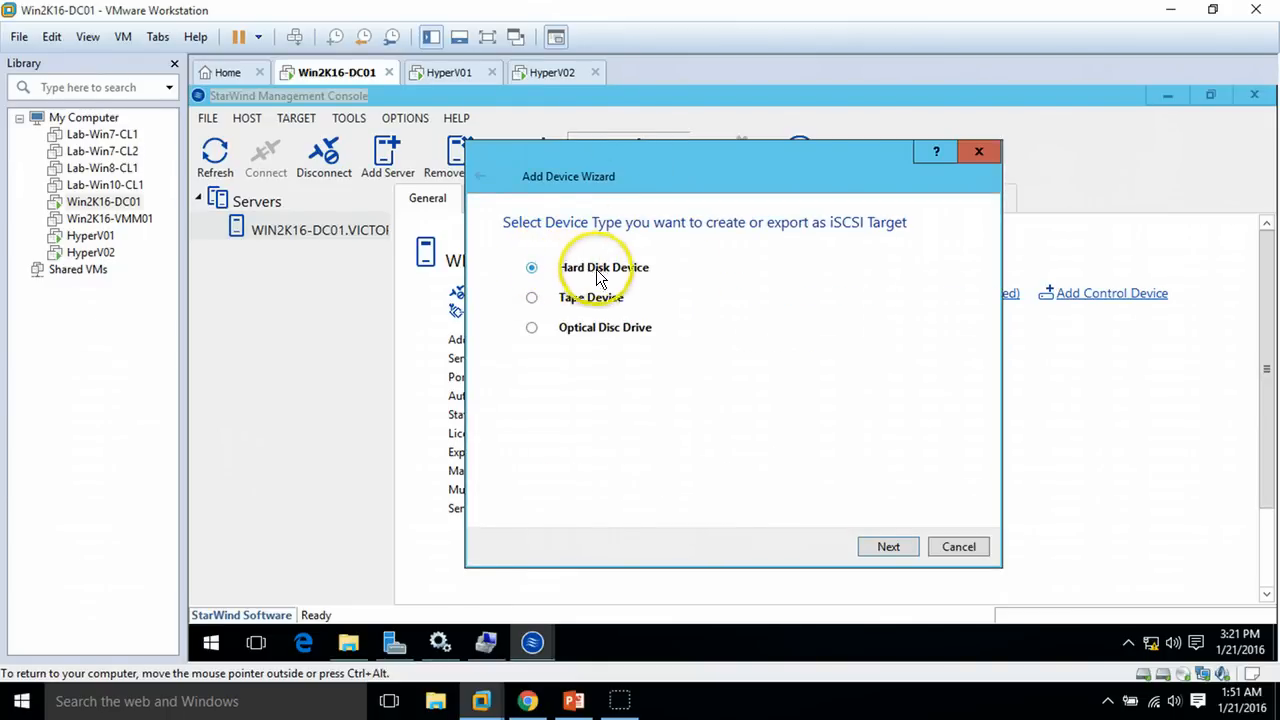
Define a Hard Disk > Virtual Disk device named Disk01, 10 GB, located on drive E
left_click(888, 545)
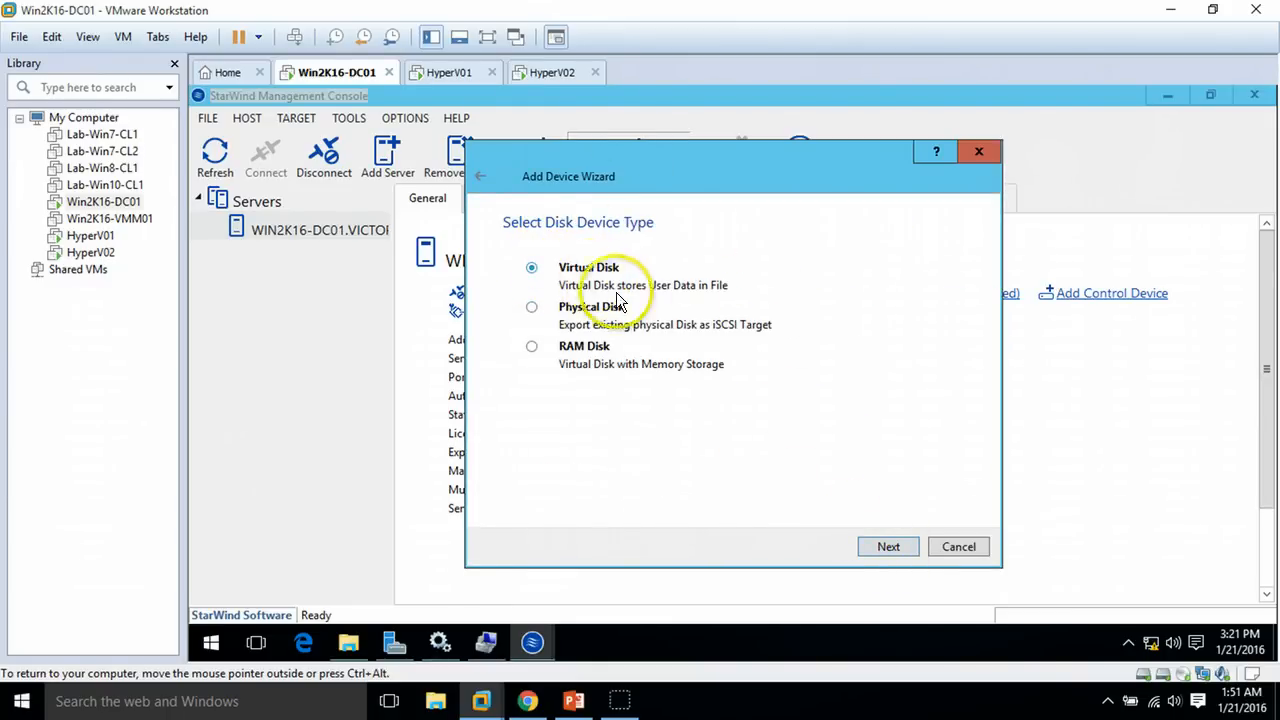
left_click(888, 547)
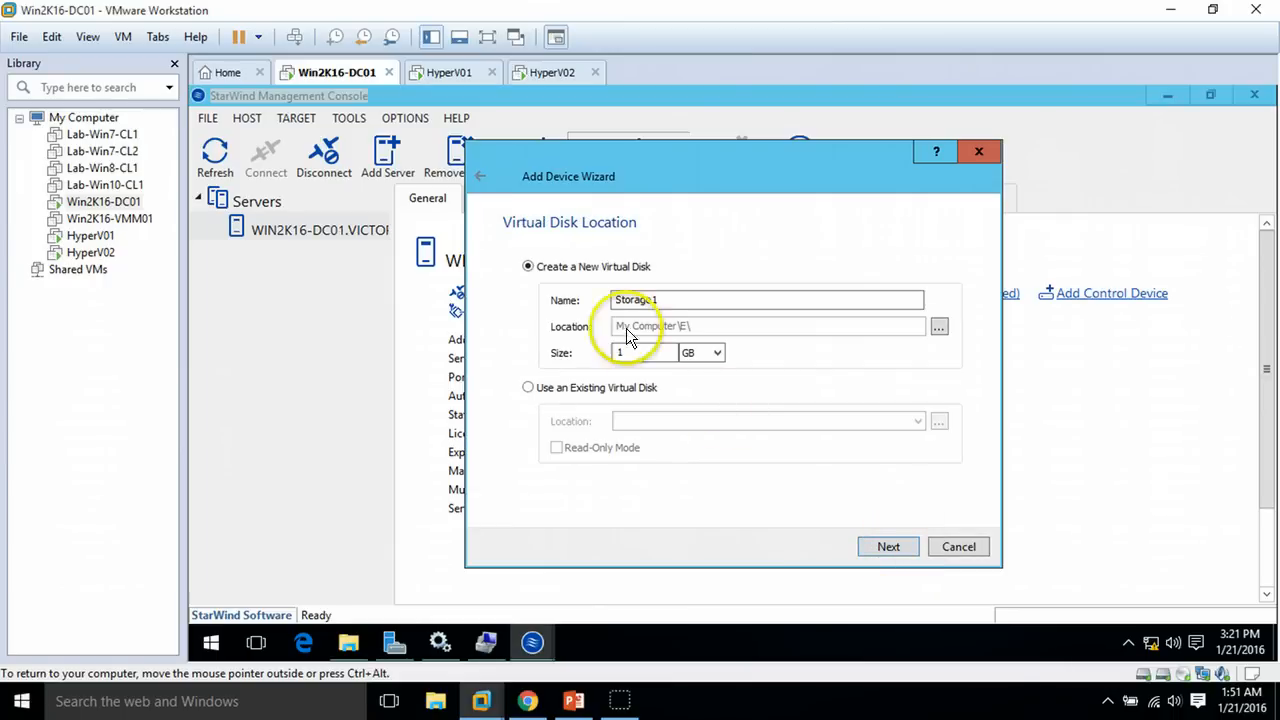
key("ctrl+a")
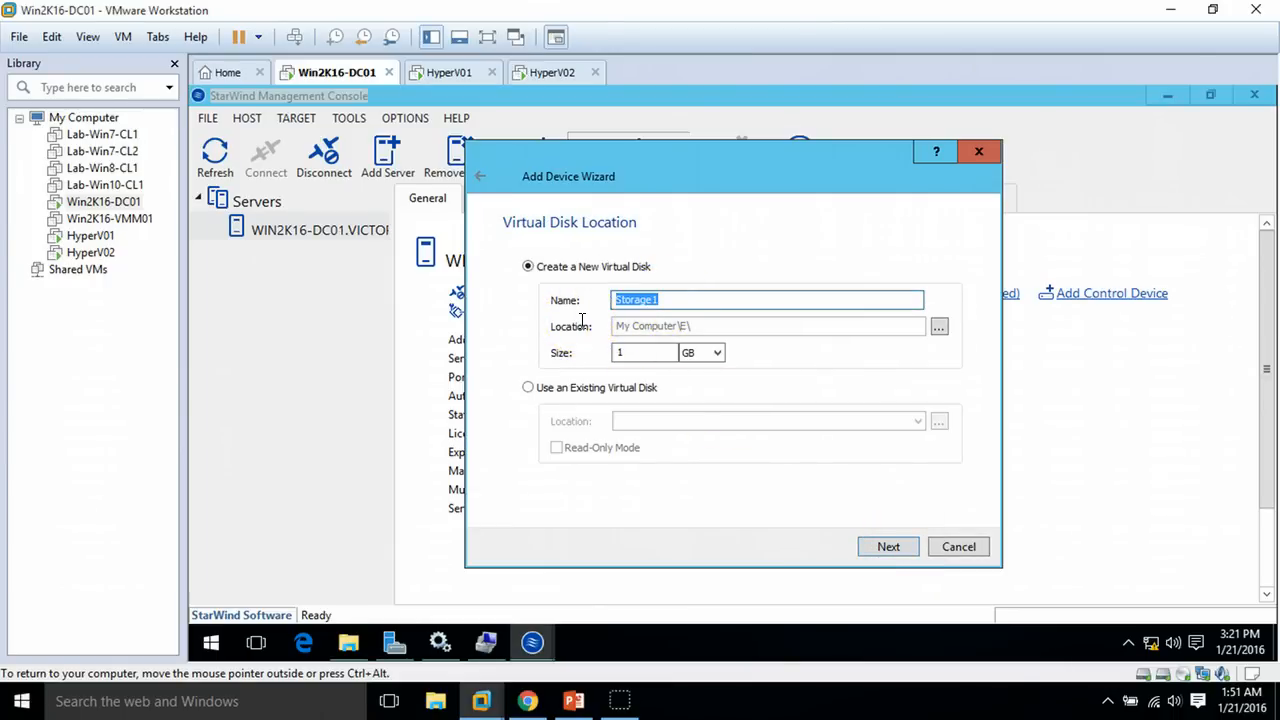
type("Disk01")
left_click(664, 350)
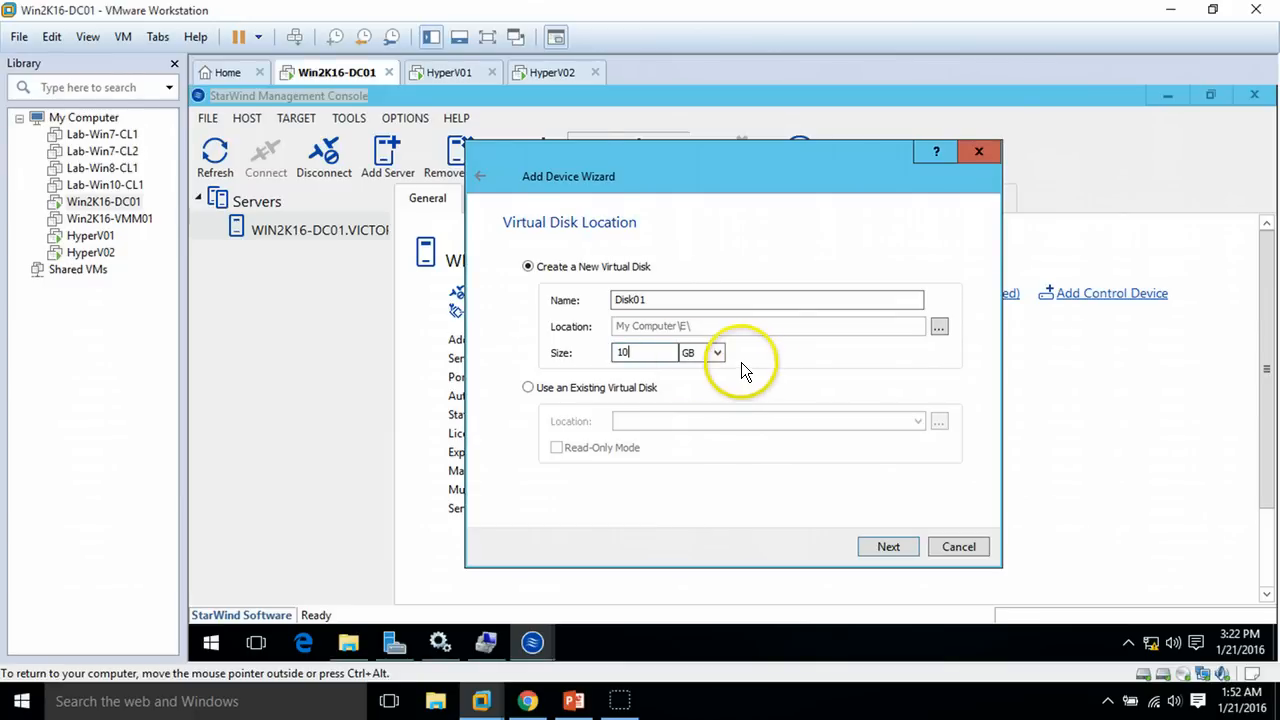
left_click(888, 547)
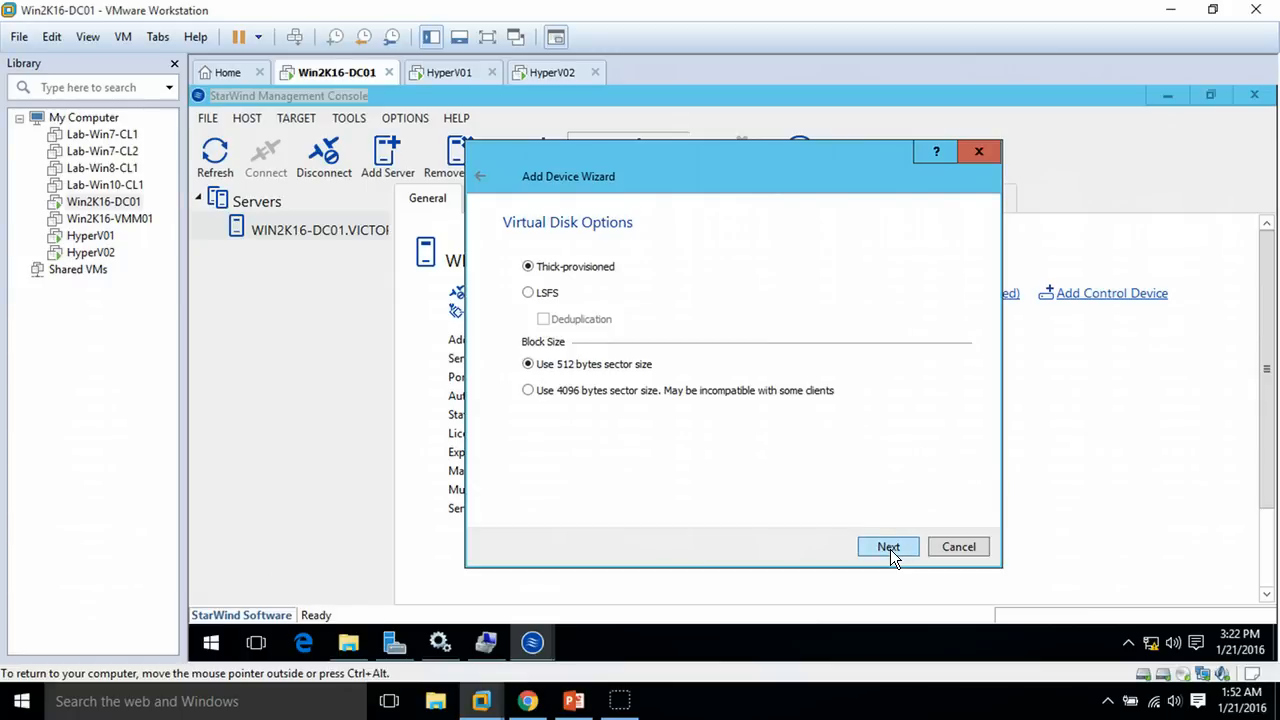
Keep thick provisioning and 128 MB write-back cache, create new target Disk01, and create the device
left_click(889, 548)
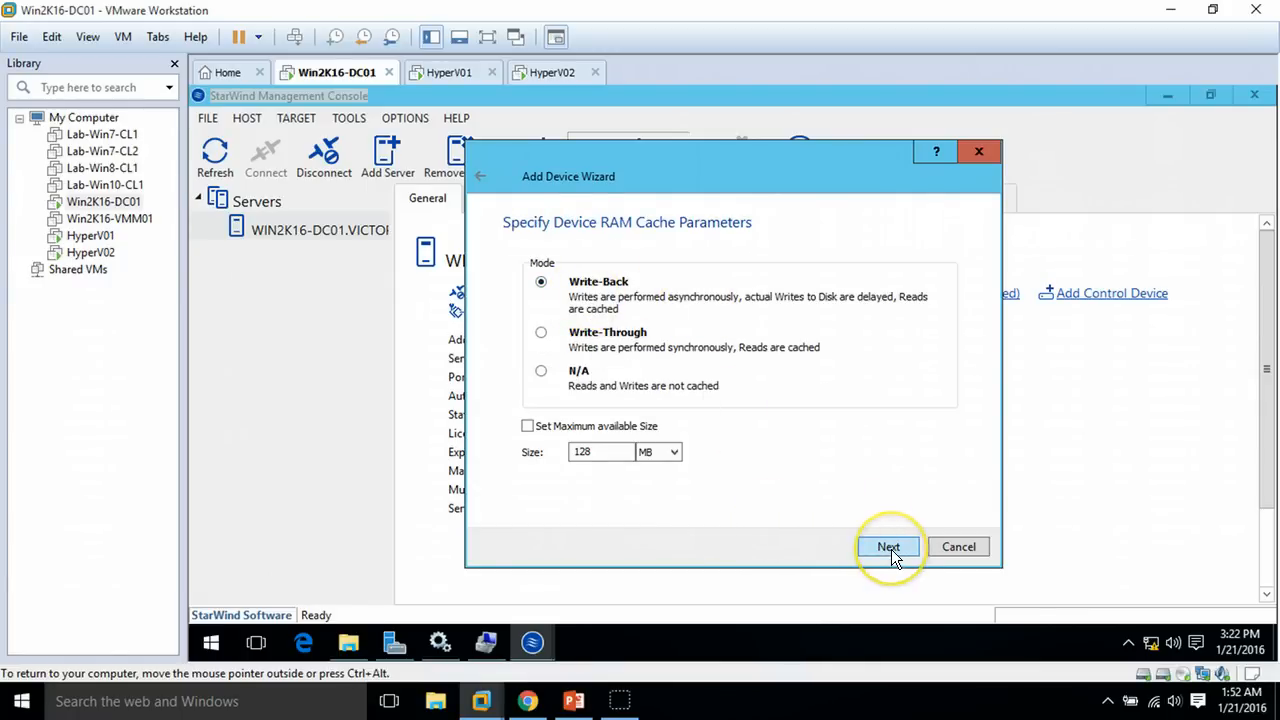
left_click(889, 548)
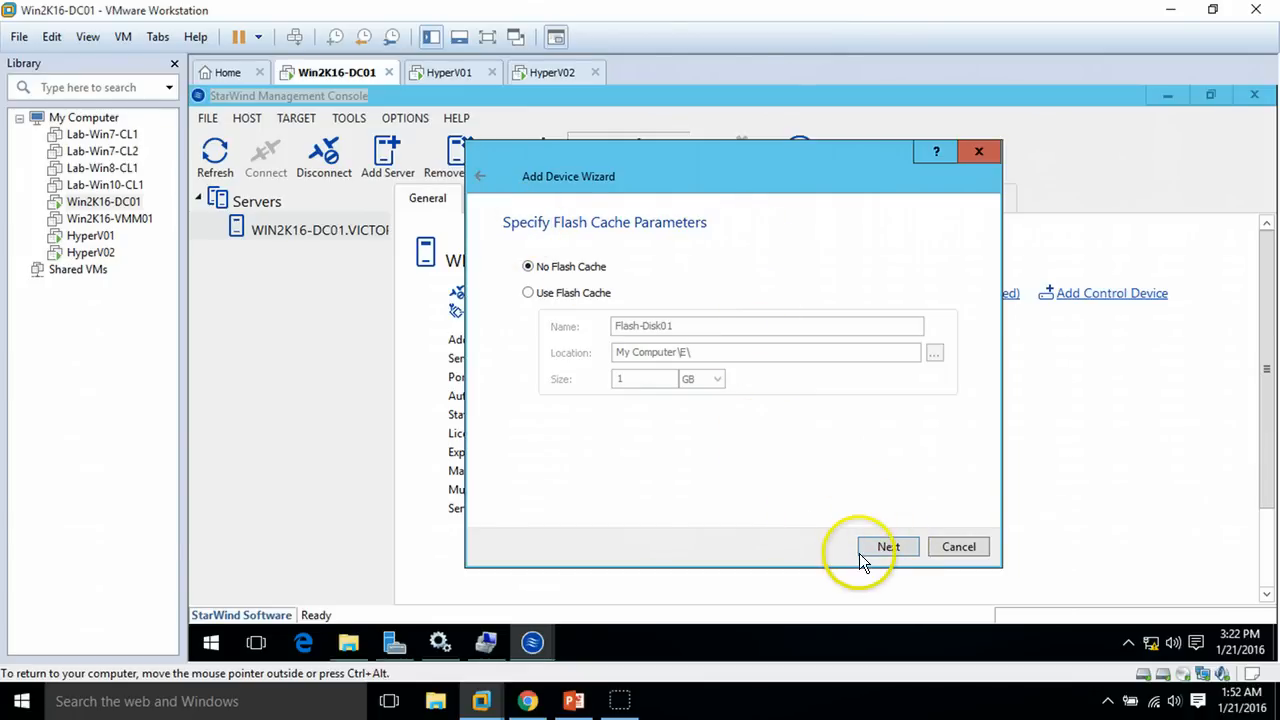
left_click(889, 548)
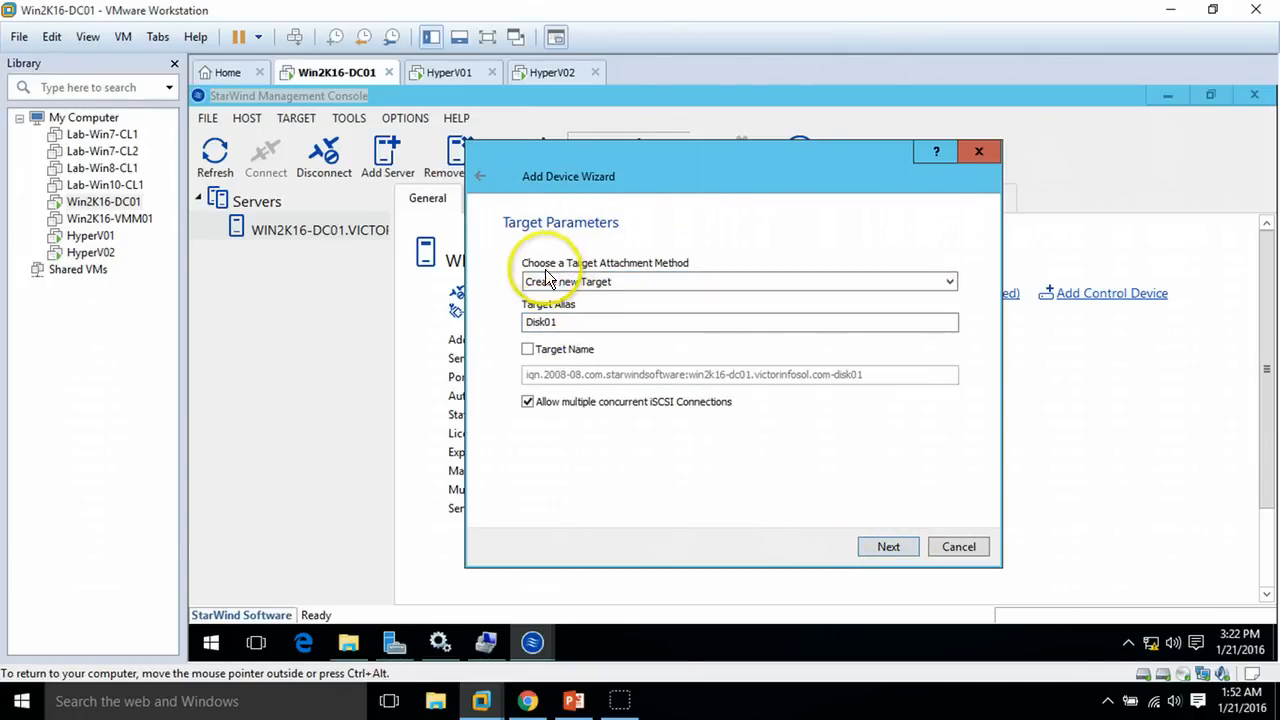
left_click(623, 281)
left_click(623, 281)
left_click_drag(565, 322, 463, 341)
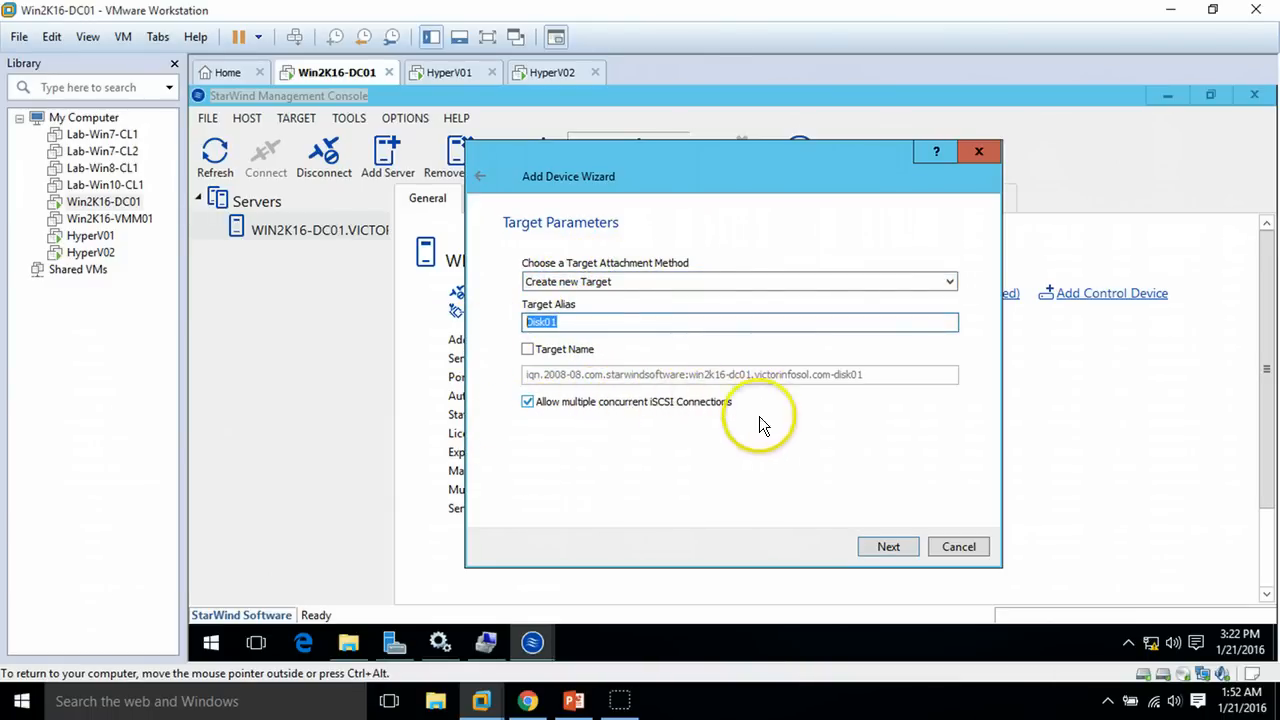
left_click(894, 549)
left_click(888, 549)
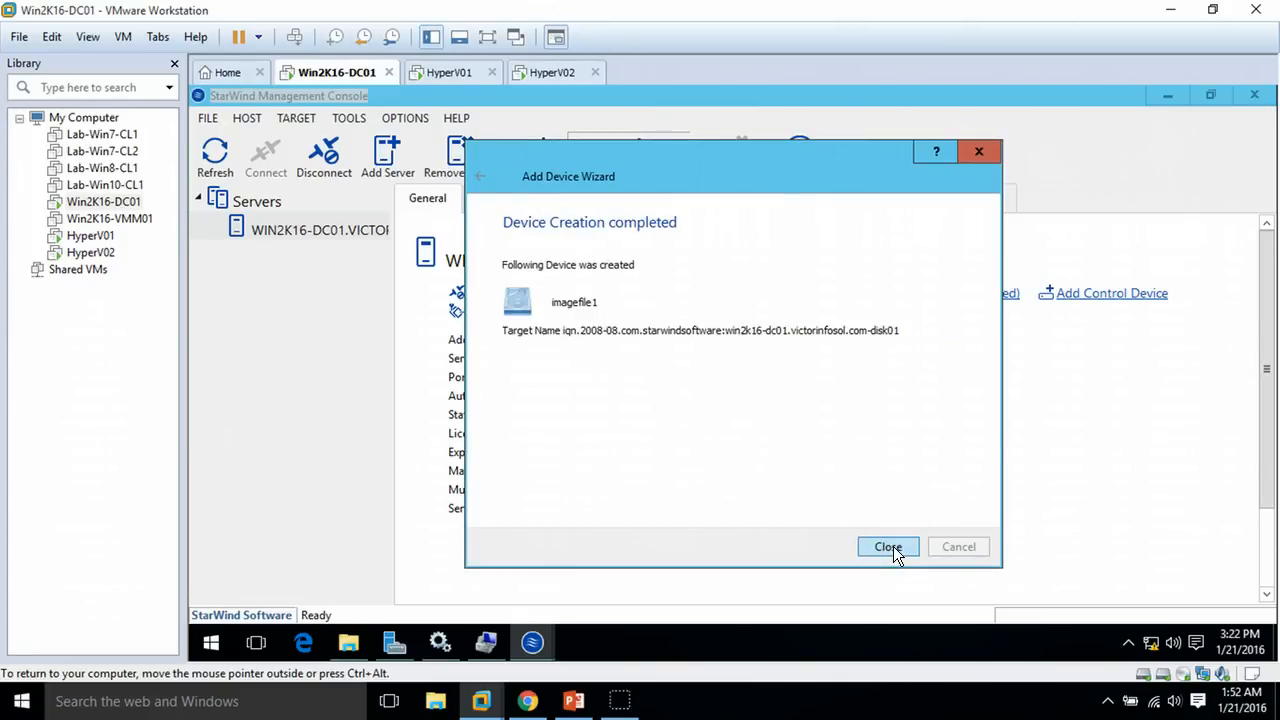
left_click(893, 546)
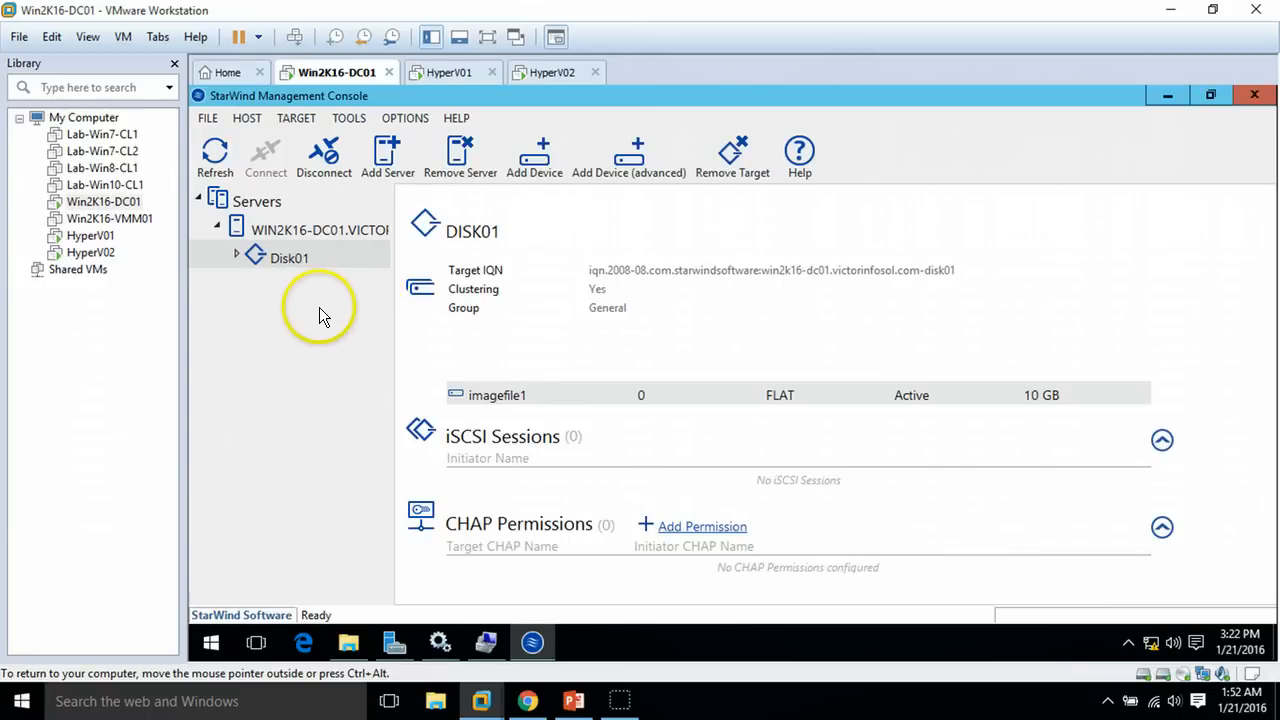
Start a second virtual disk device named Disk02 with a 200 GB size
left_click(644, 152)
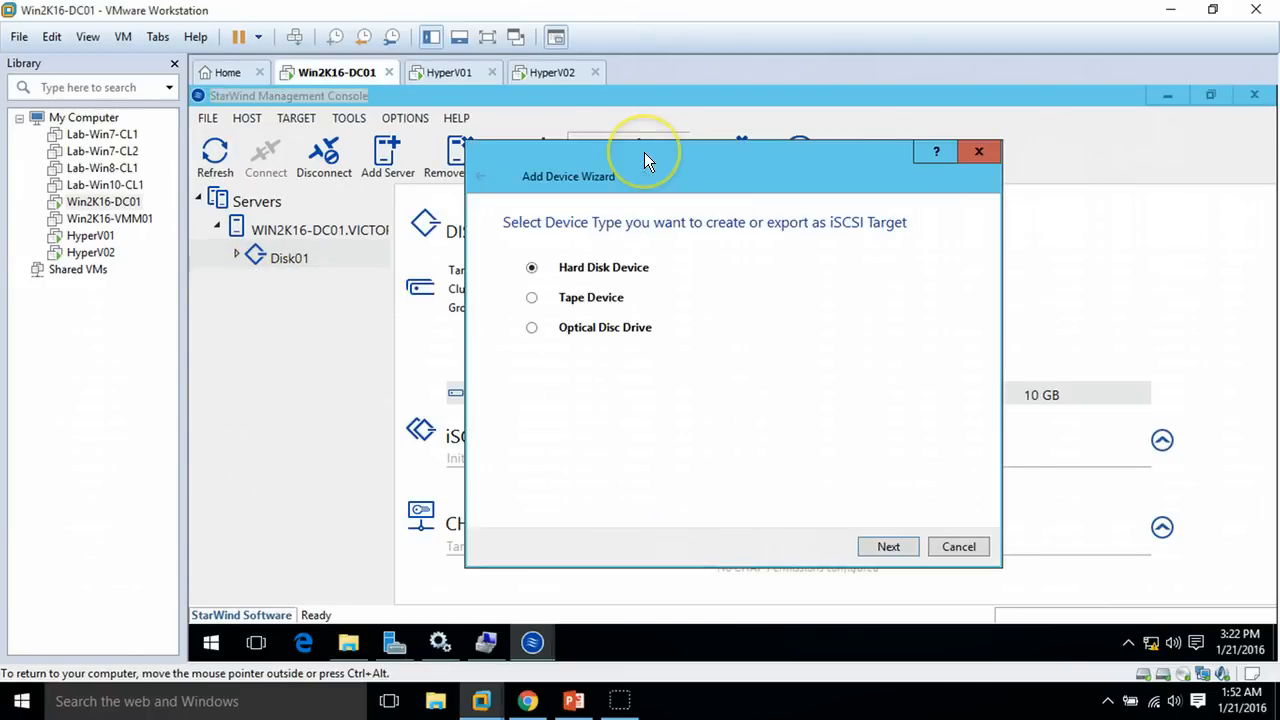
left_click(900, 546)
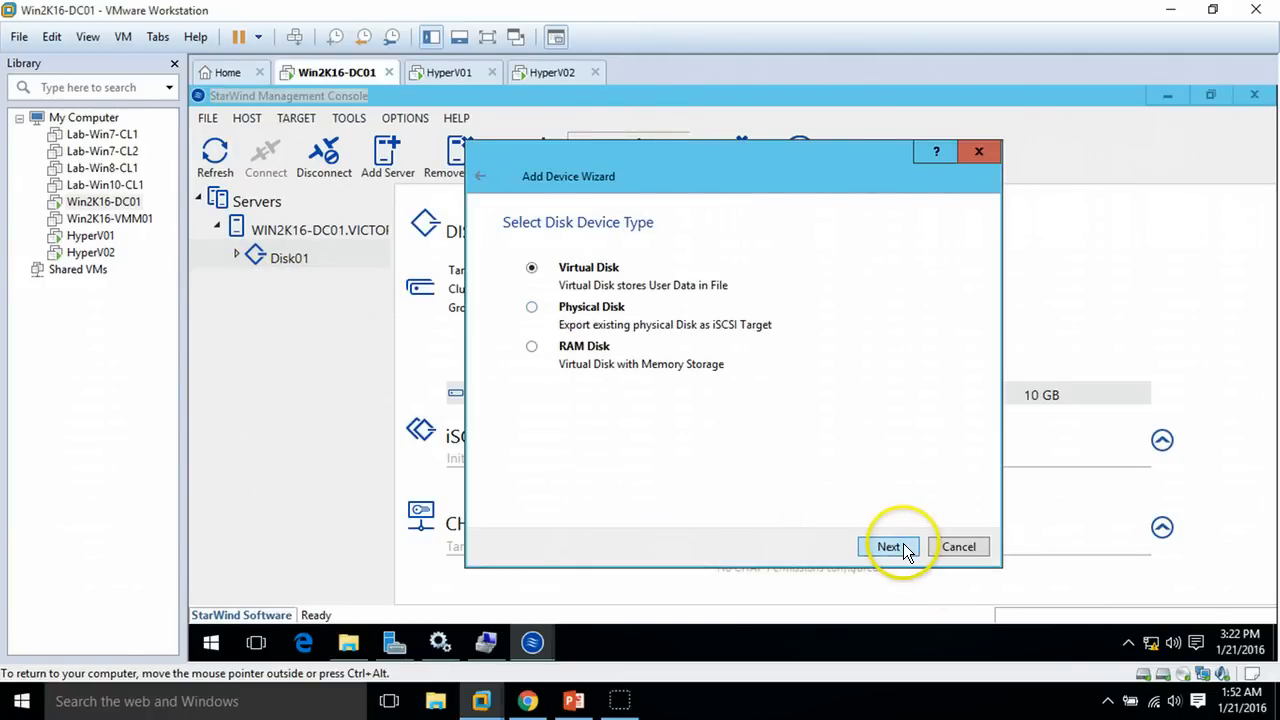
left_click(890, 546)
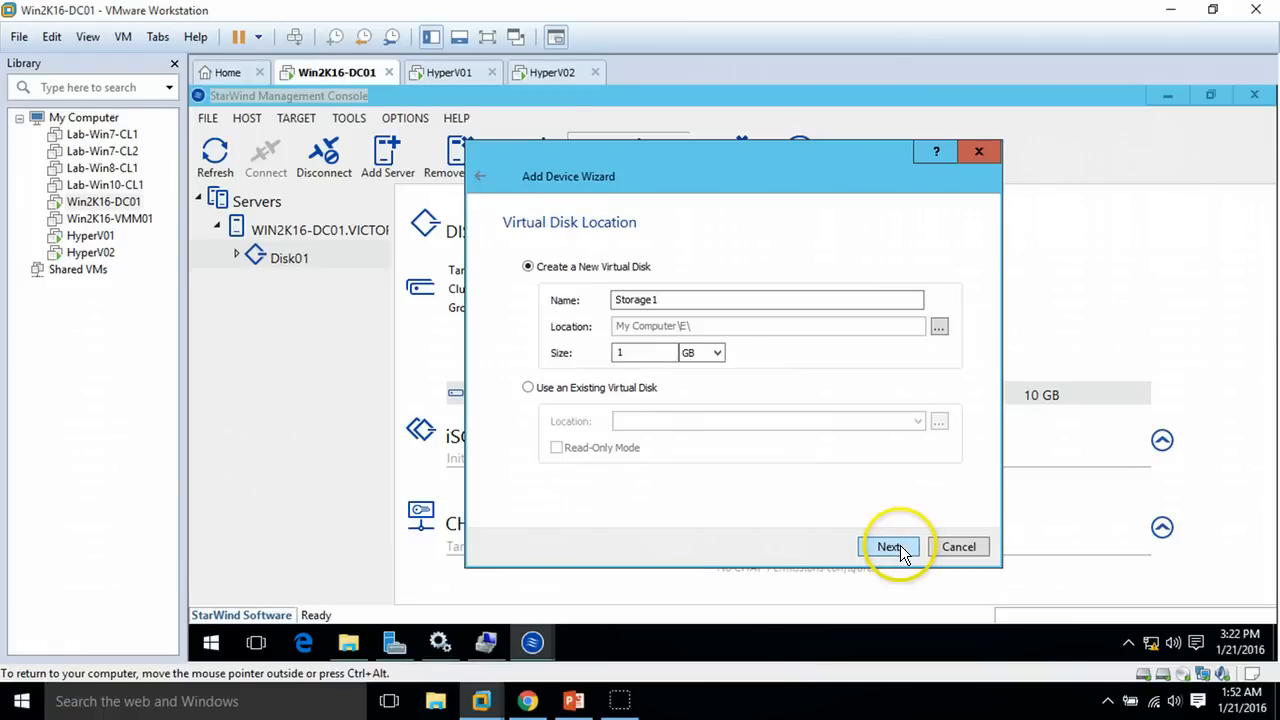
left_click(655, 352)
type("1")
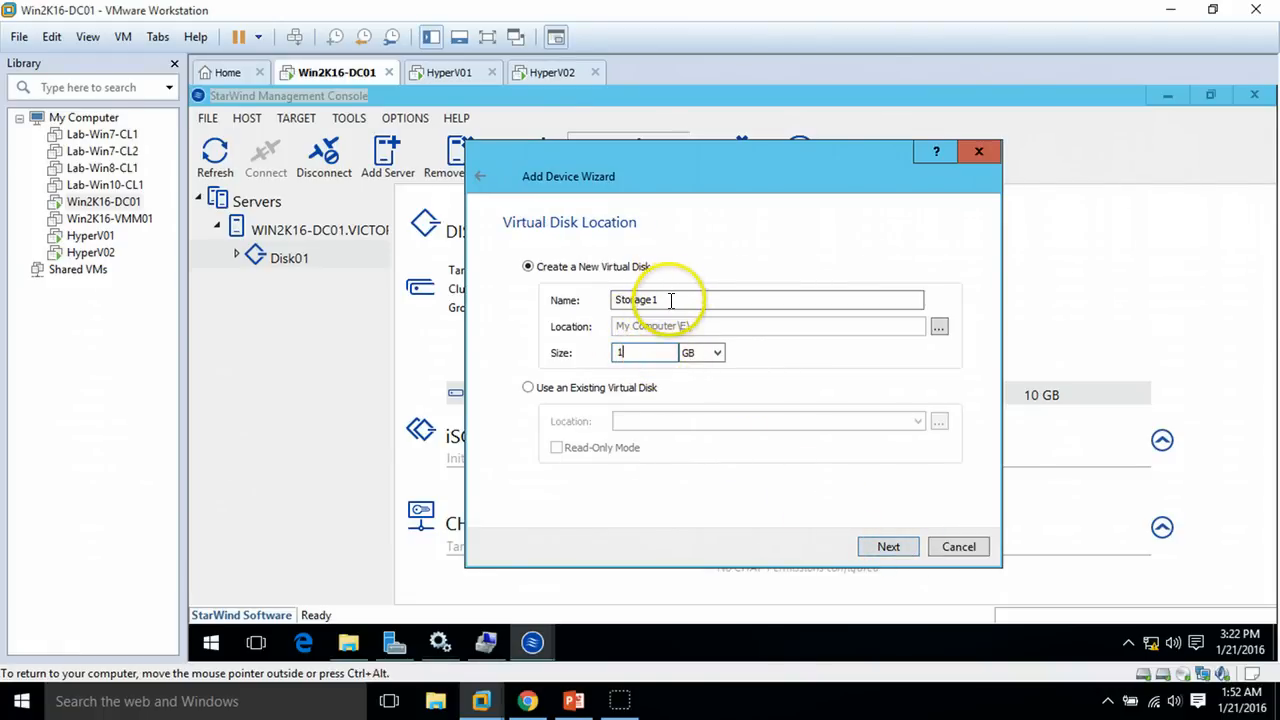
double_click(671, 300)
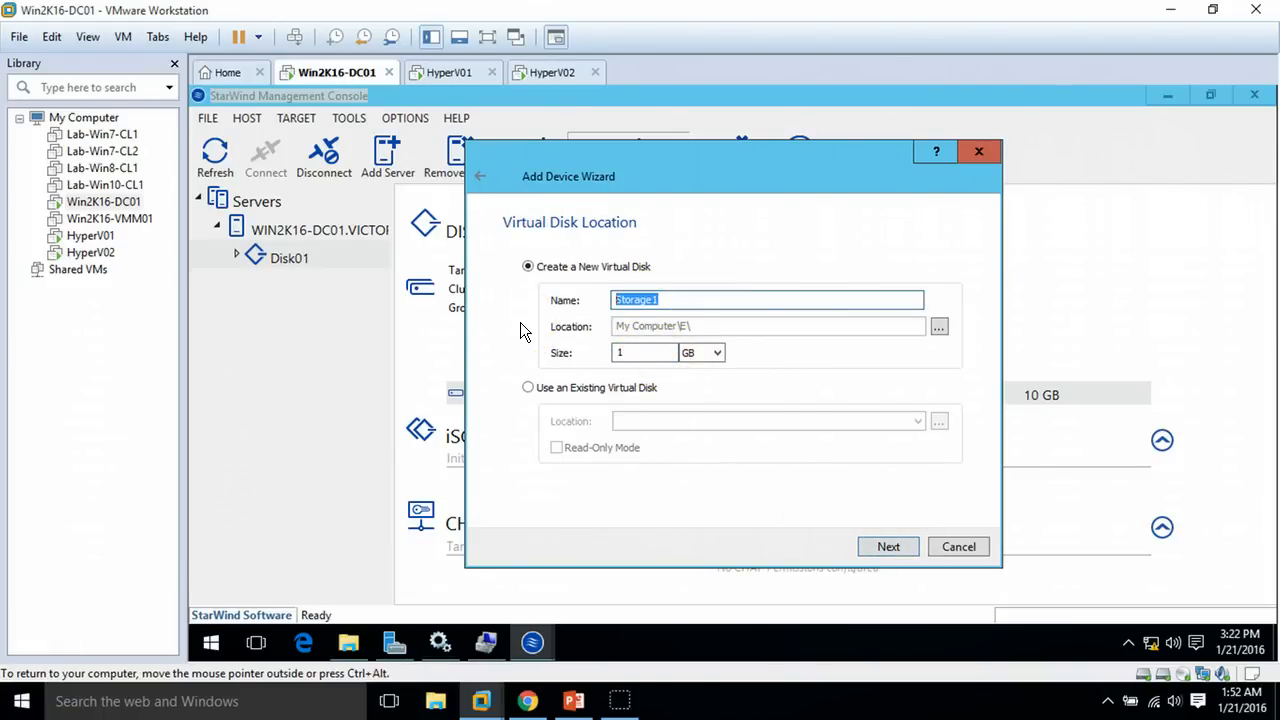
type("Disk02")
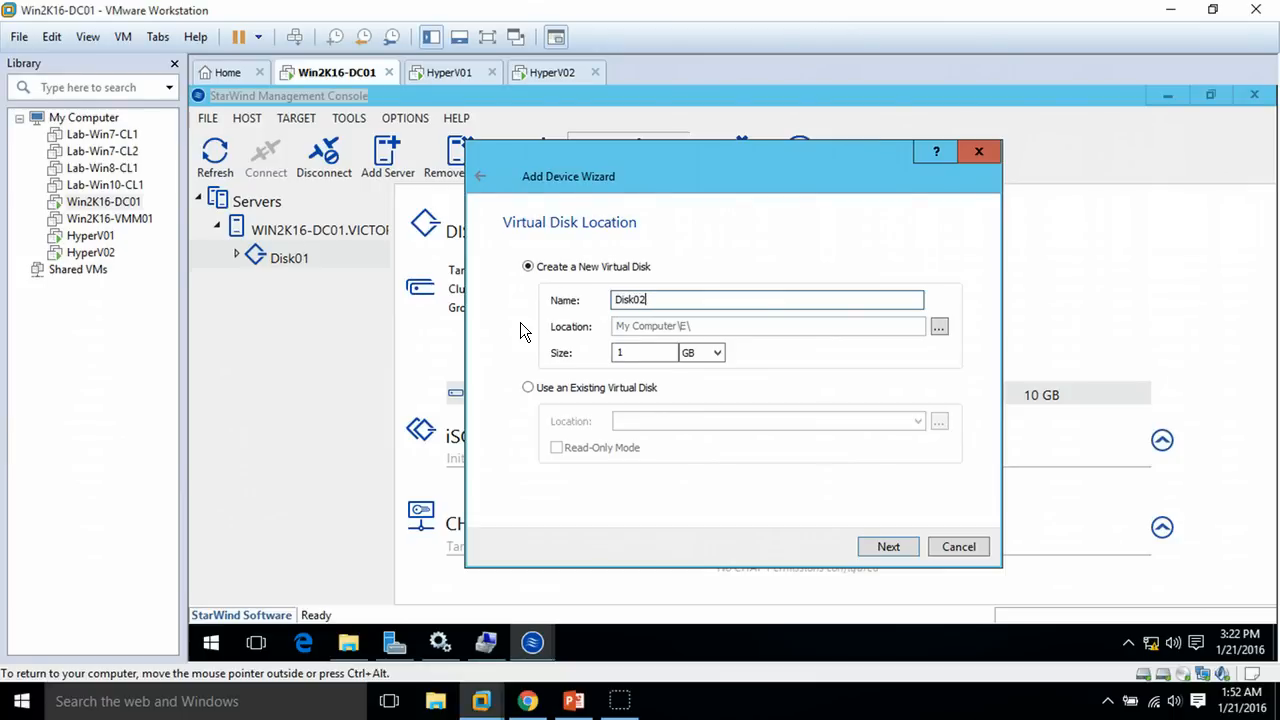
double_click(654, 352)
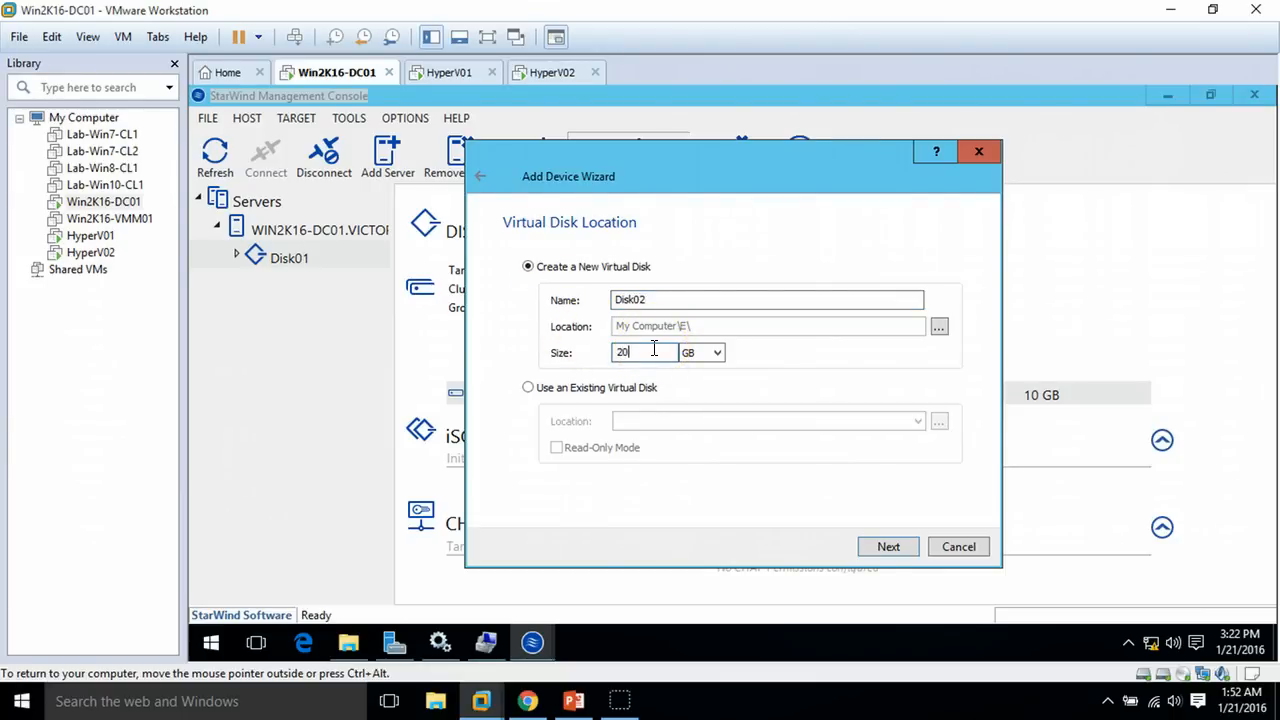
left_click(843, 427)
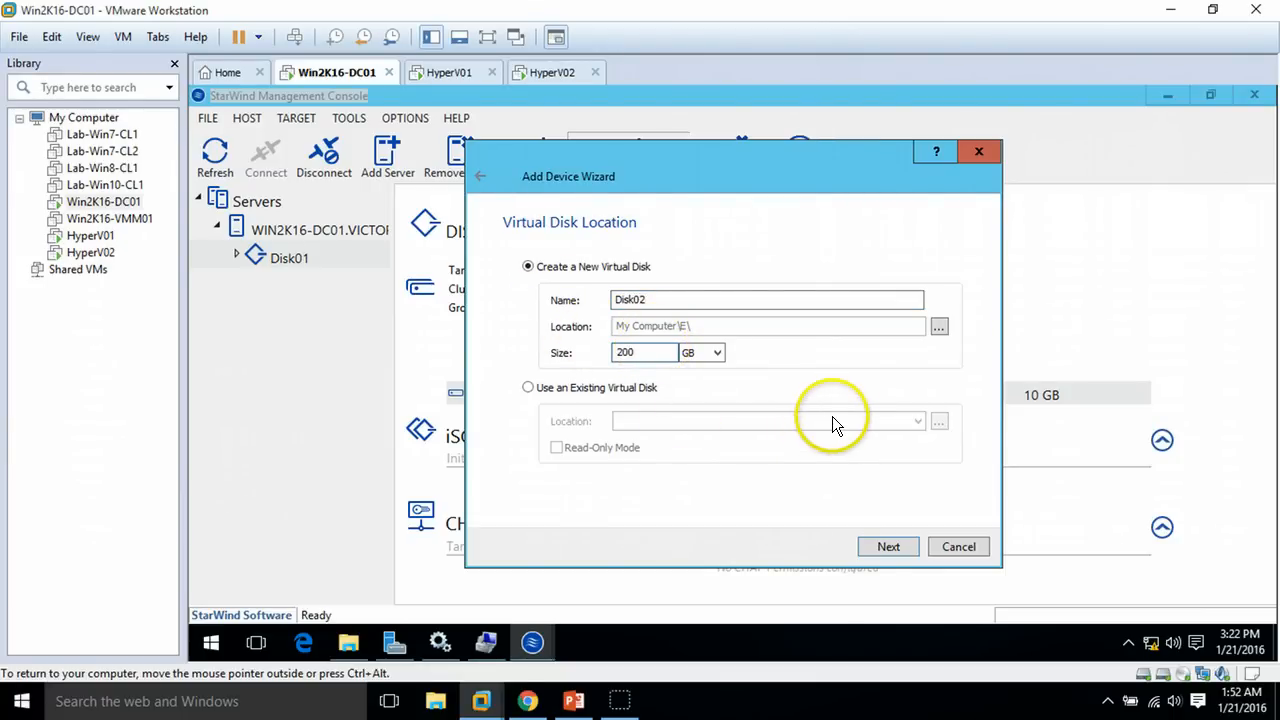
Accept thick provisioning, no RAM or flash cache and the Disk02 target, then create the device
left_click(888, 547)
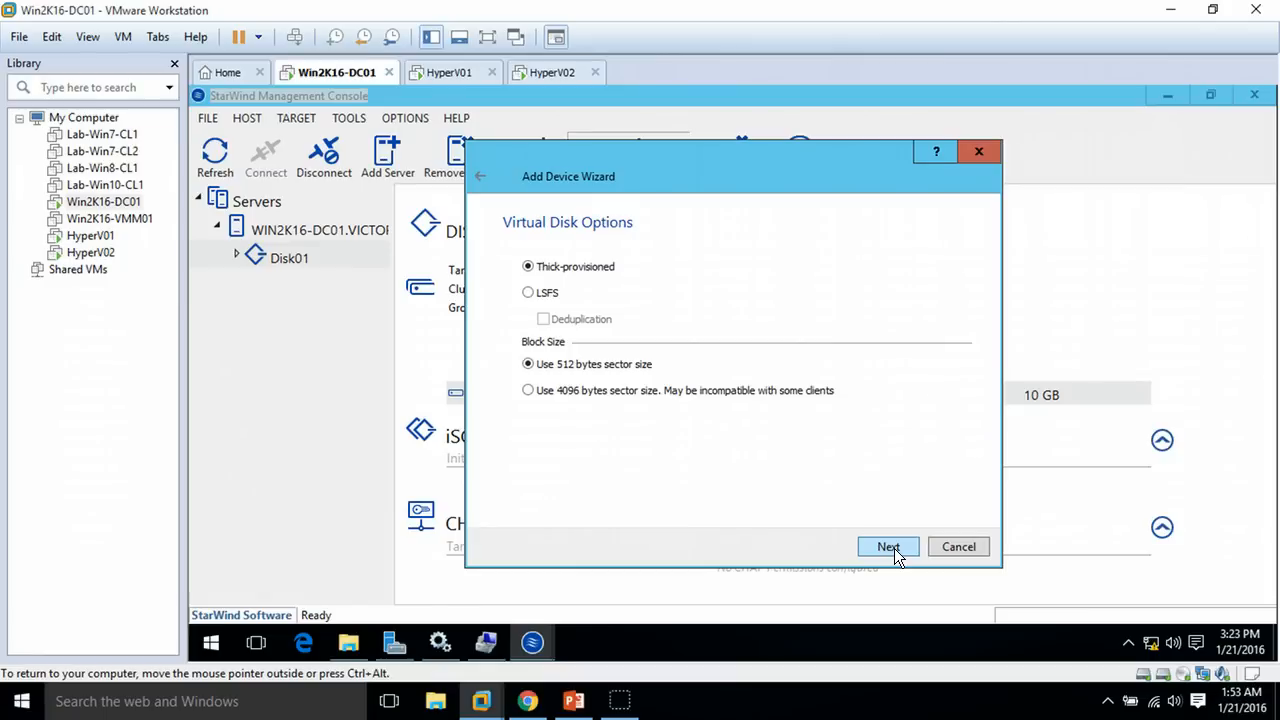
left_click(888, 547)
left_click(891, 547)
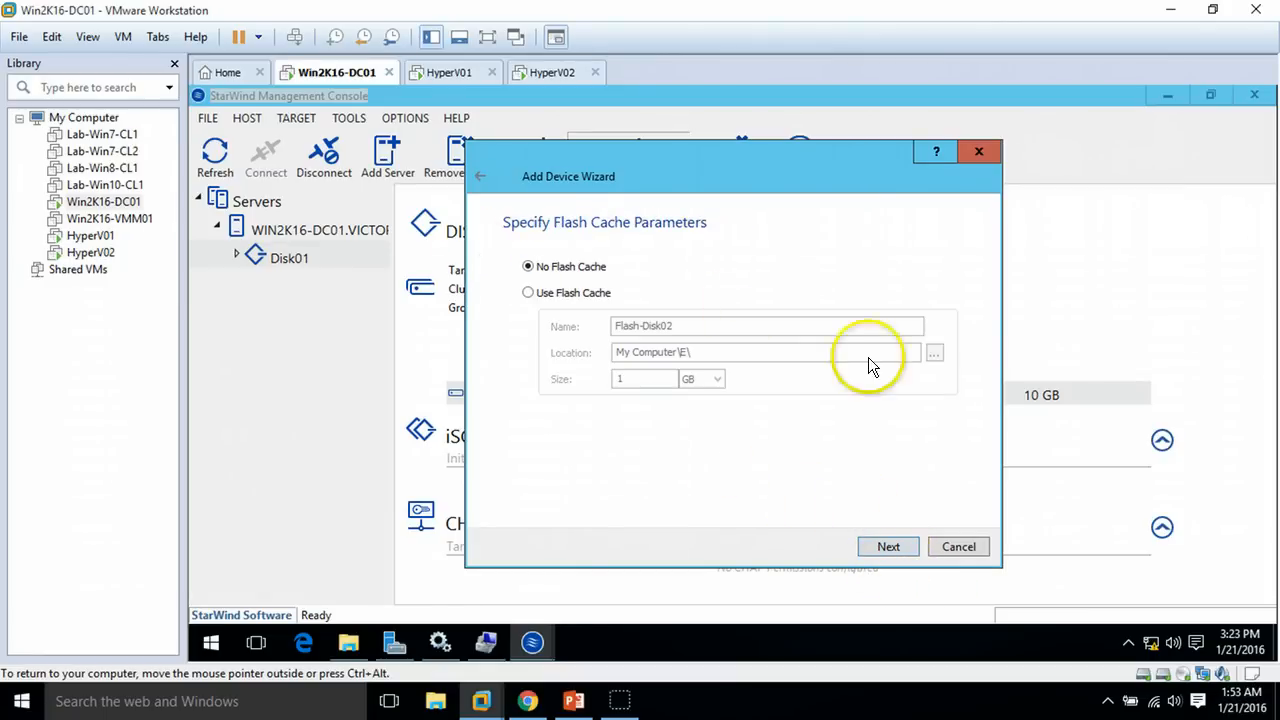
left_click(891, 547)
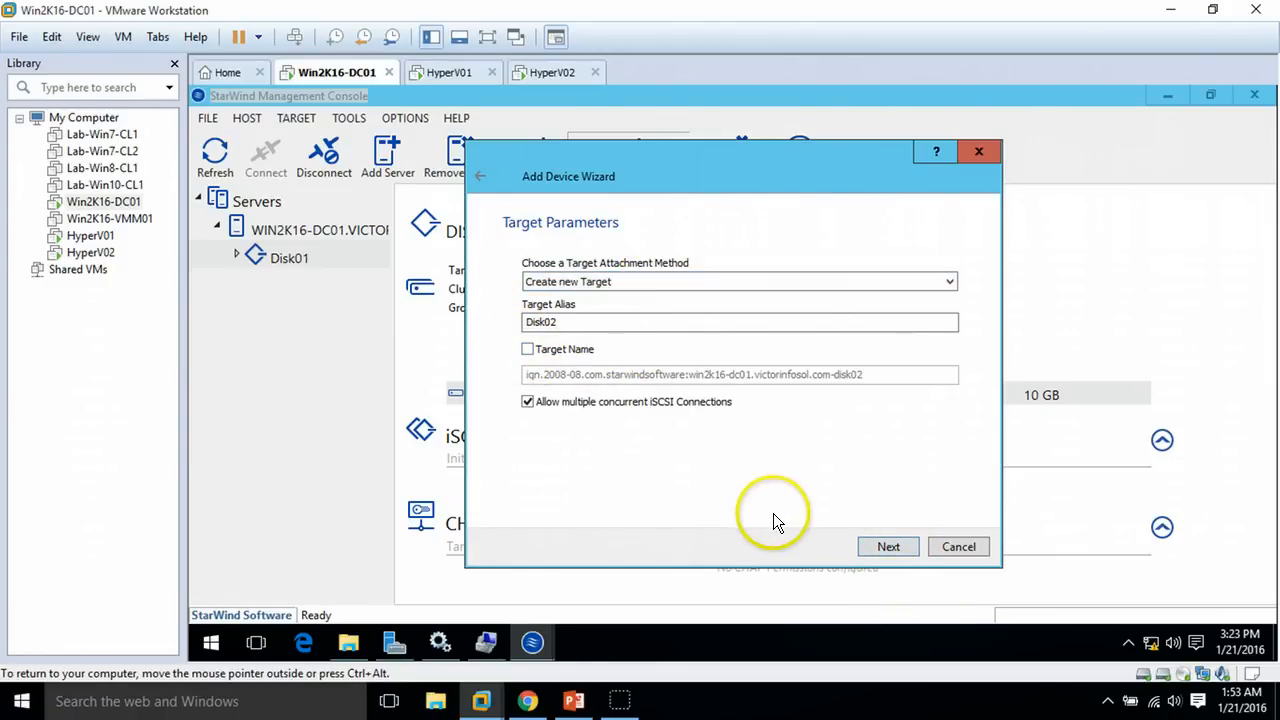
left_click(897, 550)
left_click(897, 550)
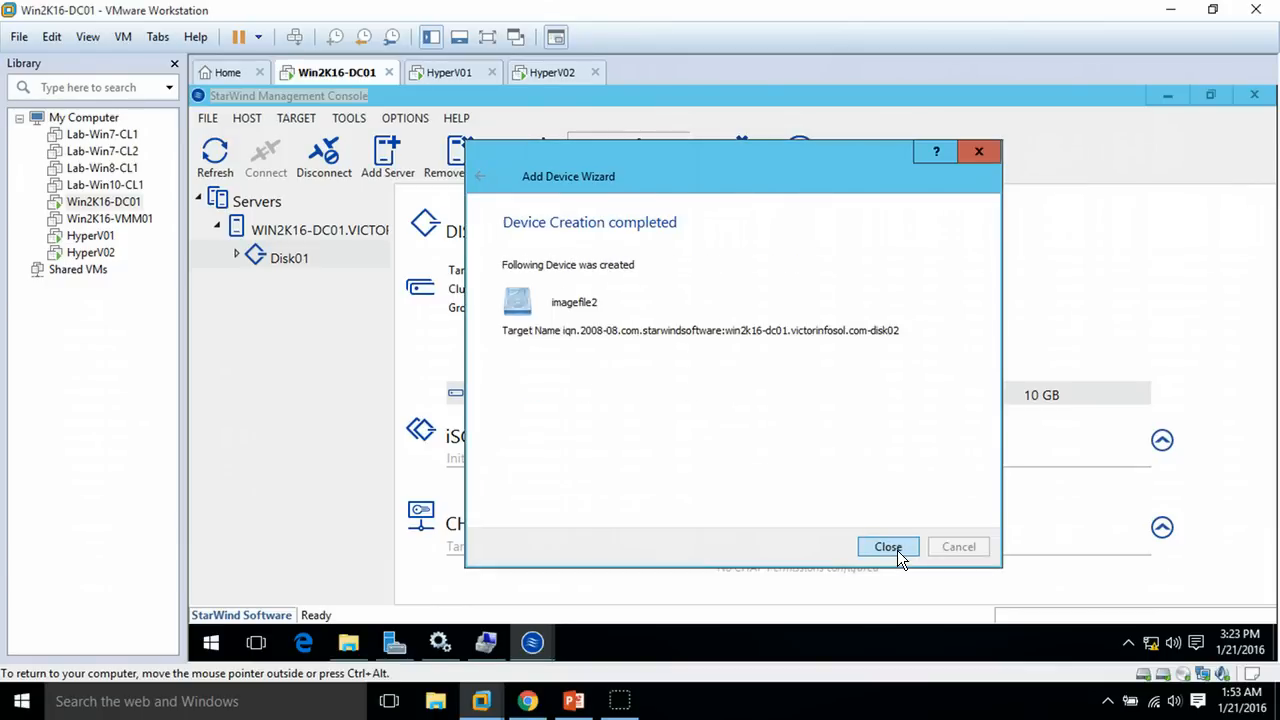
left_click(903, 550)
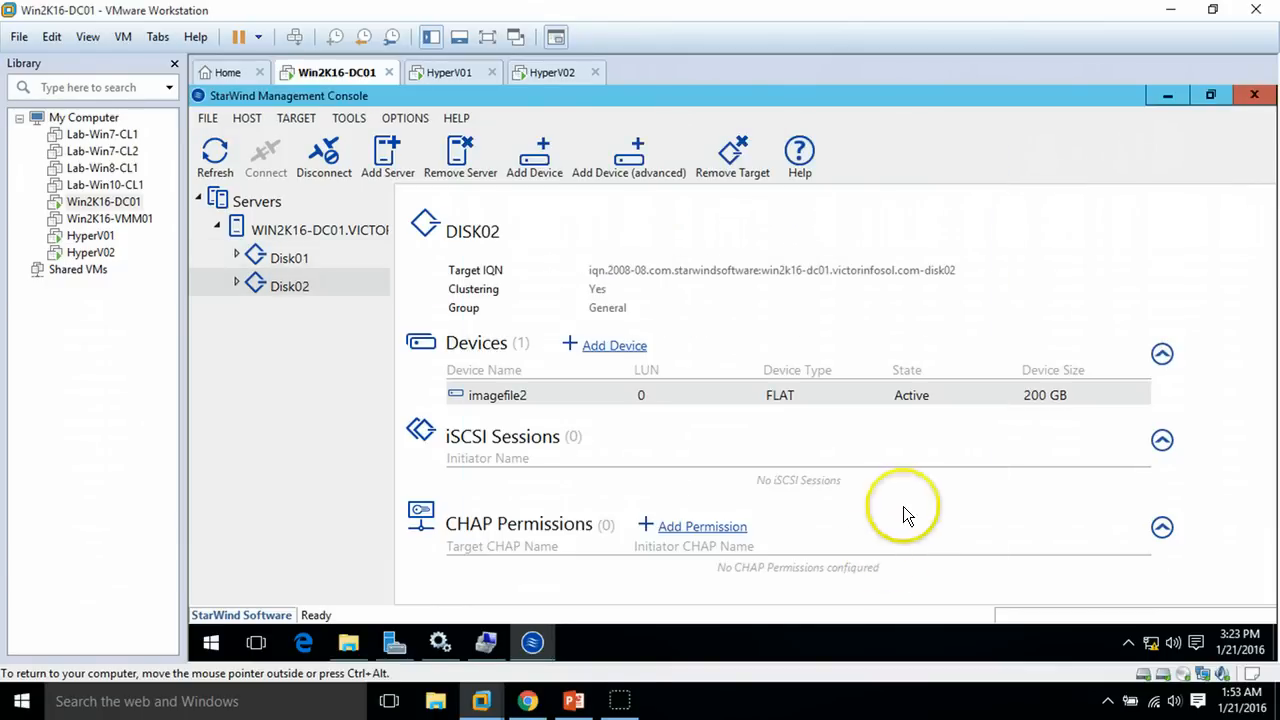
left_click(574, 701)
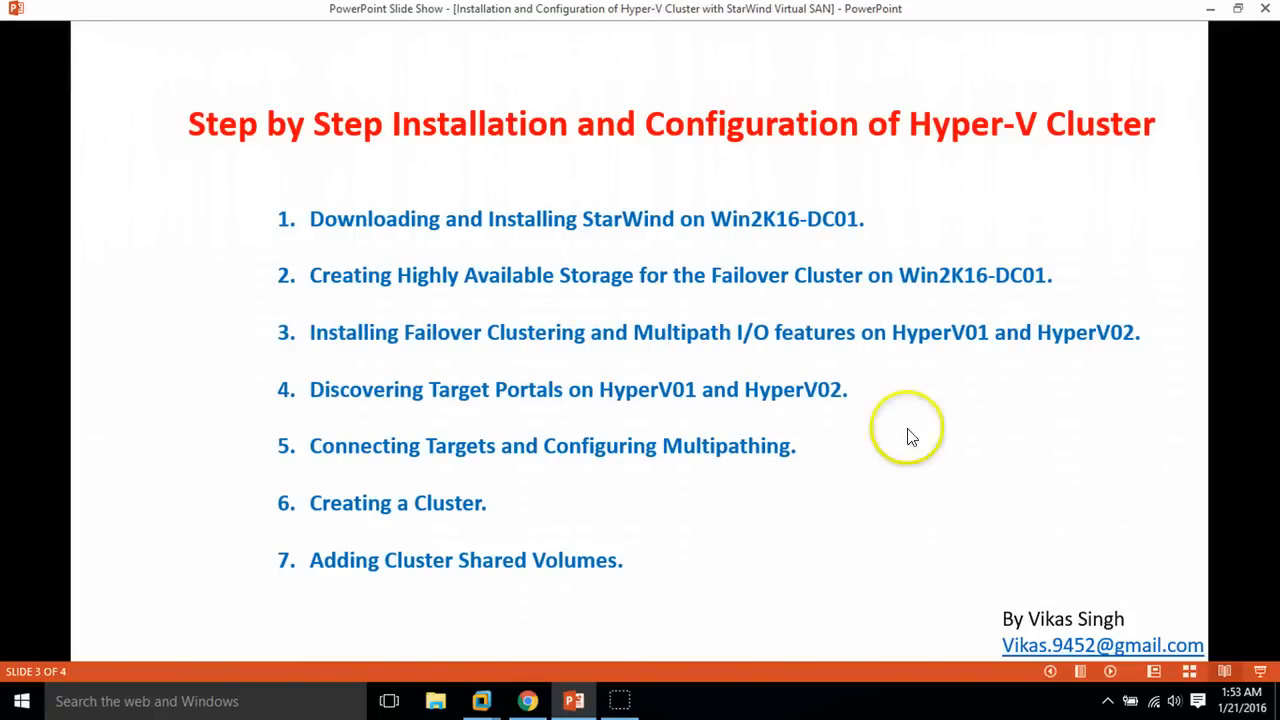
Minimize the steps slide show to return to the StarWind console showing Disk02
left_click(574, 701)
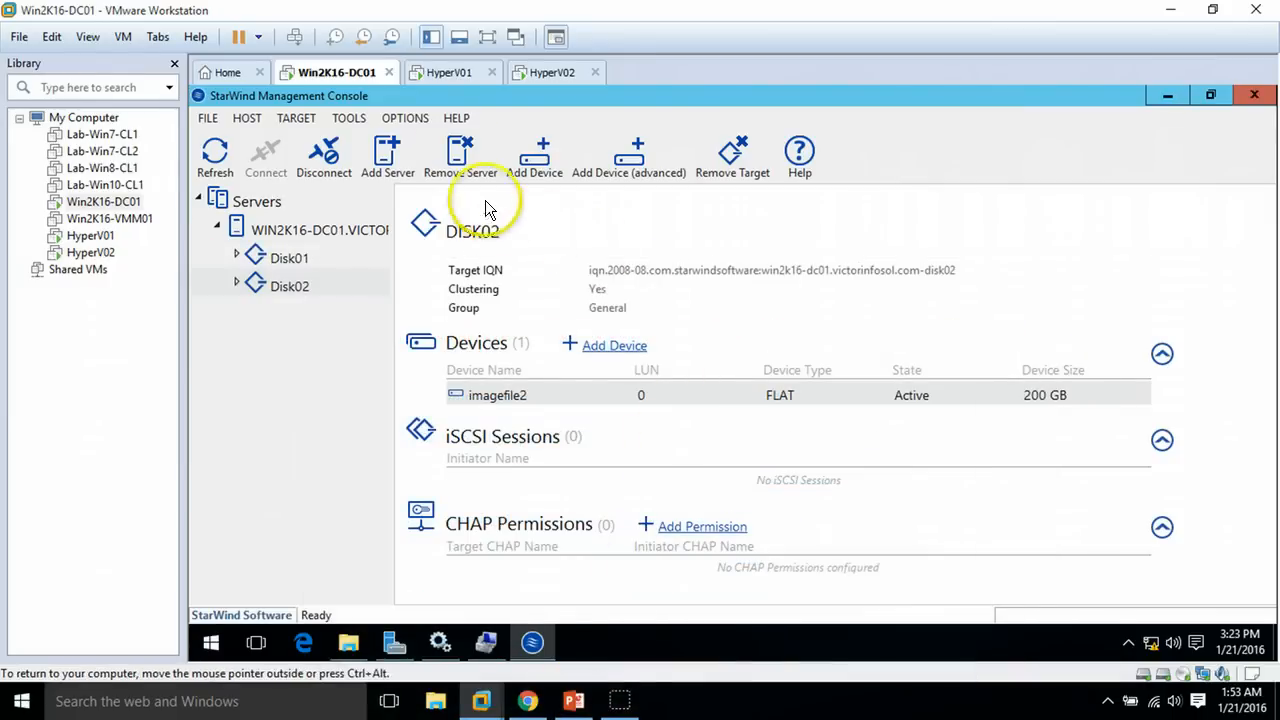
On HyperV01, run Add Roles and Features as a role-based install targeting HyperV01
left_click(442, 73)
left_click(316, 318)
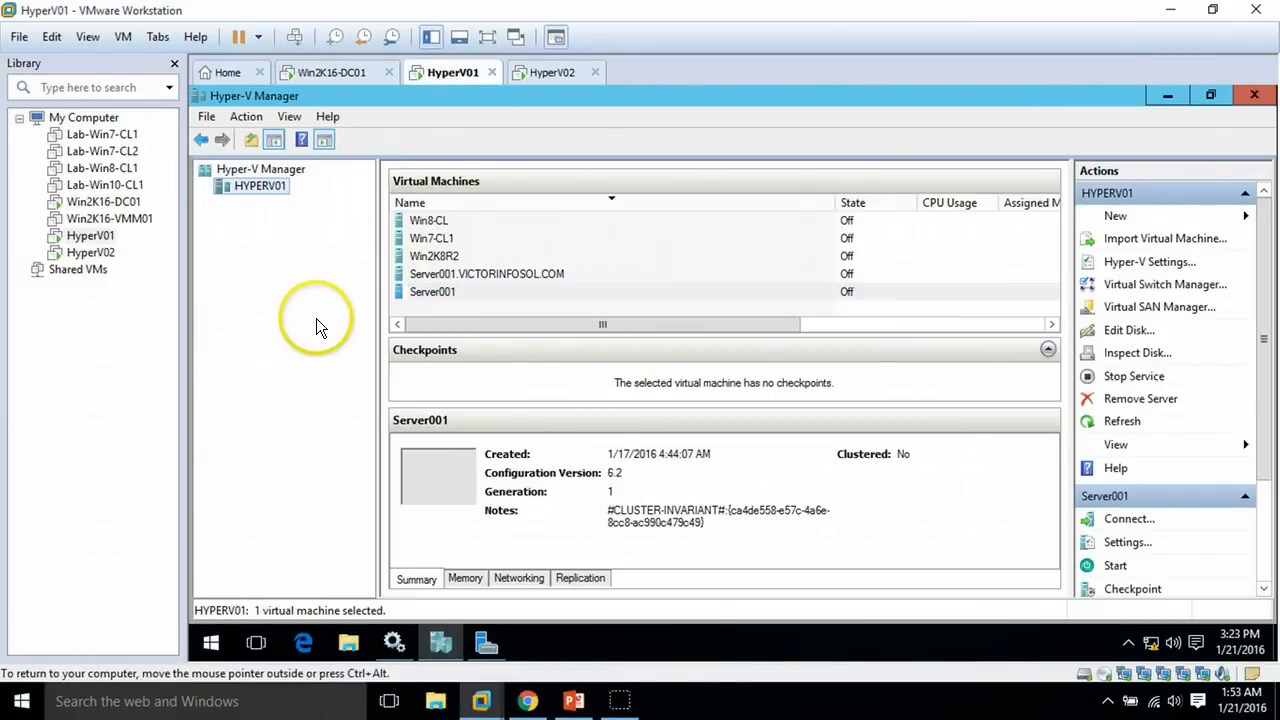
left_click(479, 641)
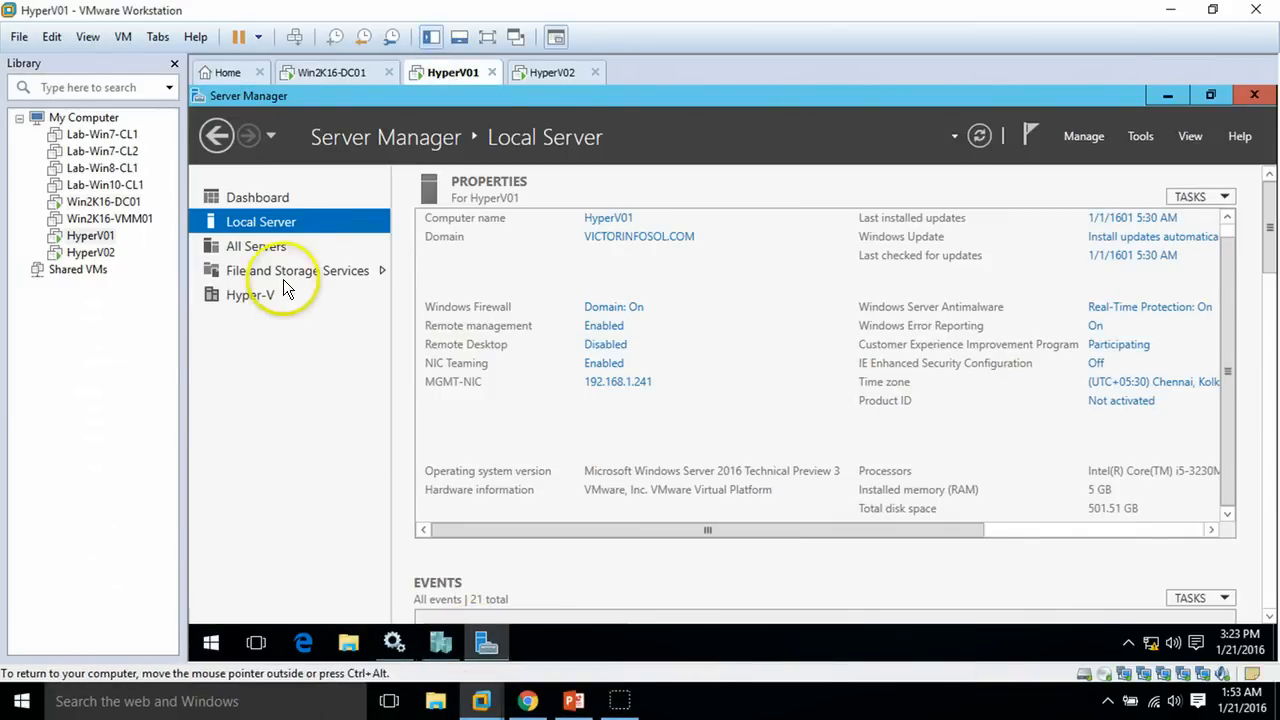
left_click(287, 196)
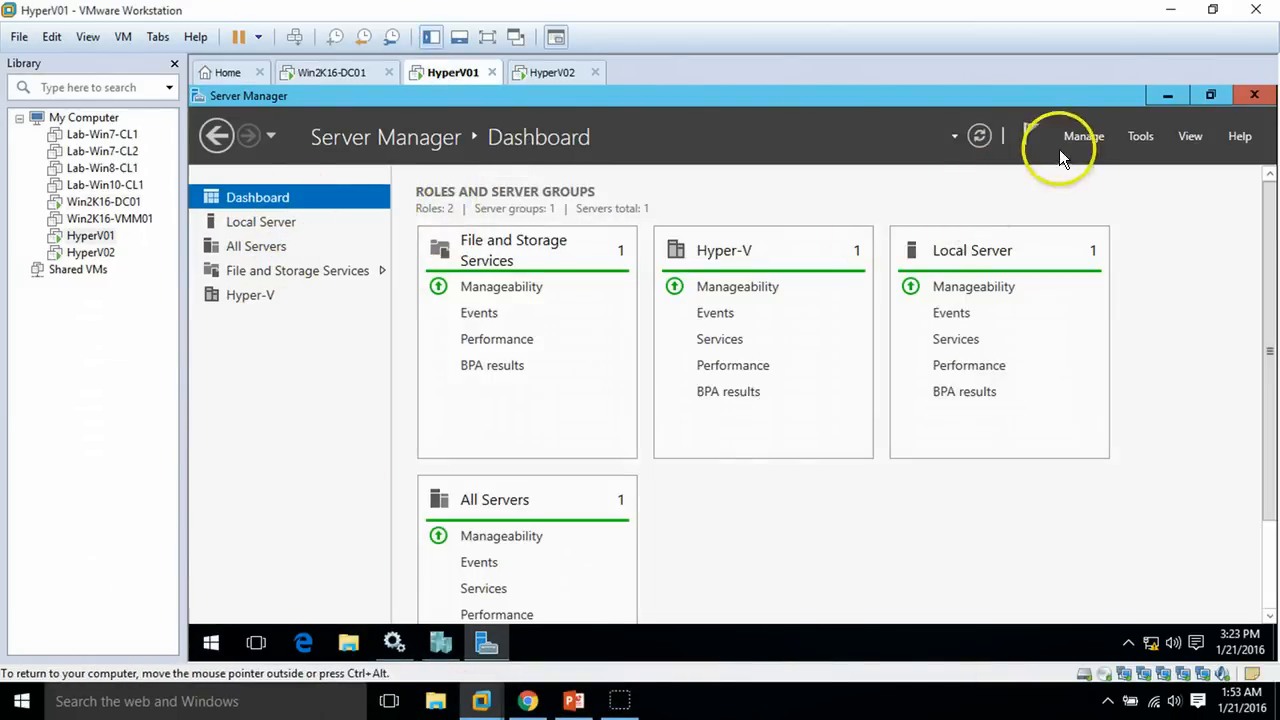
left_click(1085, 138)
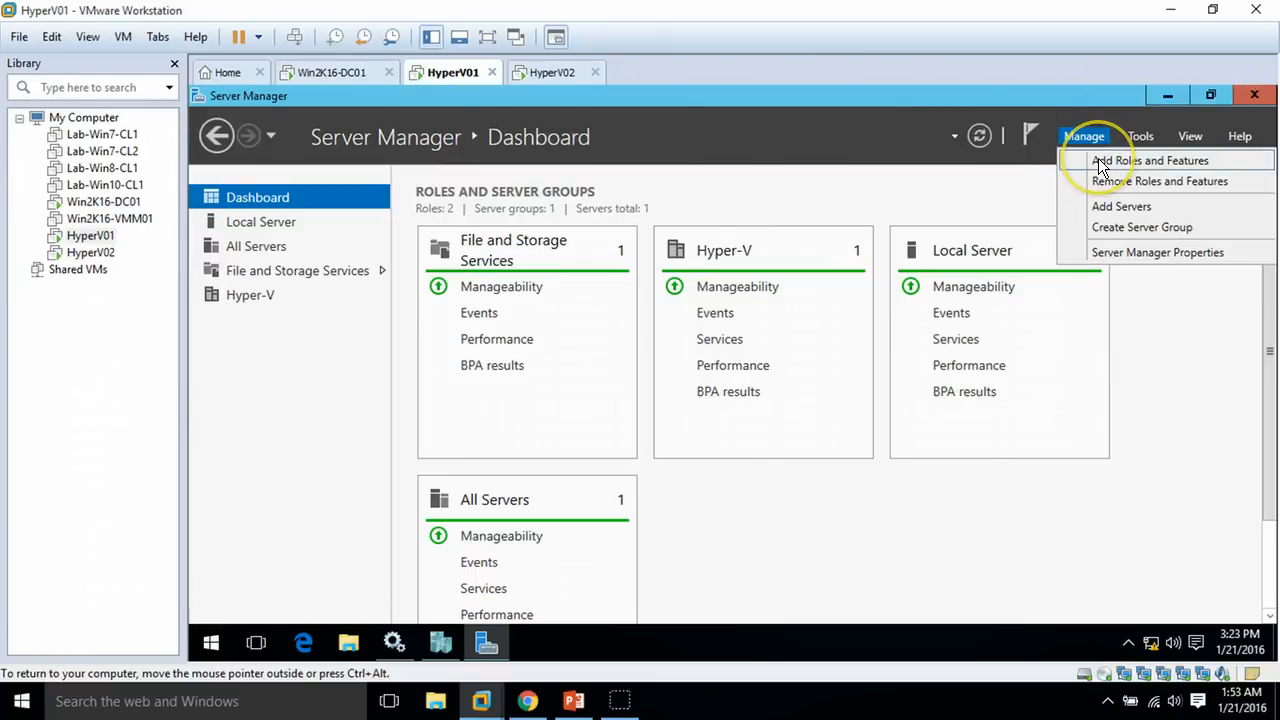
left_click(1098, 160)
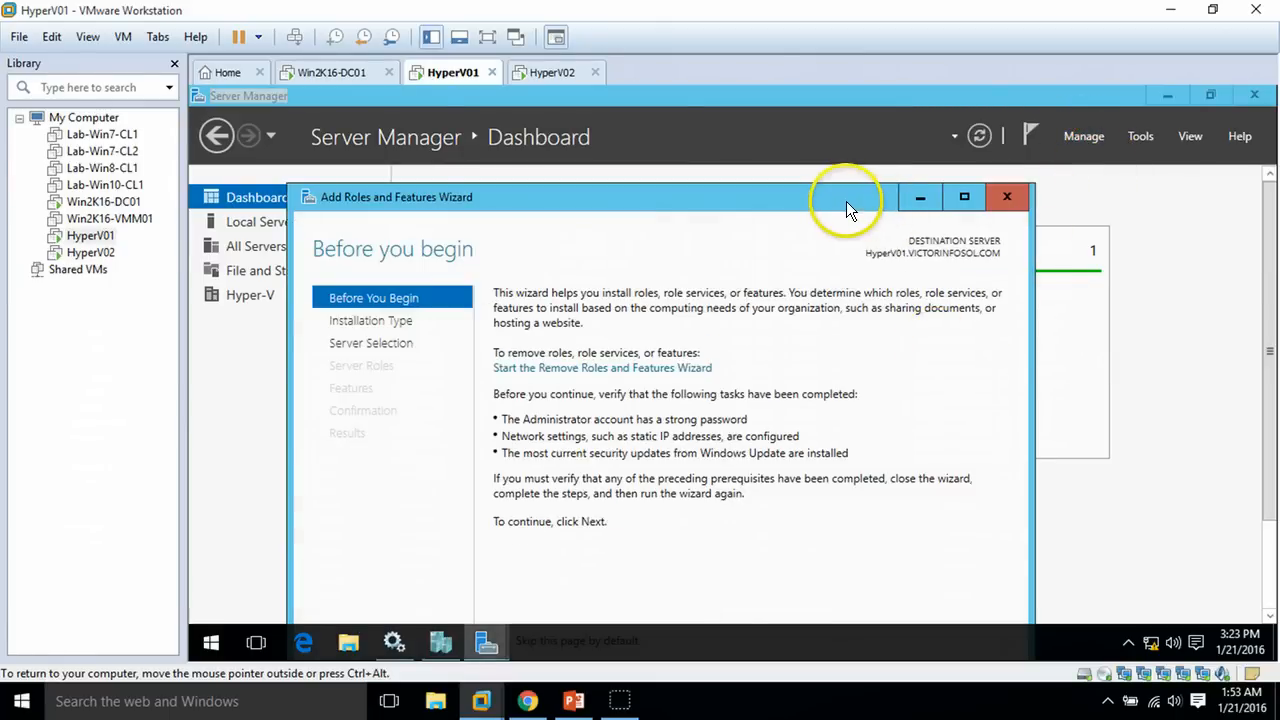
double_click(846, 201)
left_click(1046, 606)
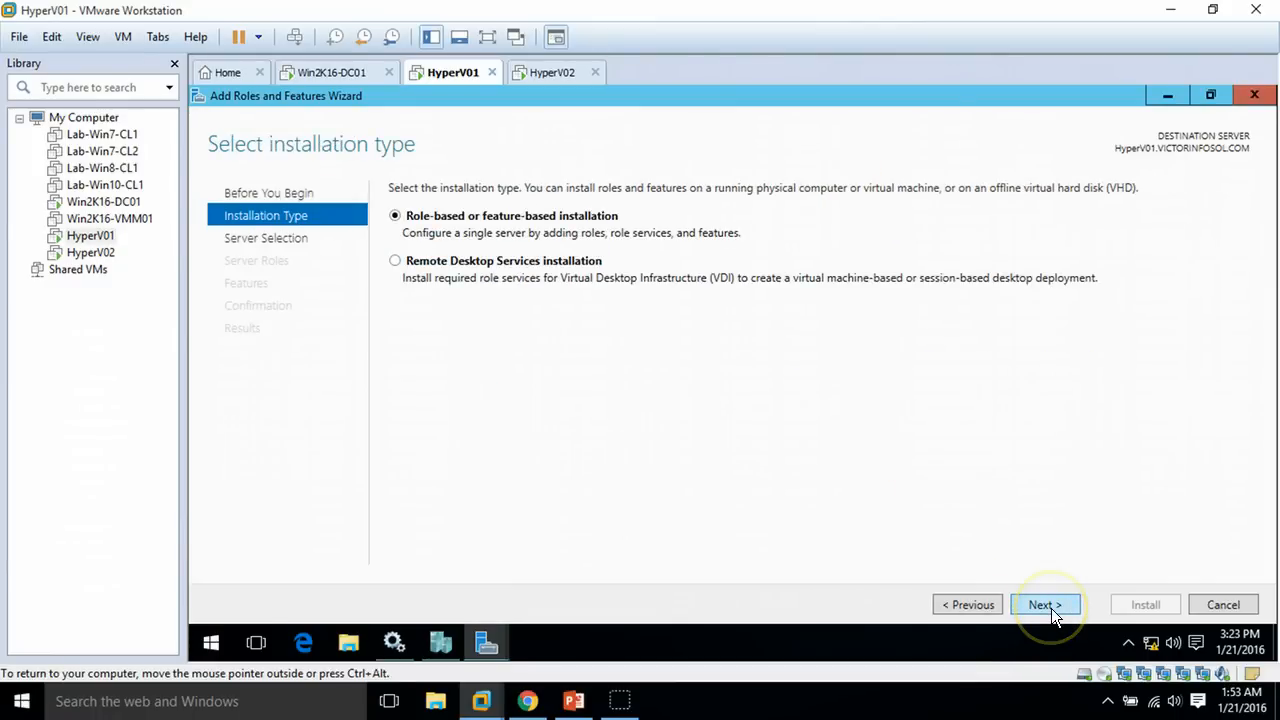
left_click(1046, 605)
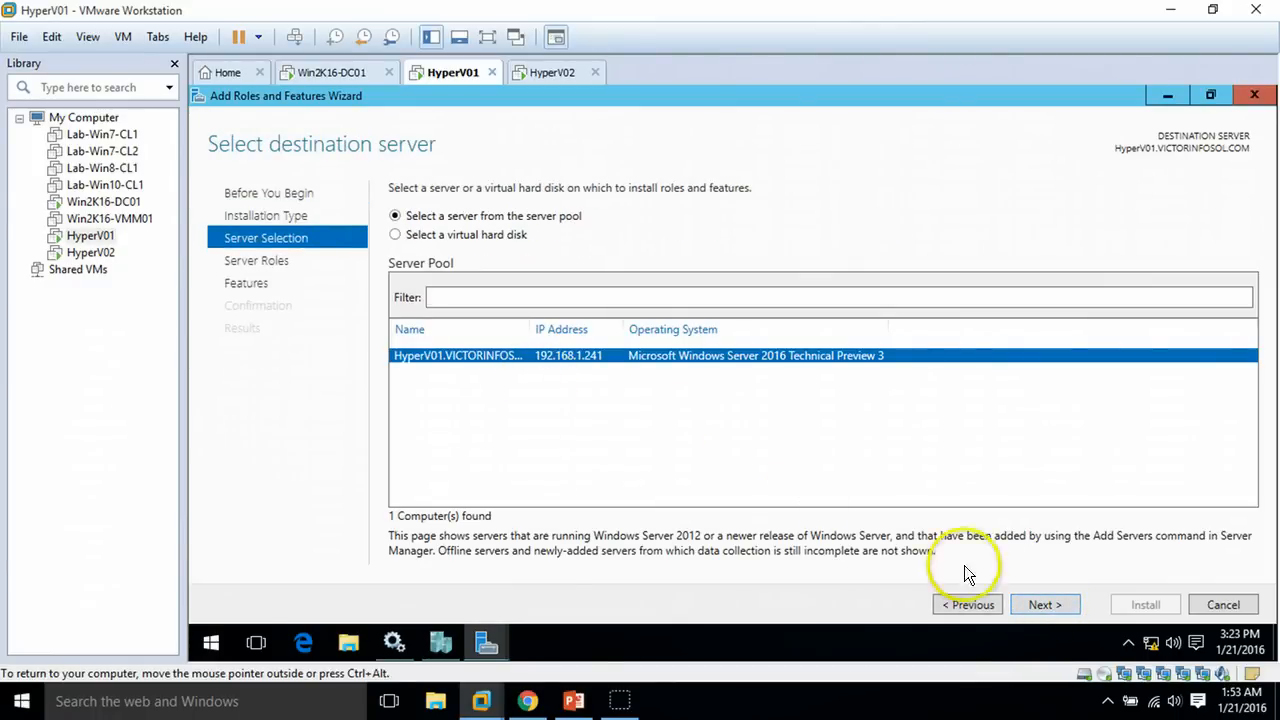
left_click(1043, 606)
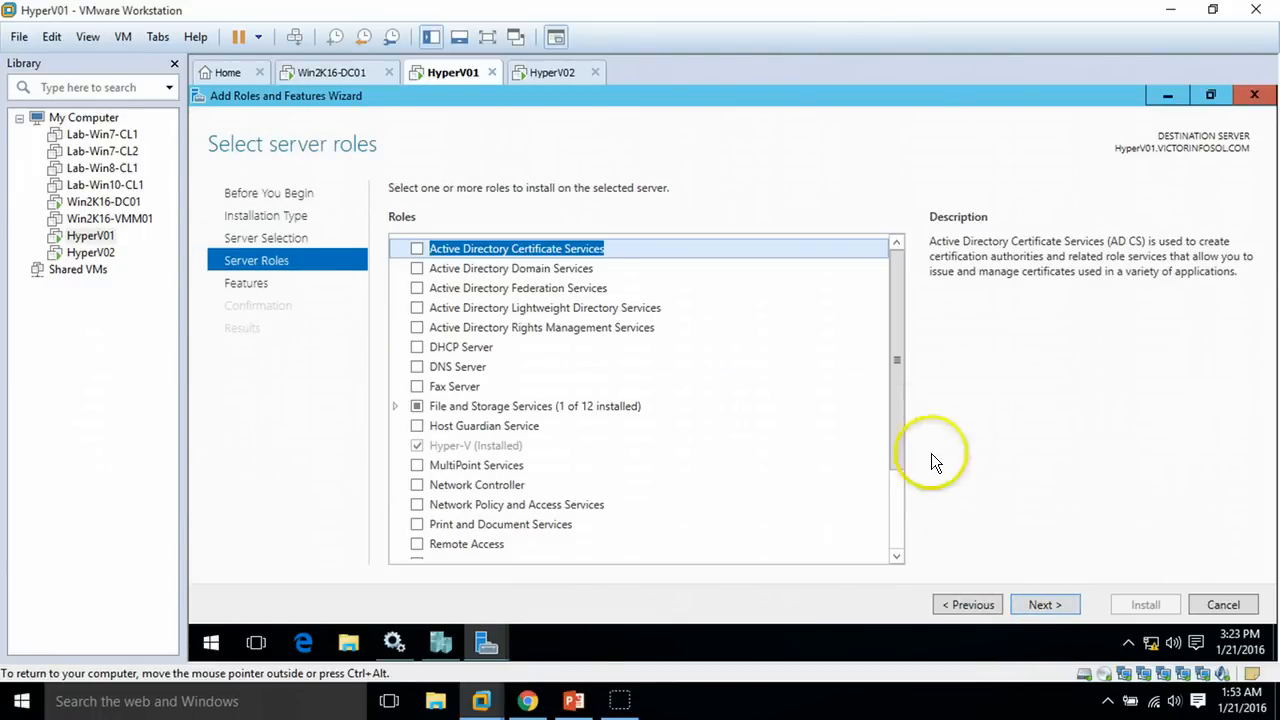
left_click(1041, 607)
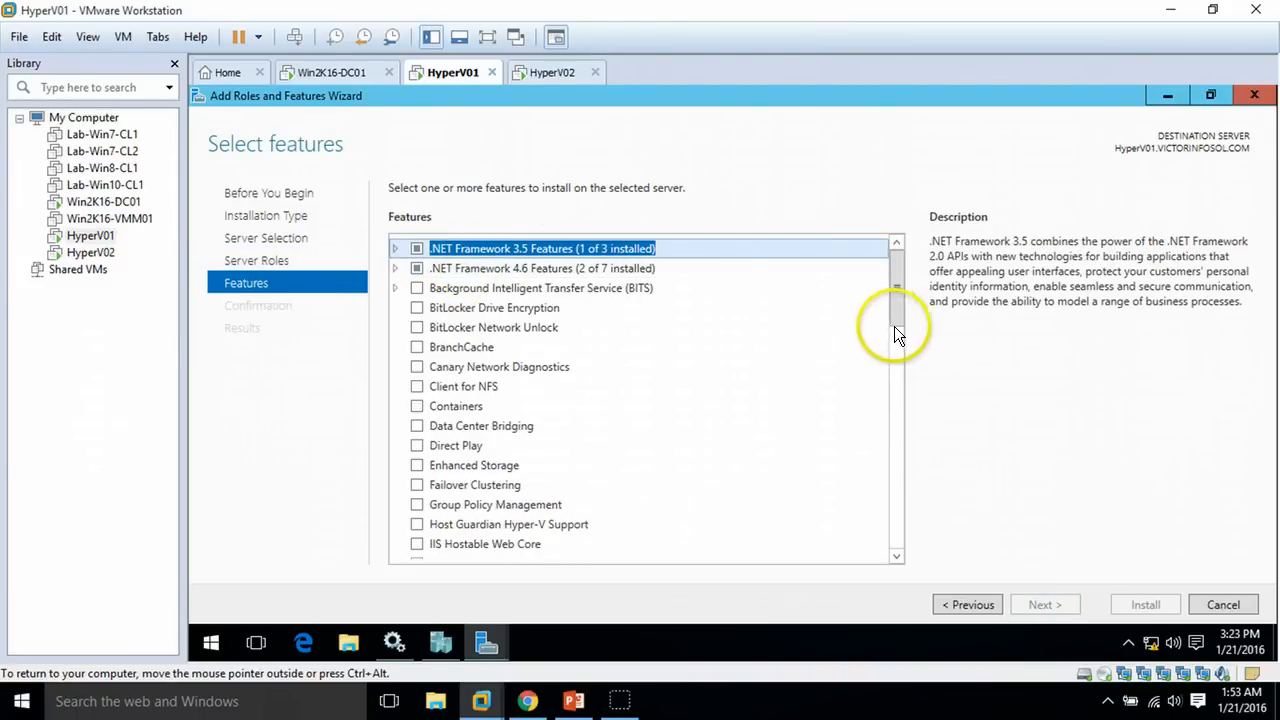
Select Failover Clustering with its management tools and Multipath I/O, and start the installation
left_click_drag(895, 290, 895, 325)
left_click(417, 340)
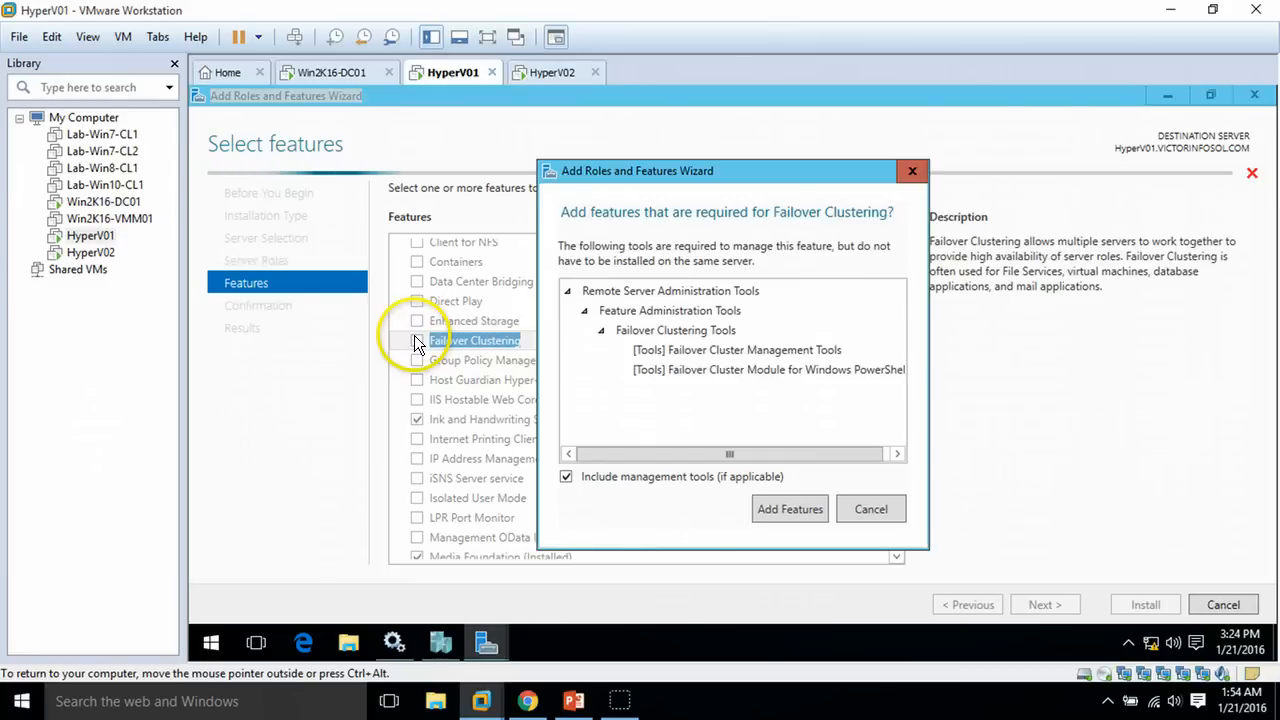
left_click(789, 512)
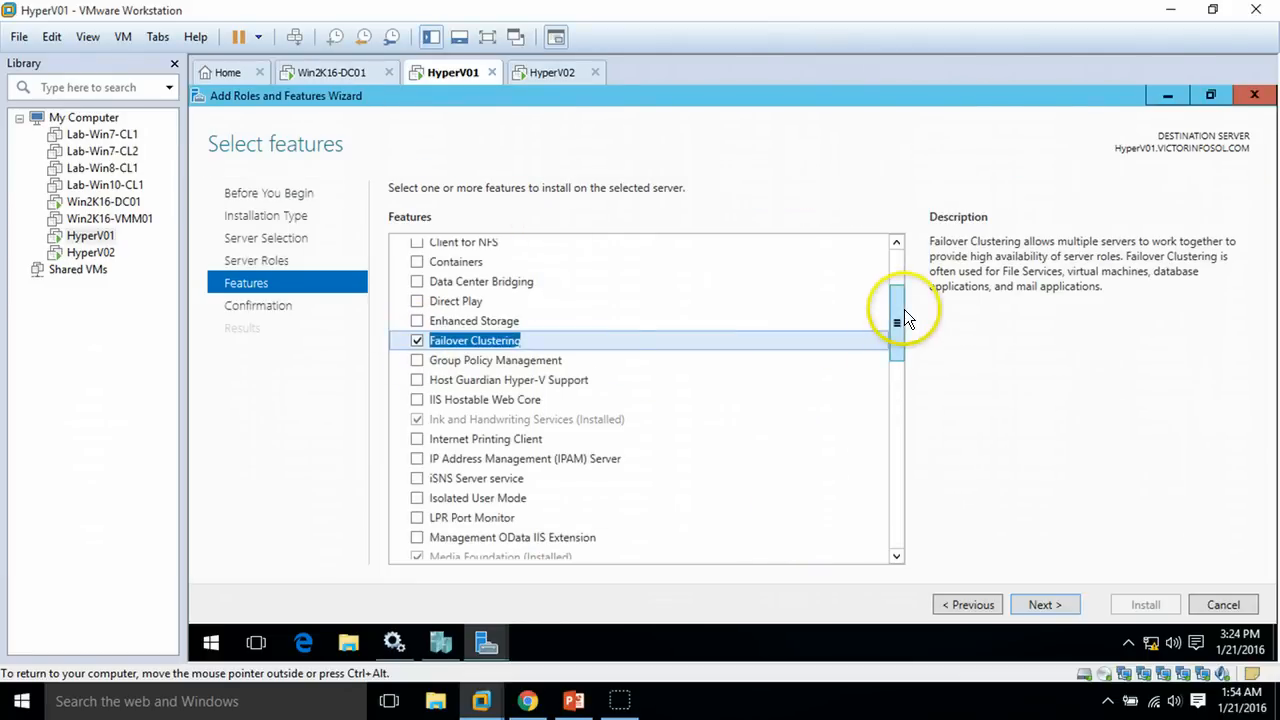
scroll(889, 352, "down", 3)
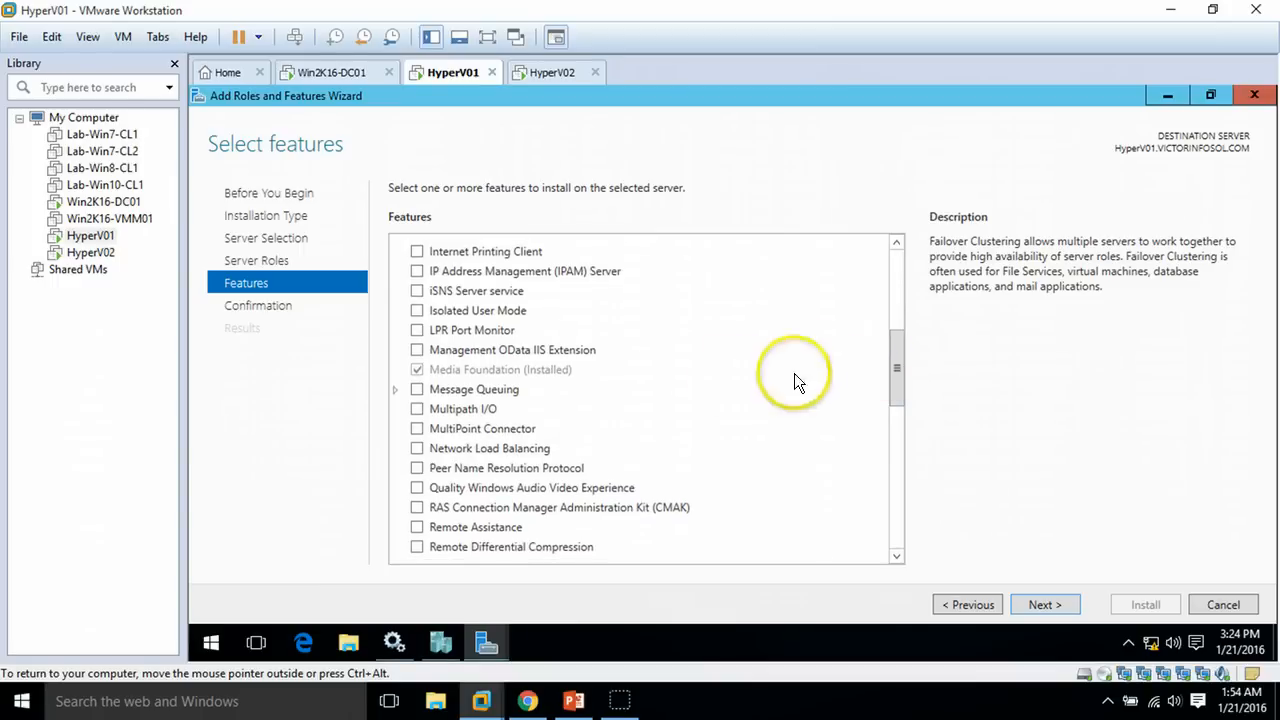
left_click(418, 408)
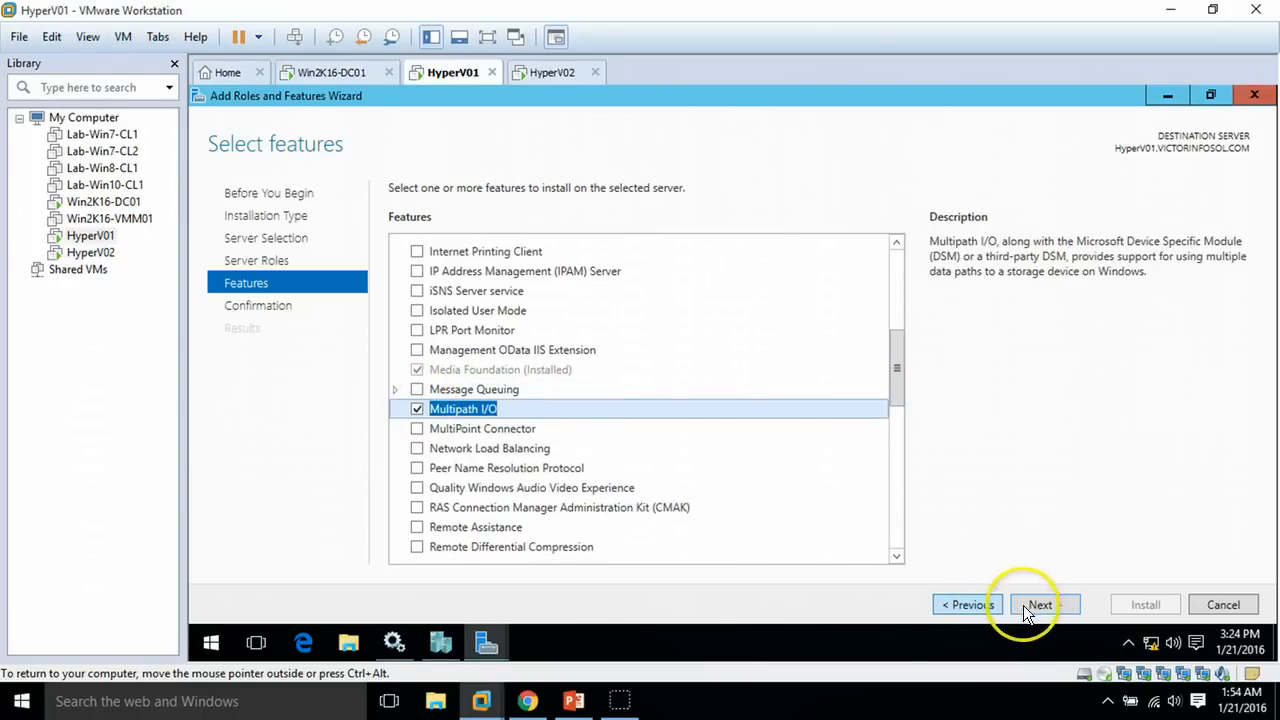
left_click(1042, 612)
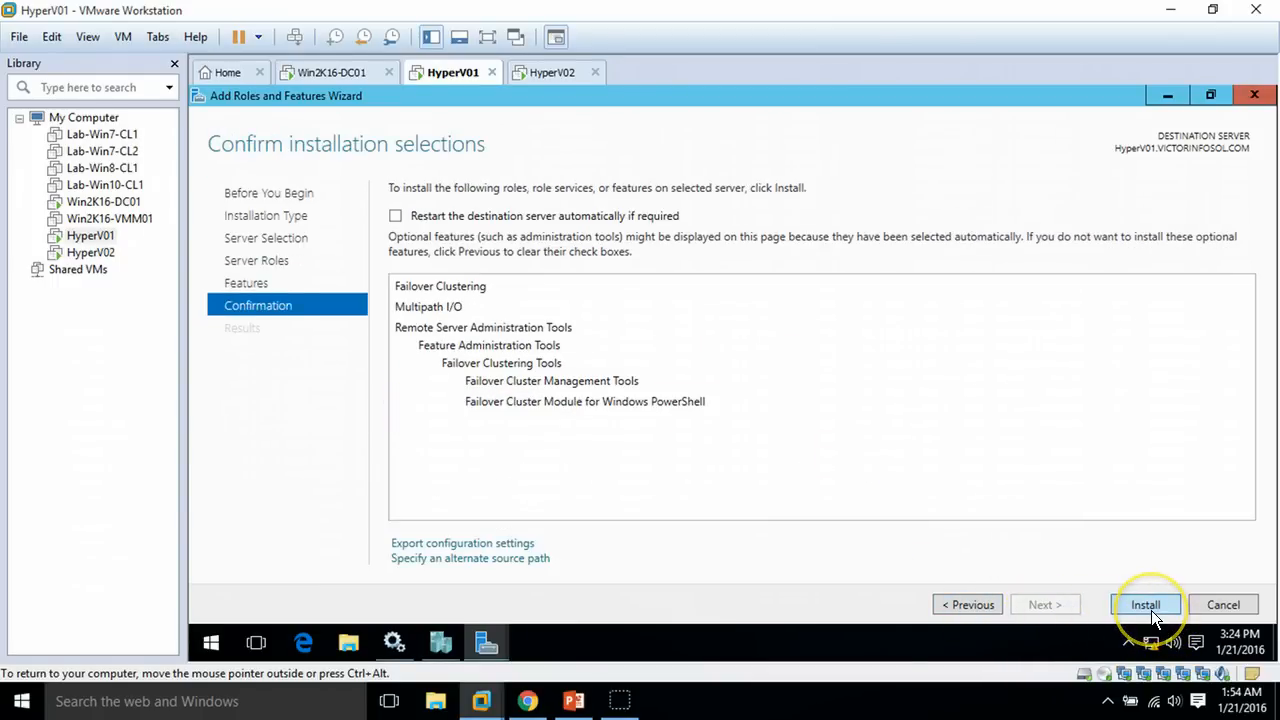
left_click(1151, 610)
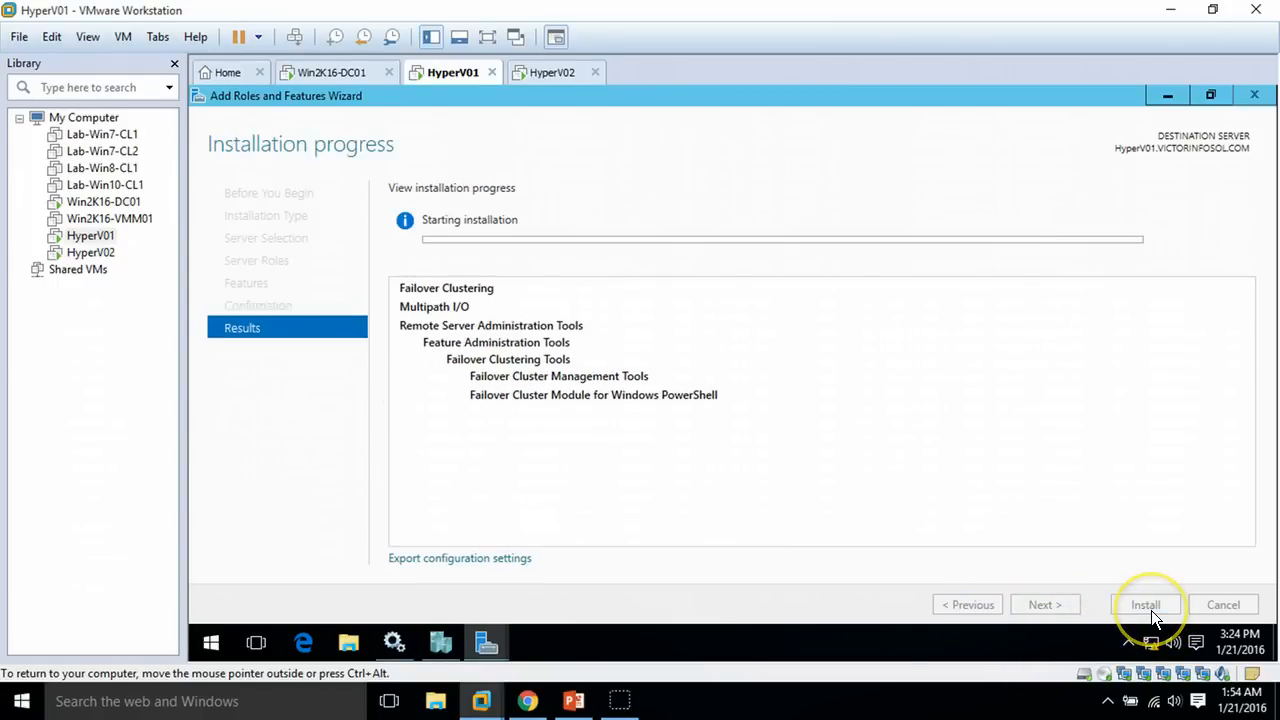
left_click(548, 72)
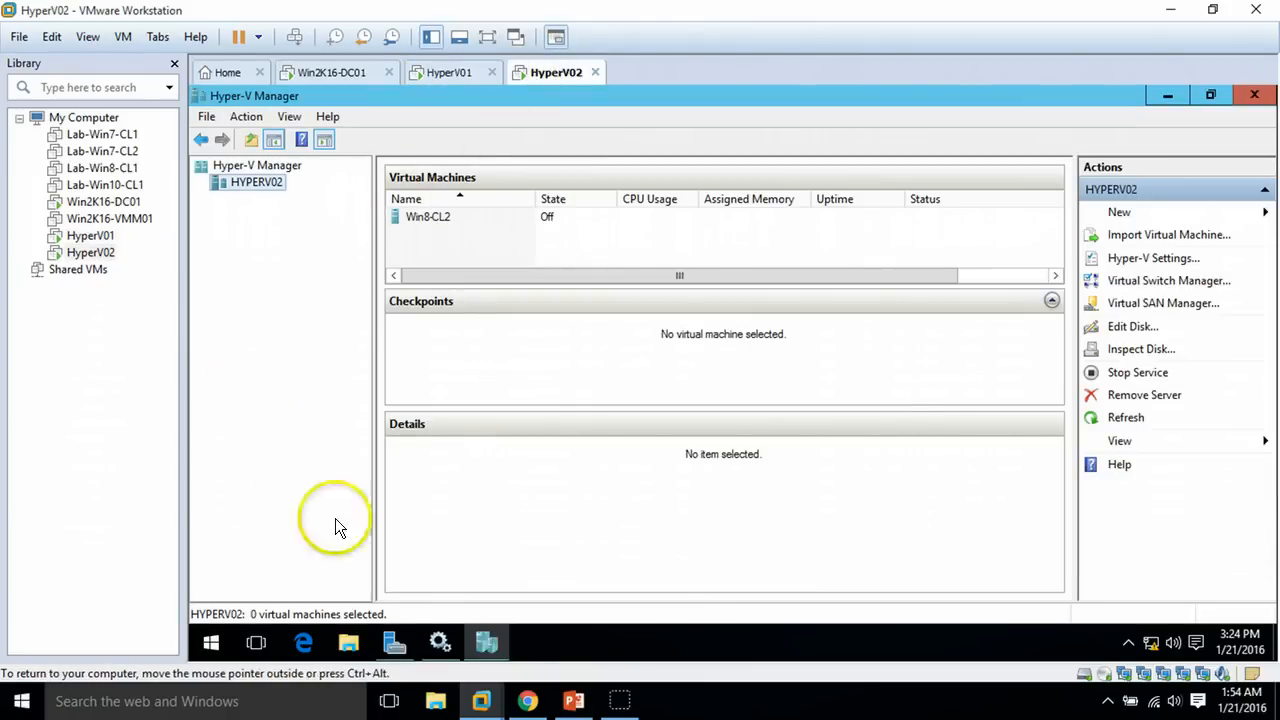
On HyperV02, run Add Roles and Features as a role-based install targeting HyperV02
left_click(394, 642)
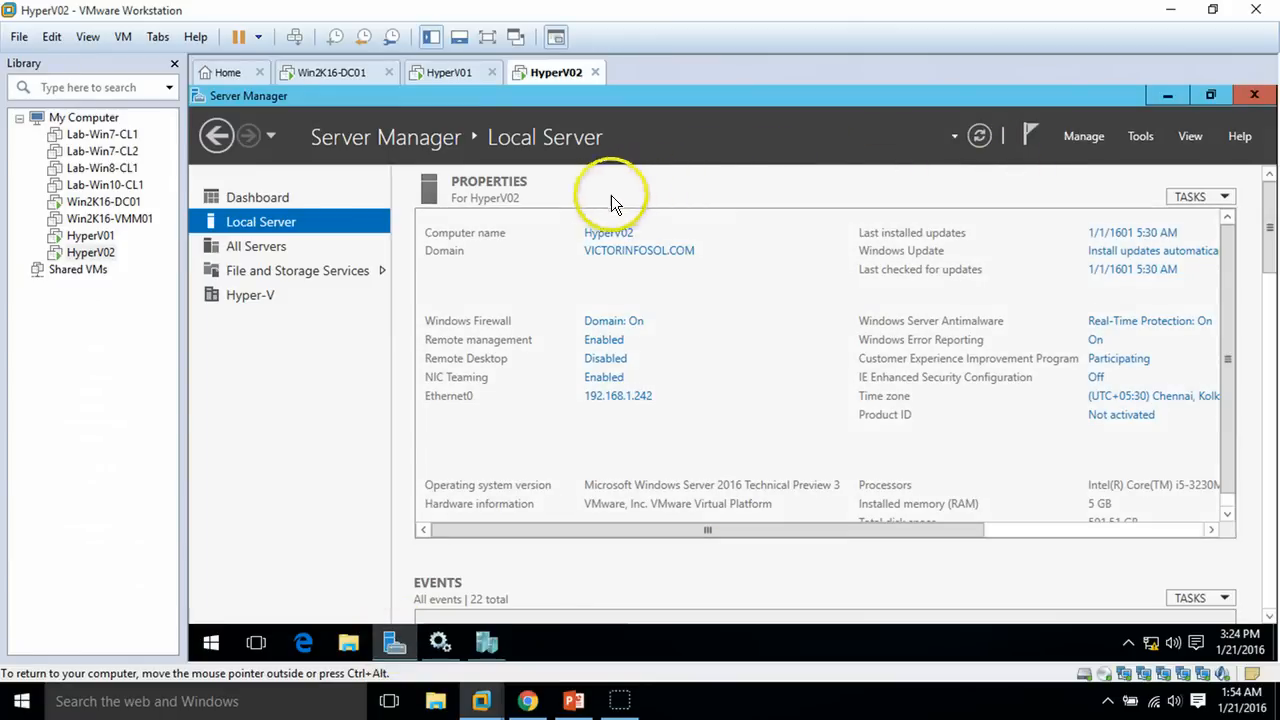
left_click(1090, 136)
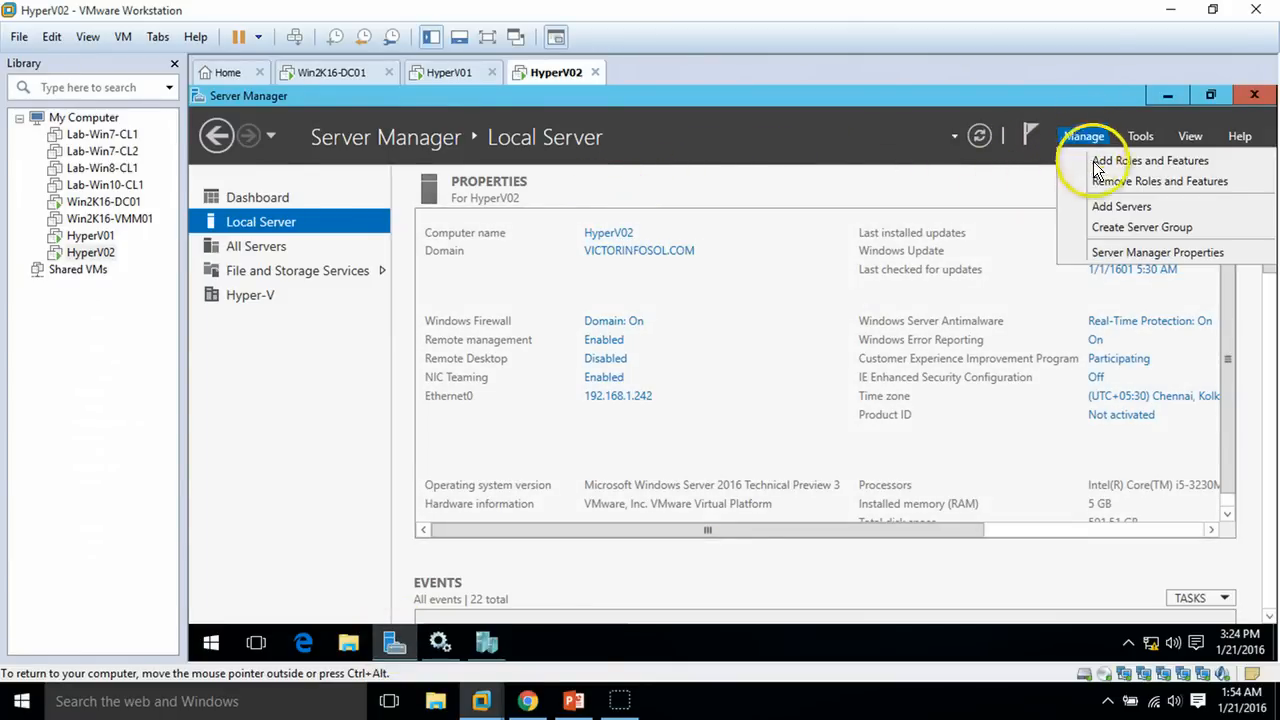
left_click(1110, 162)
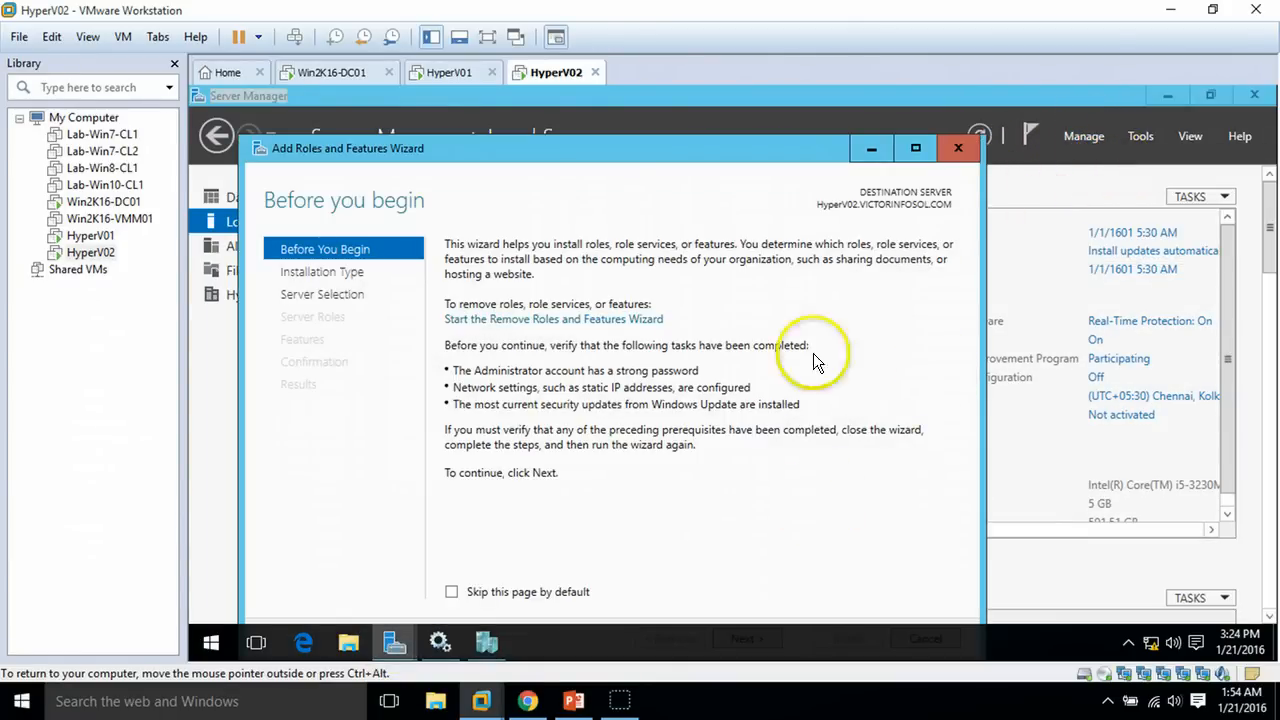
left_click(915, 148)
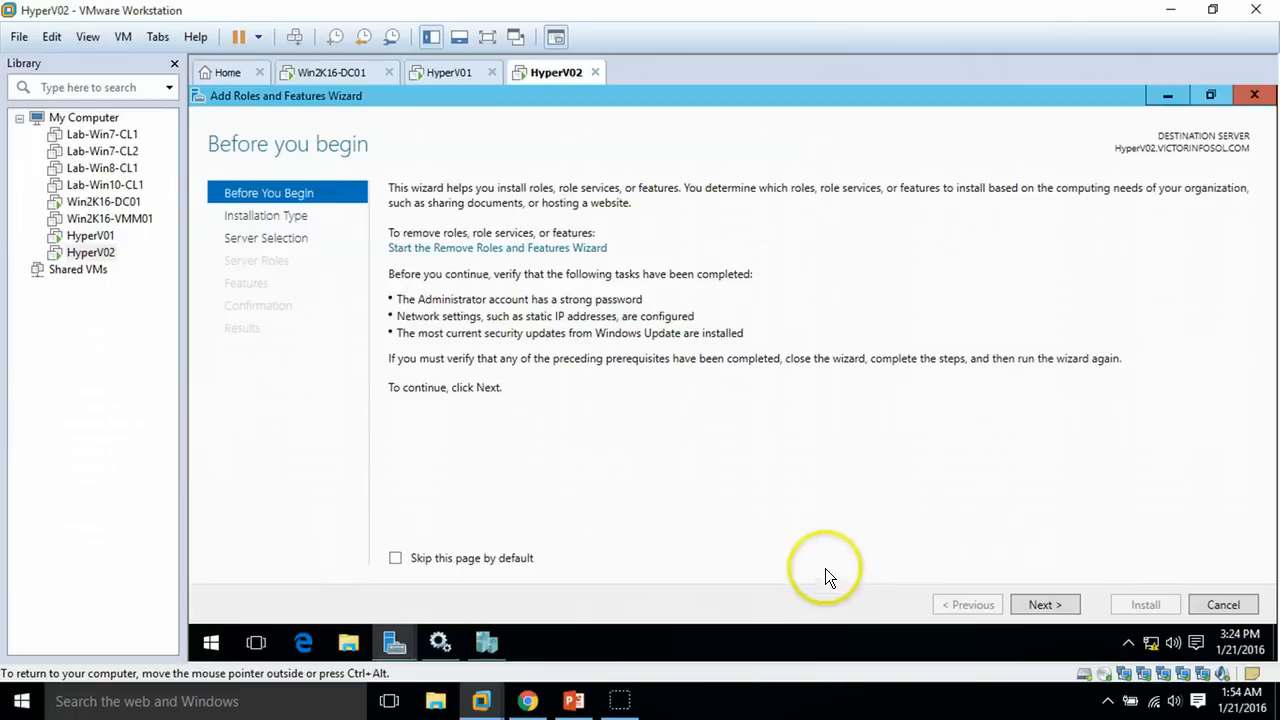
left_click(1046, 606)
left_click(1048, 606)
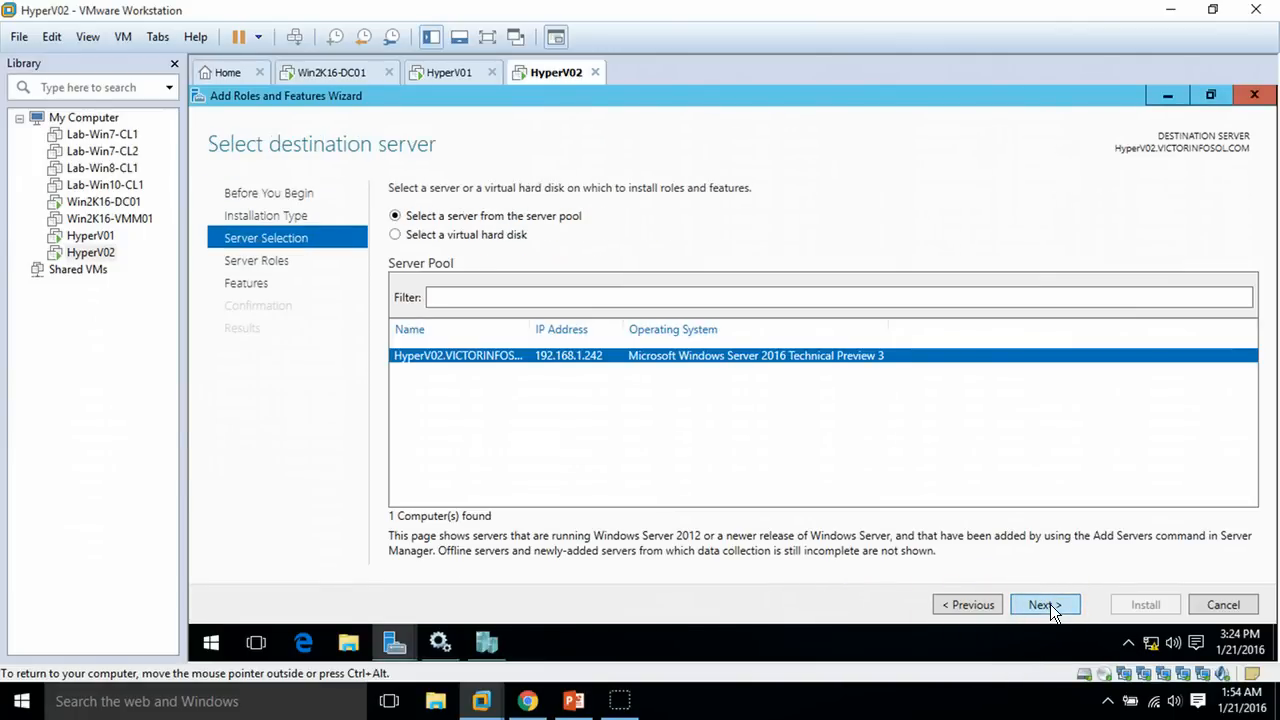
left_click(1050, 604)
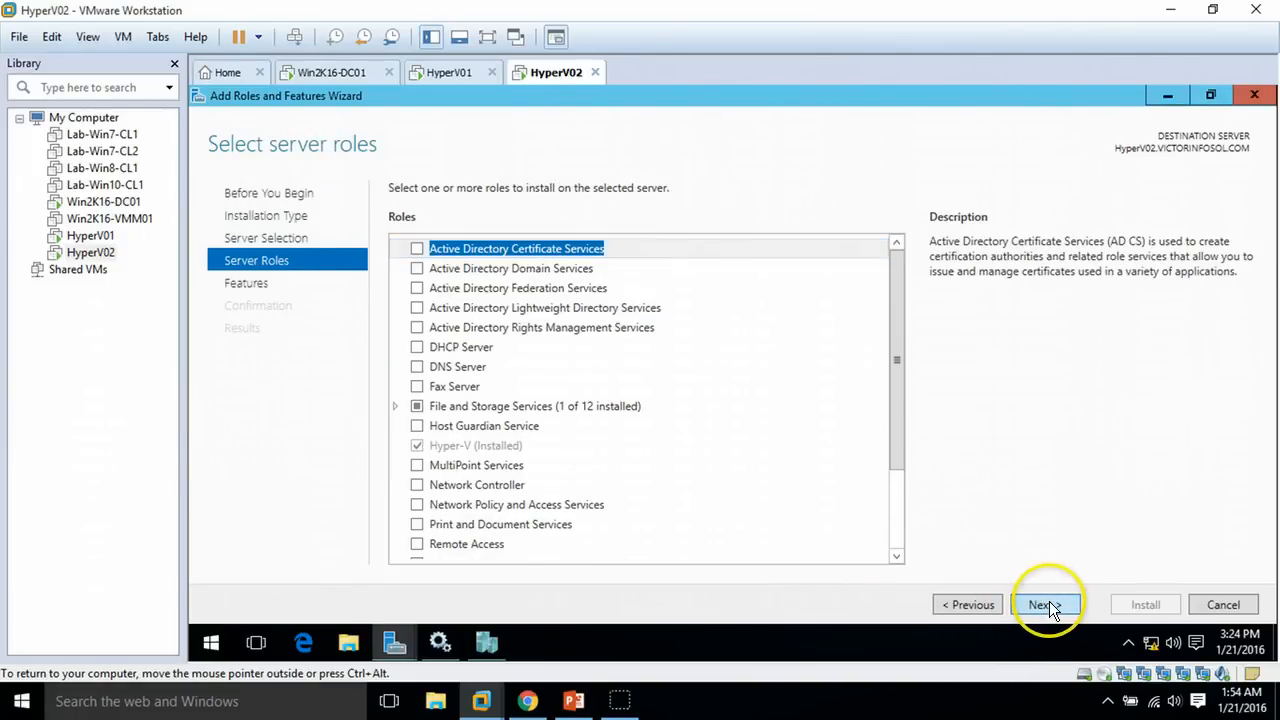
left_click(1042, 606)
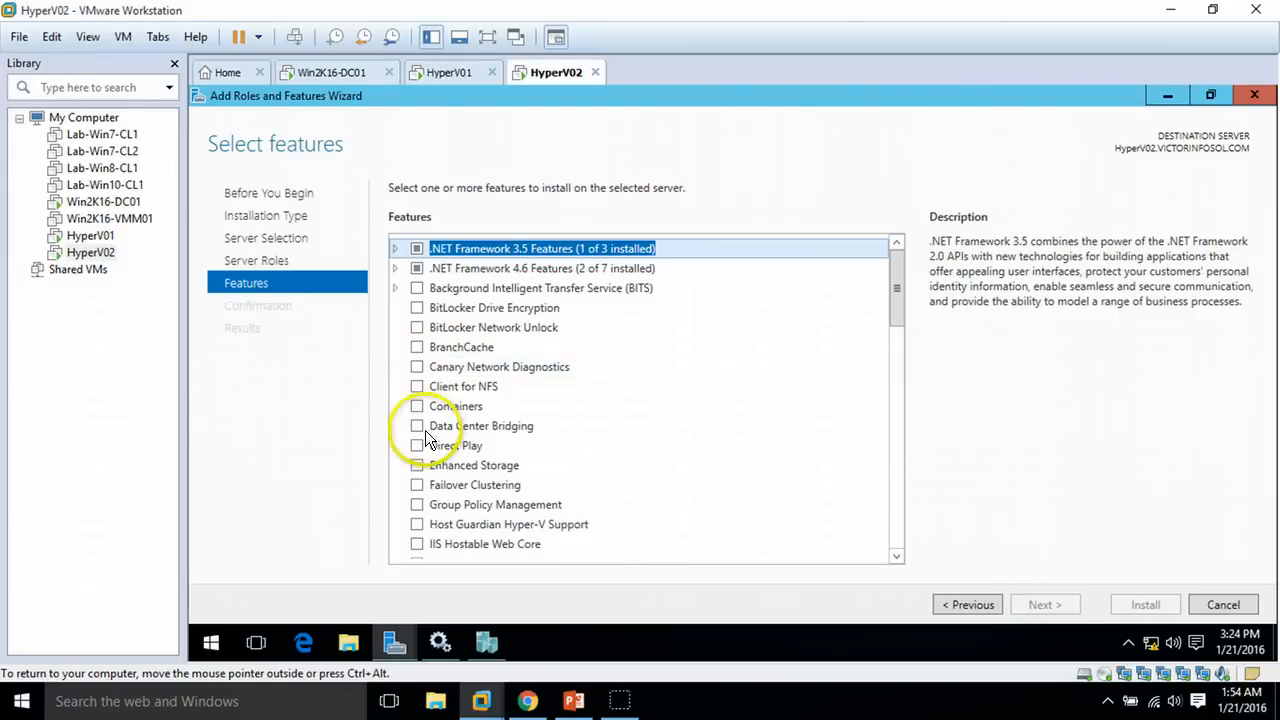
Select Failover Clustering with its required tools and Multipath I/O, and start the installation
left_click(417, 486)
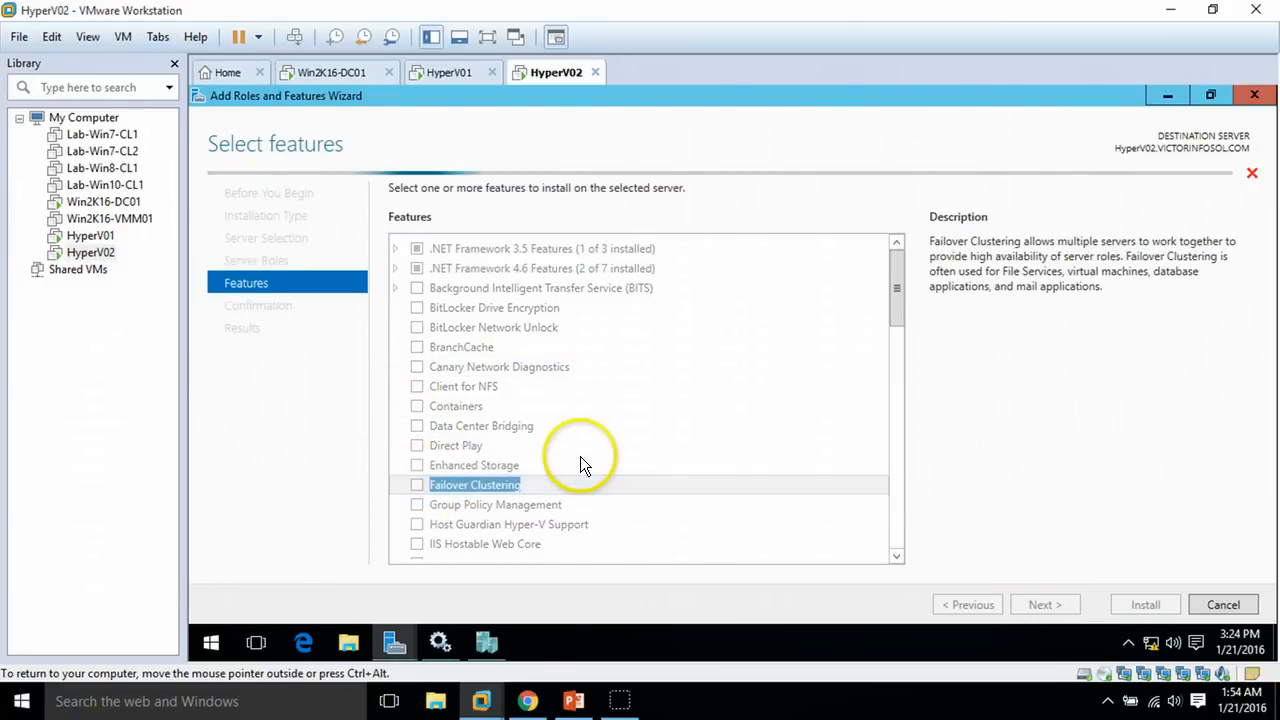
left_click(789, 510)
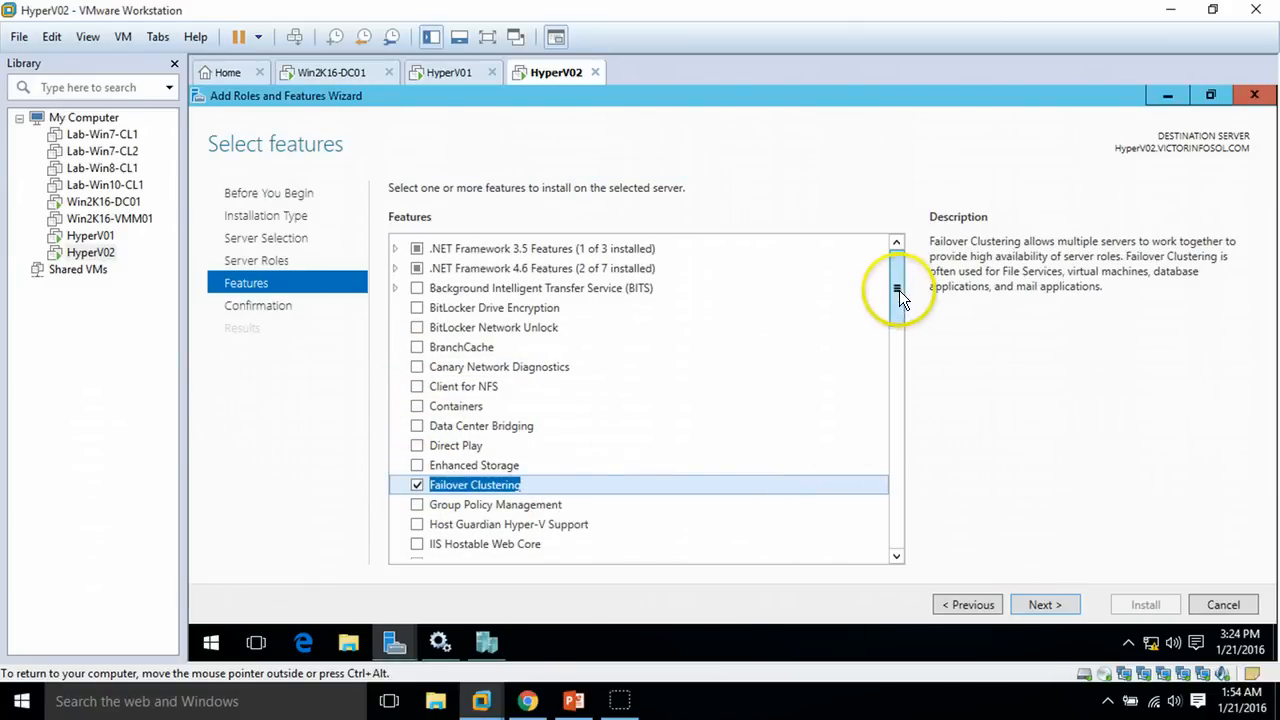
left_click_drag(899, 290, 896, 346)
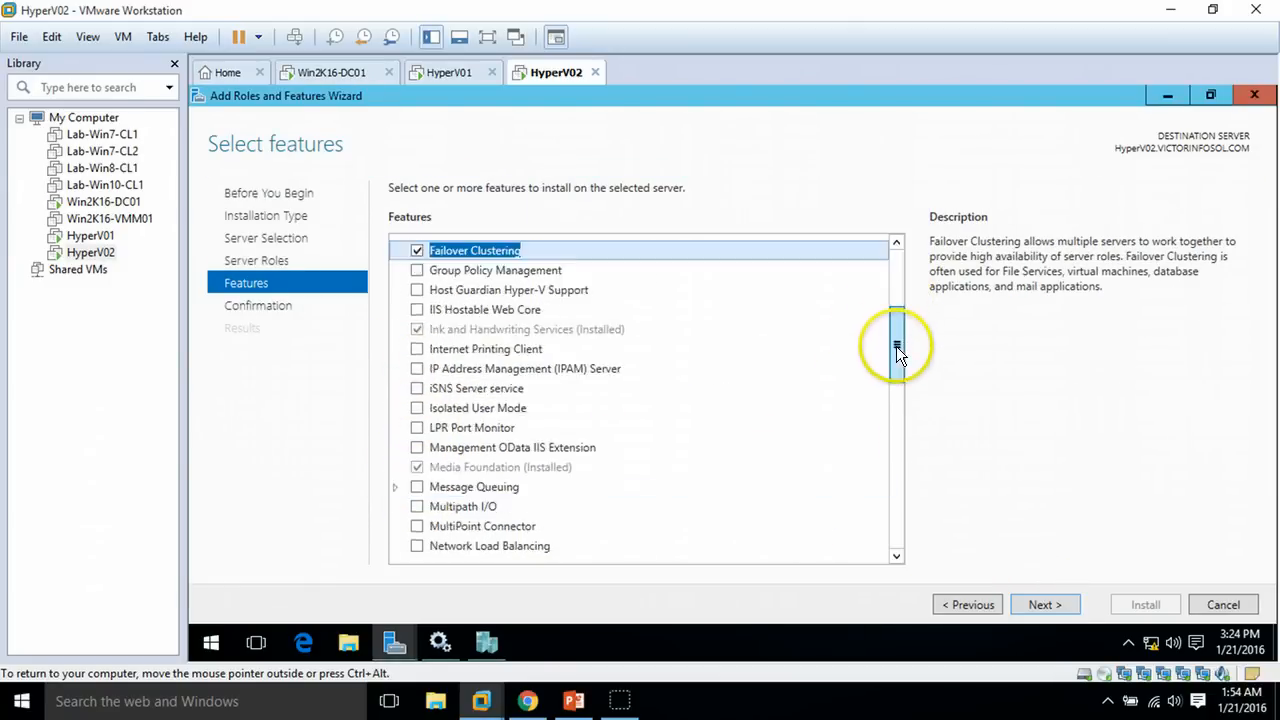
left_click(416, 509)
left_click(1045, 604)
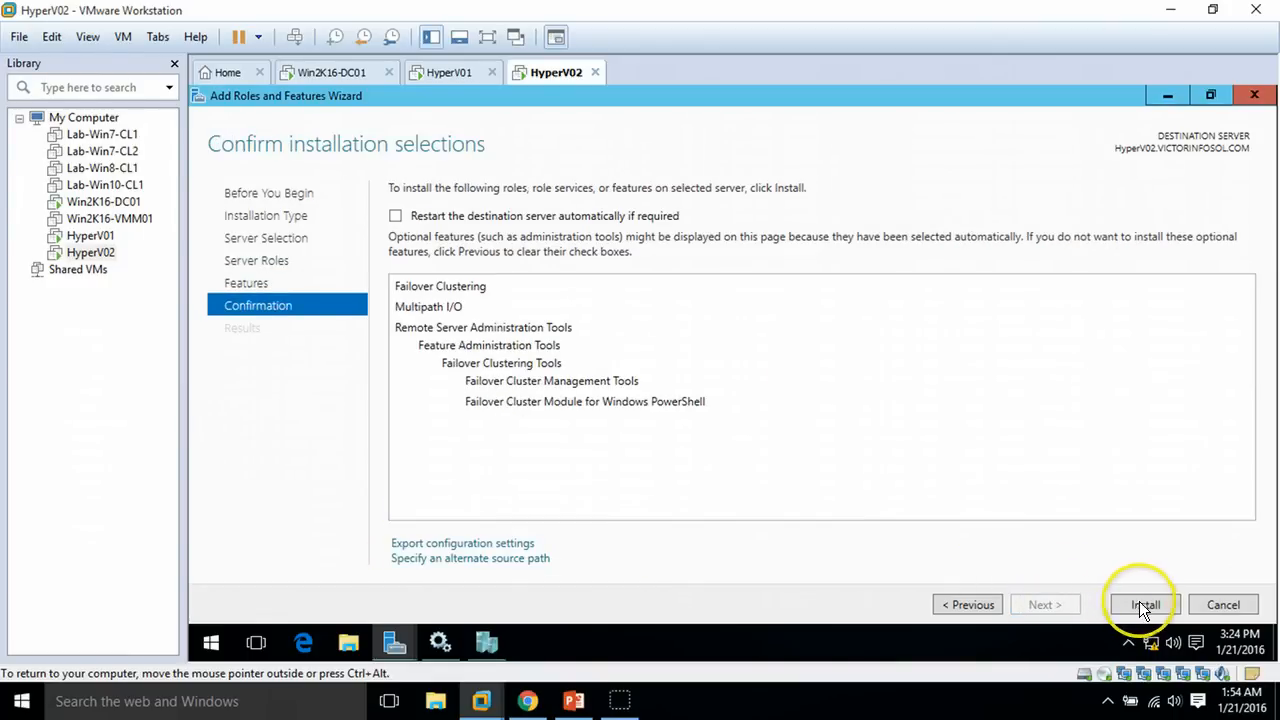
left_click(1140, 603)
left_click(462, 74)
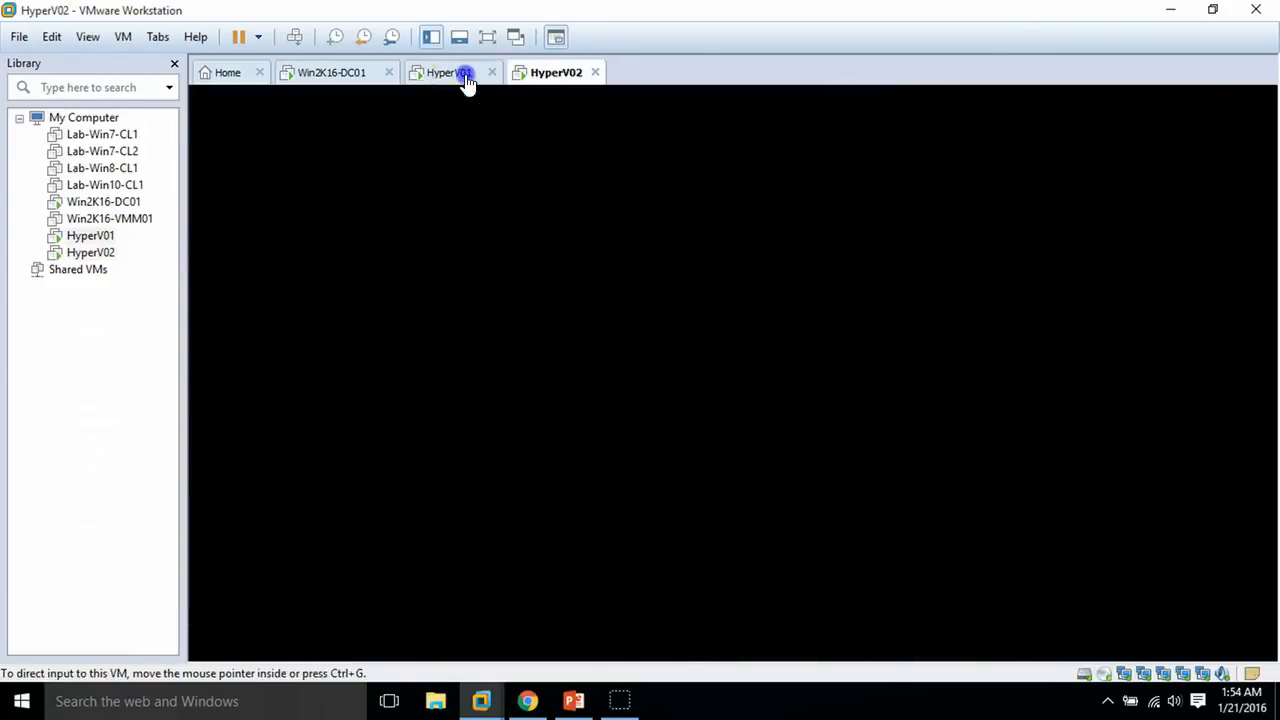
left_click(577, 703)
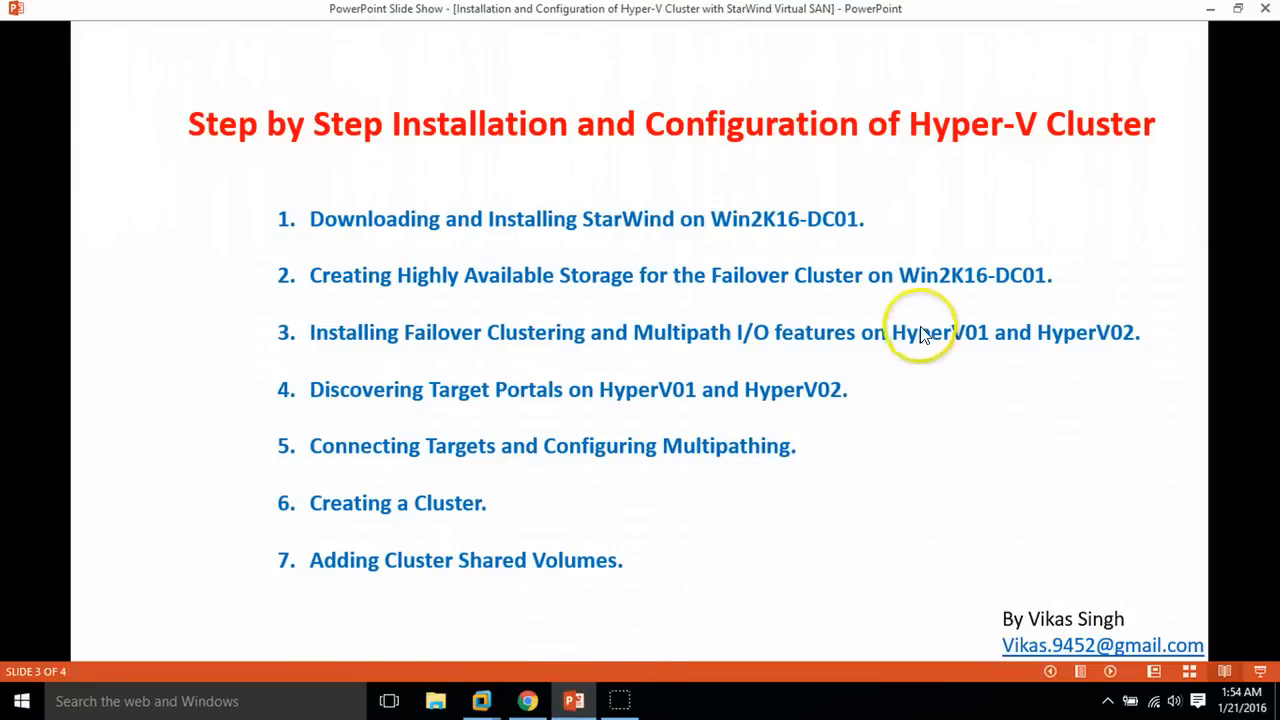
left_click(573, 700)
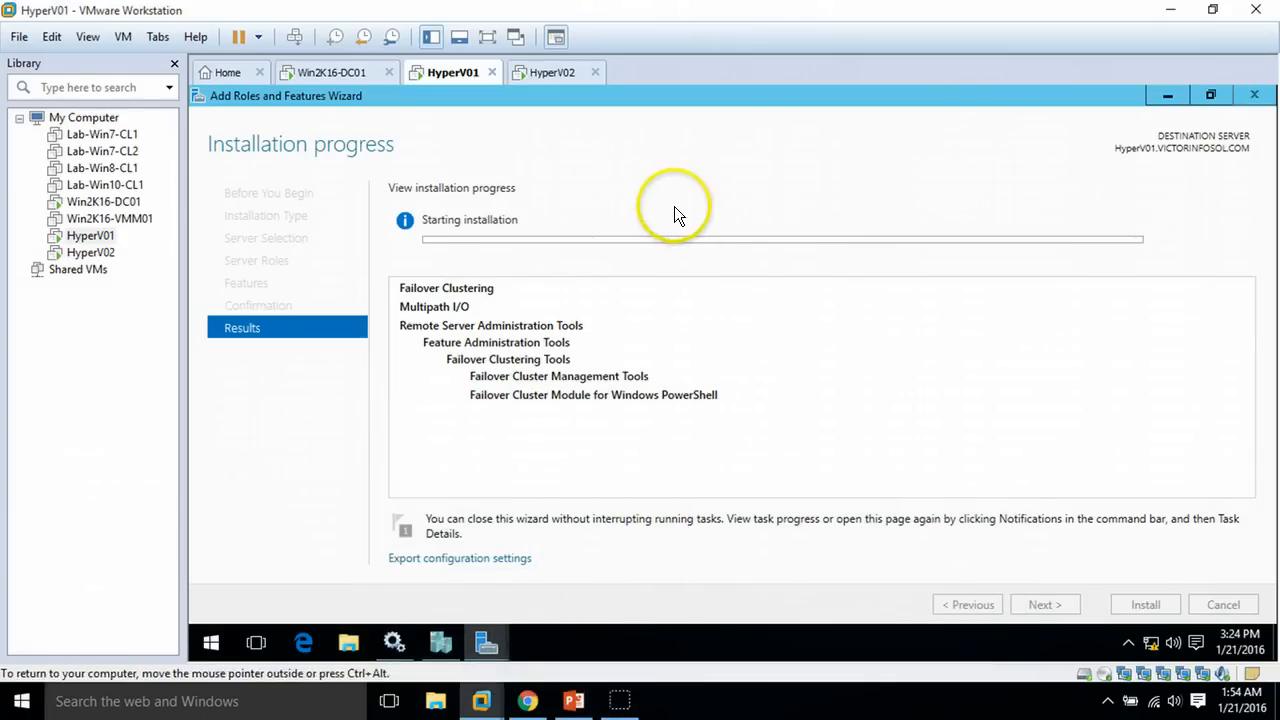
Close the completed feature-installation wizards on HyperV01 and HyperV02, ending on HyperV01's Server Manager
left_click(555, 72)
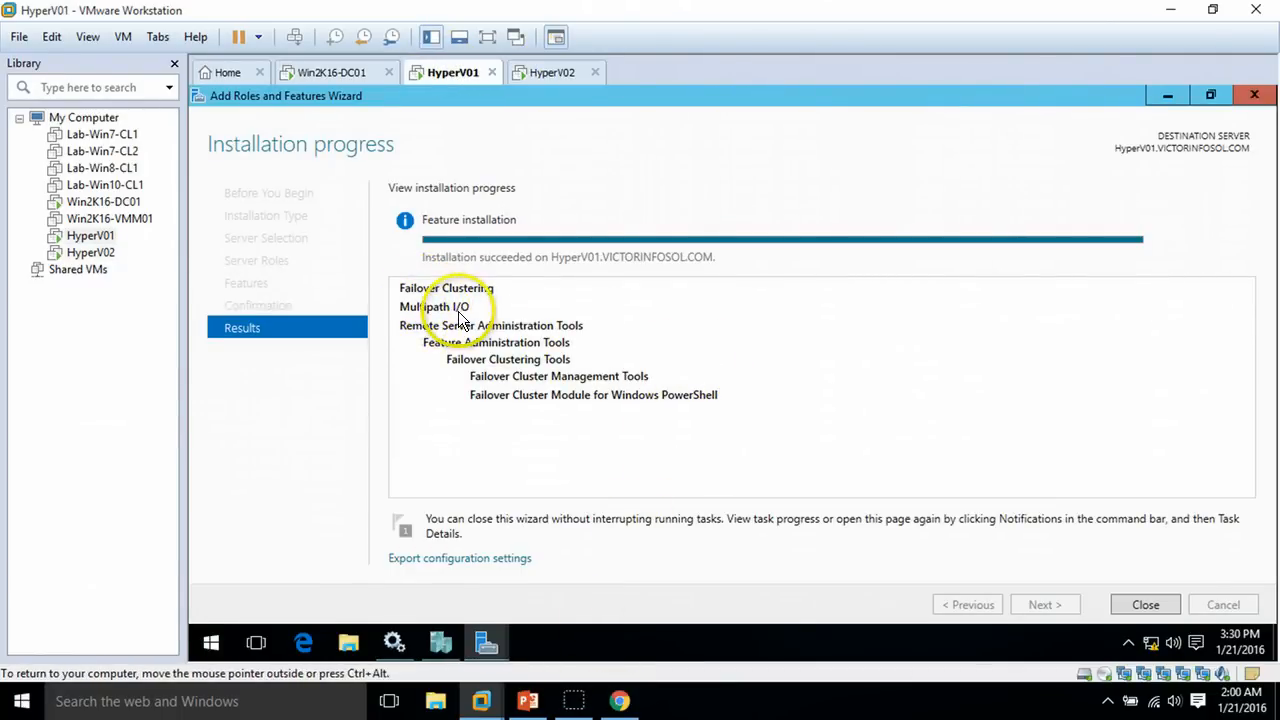
left_click(1160, 605)
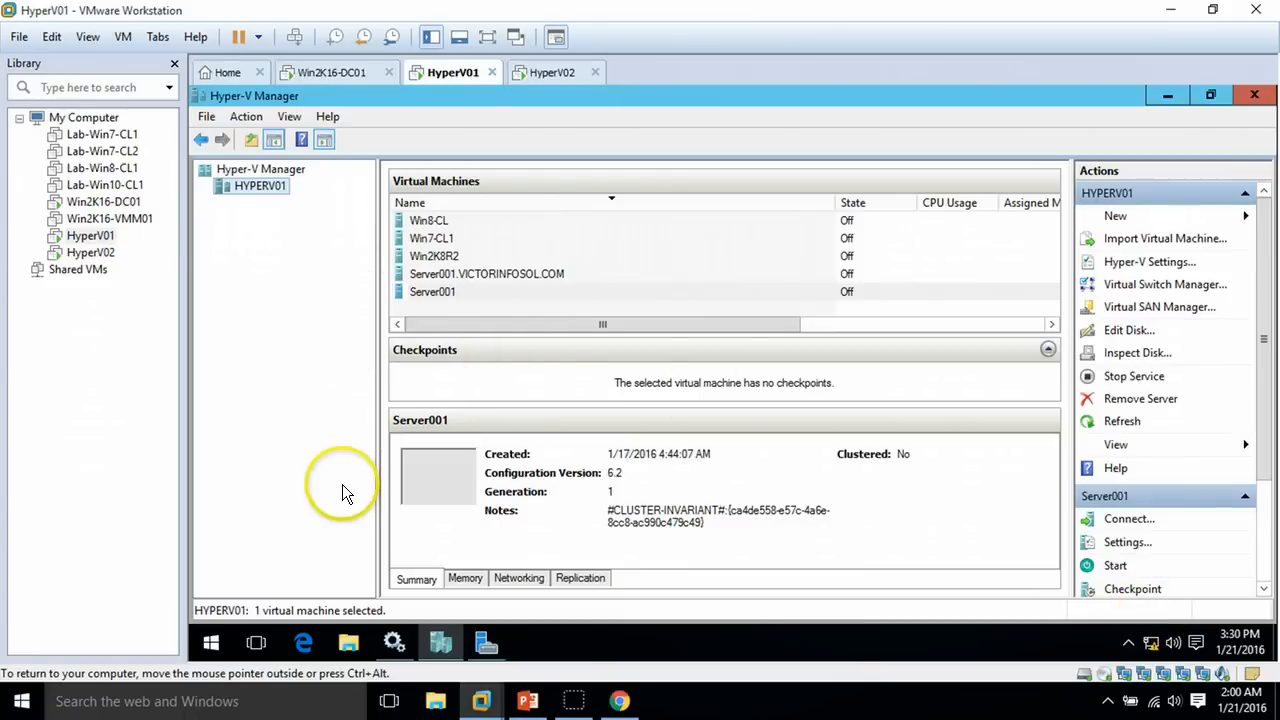
left_click(484, 641)
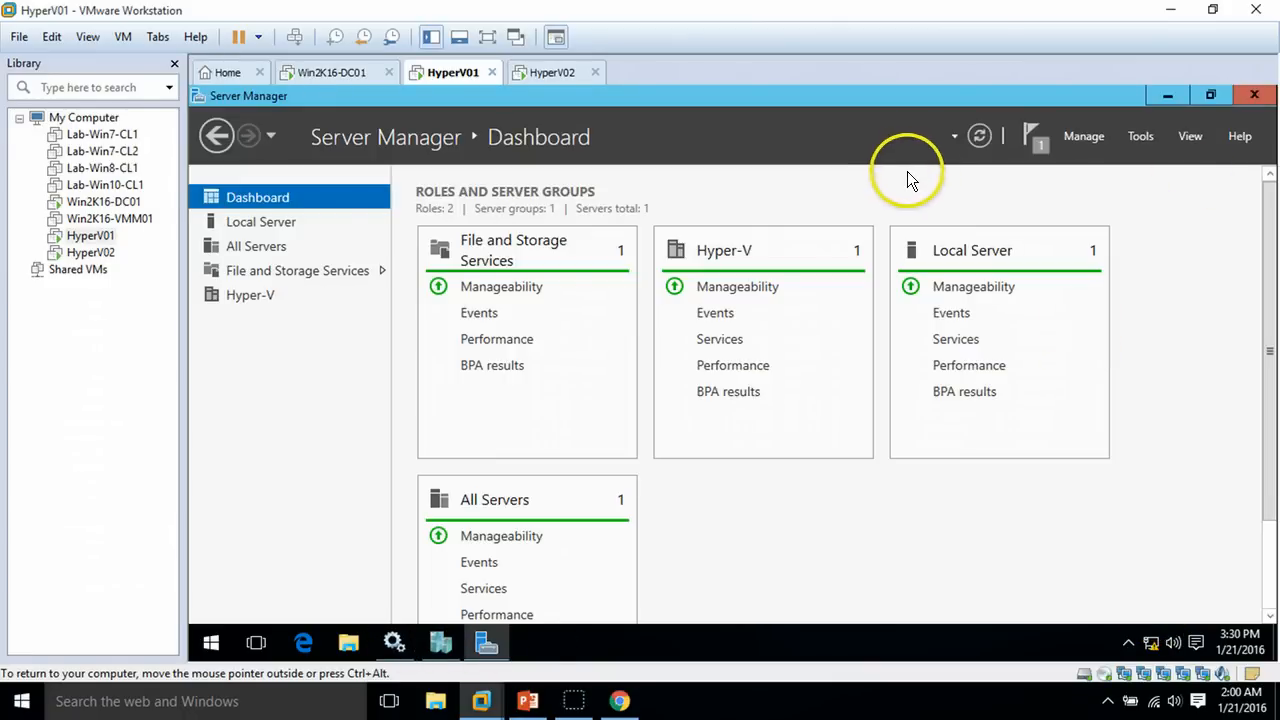
left_click(545, 74)
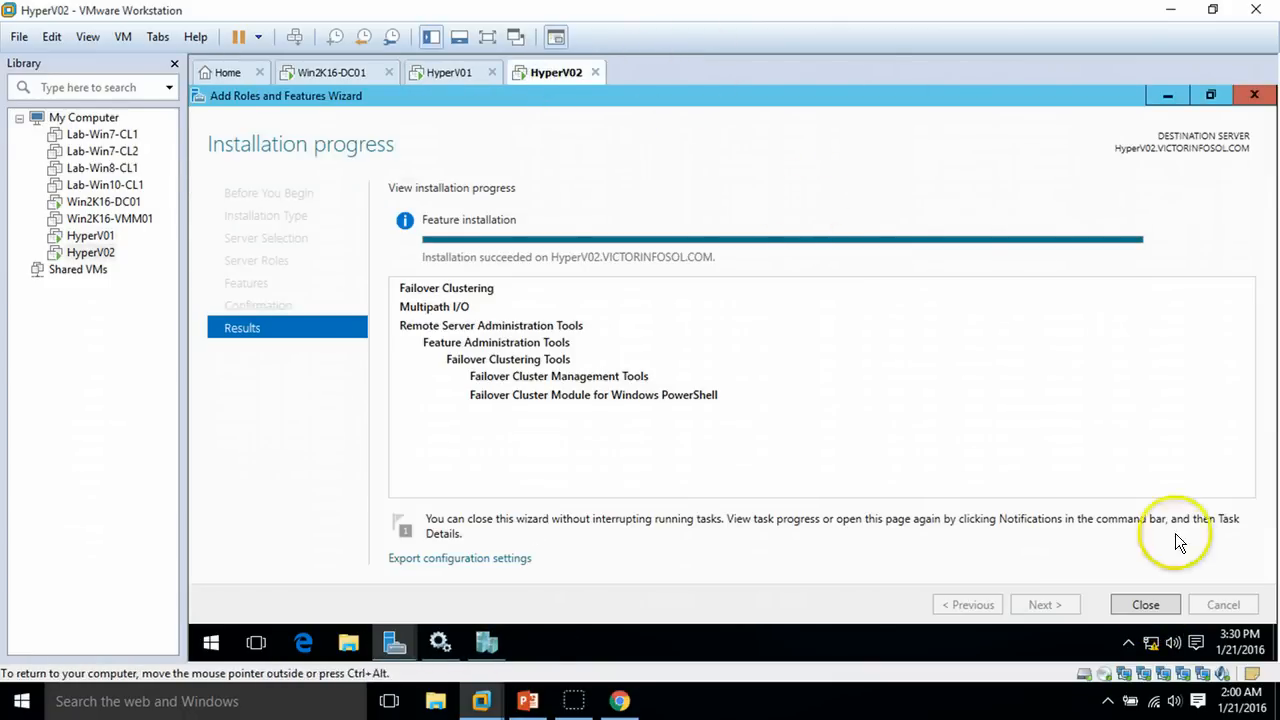
left_click(1148, 604)
left_click(486, 641)
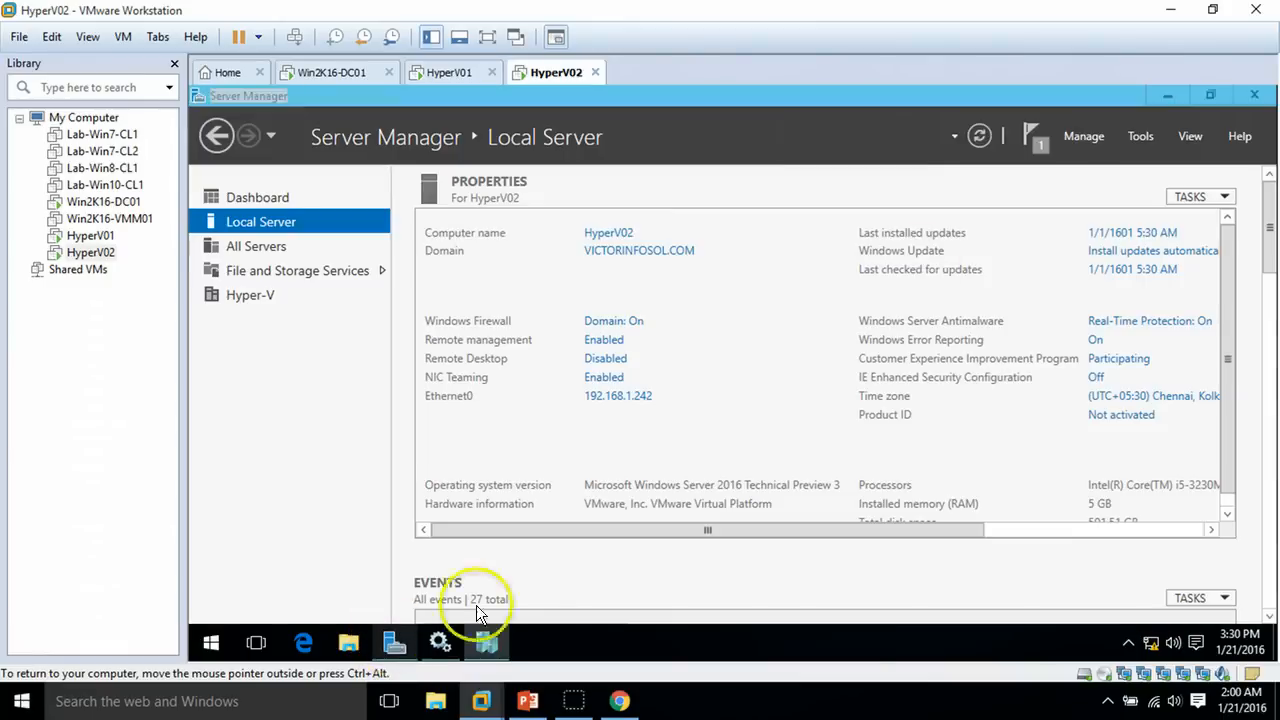
left_click(450, 78)
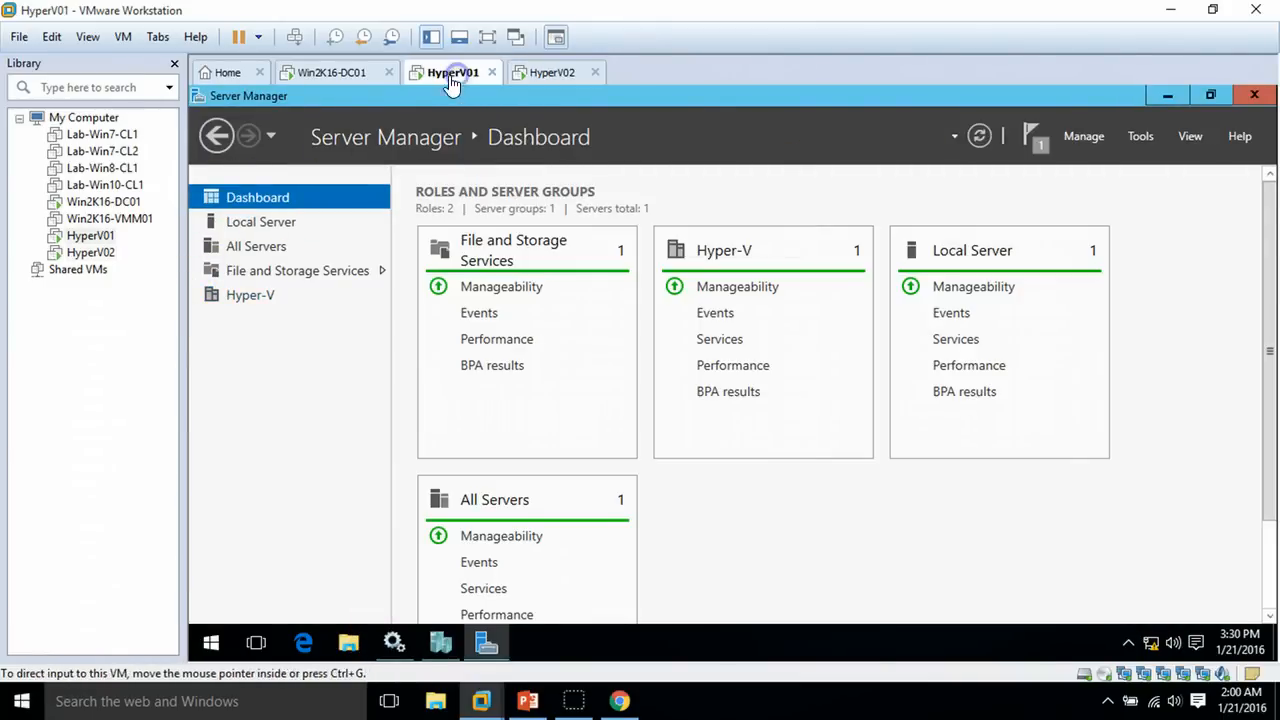
left_click(340, 76)
left_click(455, 76)
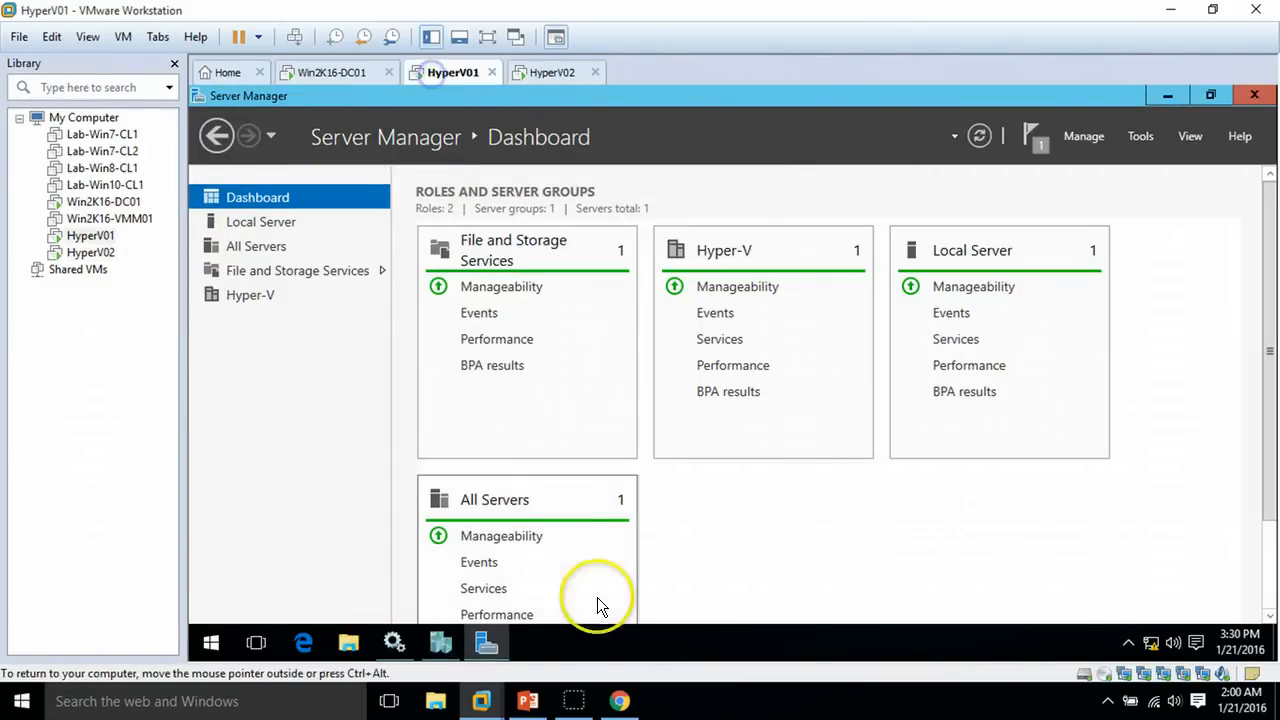
left_click(530, 703)
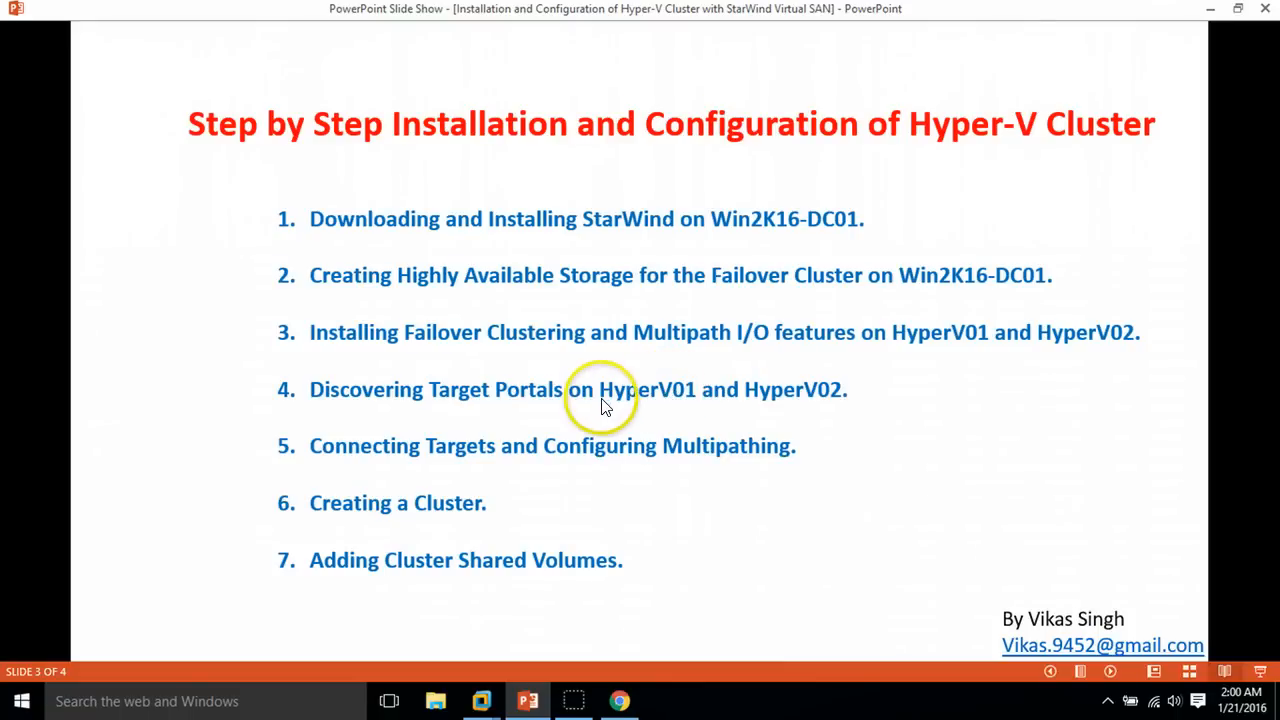
left_click(1210, 10)
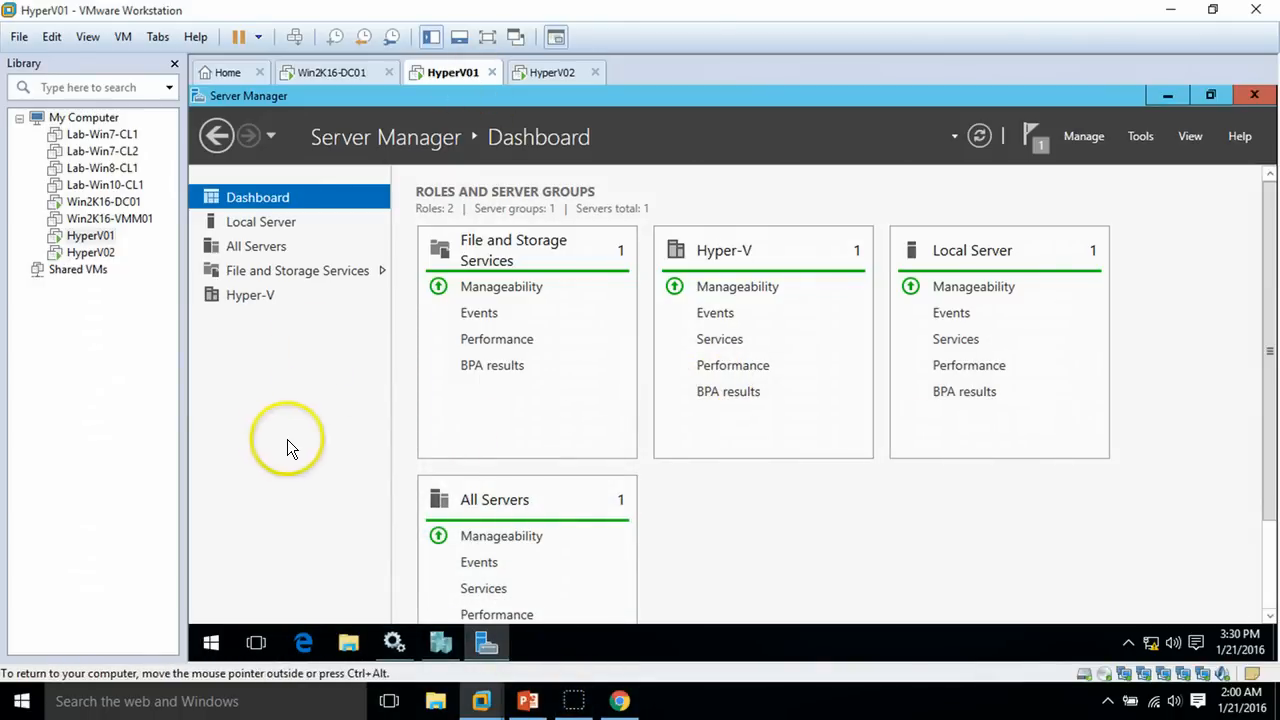
left_click(206, 649)
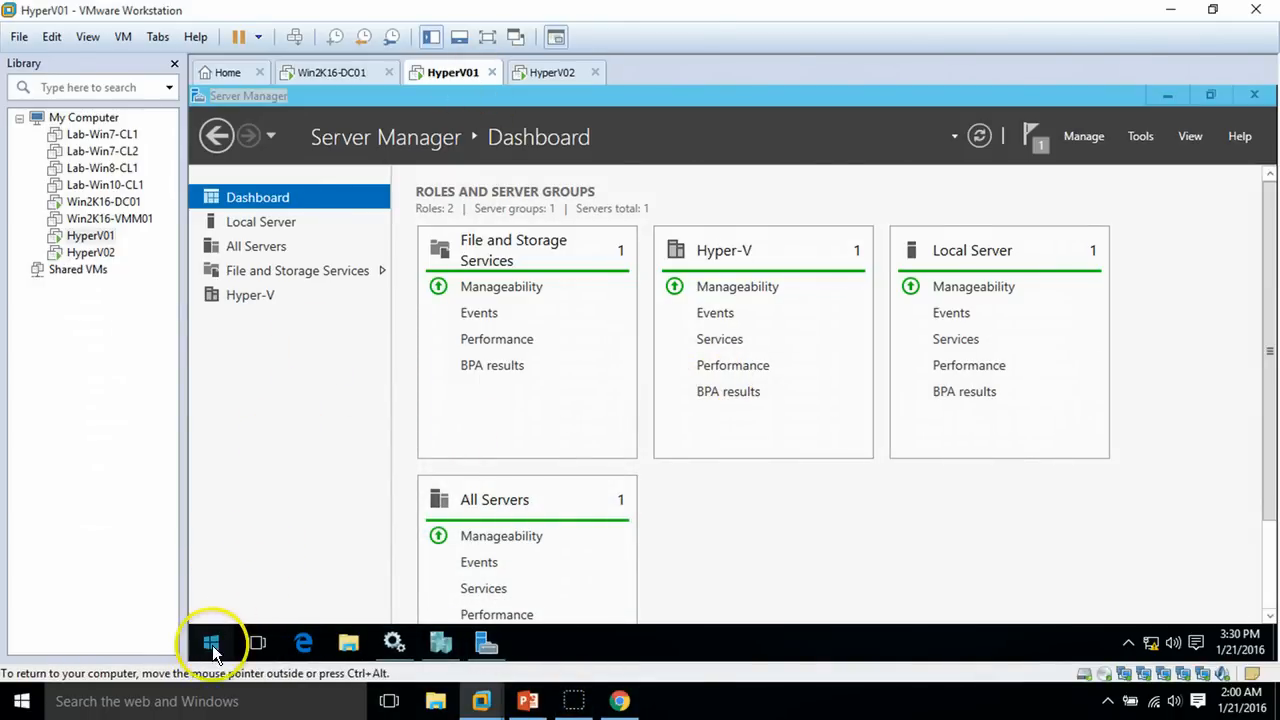
Open Command Prompt from Start search and run iscsicpl to bring up iSCSI Initiator Properties
left_click(213, 650)
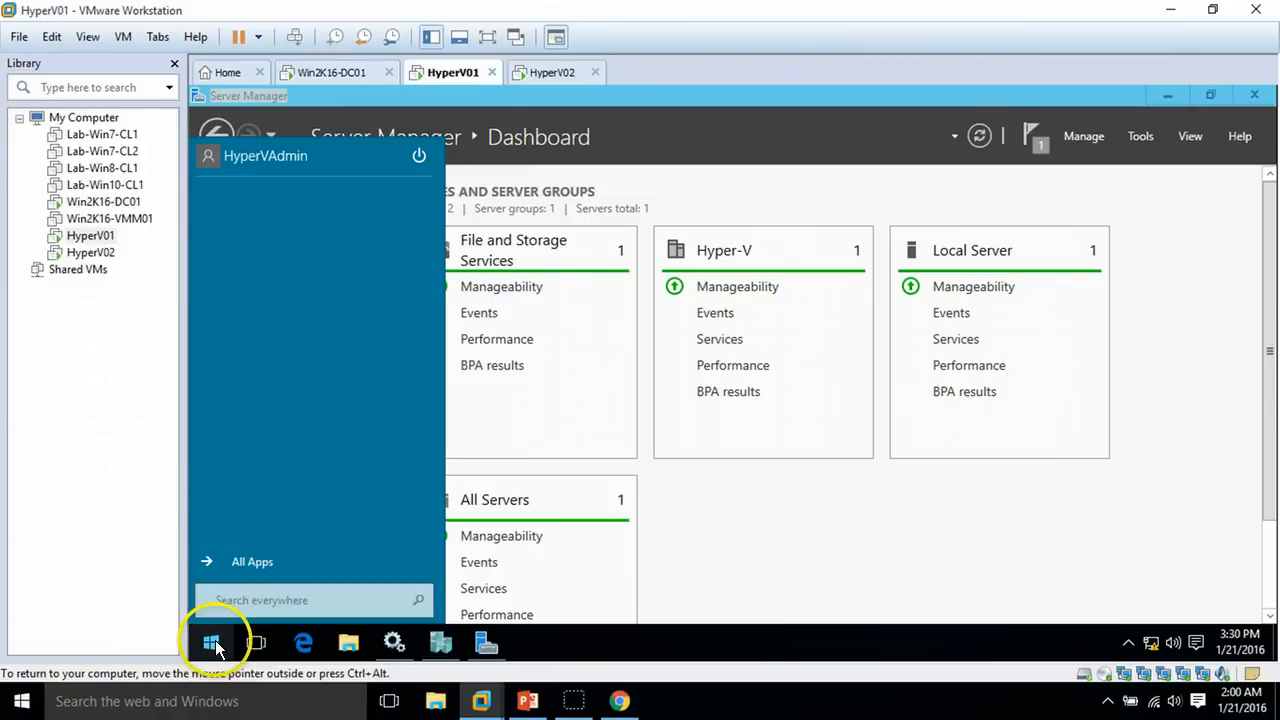
left_click(258, 604)
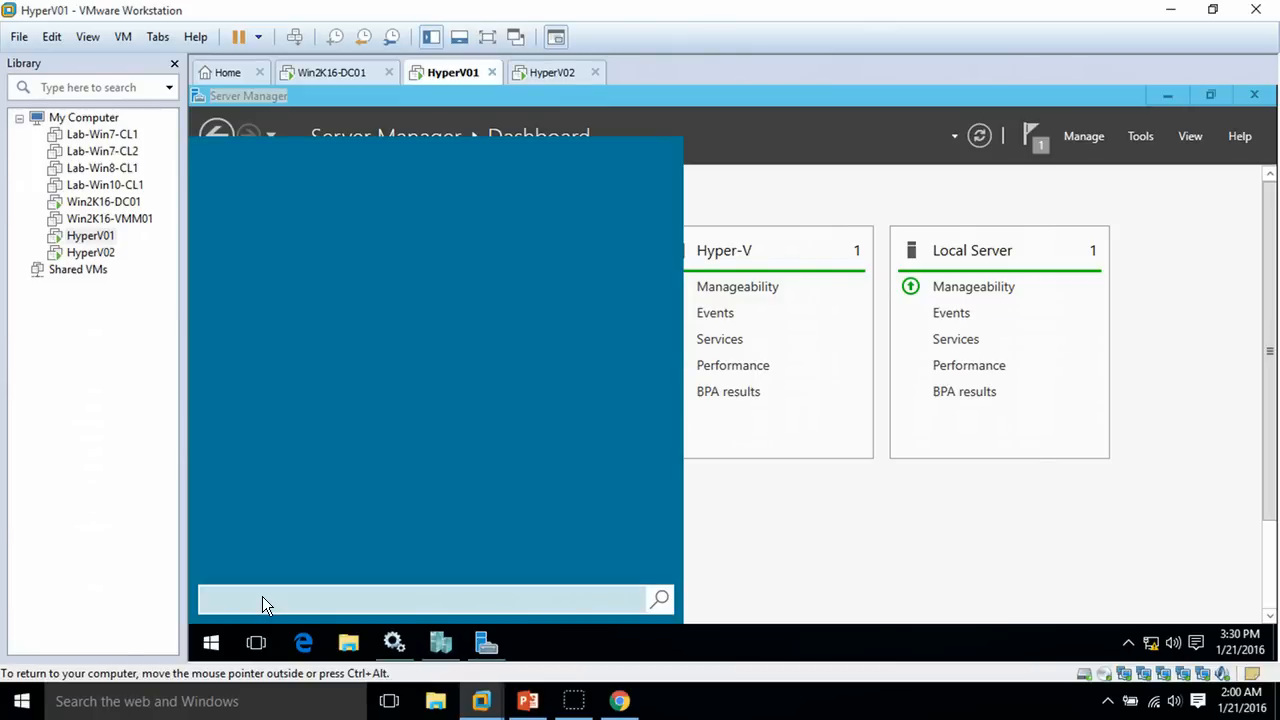
type("cmd")
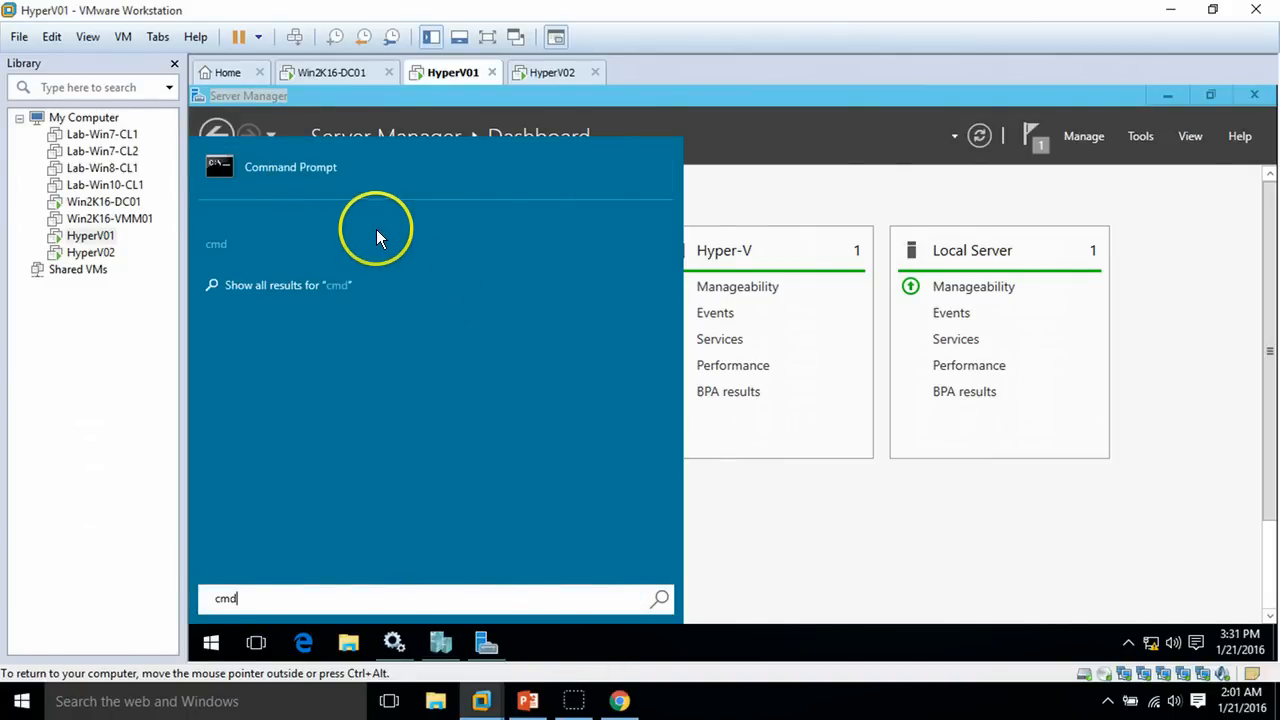
left_click(287, 170)
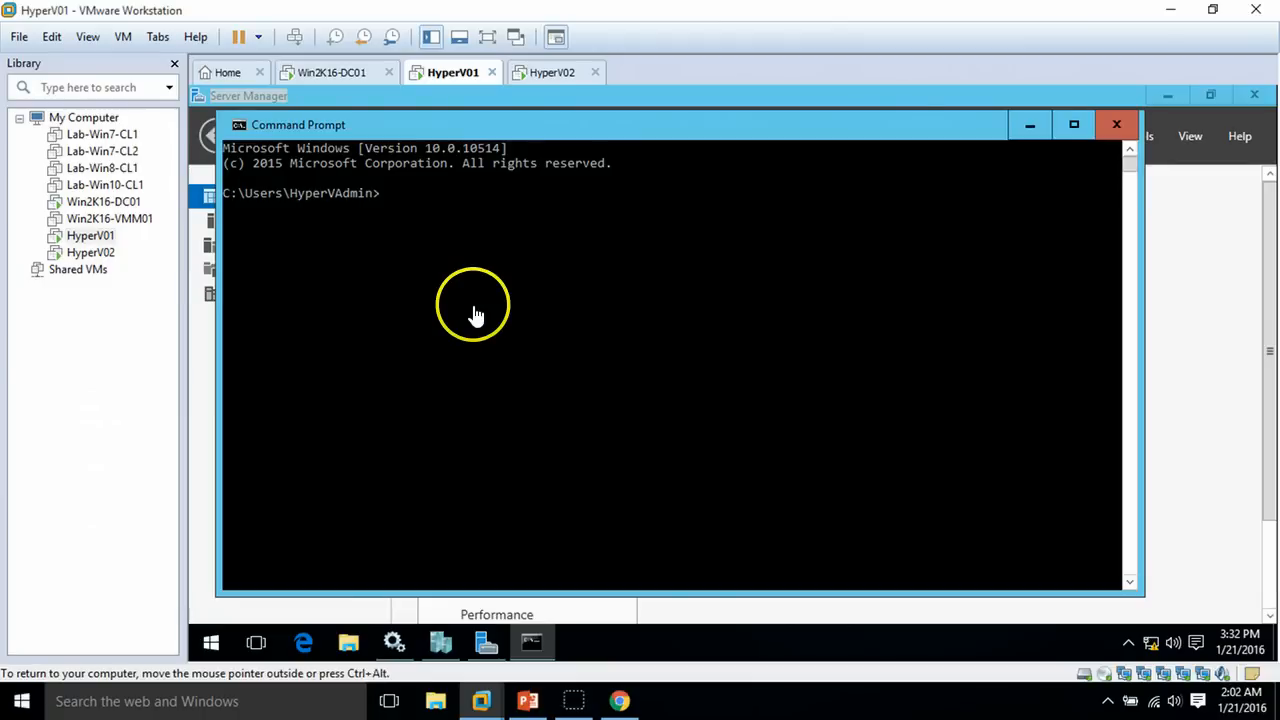
left_click(474, 311)
type("iscsicpl")
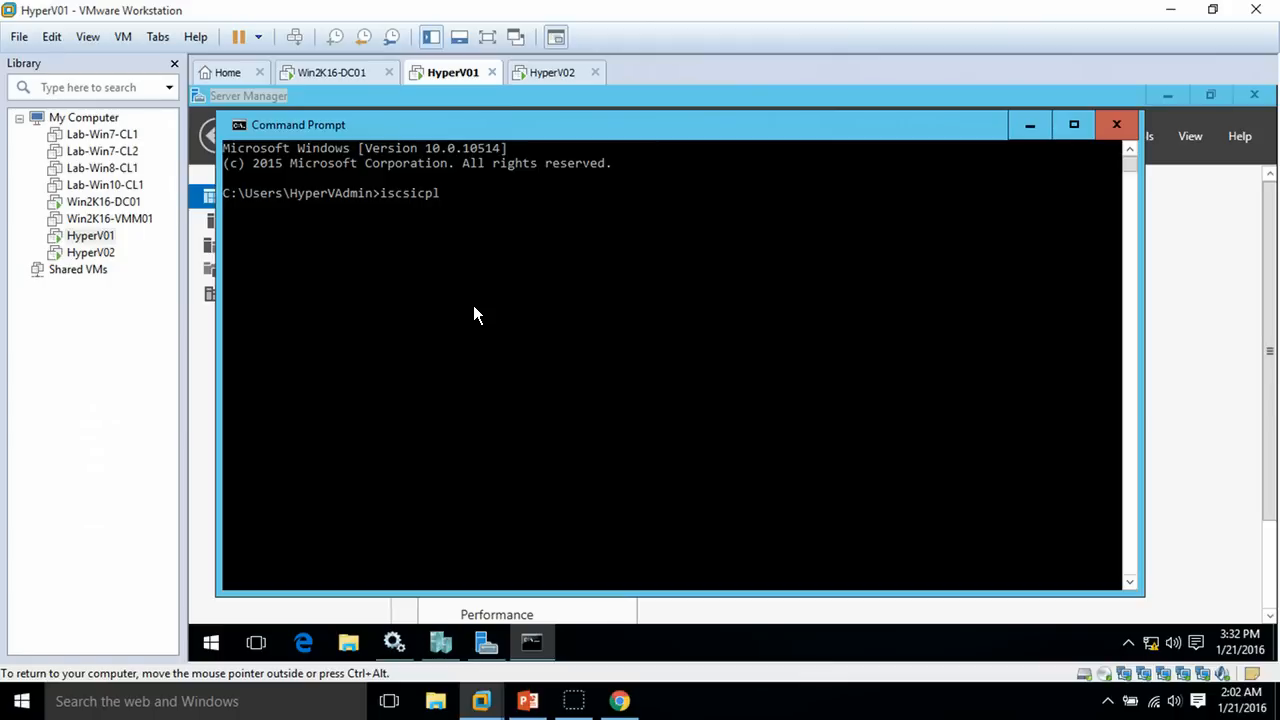
key("Return")
left_click(507, 304)
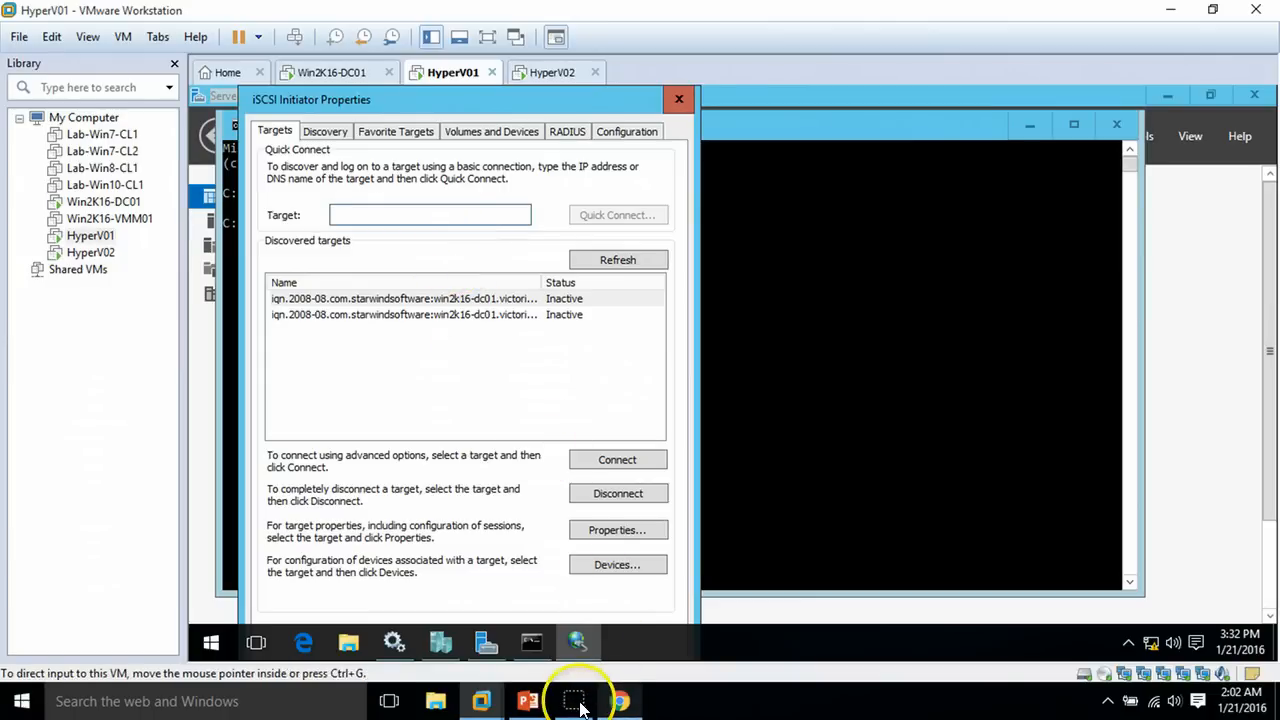
Add target portal 192.168.1.254 via Microsoft iSCSI Initiator adapter with initiator IP 192.168.1.241
left_click(370, 131)
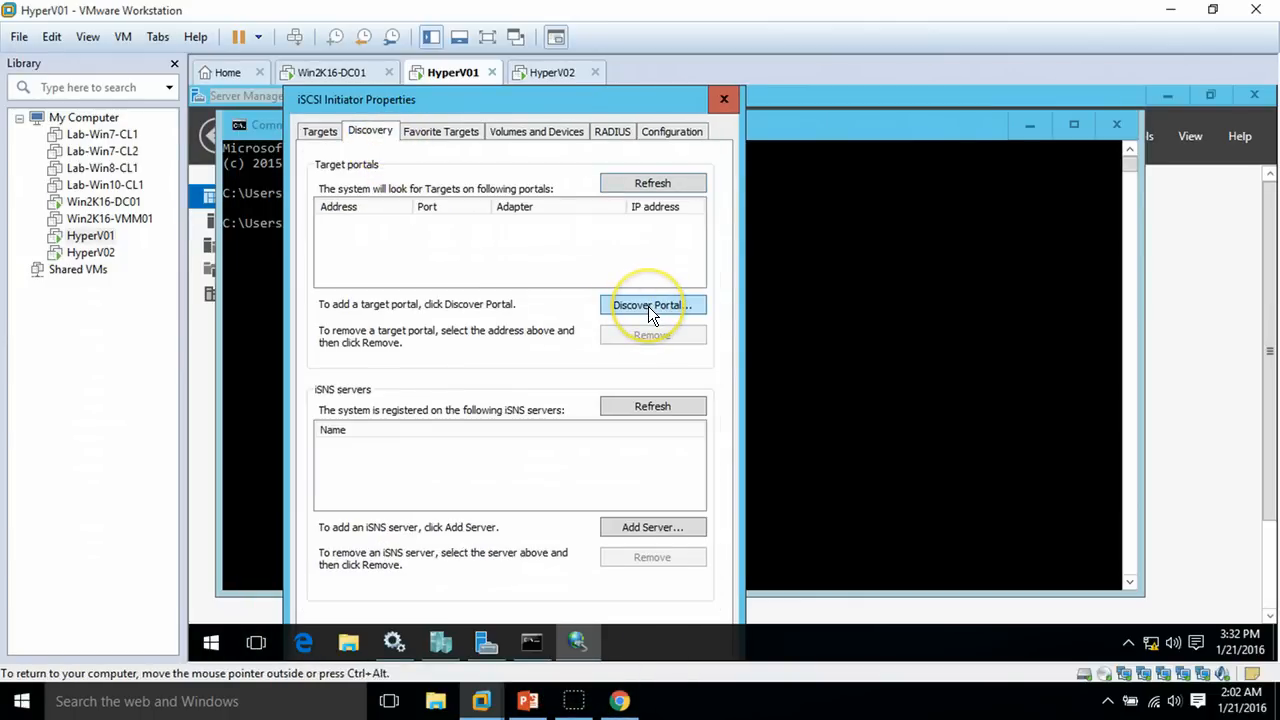
left_click(648, 306)
left_click(330, 316)
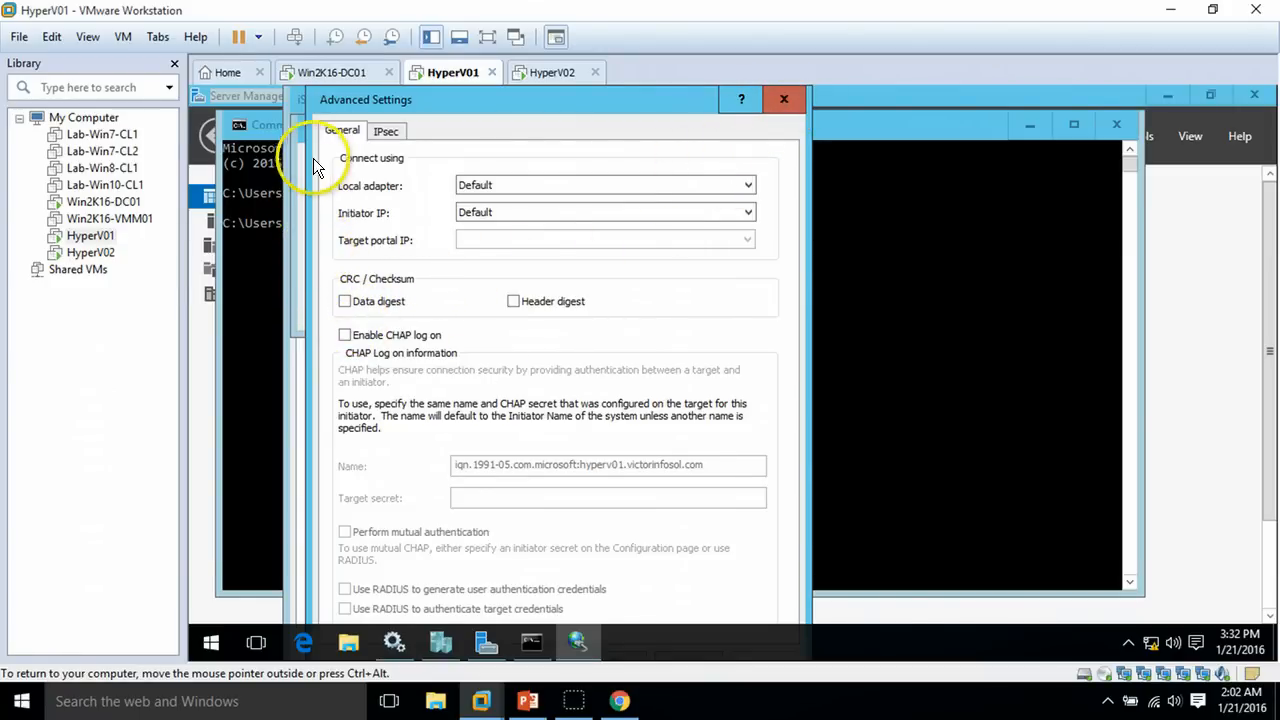
left_click_drag(490, 110, 528, 372)
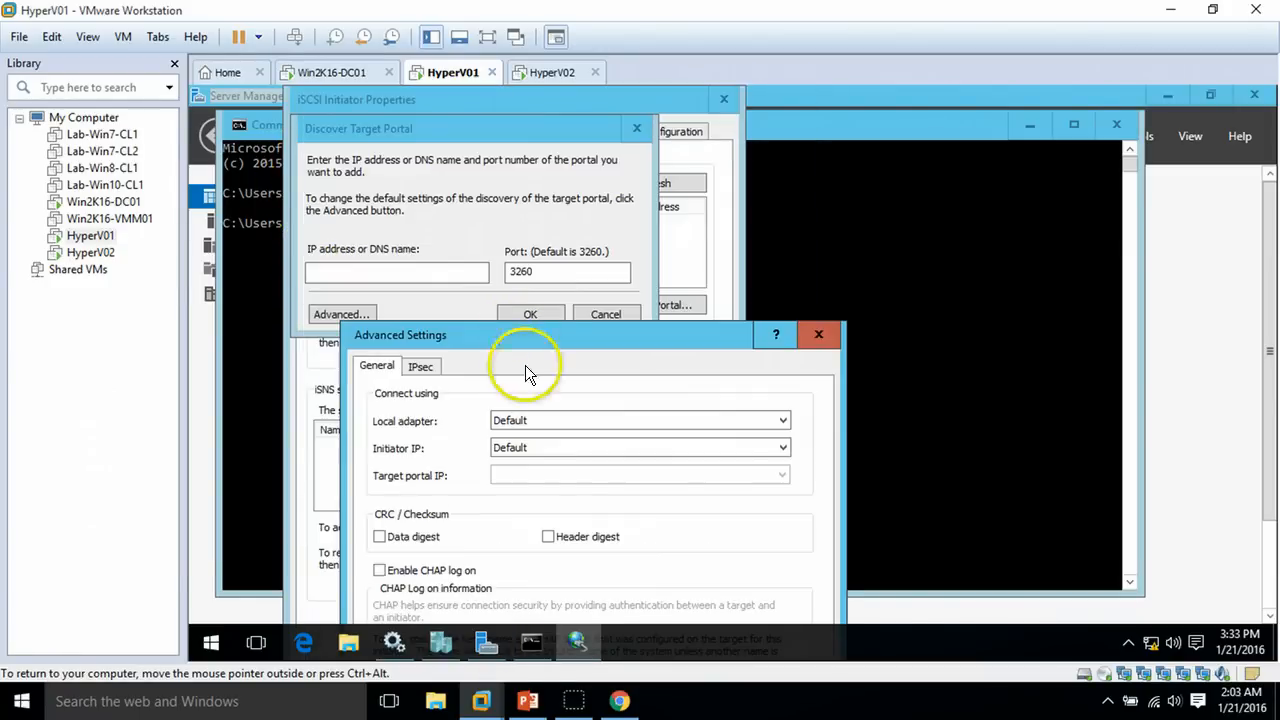
left_click(818, 335)
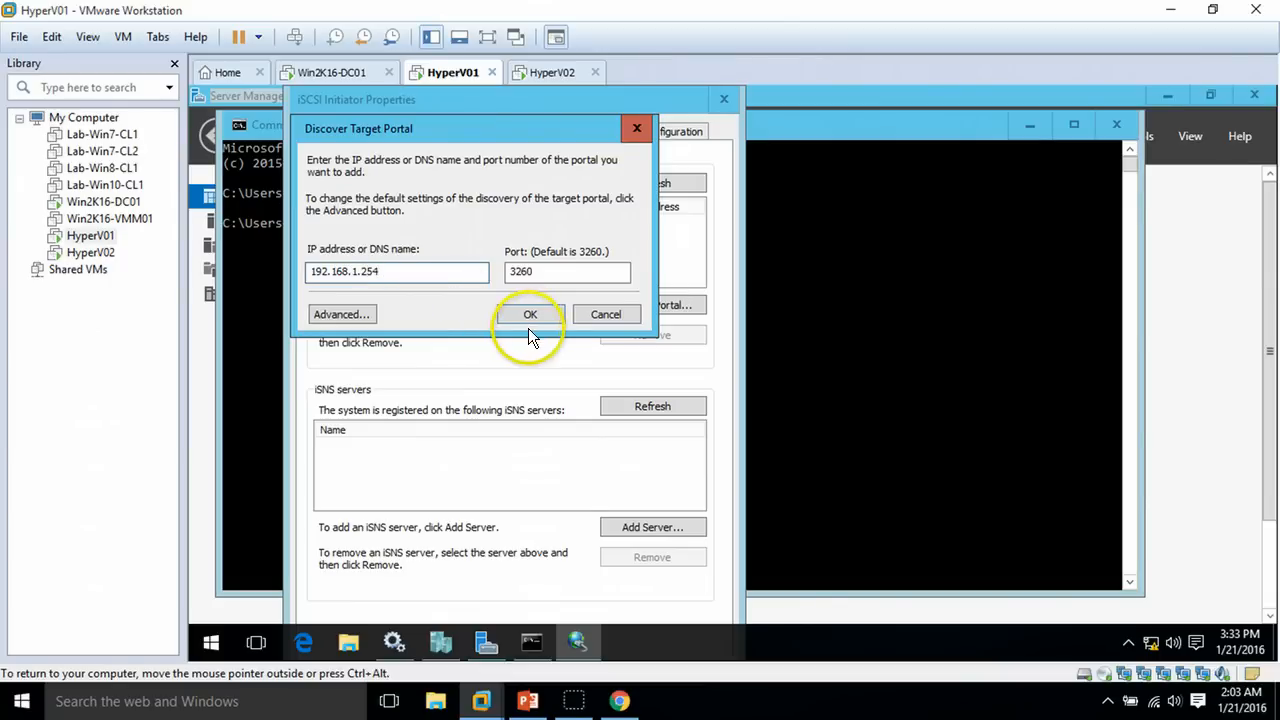
left_click(366, 315)
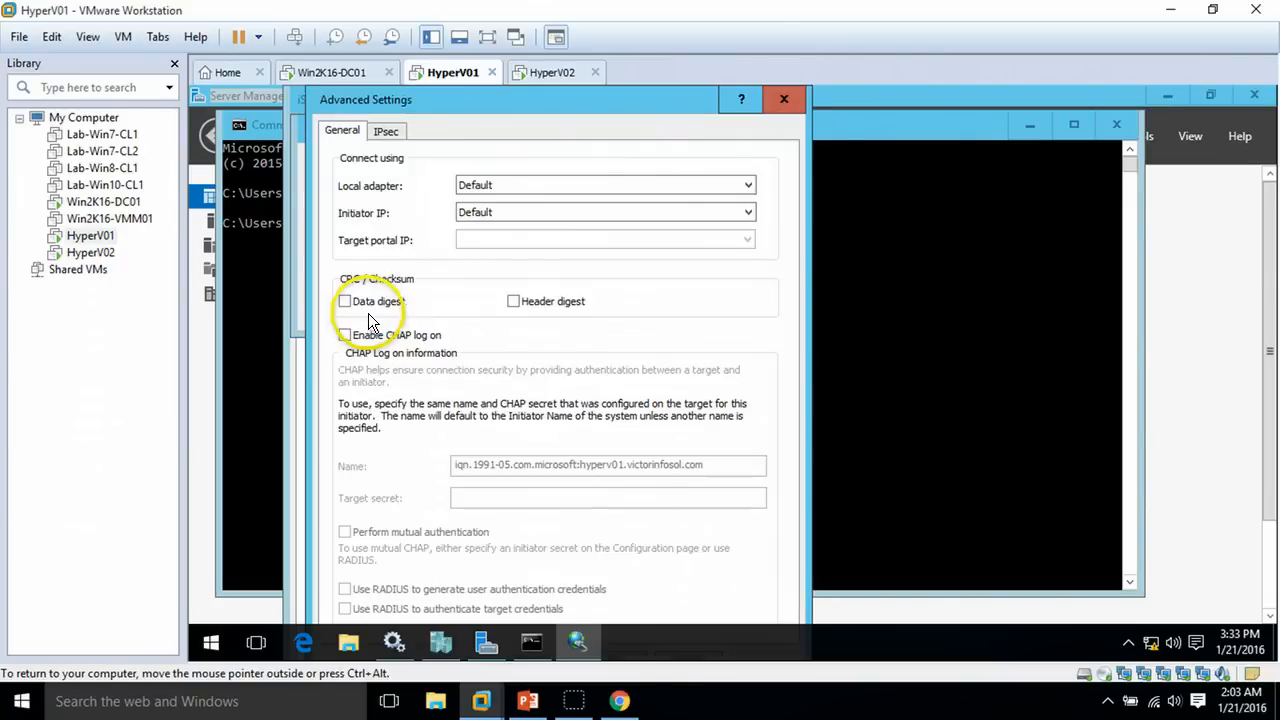
left_click(481, 41)
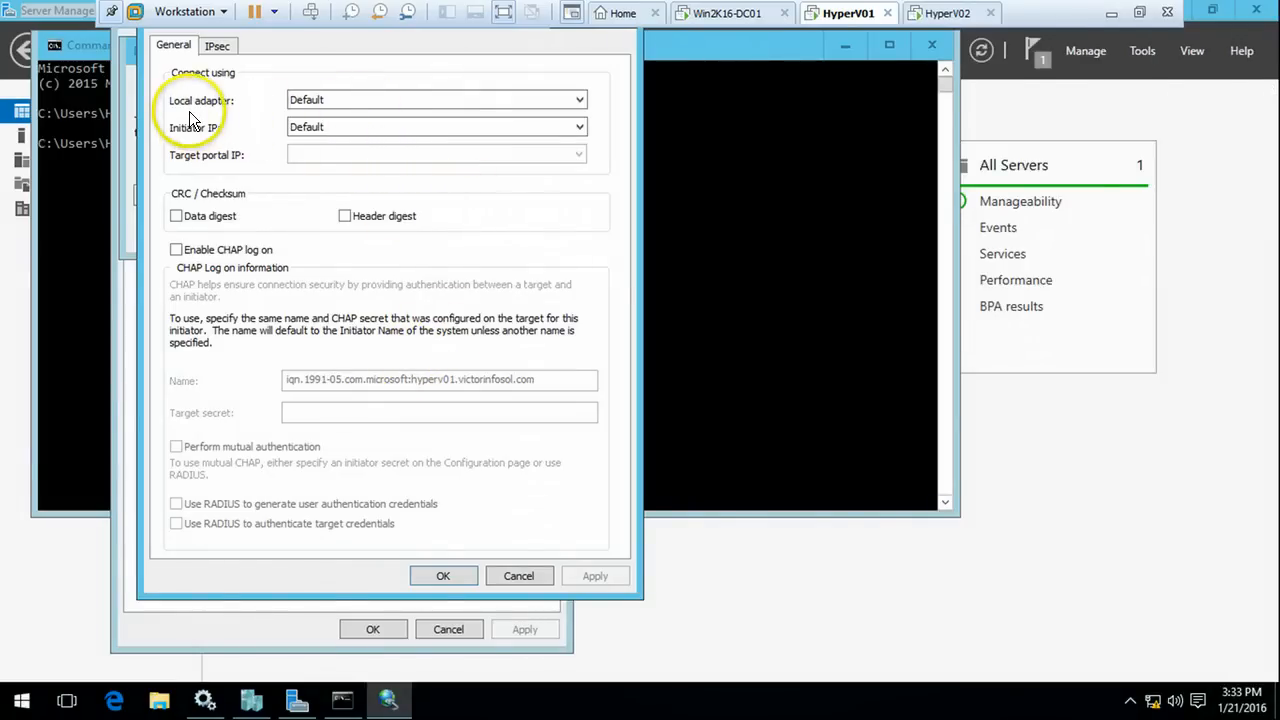
left_click(333, 103)
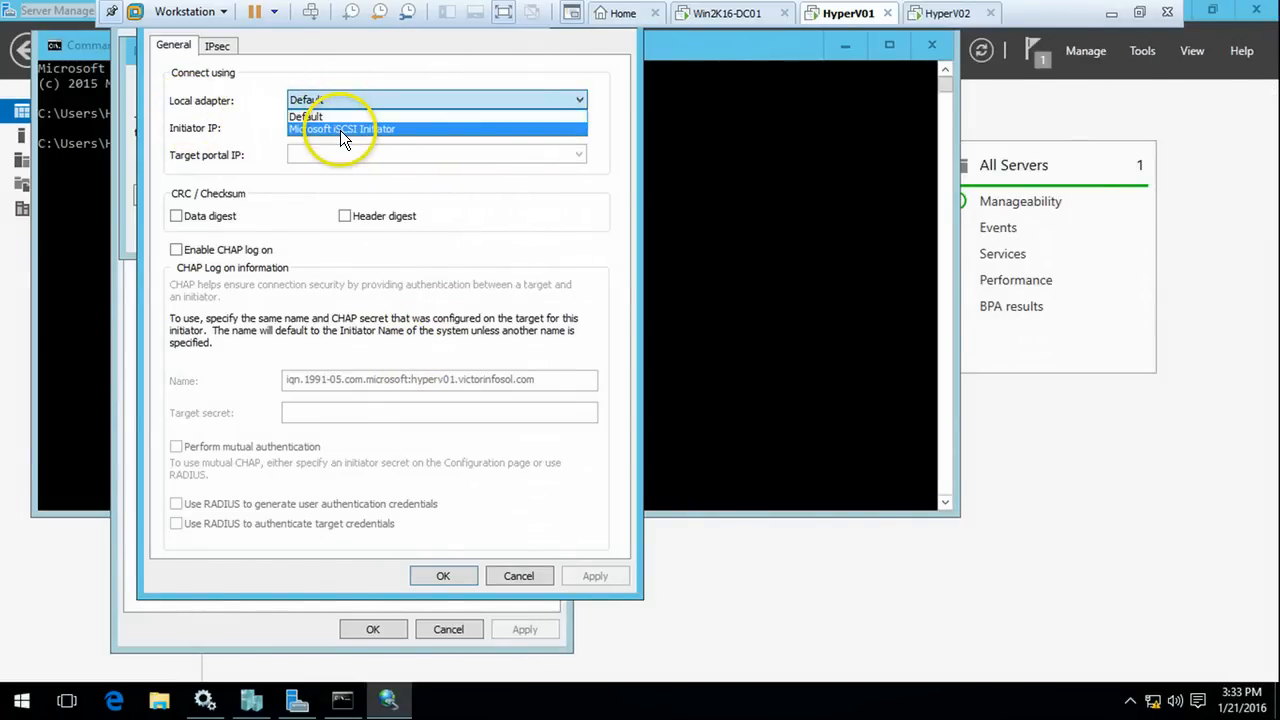
left_click(340, 130)
left_click(341, 128)
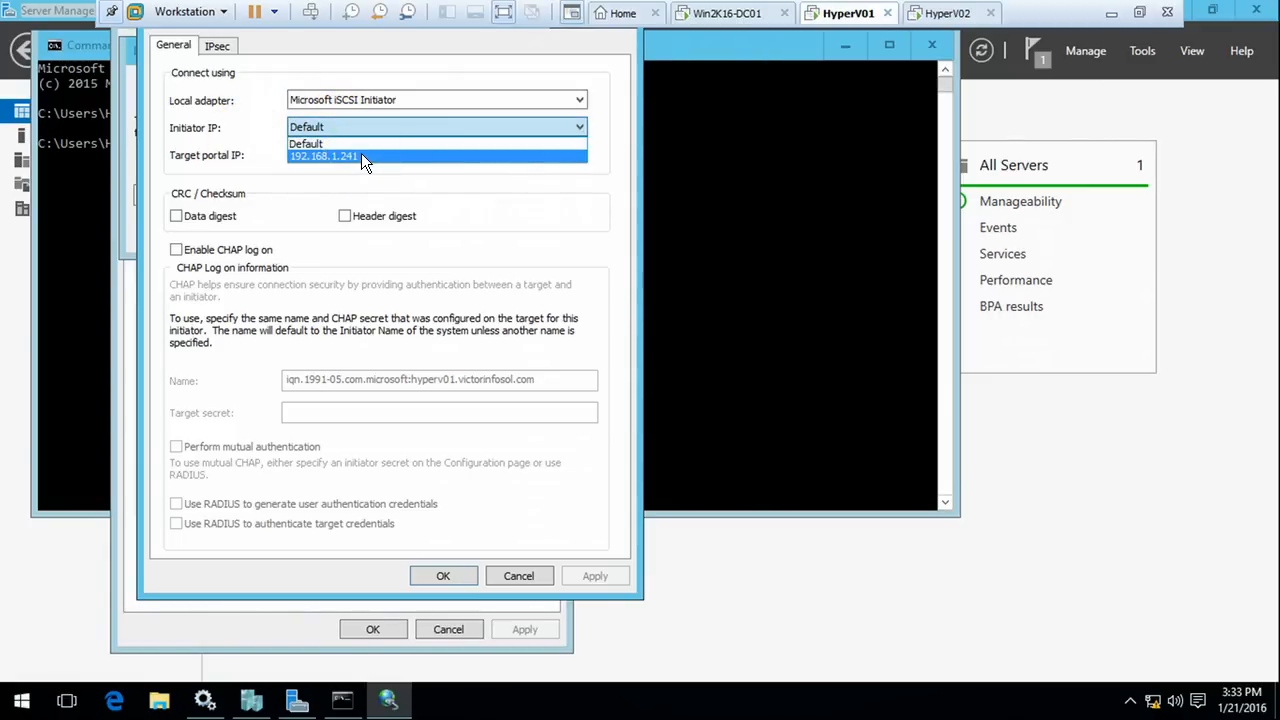
left_click(362, 156)
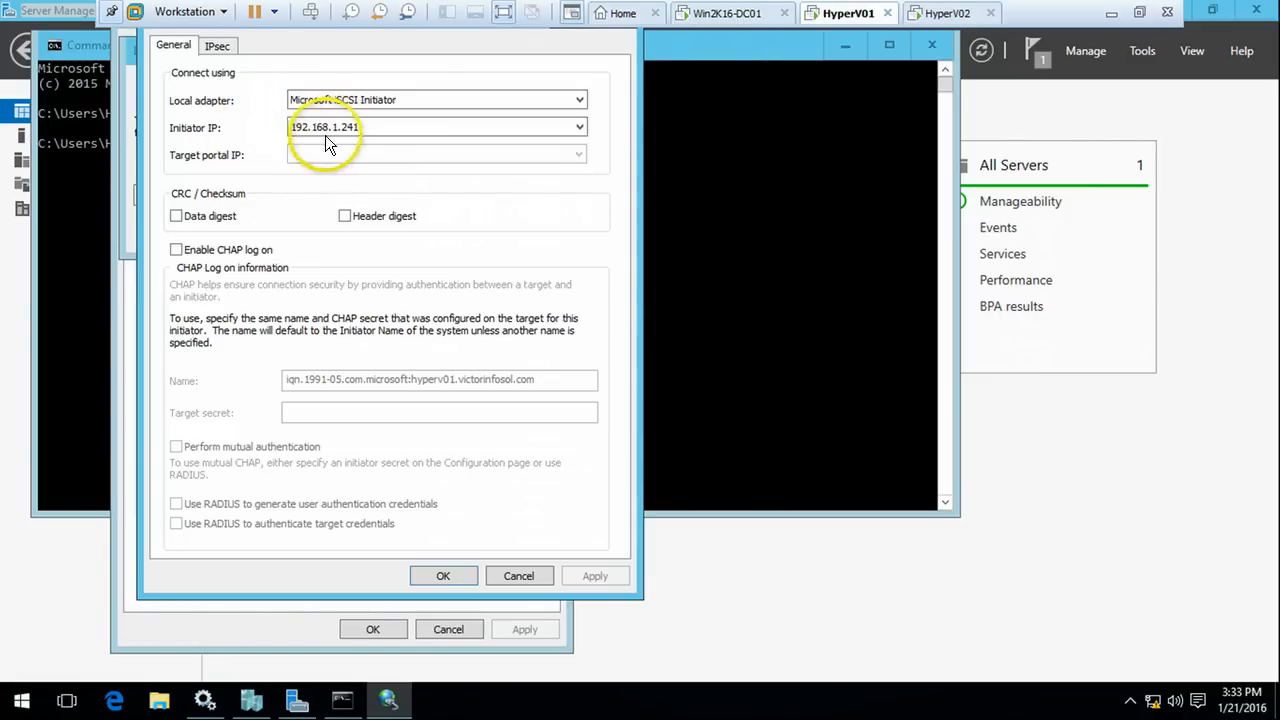
left_click(442, 578)
left_click(372, 236)
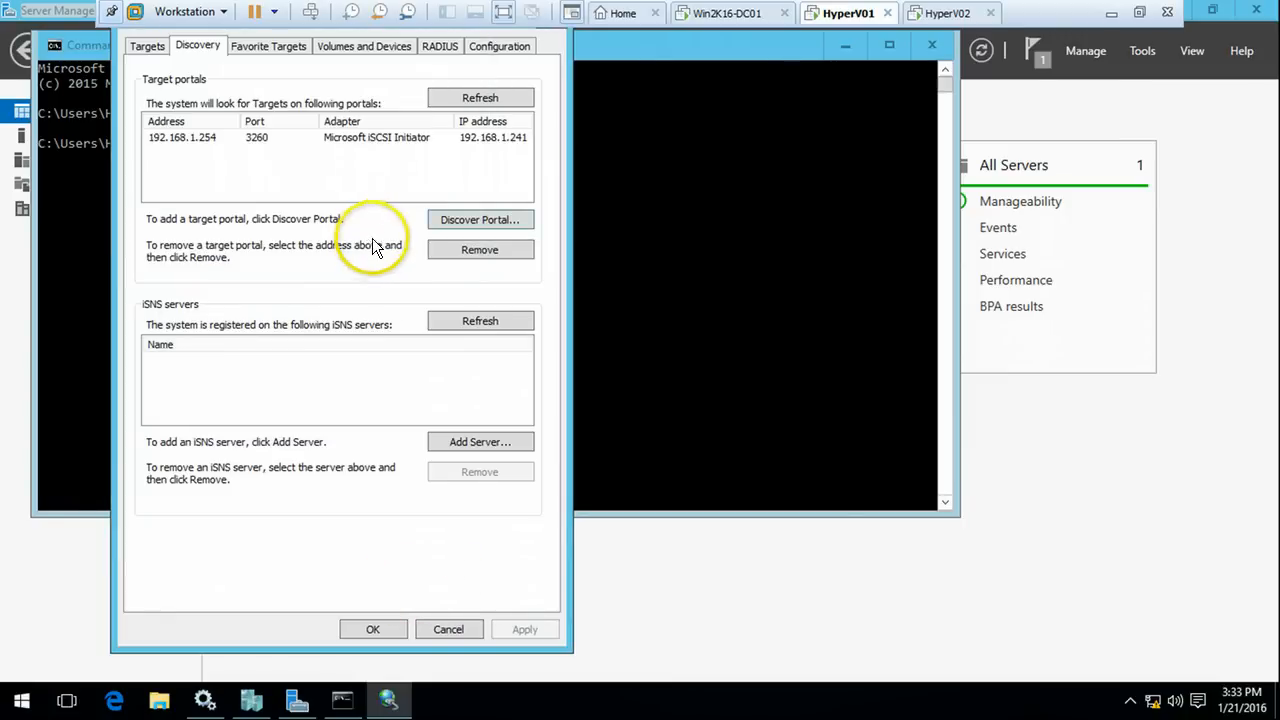
Review the discovered disk01 and disk02 targets with full names shown, then move to HyperV02's Command Prompt
left_click(339, 138)
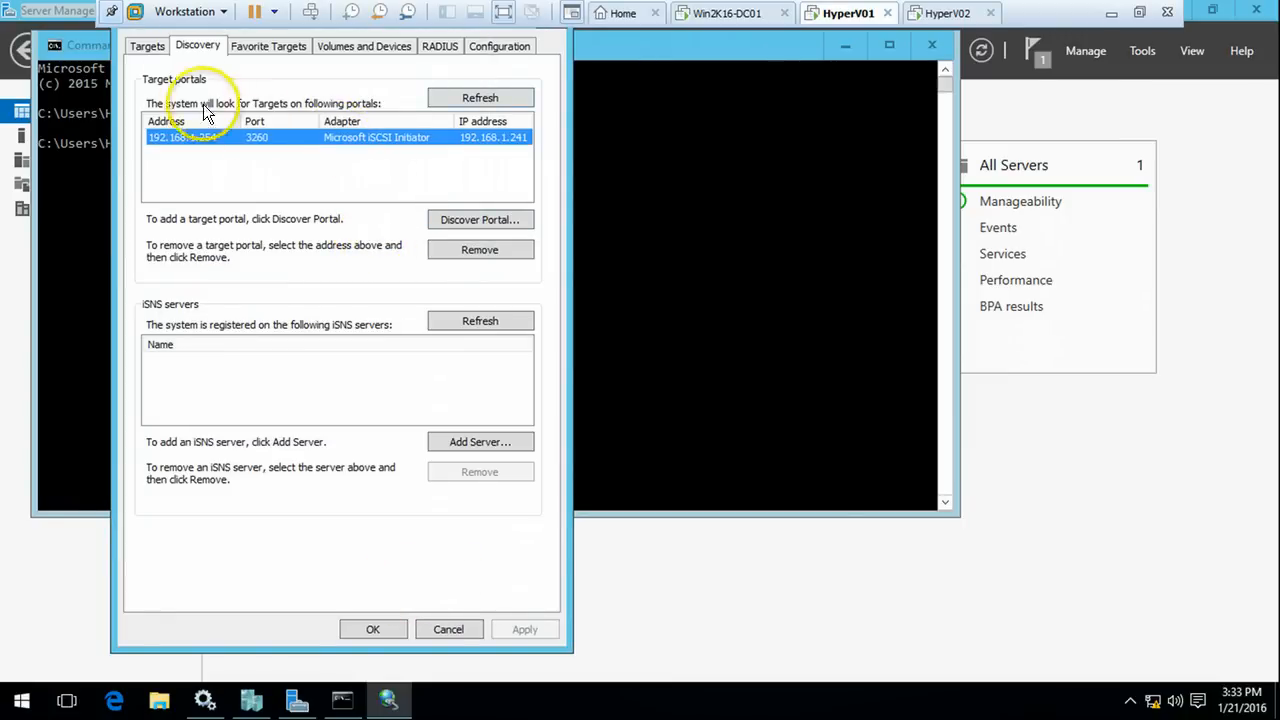
left_click(152, 50)
left_click(320, 214)
left_click(343, 229)
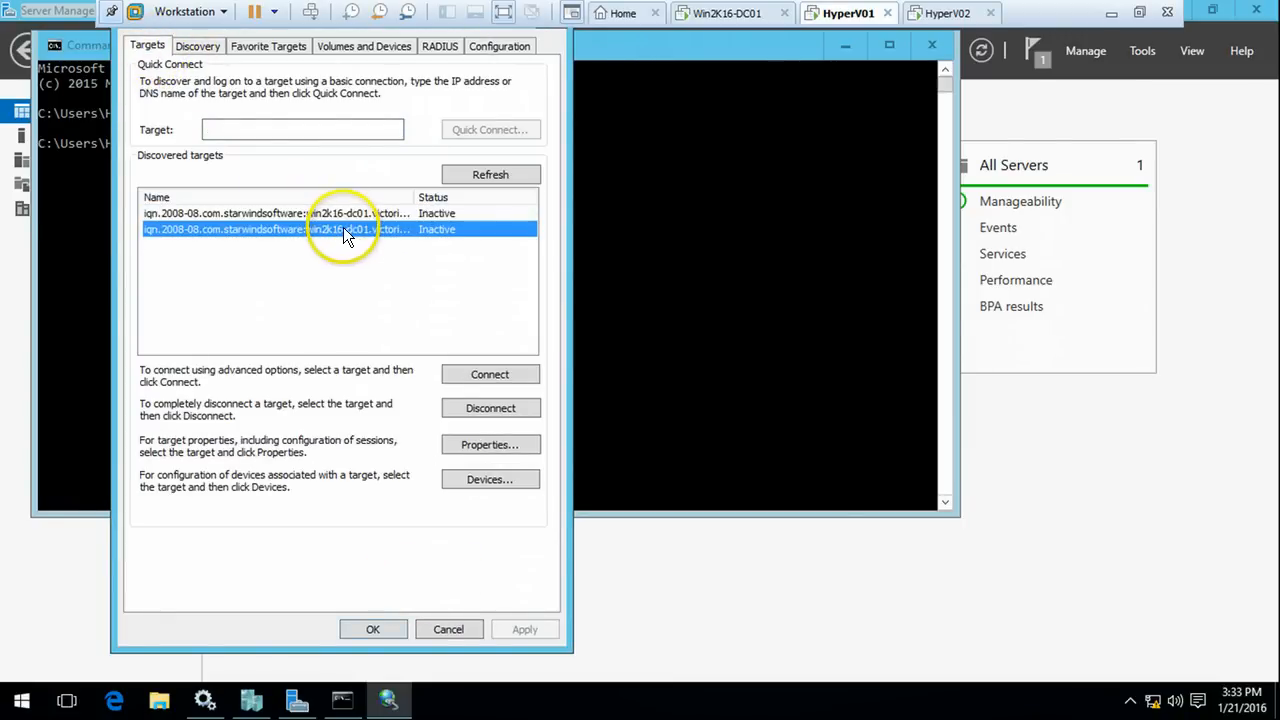
left_click(395, 213)
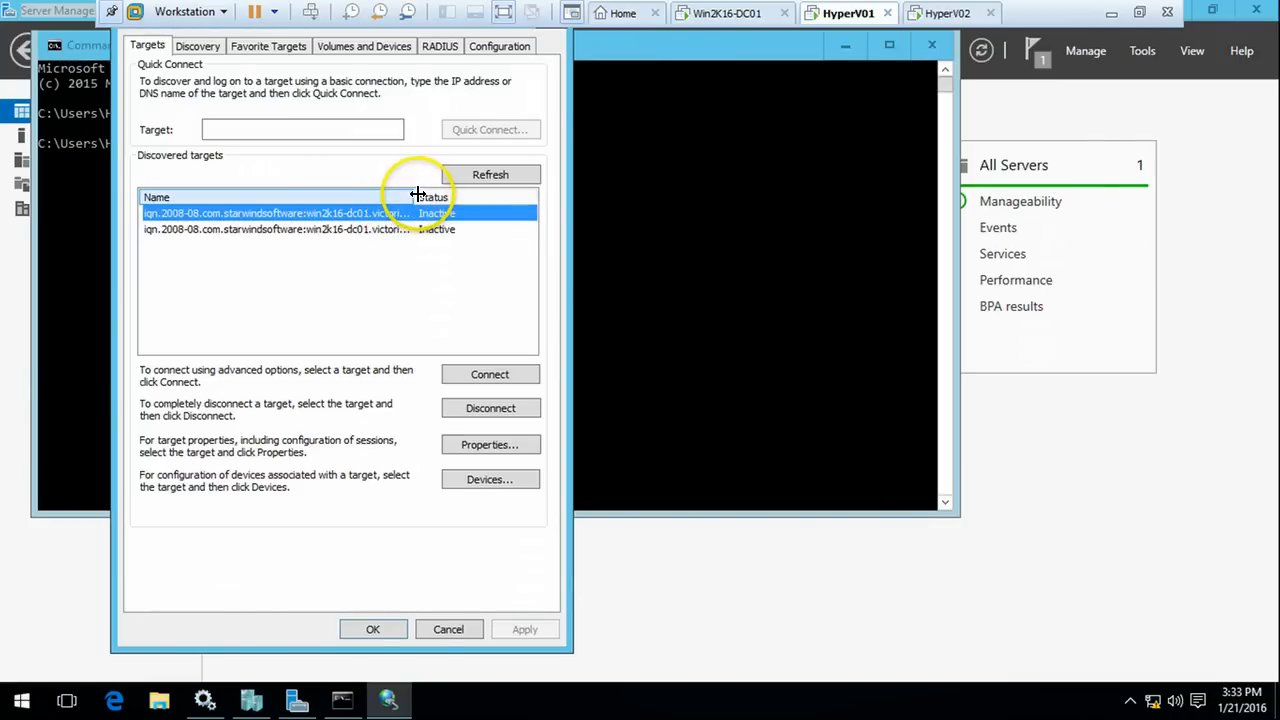
double_click(414, 197)
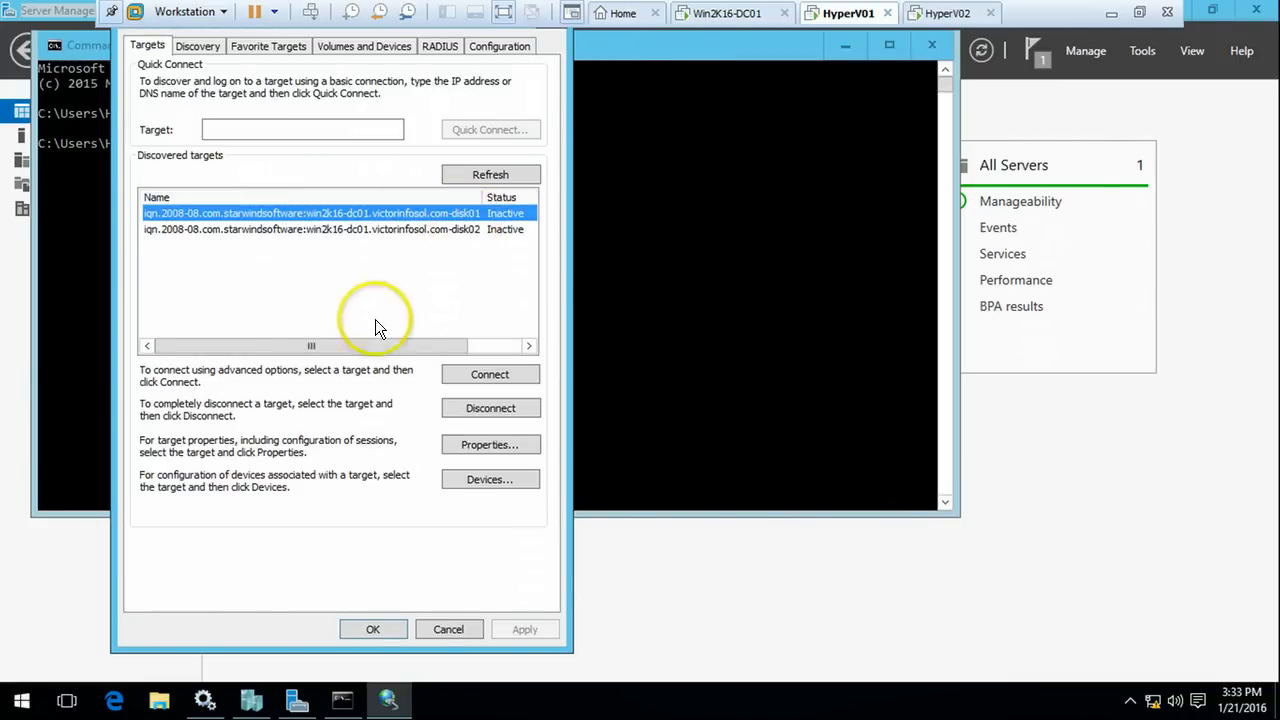
left_click_drag(367, 349, 506, 359)
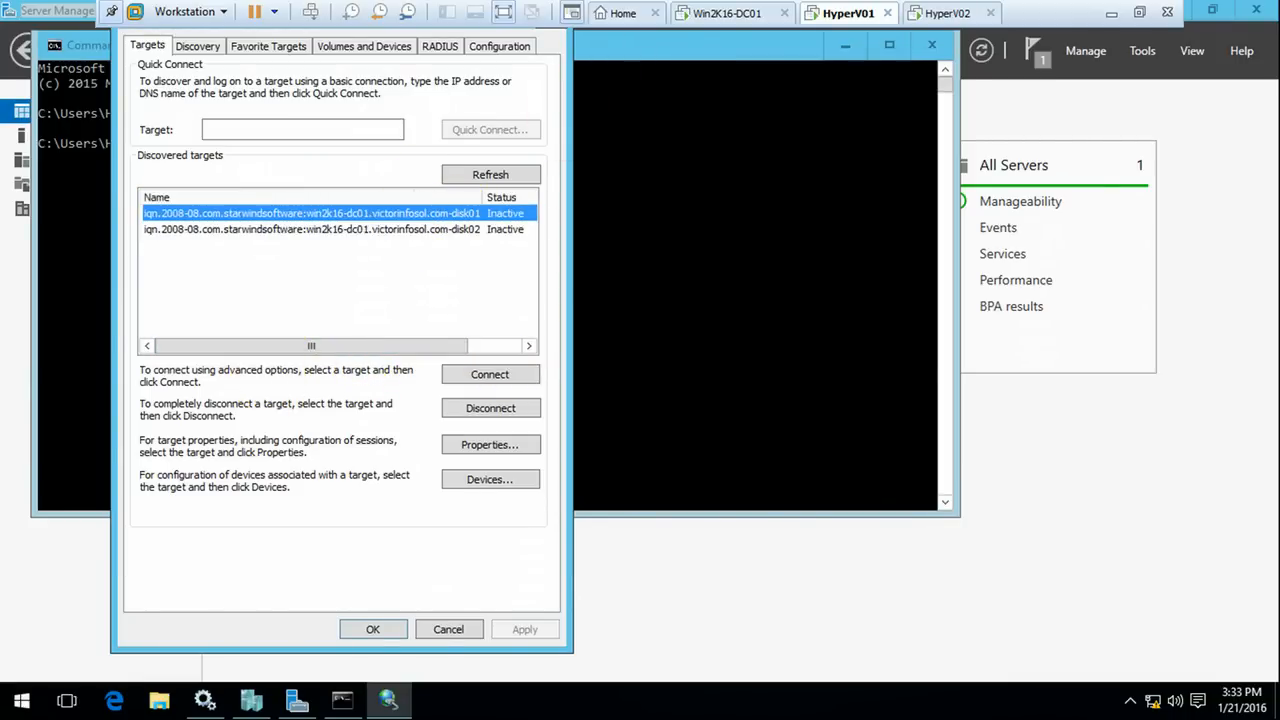
left_click(945, 13)
left_click(607, 294)
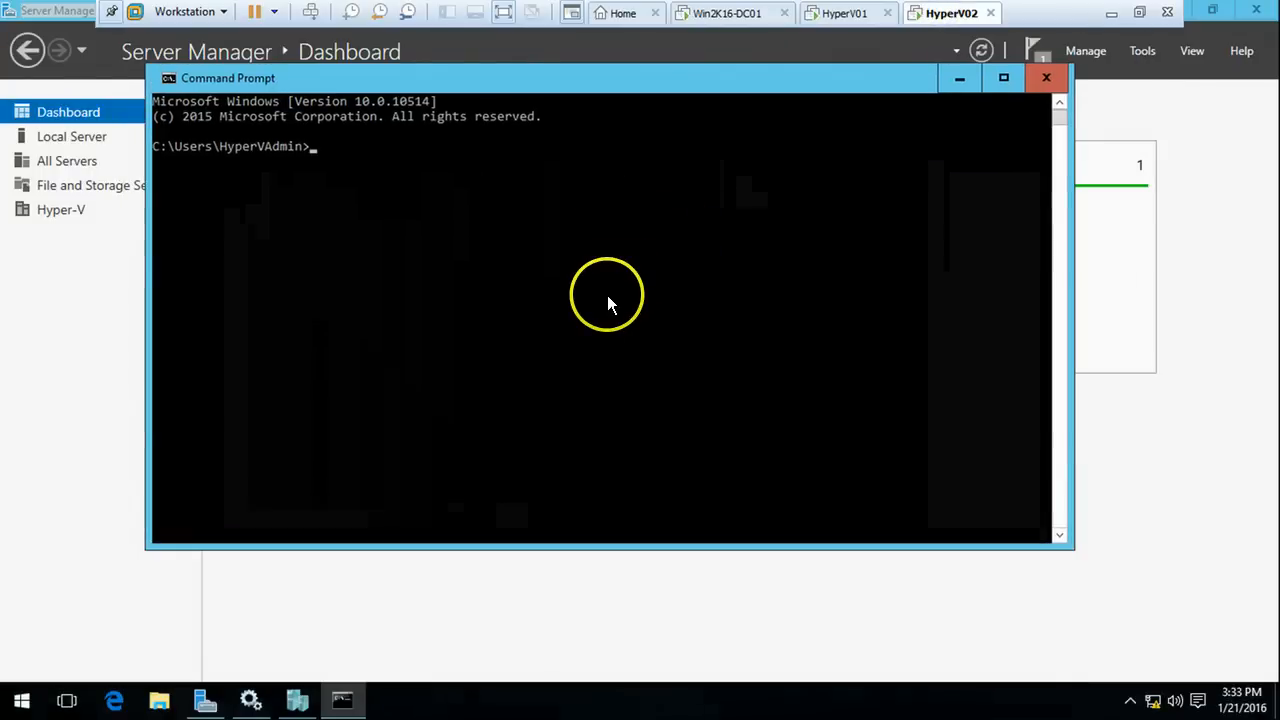
Run iscsicpl on HyperV02 and remove the existing default-adapter 192.168.1.254 target portal
type("i")
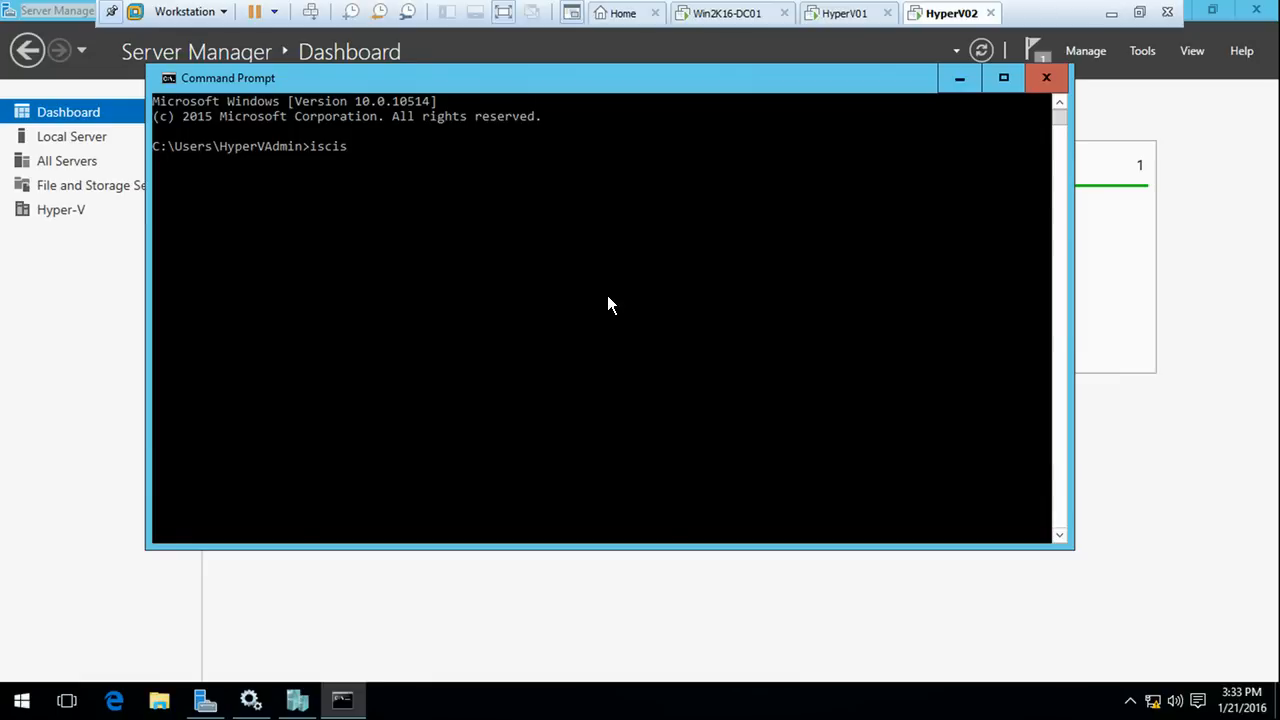
type("scsicpl")
key("Return")
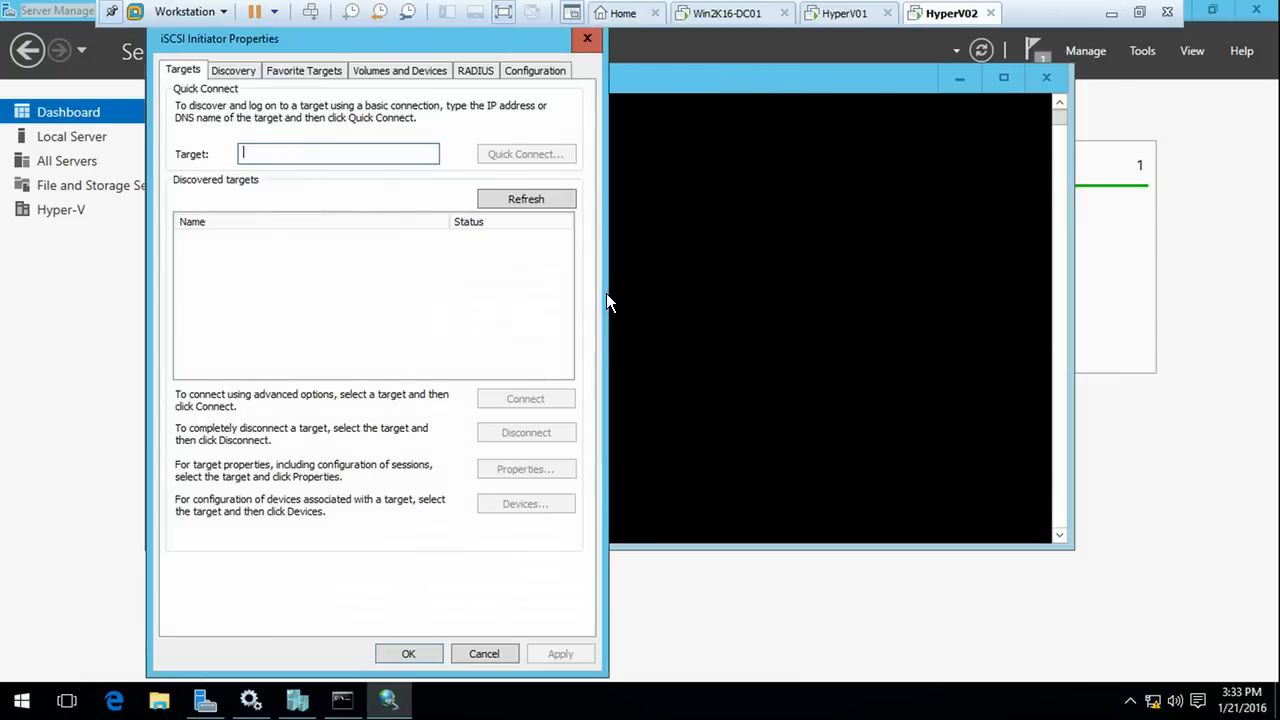
left_click(244, 72)
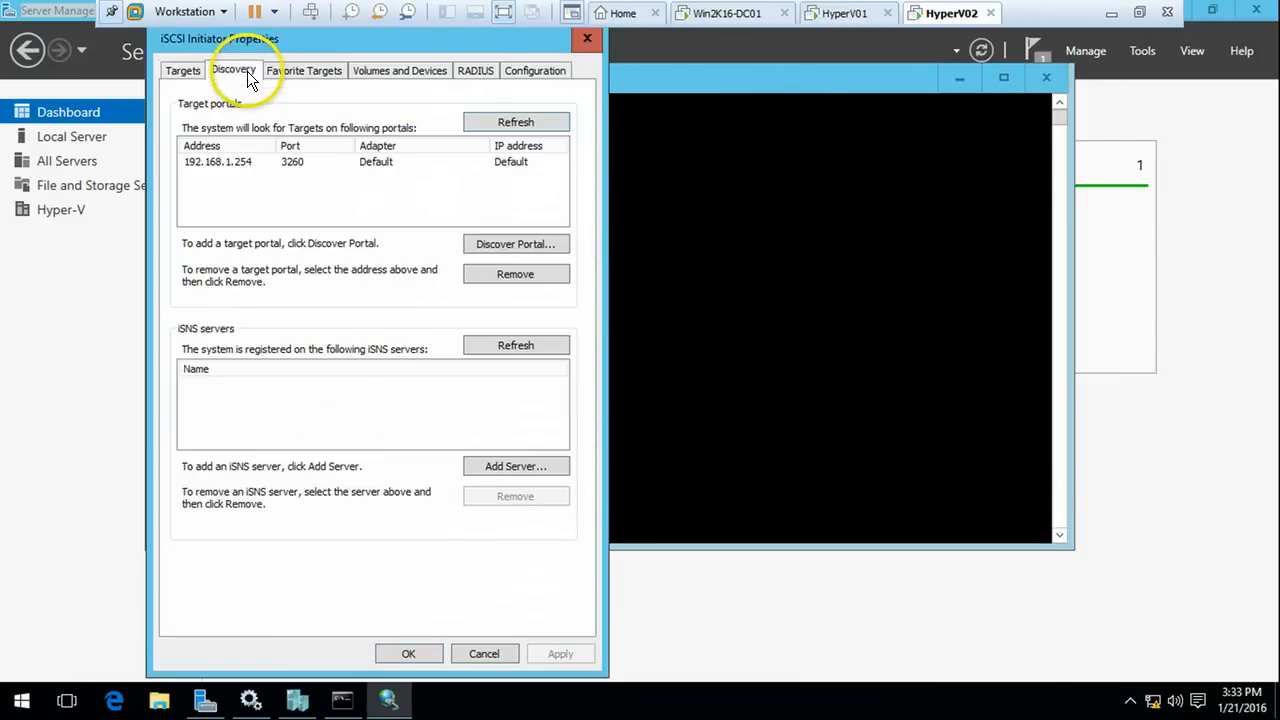
left_click(411, 162)
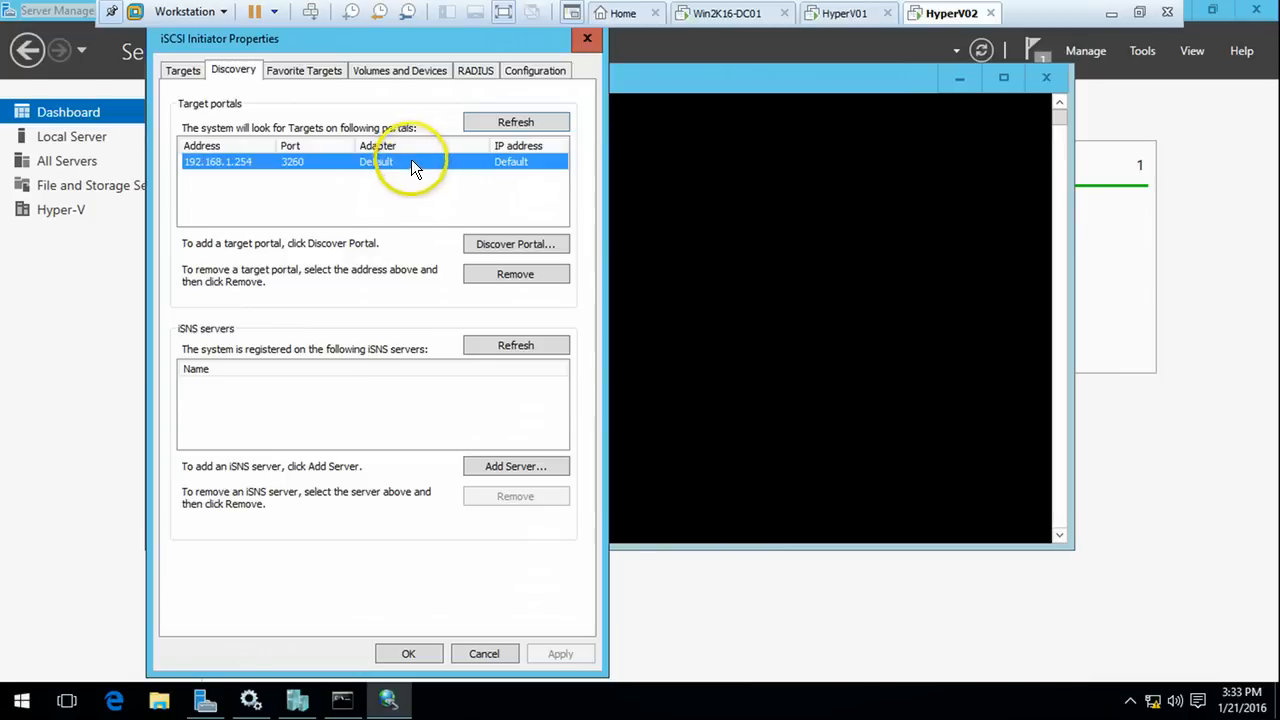
left_click(518, 272)
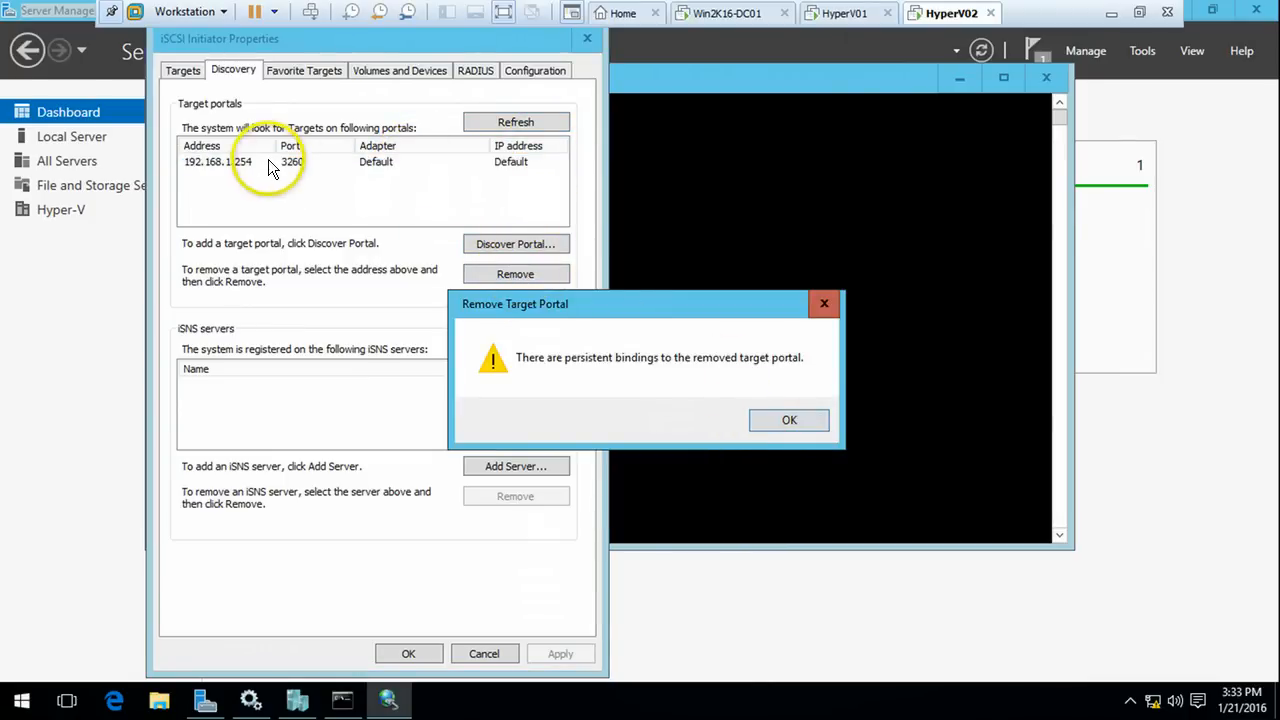
left_click(768, 421)
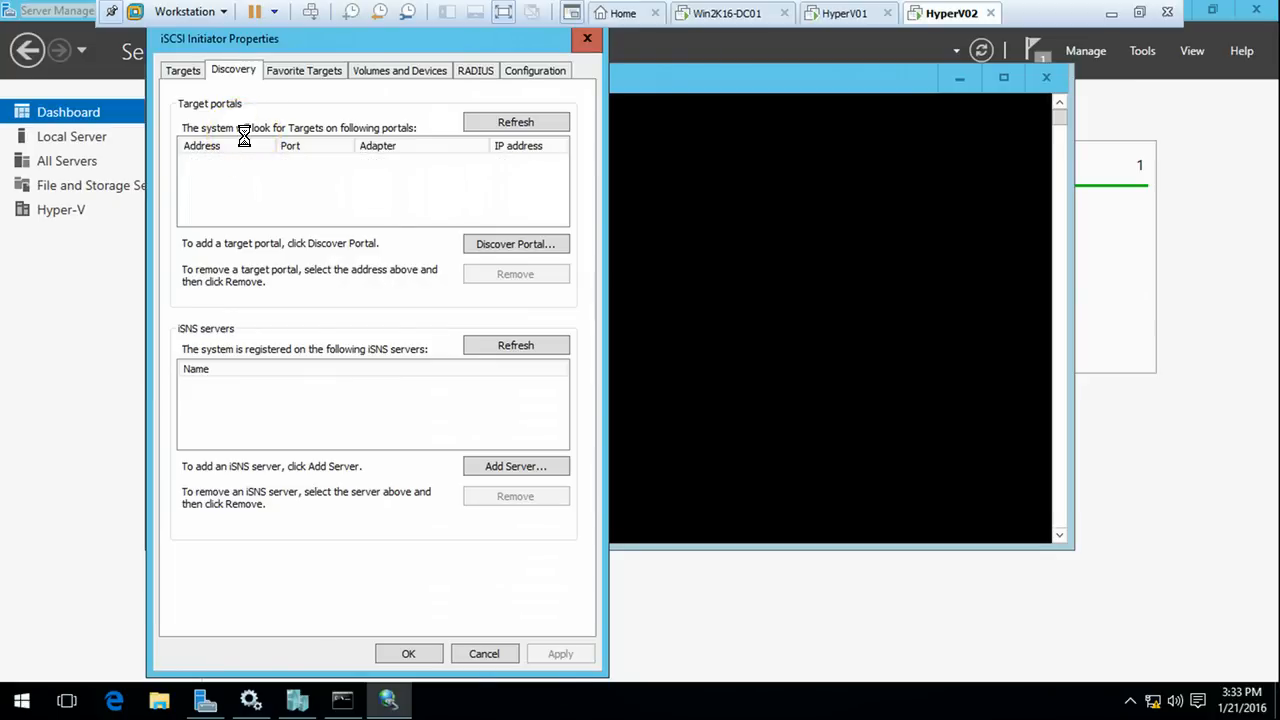
Discover portal 192.168.1.254 using Microsoft iSCSI Initiator adapter and initiator IP 192.168.1.242
left_click(543, 243)
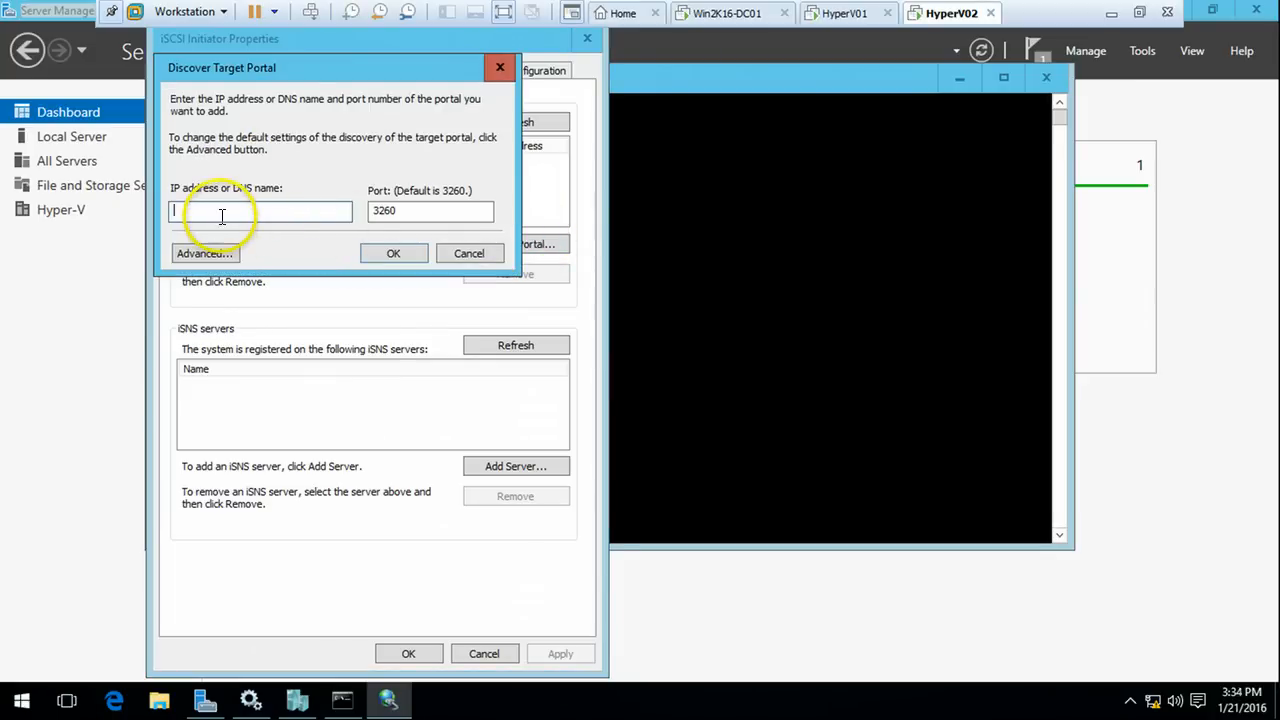
type("192.16")
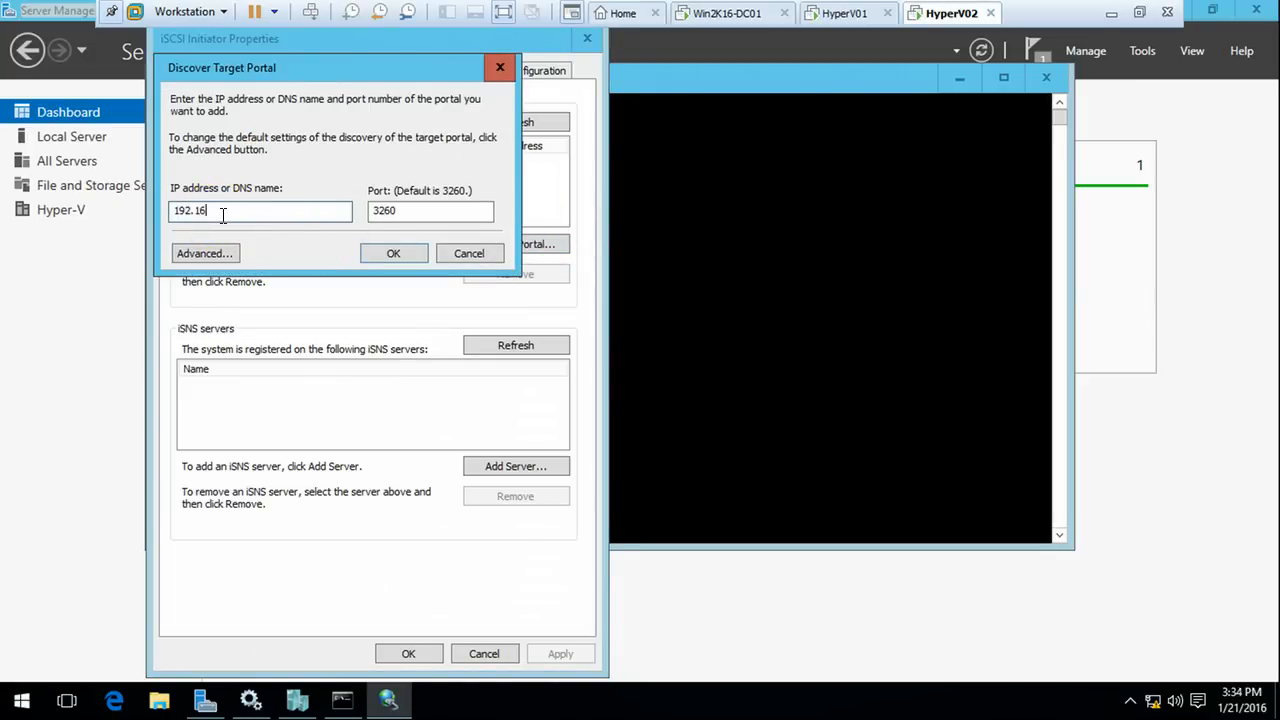
type("8.1.254")
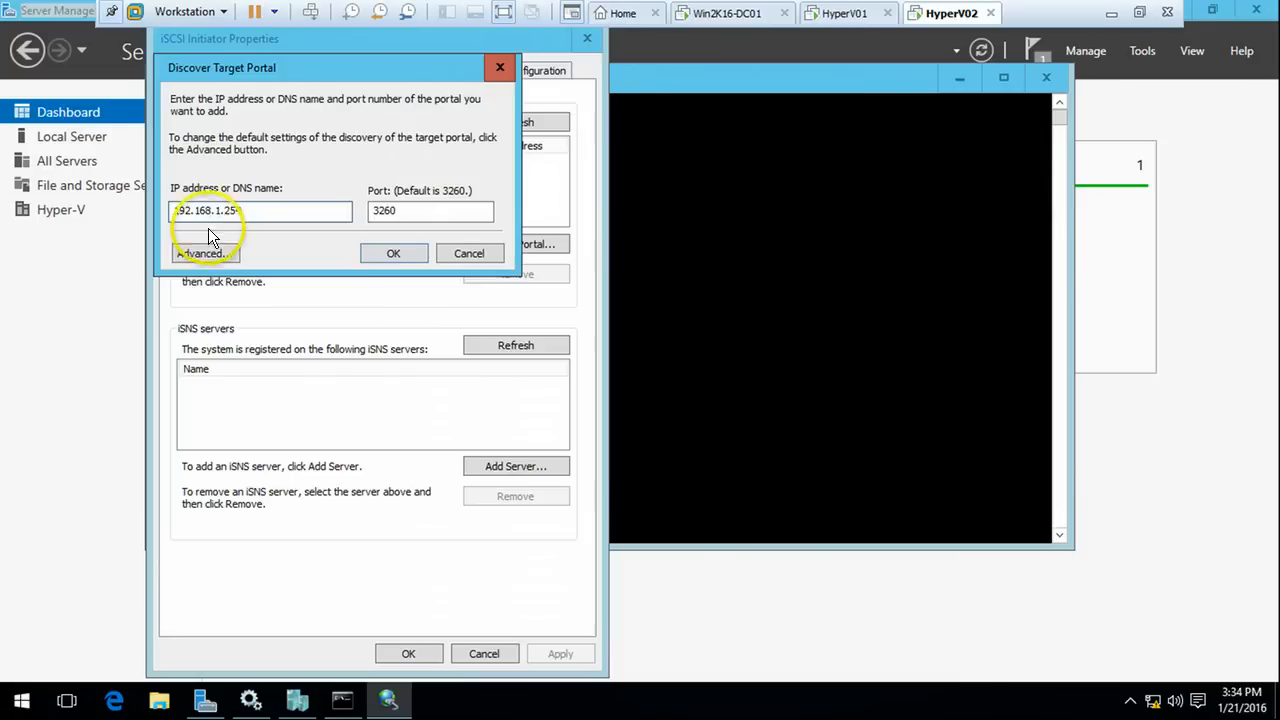
left_click(209, 246)
left_click(345, 168)
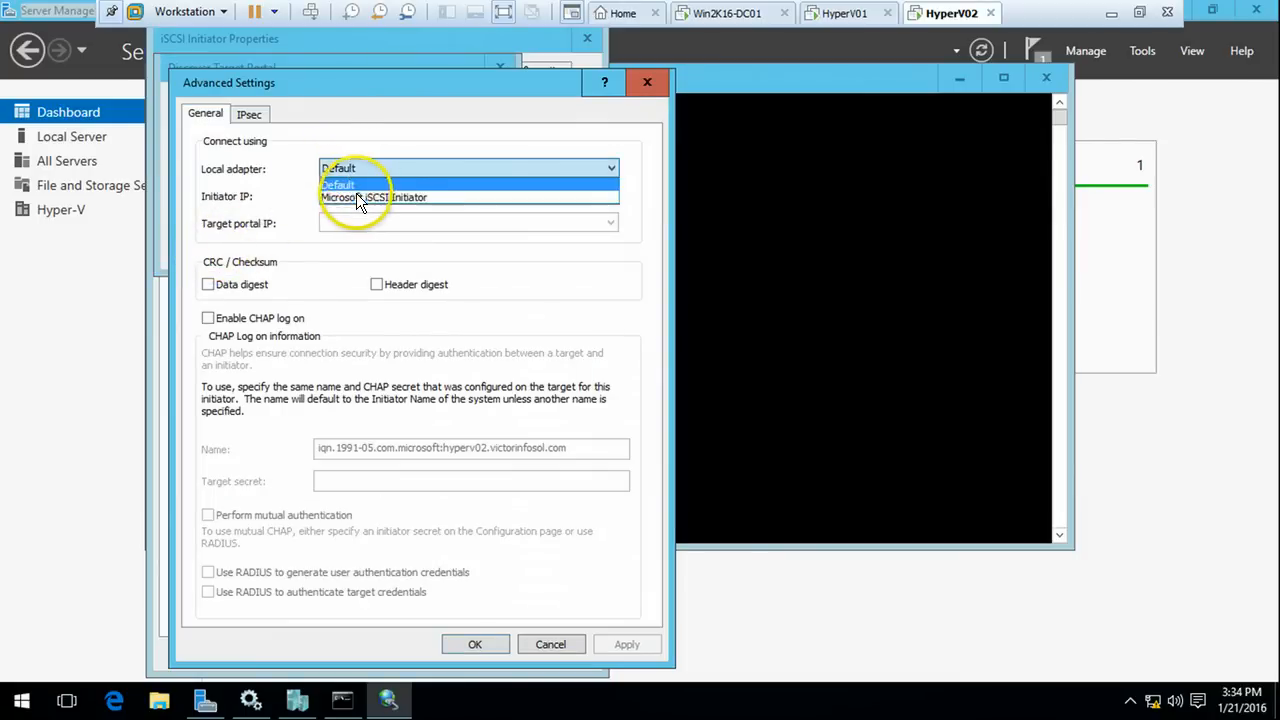
left_click(358, 196)
left_click(367, 195)
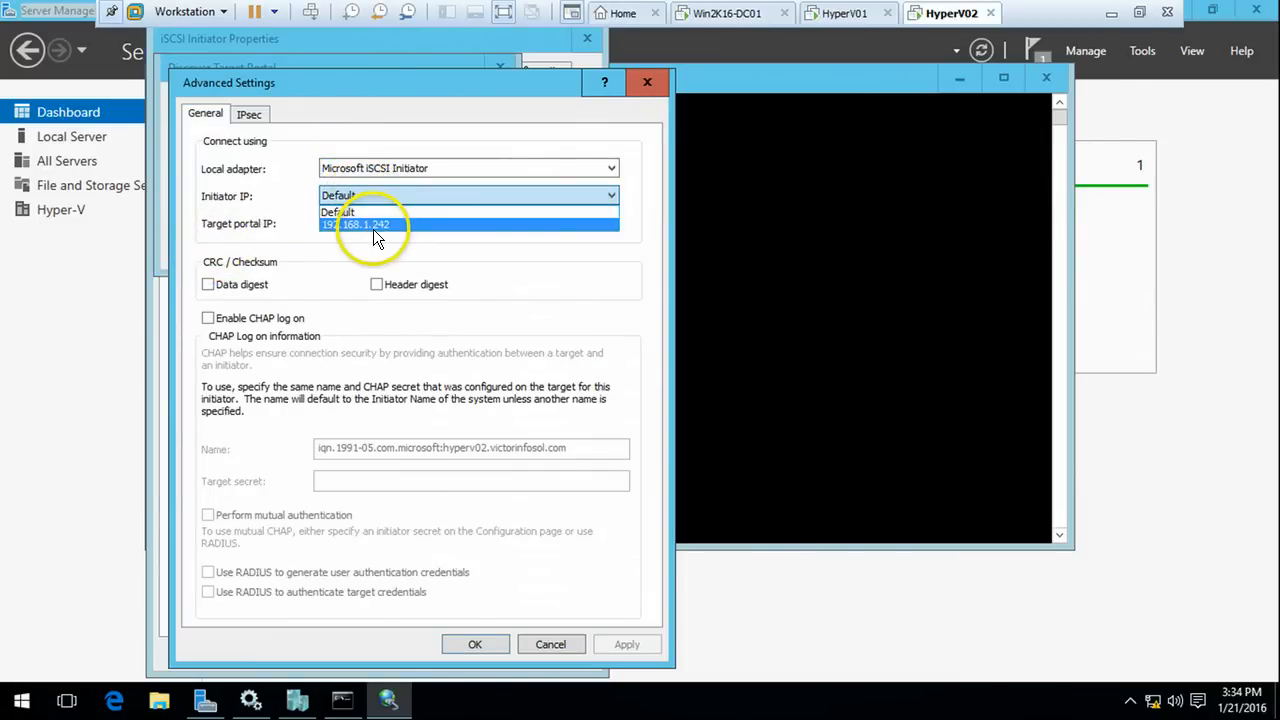
left_click(378, 223)
left_click(493, 640)
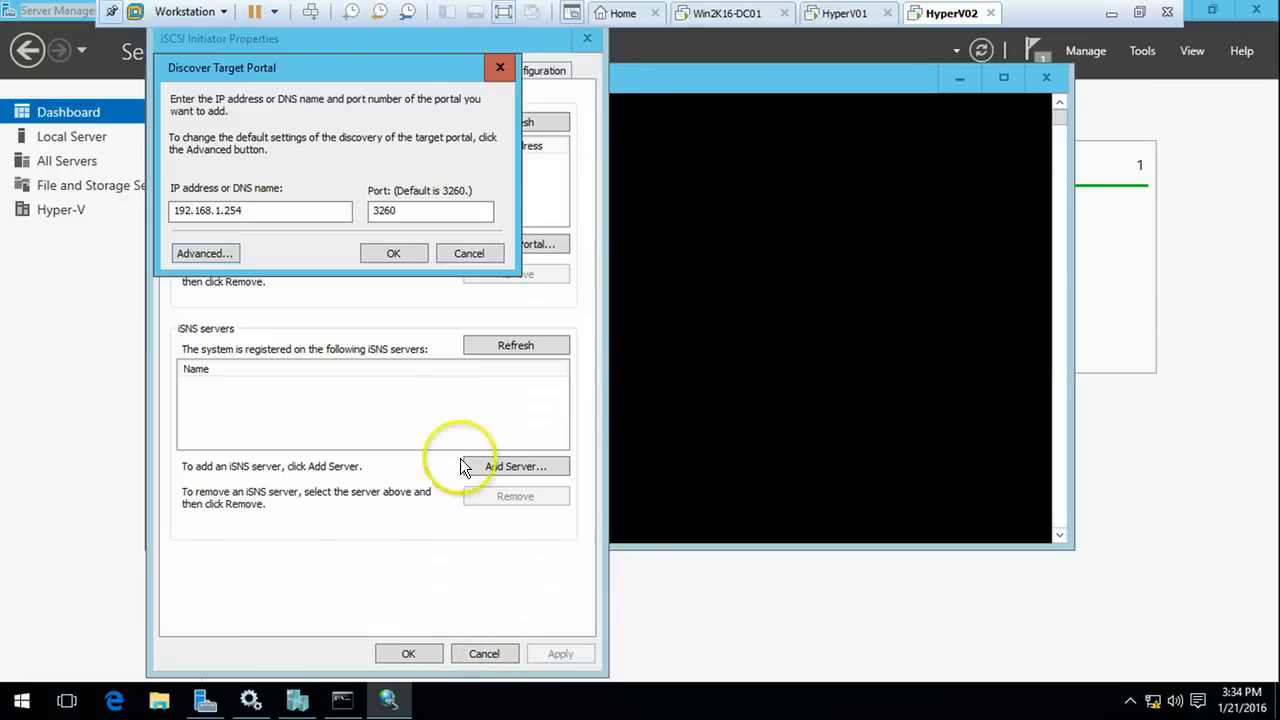
left_click(394, 253)
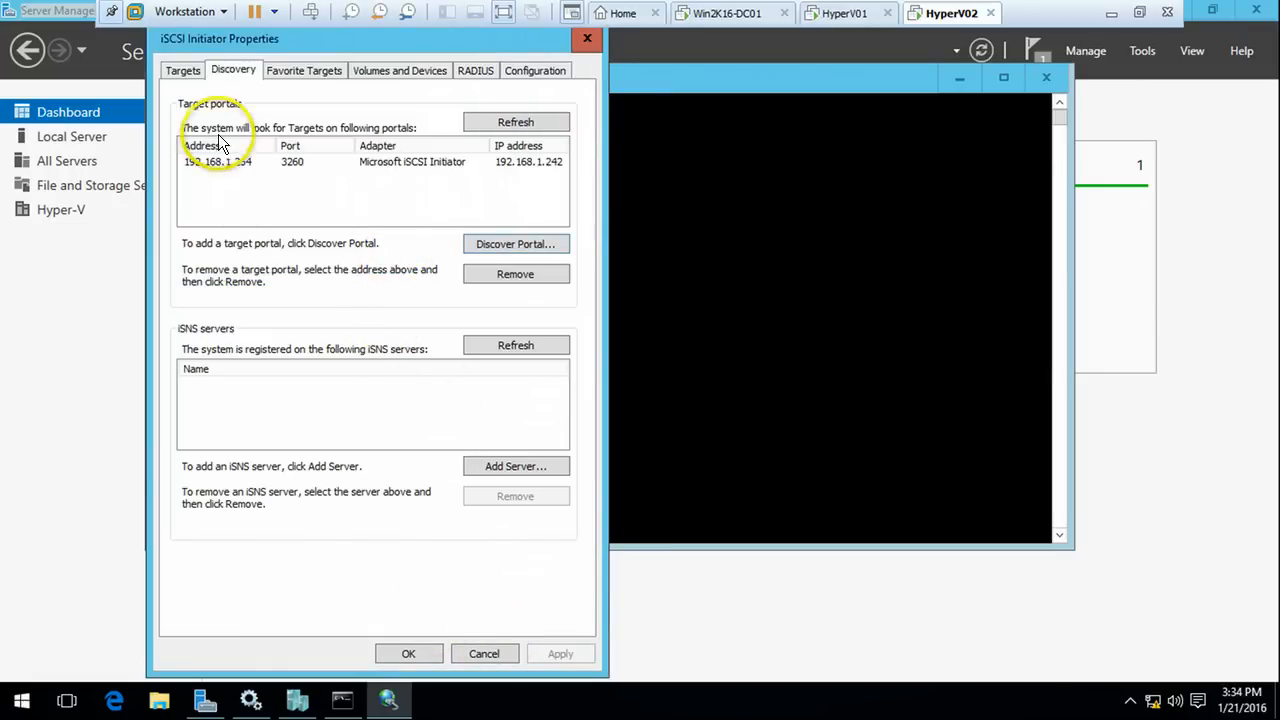
Check that both StarWind targets are listed, then switch to HyperV01
left_click(184, 70)
left_click(285, 238)
left_click(300, 253)
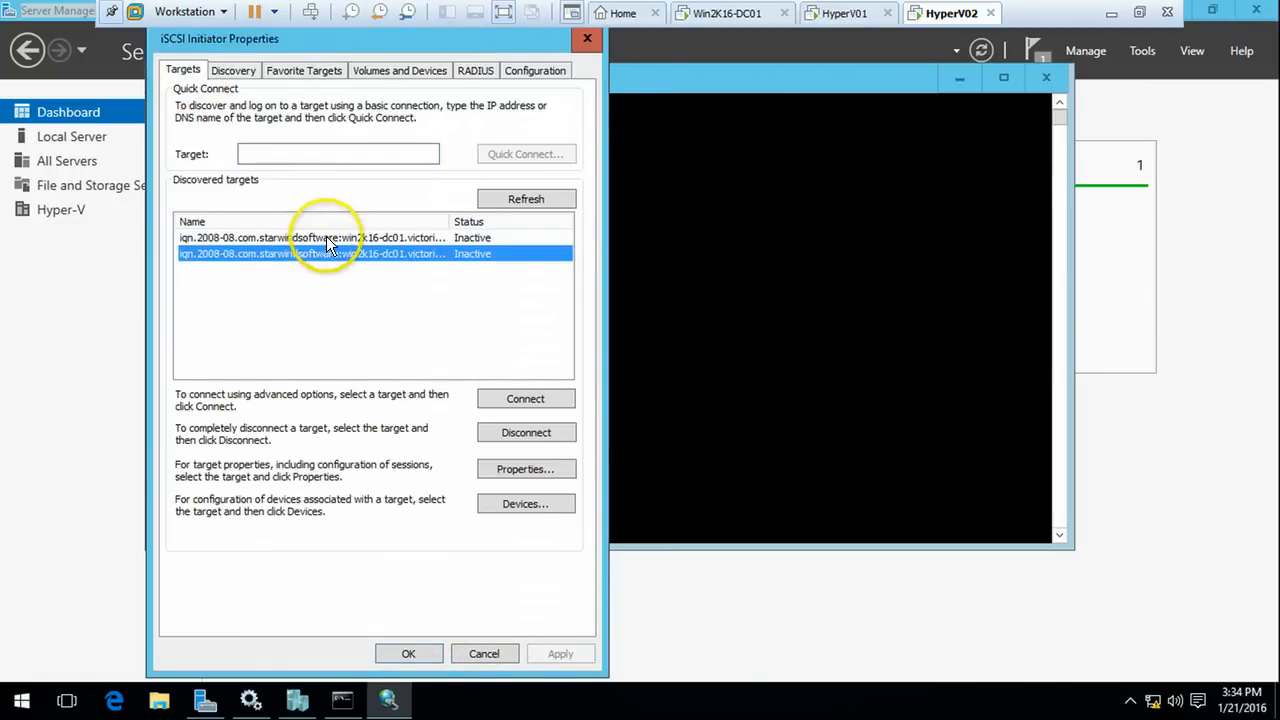
left_click(327, 236)
left_click(848, 13)
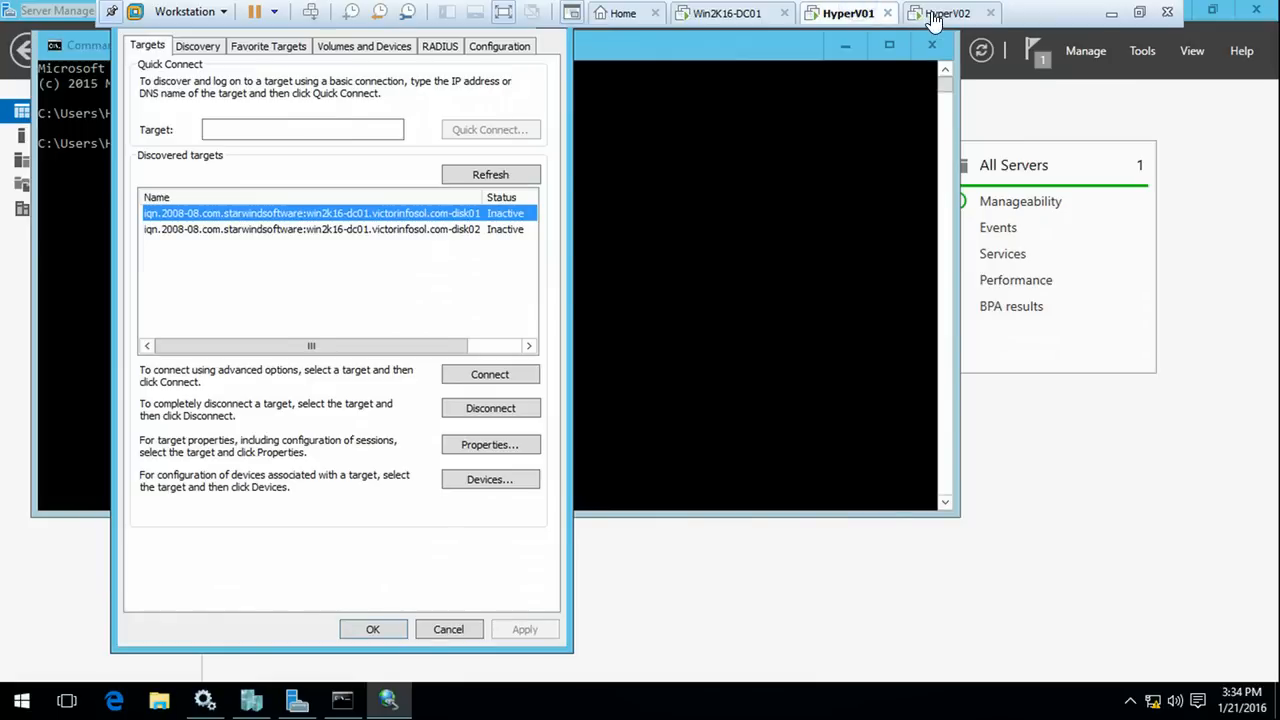
Close the iSCSI Initiator properties on both HyperV01 and HyperV02
left_click(372, 629)
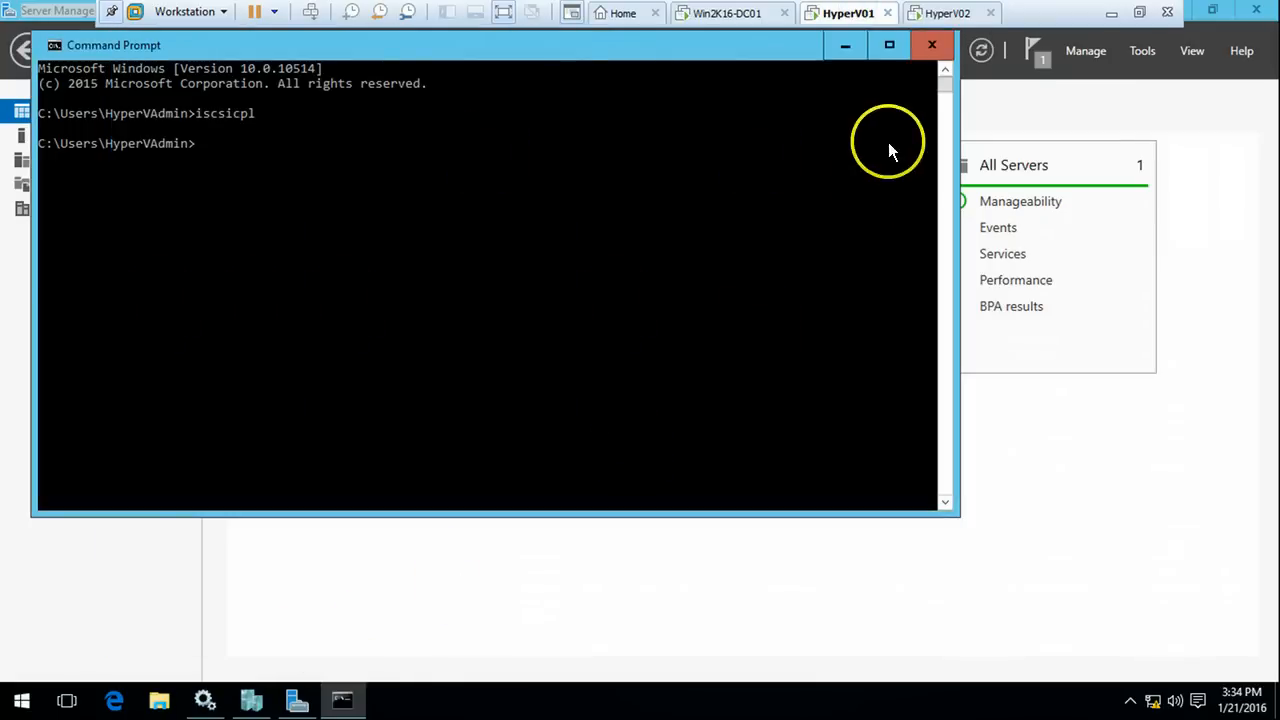
left_click(955, 12)
left_click(420, 654)
left_click(747, 280)
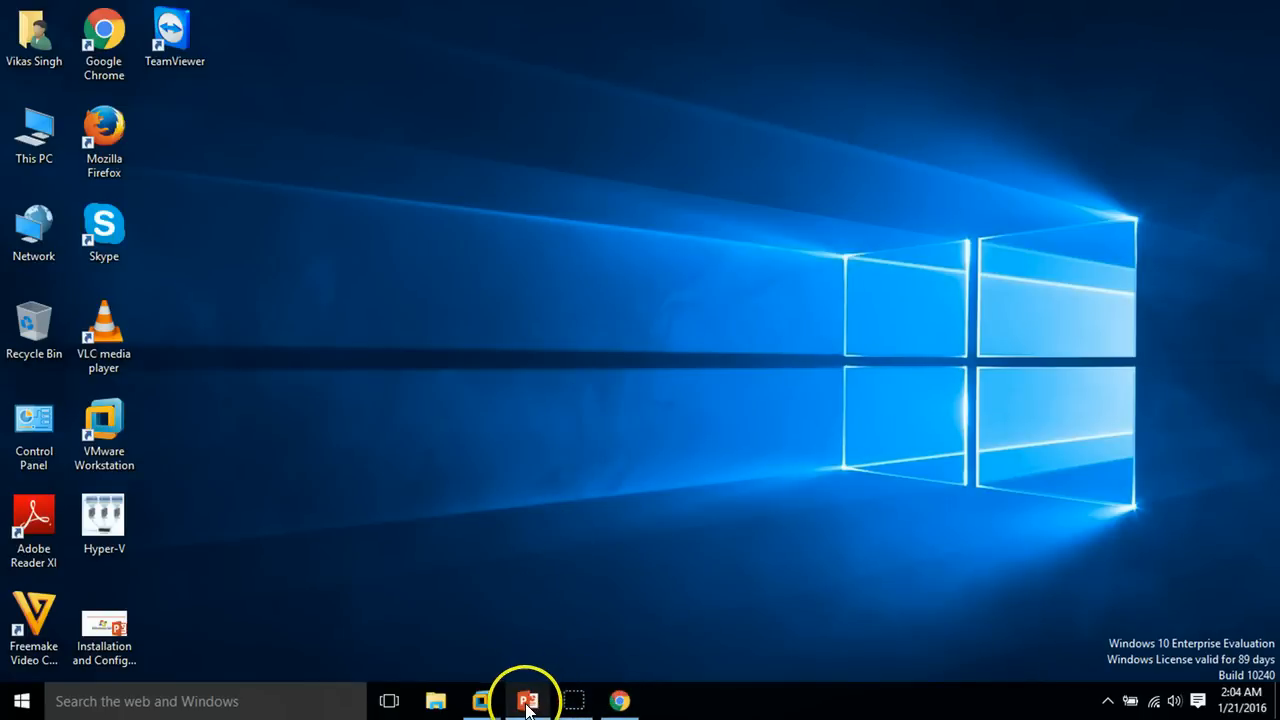
Bring the PowerPoint slide show back, then return to the HyperV01 virtual machine
left_click(527, 703)
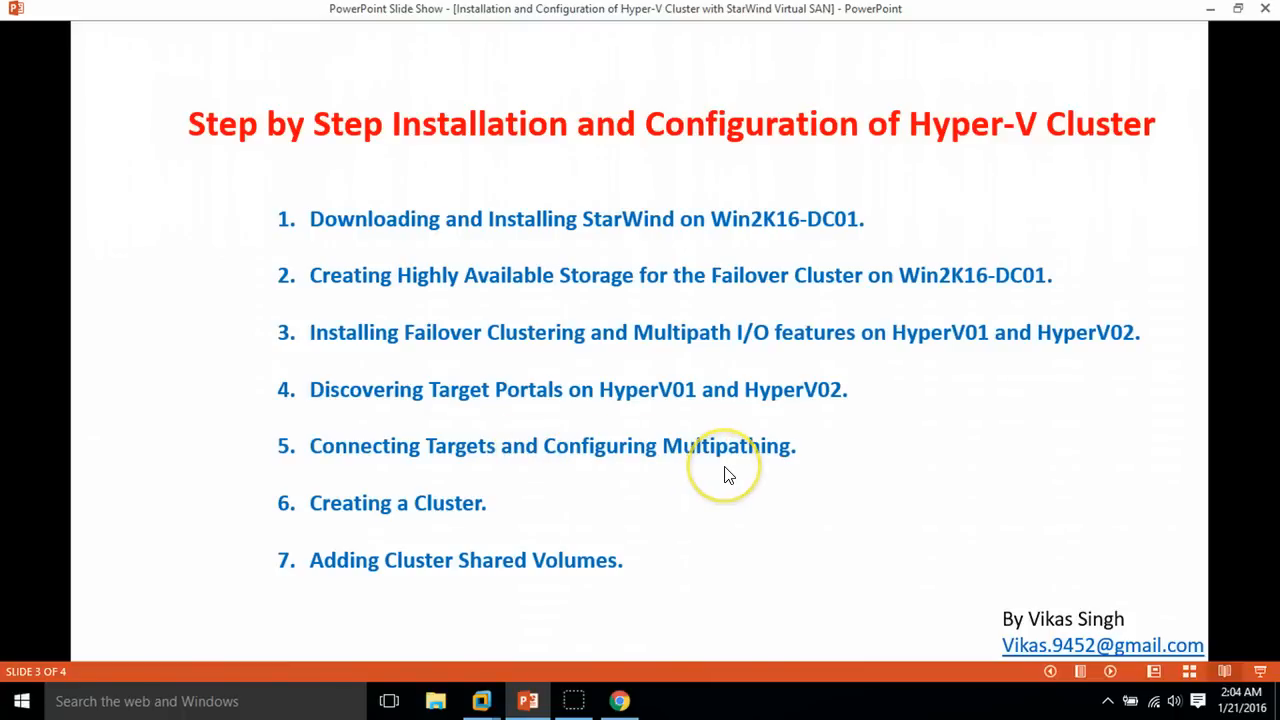
mouse_move(481, 700)
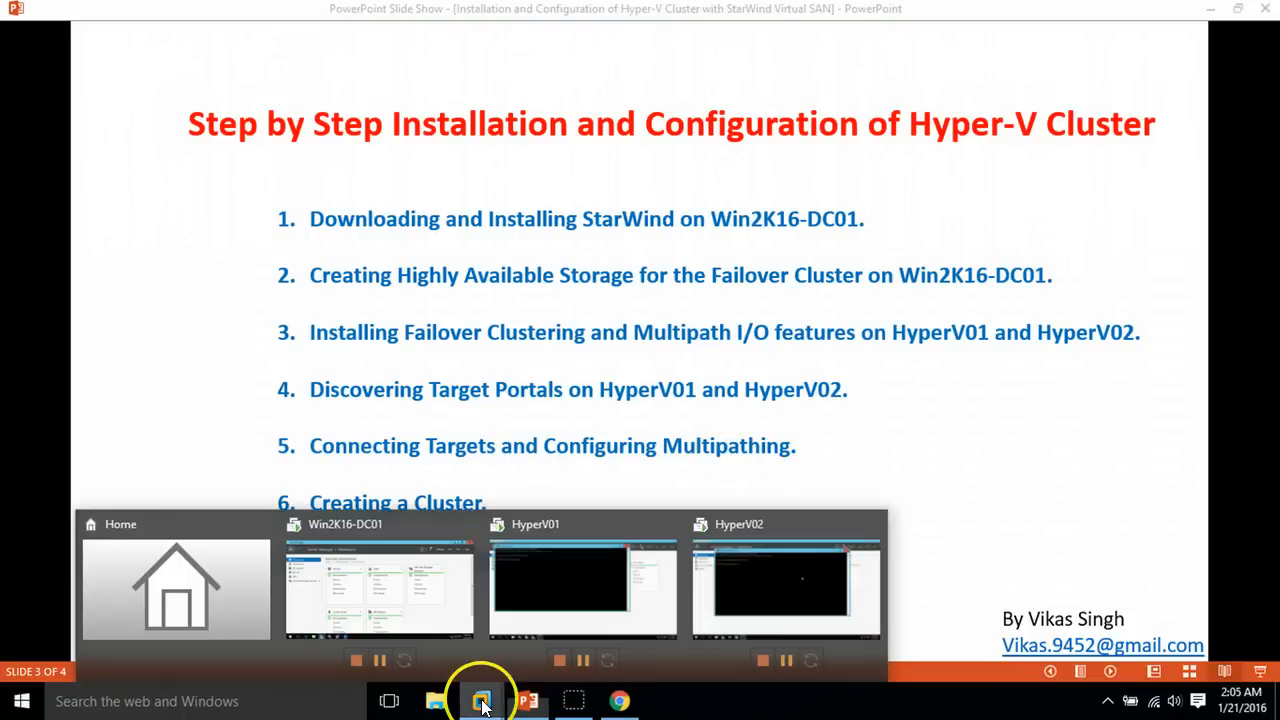
left_click(575, 605)
Reopen the iSCSI Initiator on HyperV01 and widen the target name column
left_click(591, 296)
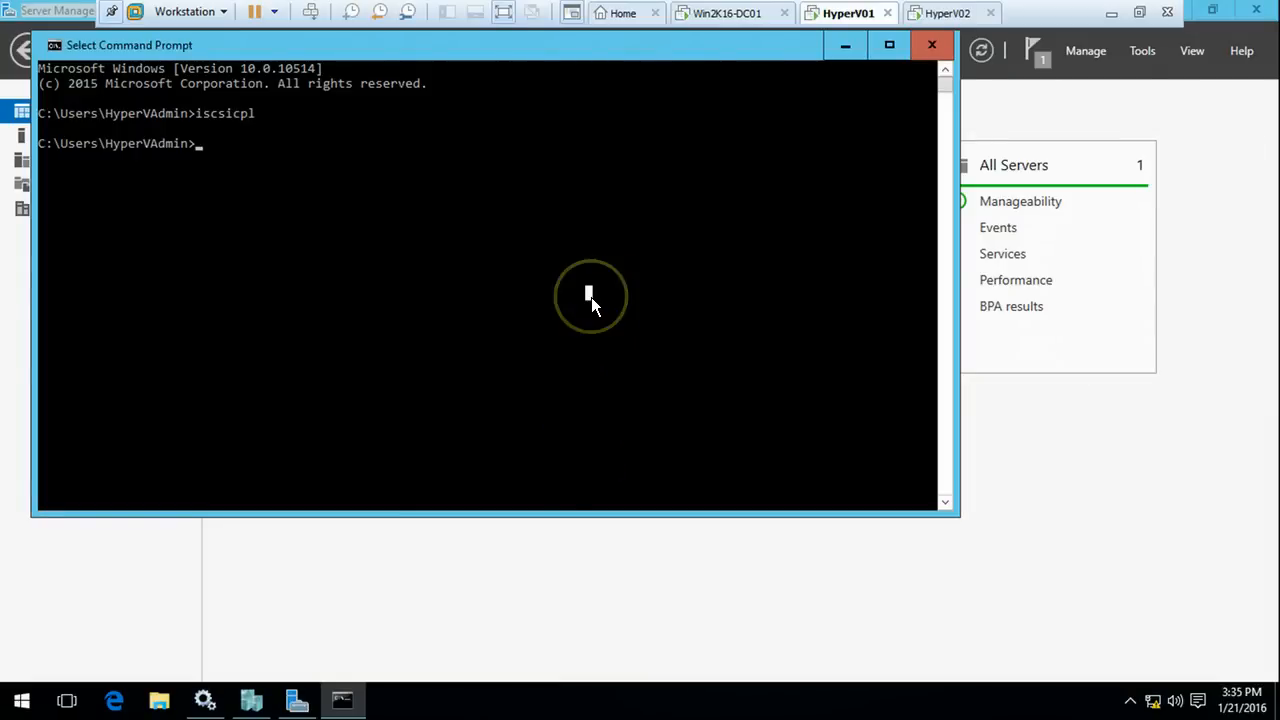
key("Up")
key("Return")
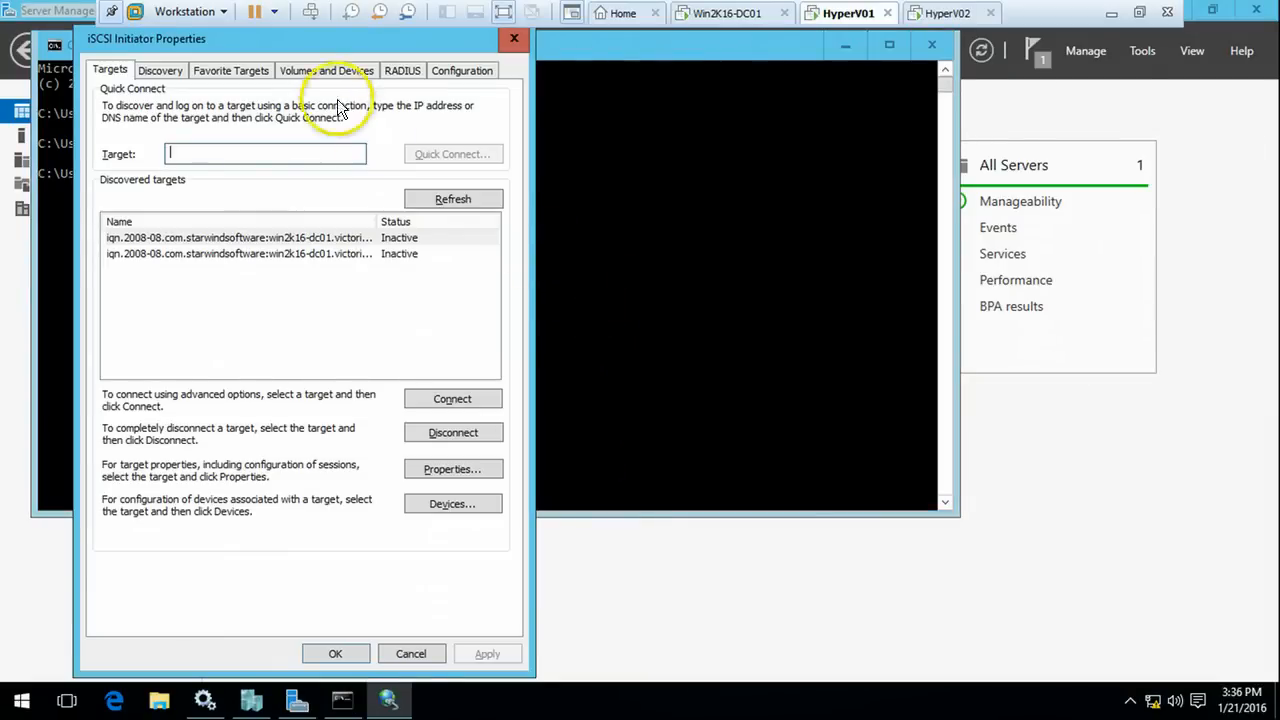
left_click_drag(330, 36, 563, 35)
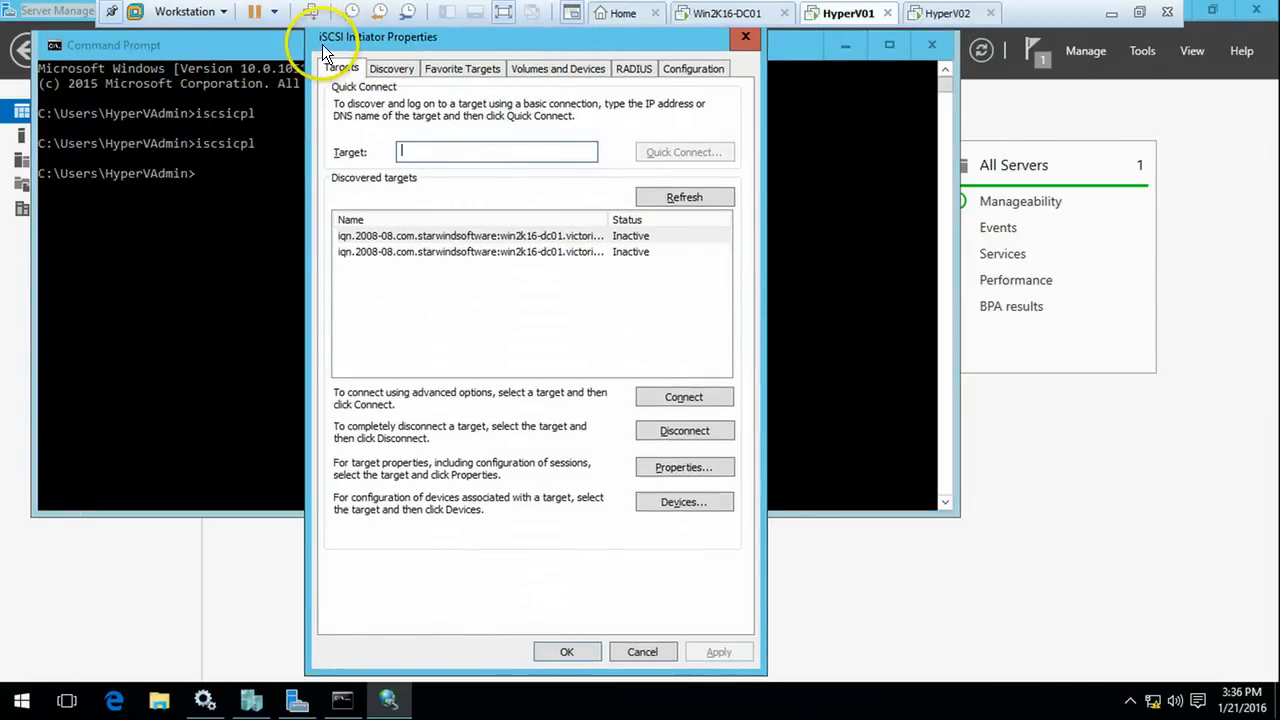
left_click(527, 240)
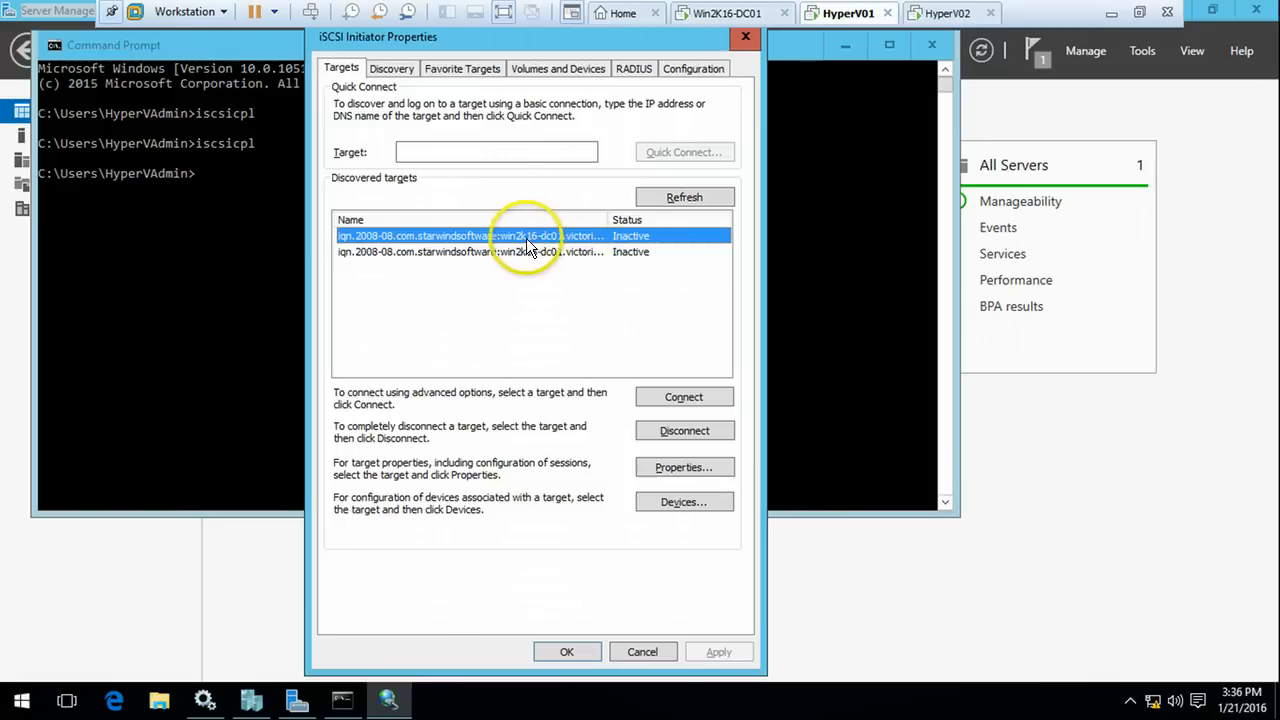
double_click(609, 220)
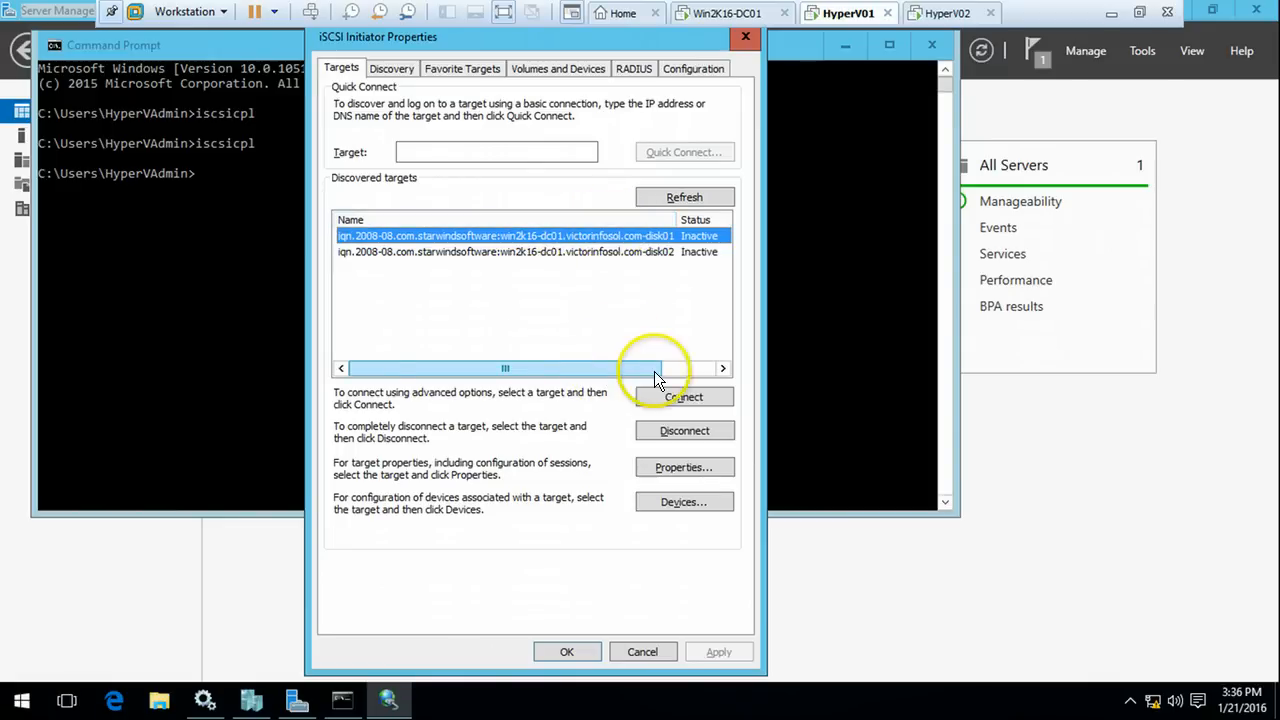
Connect disk01 with multipath via Microsoft iSCSI Initiator, 192.168.1.241 to 192.168.1.254 / 3260
left_click(684, 398)
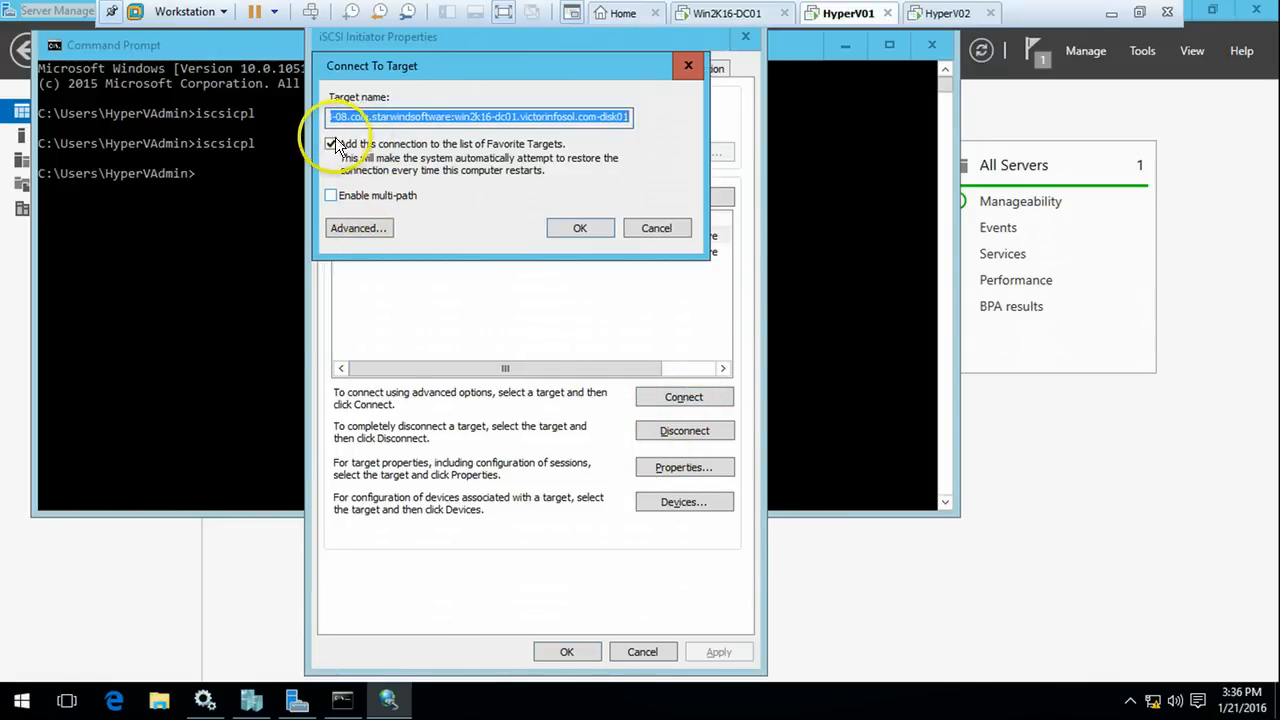
left_click(384, 200)
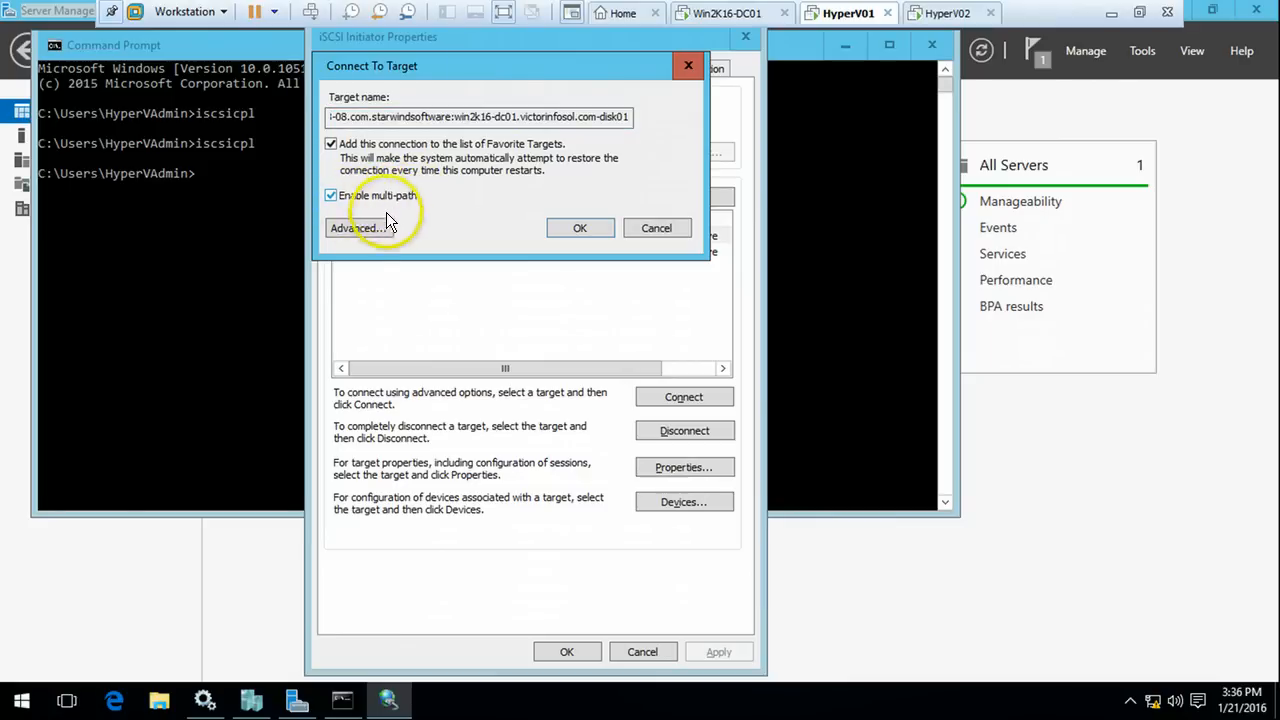
left_click(368, 228)
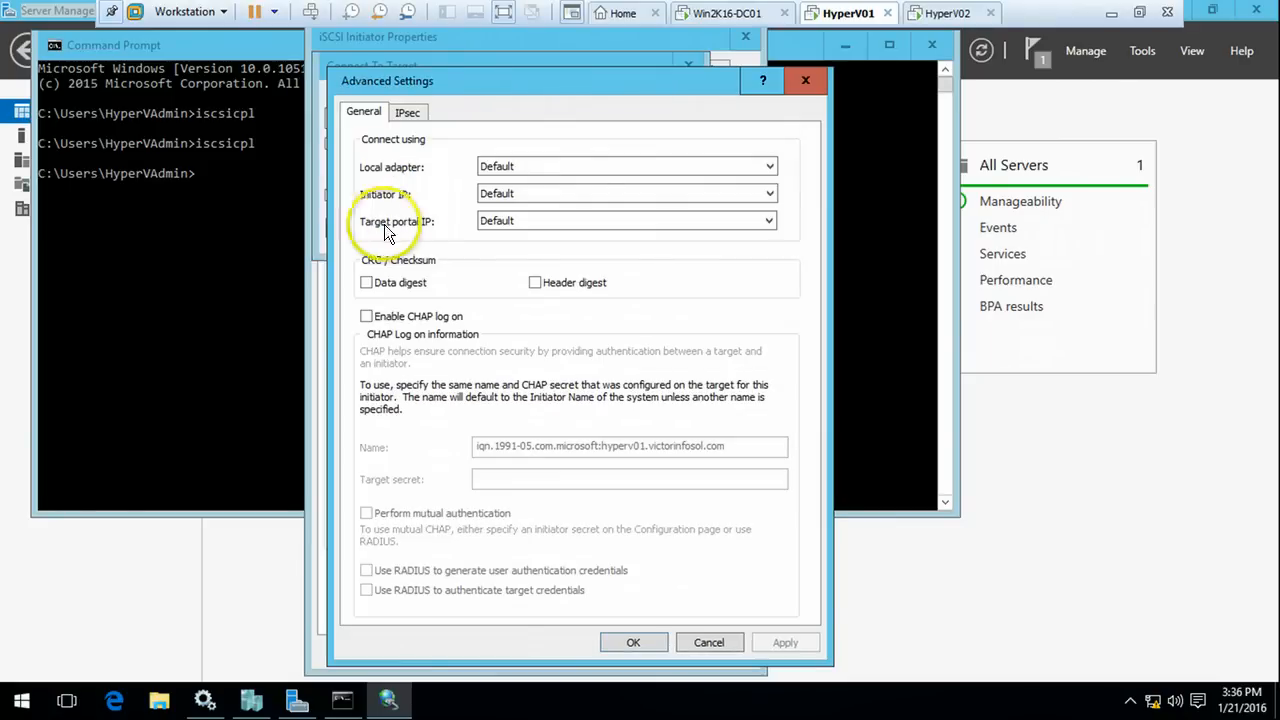
left_click(533, 163)
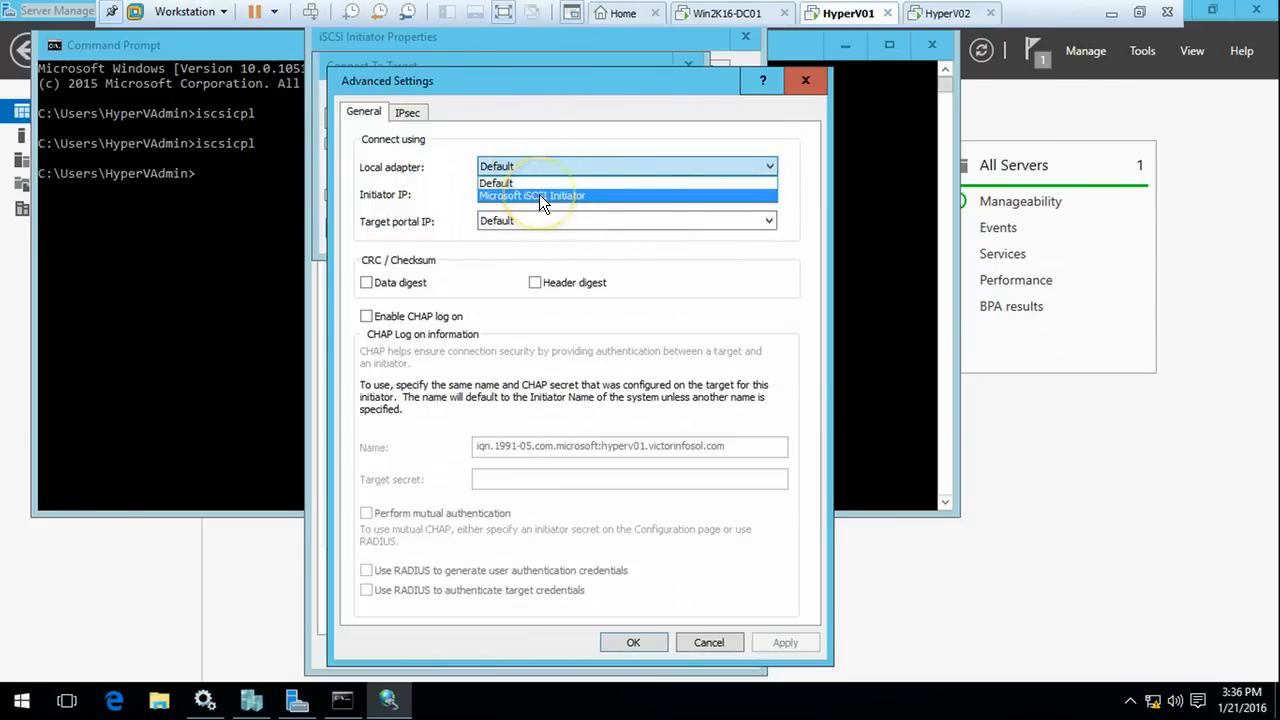
left_click(539, 194)
left_click(539, 194)
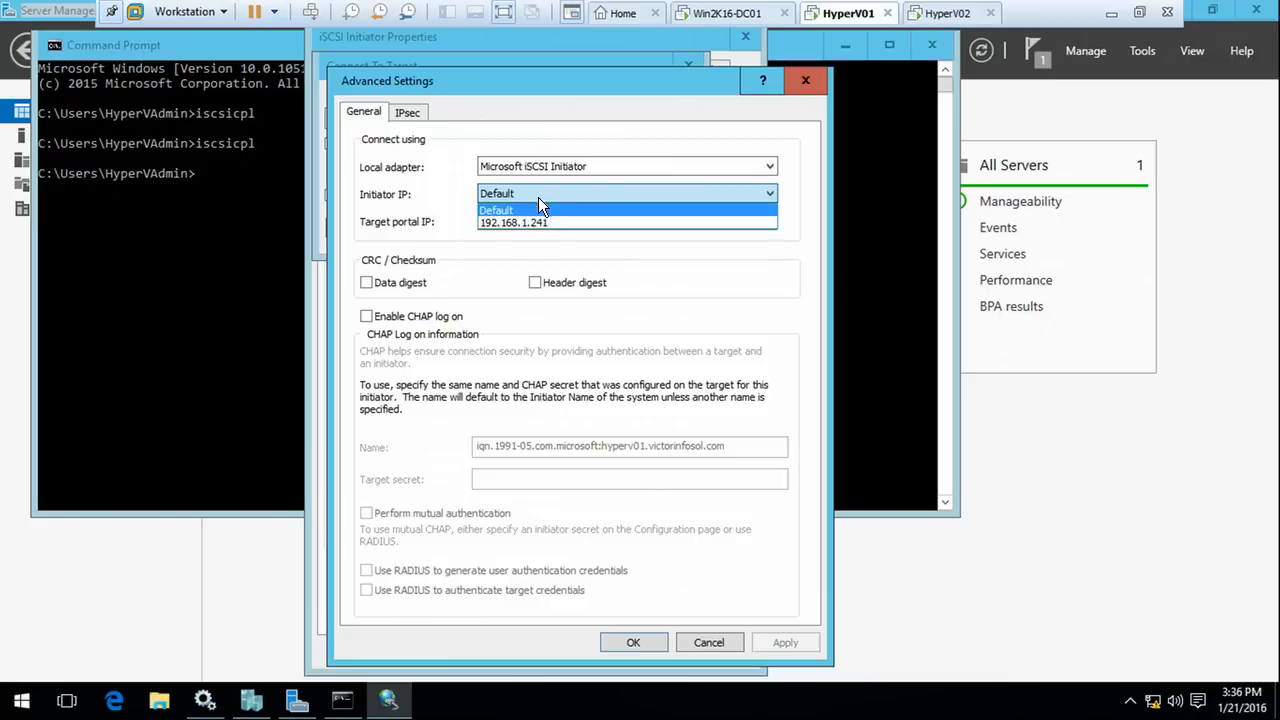
left_click(526, 221)
left_click(536, 221)
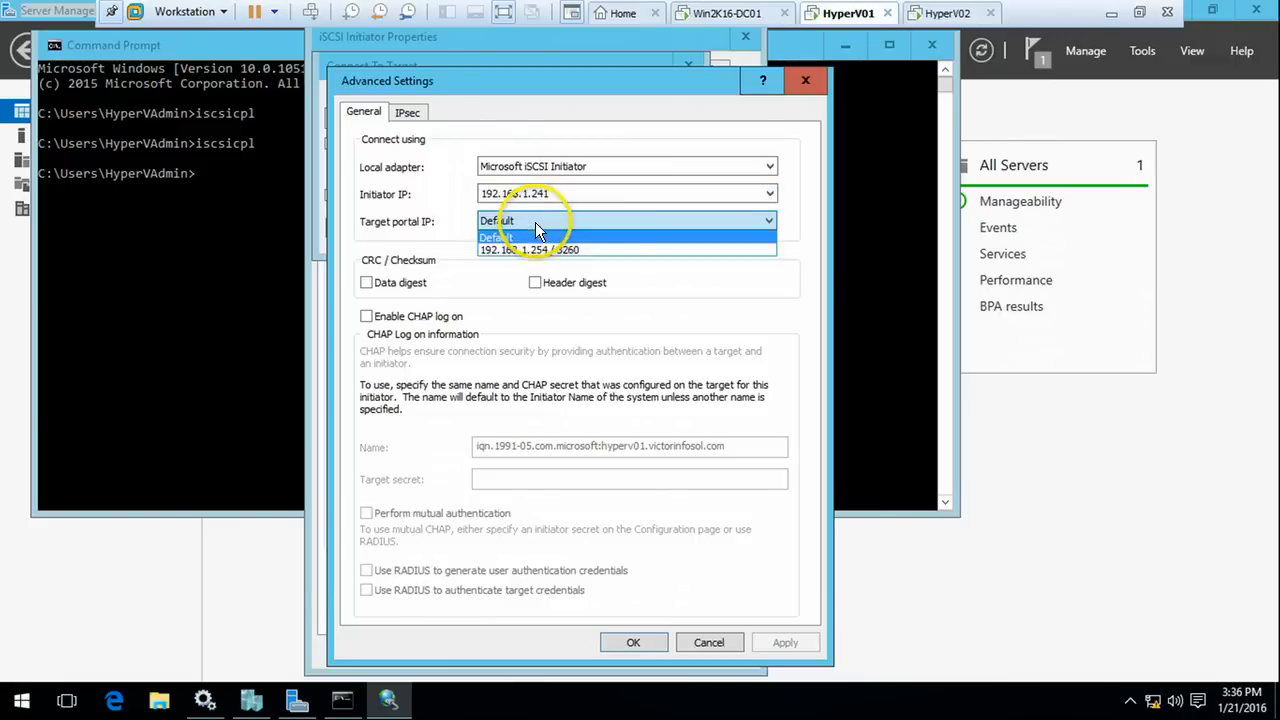
left_click(537, 250)
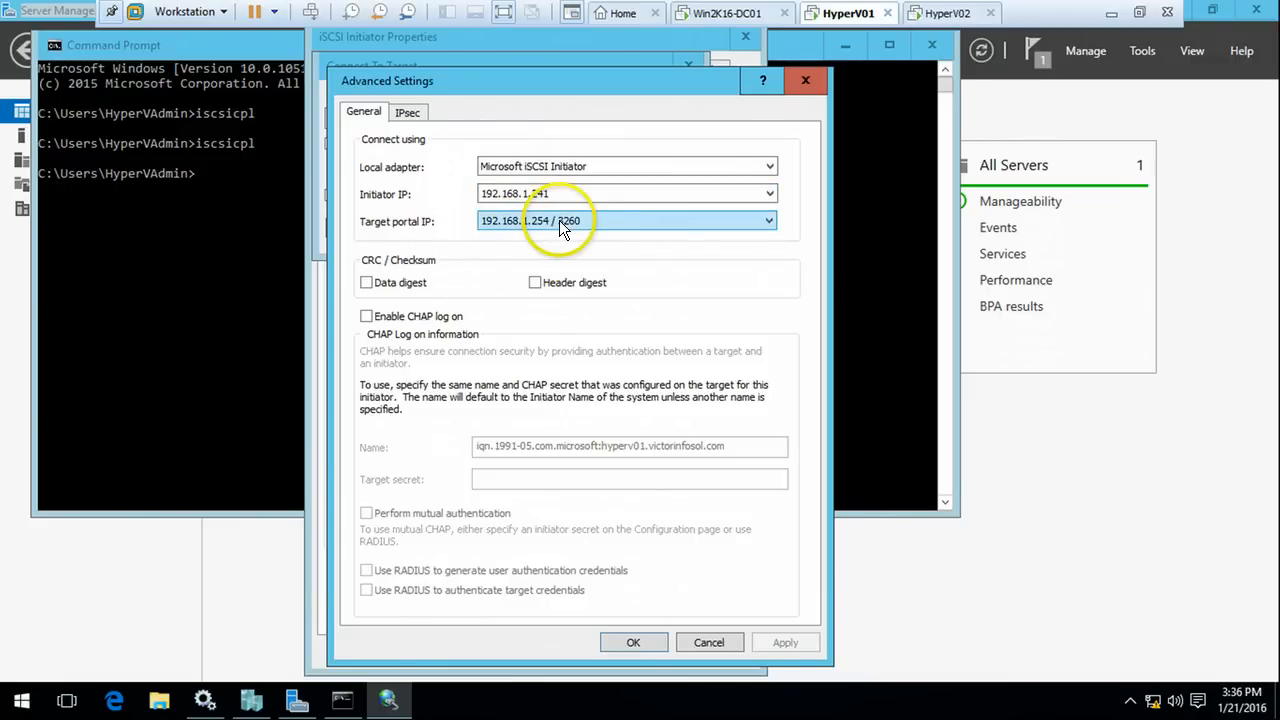
left_click(645, 647)
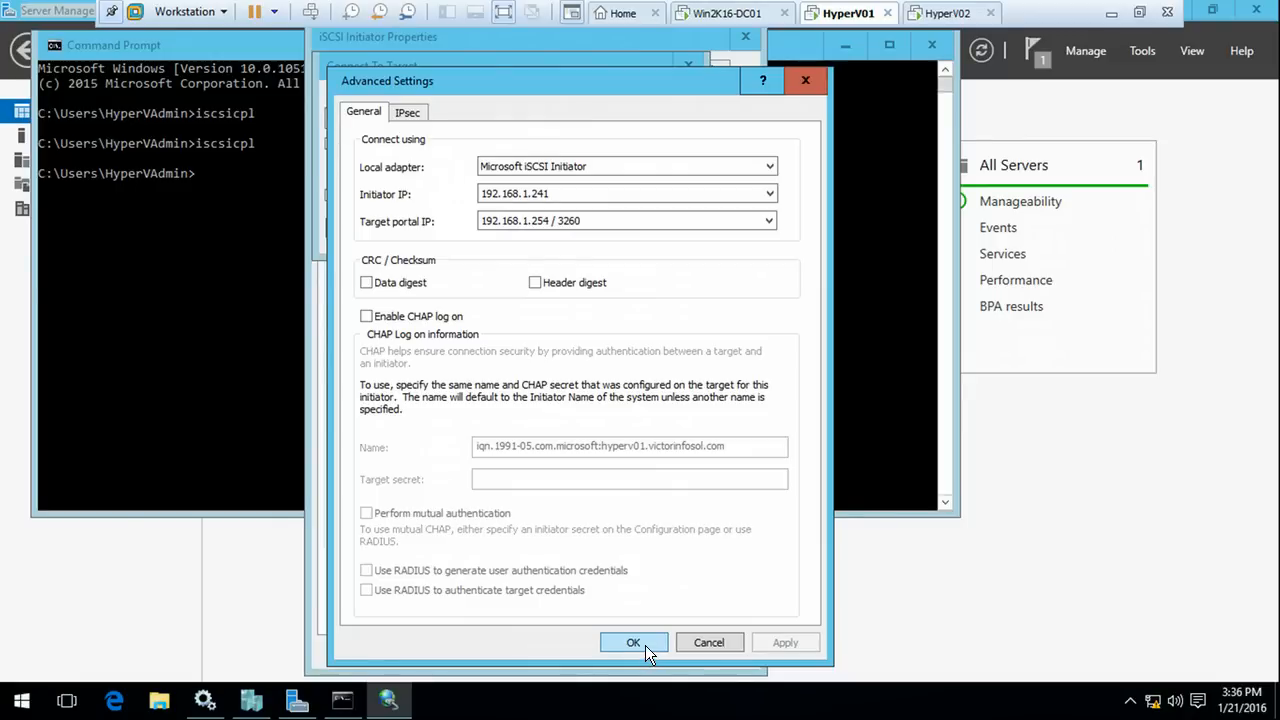
left_click(645, 645)
left_click(580, 230)
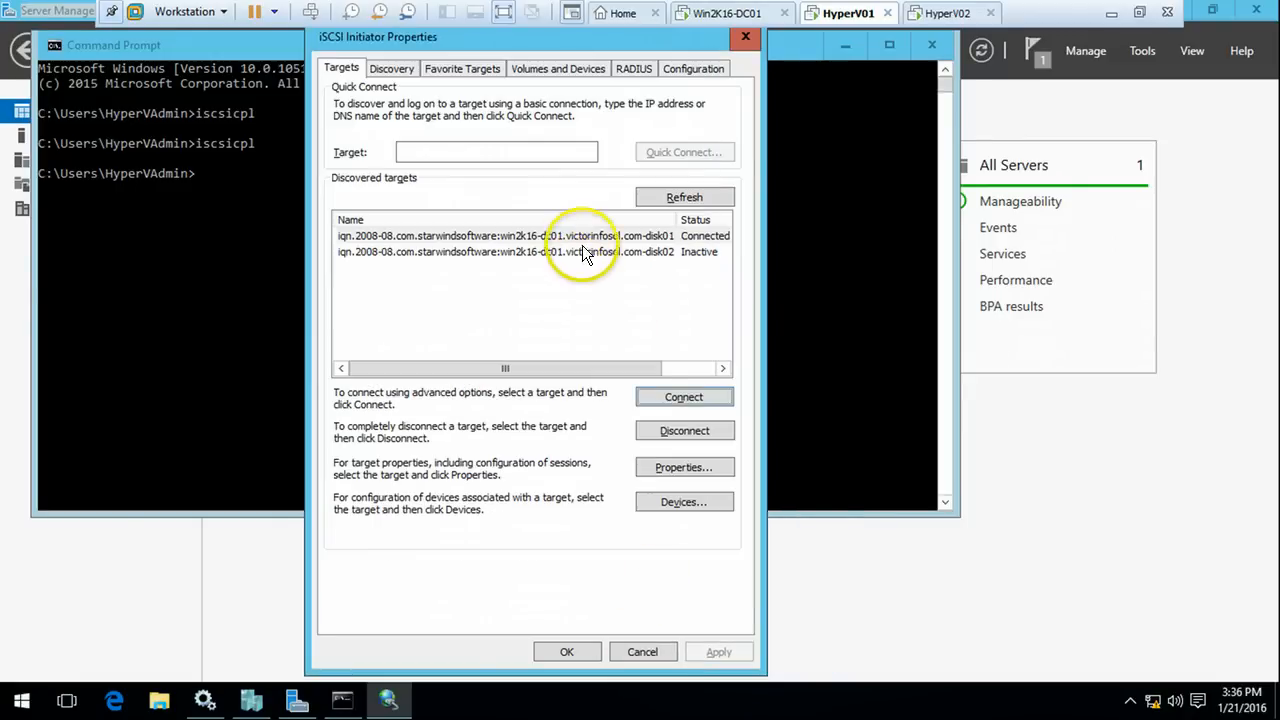
Connect disk02 with the same multipath settings (192.168.1.241 to 192.168.1.254 / 3260) and close the initiator
left_click_drag(608, 368, 662, 368)
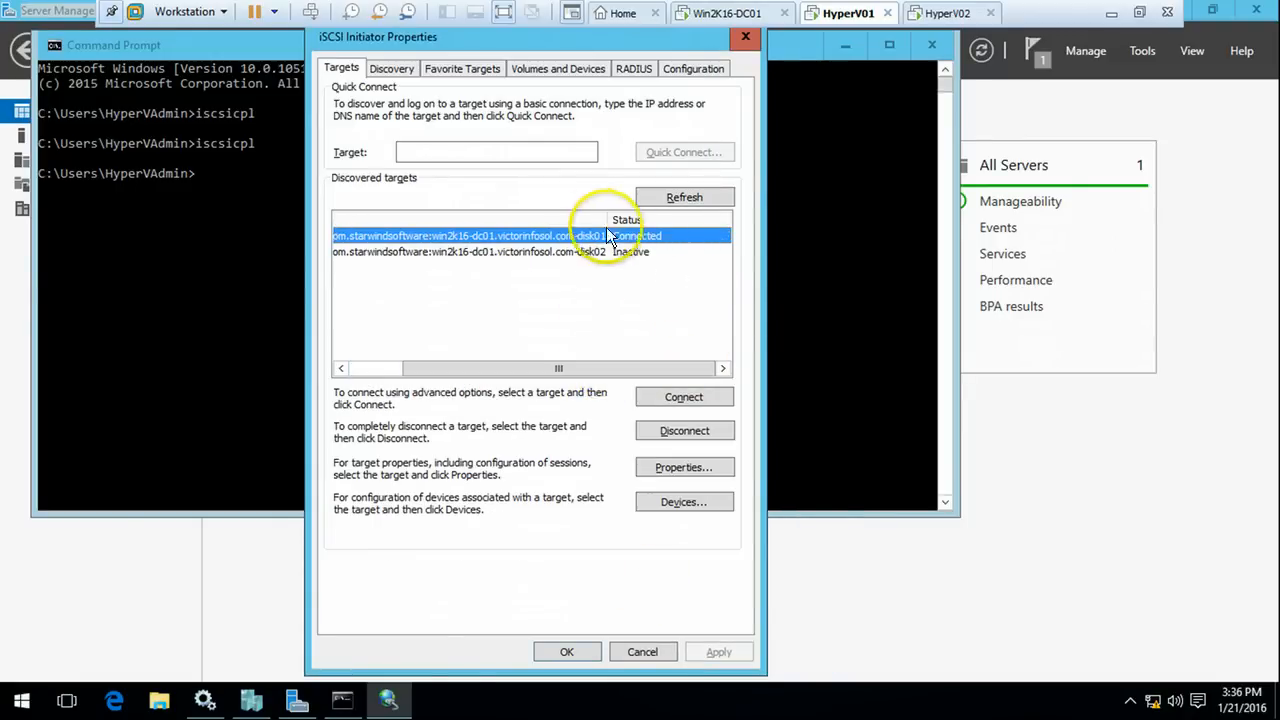
left_click(598, 253)
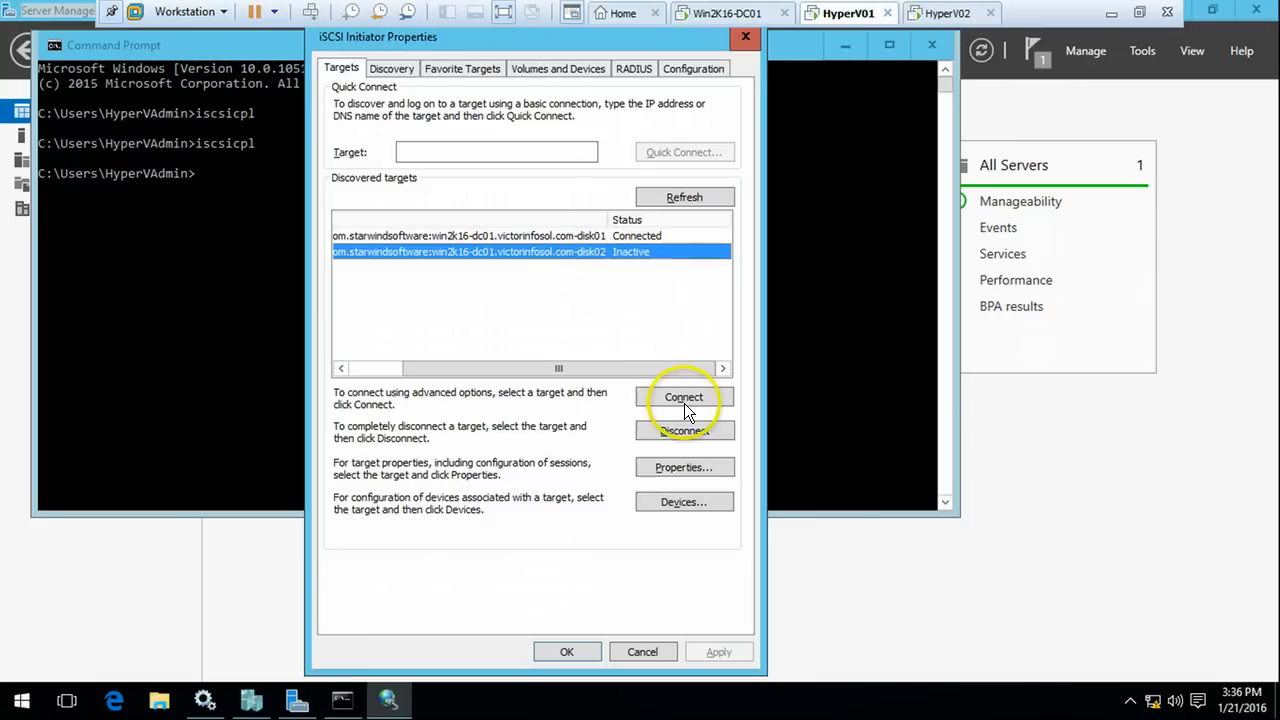
left_click(687, 400)
left_click(377, 197)
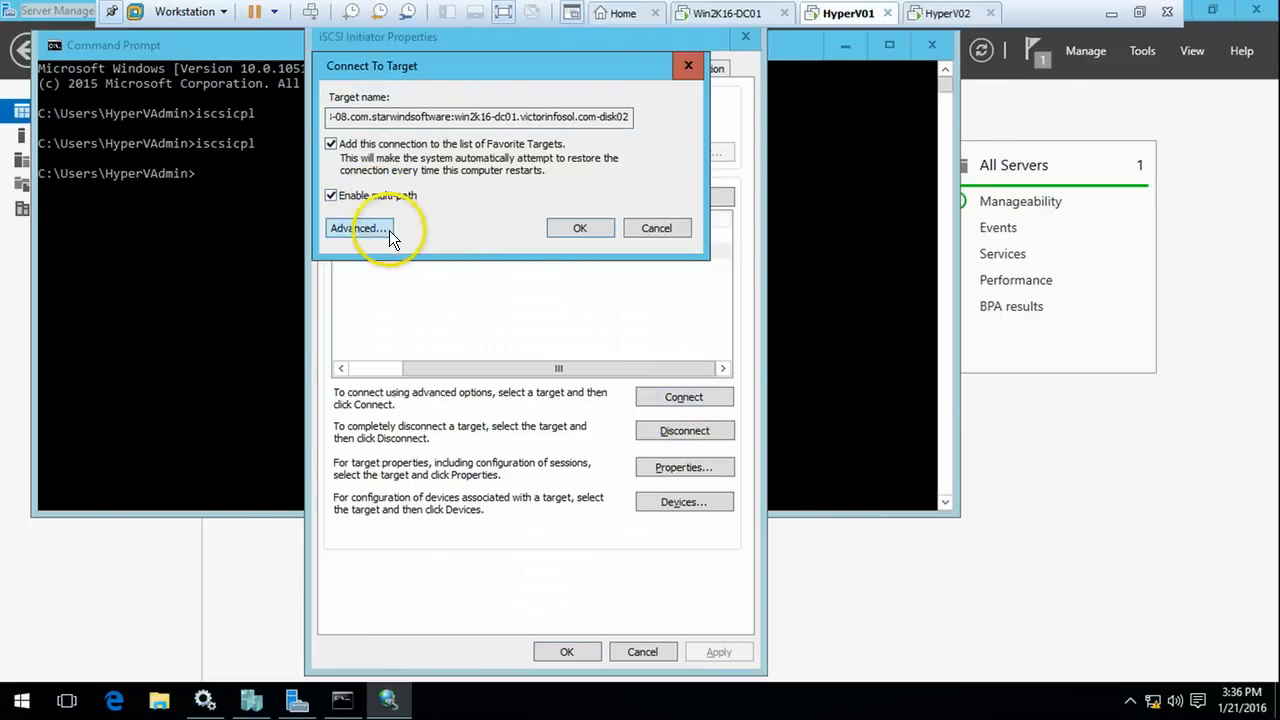
left_click(380, 229)
left_click(495, 167)
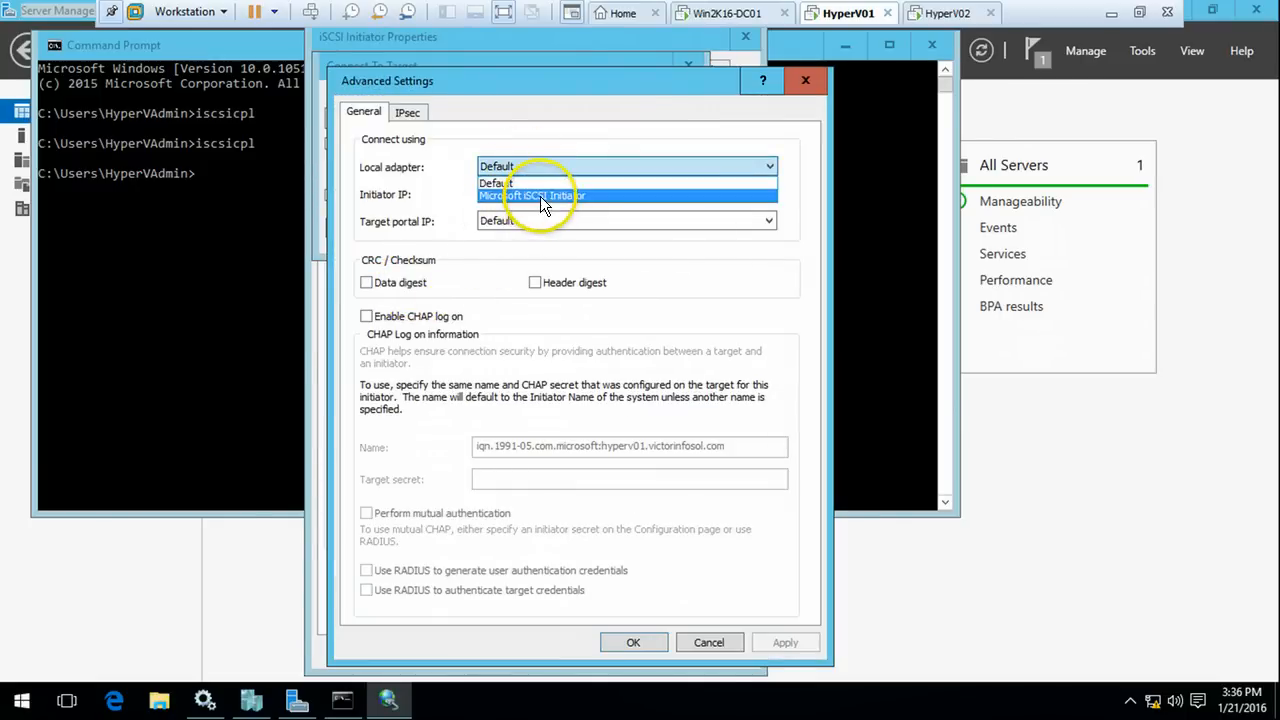
left_click(540, 195)
left_click(540, 194)
left_click(536, 222)
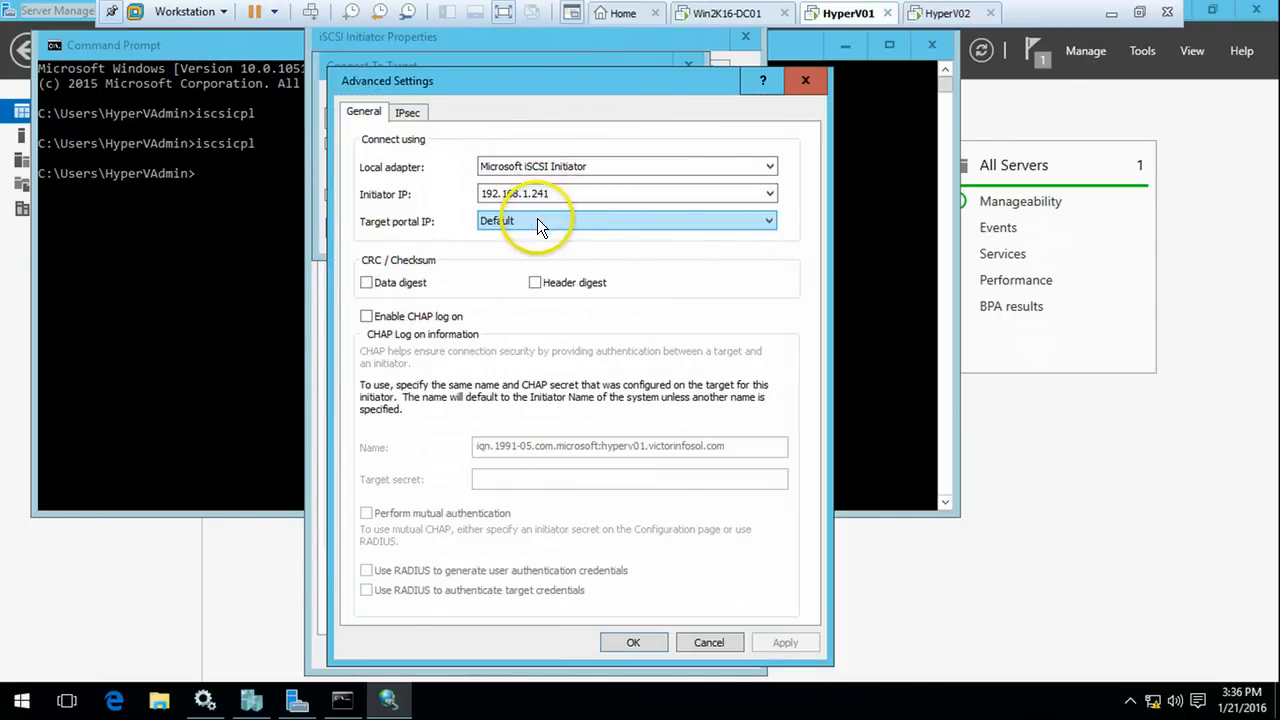
left_click(536, 221)
left_click(540, 245)
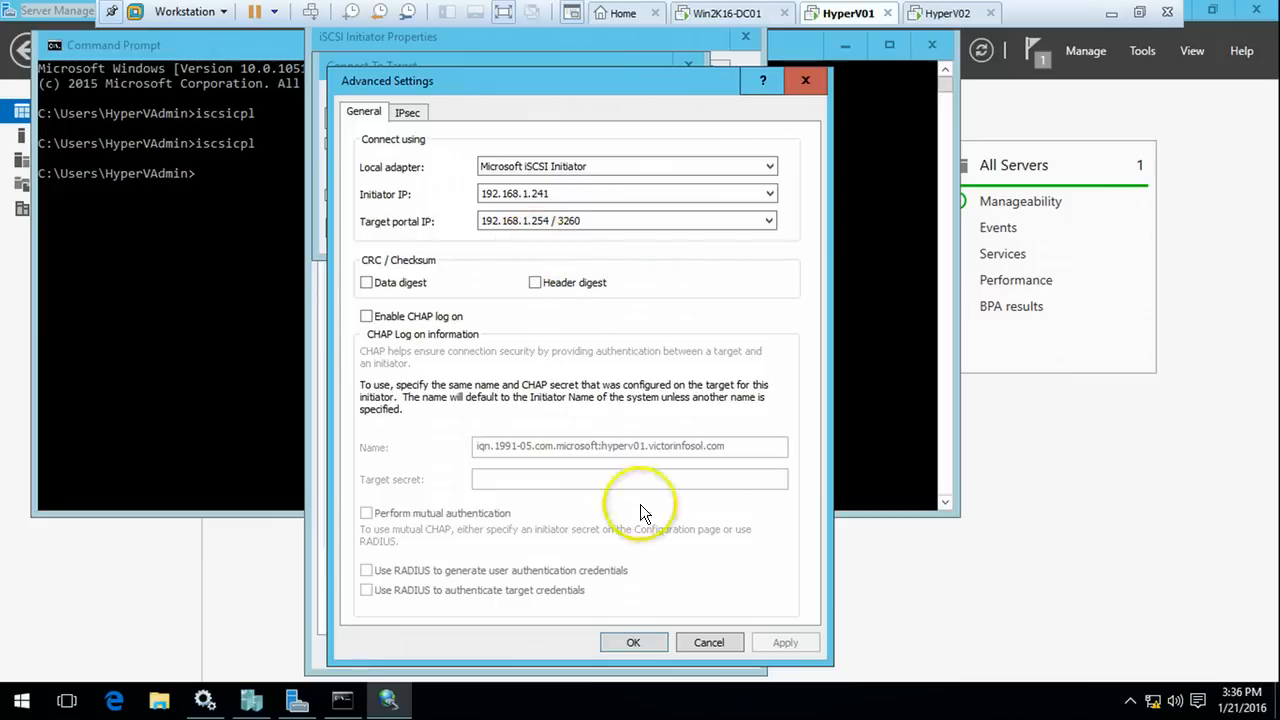
left_click(640, 641)
left_click(582, 228)
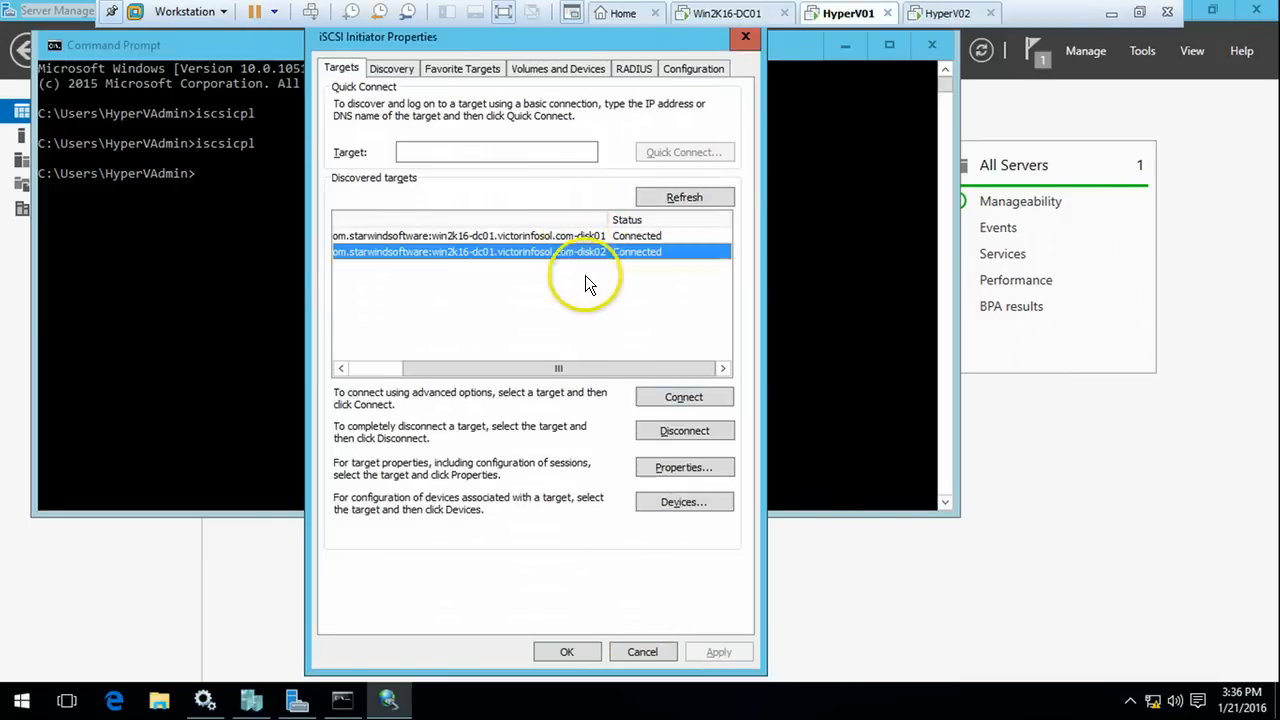
left_click(566, 653)
left_click(777, 247)
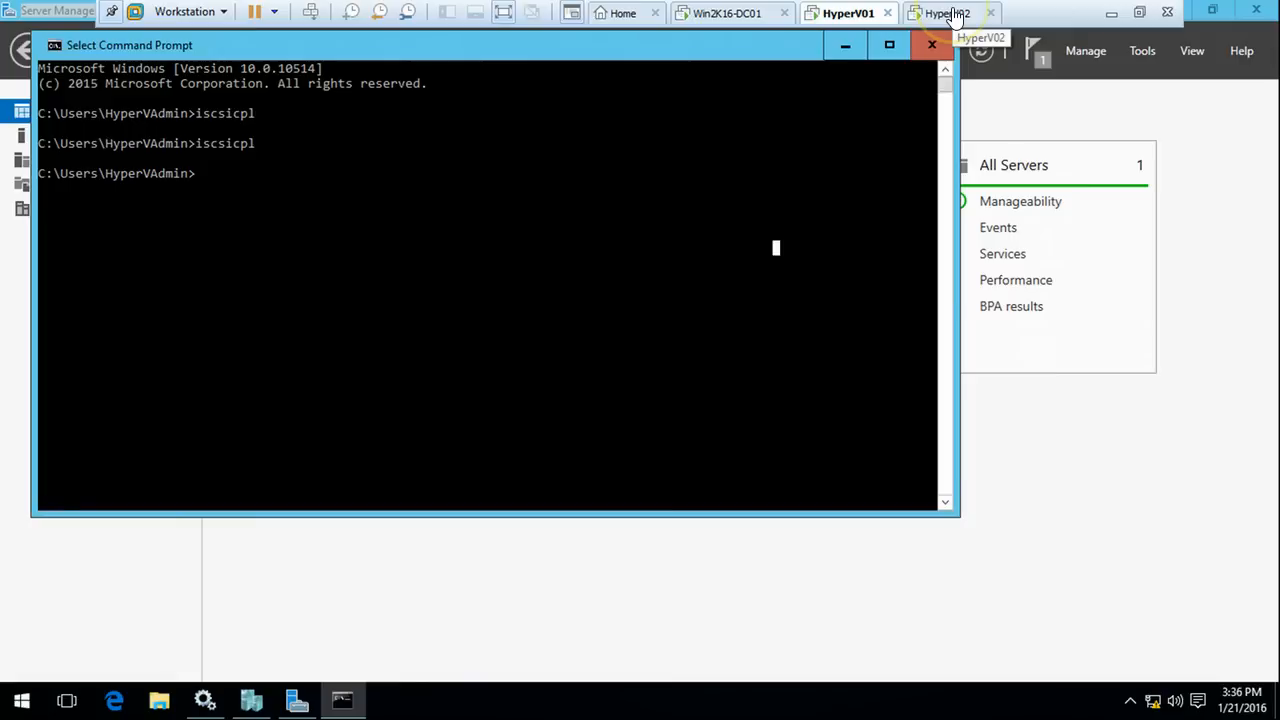
On HyperV02, rerun iscsicpl and widen the target name column
left_click(955, 14)
left_click(605, 282)
key("Up")
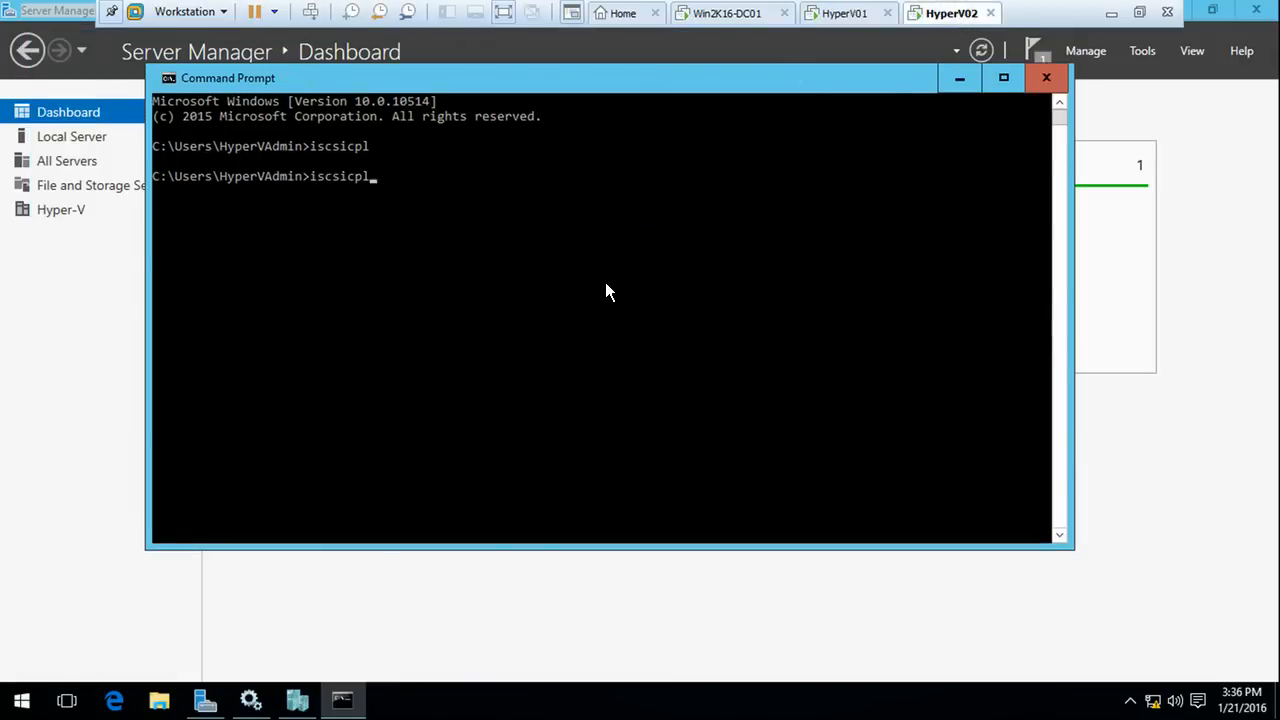
key("Return")
left_click(305, 240)
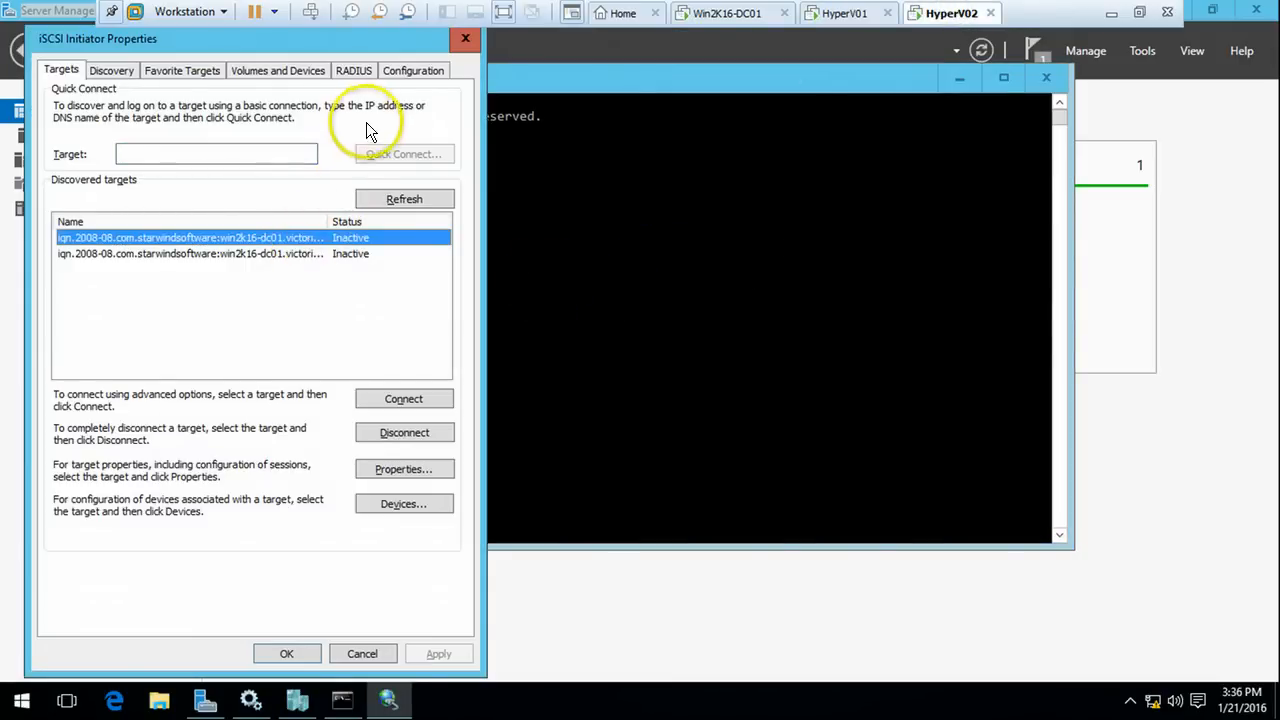
double_click(328, 219)
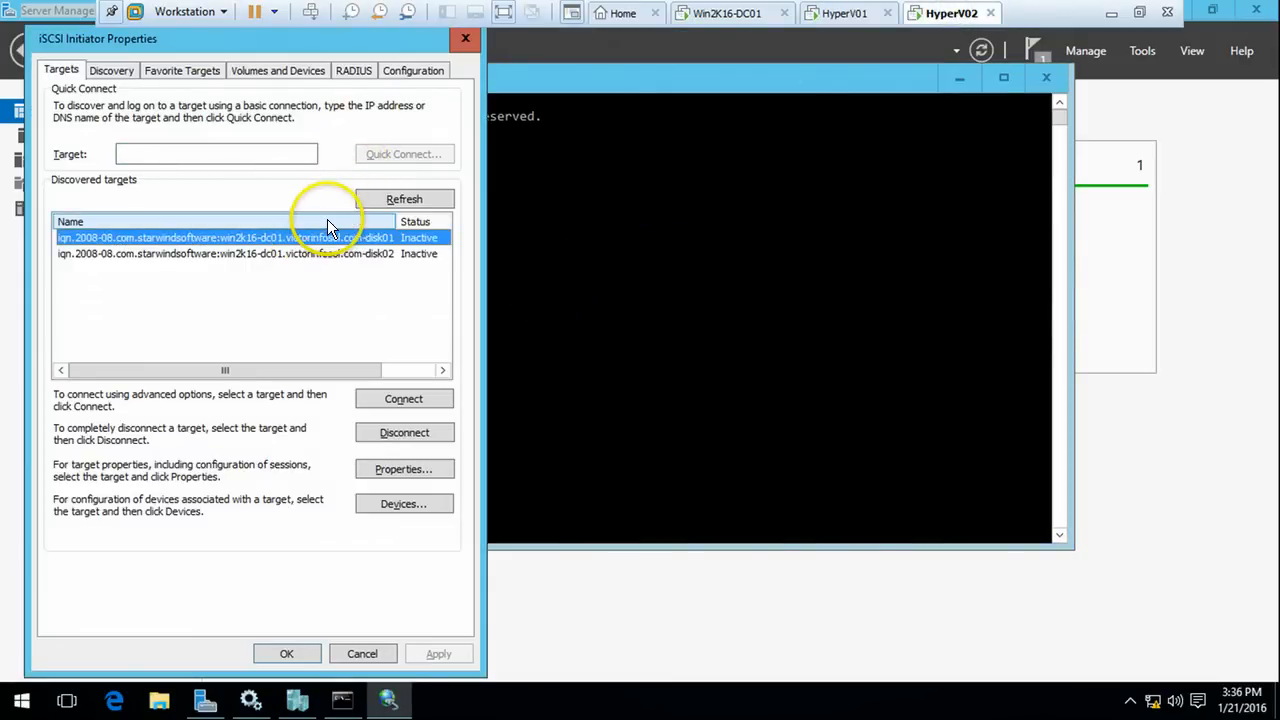
Connect disk01 with multipath via Microsoft iSCSI Initiator, 192.168.1.242 to 192.168.1.254 / 3260
left_click(404, 399)
left_click(85, 197)
left_click(89, 228)
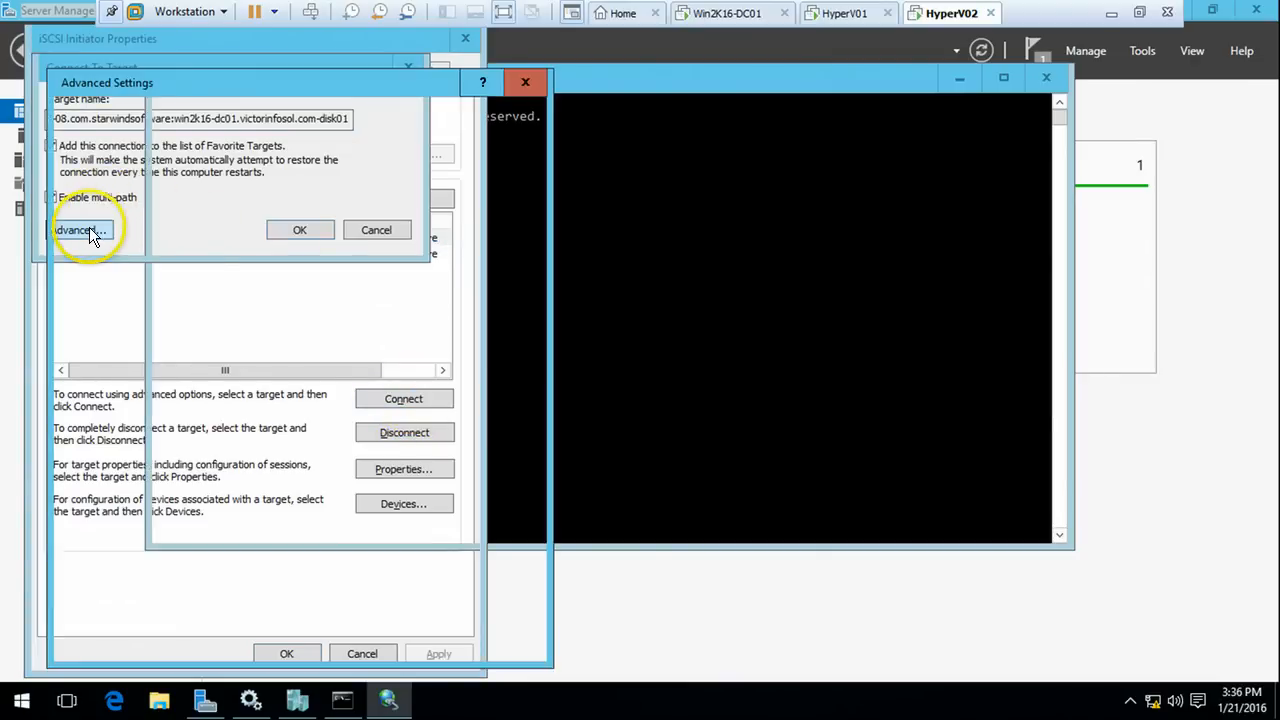
left_click(253, 170)
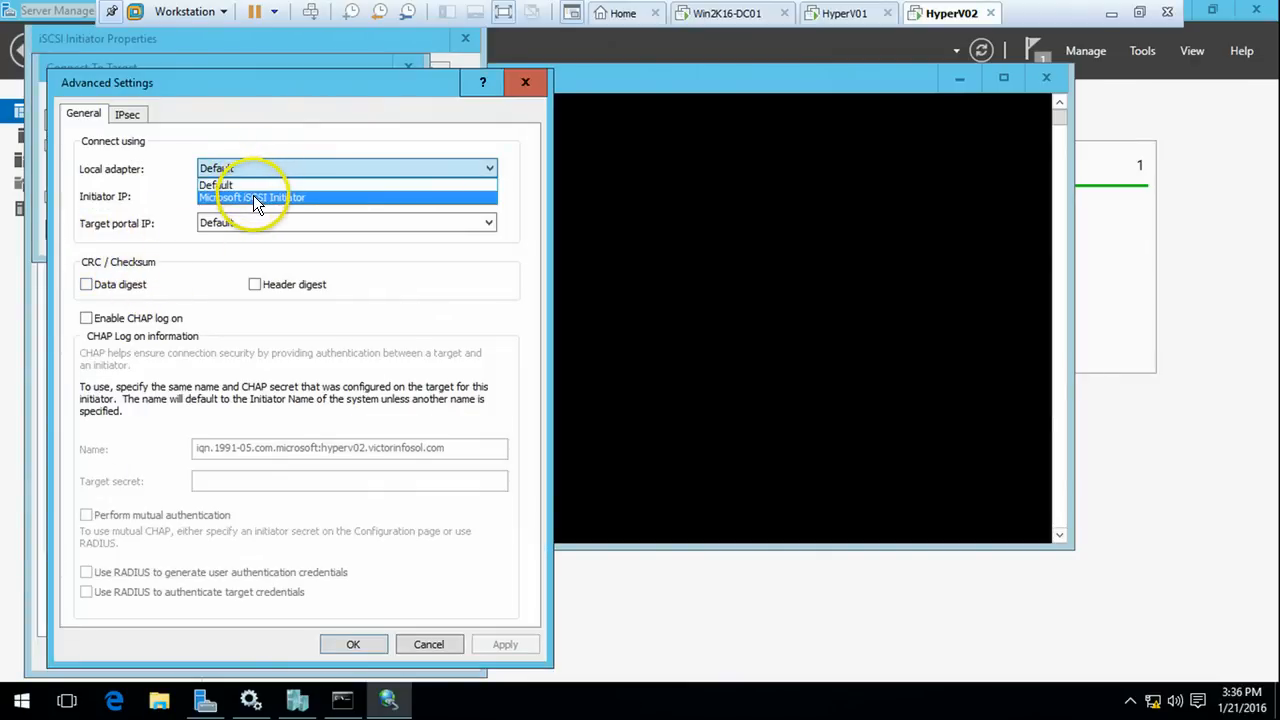
left_click(253, 197)
left_click(259, 193)
left_click(250, 225)
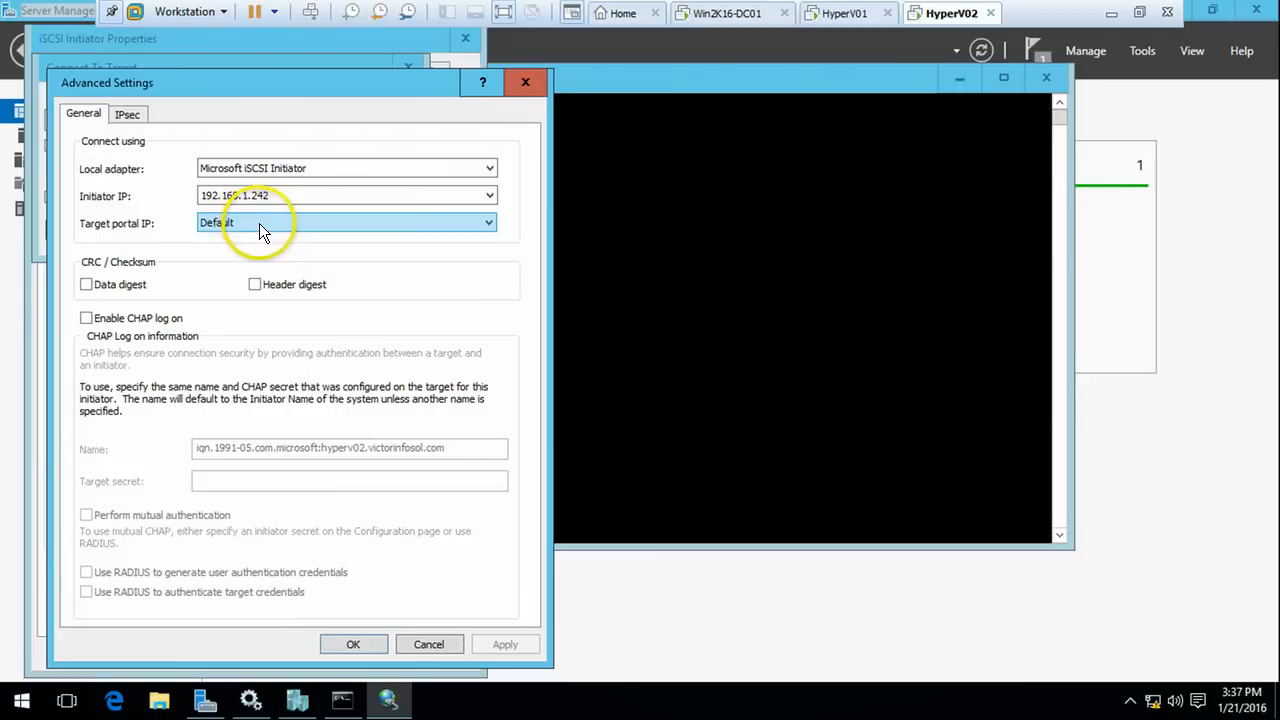
left_click(259, 229)
left_click(253, 252)
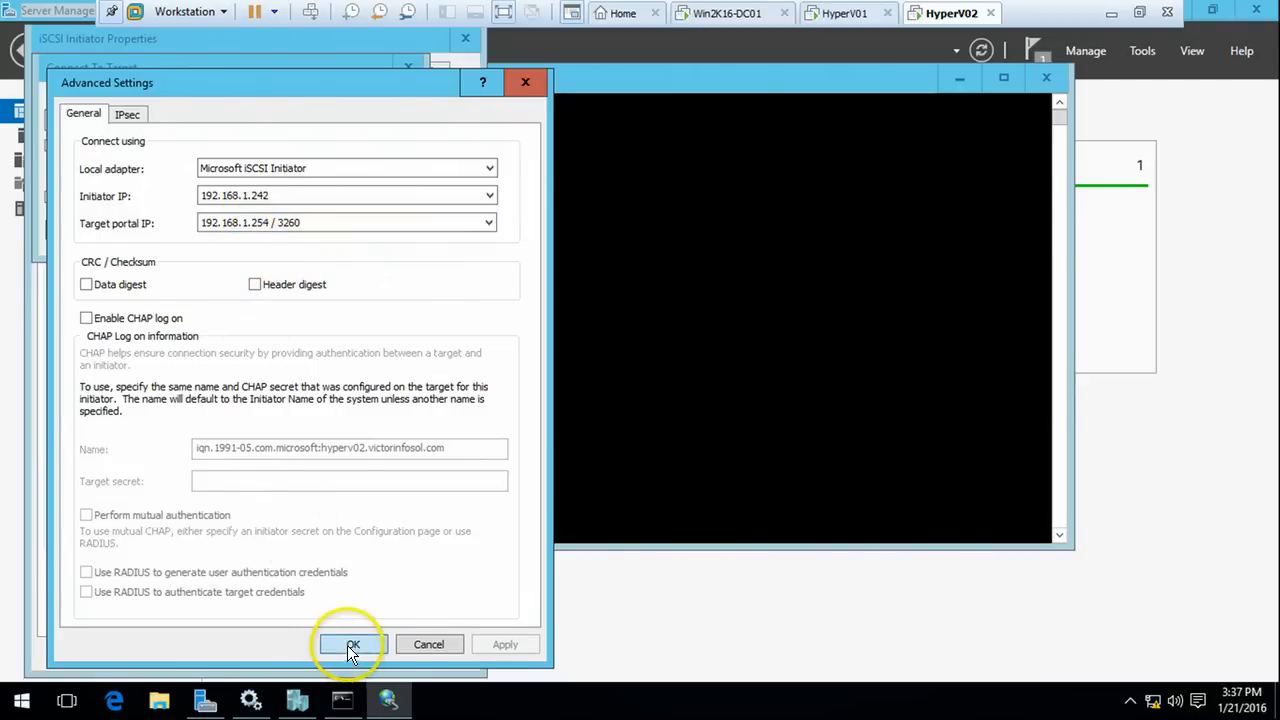
left_click(349, 645)
left_click(296, 232)
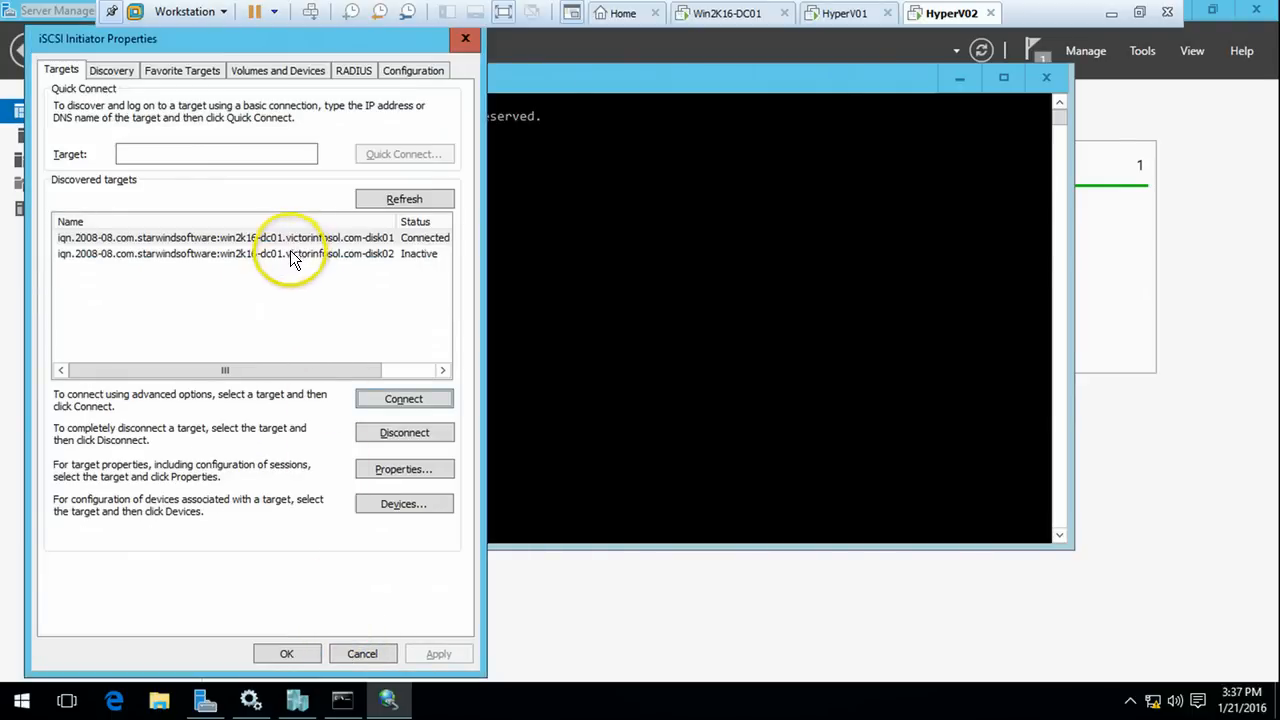
left_click(305, 240)
left_click_drag(341, 372, 393, 371)
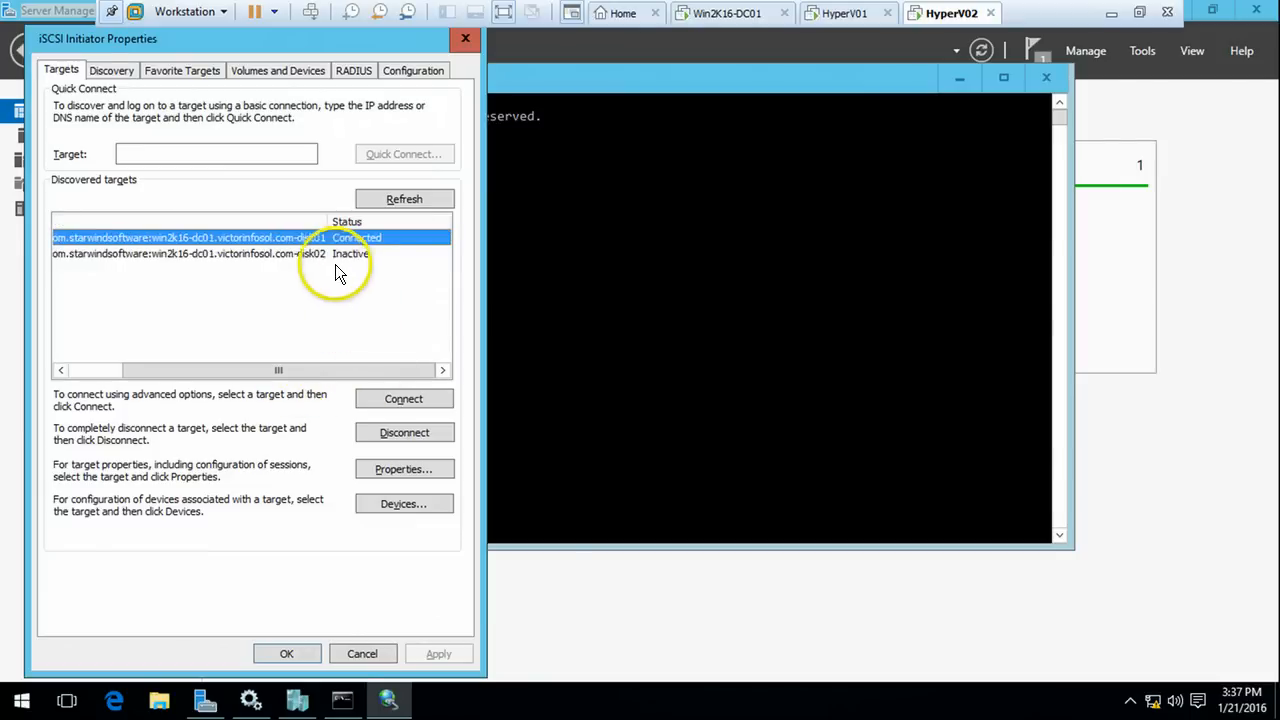
Connect disk02 with the same multipath settings (192.168.1.242 to 192.168.1.254 / 3260) and close the initiator
left_click(324, 255)
left_click(402, 401)
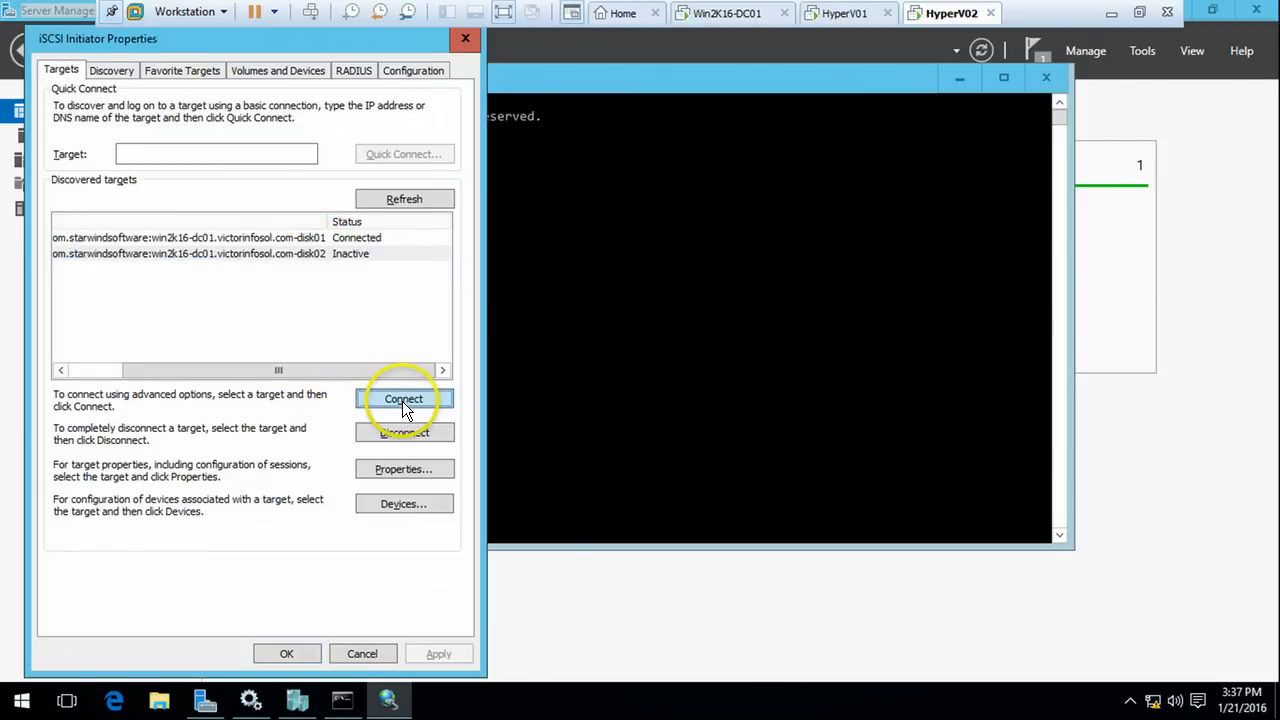
left_click(109, 197)
left_click(89, 229)
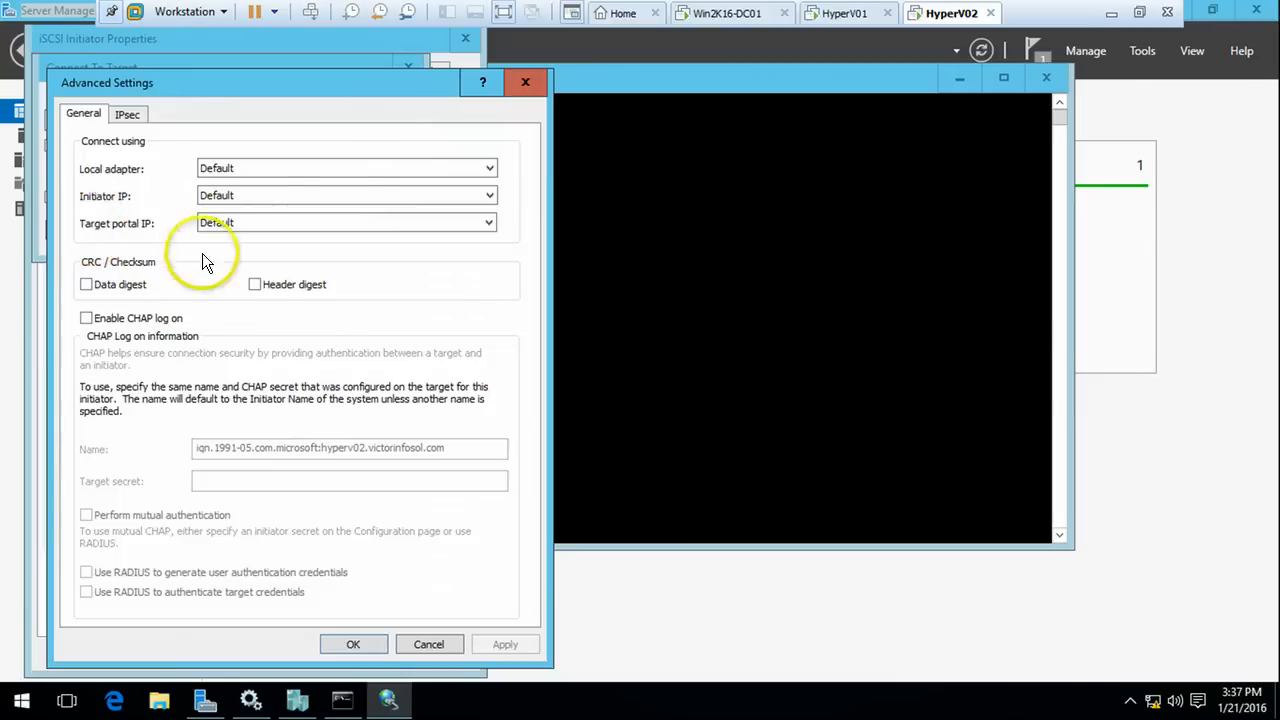
left_click(267, 170)
left_click(267, 195)
left_click(272, 192)
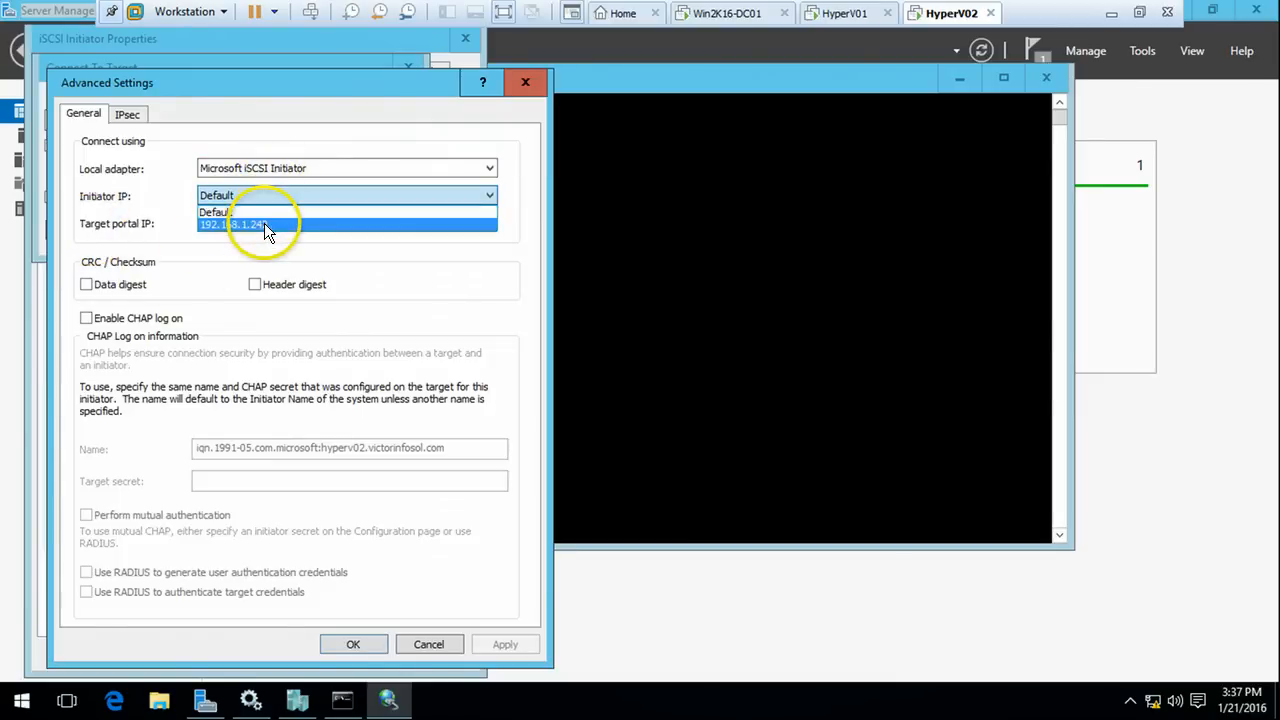
left_click(264, 223)
left_click(270, 220)
left_click(275, 252)
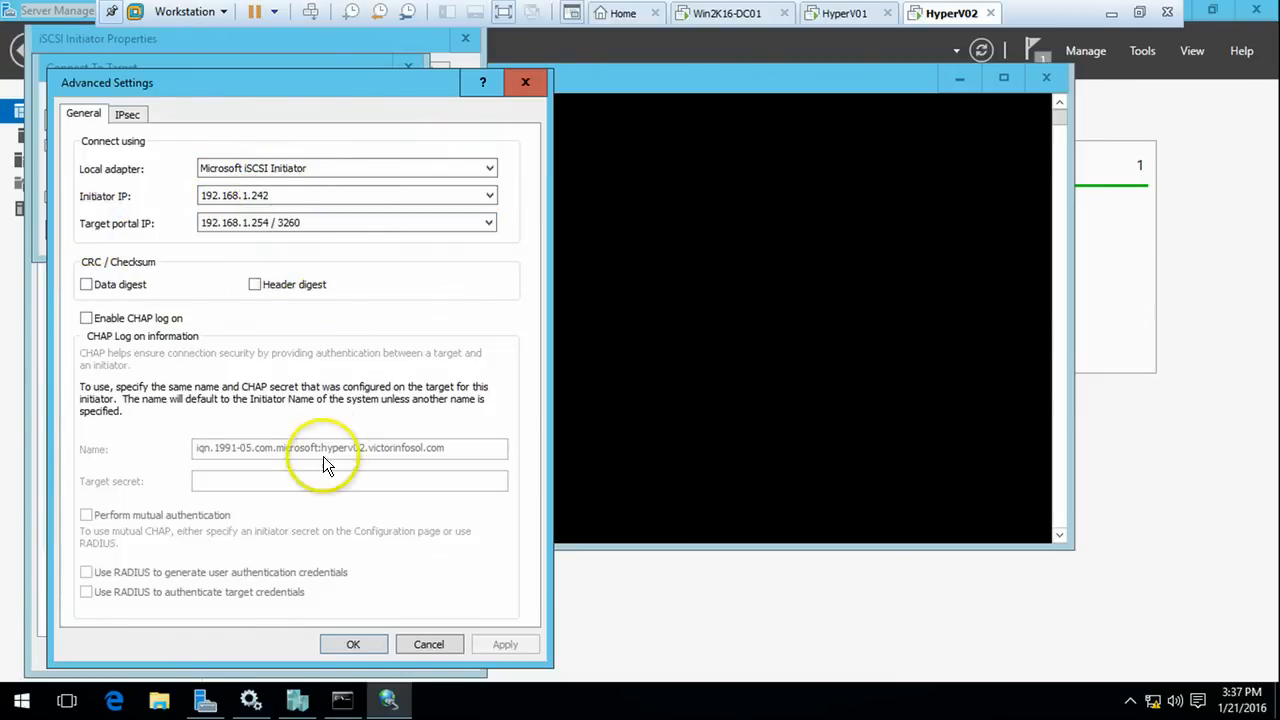
left_click(355, 645)
left_click(299, 233)
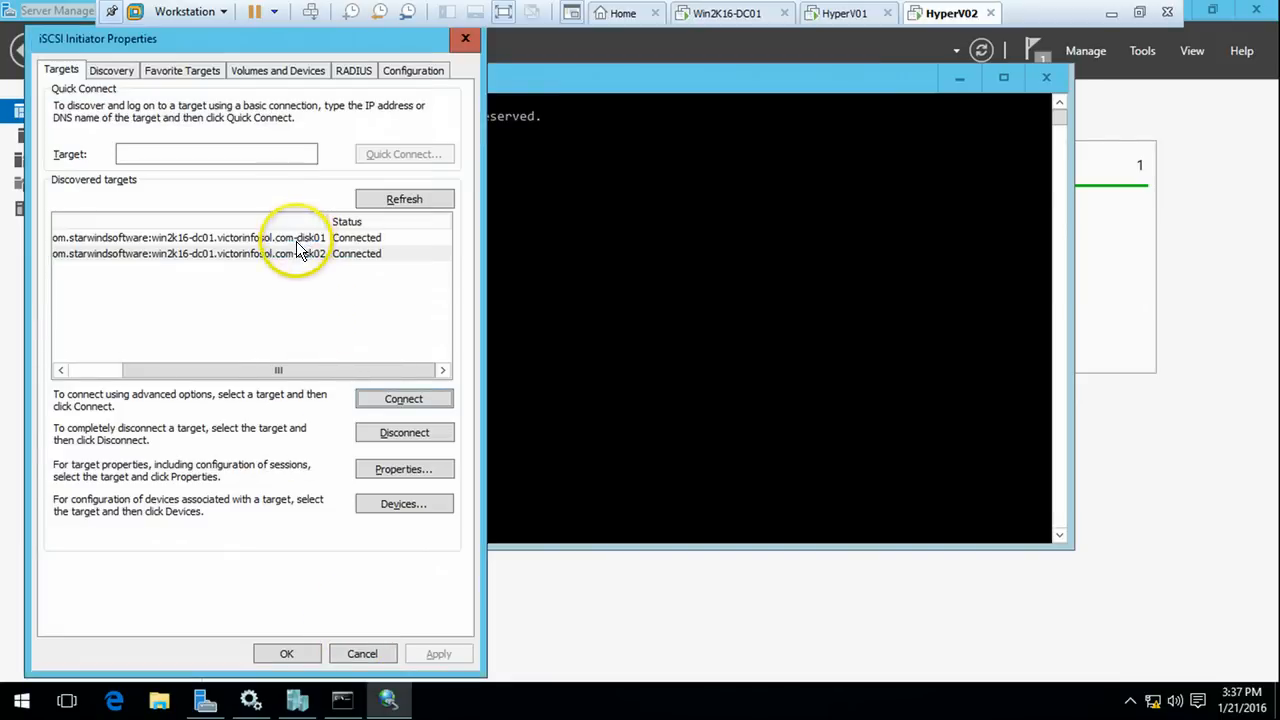
left_click(294, 254)
left_click(286, 654)
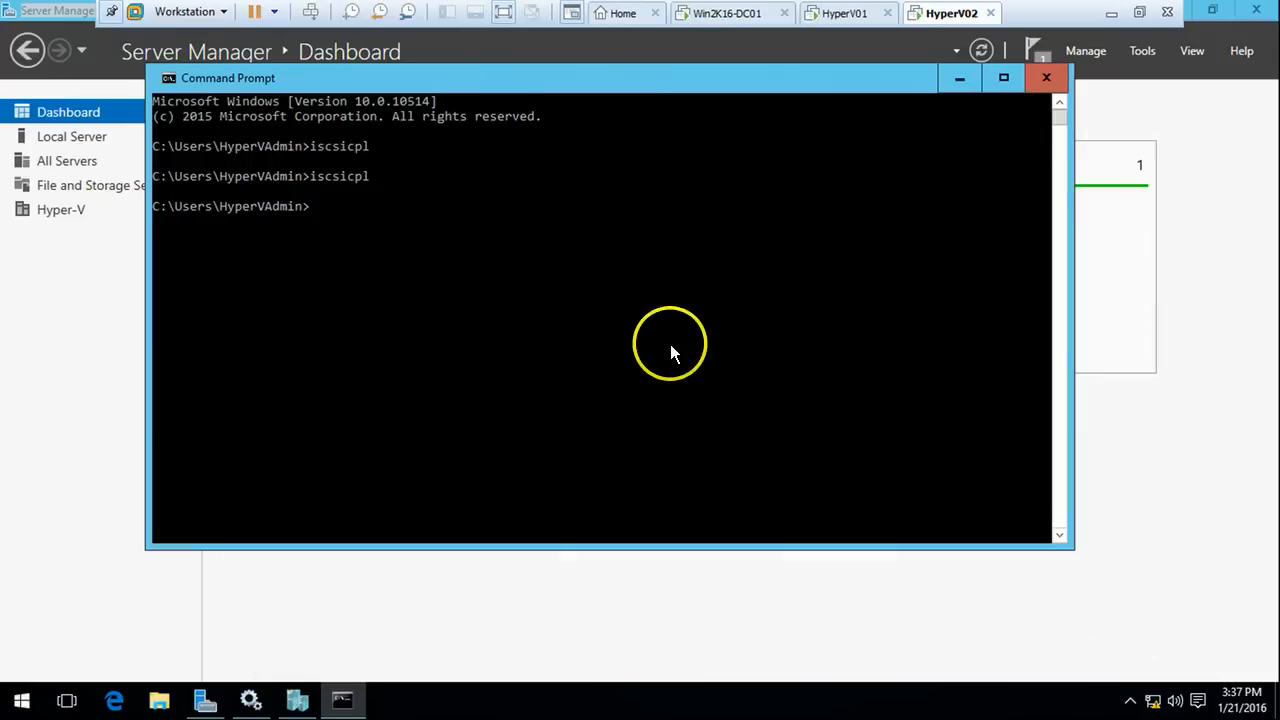
Browse Server Manager's tools on both VMs, then bring up HyperV02's Disk Management
left_click(1092, 500)
left_click(1141, 53)
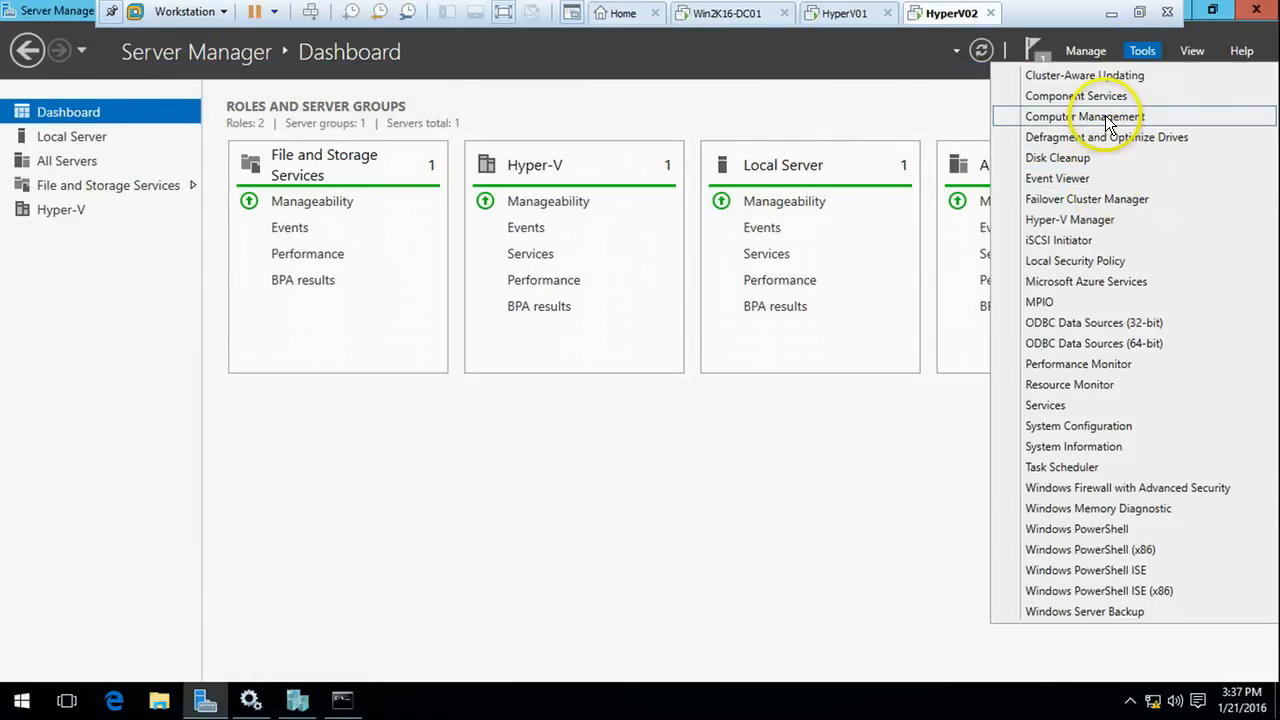
left_click(840, 13)
left_click(980, 412)
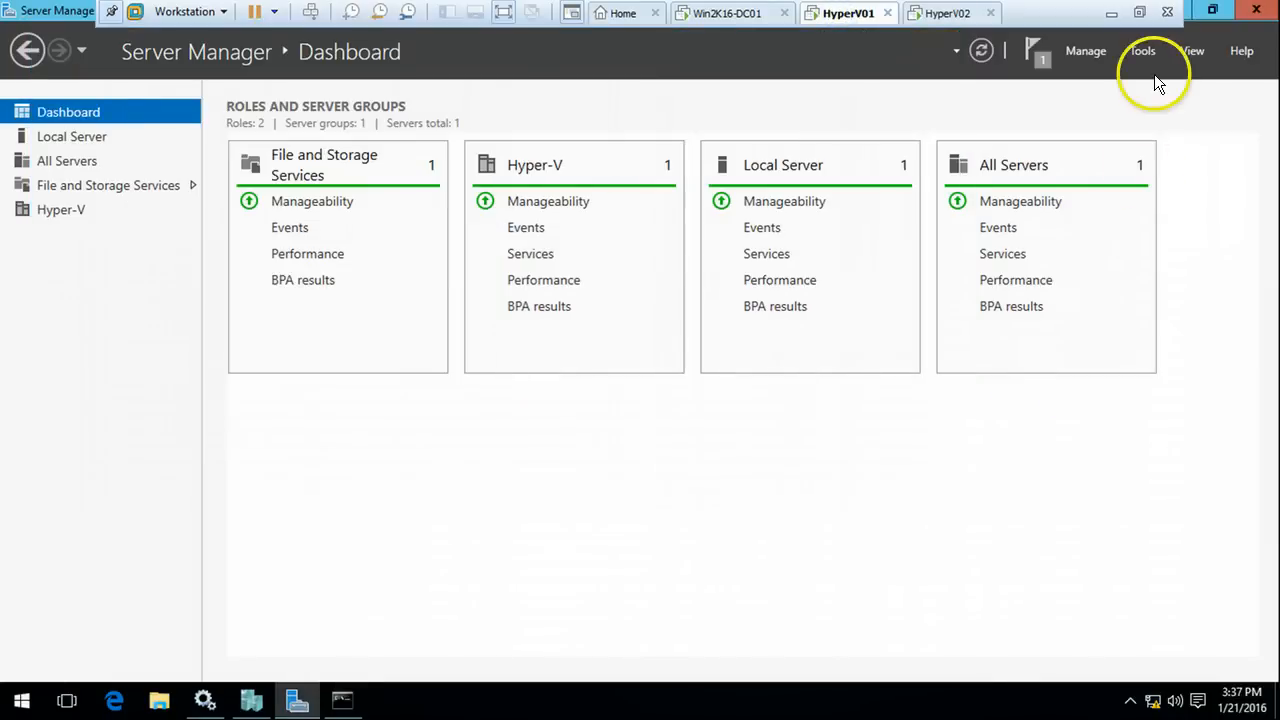
left_click(1142, 50)
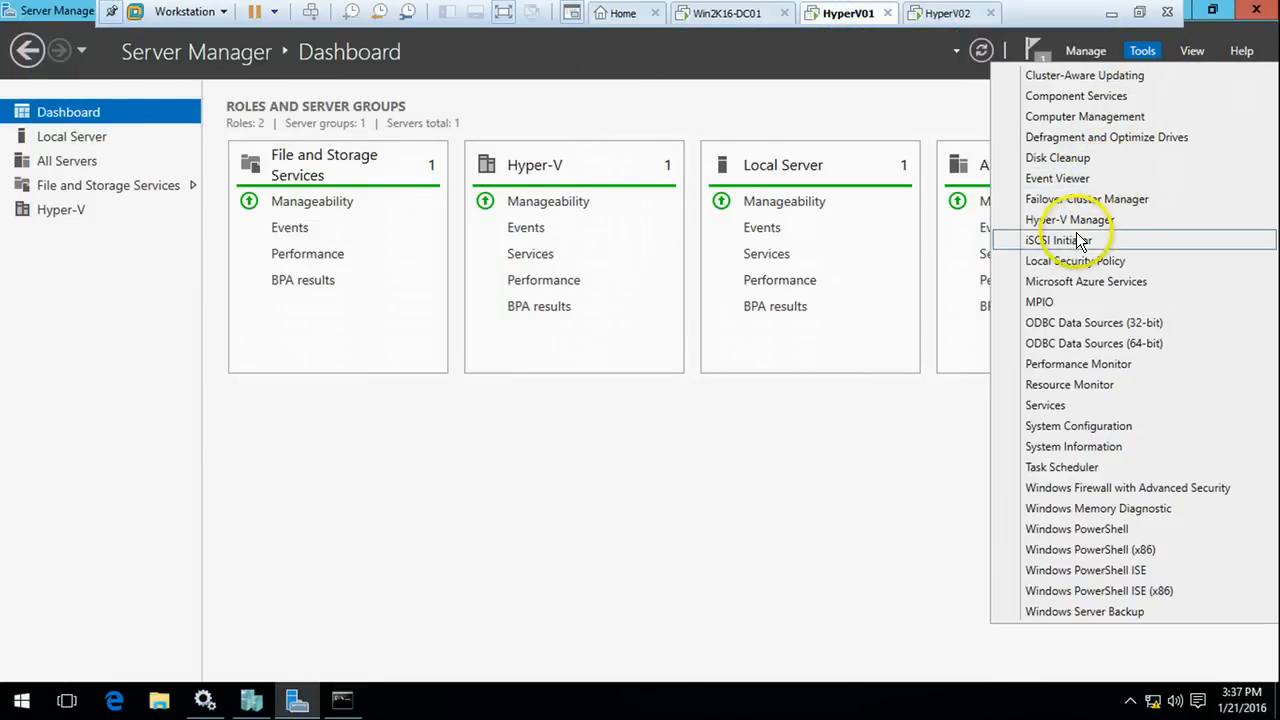
left_click(940, 14)
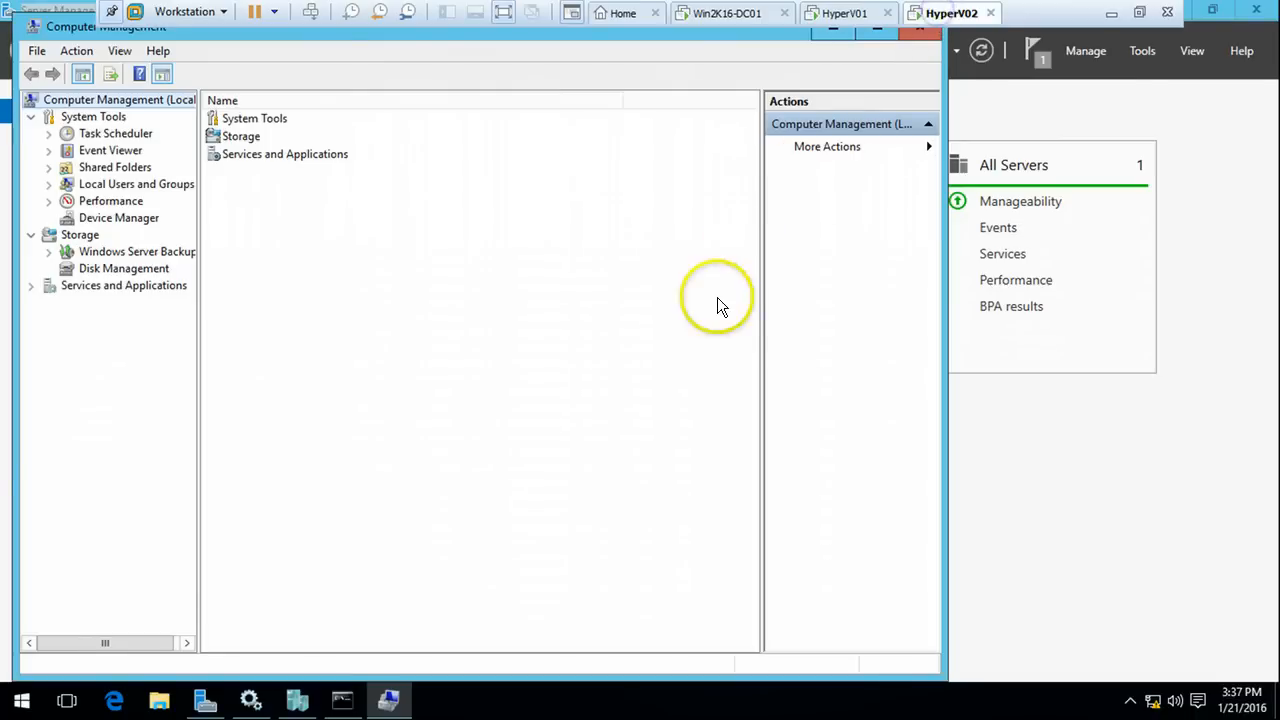
left_click(155, 272)
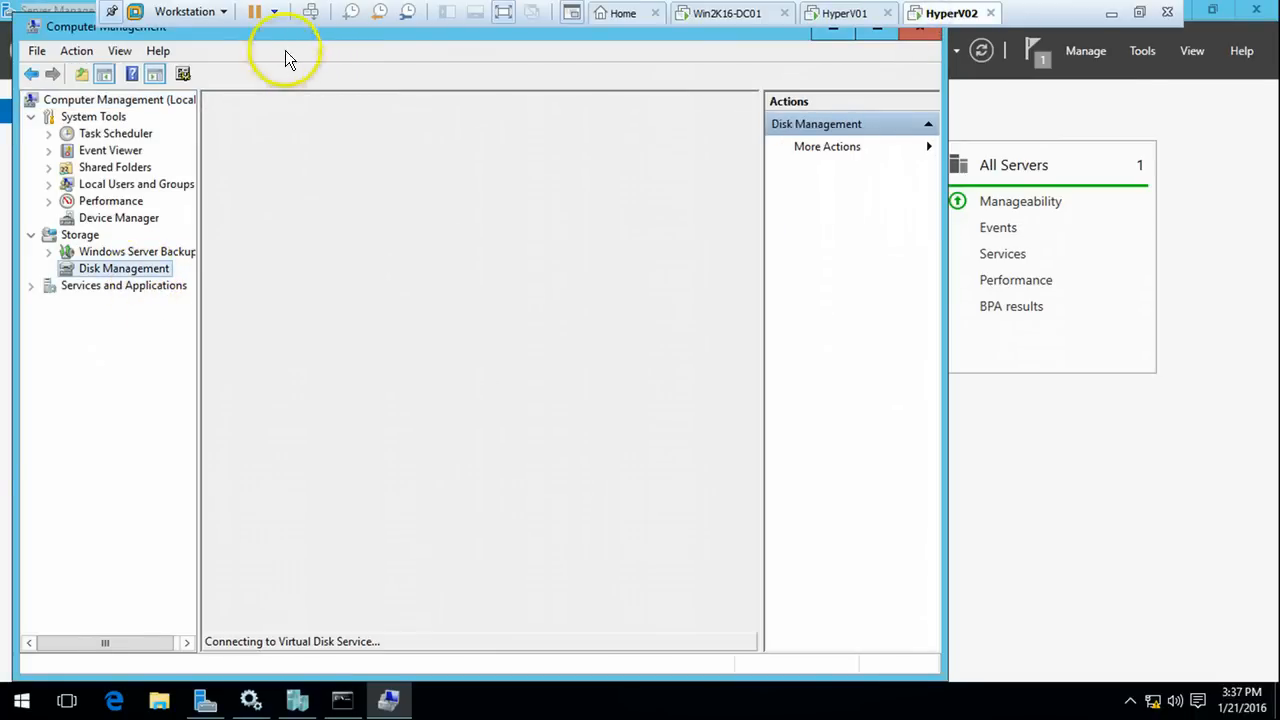
Maximize Computer Management and inspect the offline, unallocated 10 GB Disk 1 and 200 GB Disk 2
double_click(80, 26)
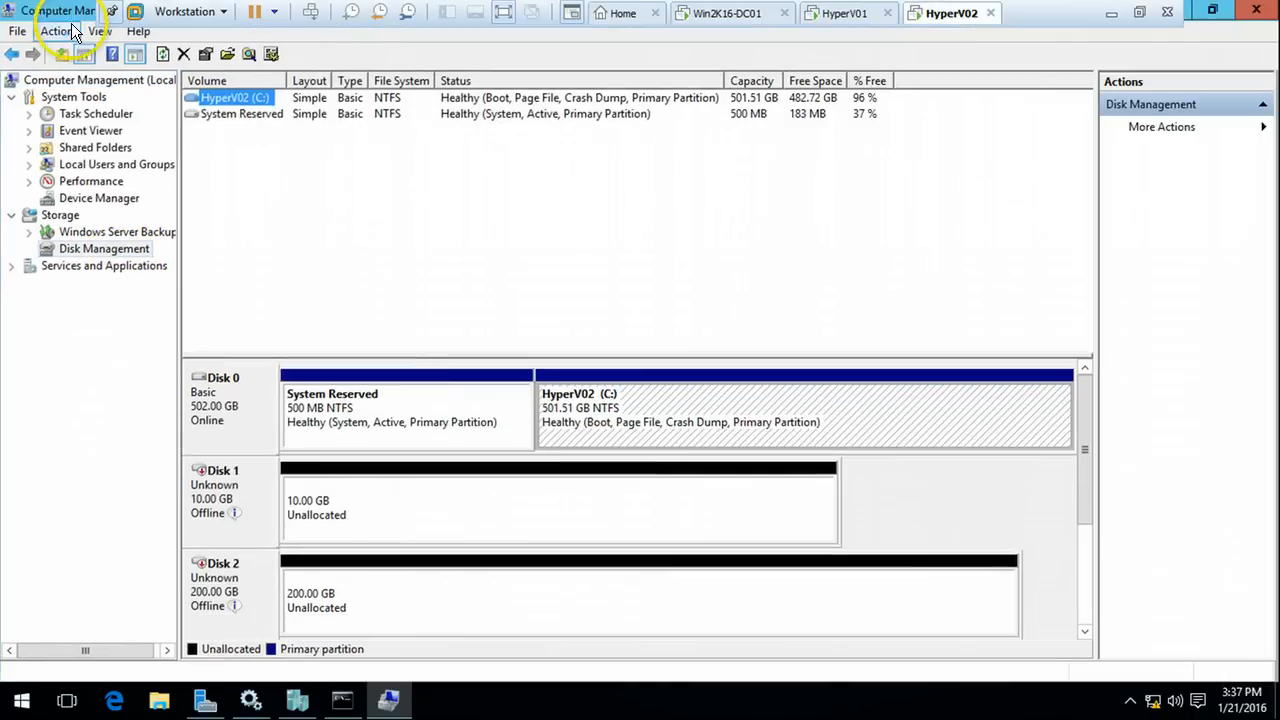
left_click(242, 493)
left_click(332, 520)
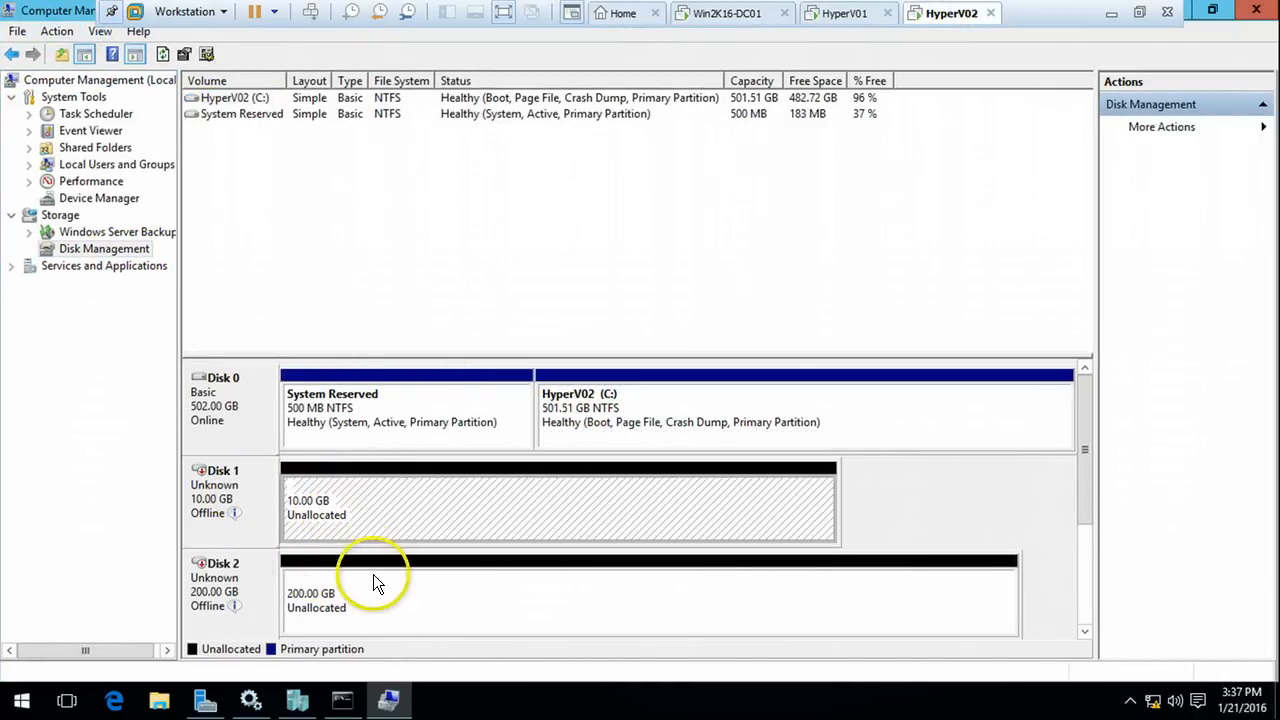
left_click(372, 584)
left_click(398, 517)
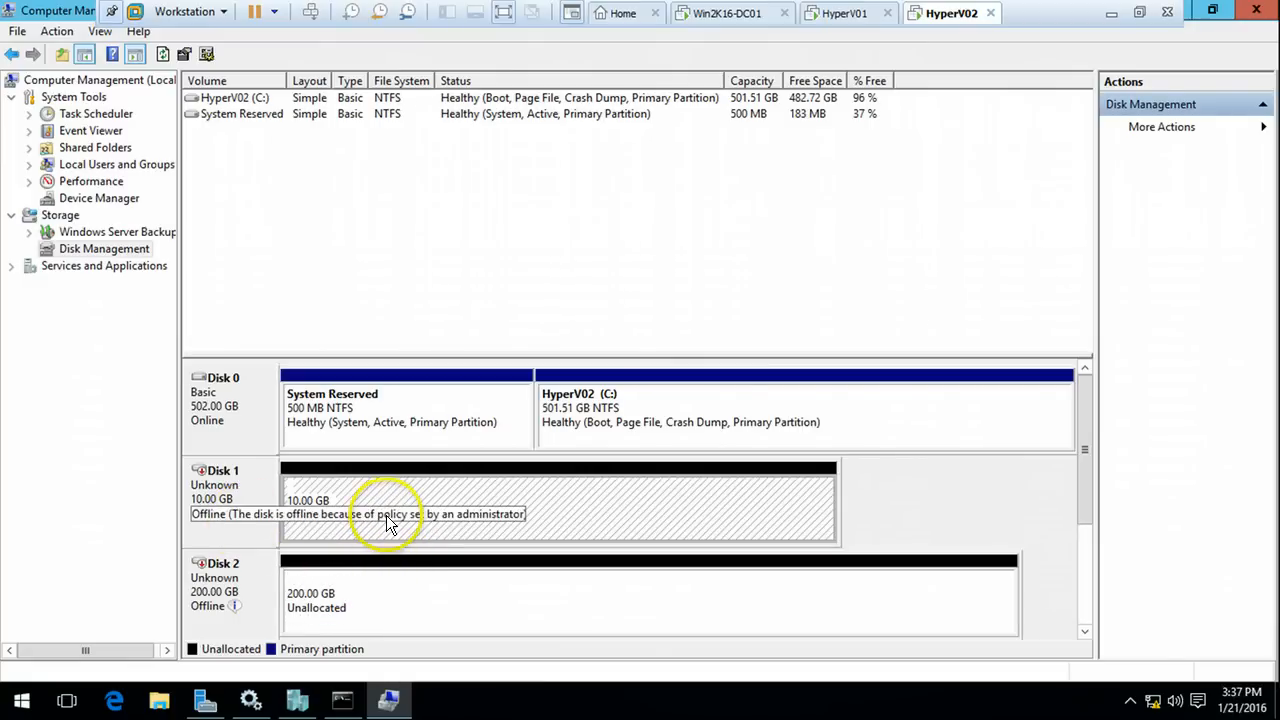
left_click(399, 607)
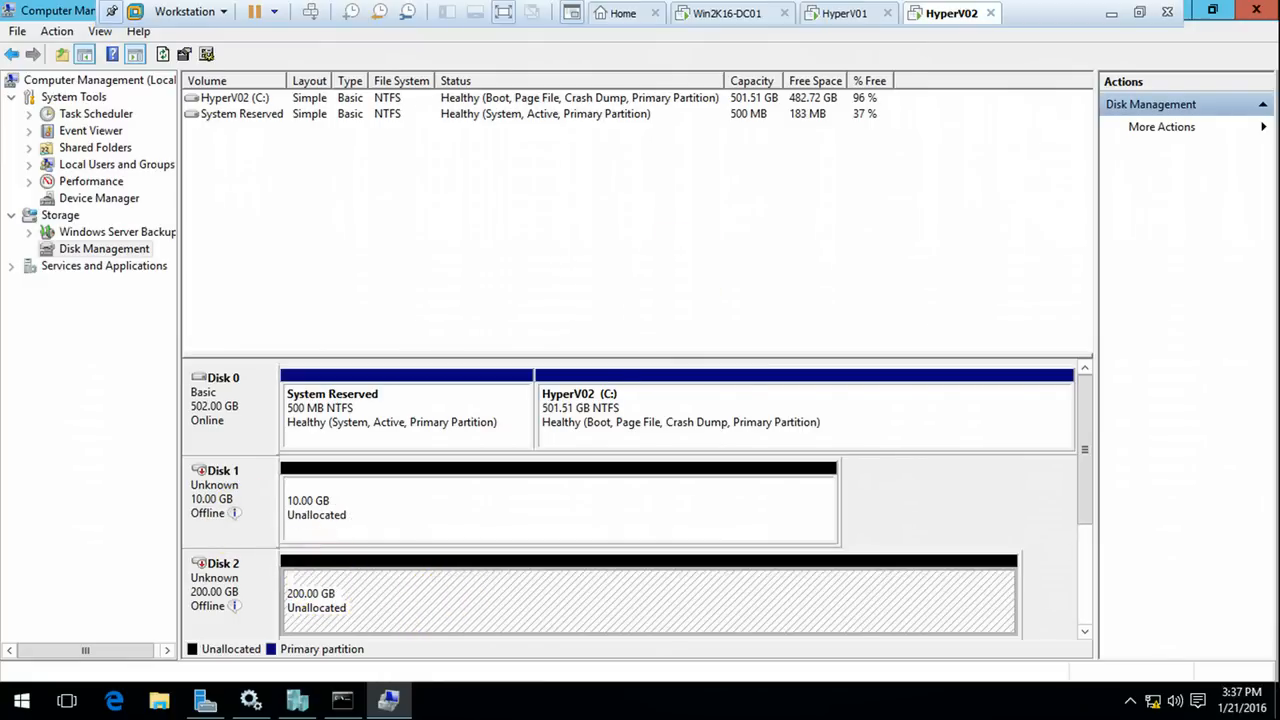
View HyperV01's Disk Management, selecting Disk 1's unallocated space and maximizing the window
left_click(845, 14)
left_click(125, 270)
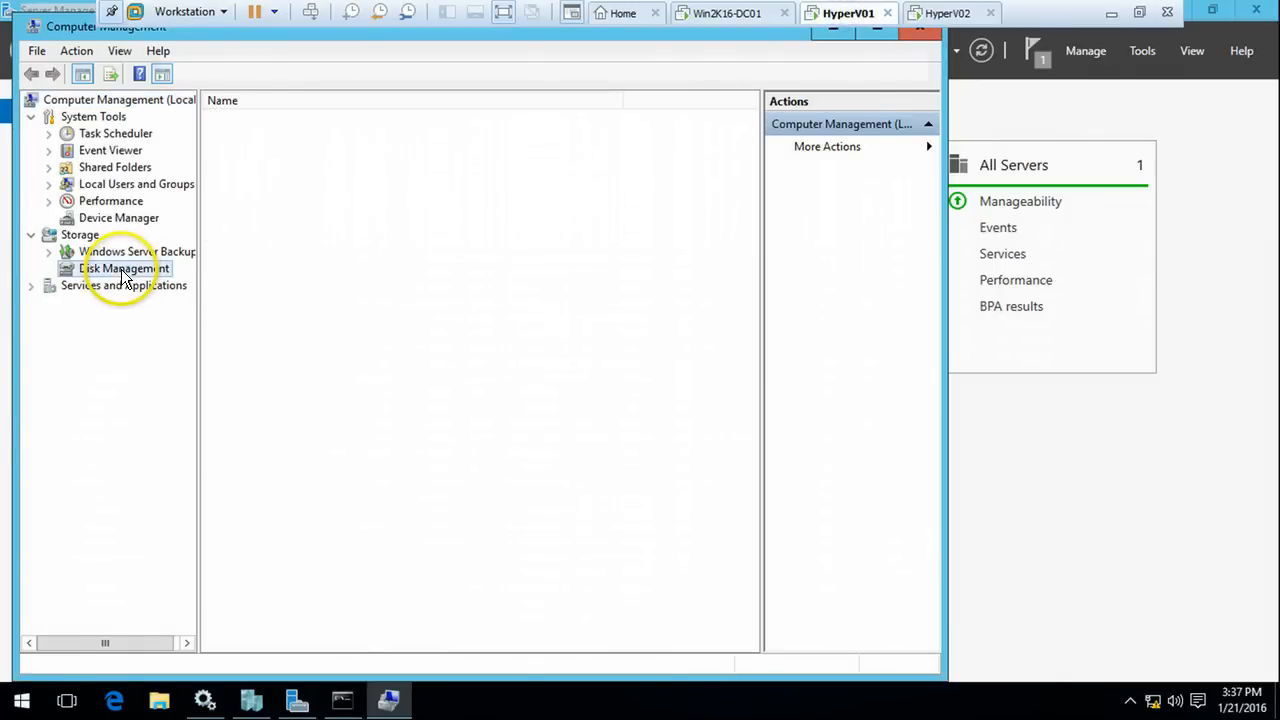
left_click(381, 487)
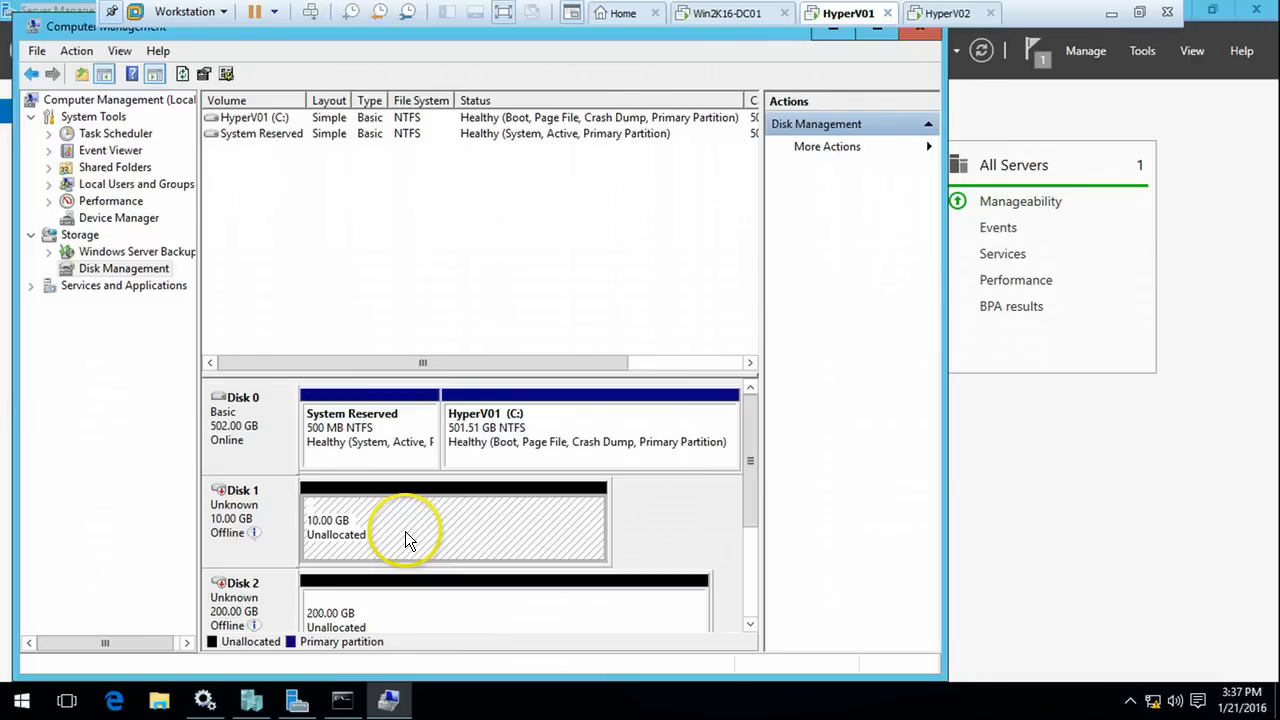
left_click(880, 32)
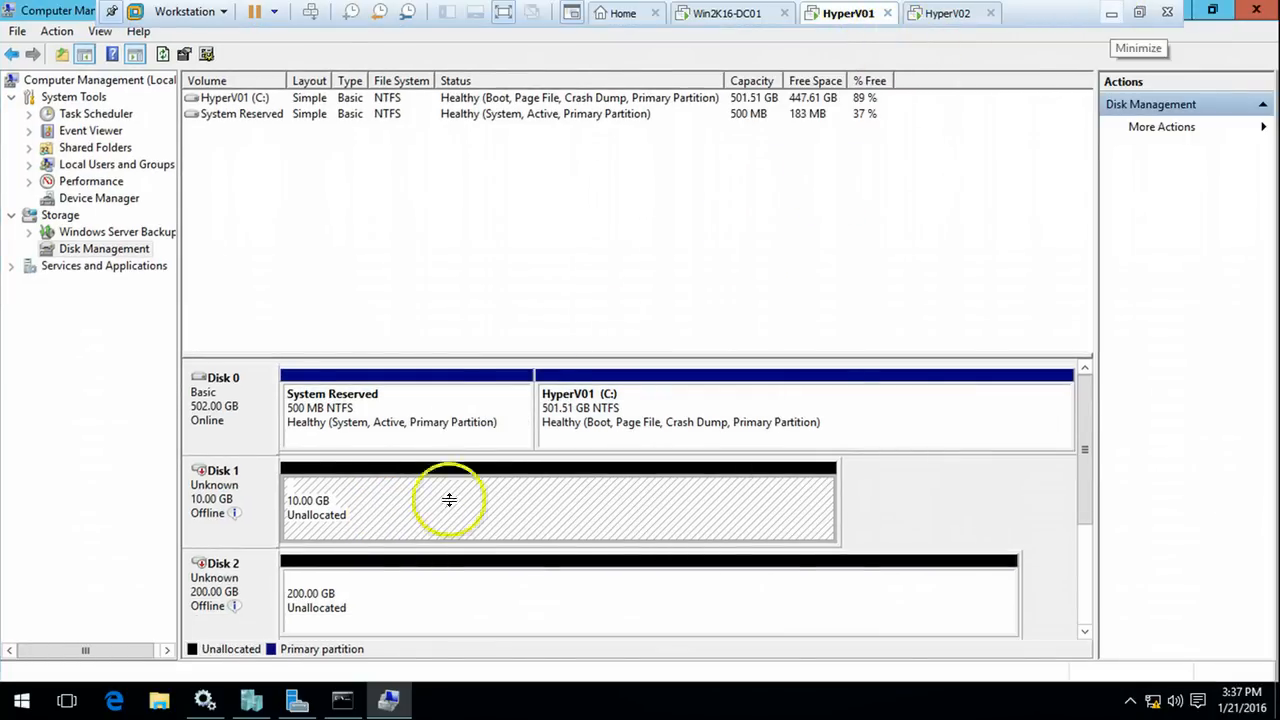
Rerun iscsicpl and check the first connected StarWind target's devices, confirming it provides Disk 1
left_click(342, 700)
key("Up")
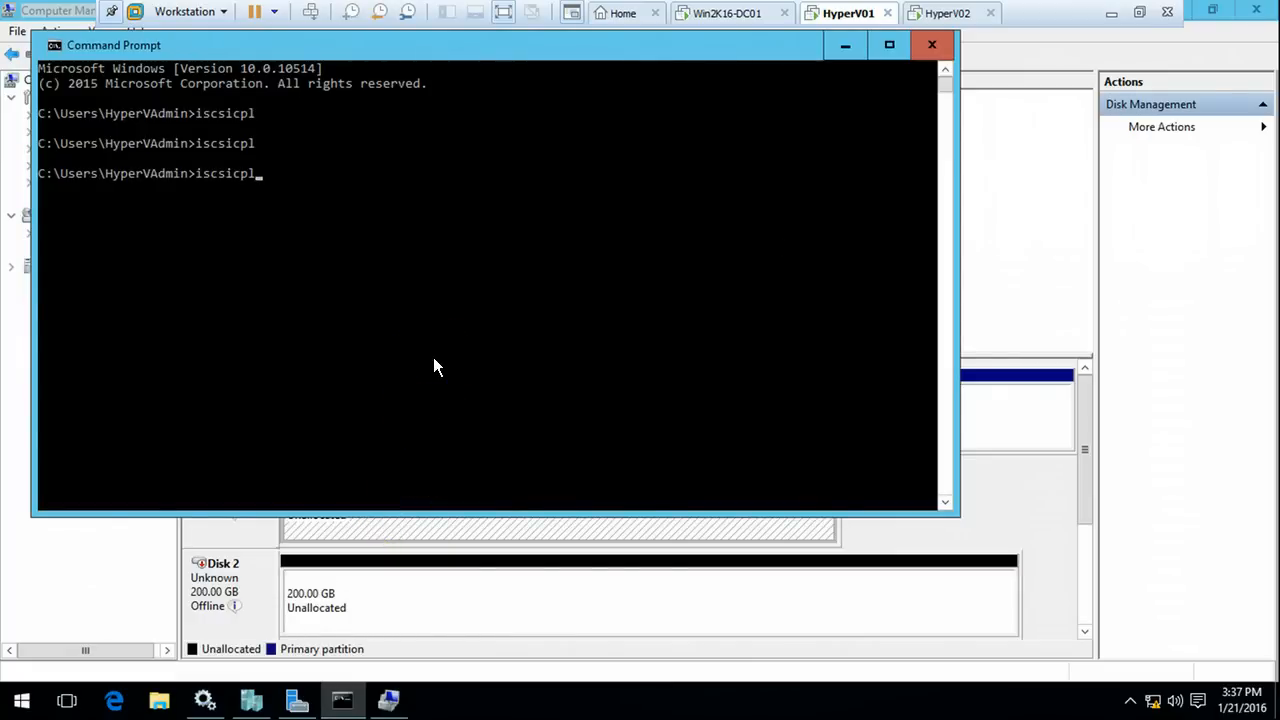
key("Return")
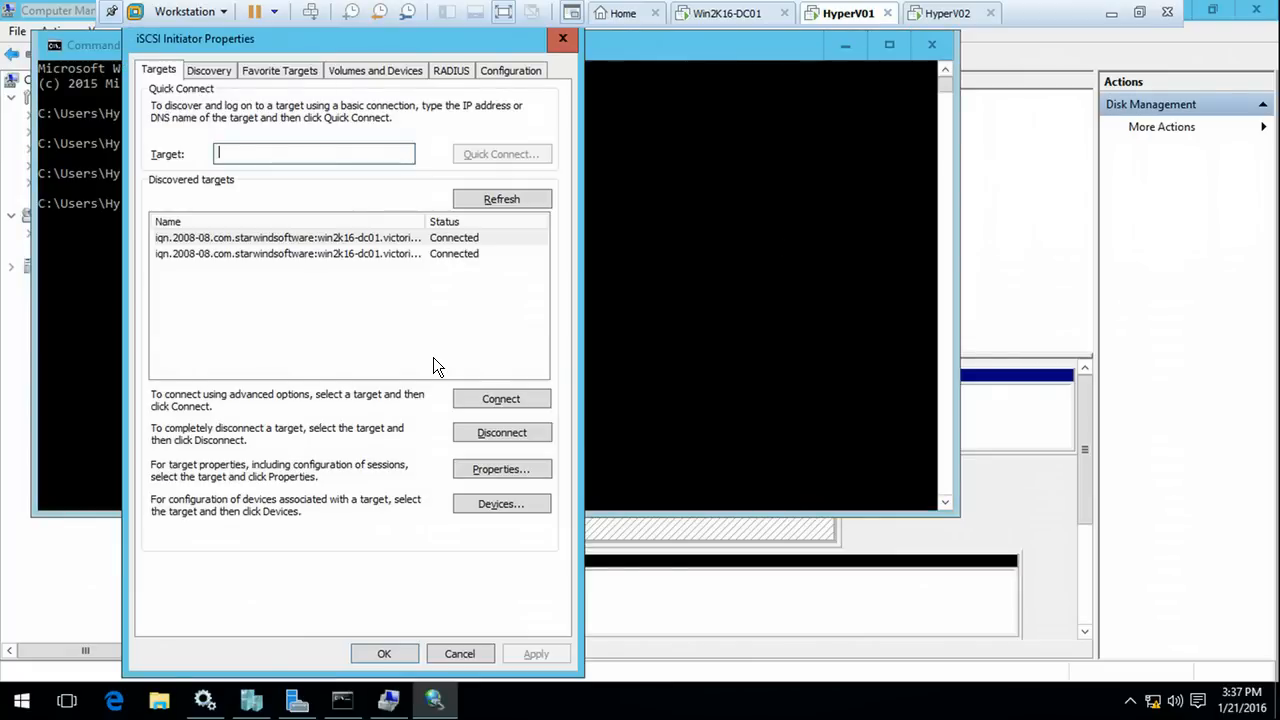
left_click(345, 238)
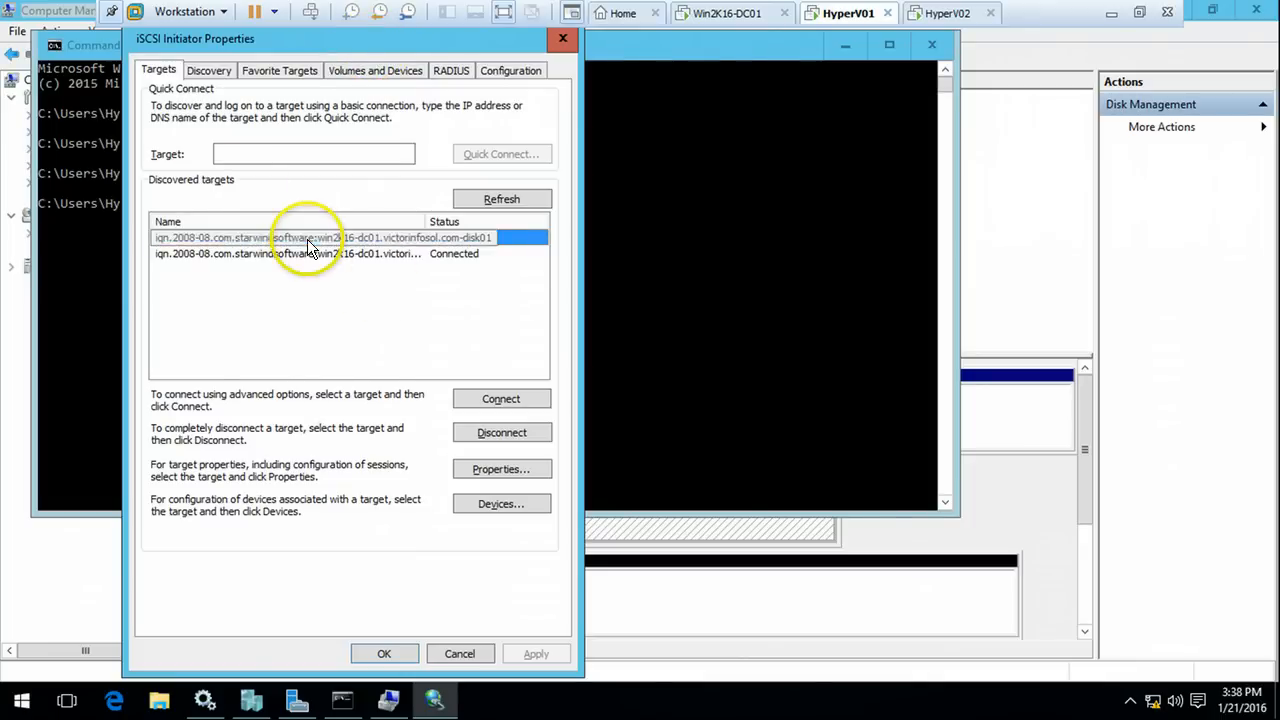
left_click(510, 502)
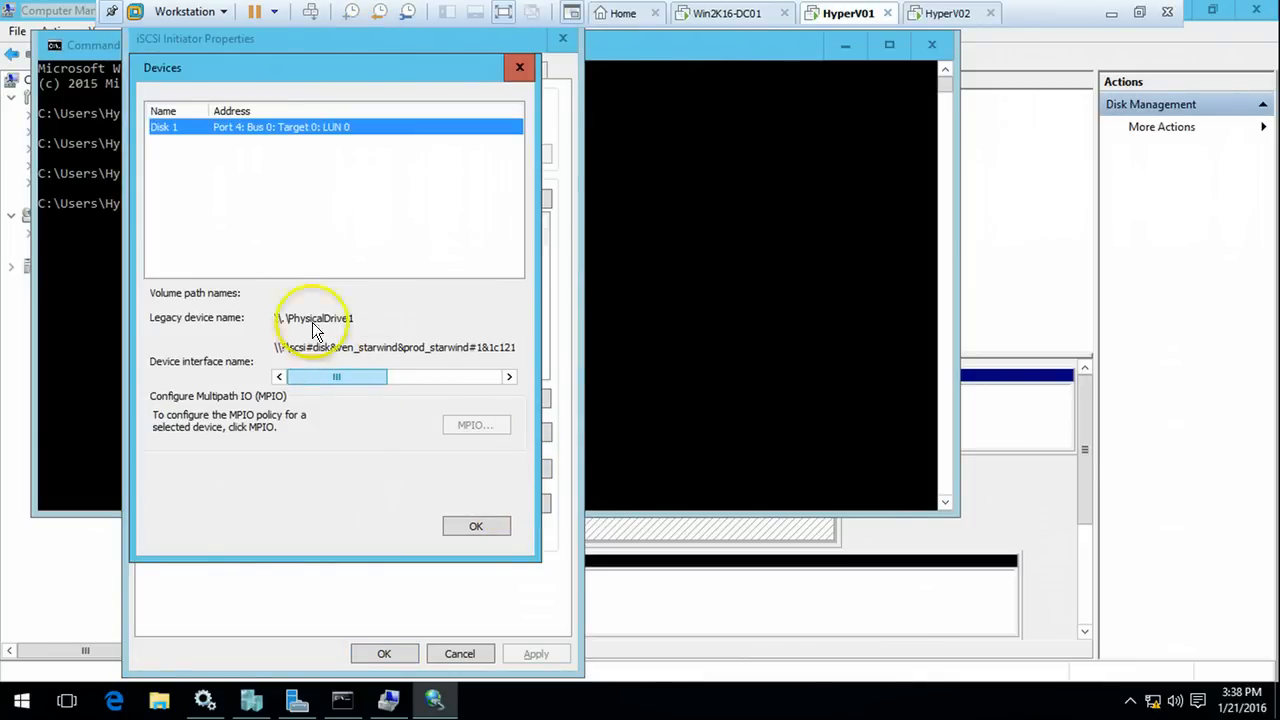
mouse_move(350, 378)
left_mouse_down()
mouse_move(456, 375)
mouse_move(371, 380)
left_mouse_up()
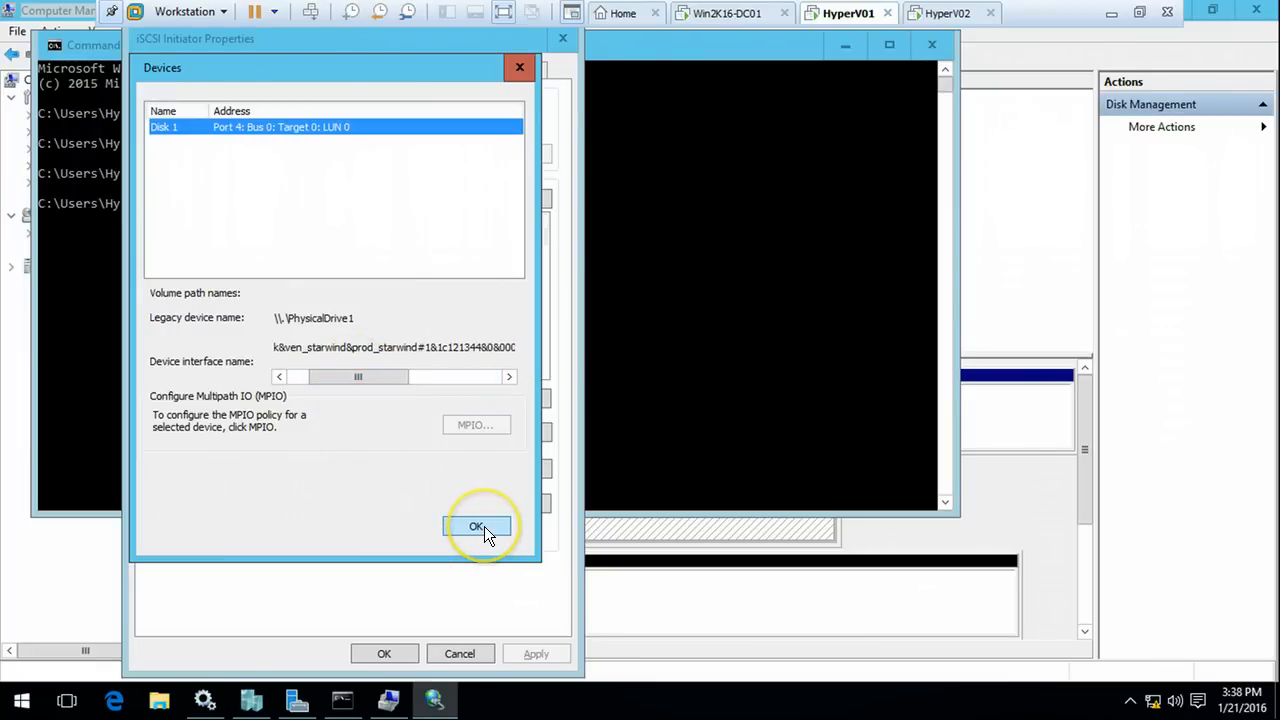
left_click(477, 527)
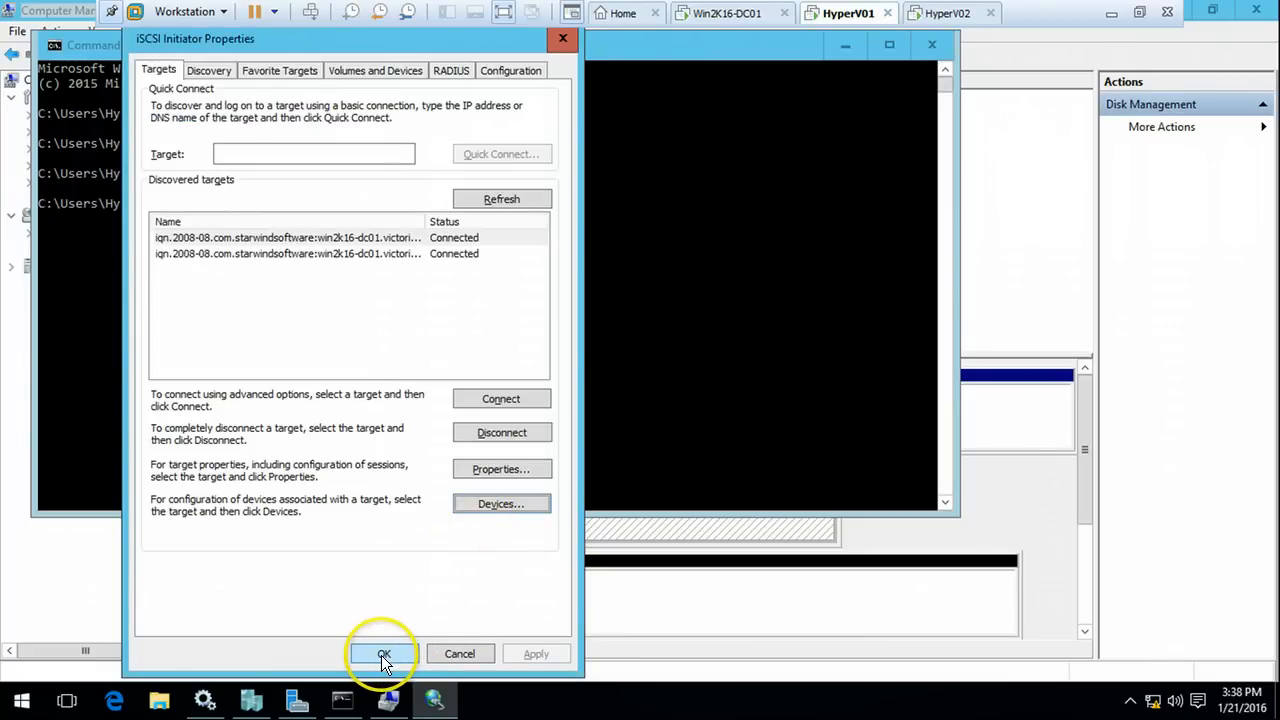
left_click(760, 300)
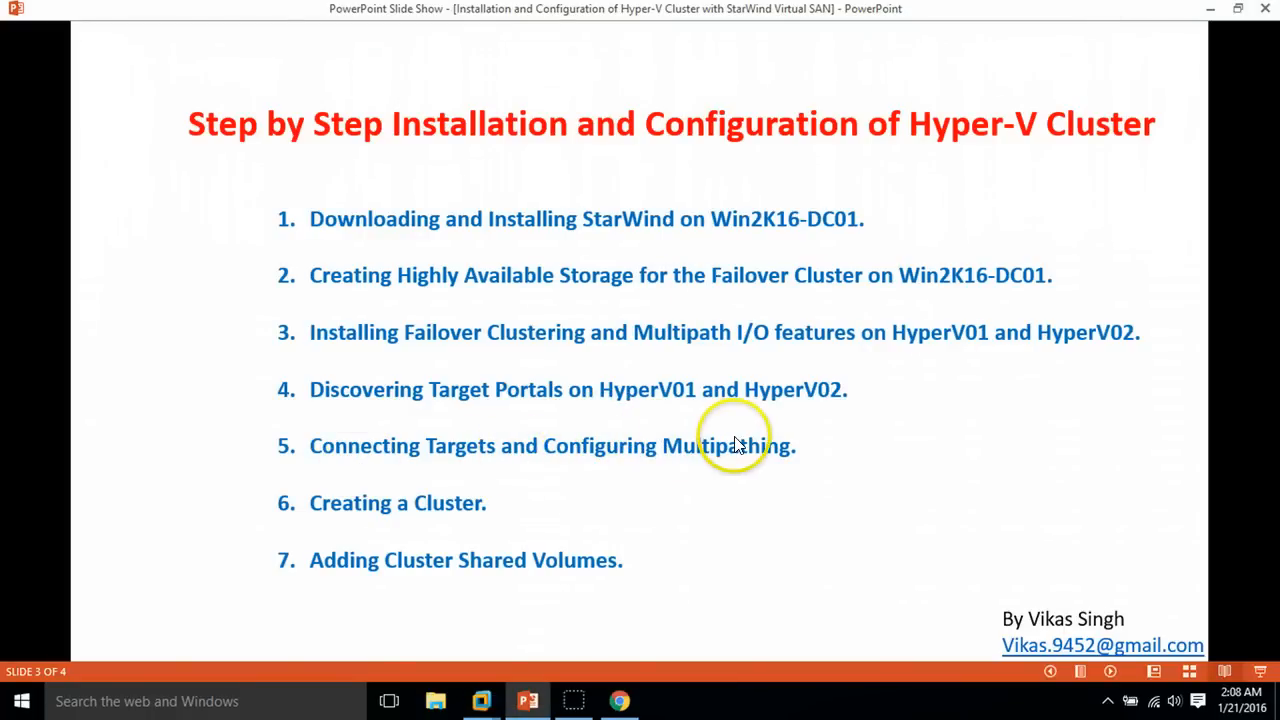
After reviewing the seven-step agenda slide, return to the HyperV01 virtual machine
left_click(481, 700)
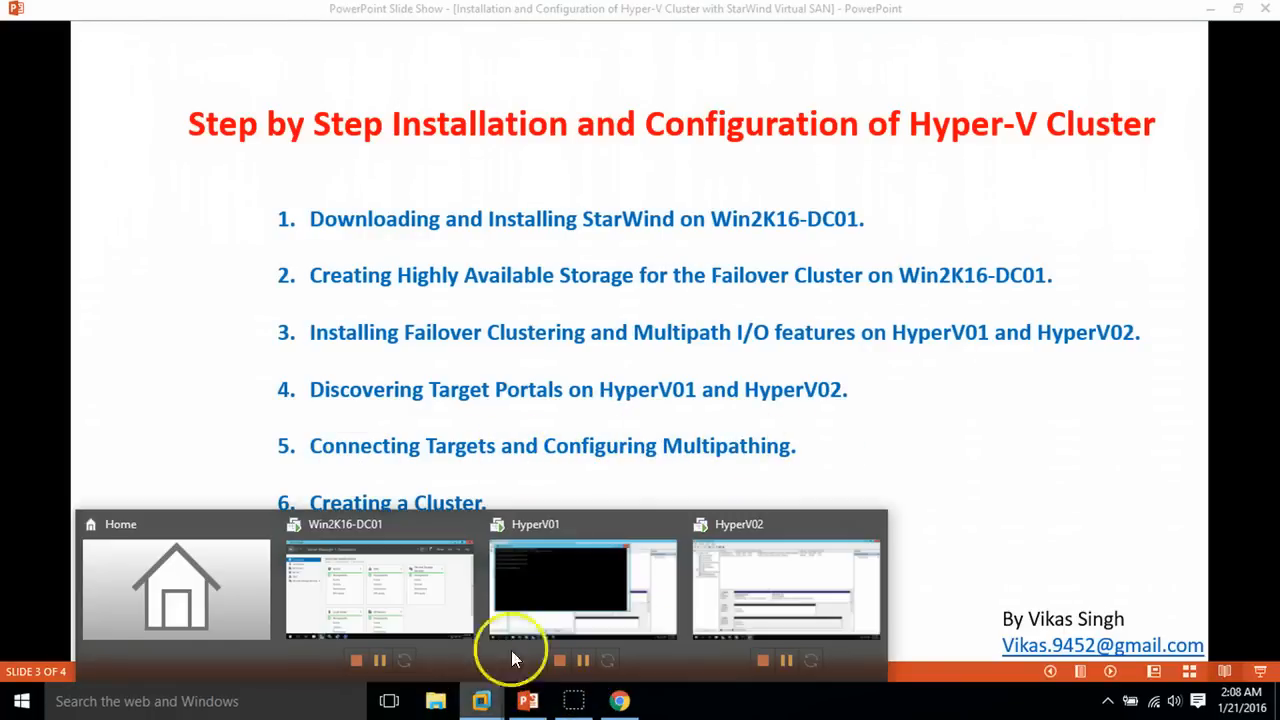
left_click(511, 650)
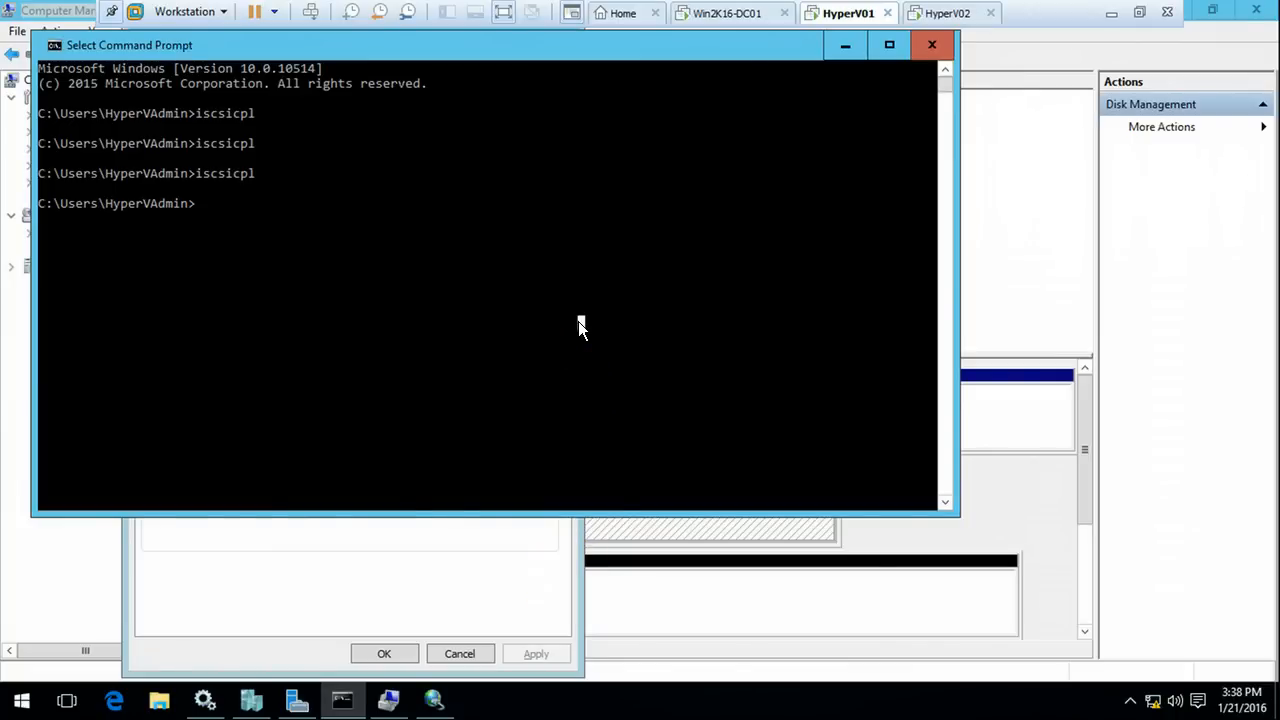
Start typing a command, then look through the iSCSI, Services and Server Manager Tools windows
type("m")
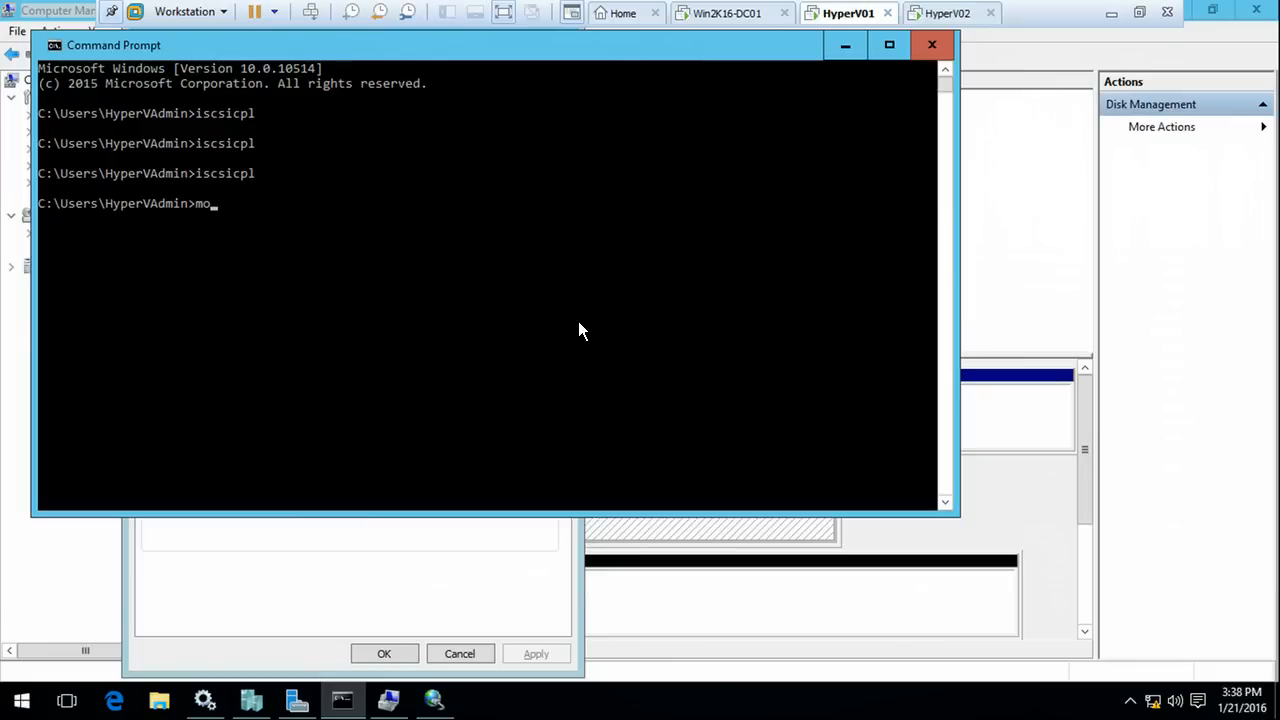
type("o")
left_click(376, 600)
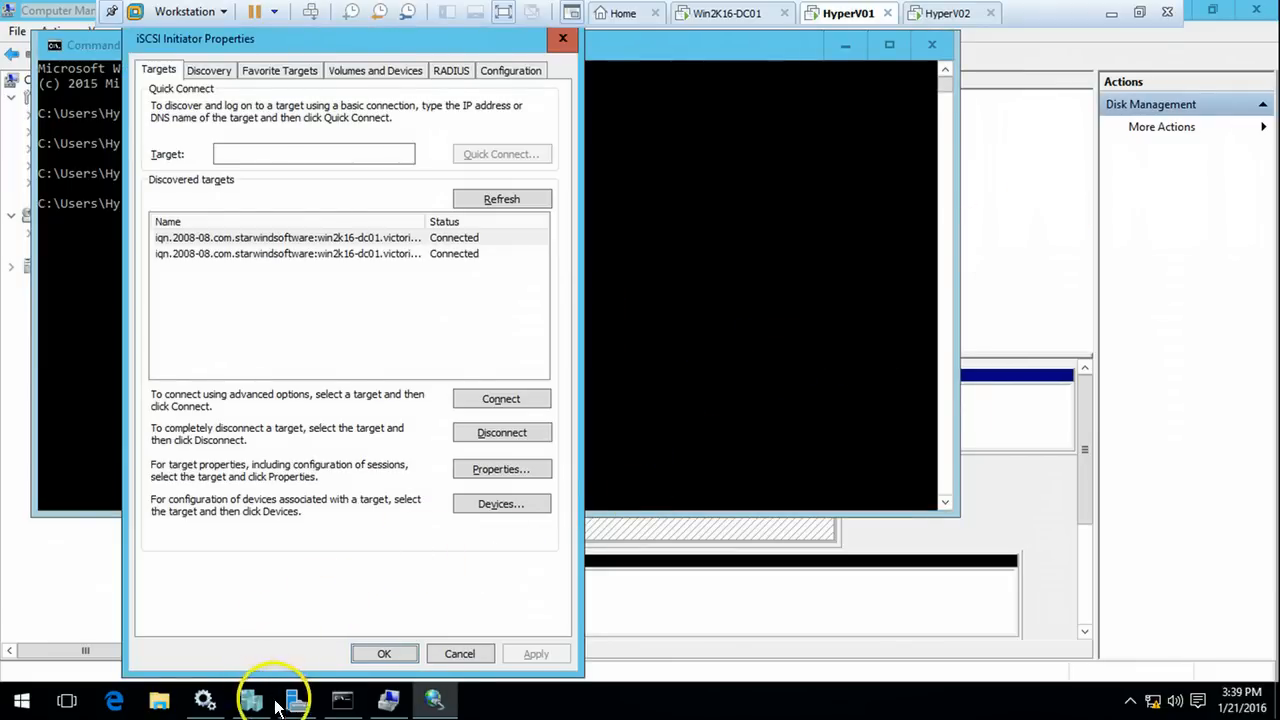
left_click(204, 700)
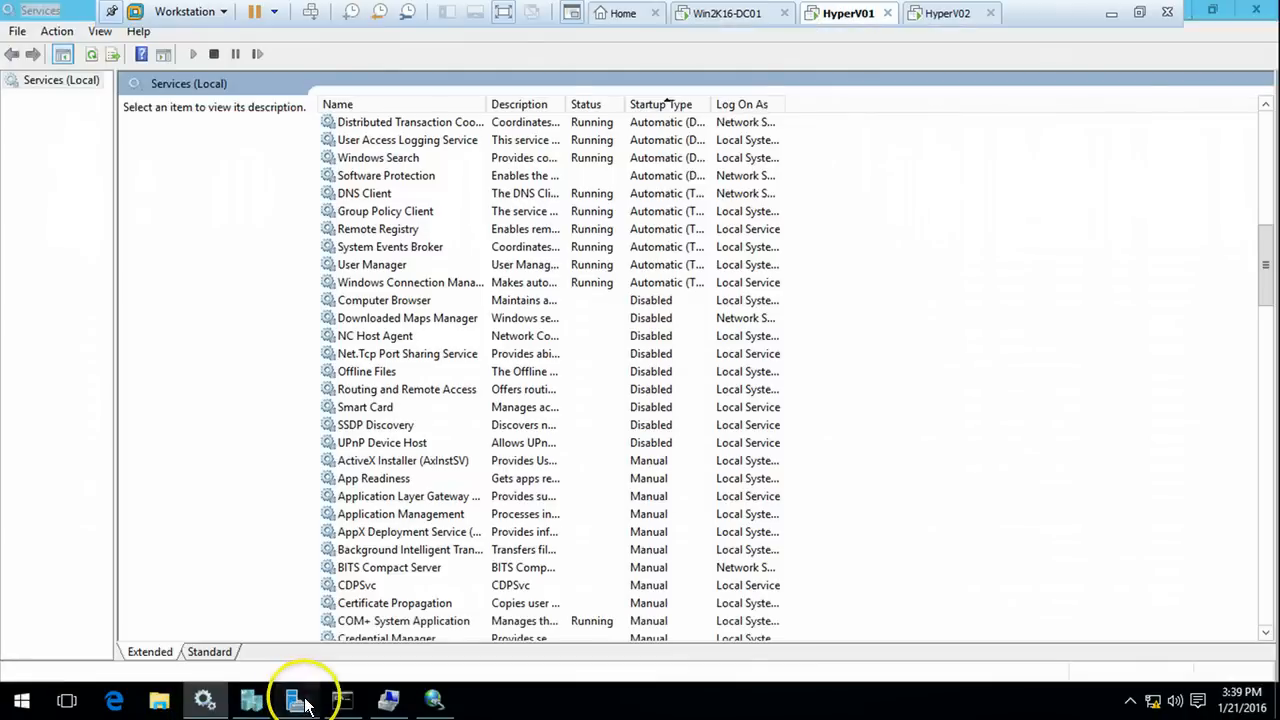
left_click(297, 700)
left_click(1143, 52)
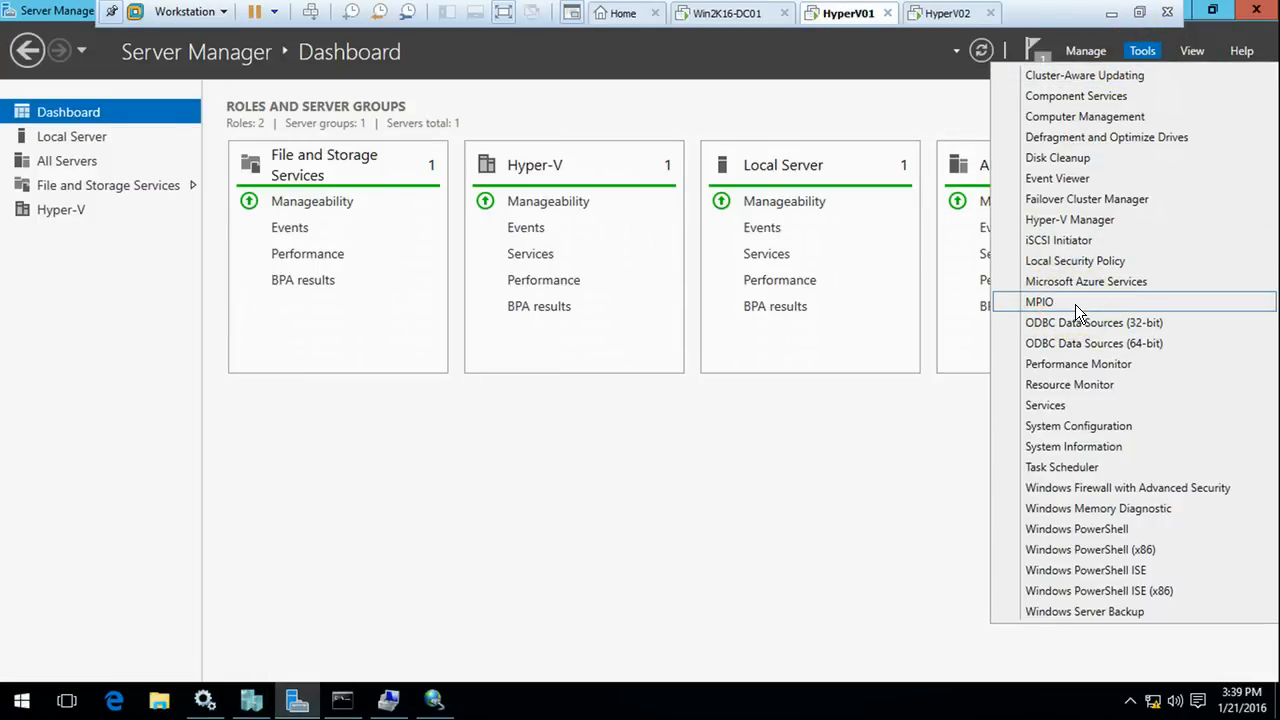
Run mpiocpl in Command Prompt and show MPIO Properties' Discover Multi-Paths page
left_click(345, 698)
left_click(460, 357)
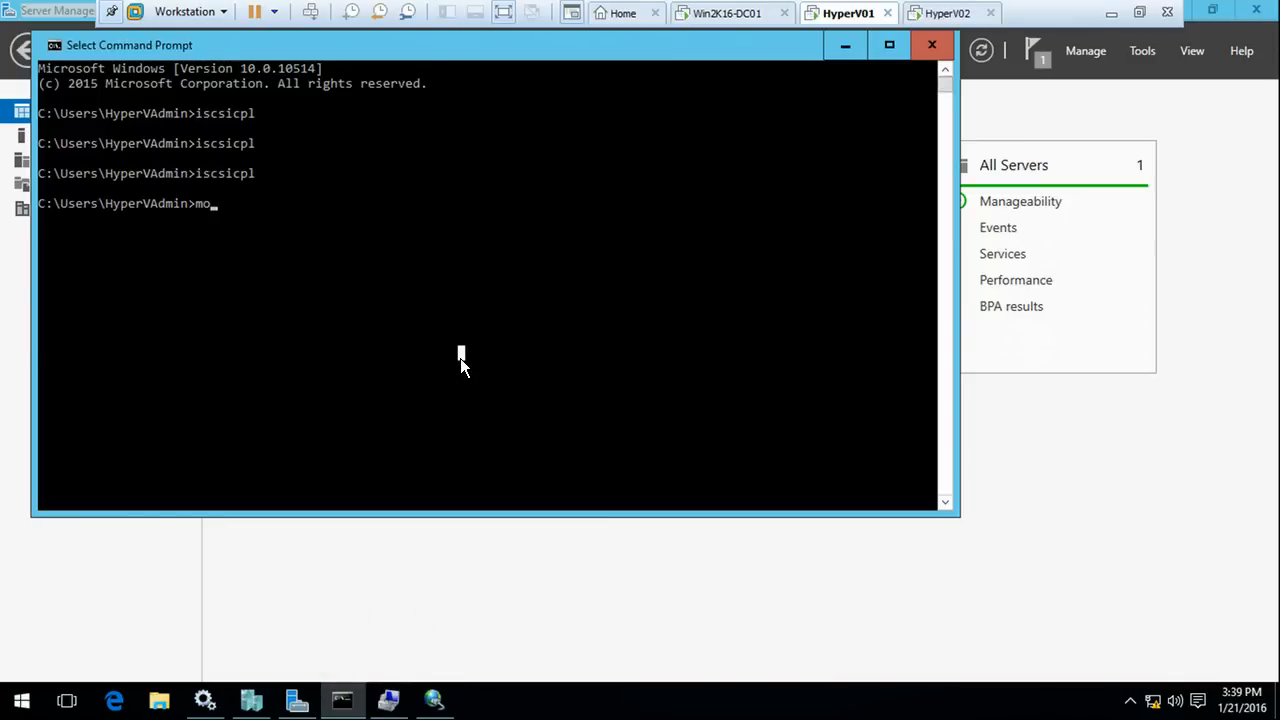
key("BackSpace")
type("p")
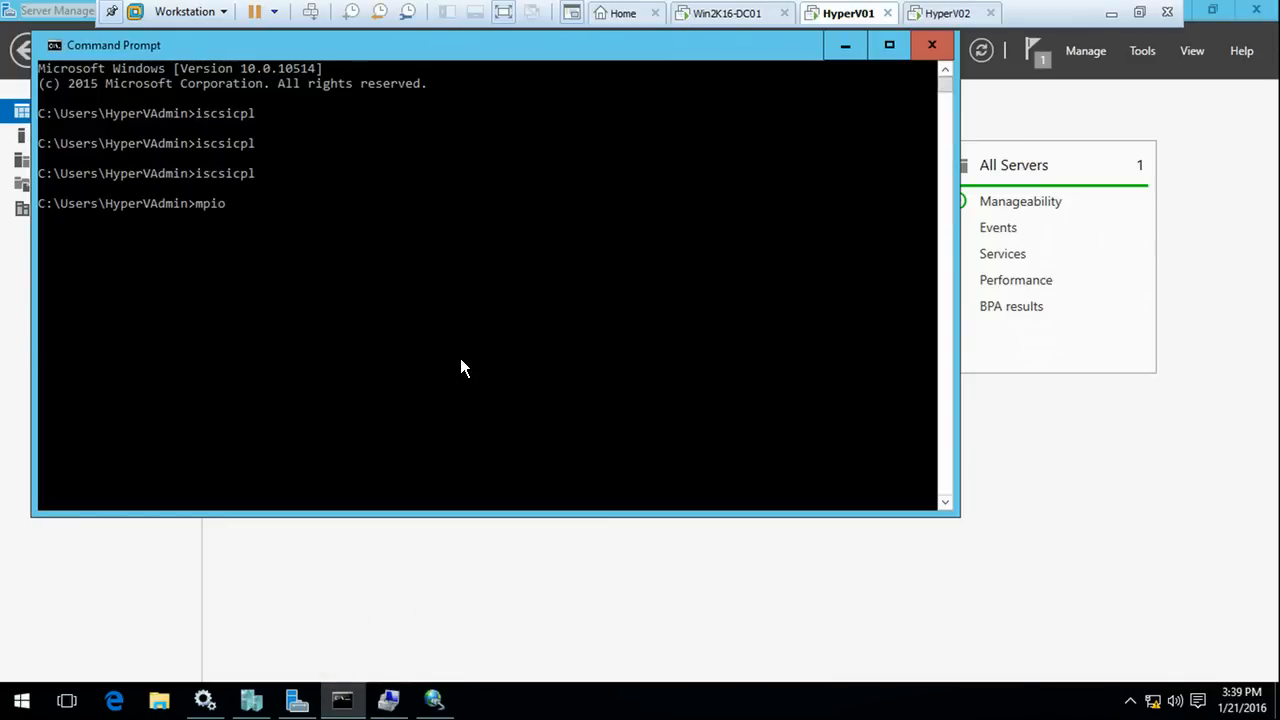
type("iocpl")
key("Return")
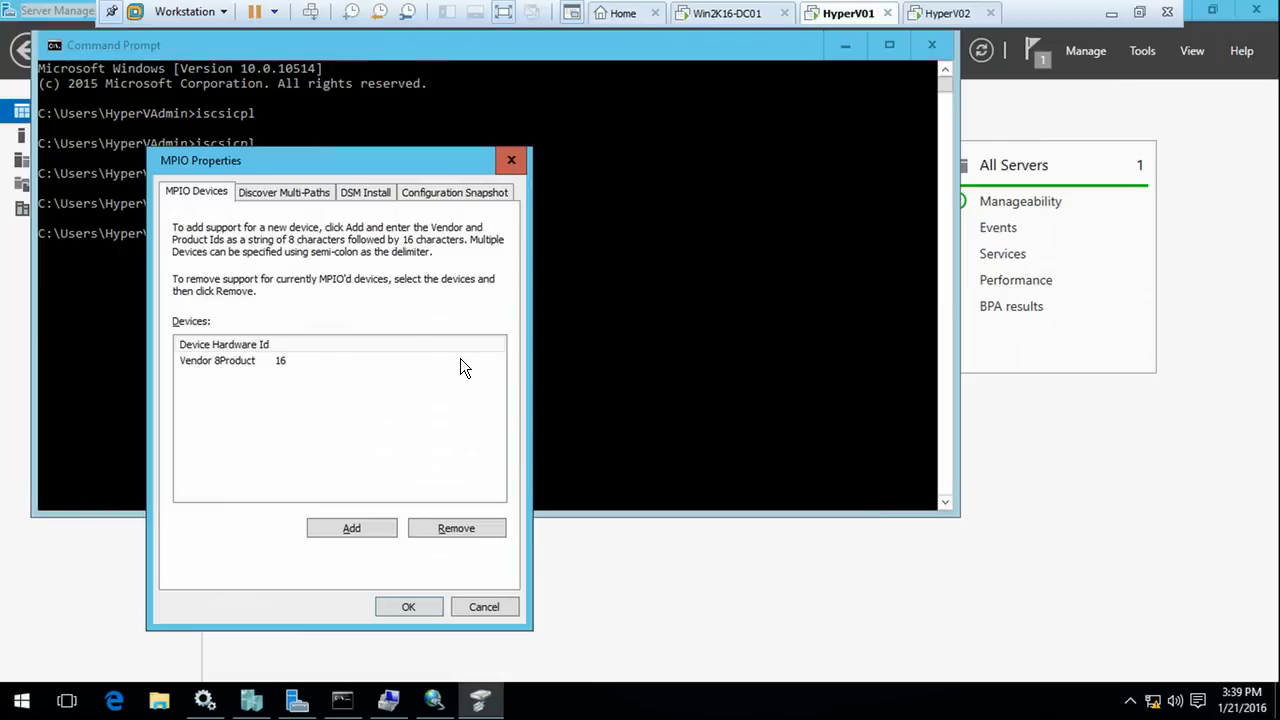
left_click_drag(349, 152, 587, 103)
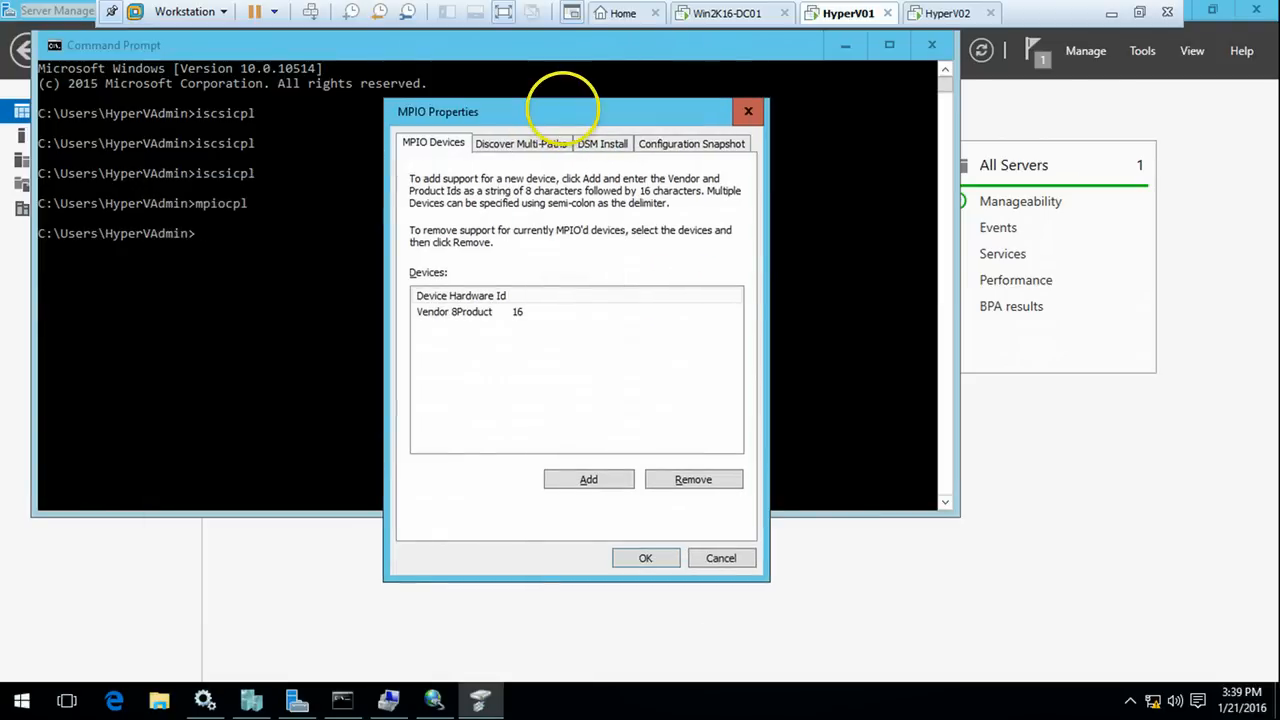
left_click(542, 147)
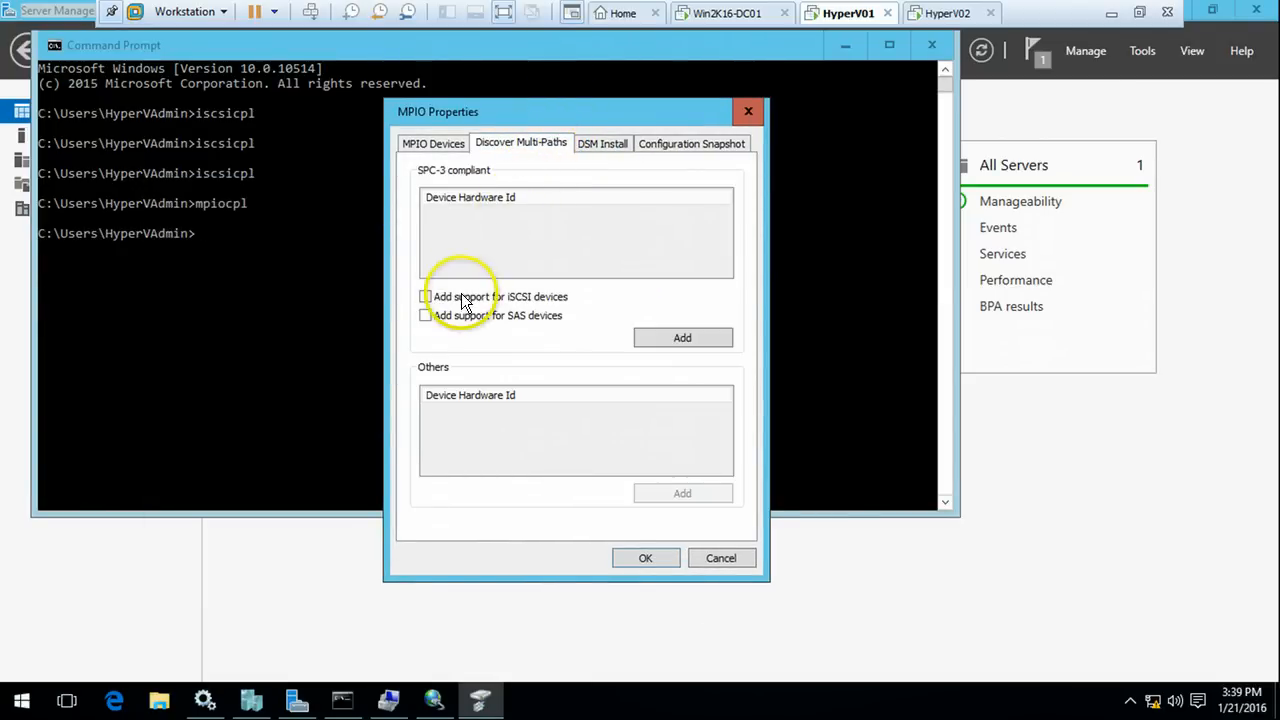
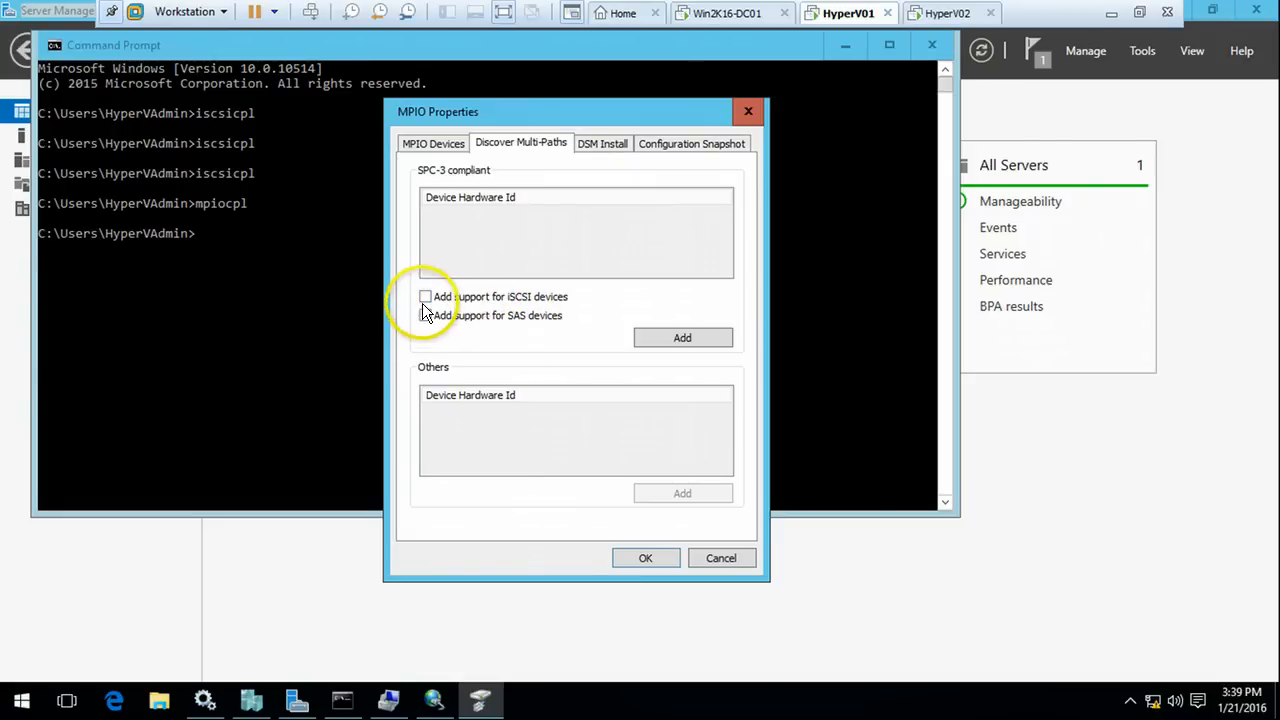
Add MPIO support for iSCSI devices on HyperV01 and accept the restart prompt
left_click(425, 298)
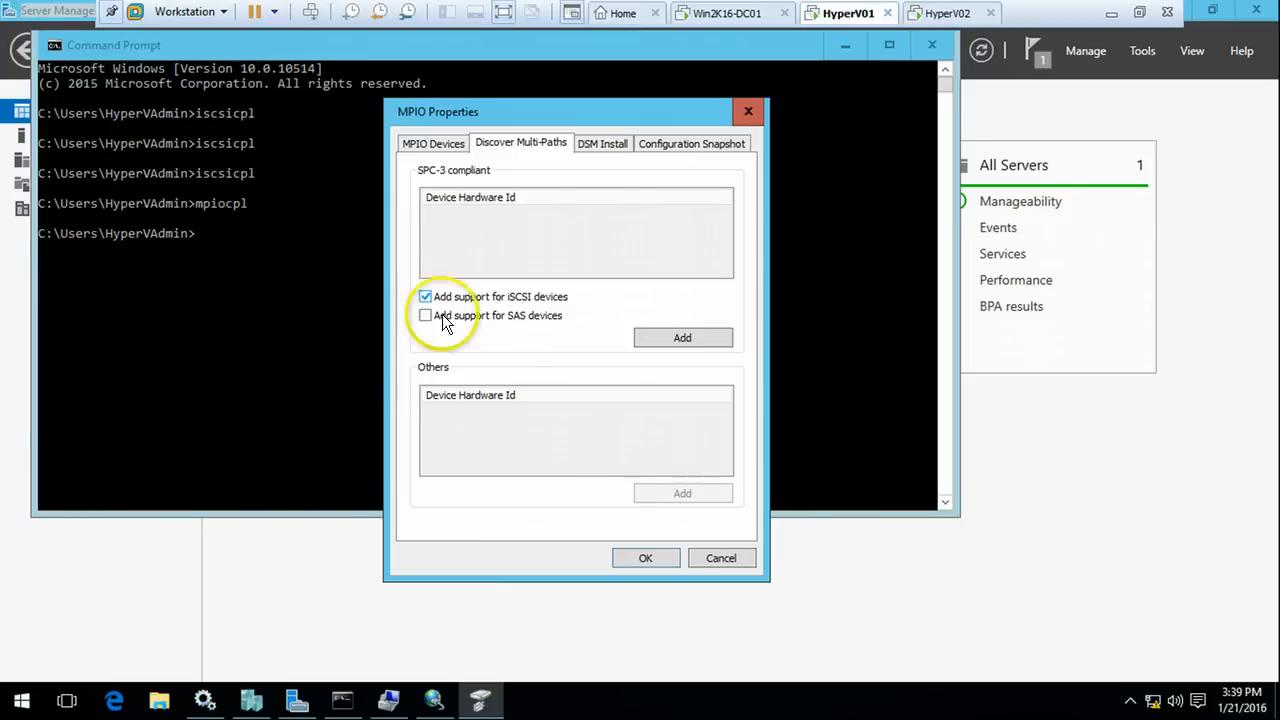
left_click(643, 556)
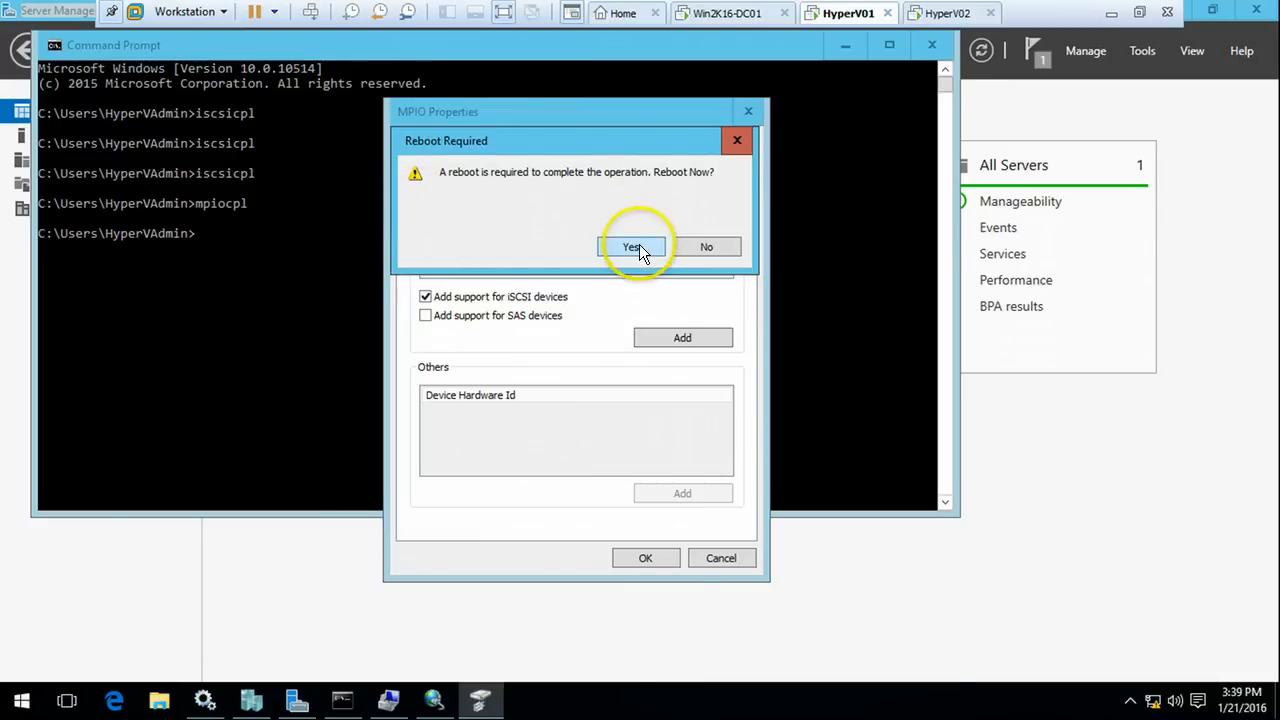
left_click(631, 247)
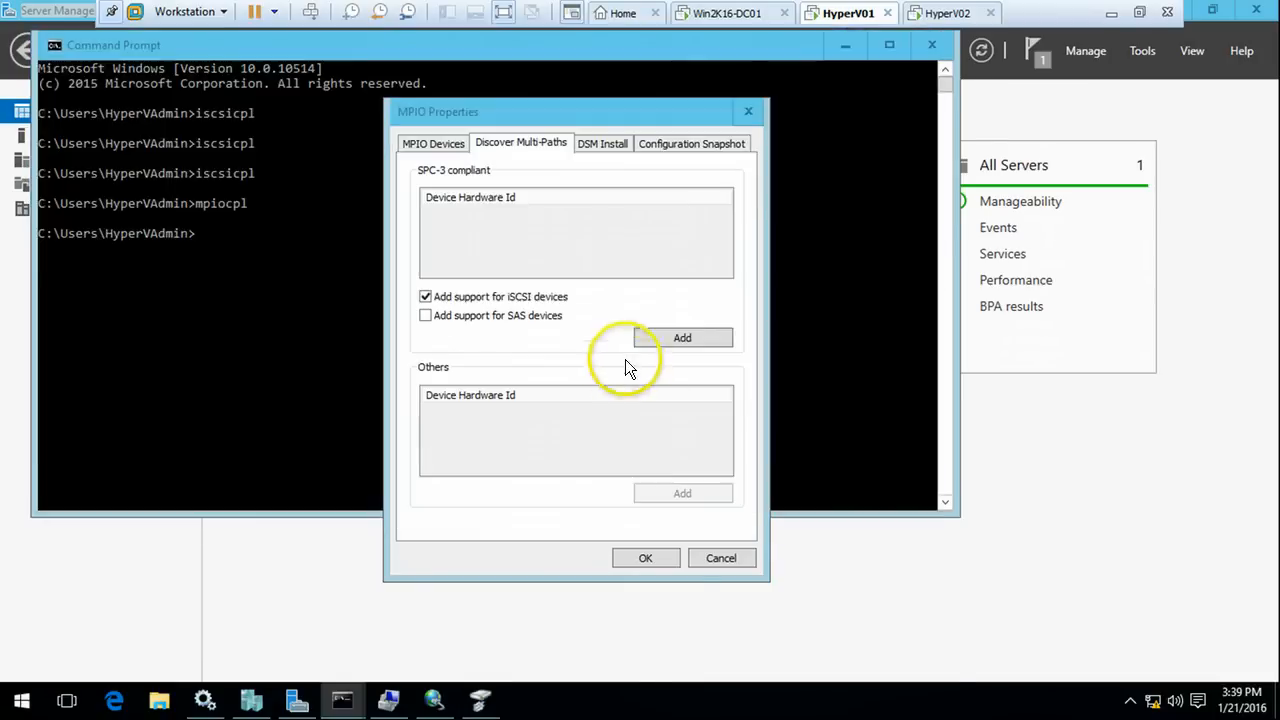
On HyperV02, close the open Computer Management and Hyper-V Manager windows
left_click(945, 18)
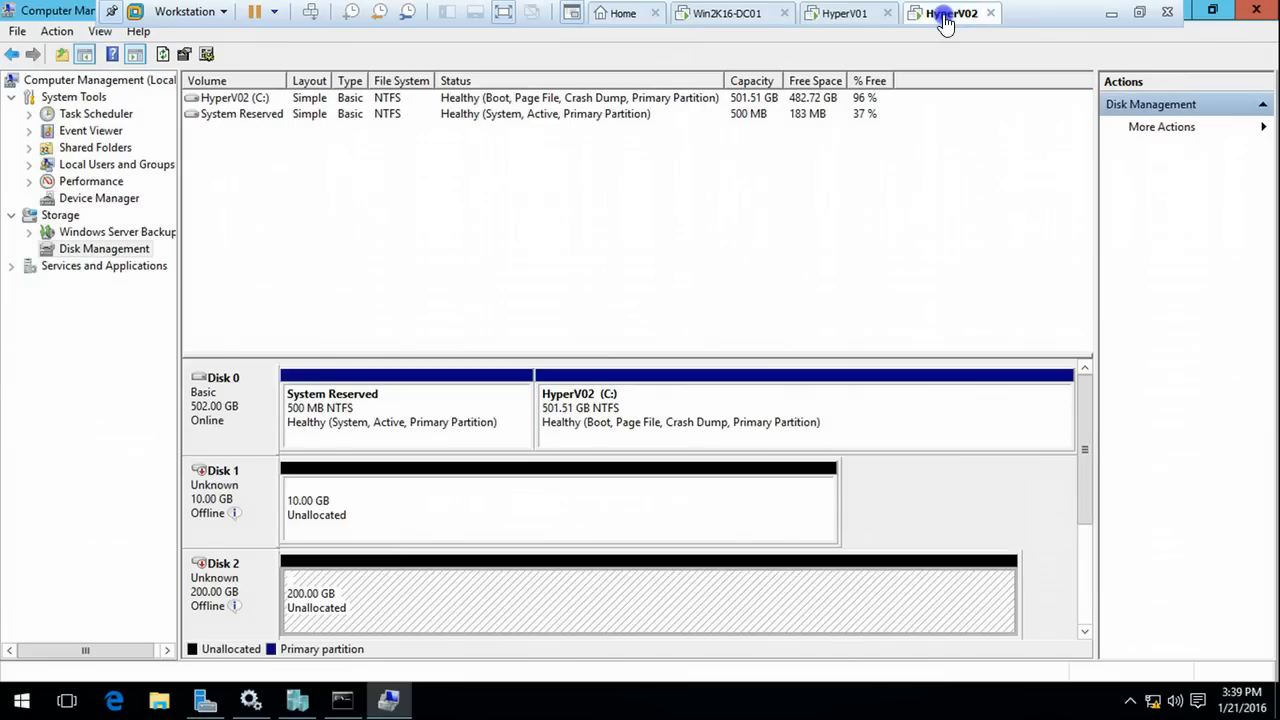
left_click(1256, 10)
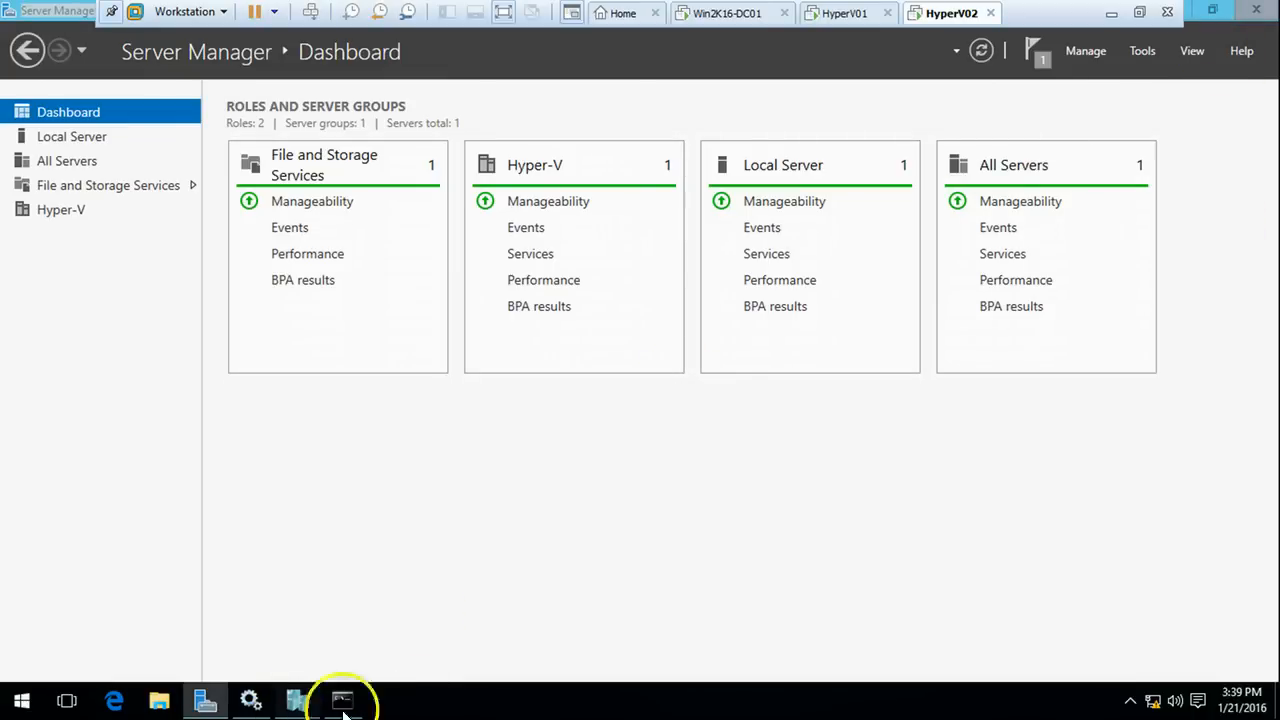
right_click(297, 700)
left_click(300, 662)
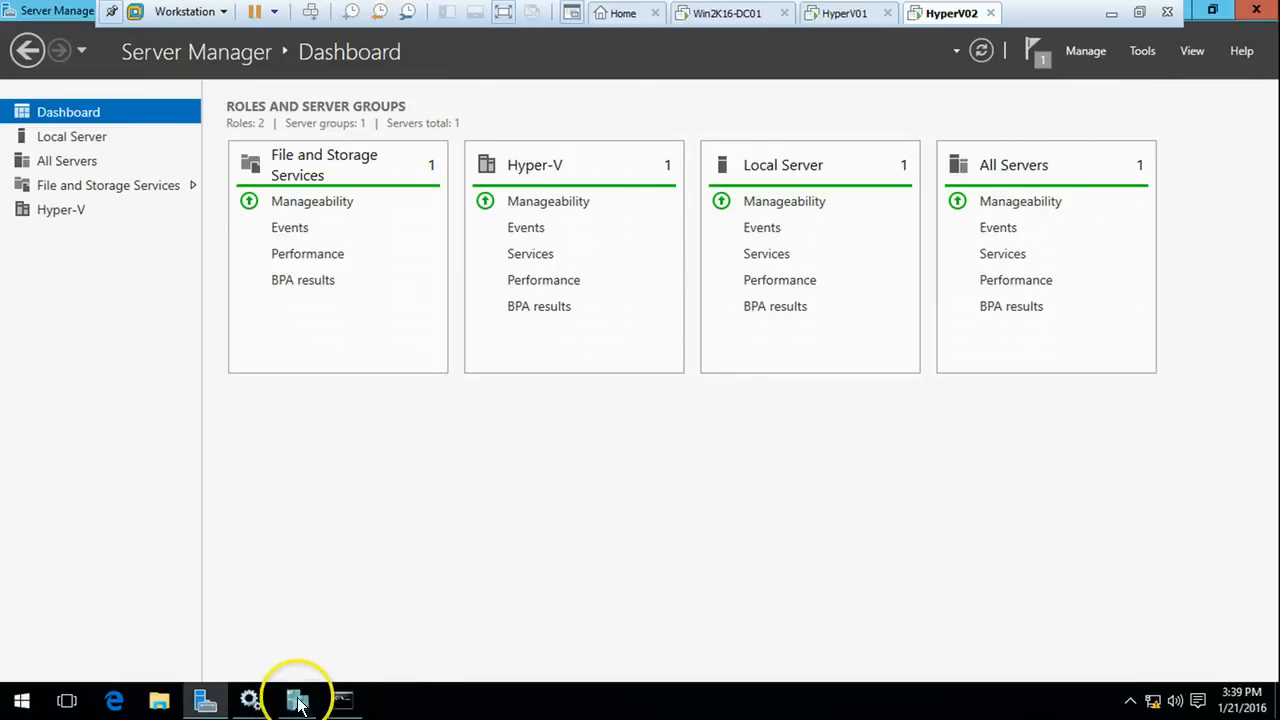
left_click(299, 707)
left_click(1256, 10)
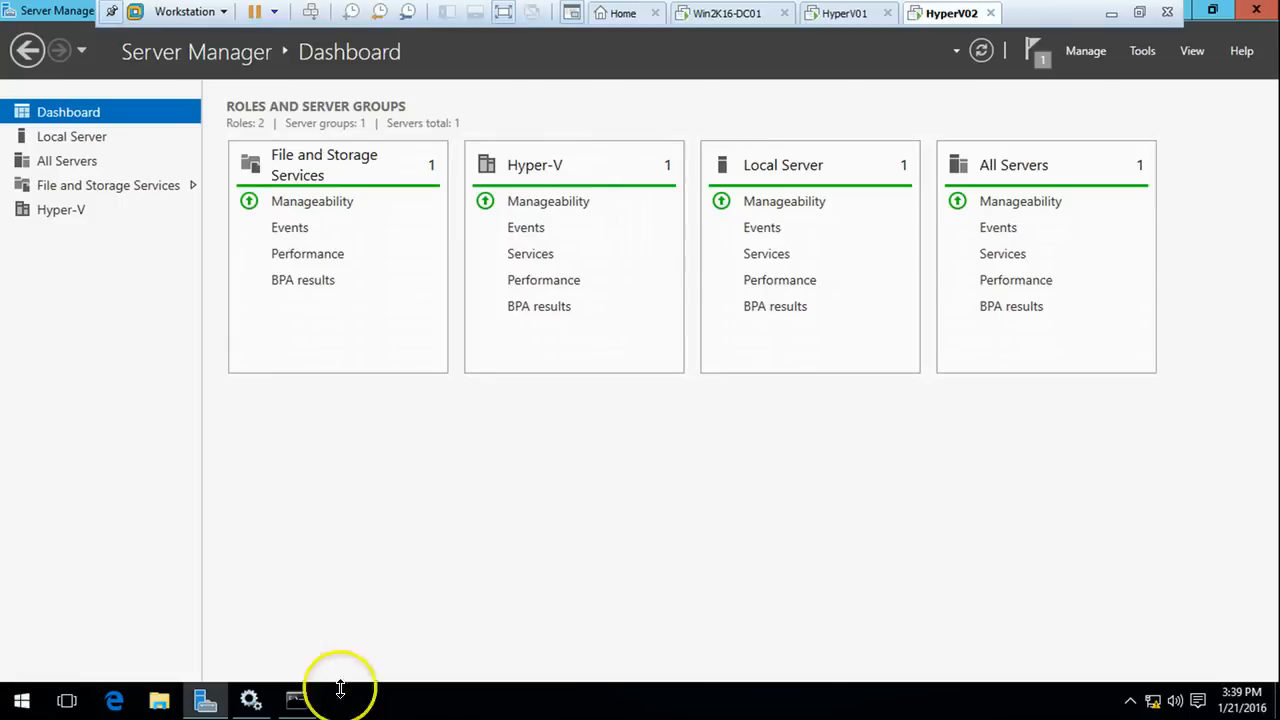
left_click(297, 700)
left_click(403, 312)
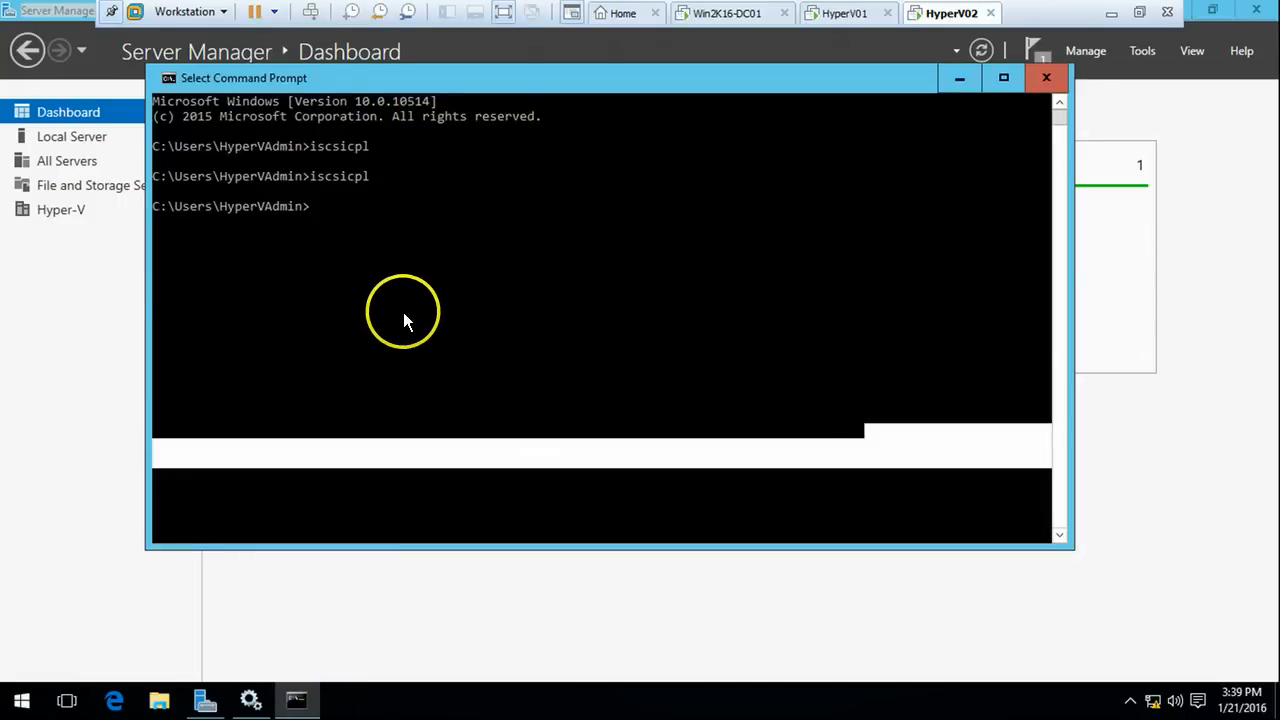
Through Tools > MPIO, add iSCSI device multipath support on HyperV02 and accept the reboot
left_click(1143, 51)
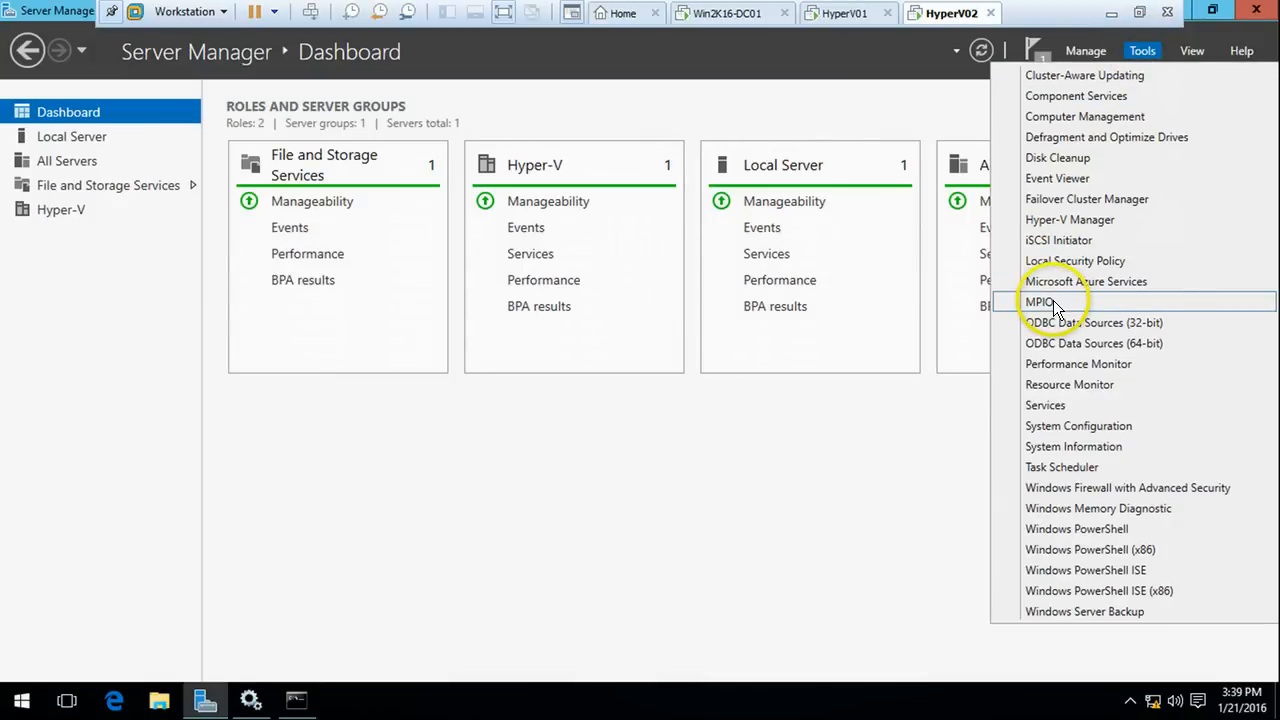
left_click(1053, 337)
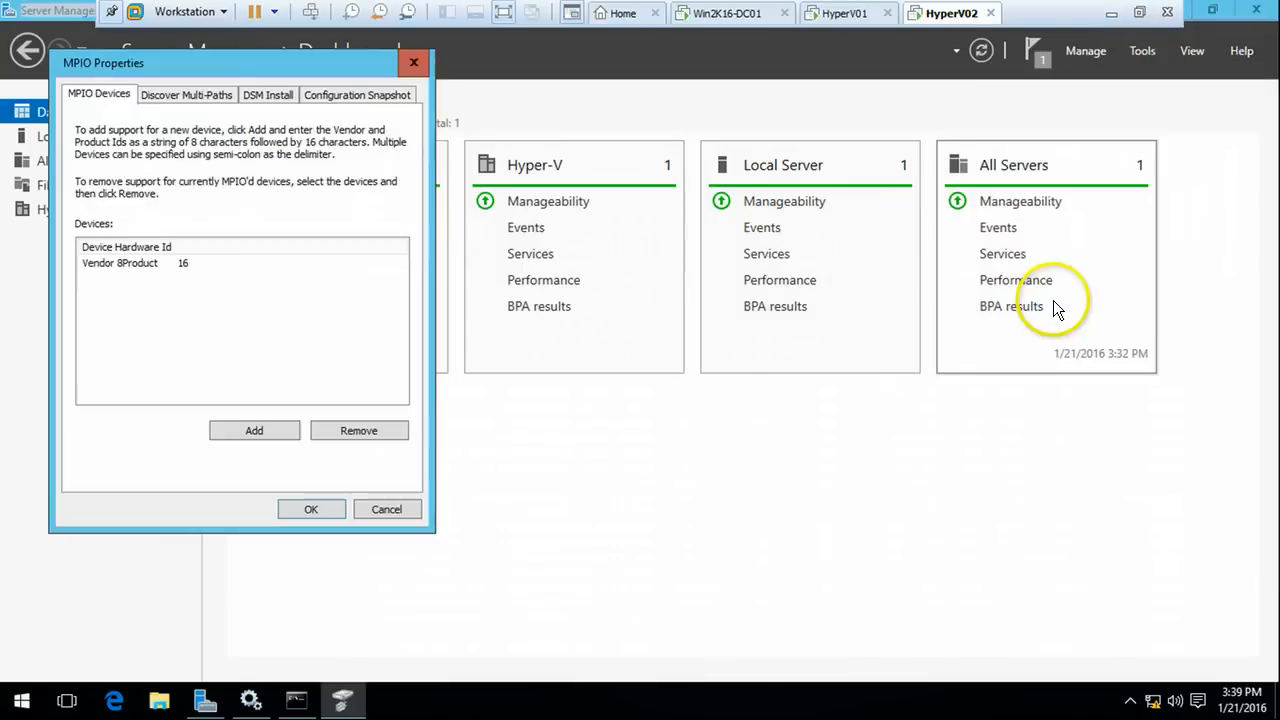
left_click(196, 95)
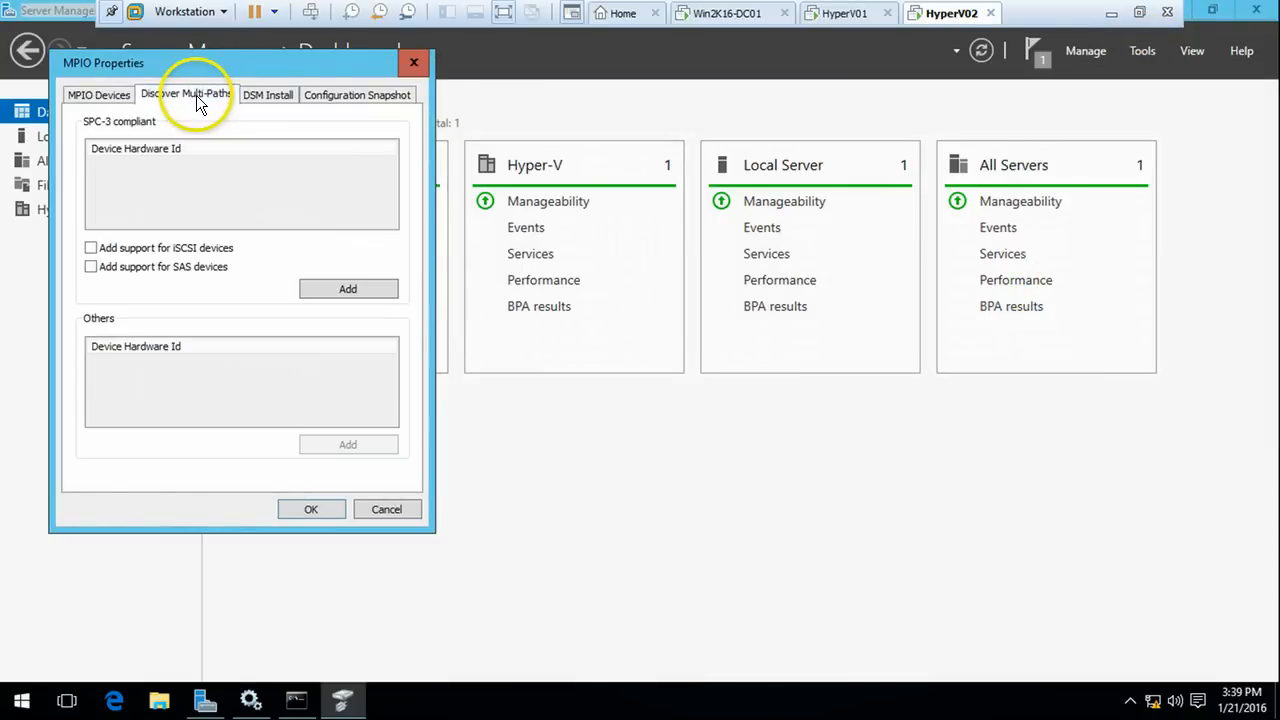
left_click(91, 248)
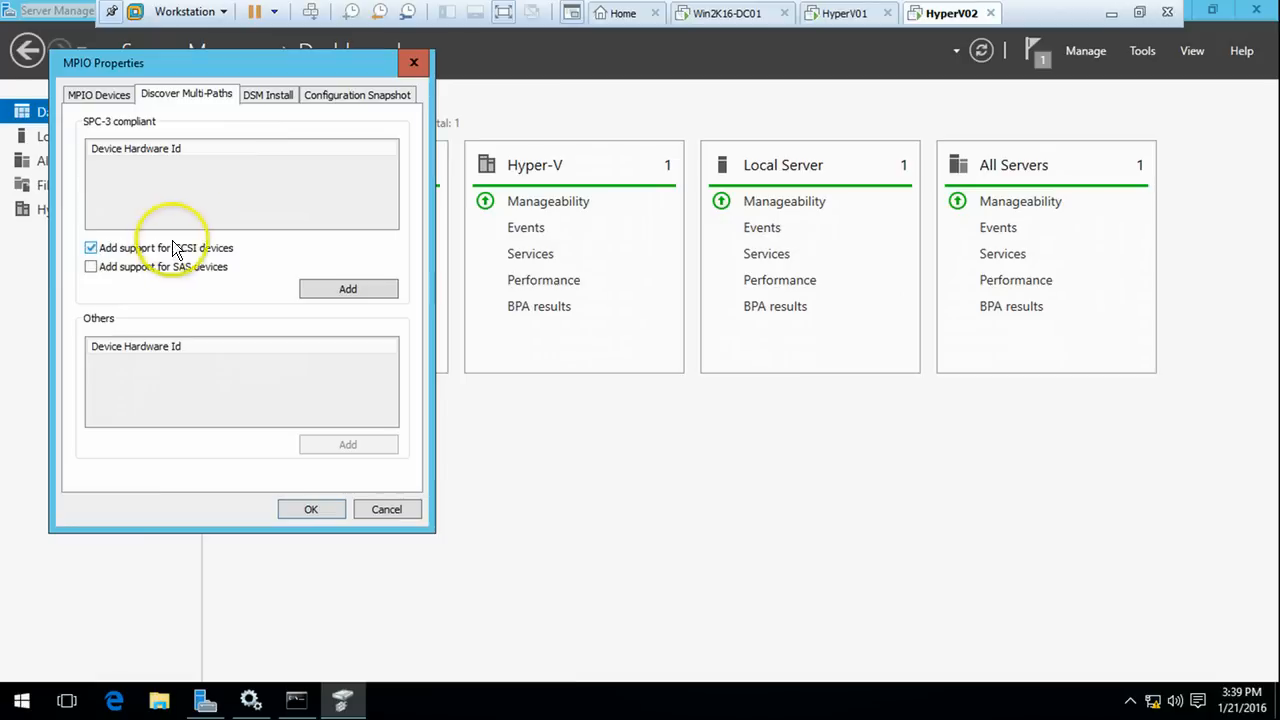
left_click(341, 292)
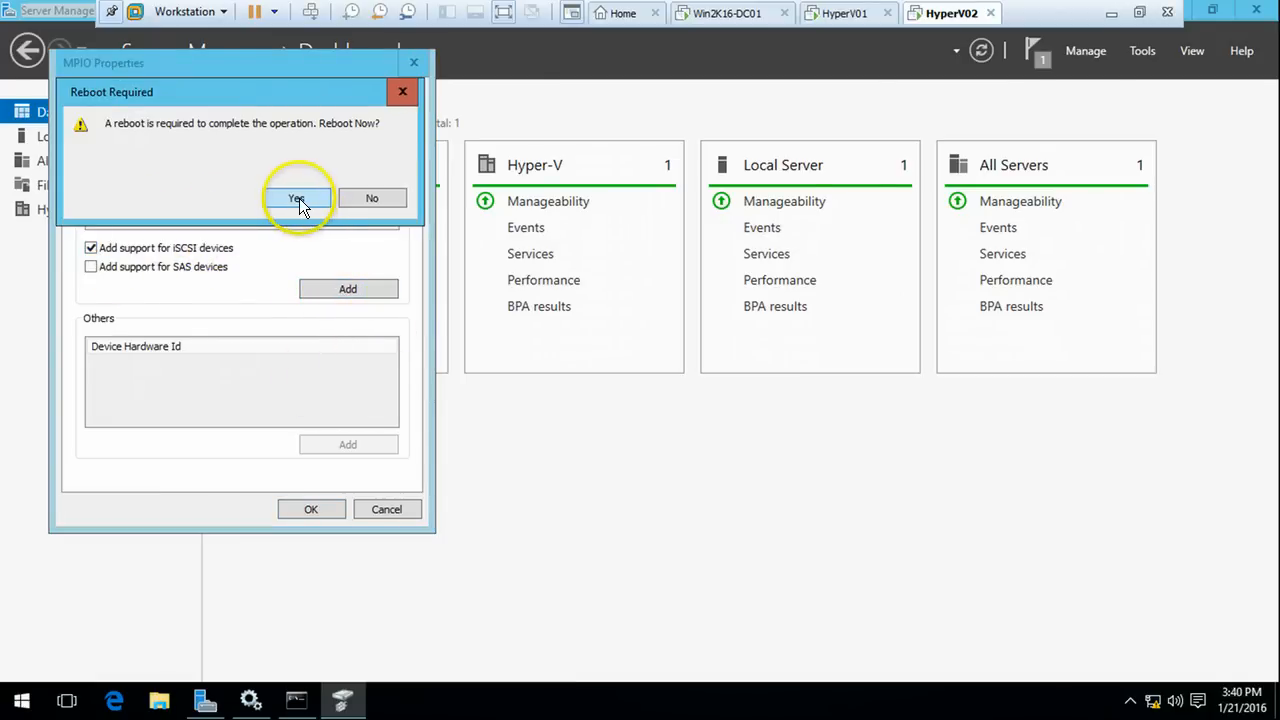
left_click(297, 198)
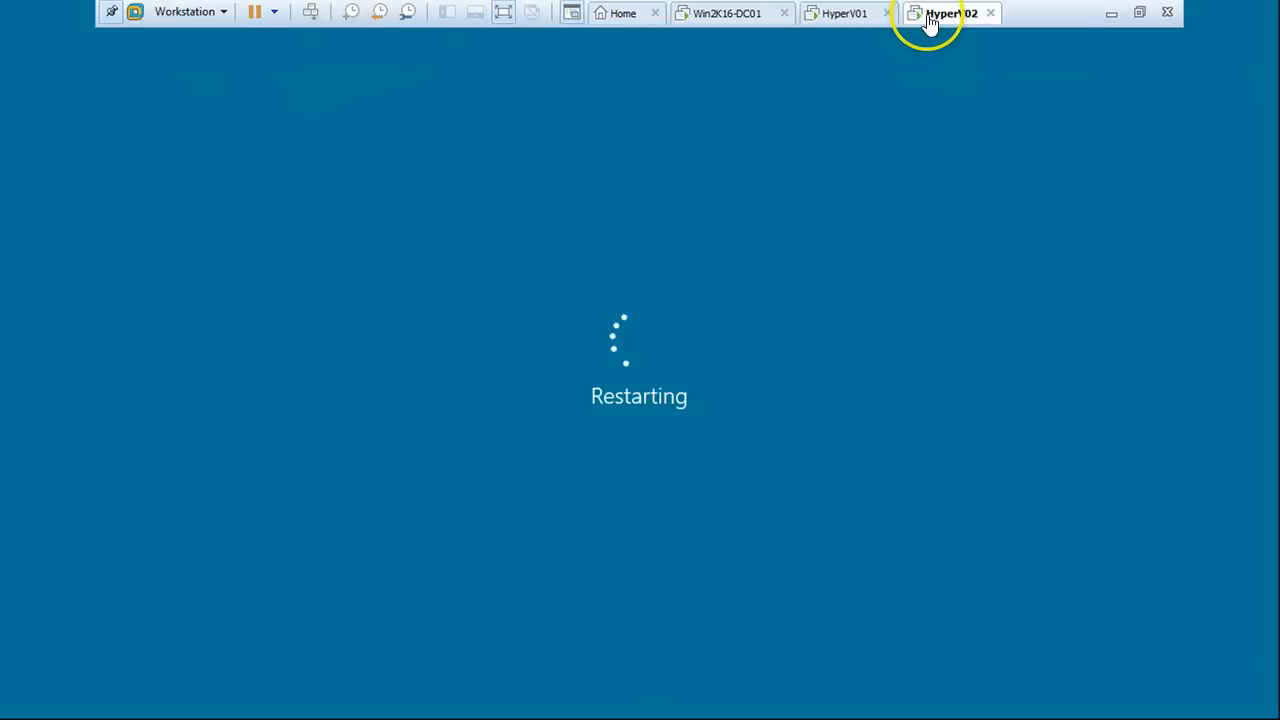
left_click(855, 13)
Sign back in to HyperV01 with the account password
left_click(940, 13)
left_click(1111, 13)
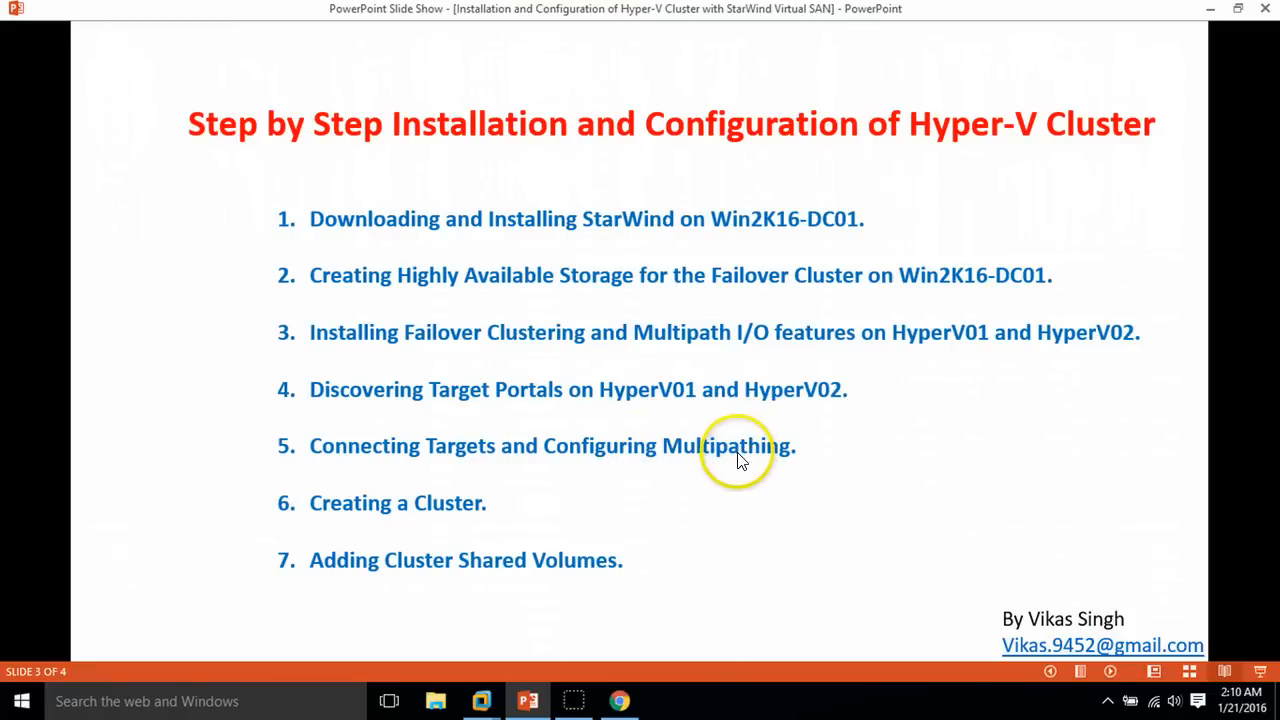
mouse_move(482, 695)
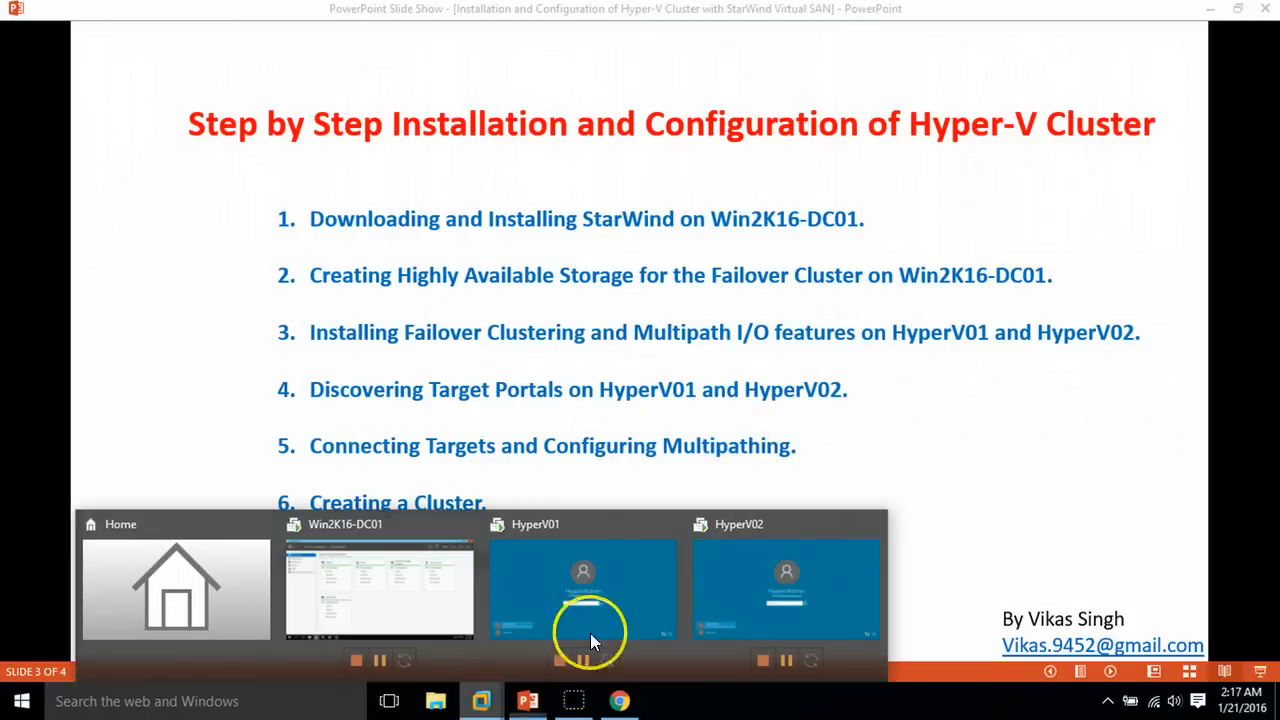
left_click(590, 633)
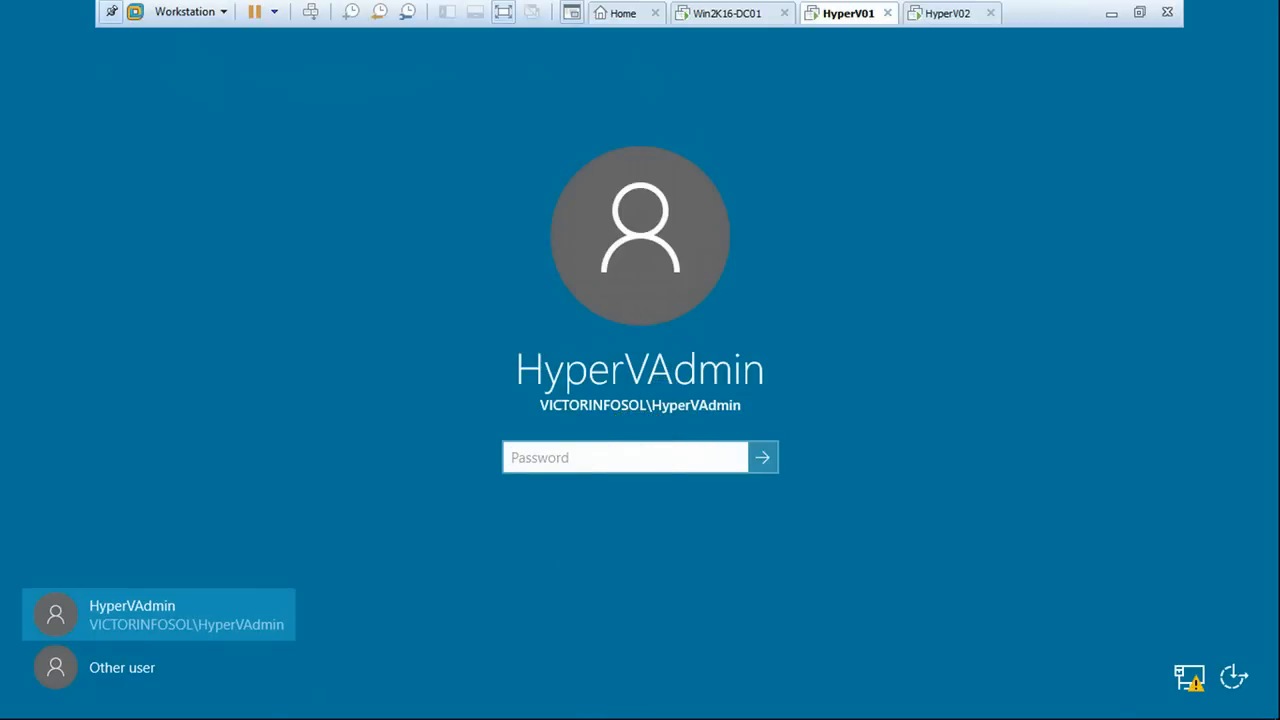
type("P")
key("Return")
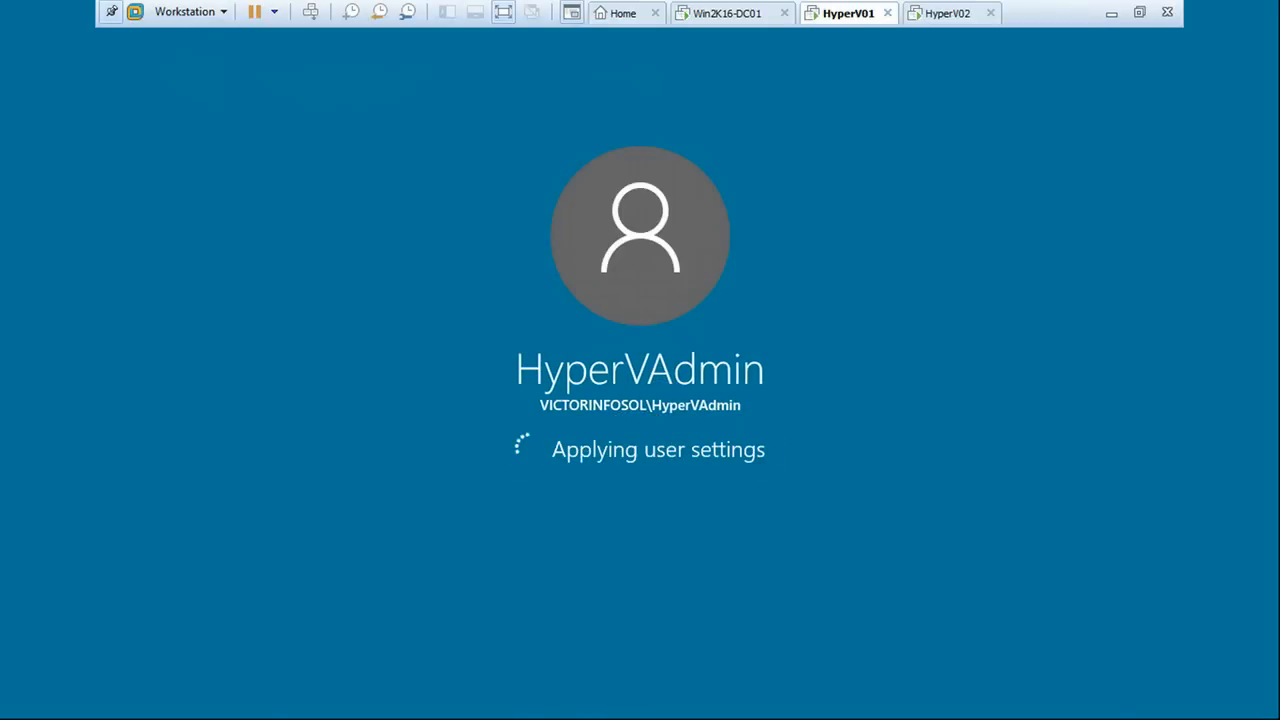
Sign in to HyperV02 with the account password, then check the other VM tabs
left_click(945, 13)
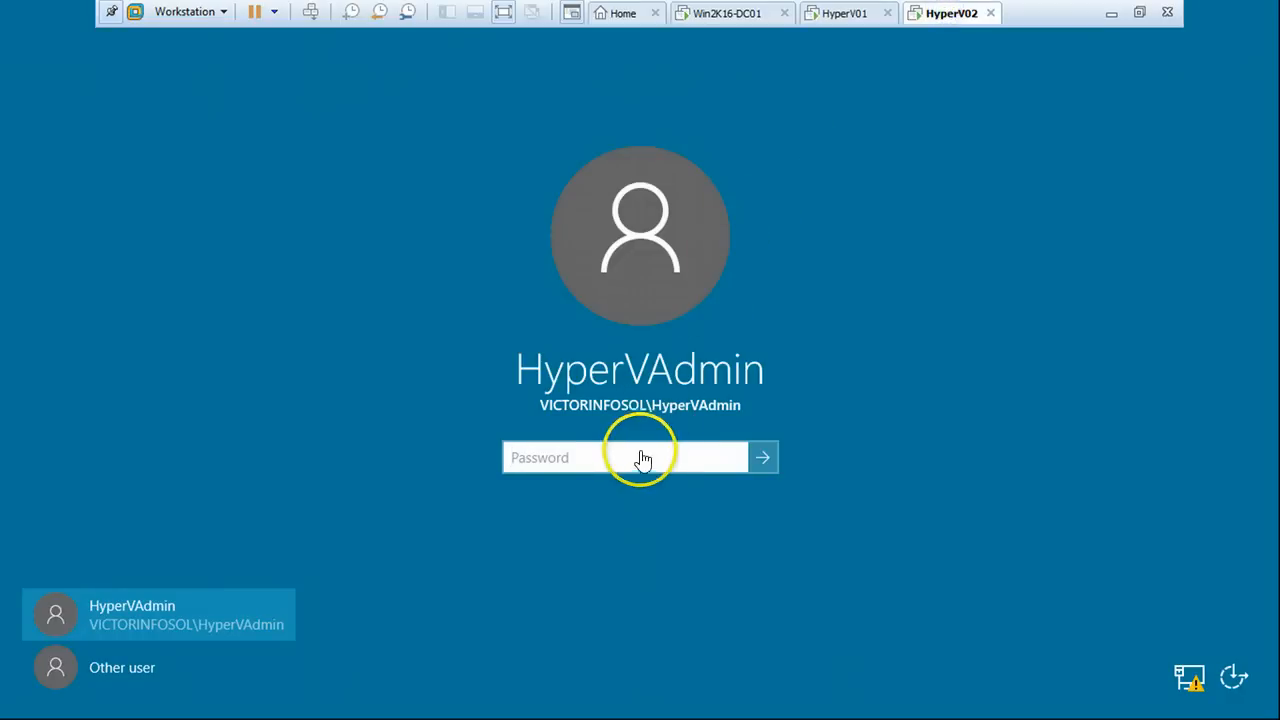
type("Pa$$w0")
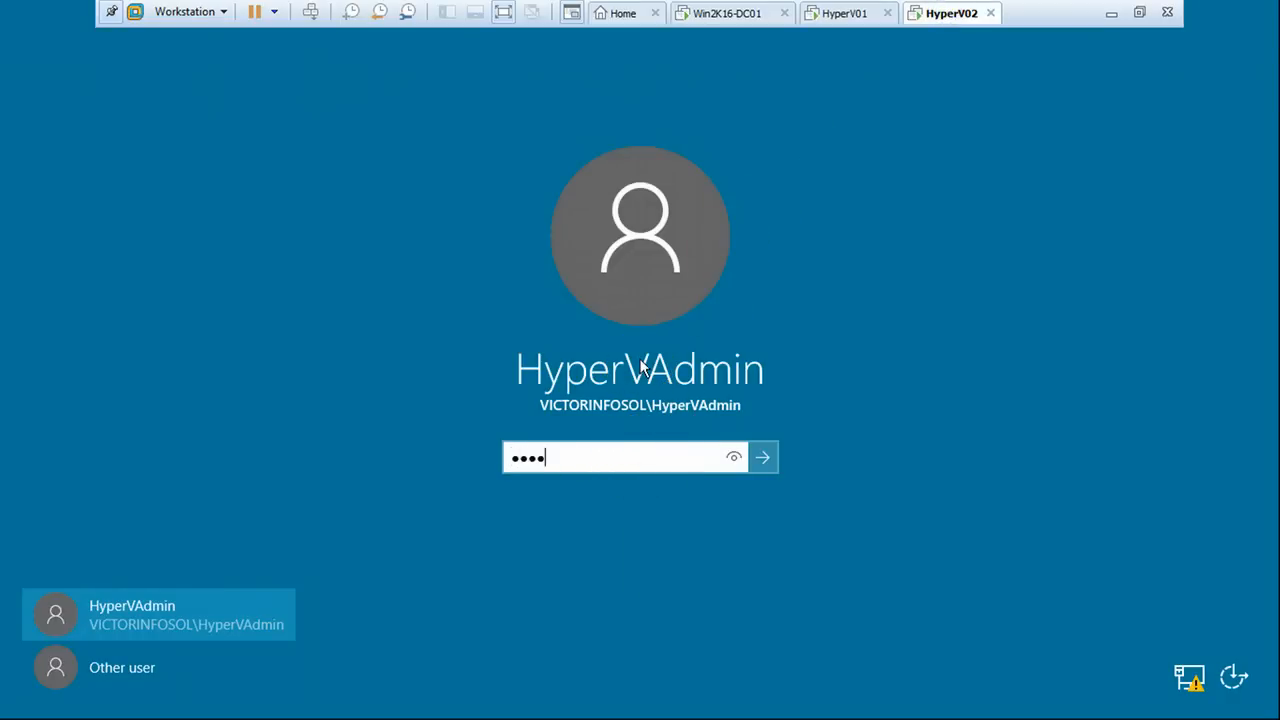
type("rd")
key("Return")
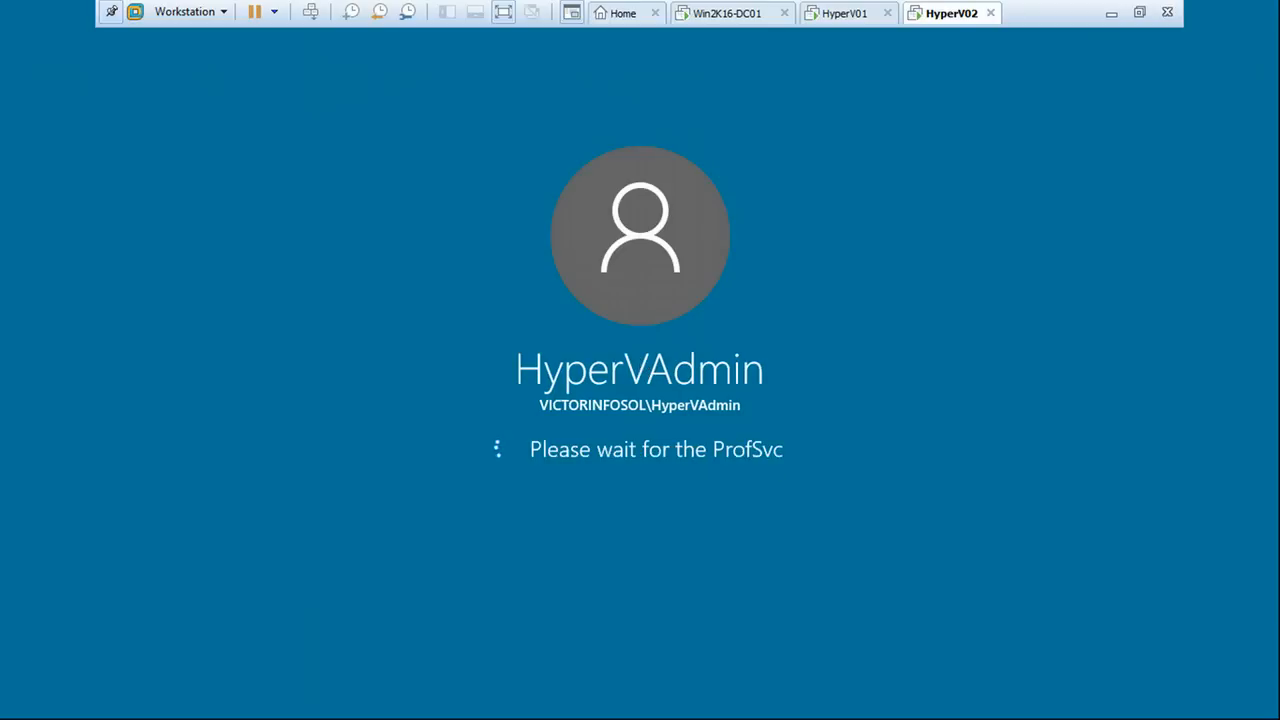
left_click(835, 14)
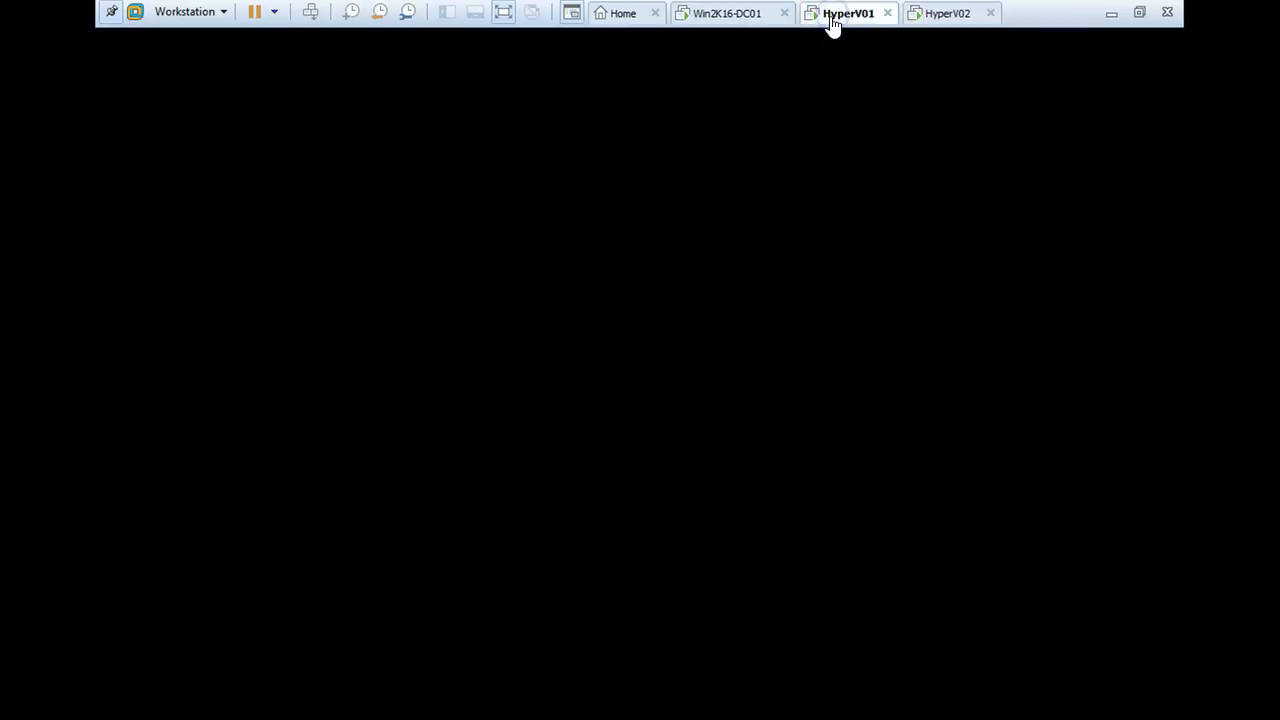
left_click(745, 14)
left_click(860, 14)
Move between the slide show and the VM tabs, ending on HyperV01's Server Manager dashboard
left_click(1110, 17)
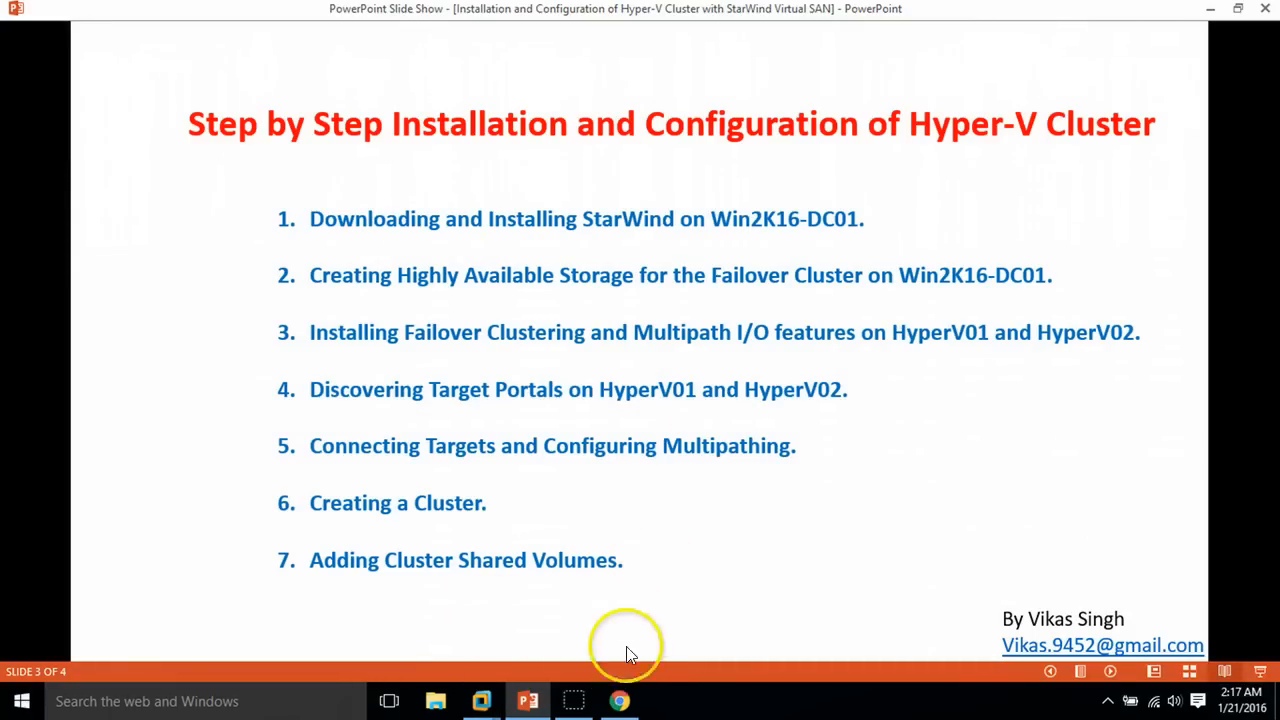
left_click(528, 703)
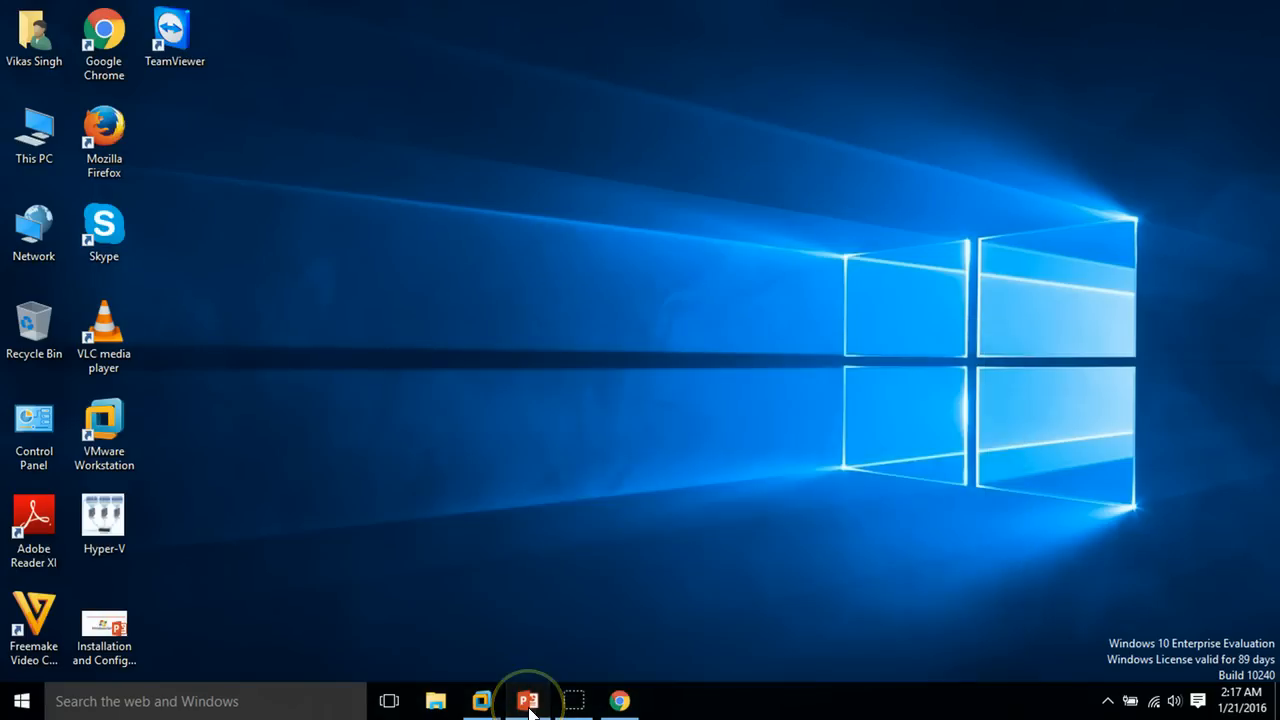
left_click(528, 703)
mouse_move(484, 703)
left_click(566, 585)
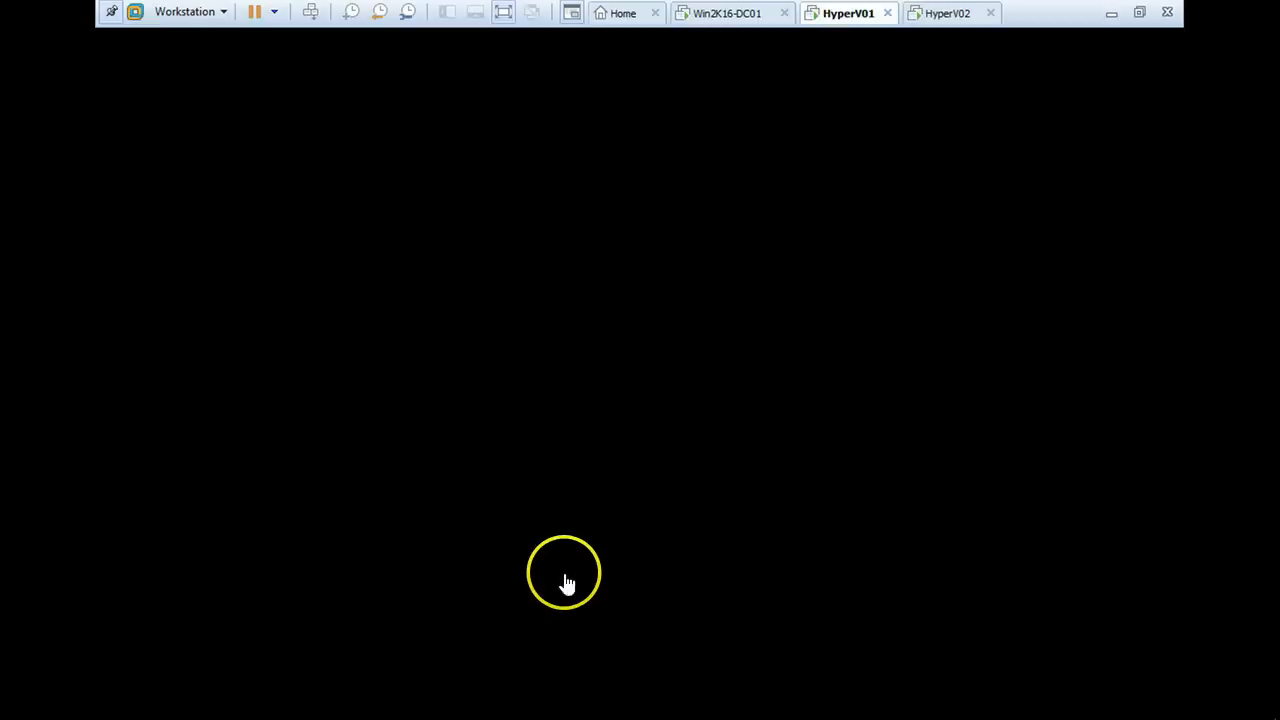
left_click(953, 14)
left_click(846, 12)
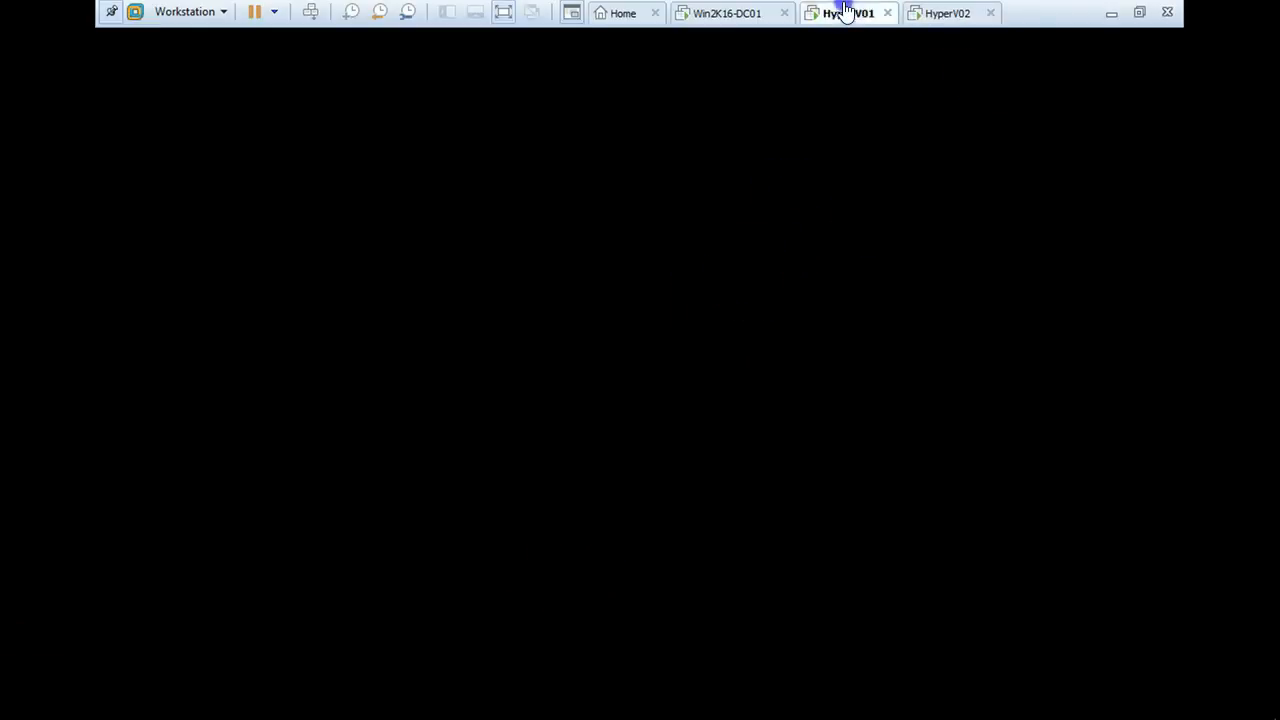
left_click(757, 12)
left_click(852, 17)
left_click(945, 14)
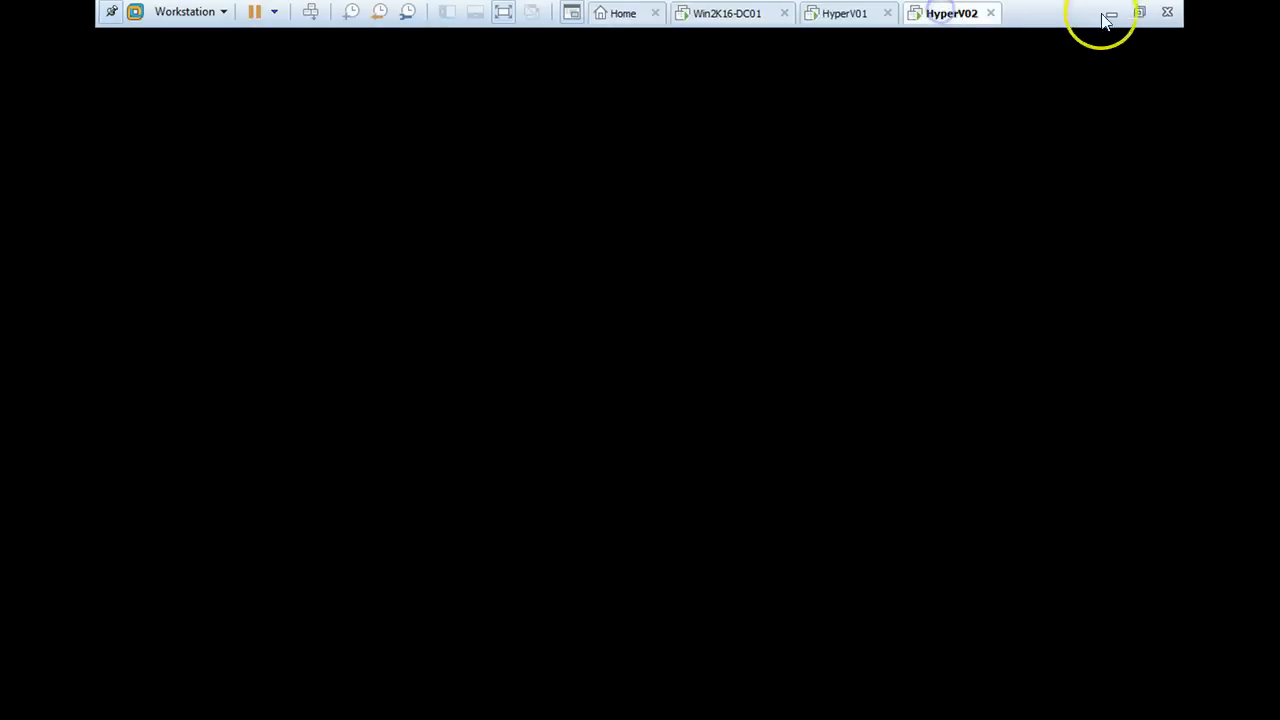
left_click(870, 14)
left_click(1108, 12)
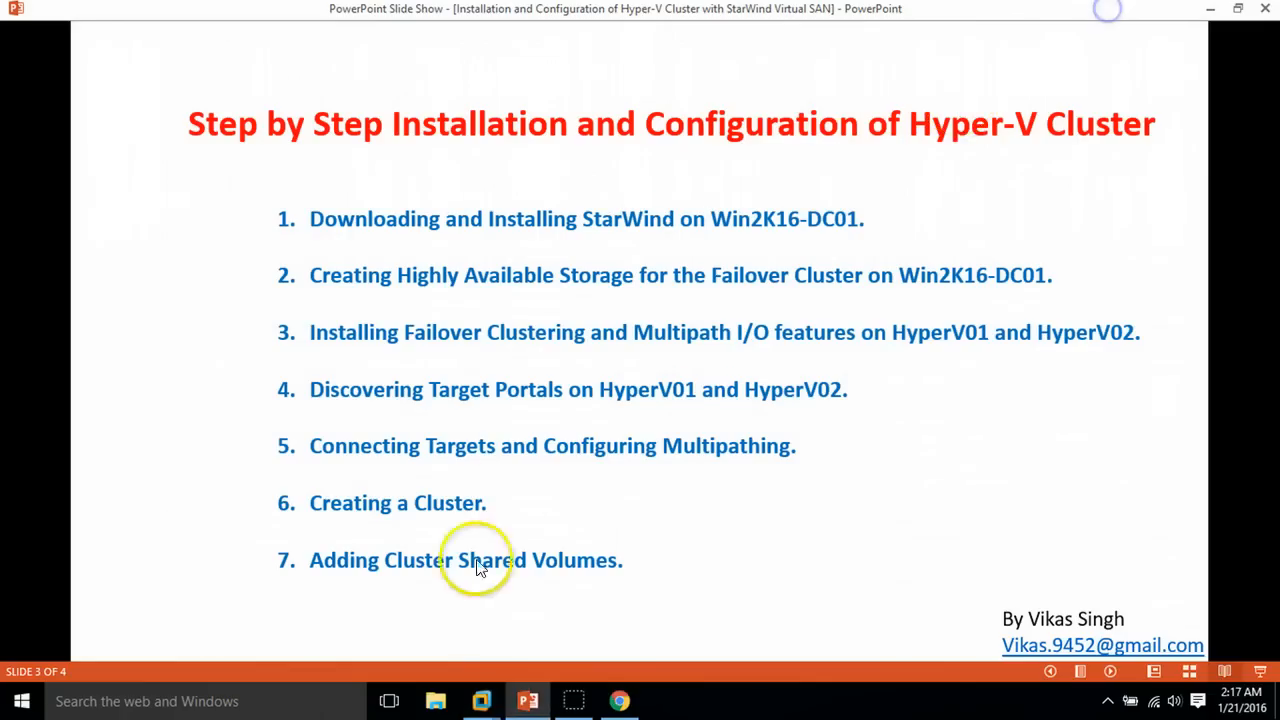
mouse_move(482, 705)
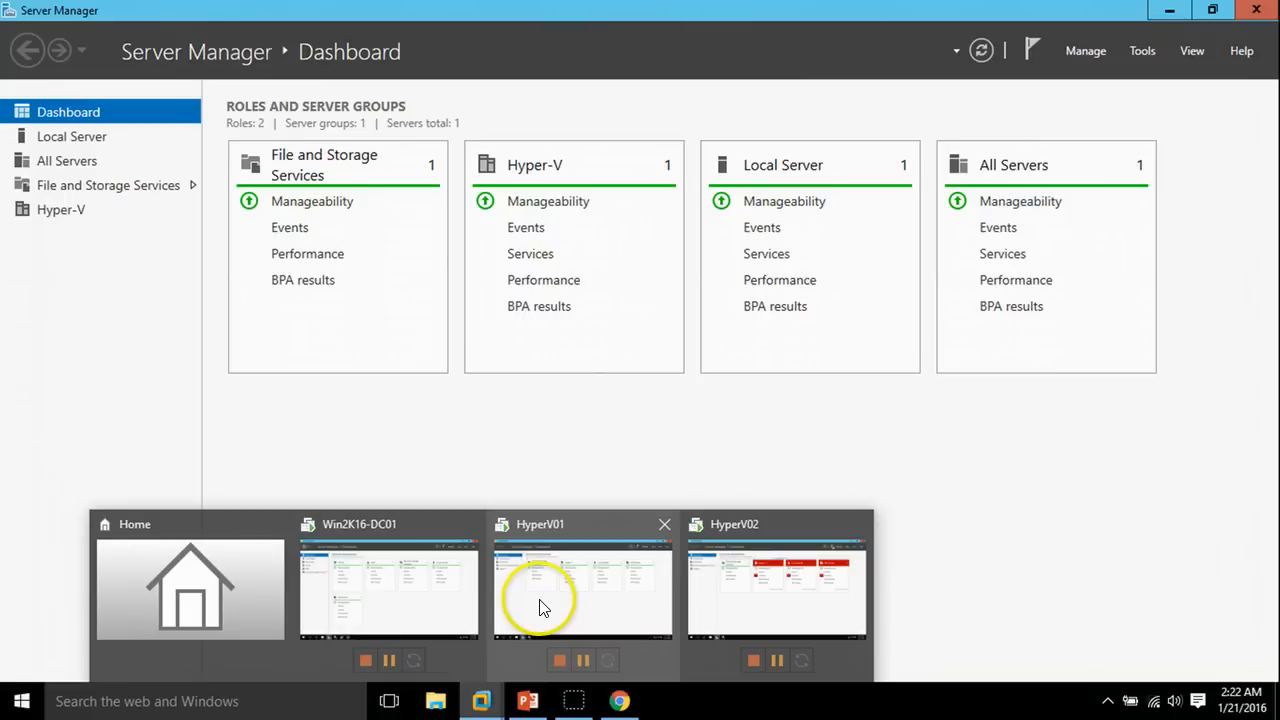
left_click(540, 607)
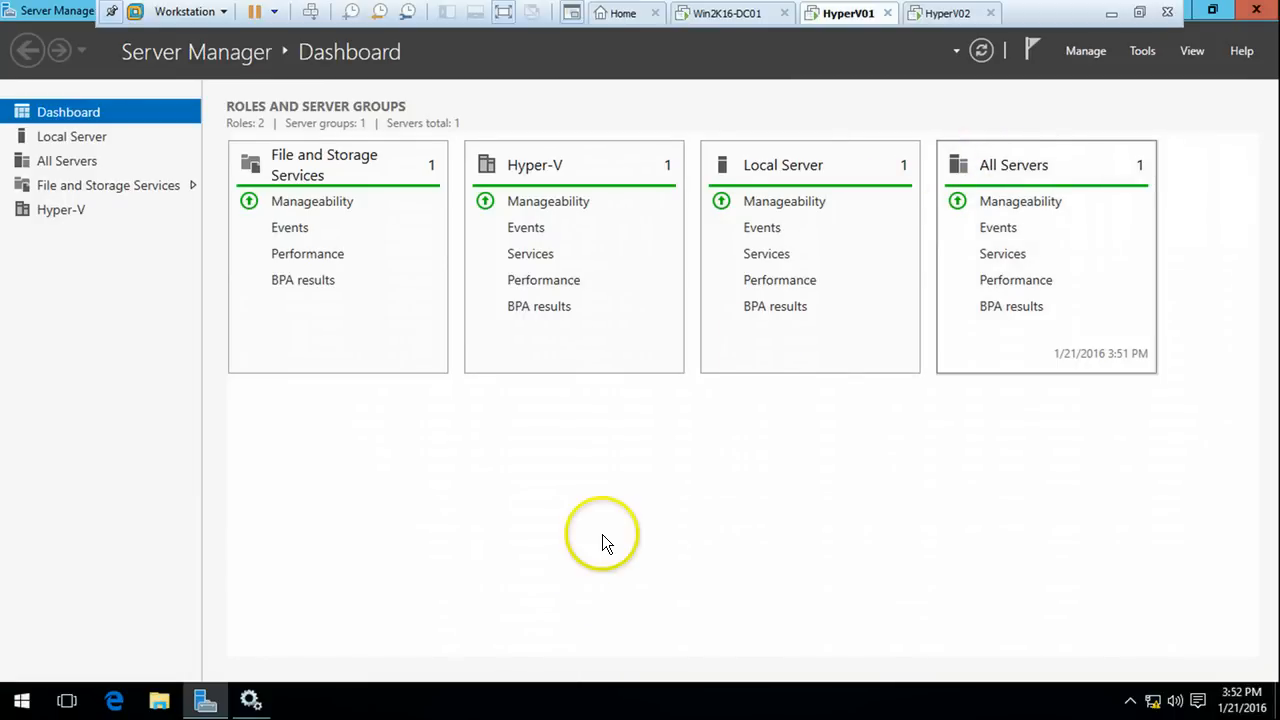
Open Command Prompt on HyperV01 and run iscsicpl, fixing the misspelled command
left_click(18, 704)
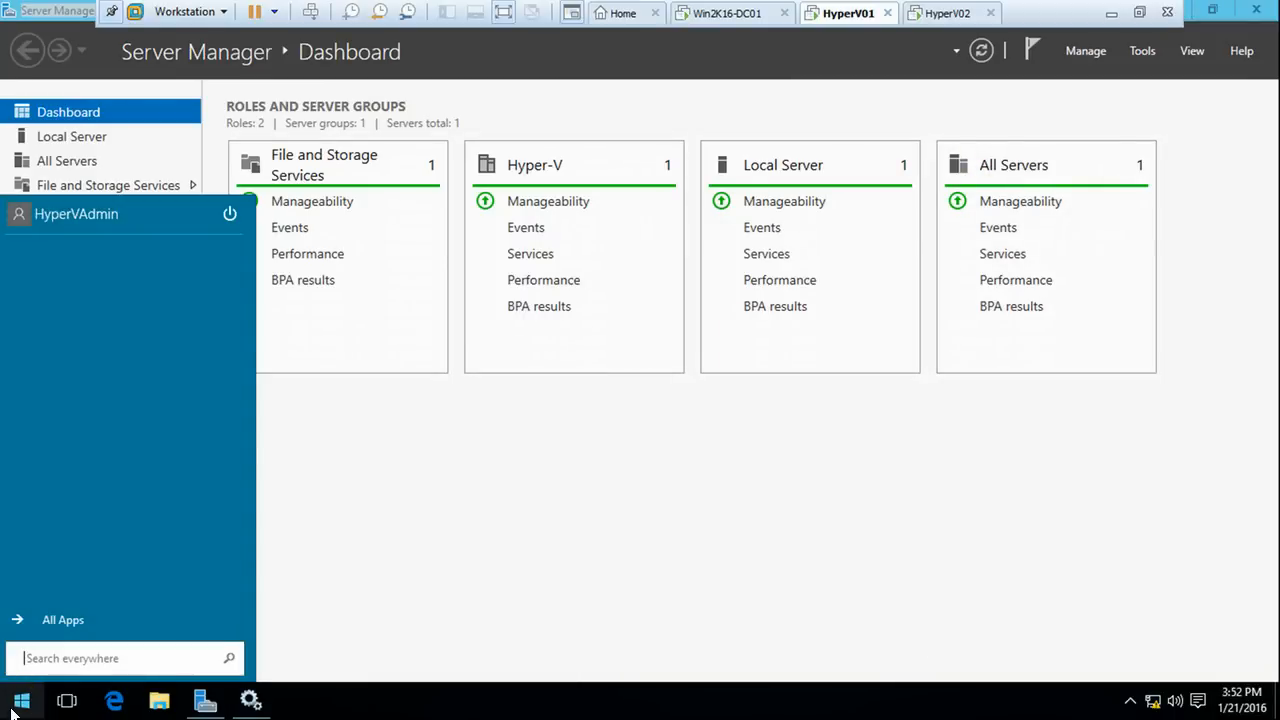
type("cmd")
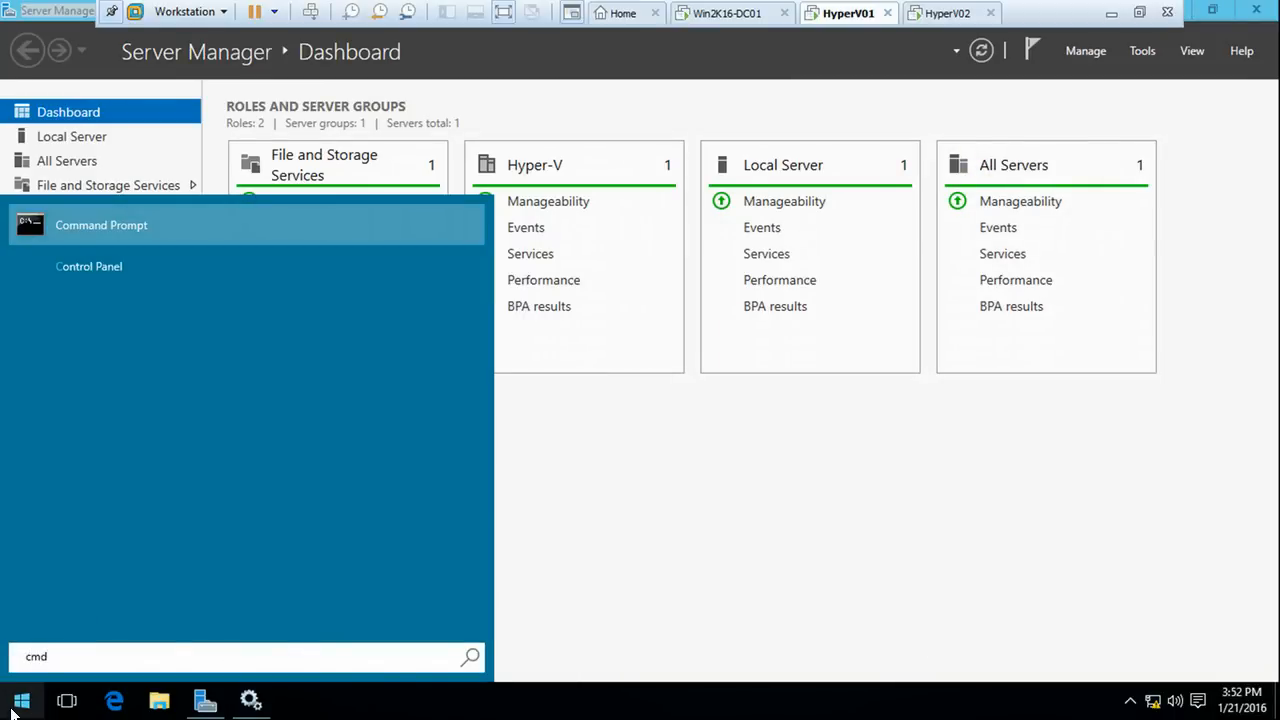
key("Return")
left_click(358, 352)
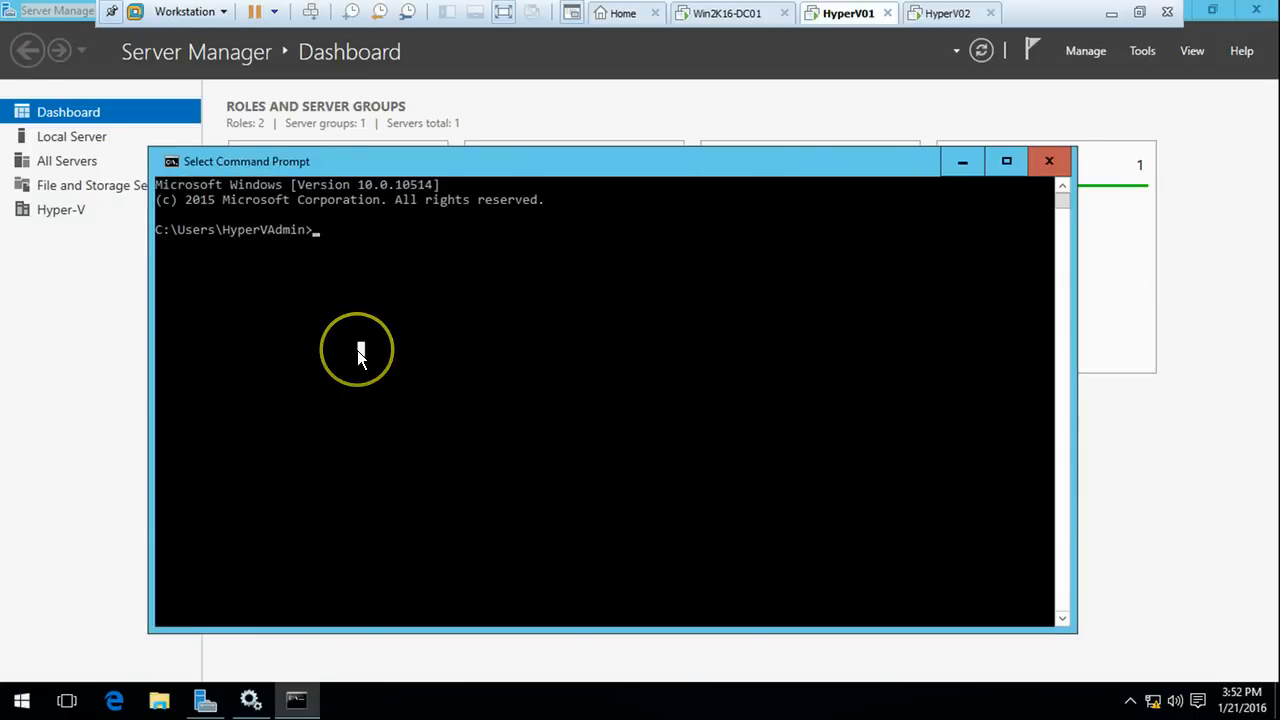
type("isci")
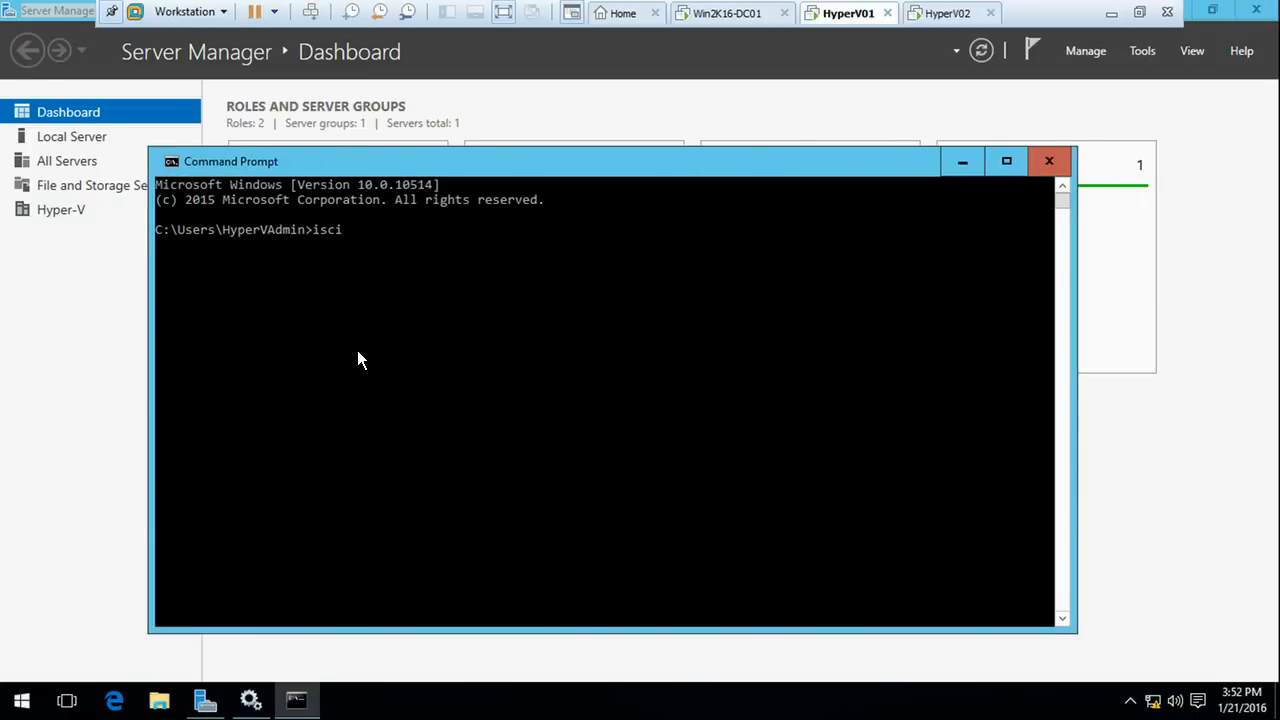
type("scpl")
key("Return")
key("Up")
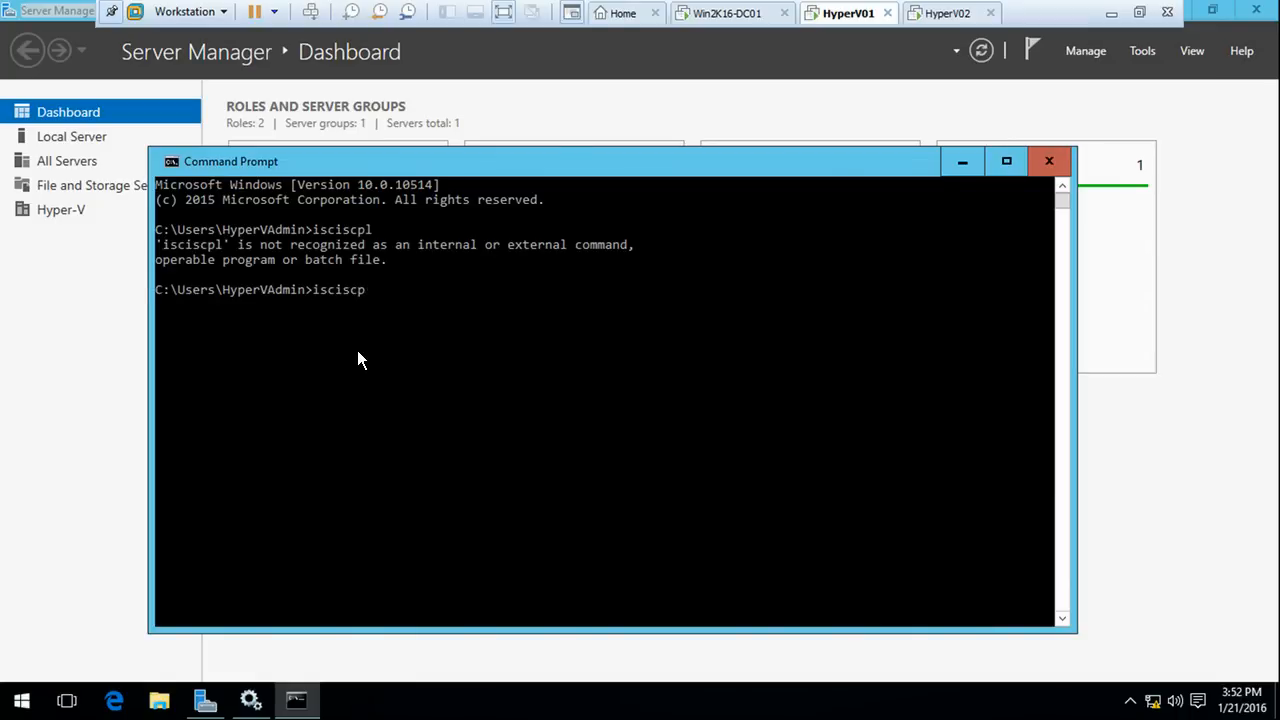
key("BackSpace")
key("BackSpace")
key("BackSpace")
key("BackSpace")
key("BackSpace")
type("sicpl")
key("Return")
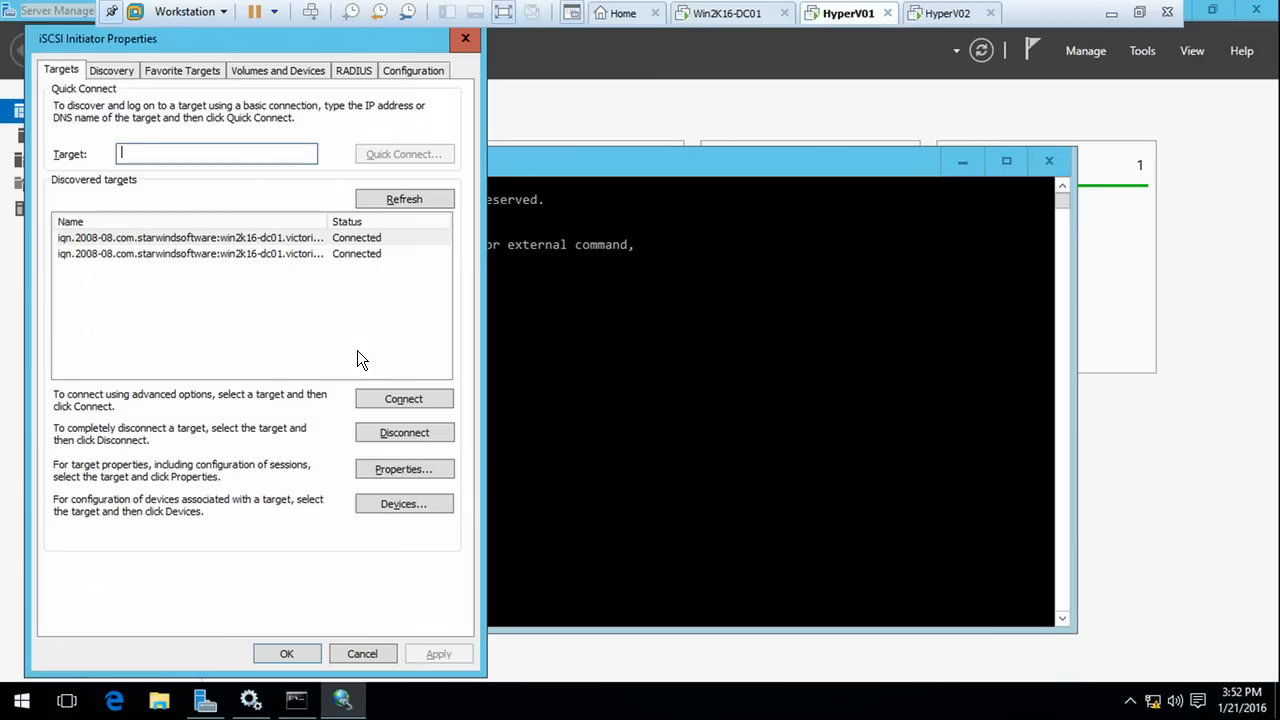
left_click_drag(253, 42, 405, 48)
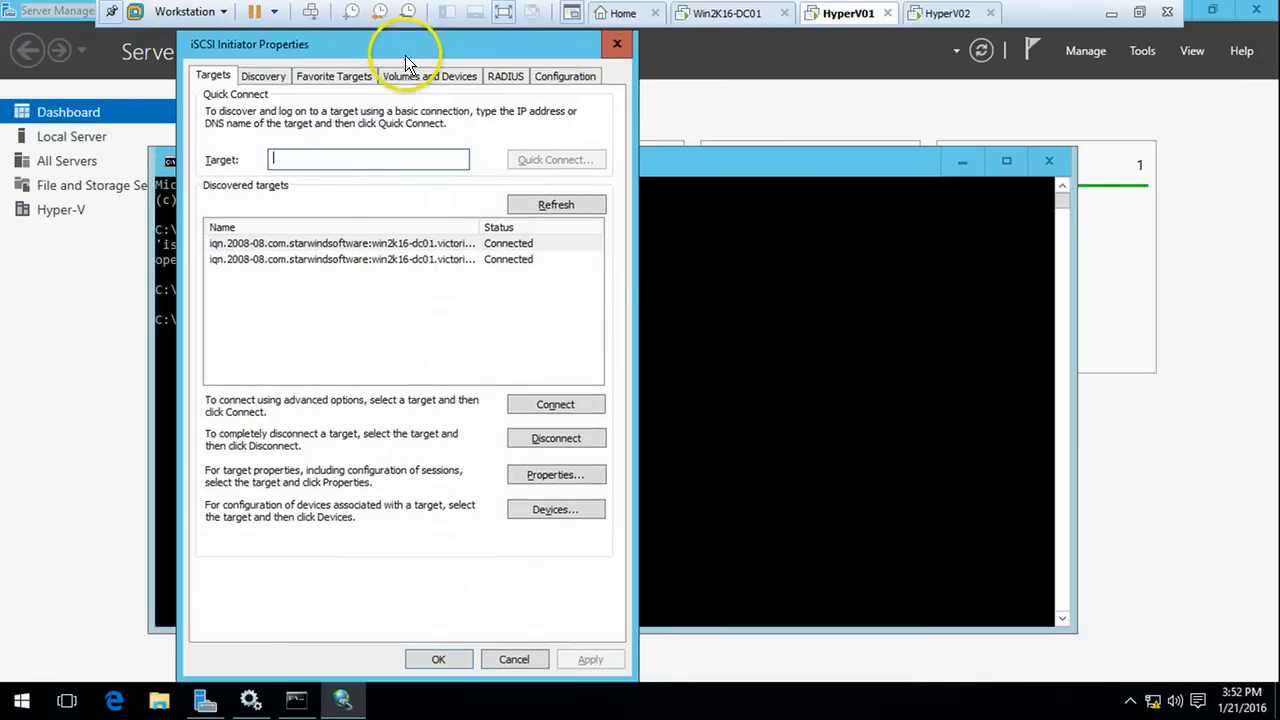
Set the disk01 target's Disk 1 MPIO load balance policy to Fail Over Only
left_click(342, 258)
left_click(356, 246)
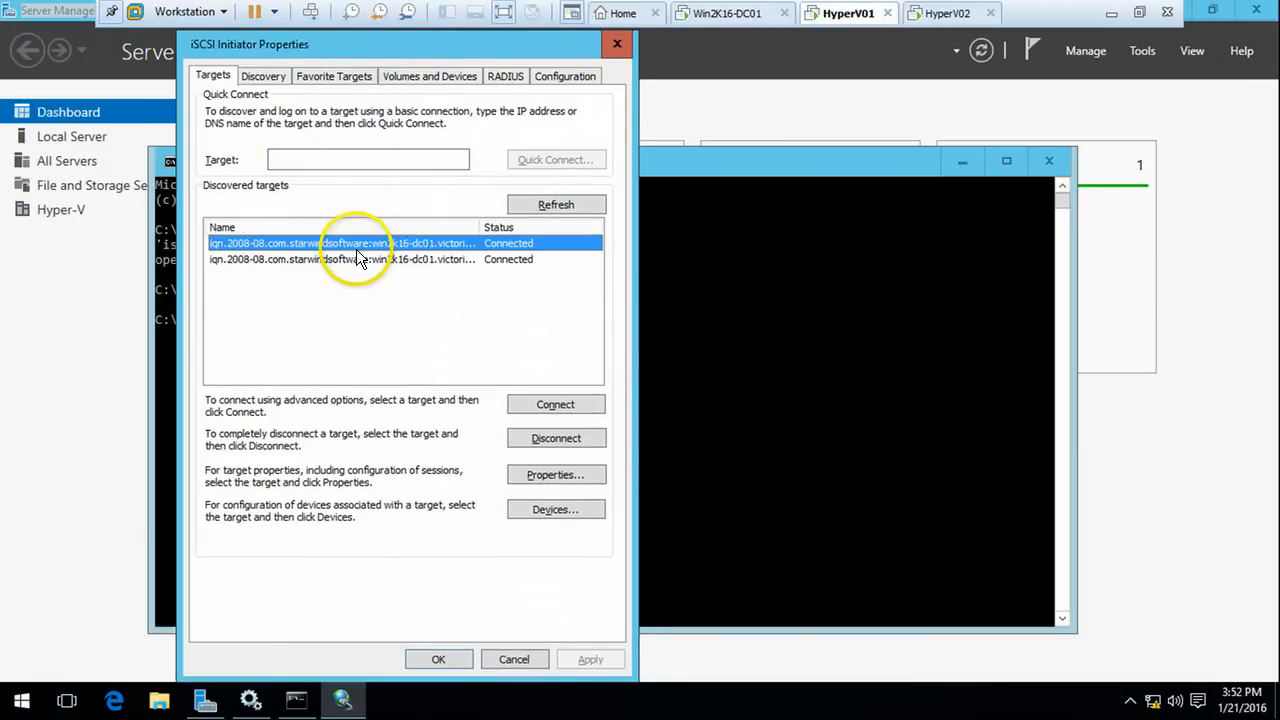
double_click(482, 228)
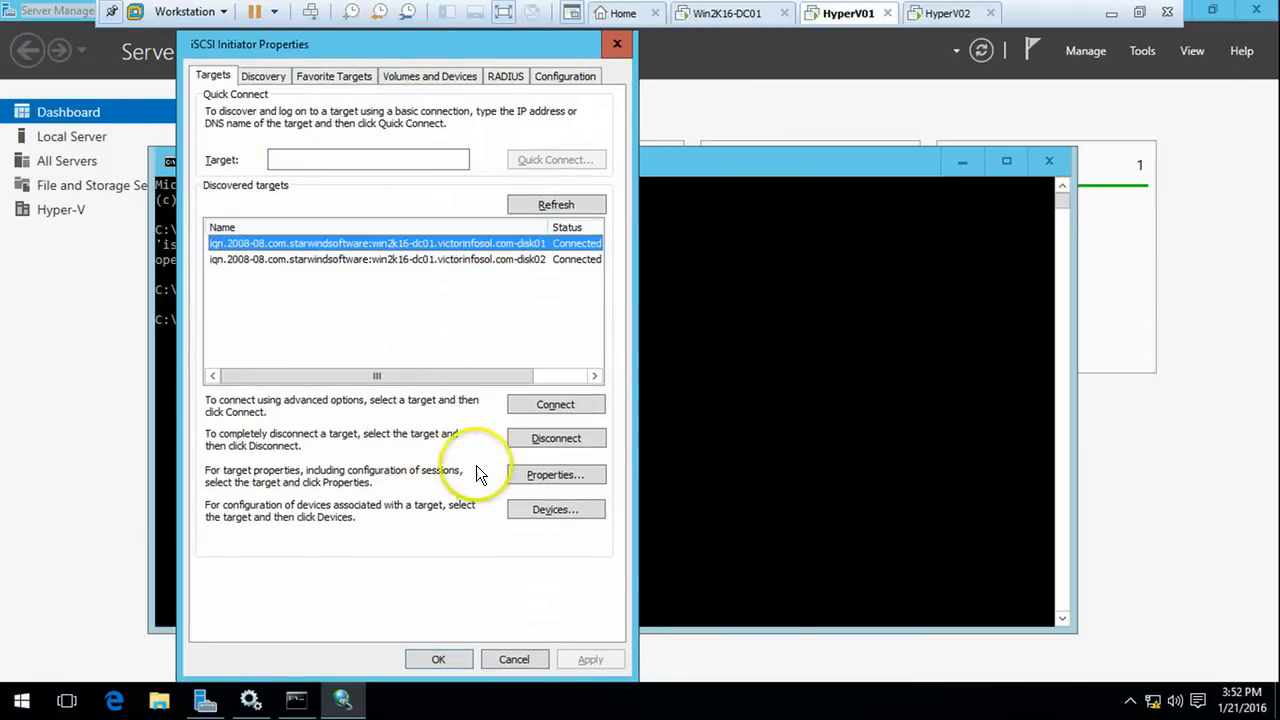
left_click(549, 510)
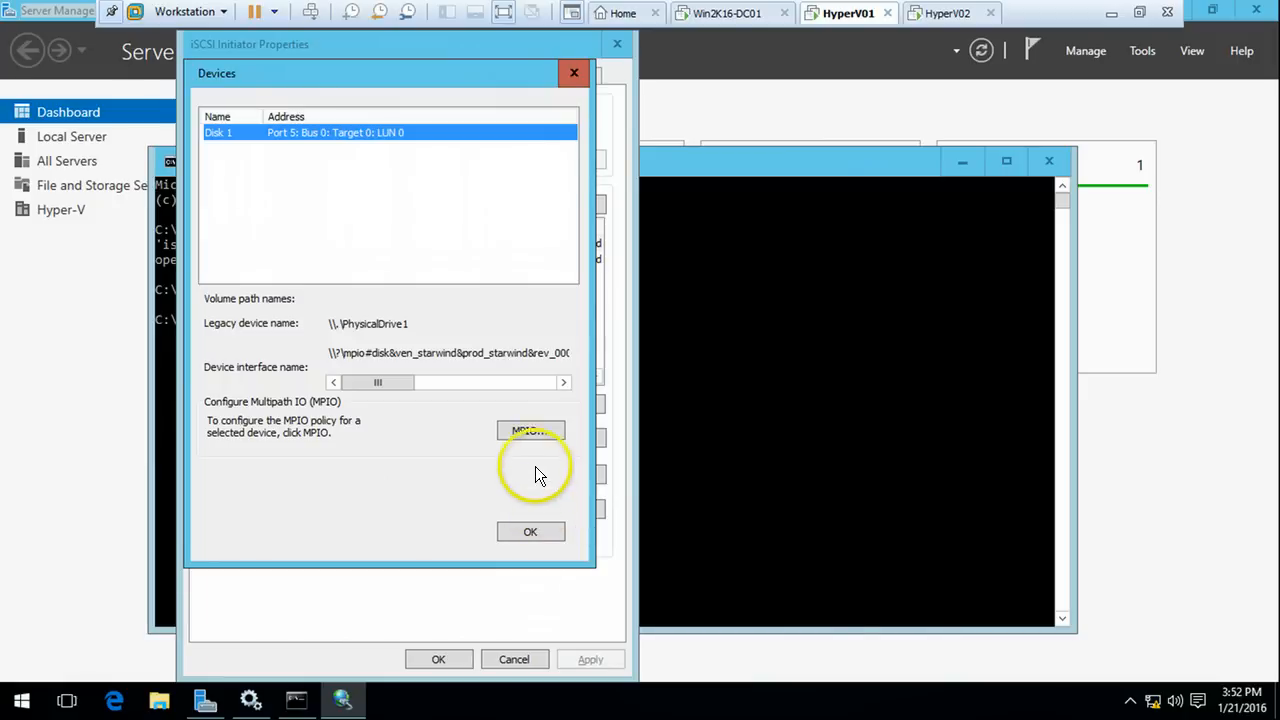
left_click(539, 430)
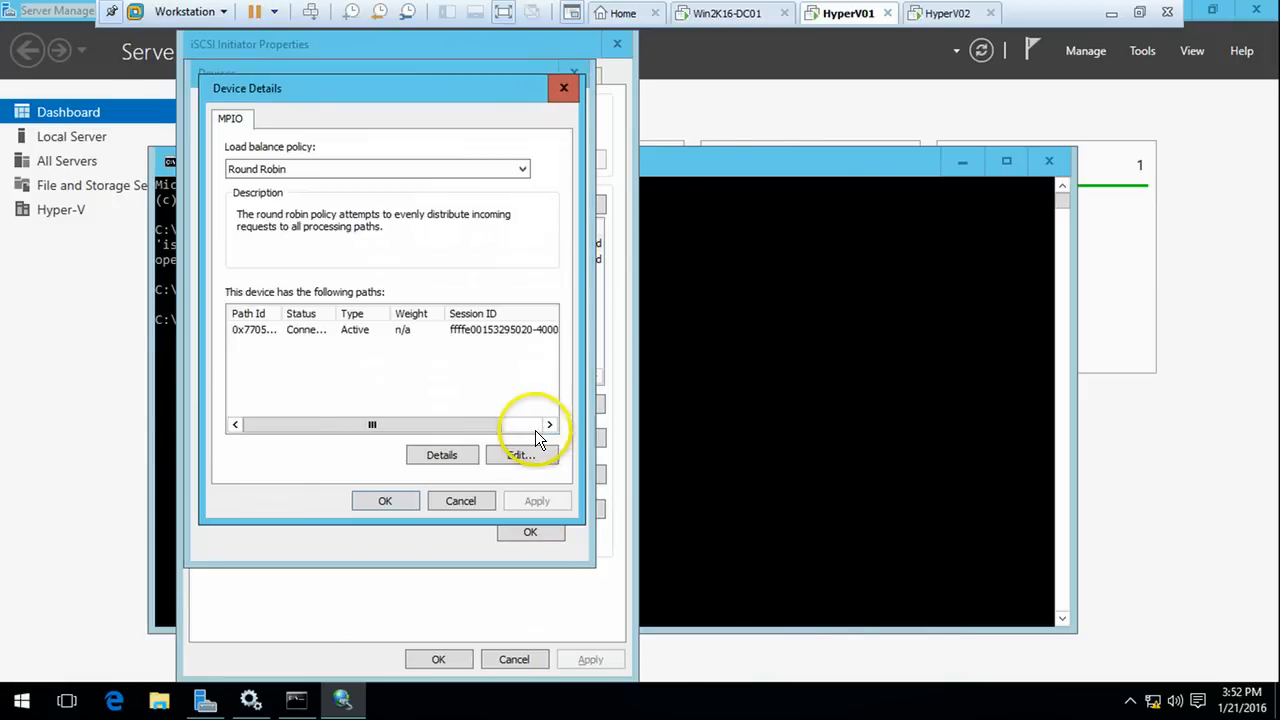
left_click(333, 170)
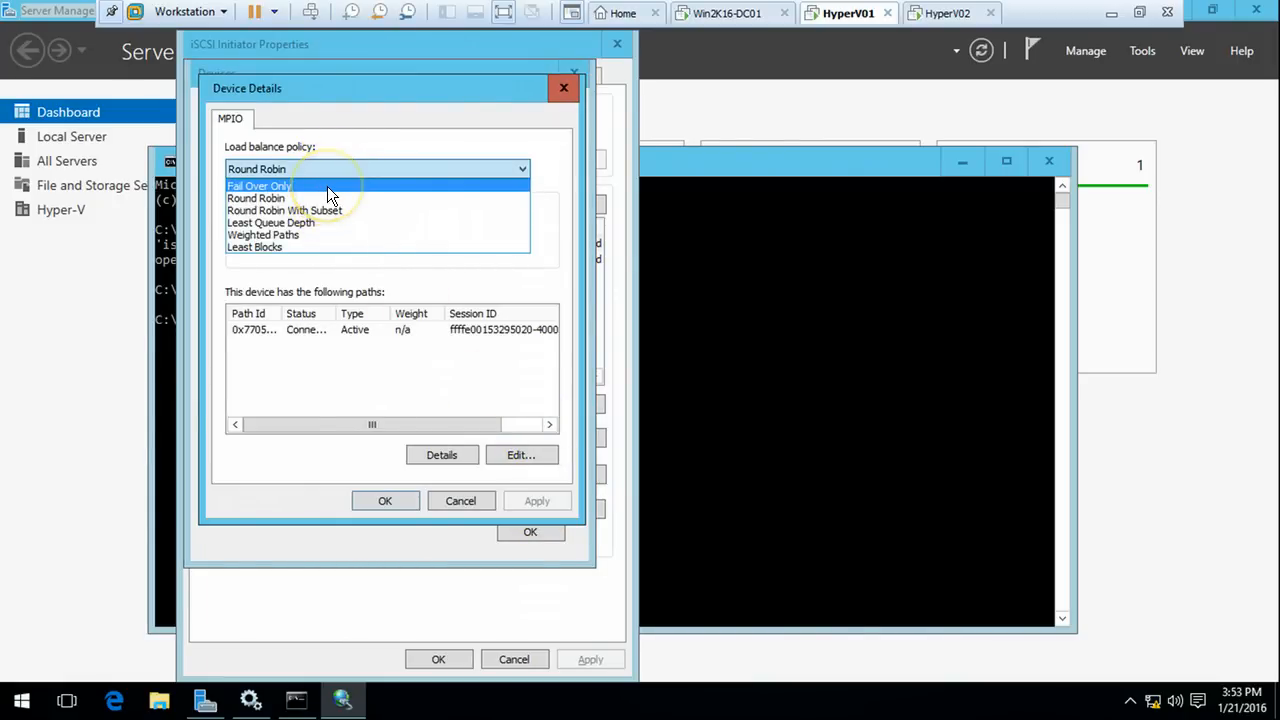
left_click(327, 186)
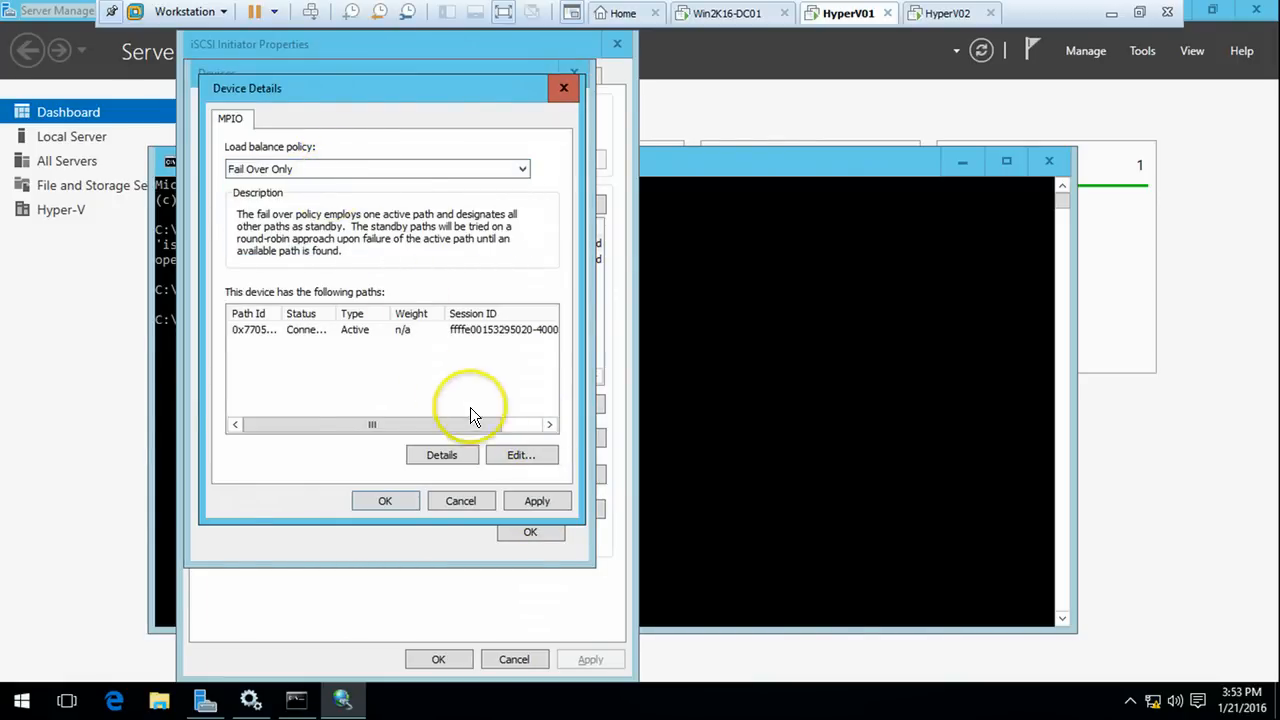
left_click(398, 503)
left_click(519, 535)
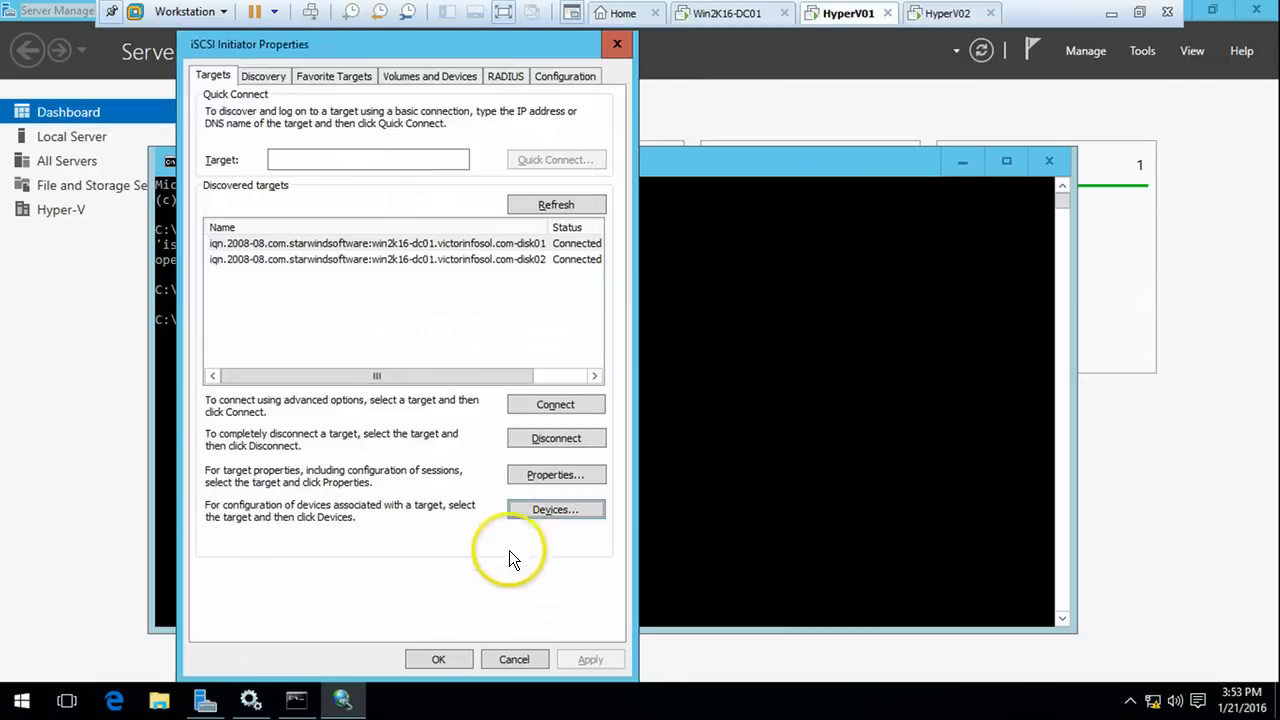
Set the disk02 target's Disk 2 policy to Fail Over Only and close the initiator
left_click(514, 259)
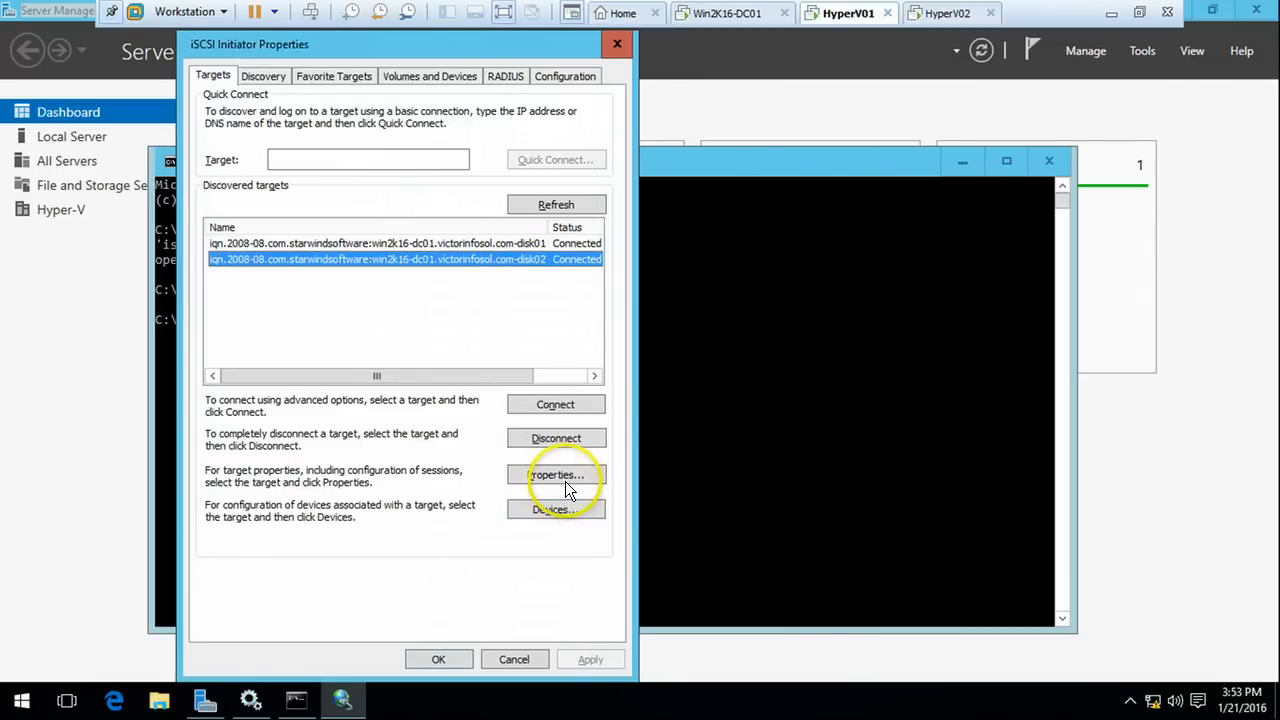
left_click(565, 509)
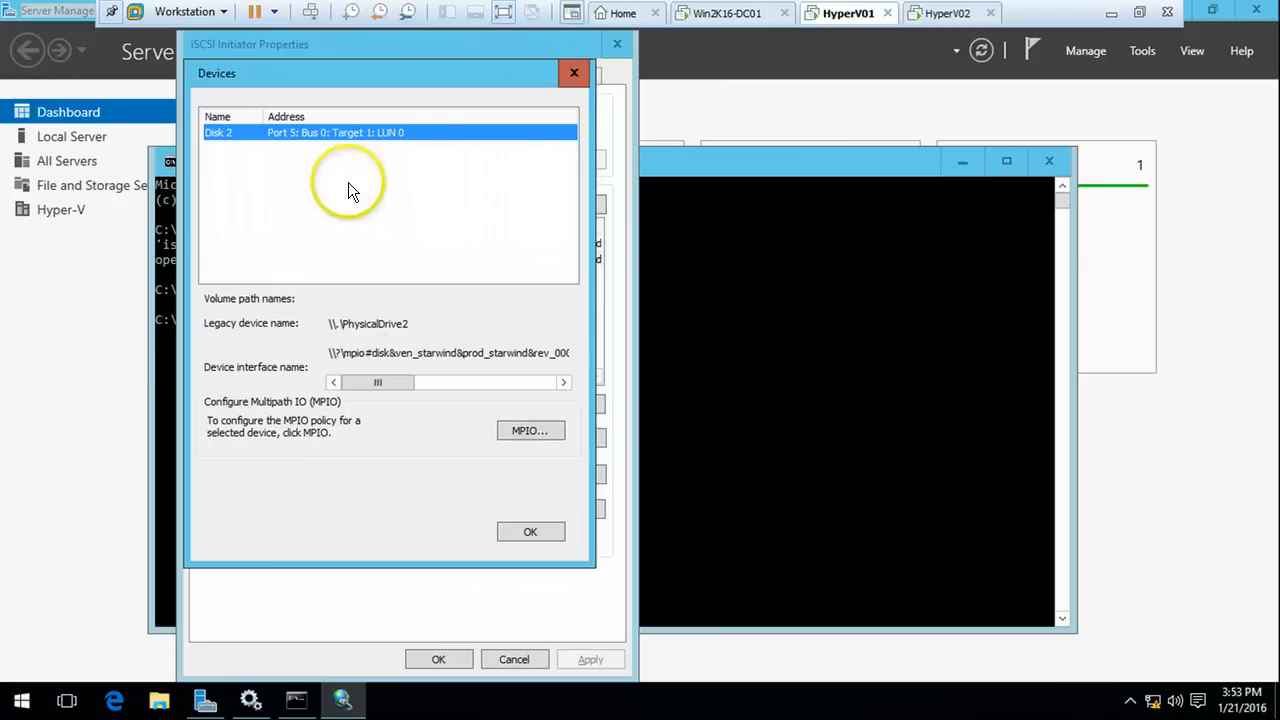
left_click(521, 431)
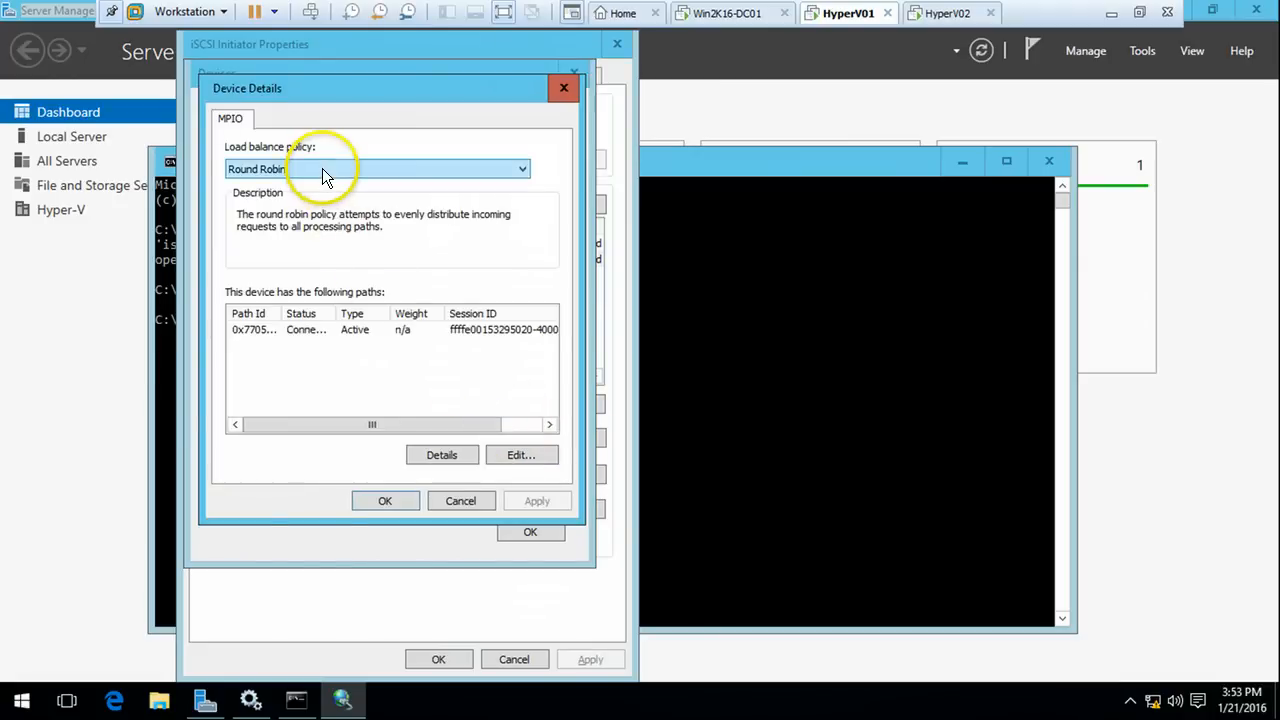
left_click(320, 168)
left_click(313, 188)
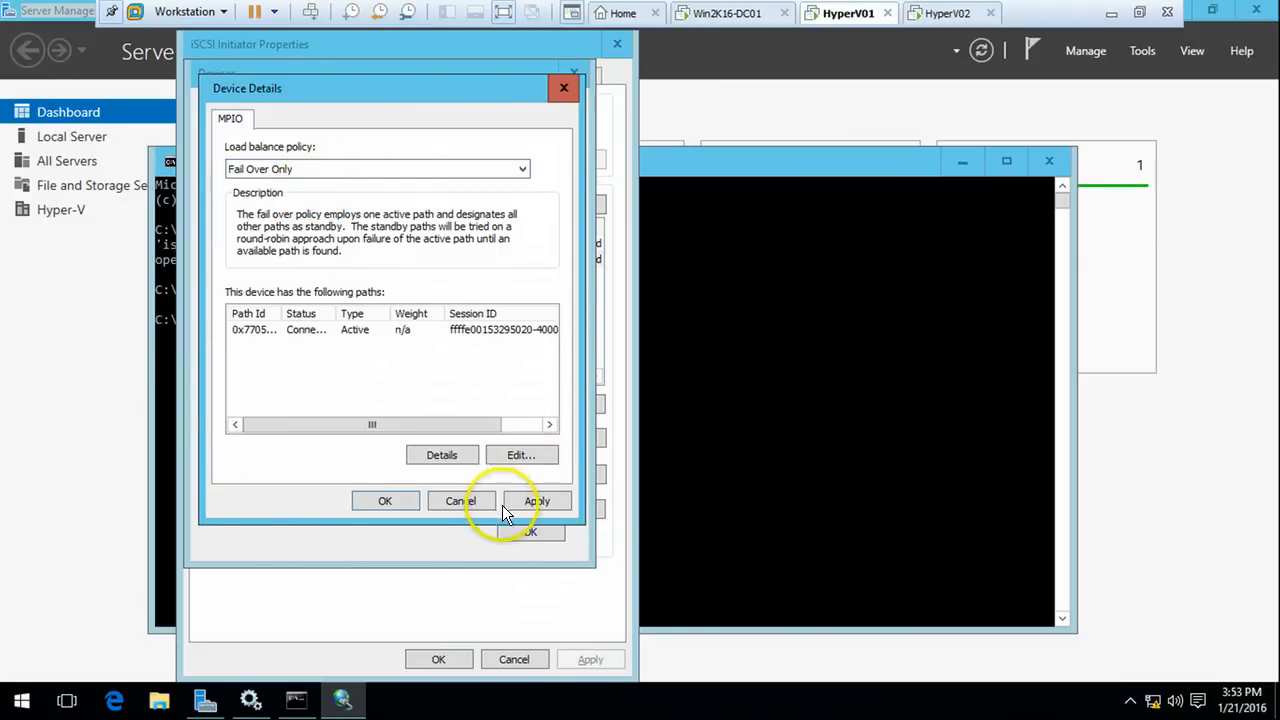
left_click(537, 501)
left_click(385, 501)
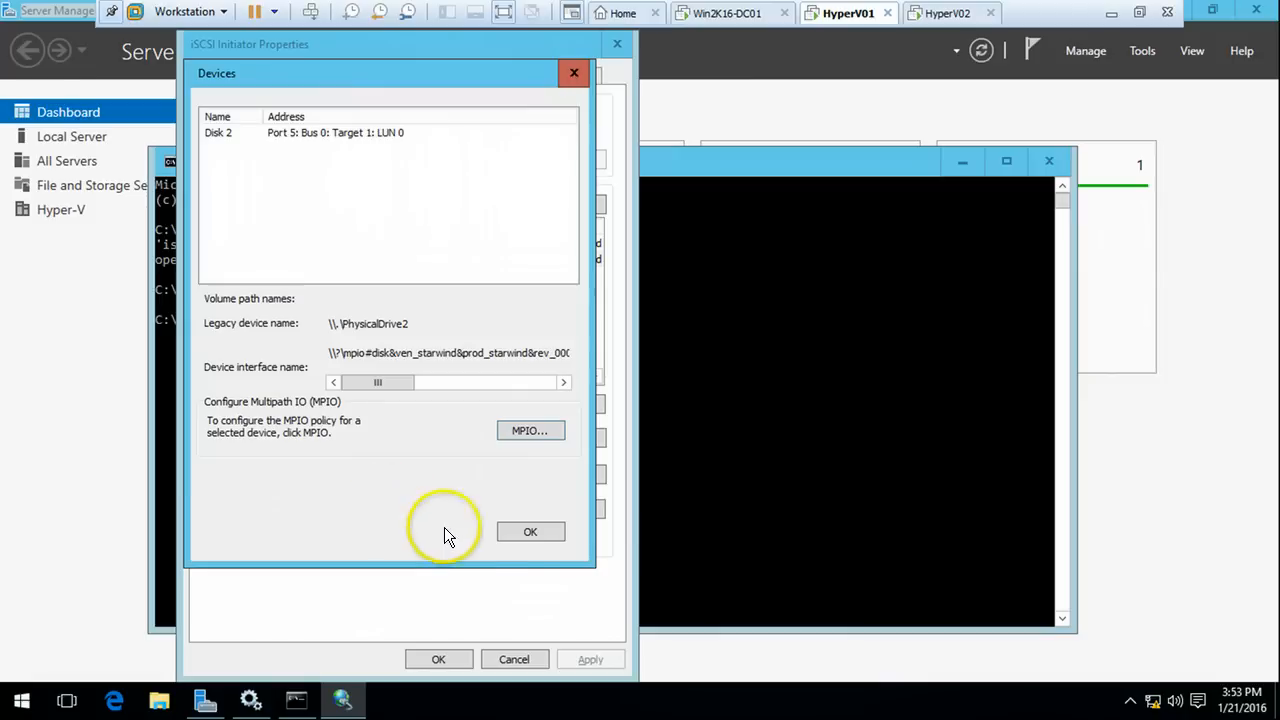
left_click(539, 533)
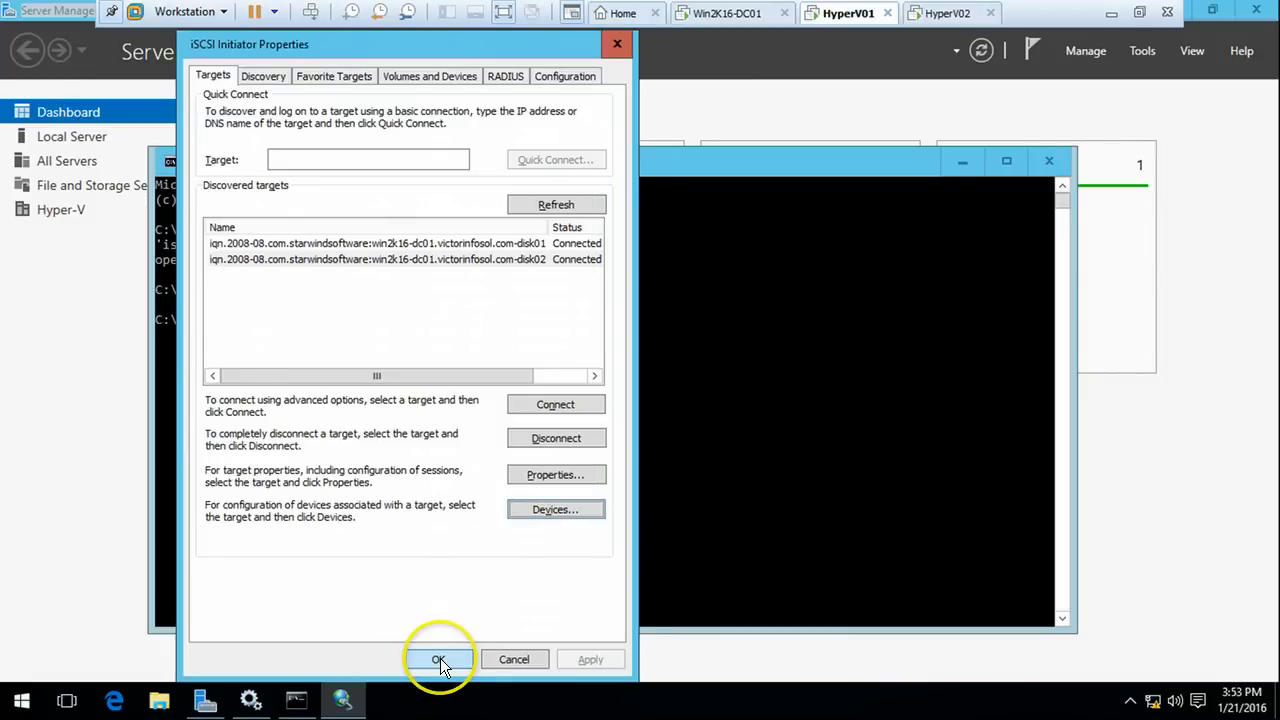
left_click(440, 658)
Reopen iscsicpl and confirm Disk 1 still uses Fail Over Only
key("Up")
key("Return")
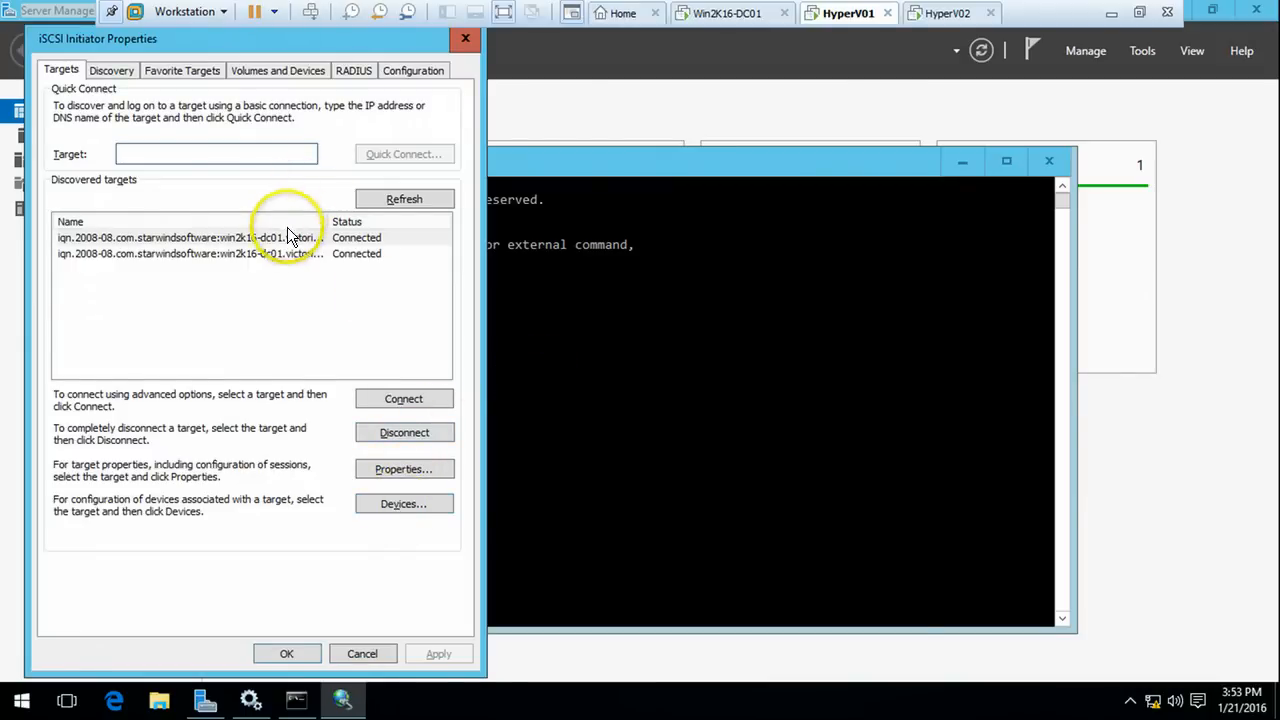
left_click(287, 237)
left_click(396, 502)
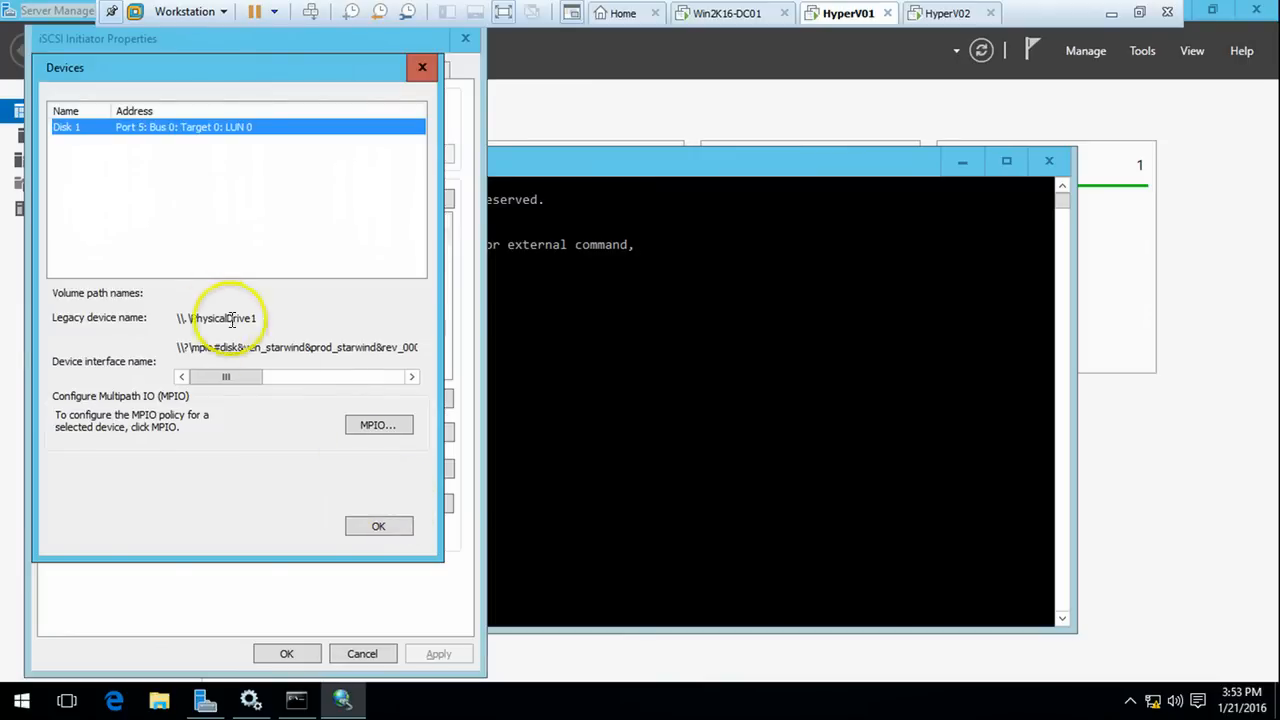
left_click(376, 425)
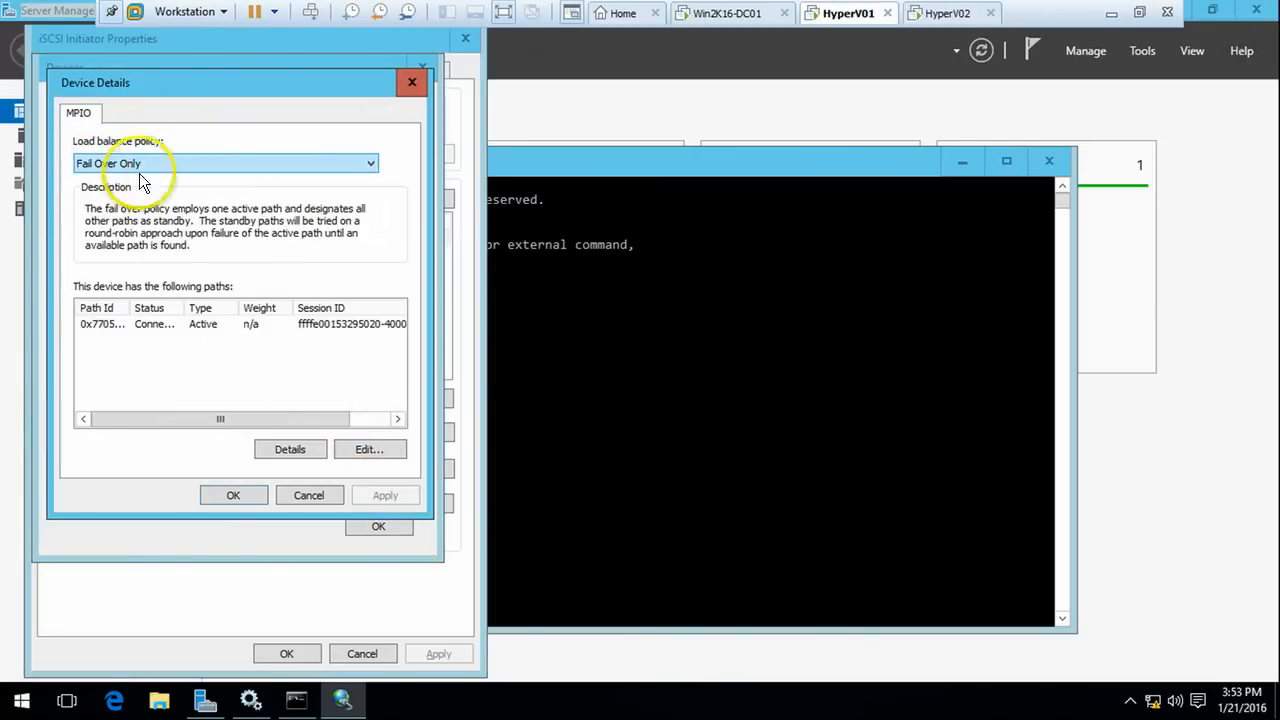
left_click(231, 494)
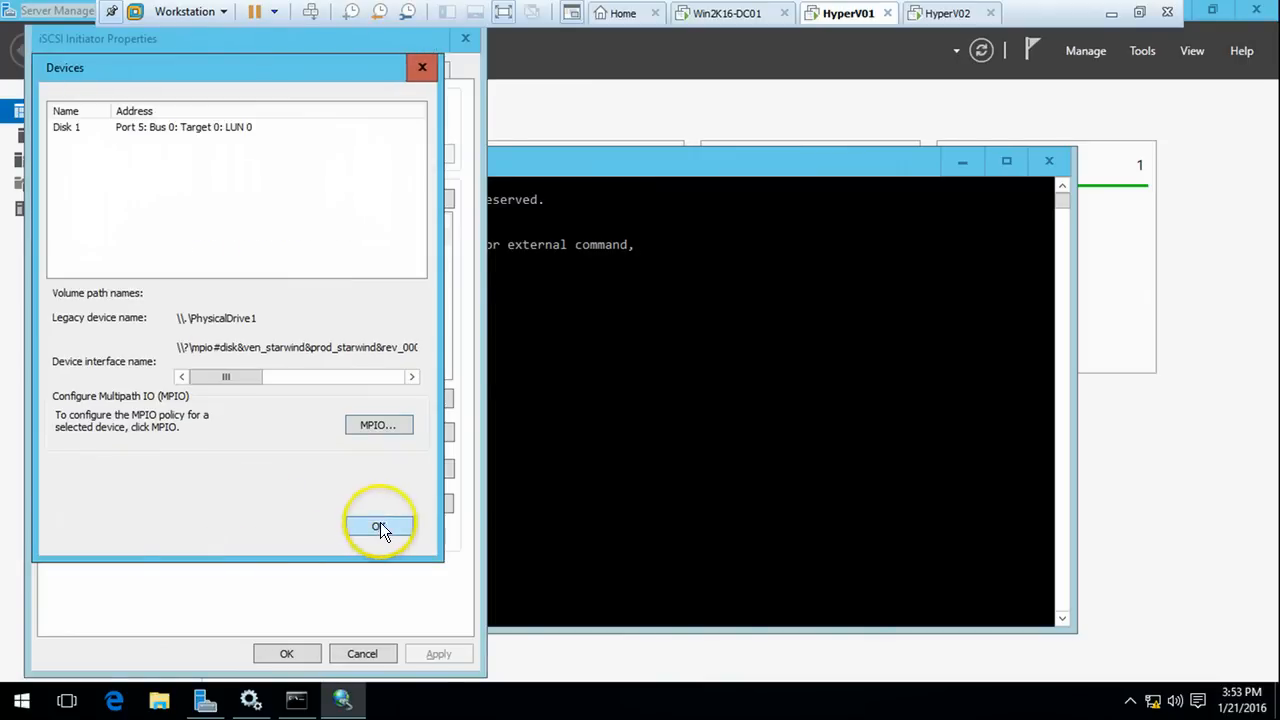
left_click(375, 528)
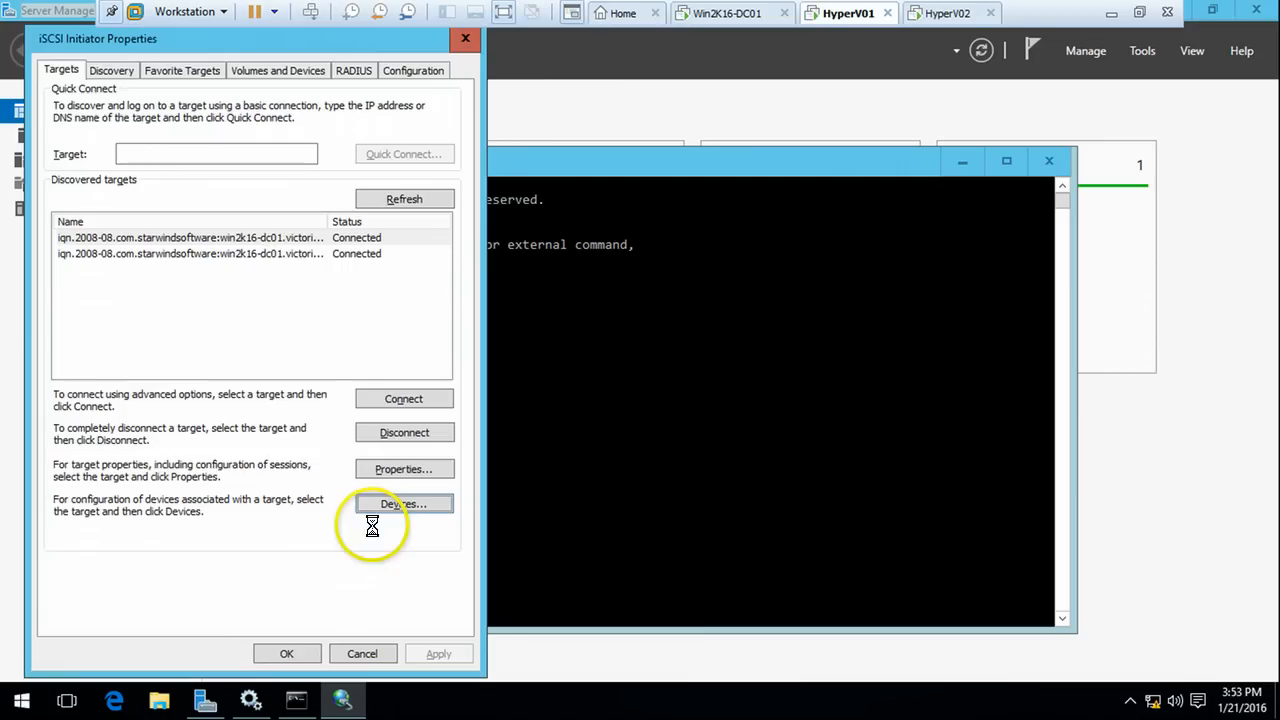
left_click(286, 654)
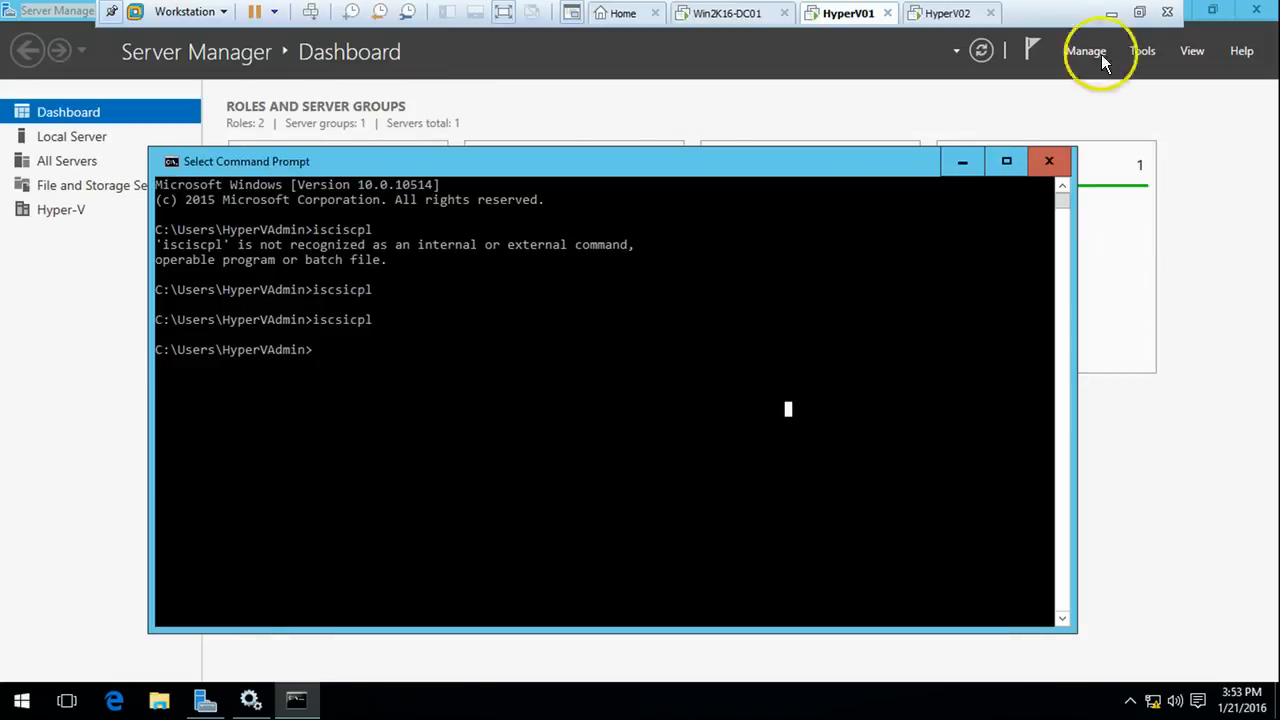
On HyperV02, open Command Prompt and run iscsicpl
left_click(947, 13)
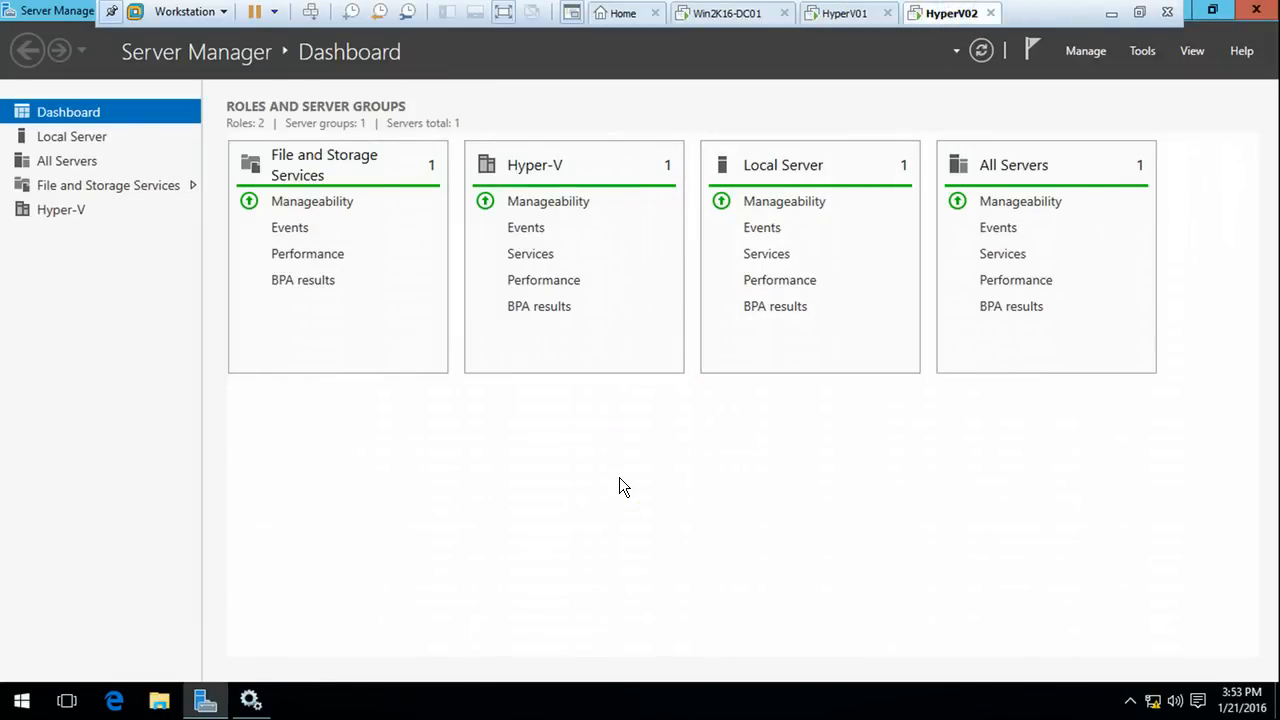
key("super")
type("c")
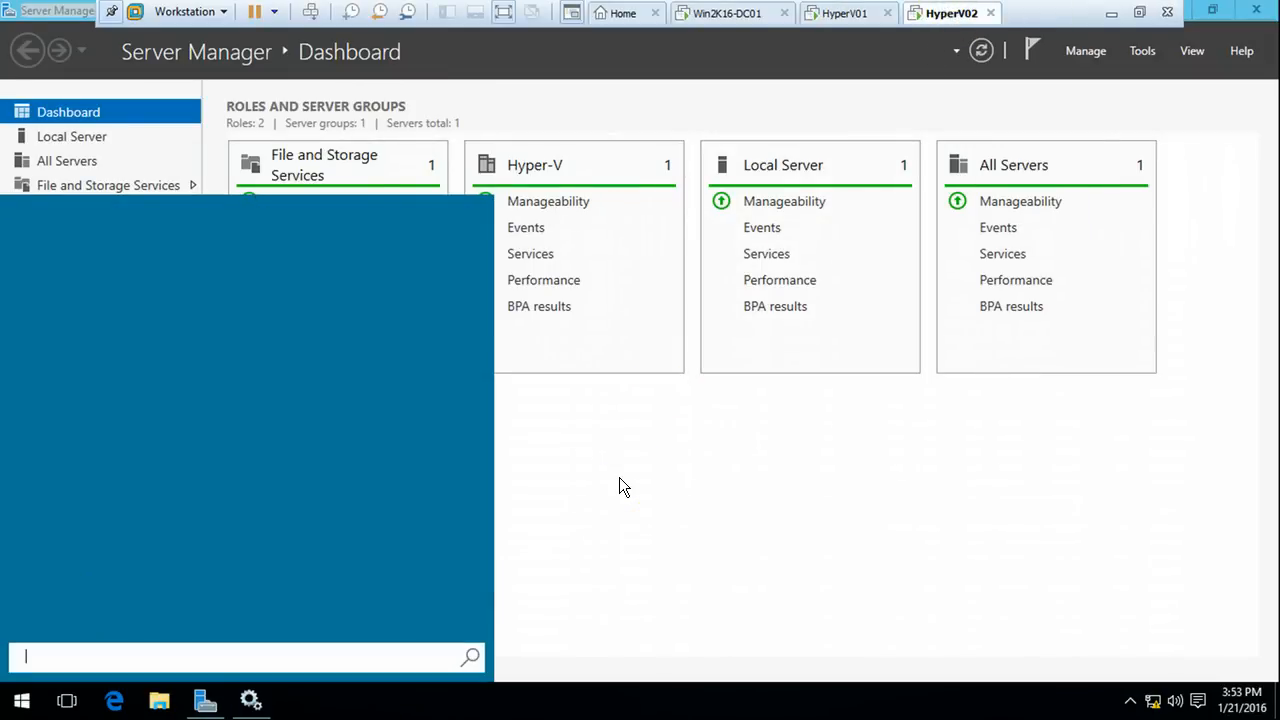
type("md")
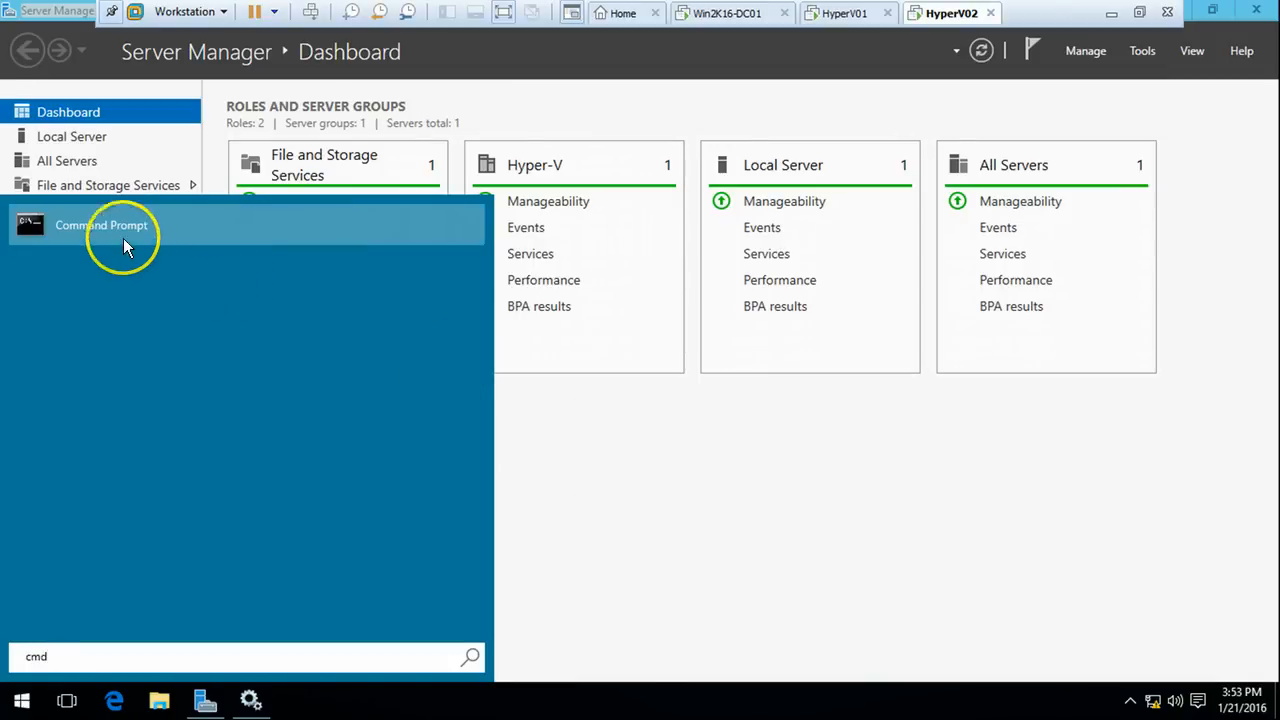
left_click(115, 228)
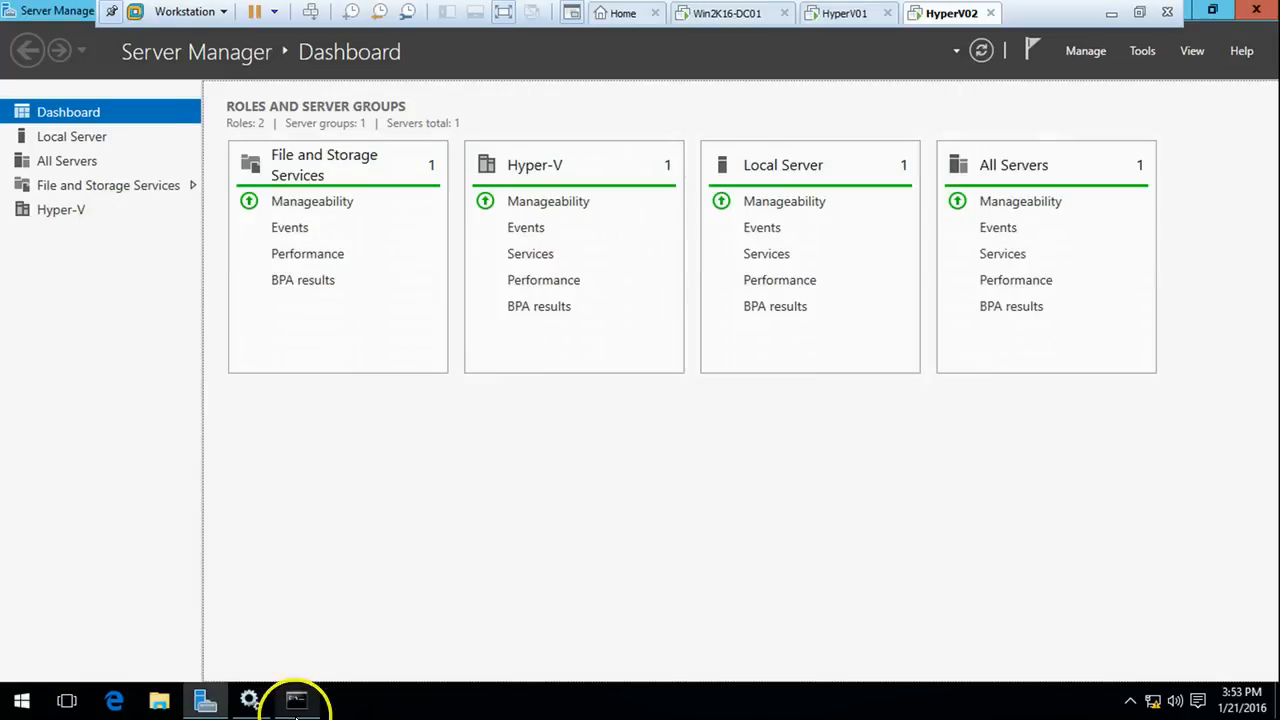
left_click(296, 700)
left_click(397, 436)
type("i")
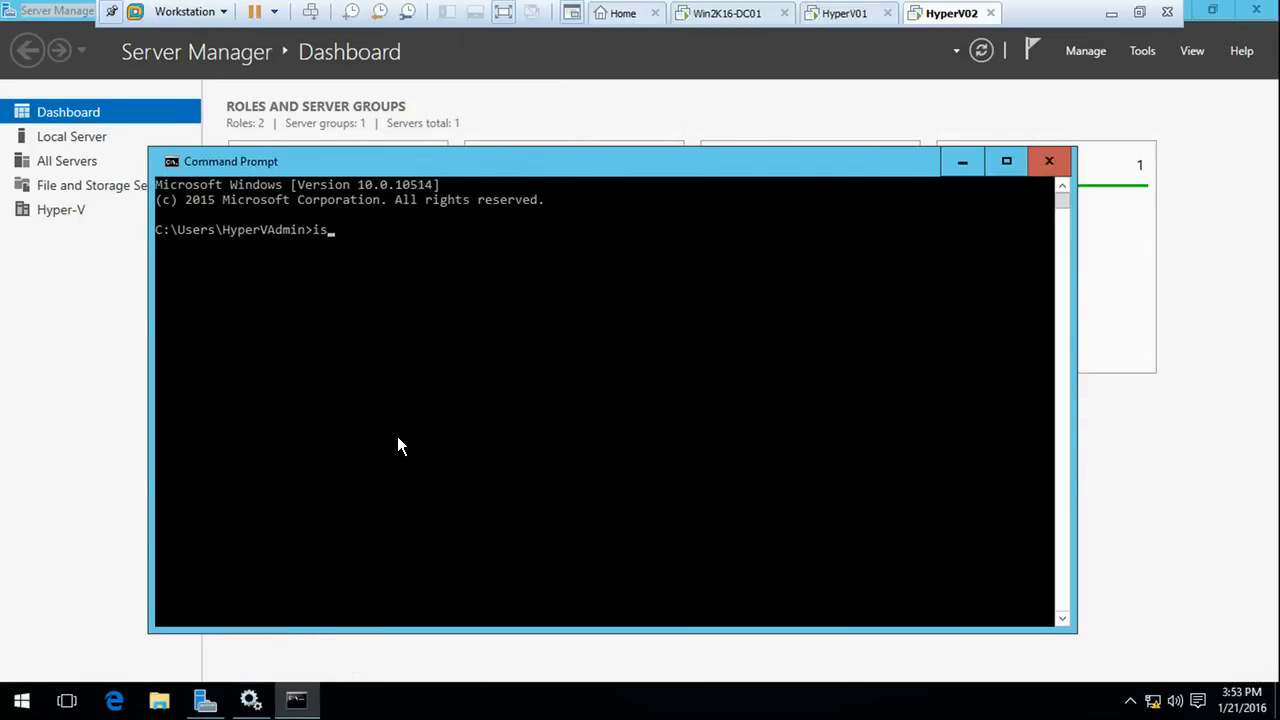
type("scsicpl")
key("Return")
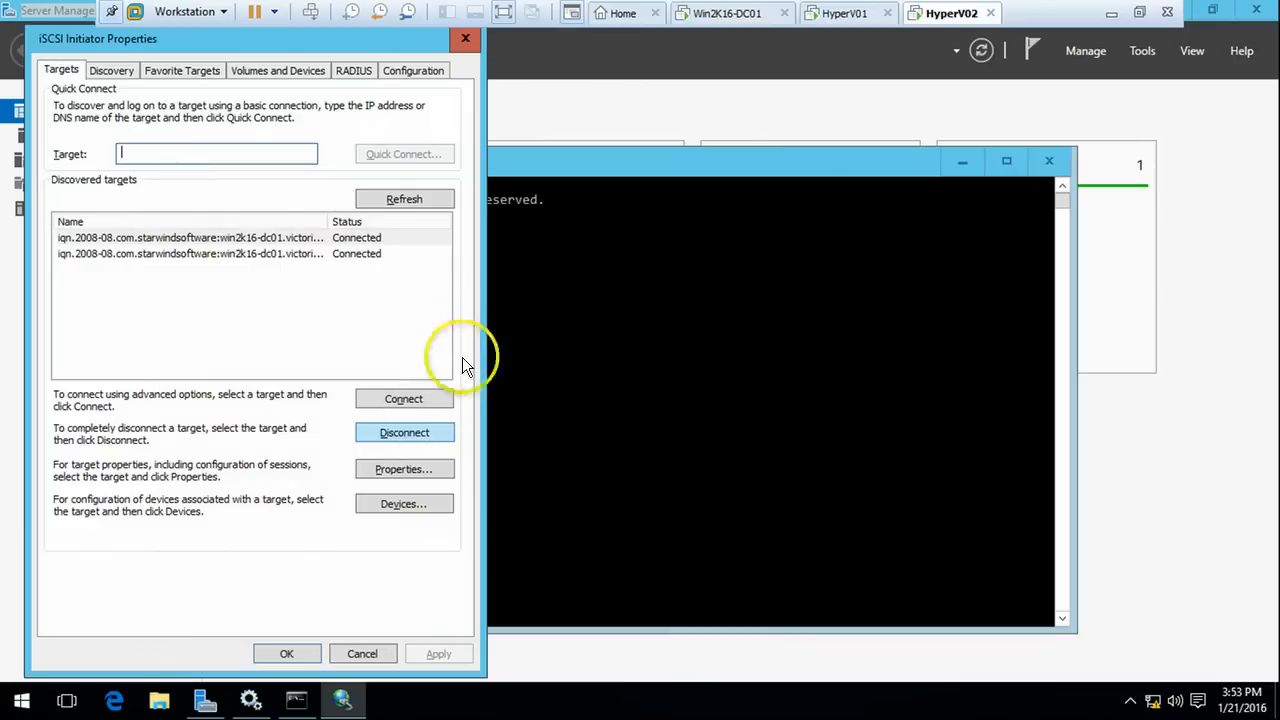
Set the first target's Disk 1 MPIO load balance policy to Fail Over Only
left_click(266, 240)
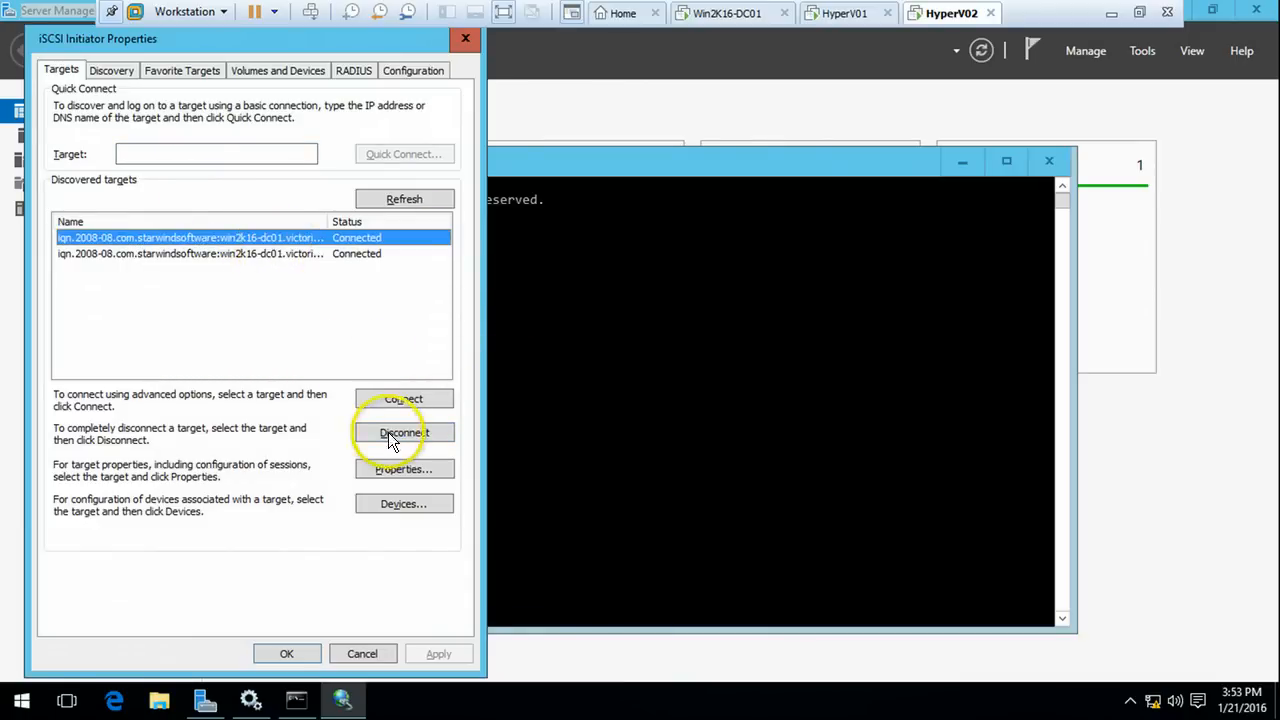
left_click(403, 503)
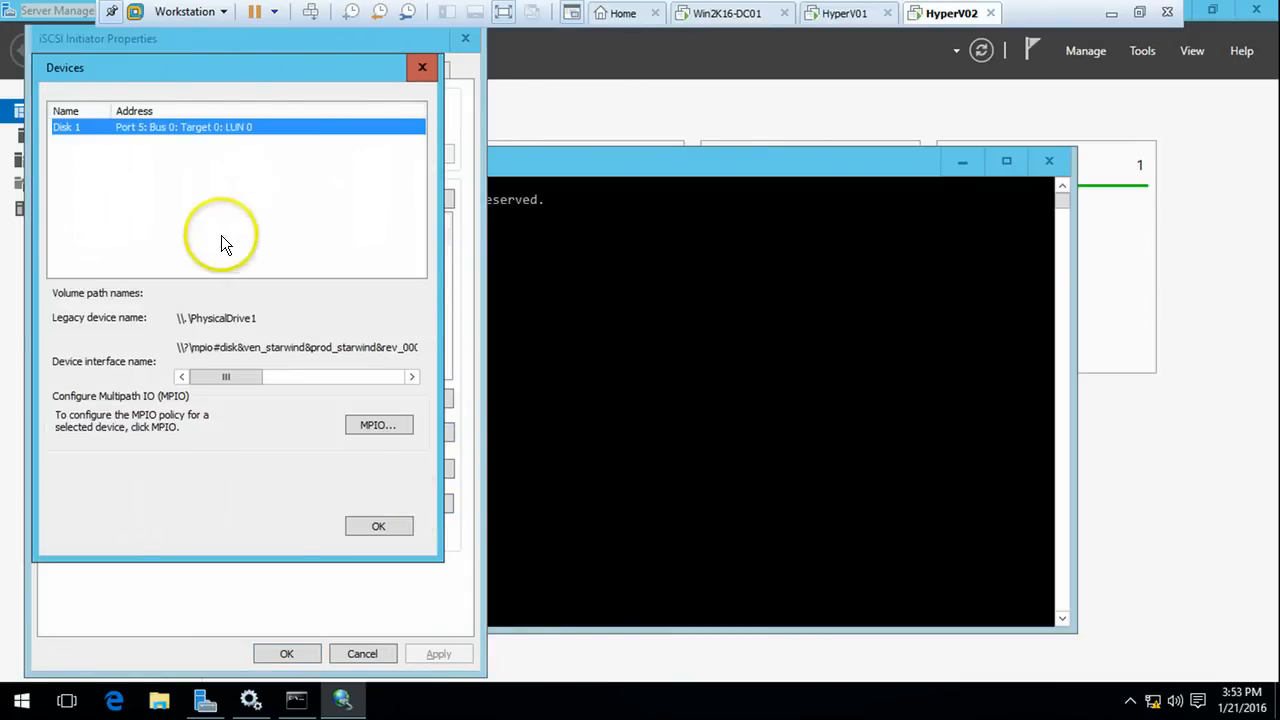
left_click(390, 430)
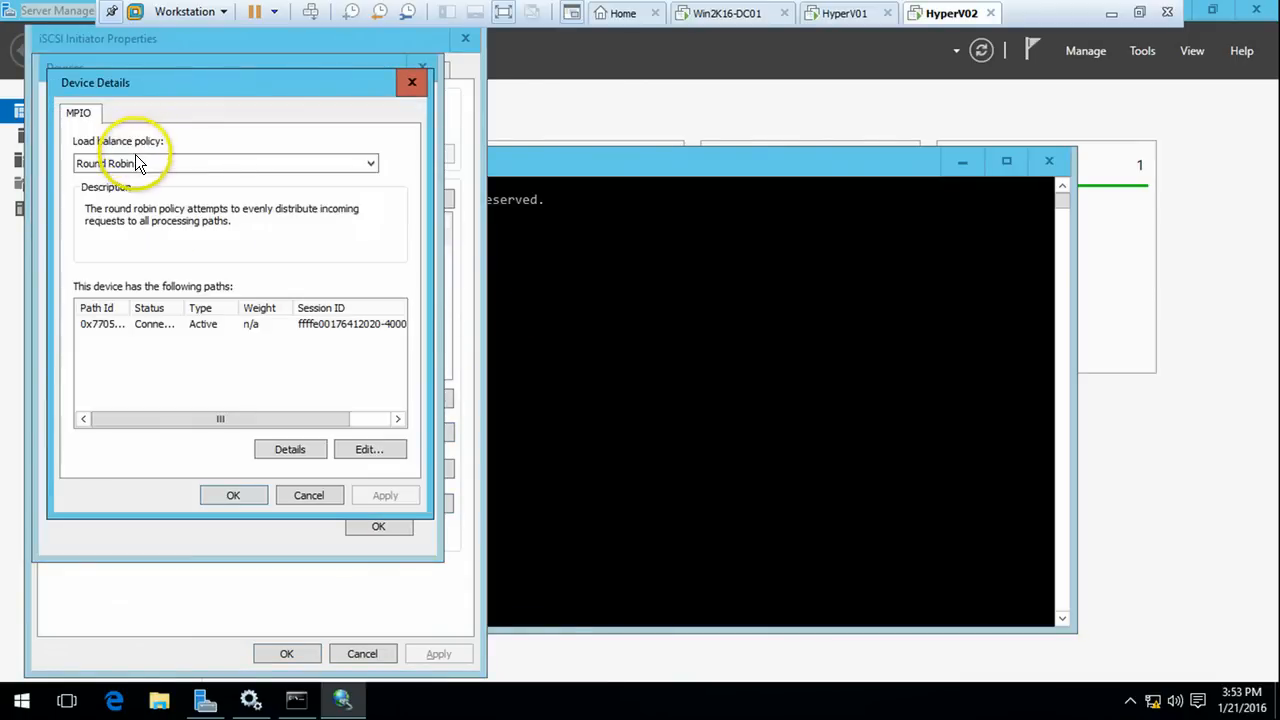
left_click(135, 163)
left_click(134, 180)
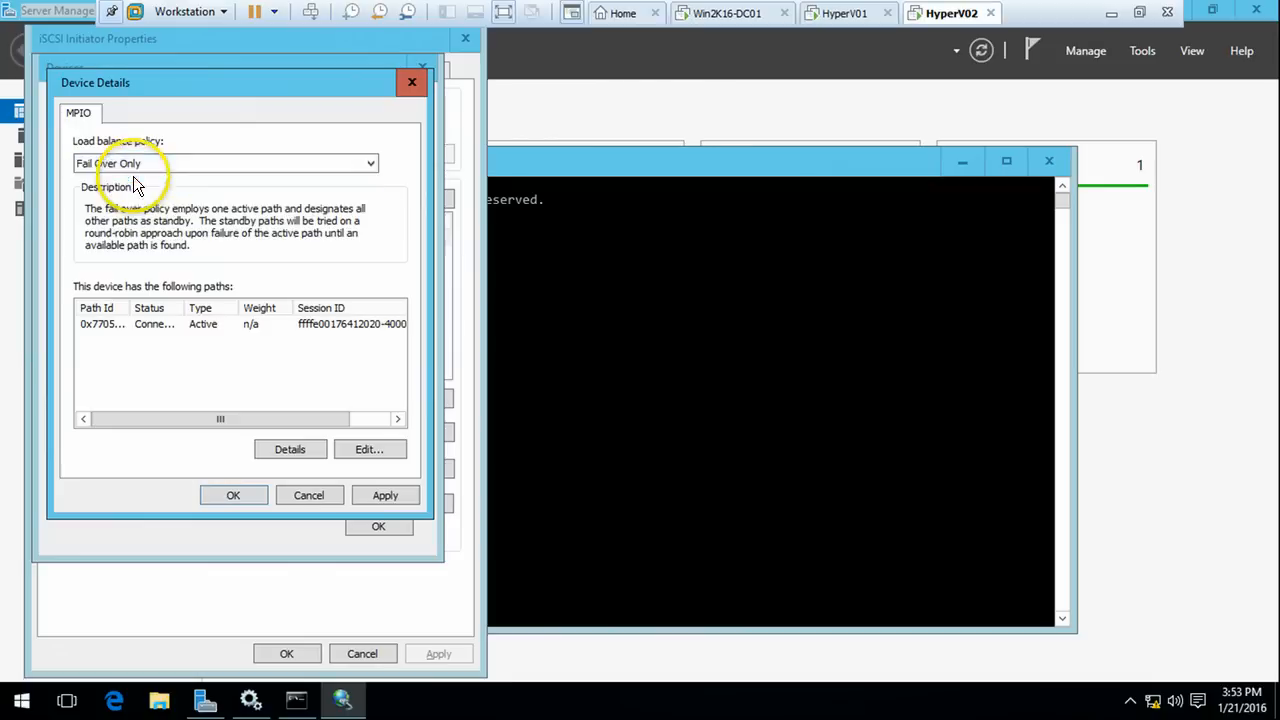
left_click(388, 496)
left_click(233, 495)
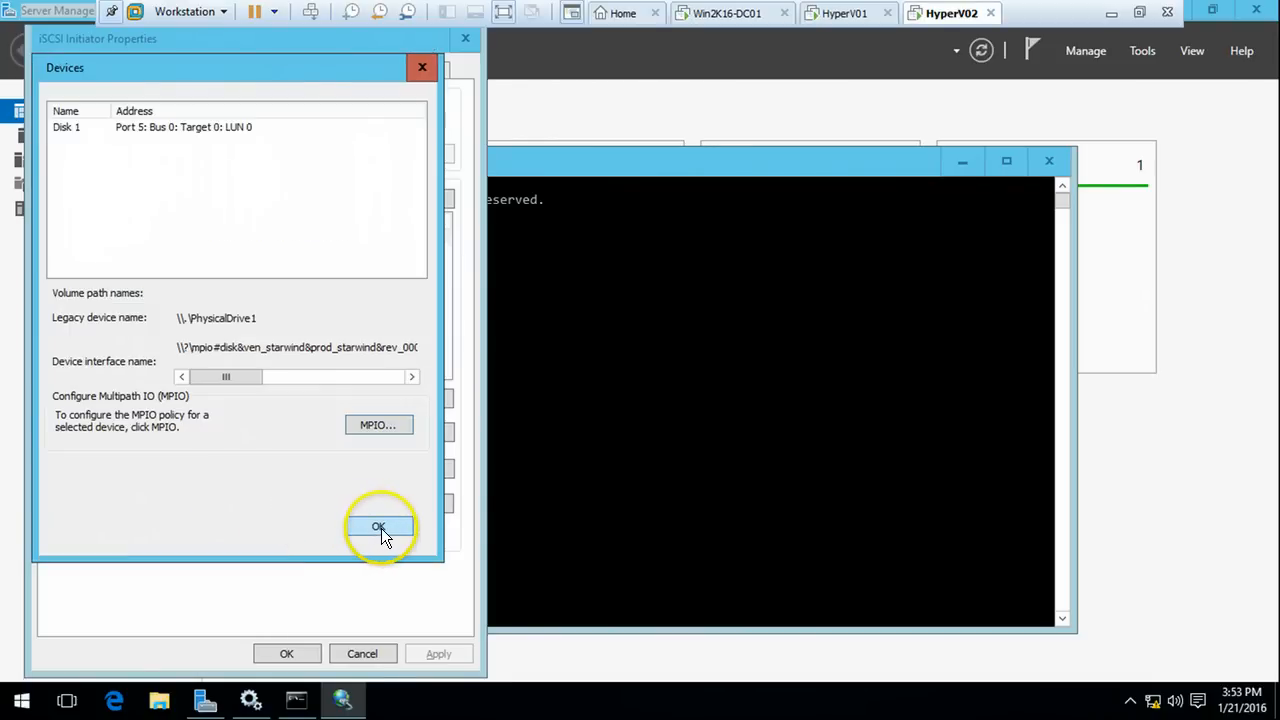
left_click(379, 527)
Set the second target's Disk 2 policy to Fail Over Only and close the initiator
left_click(303, 254)
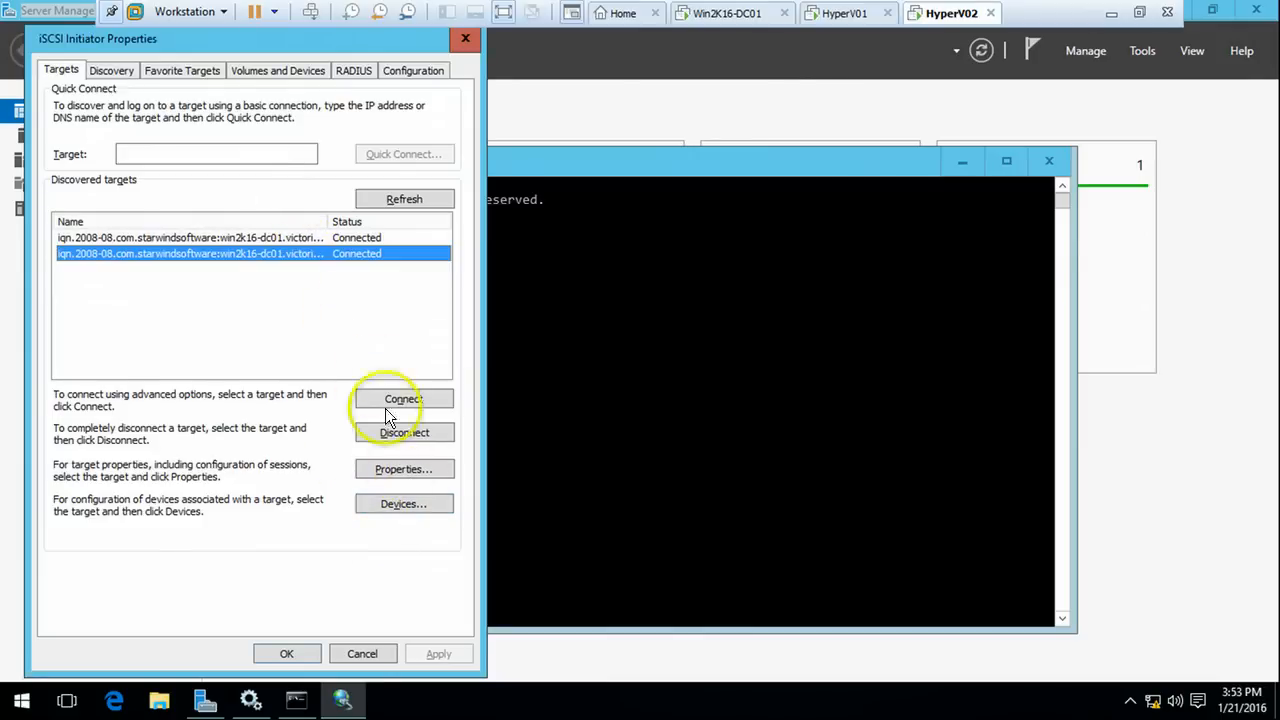
left_click(404, 504)
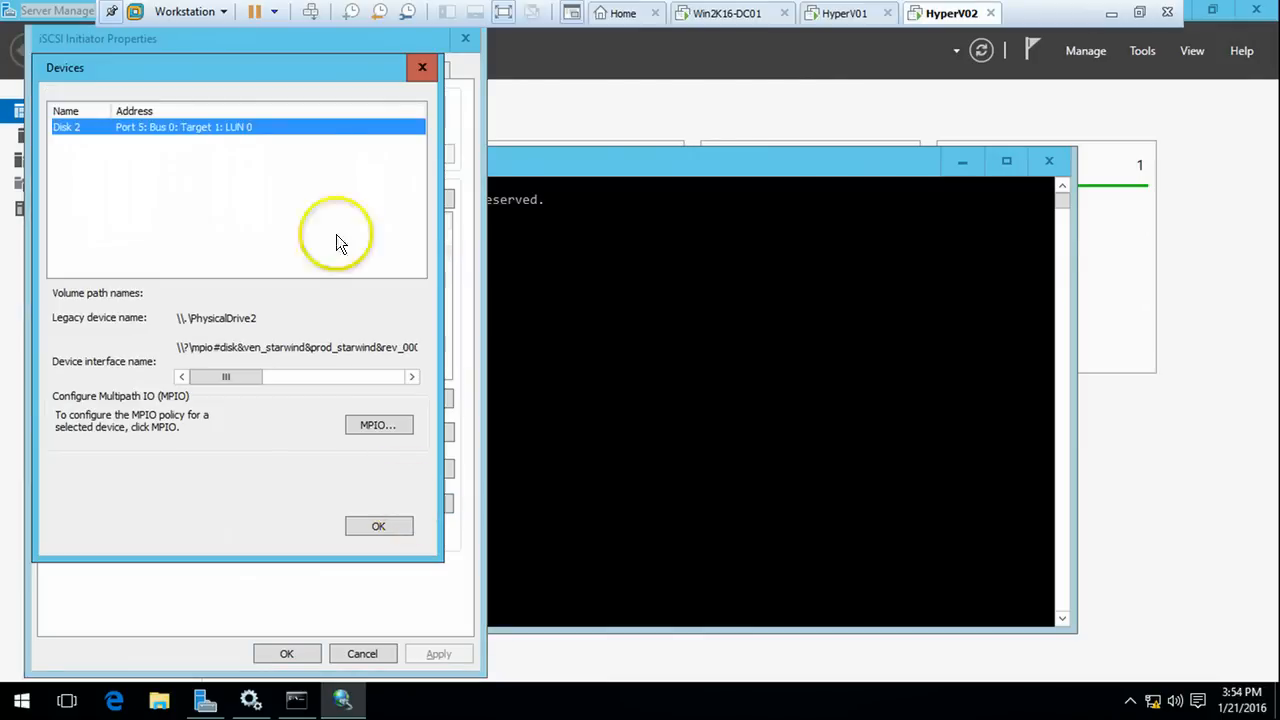
left_click(379, 427)
left_click(151, 165)
left_click(150, 180)
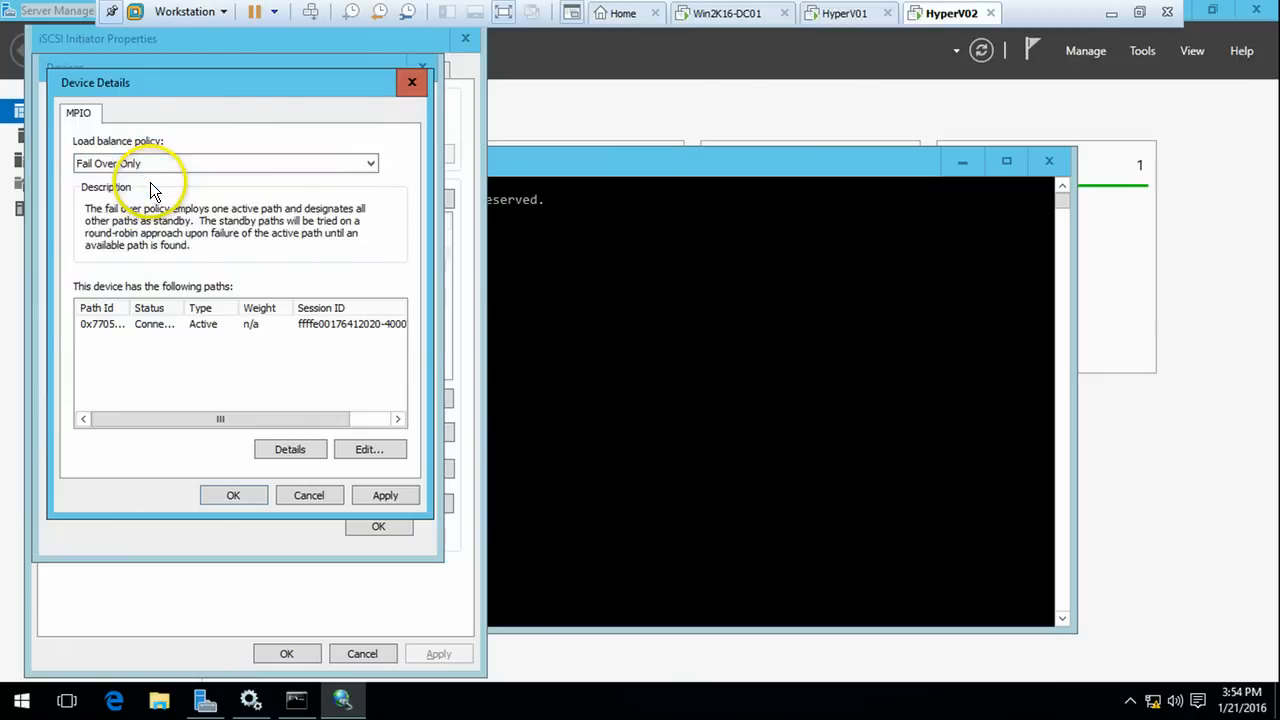
left_click(230, 497)
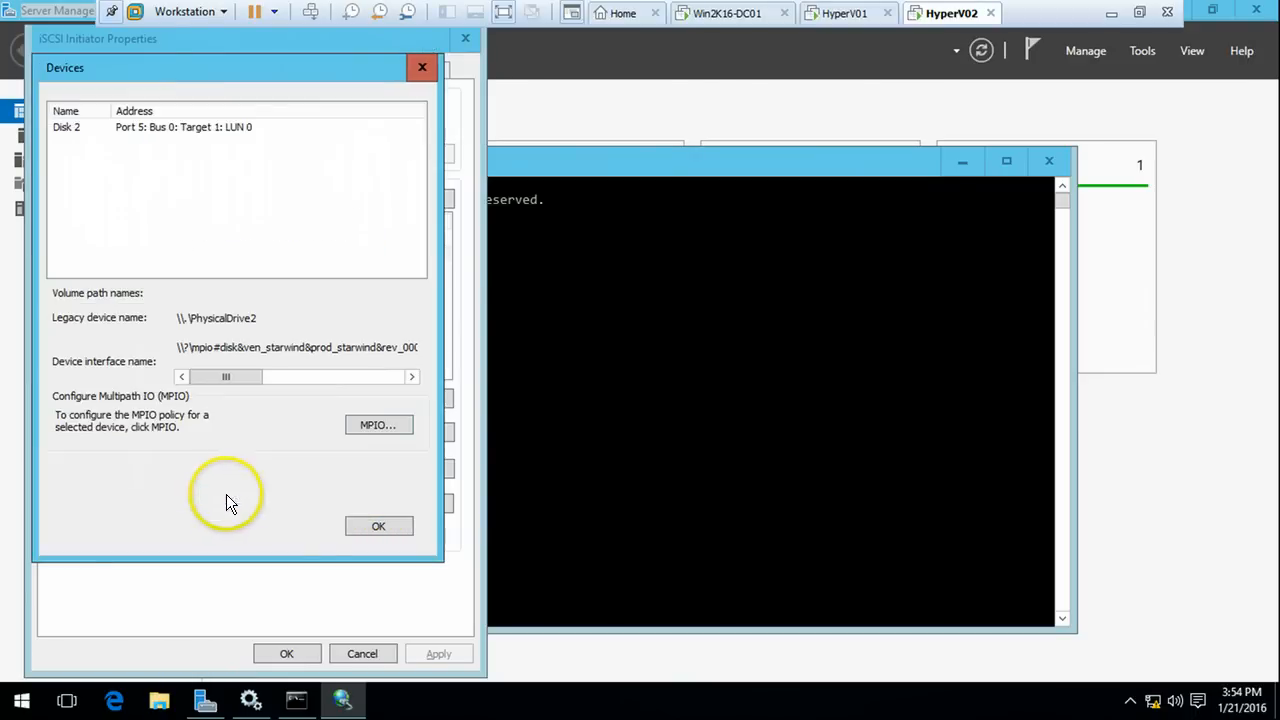
left_click(379, 526)
left_click(289, 654)
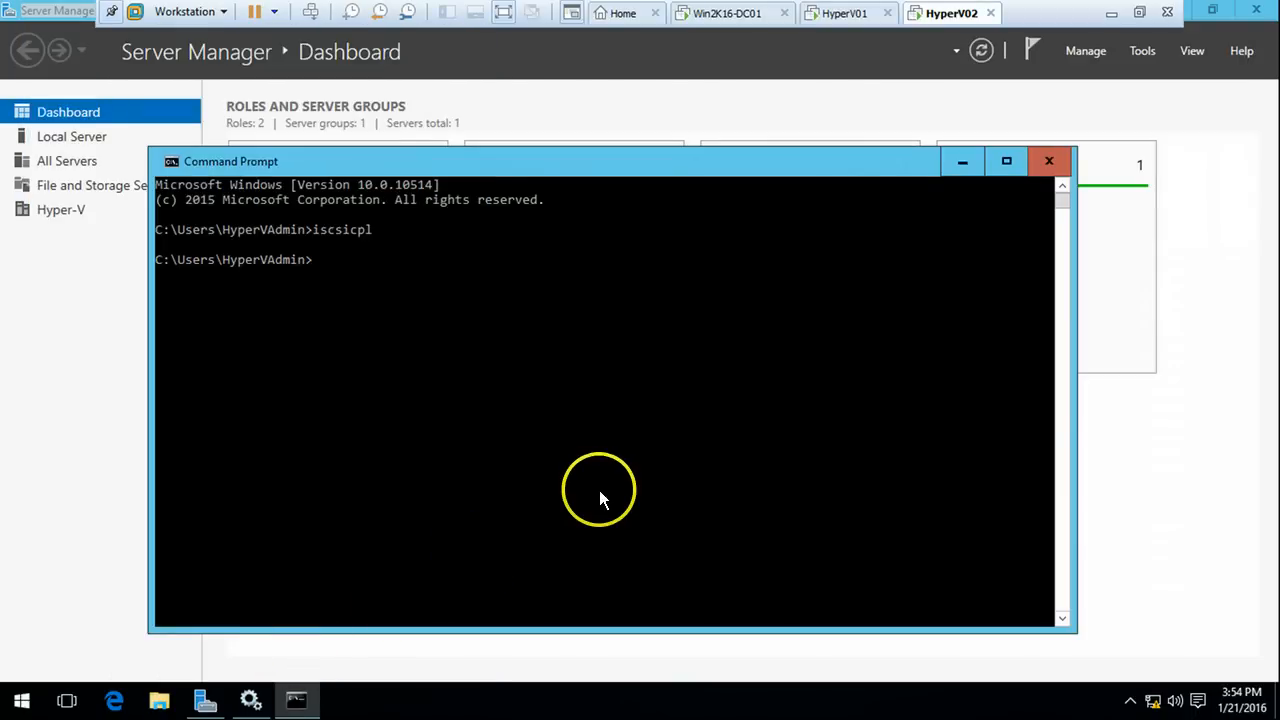
Launch Computer Management on HyperV01 from Server Manager's Tools menu
left_click(599, 490)
left_click(794, 380)
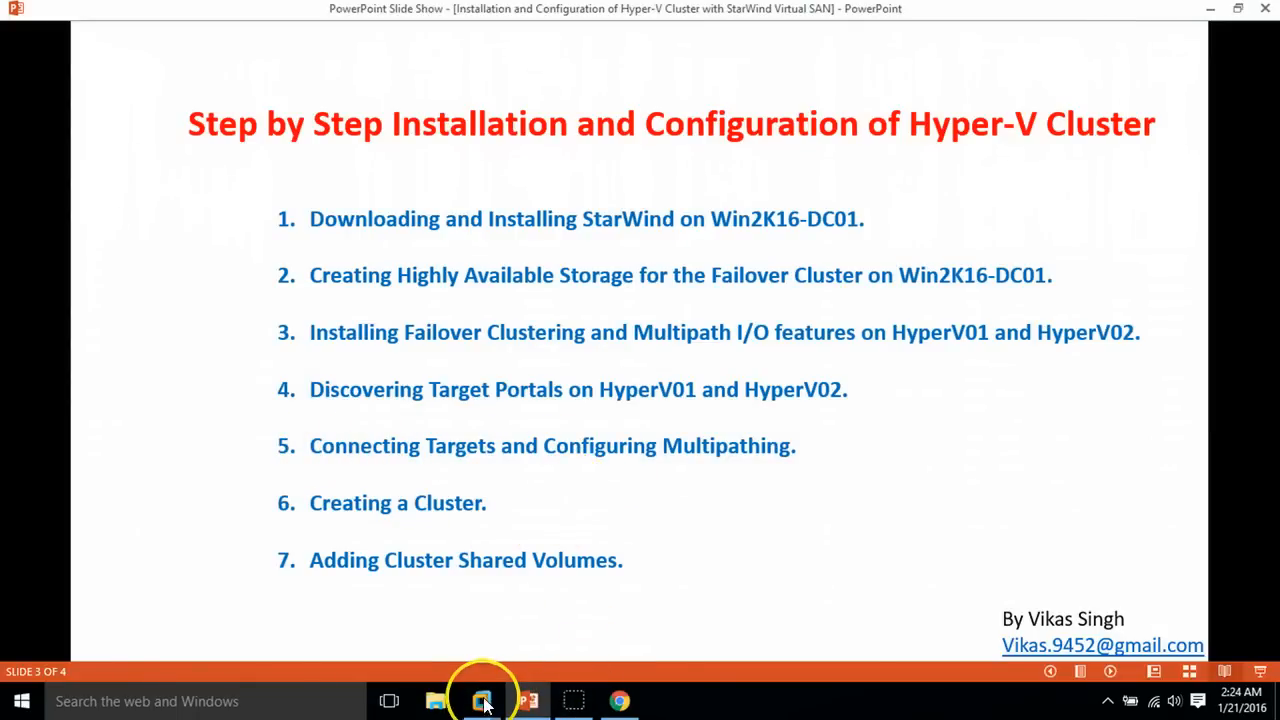
mouse_move(481, 700)
left_click(573, 635)
left_click(71, 428)
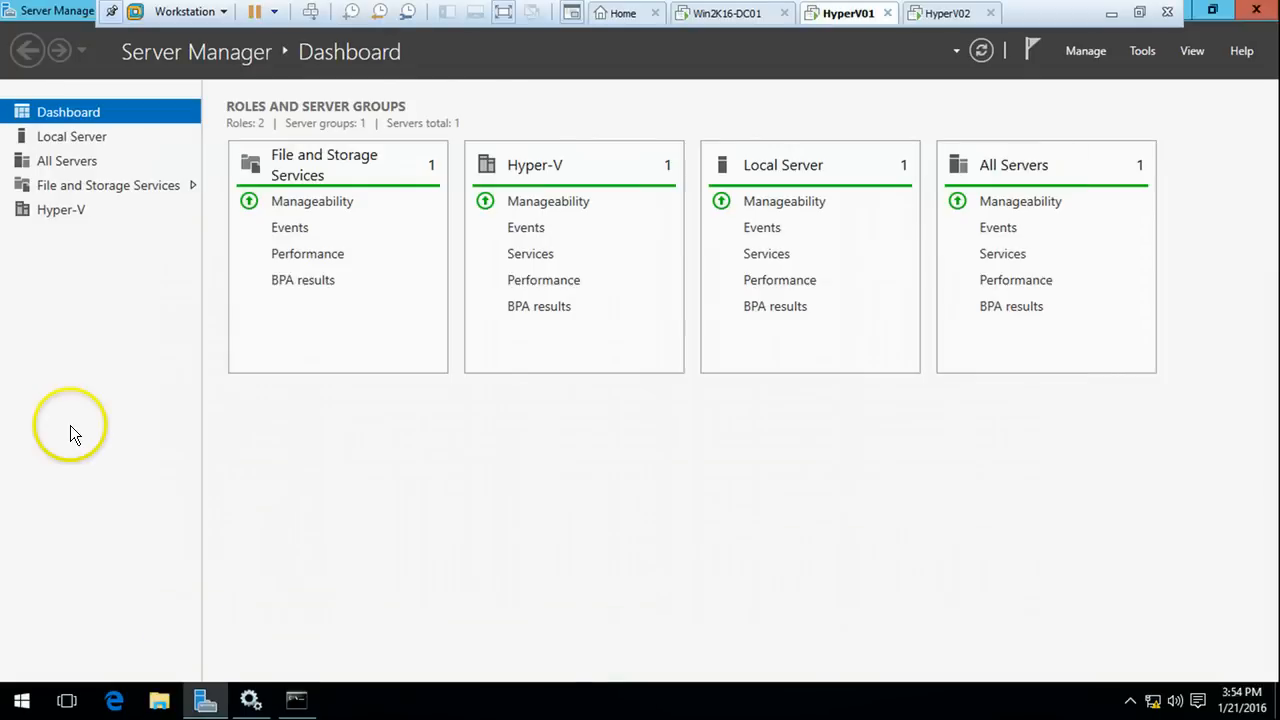
left_click(1141, 55)
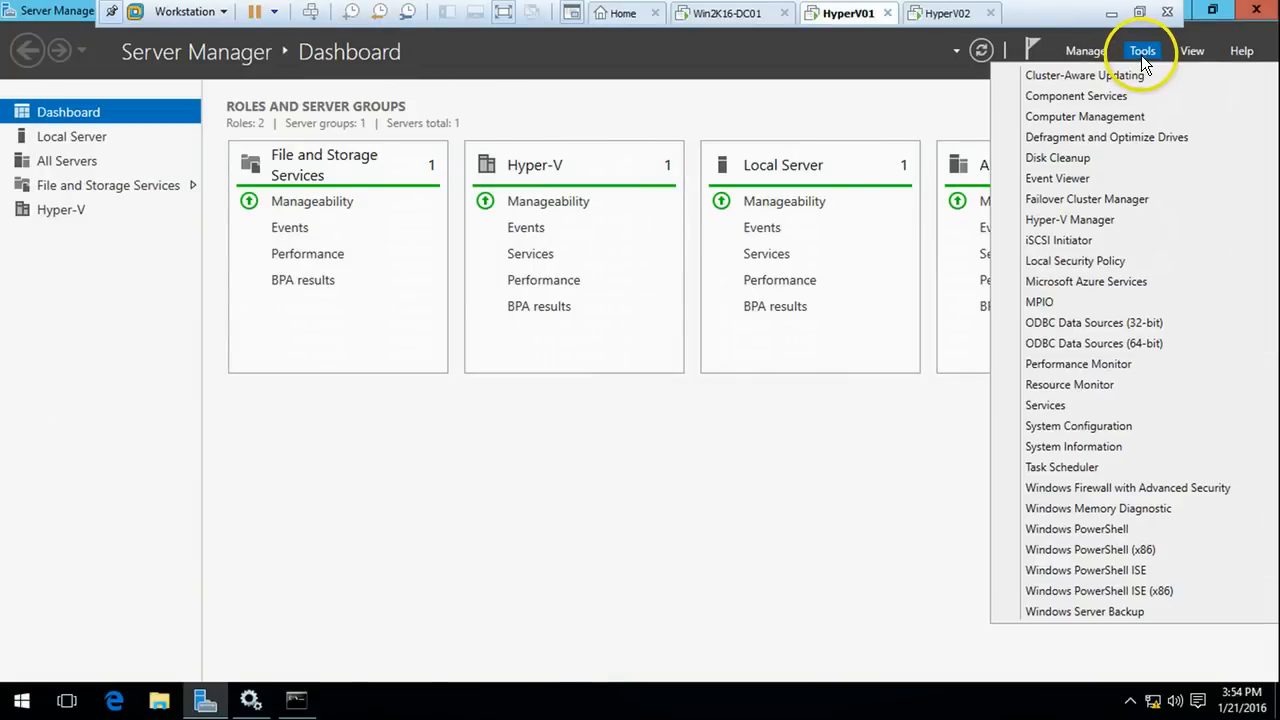
left_click(1093, 118)
Also launch Computer Management on HyperV02, then bring HyperV01's console forward
left_click(938, 16)
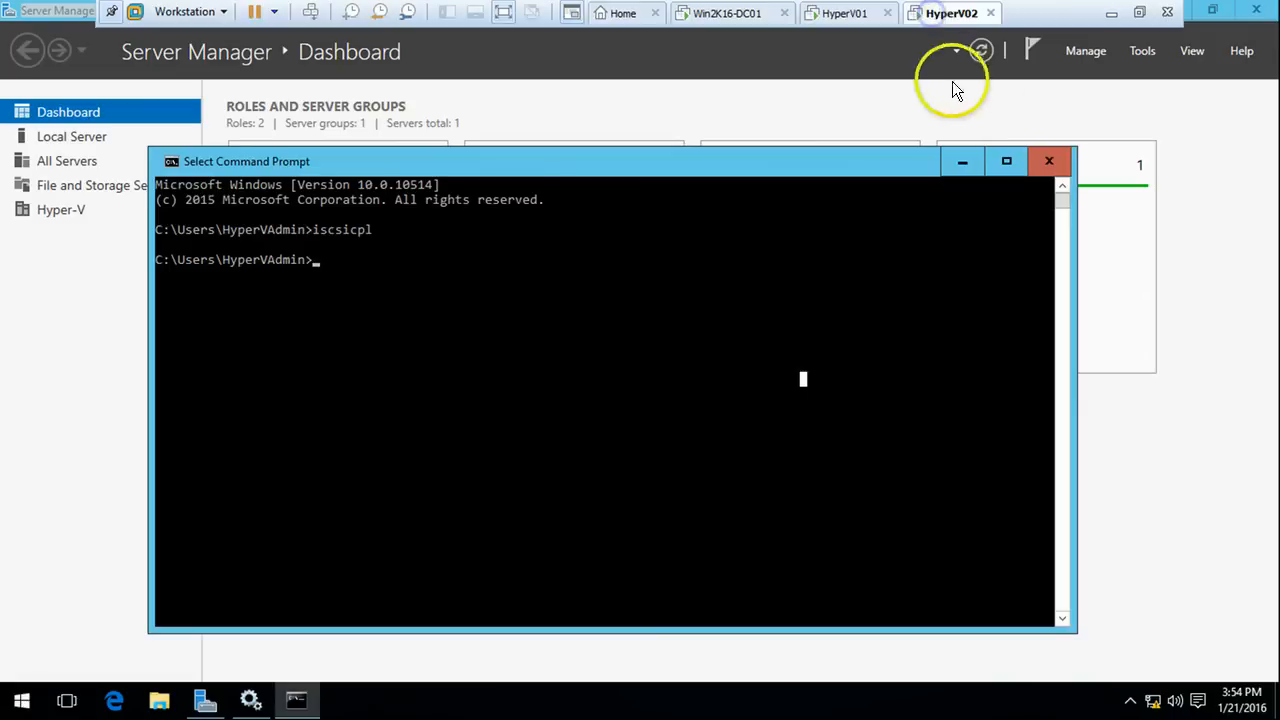
left_click(1140, 53)
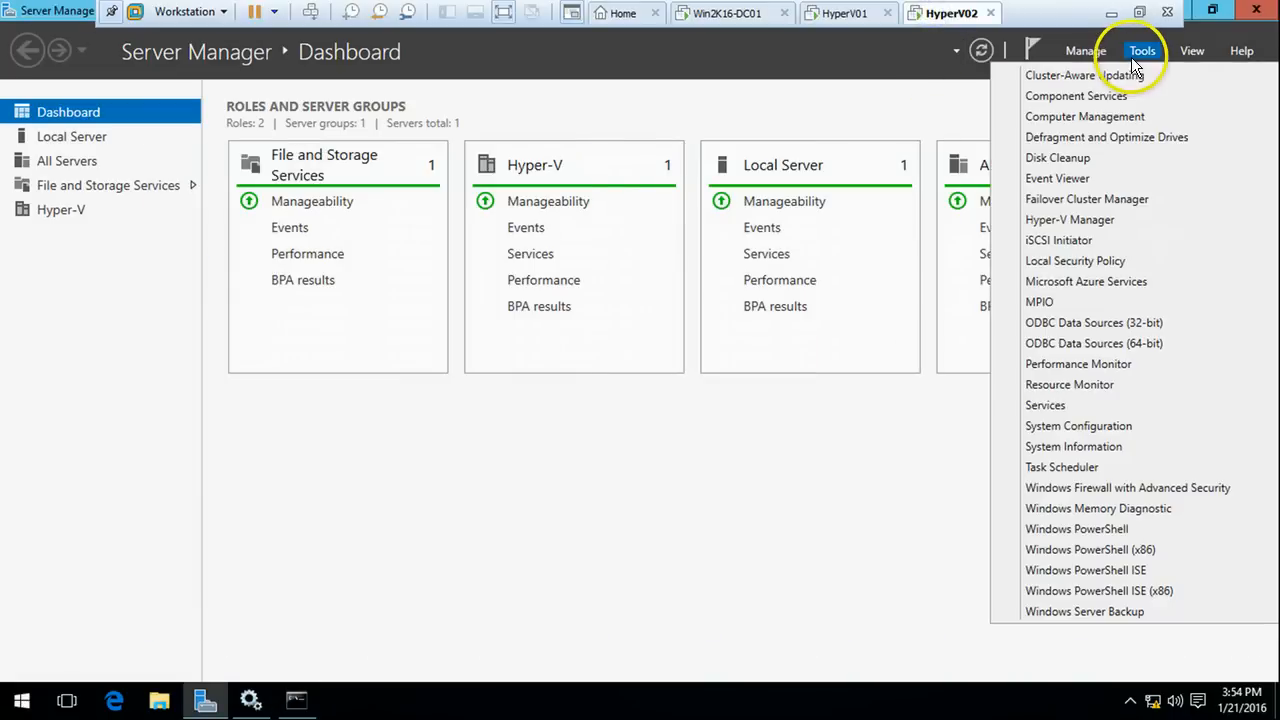
left_click(1075, 117)
left_click(840, 13)
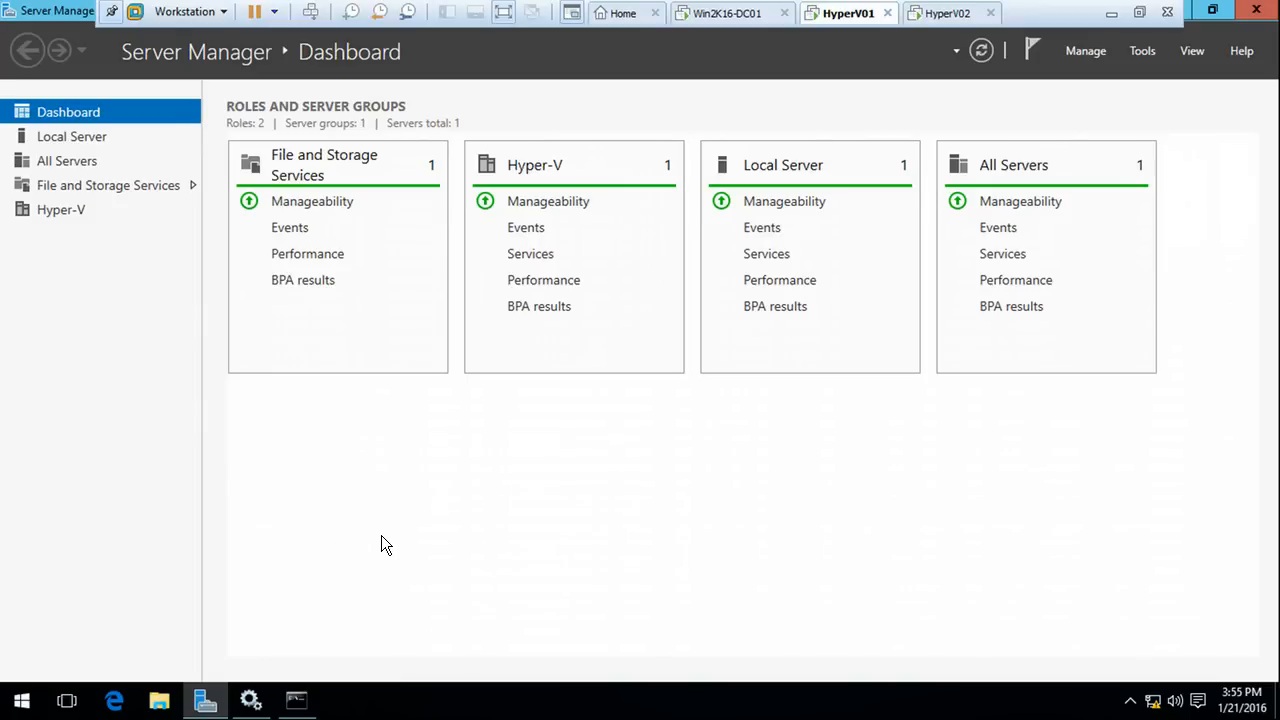
left_click(946, 14)
left_click(846, 14)
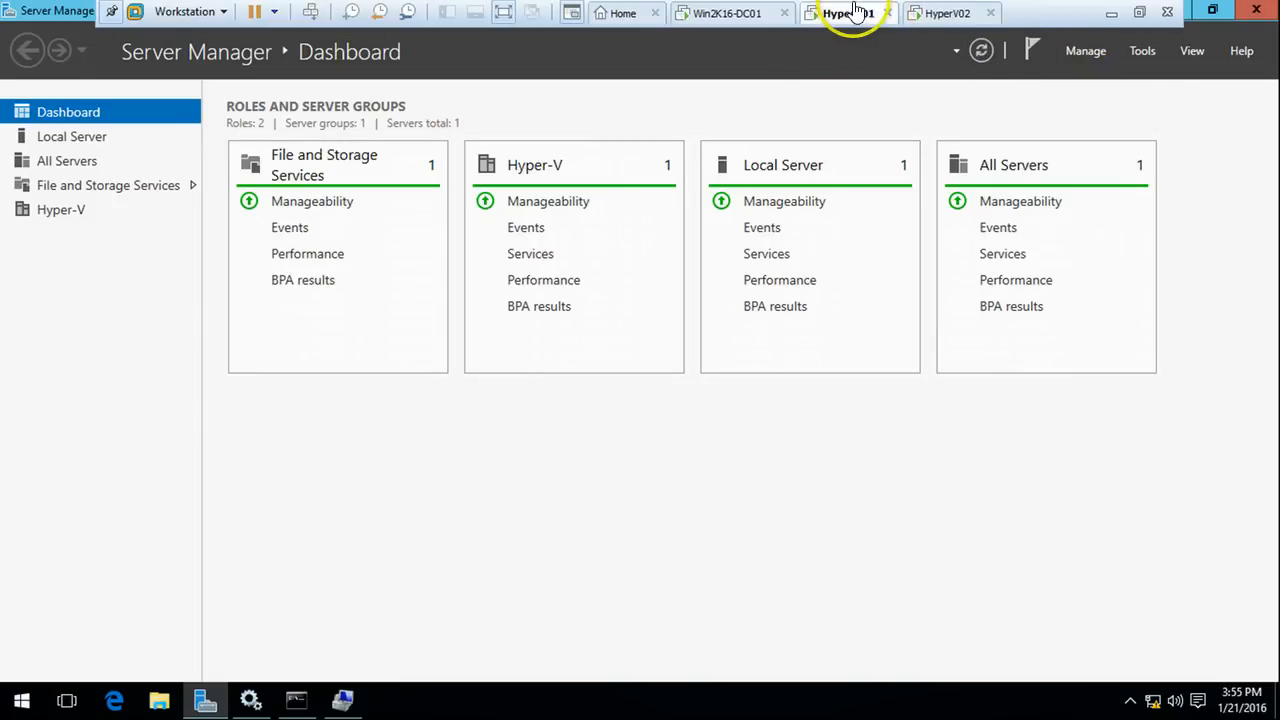
left_click(342, 700)
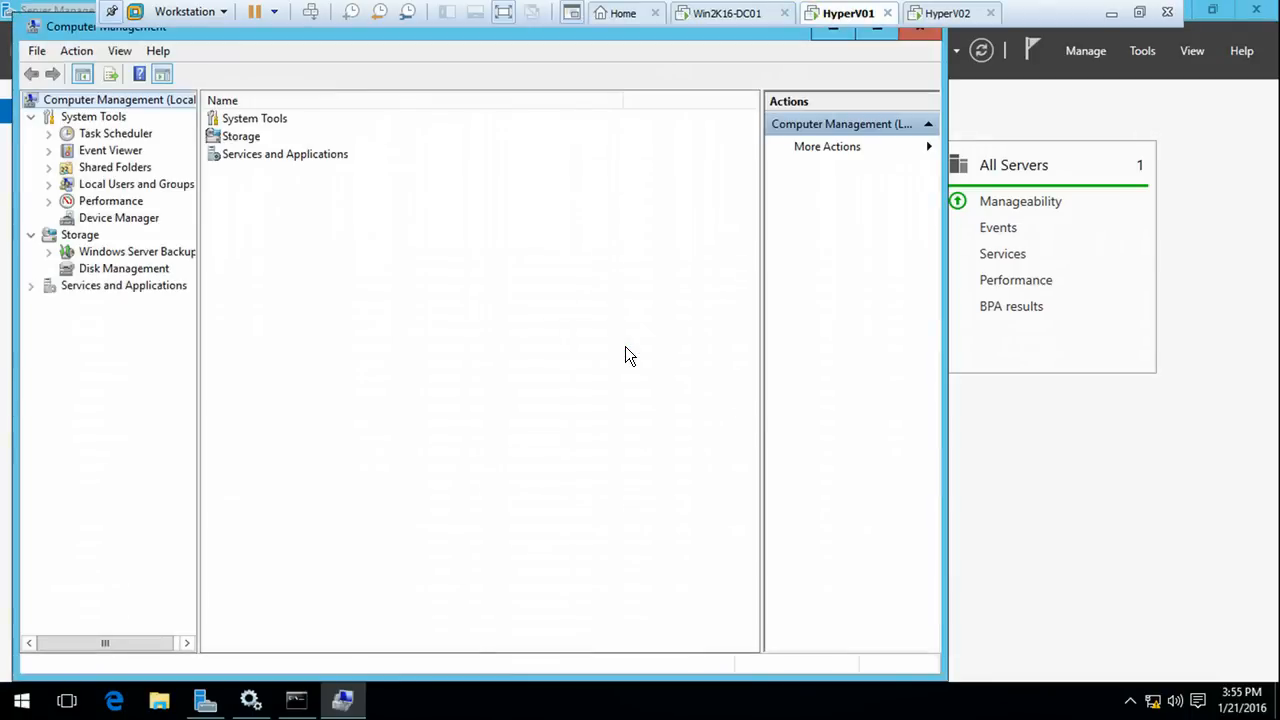
In HyperV01's Disk Management, bring Disk 1 and Disk 2 online
left_click(124, 268)
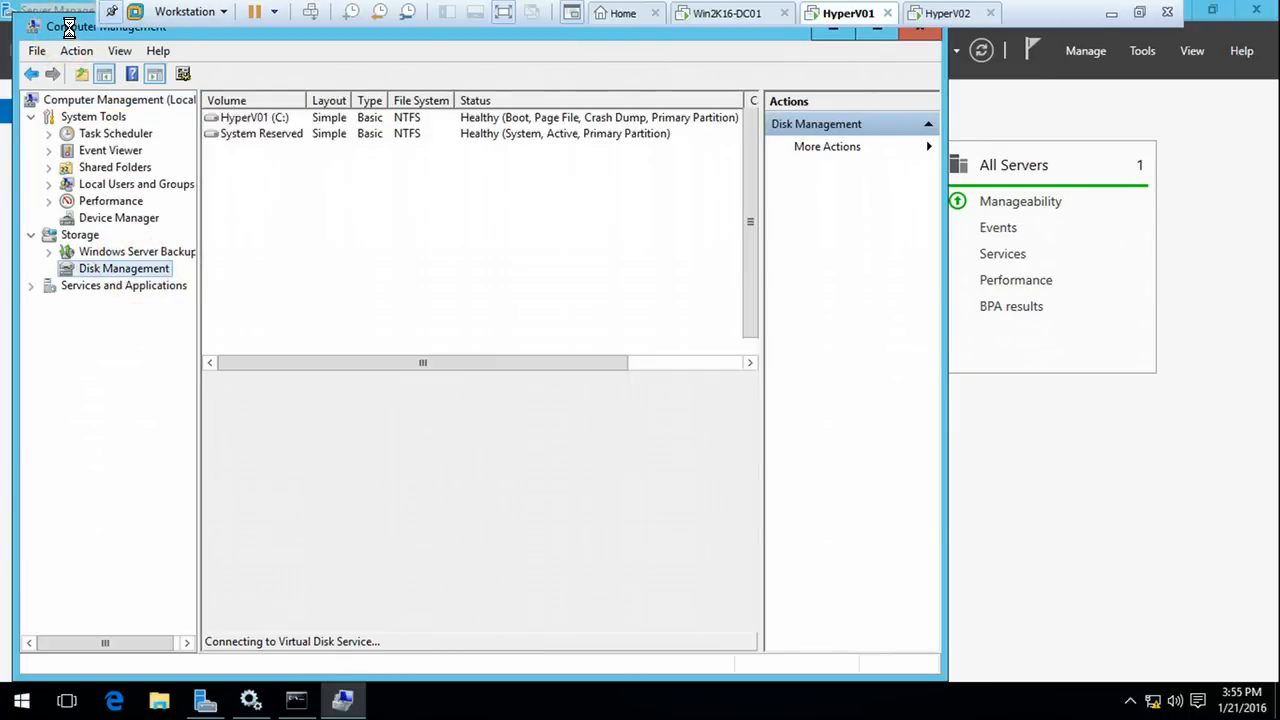
left_click(267, 516)
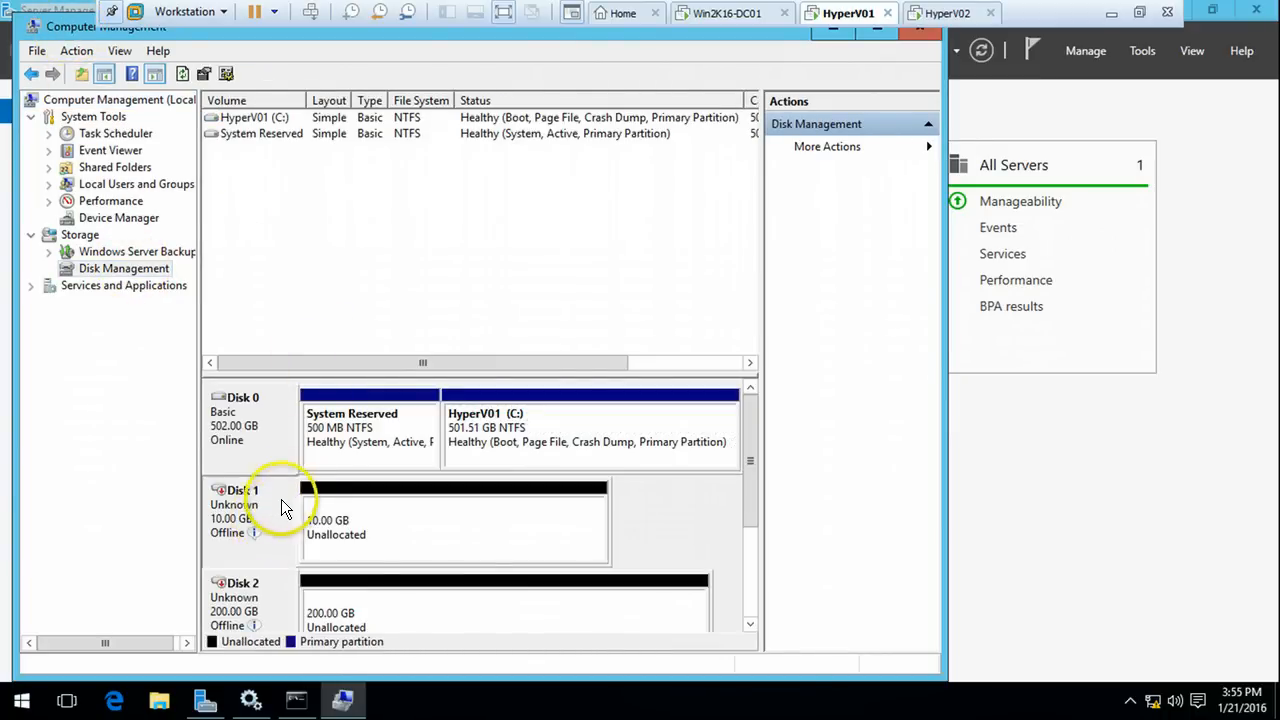
right_click(271, 496)
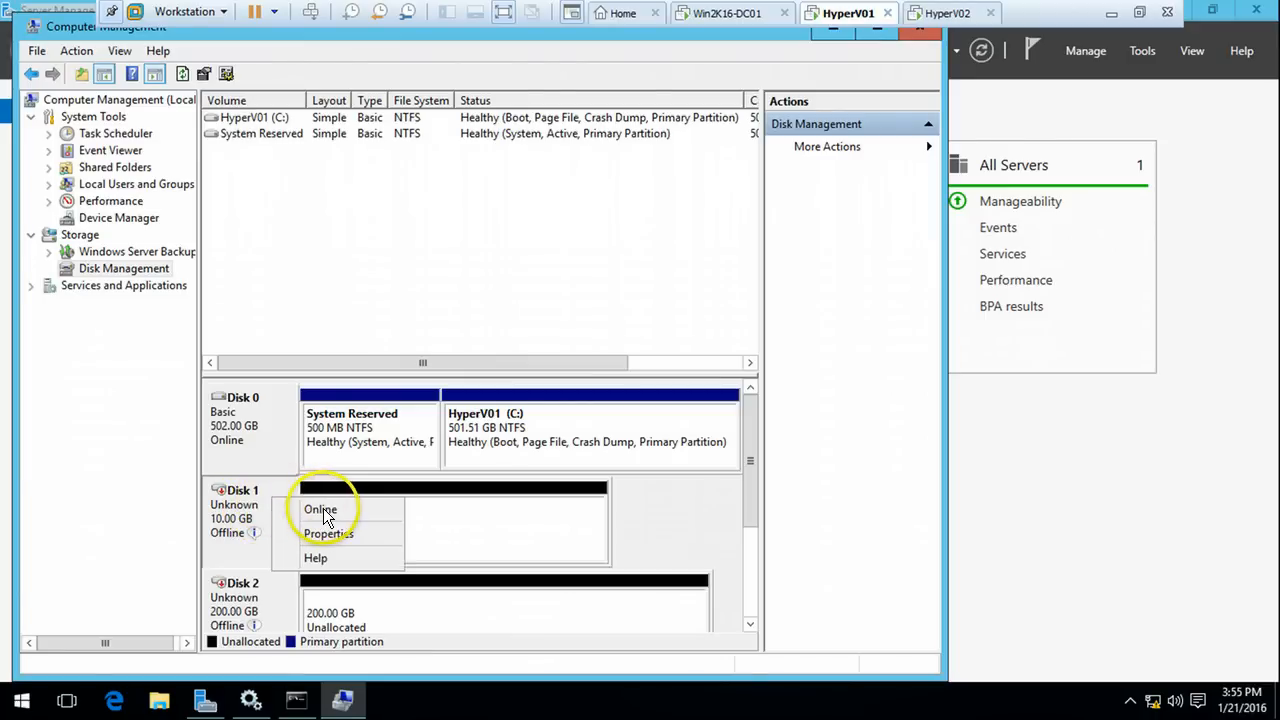
left_click(323, 508)
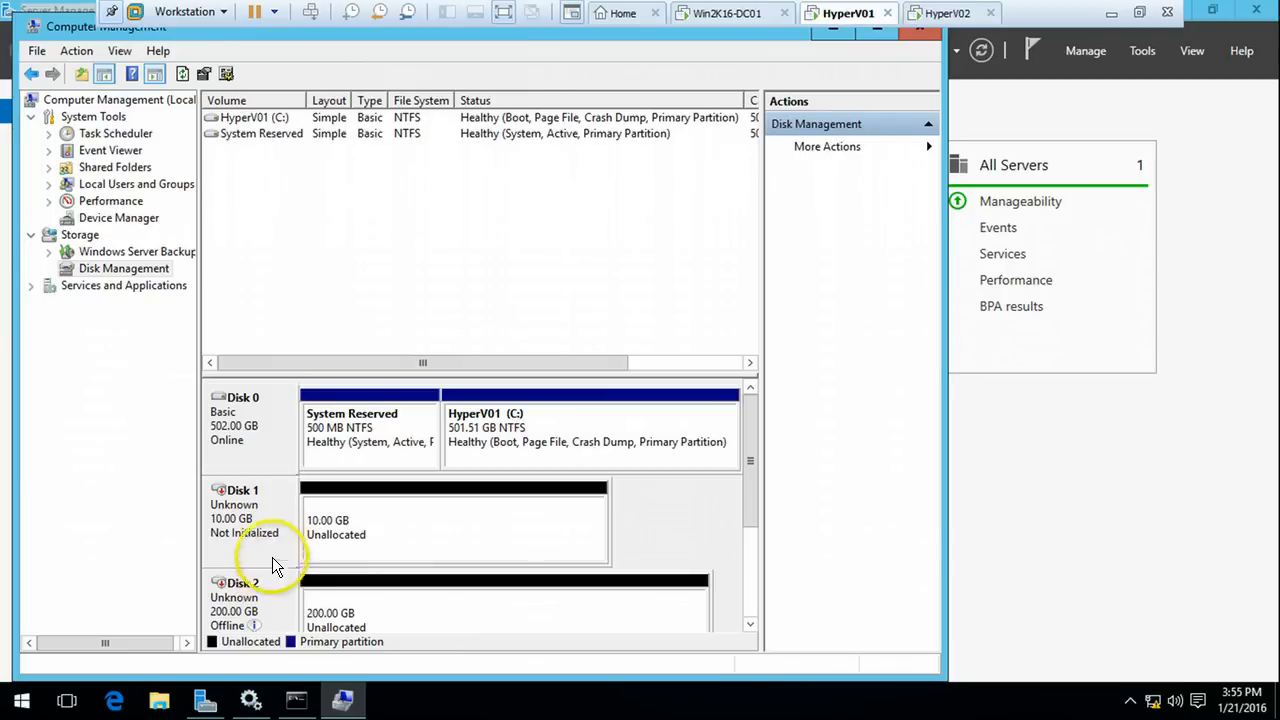
right_click(275, 601)
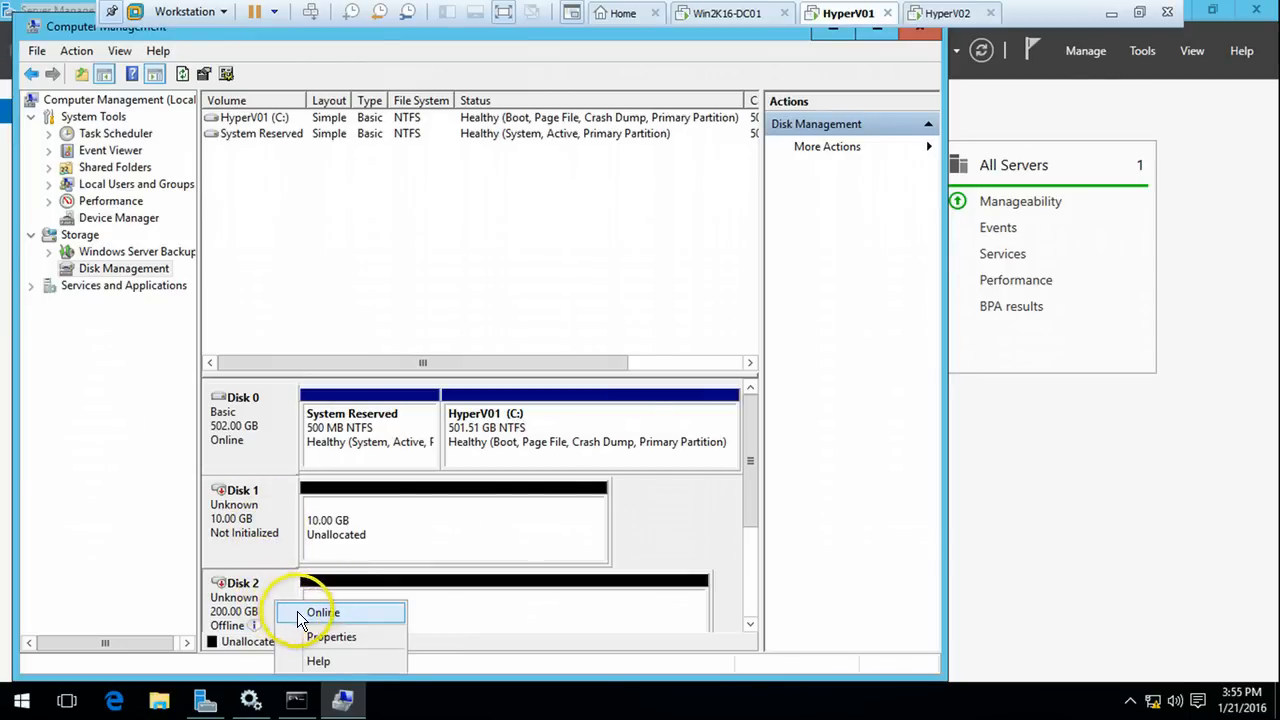
double_click(286, 37)
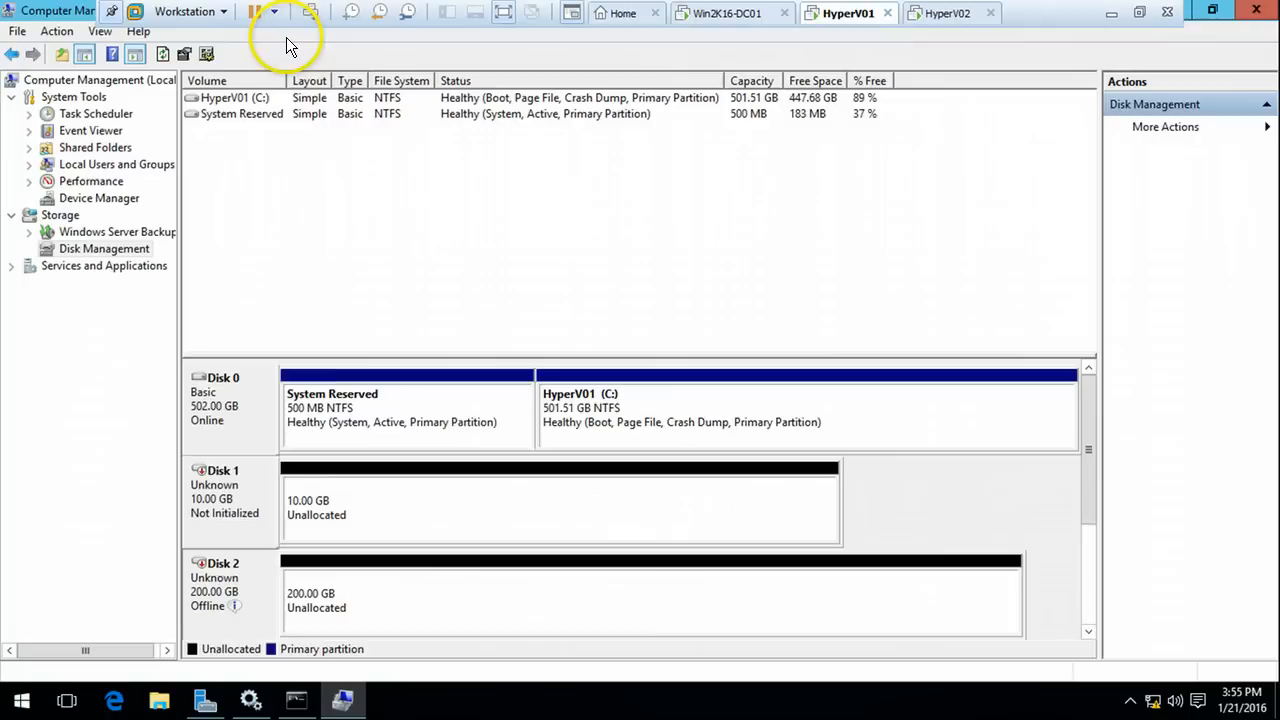
right_click(270, 564)
left_click(312, 576)
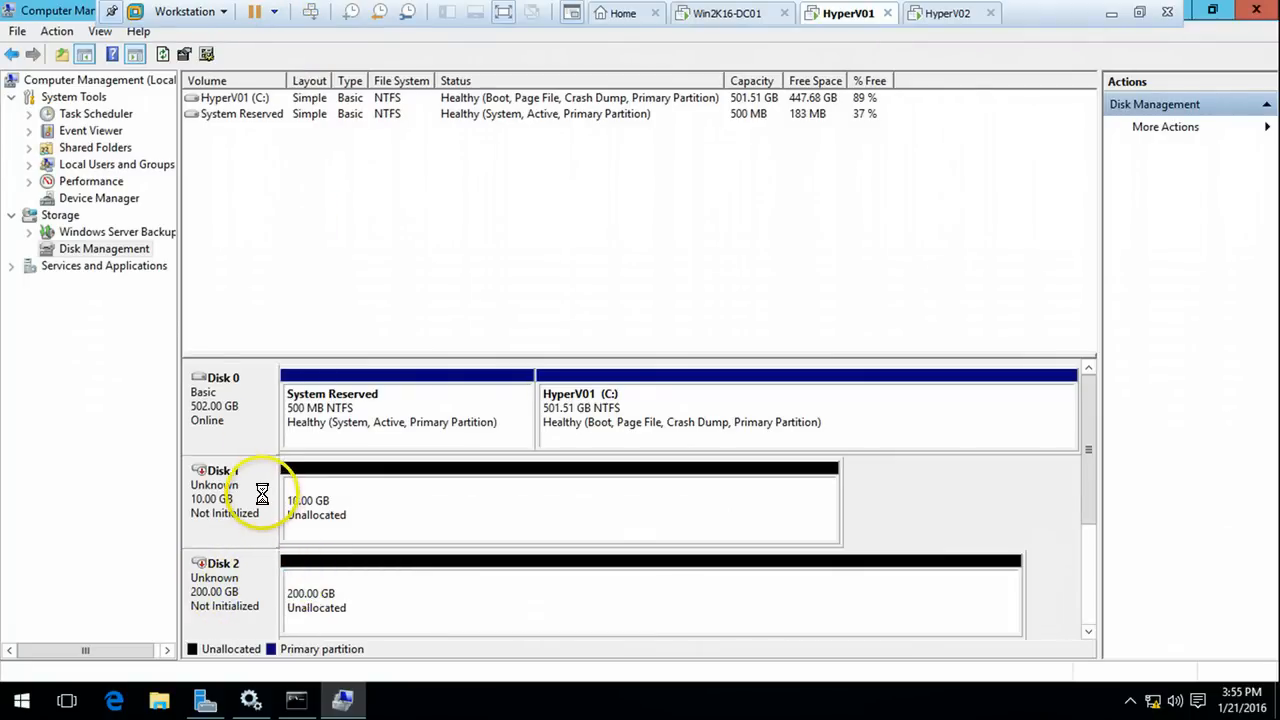
Initialize Disk 1 and Disk 2 with the GPT partition style
right_click(258, 490)
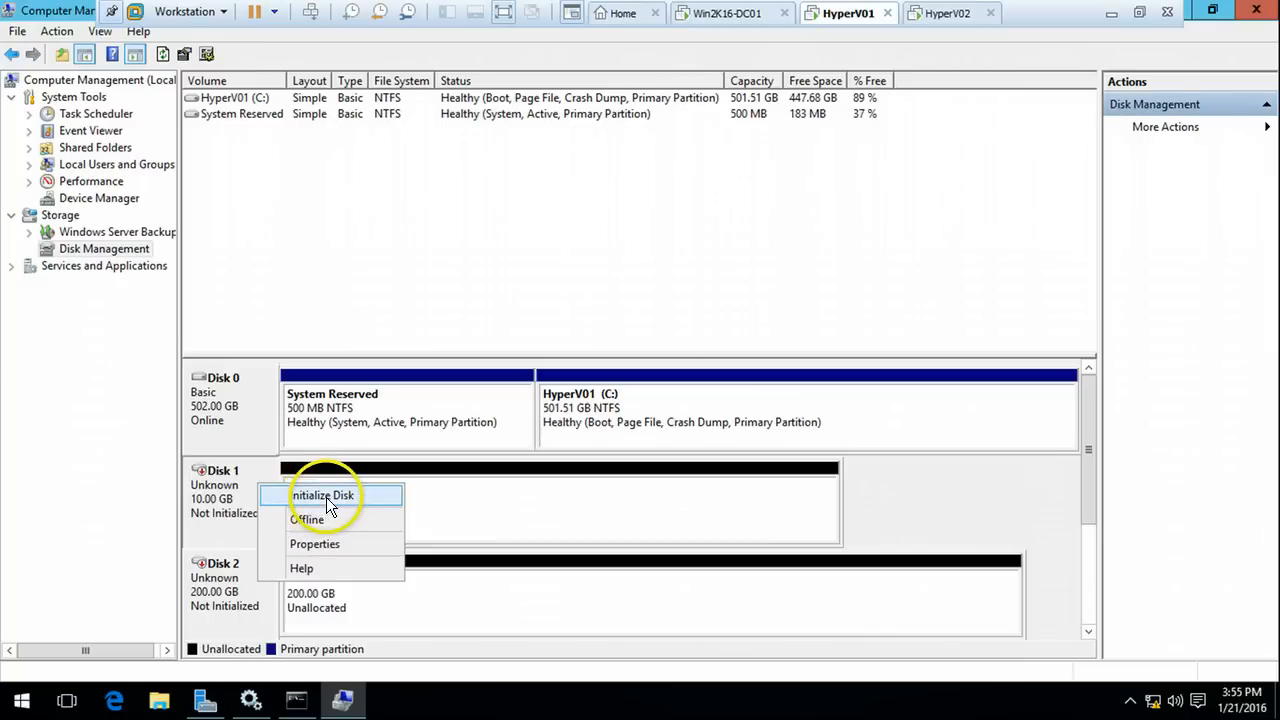
left_click(326, 497)
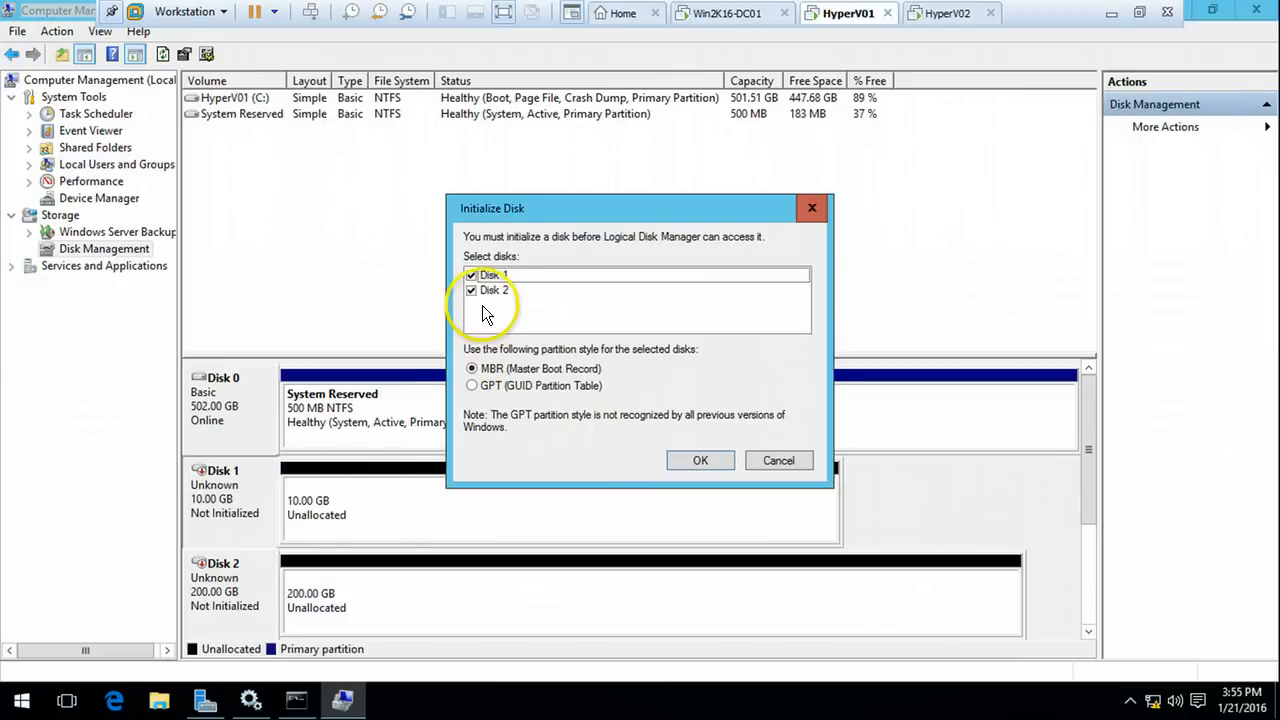
left_click(472, 385)
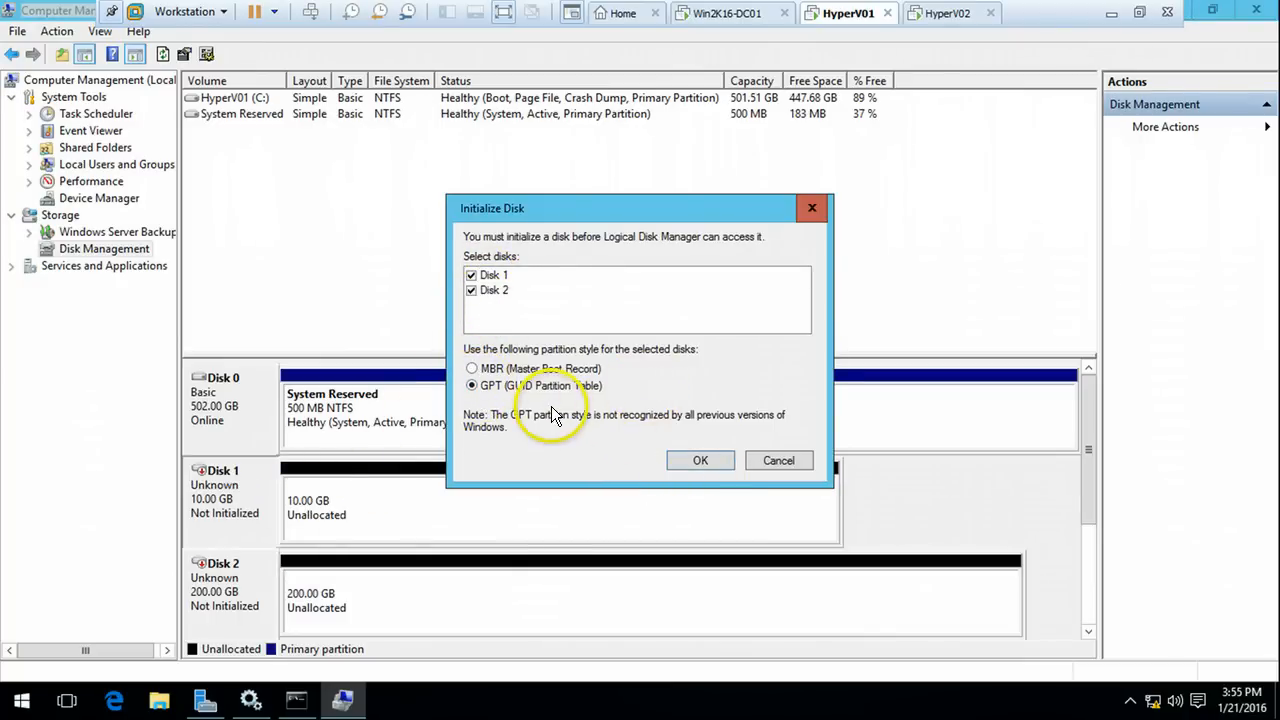
left_click(699, 462)
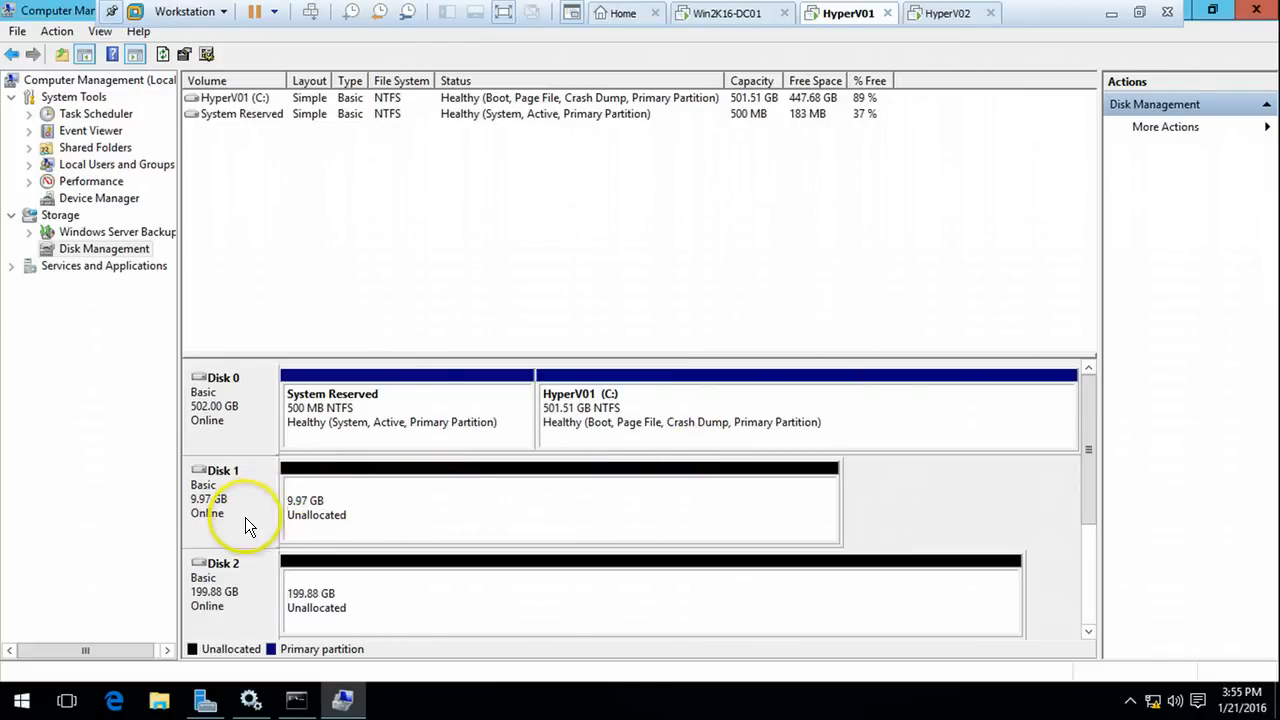
left_click(945, 14)
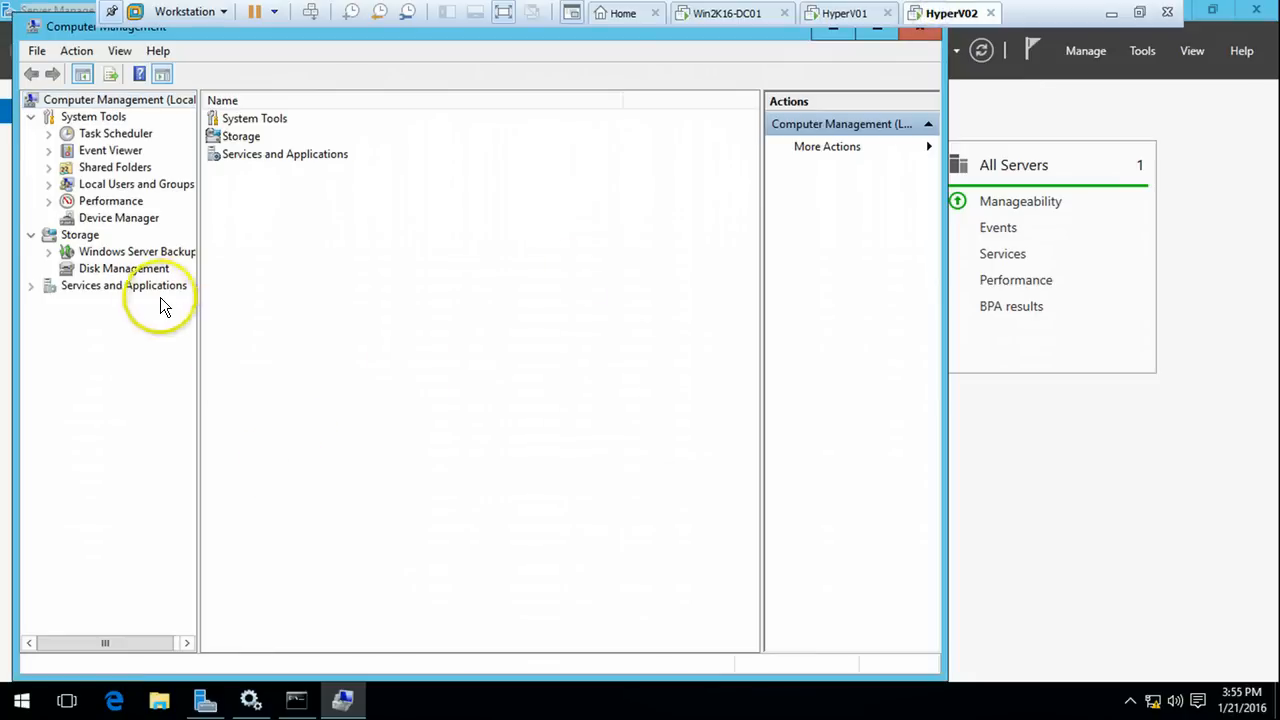
On HyperV01, create a full-size 9.97 GB NTFS simple volume, New Volume (E:), on Disk 1
left_click(124, 269)
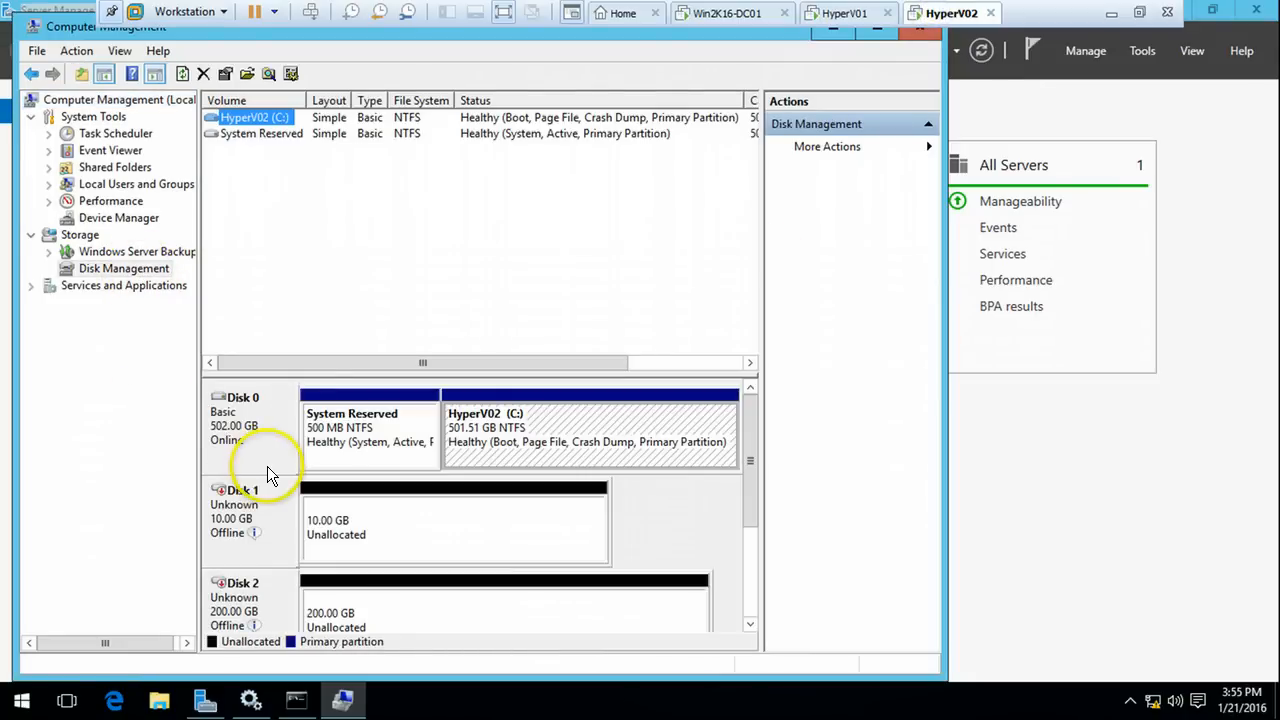
left_click(843, 14)
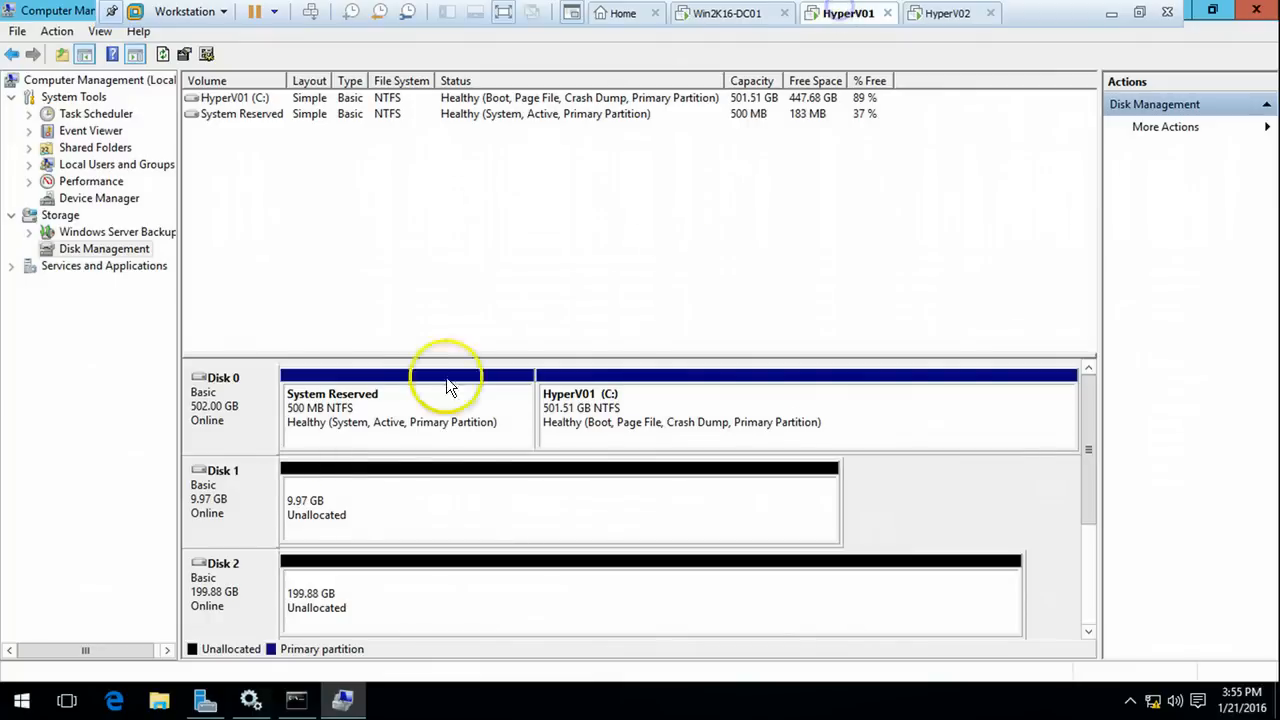
right_click(421, 491)
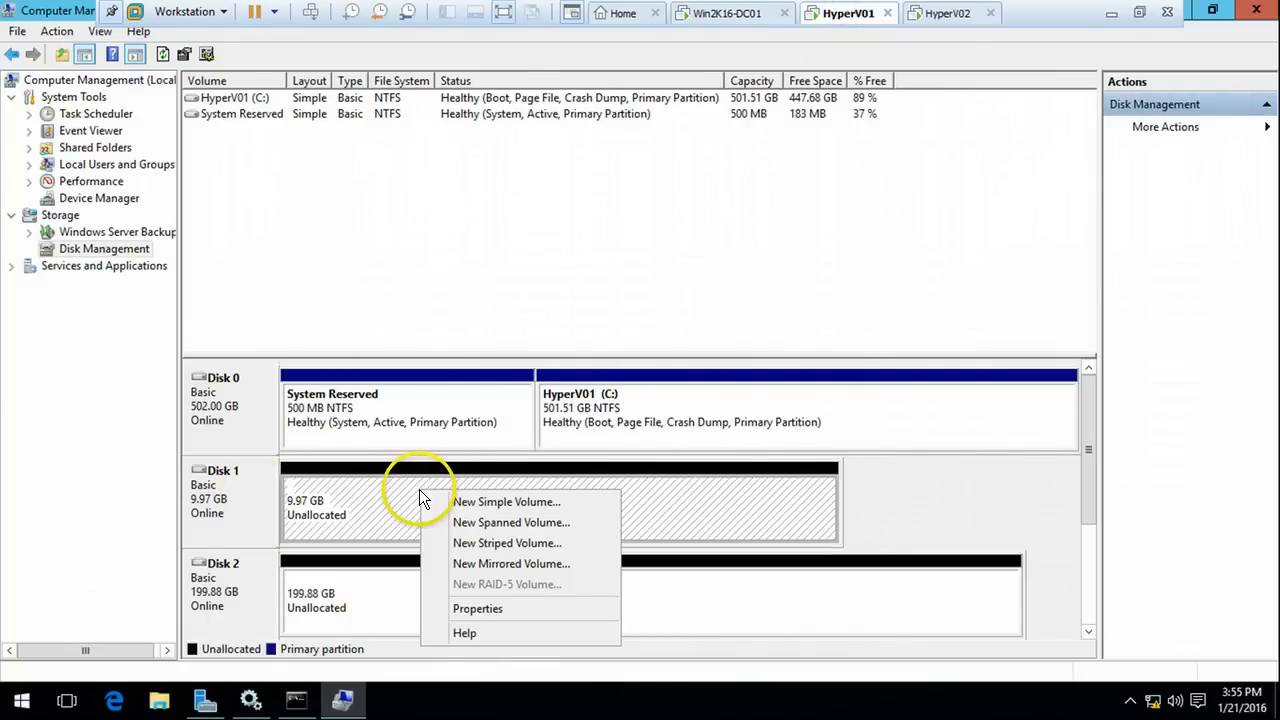
left_click(470, 501)
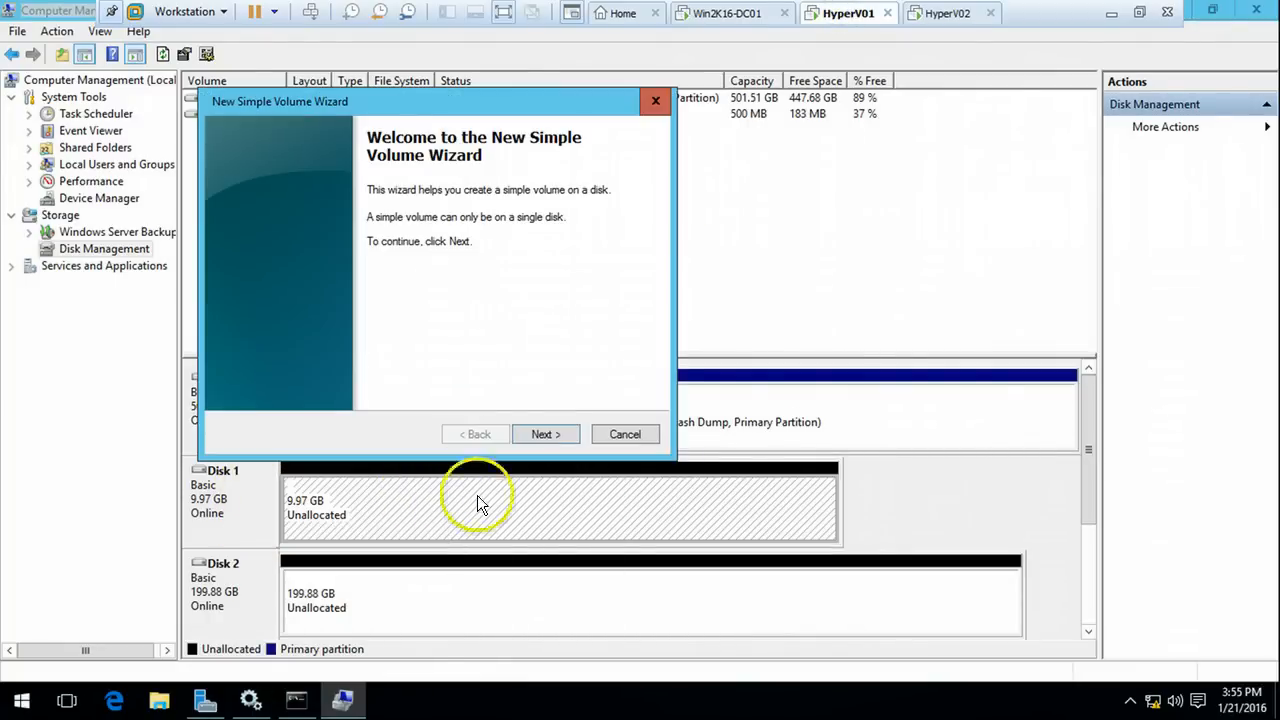
left_click(550, 435)
left_click(550, 435)
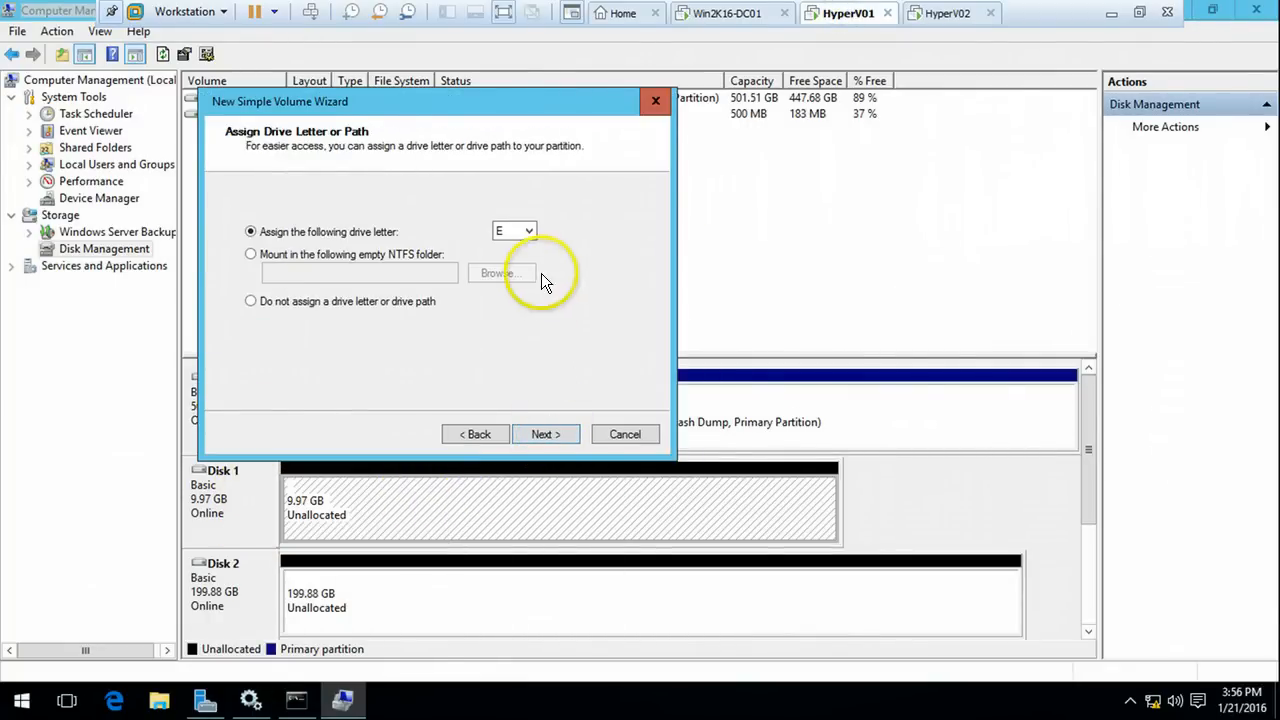
left_click(550, 435)
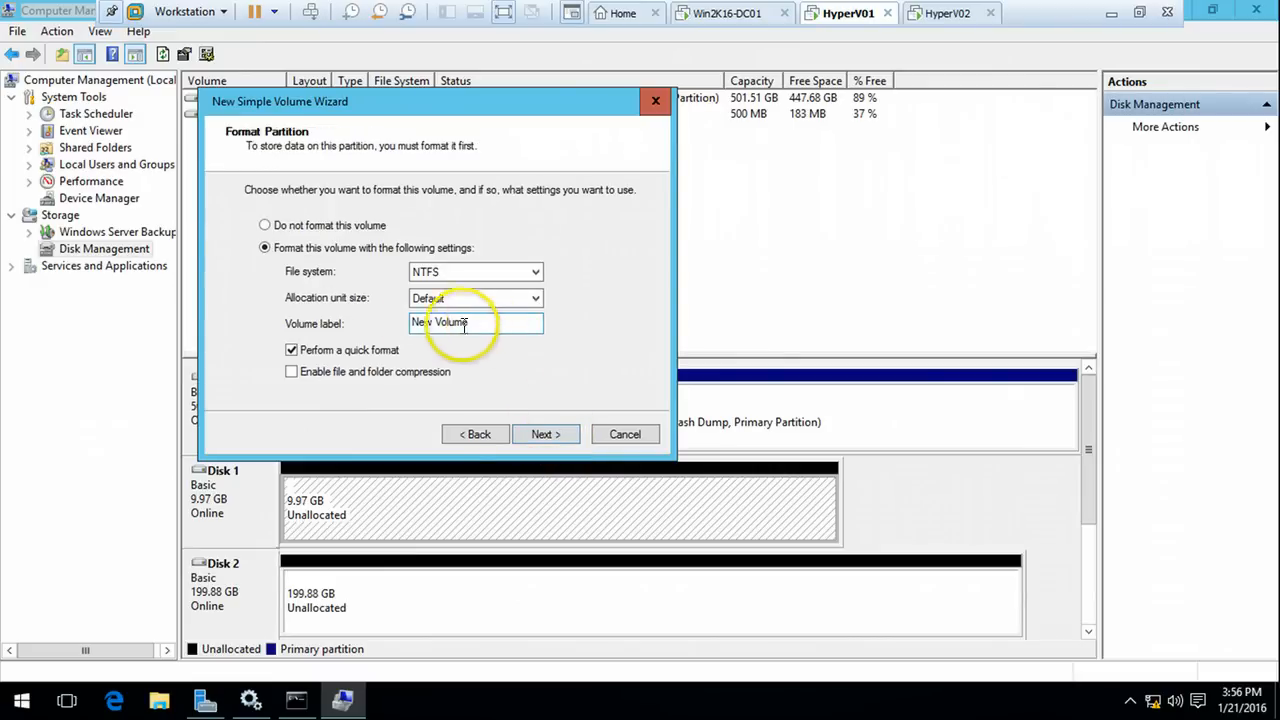
left_click(558, 436)
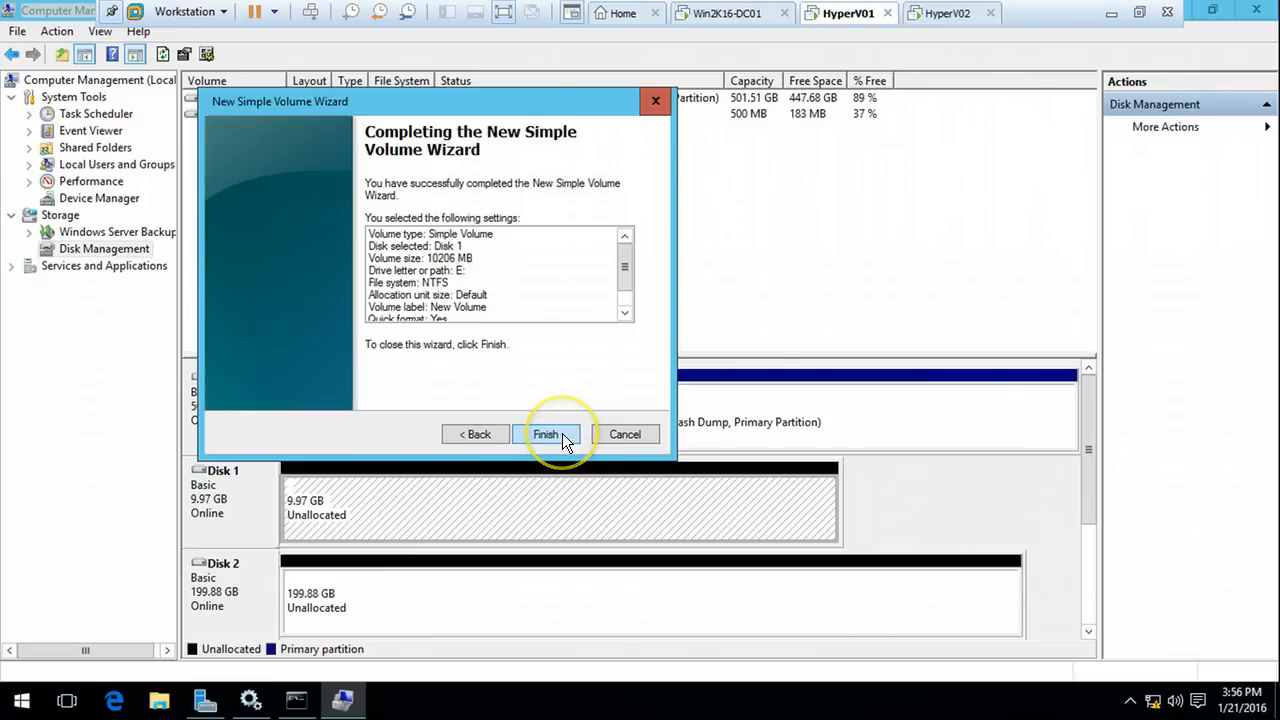
left_click(562, 433)
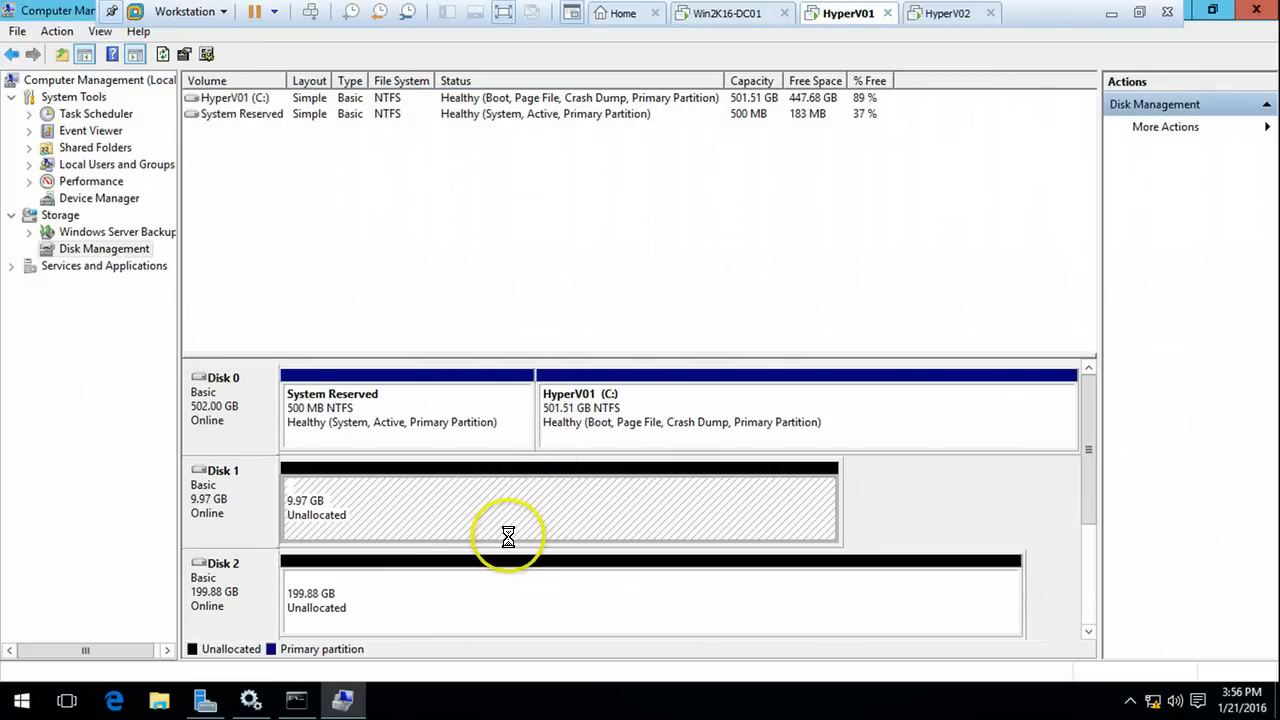
left_click(478, 603)
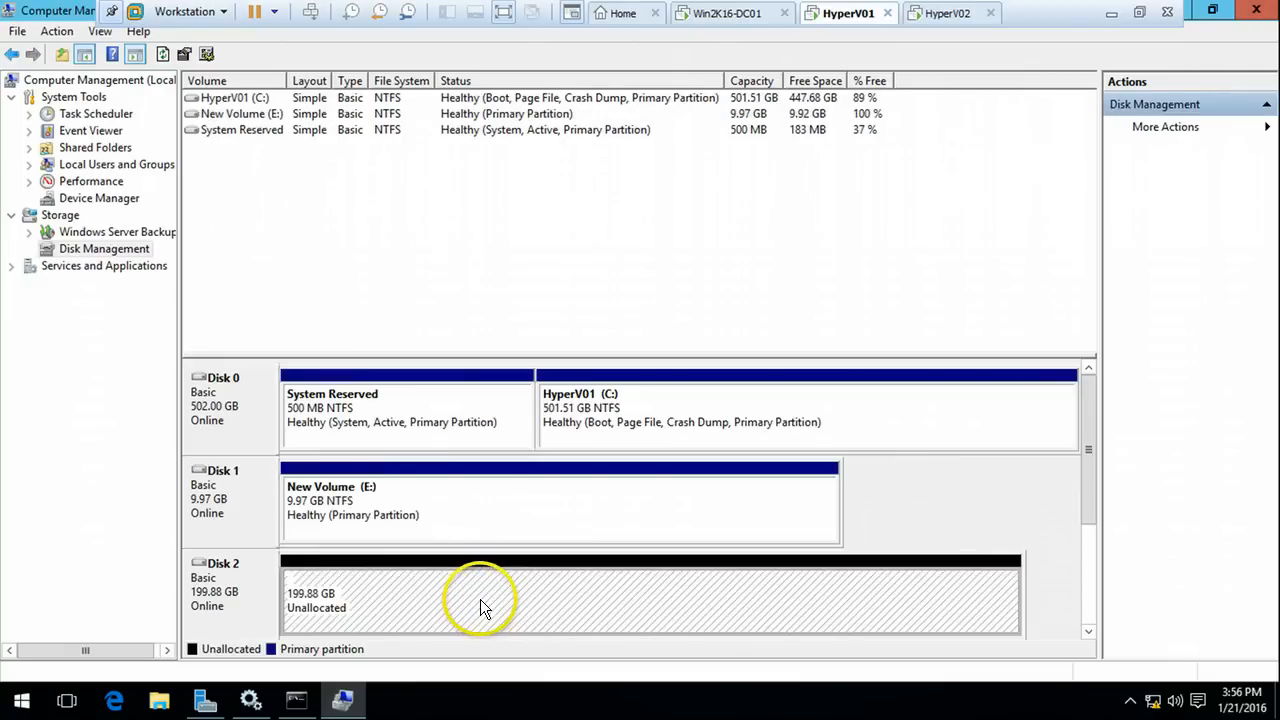
right_click(468, 591)
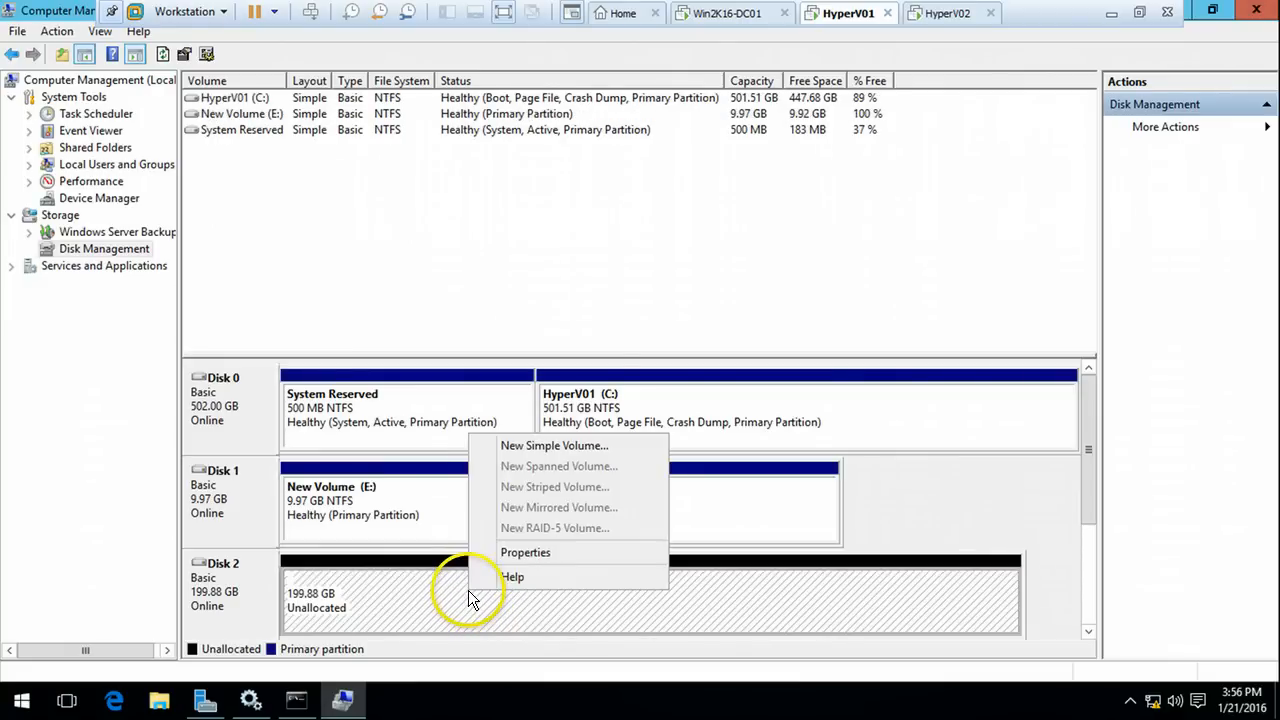
Create a full-size NTFS simple volume on Disk 2 with drive letter F and label 'SAN Drive'
left_click(555, 446)
left_click(548, 432)
left_click(549, 431)
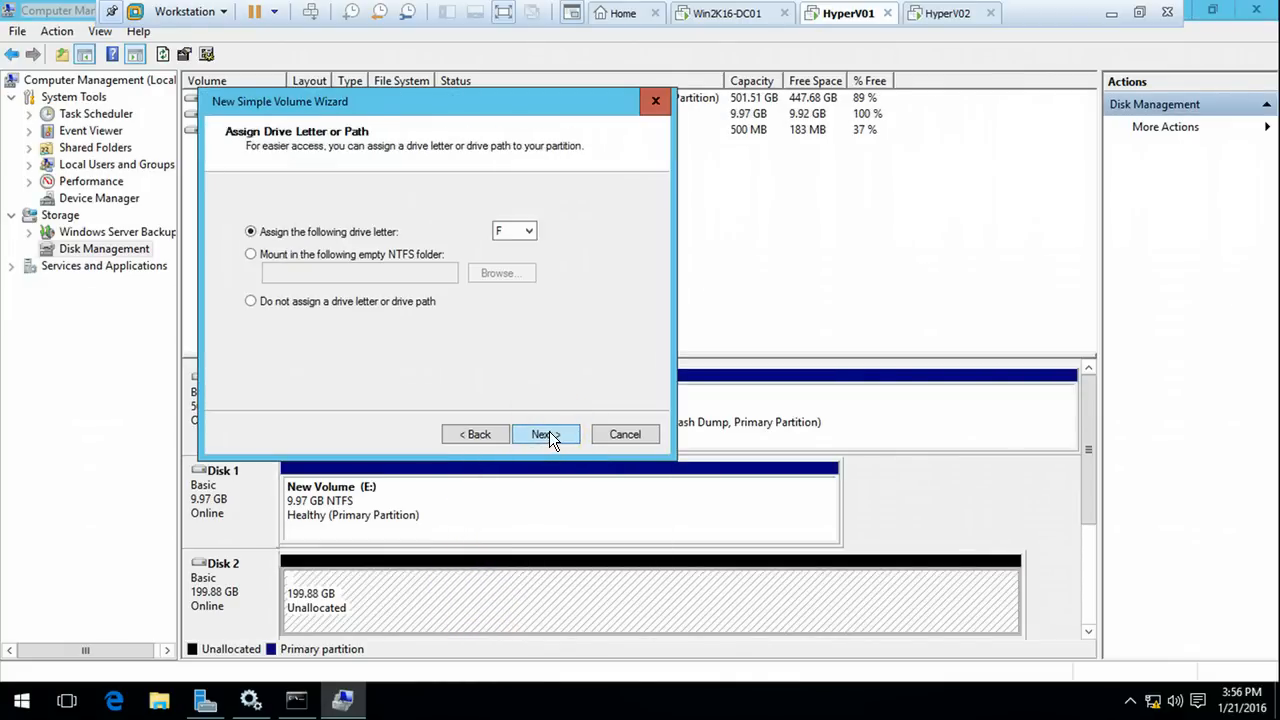
left_click(549, 431)
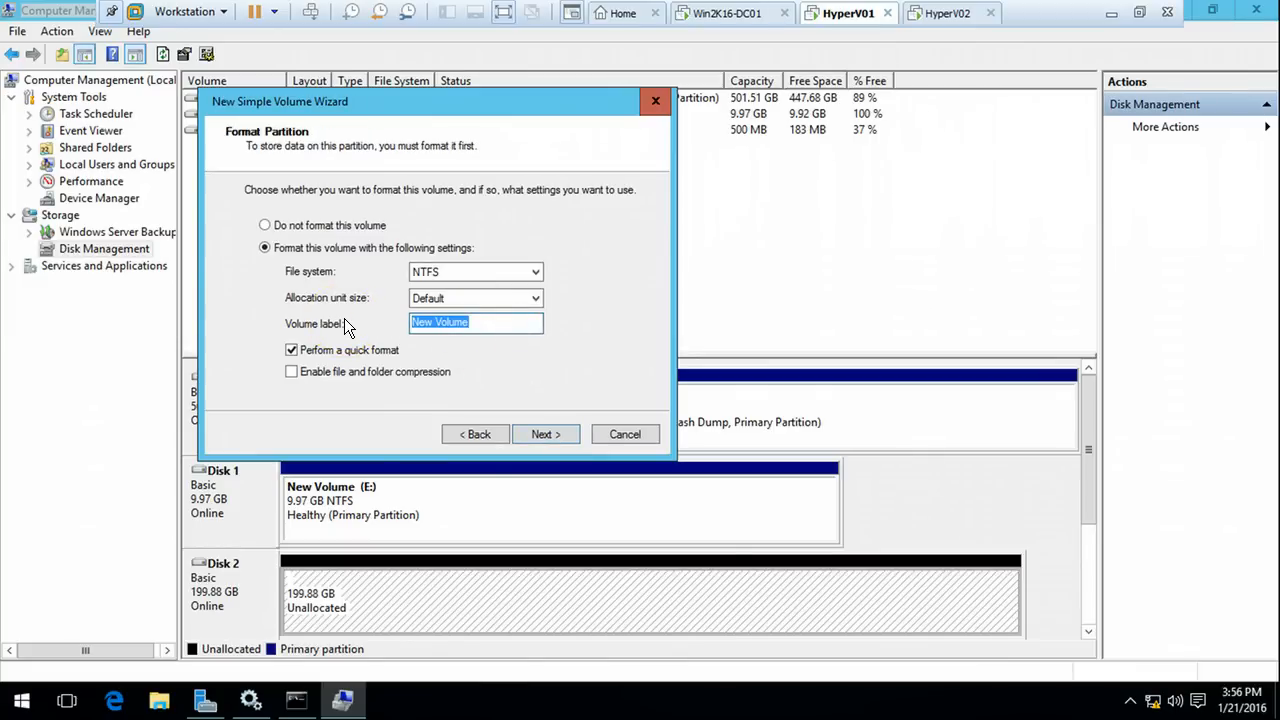
type("SANDrive")
left_click(430, 322)
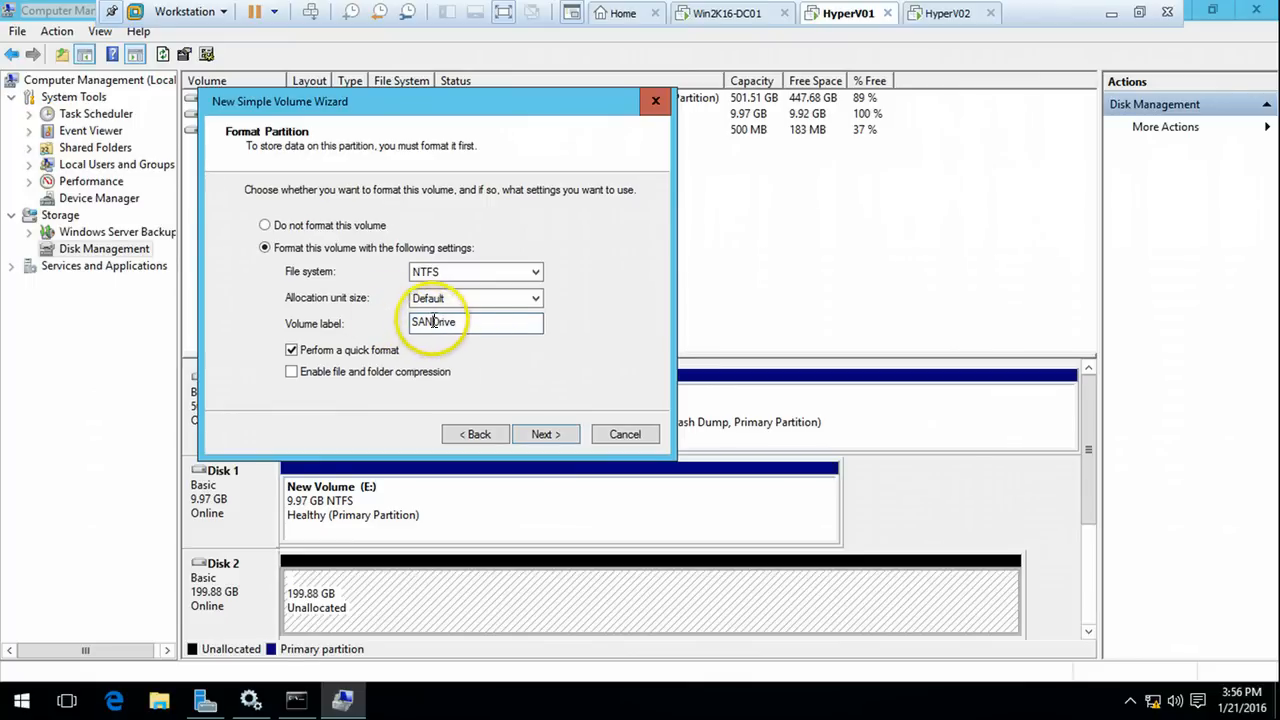
left_click(542, 434)
left_click(543, 437)
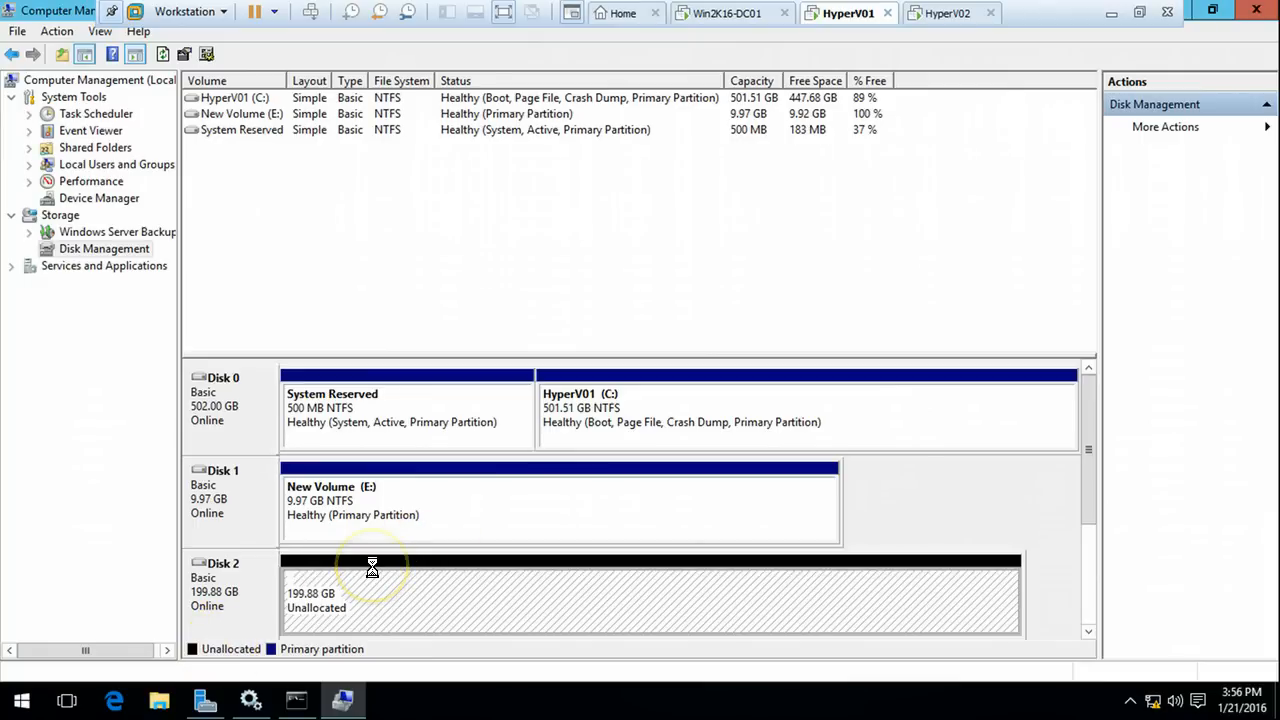
left_click(160, 701)
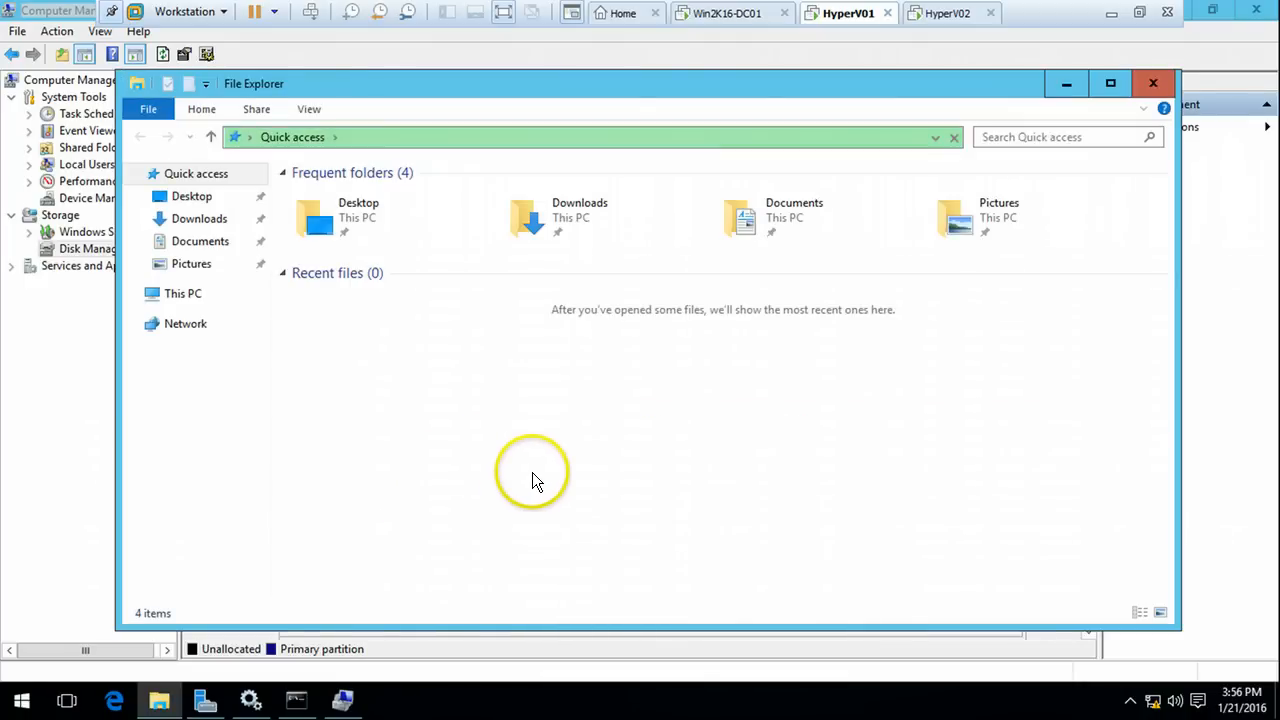
Confirm This PC on HyperV01 lists New Volume (E:) and SAN Drive (F:), then switch to HyperV02
left_click(184, 299)
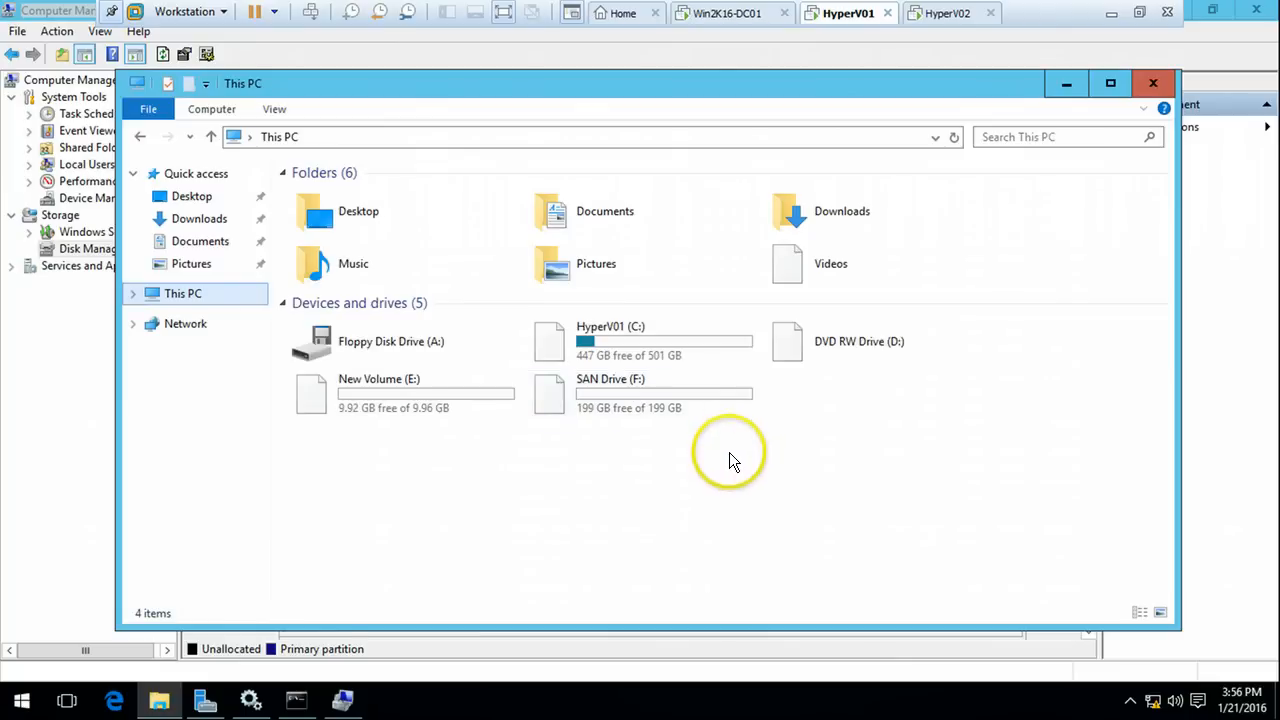
left_click(424, 410)
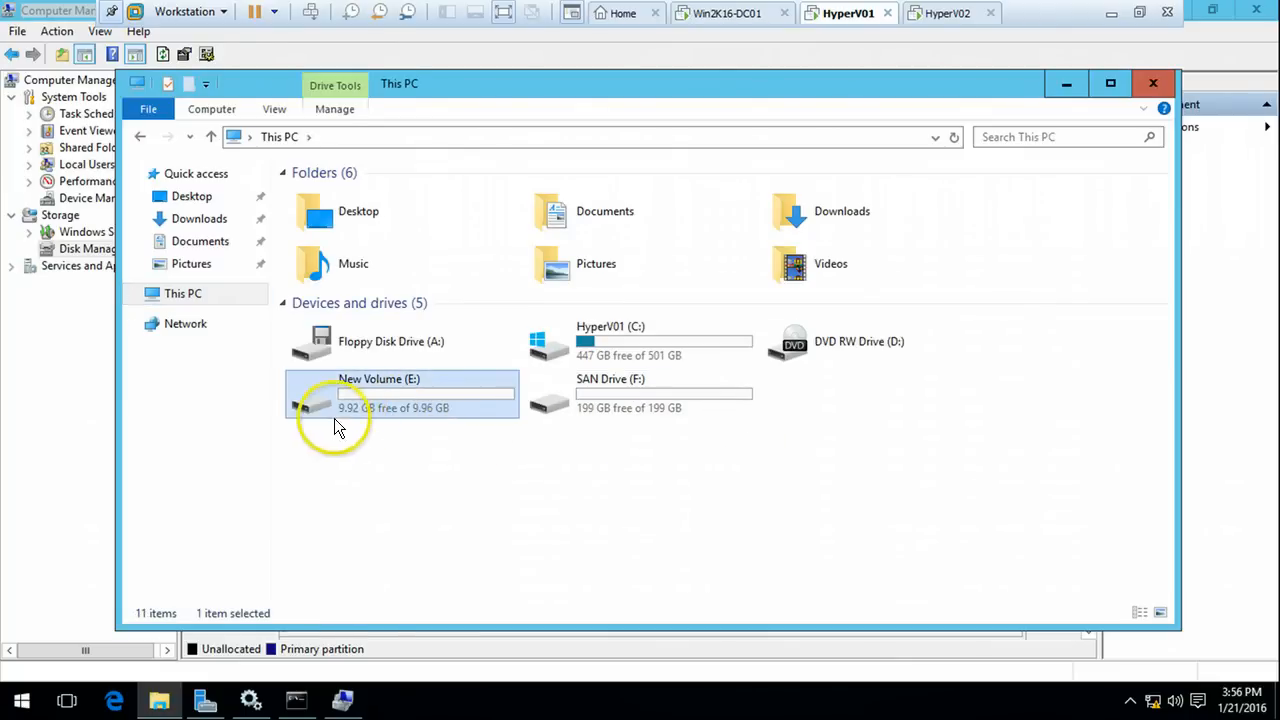
left_click(655, 405)
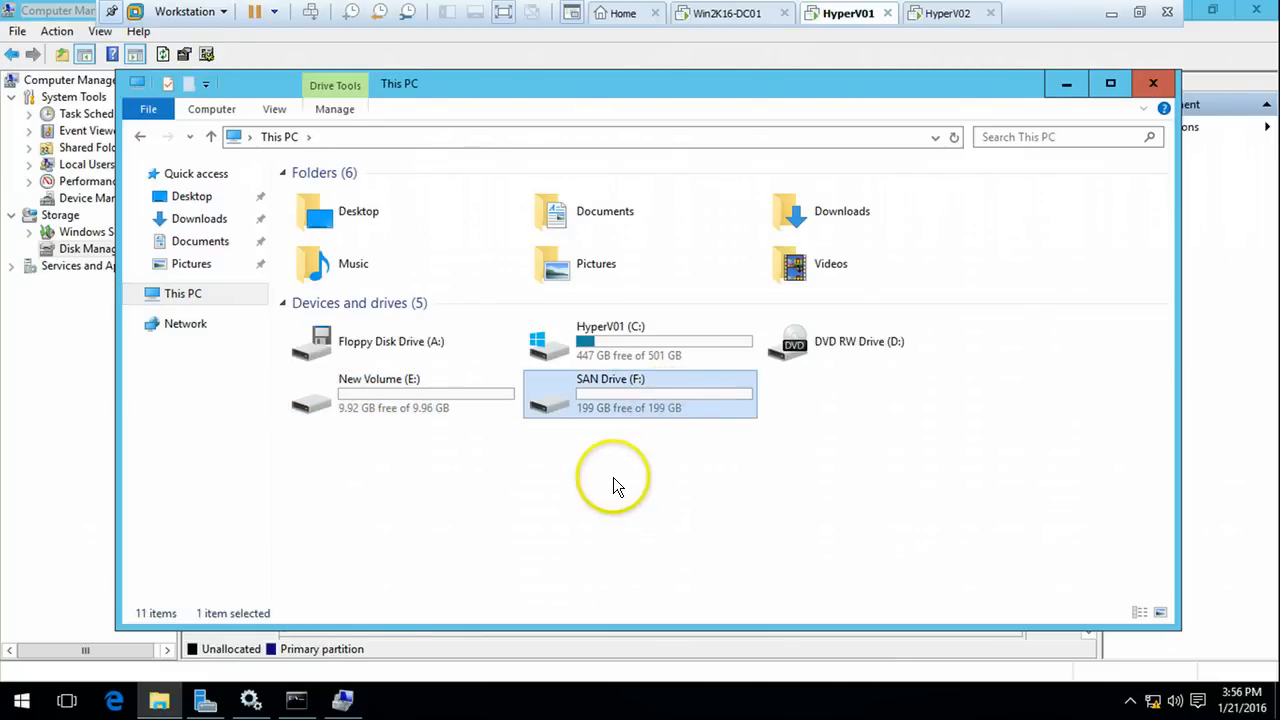
left_click(615, 476)
left_click(955, 12)
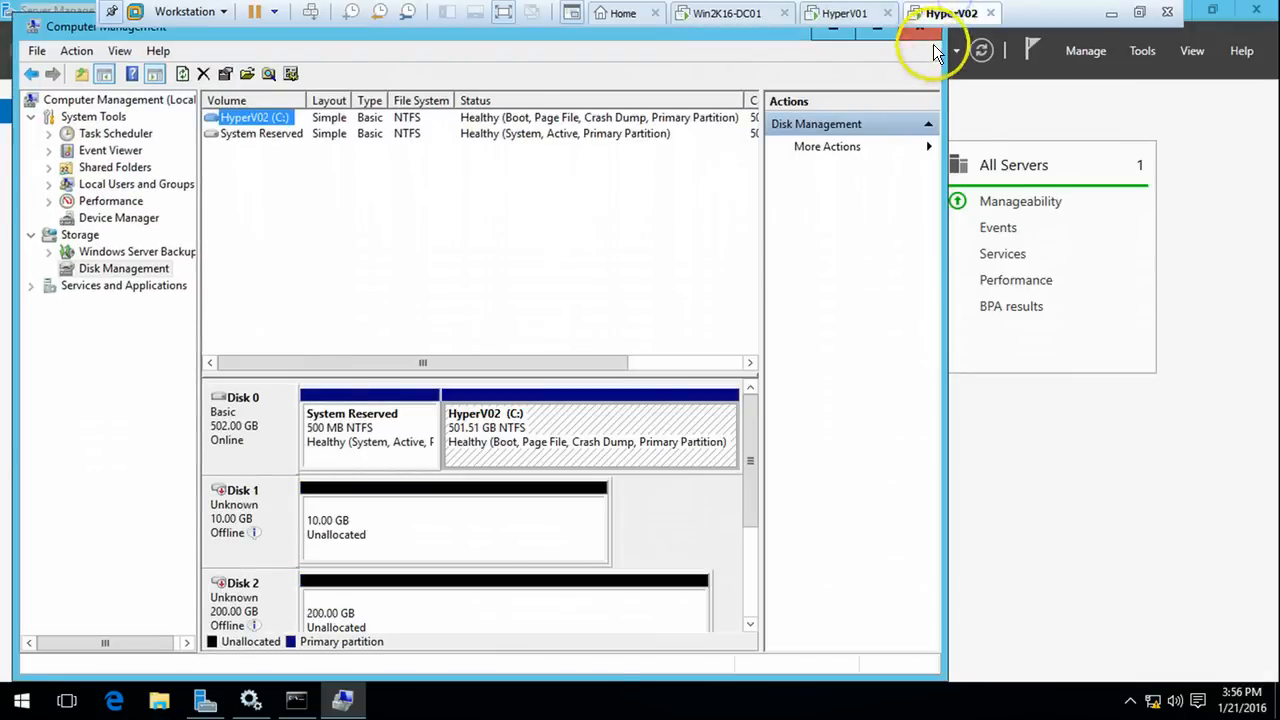
Refresh HyperV02's Disk Management, maximize Computer Management, and glance at This PC's drives
right_click(119, 268)
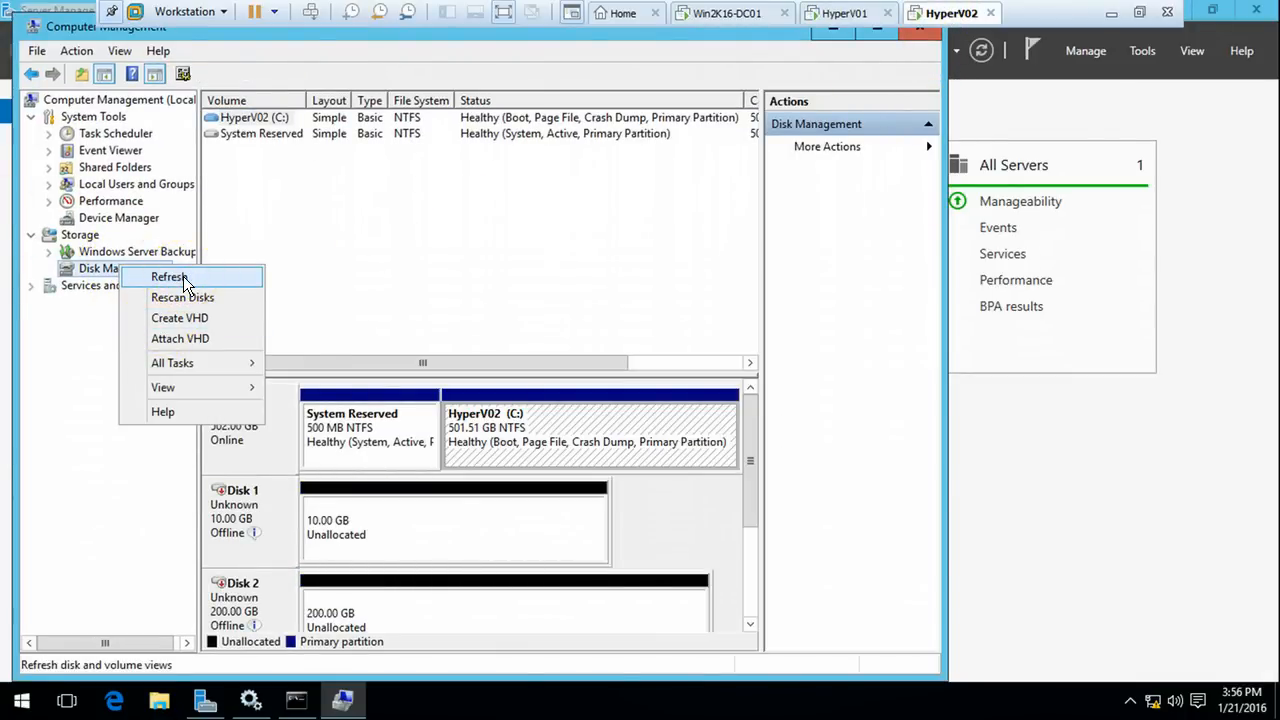
left_click(183, 276)
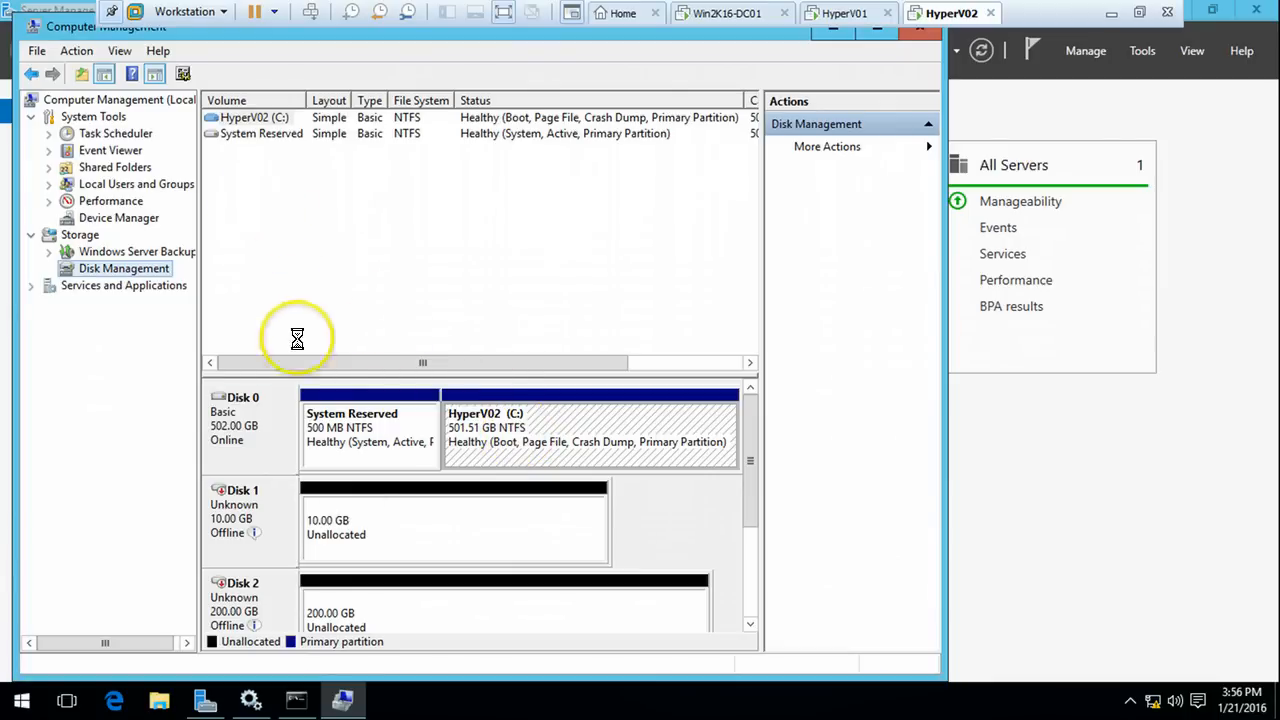
double_click(62, 26)
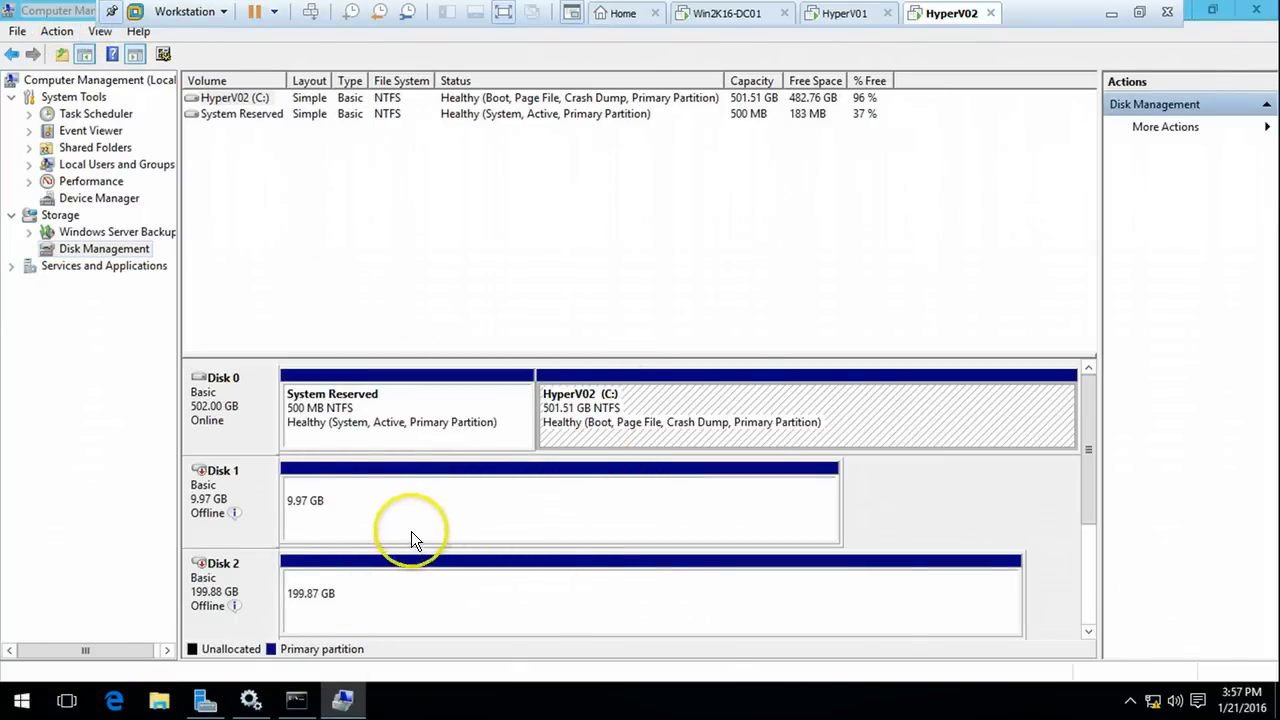
left_click(158, 697)
left_click(208, 296)
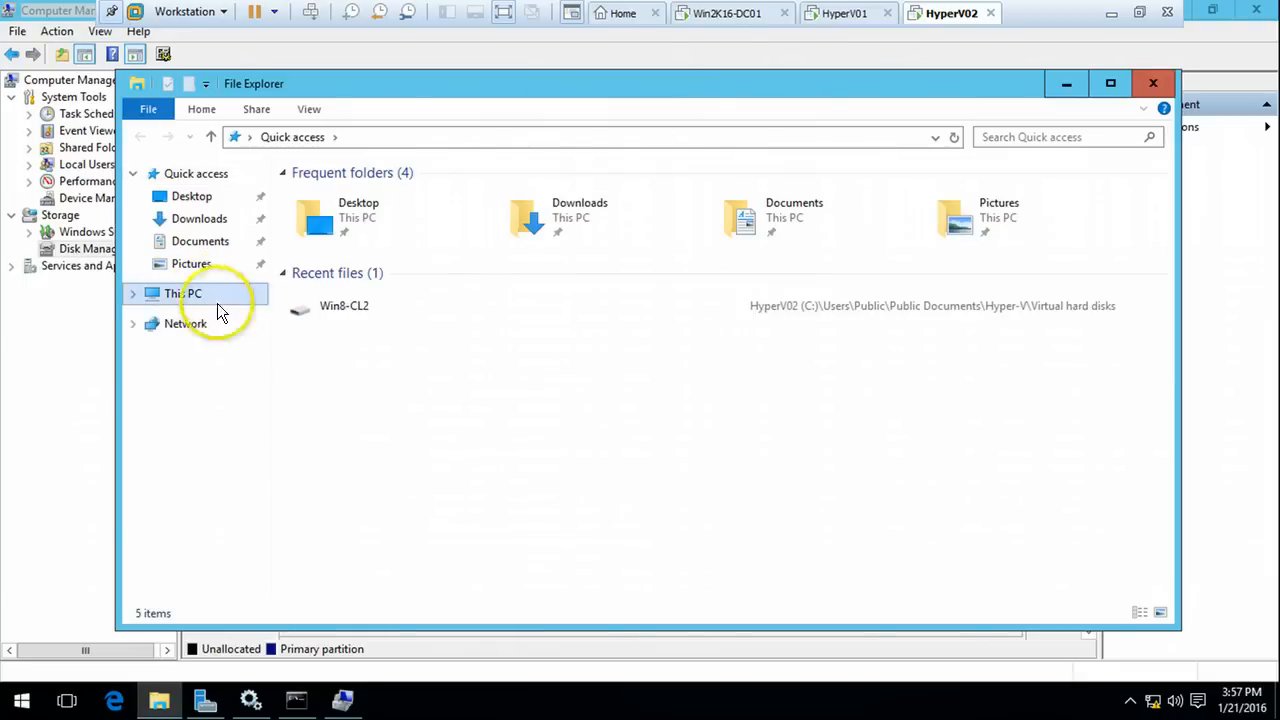
left_click(155, 703)
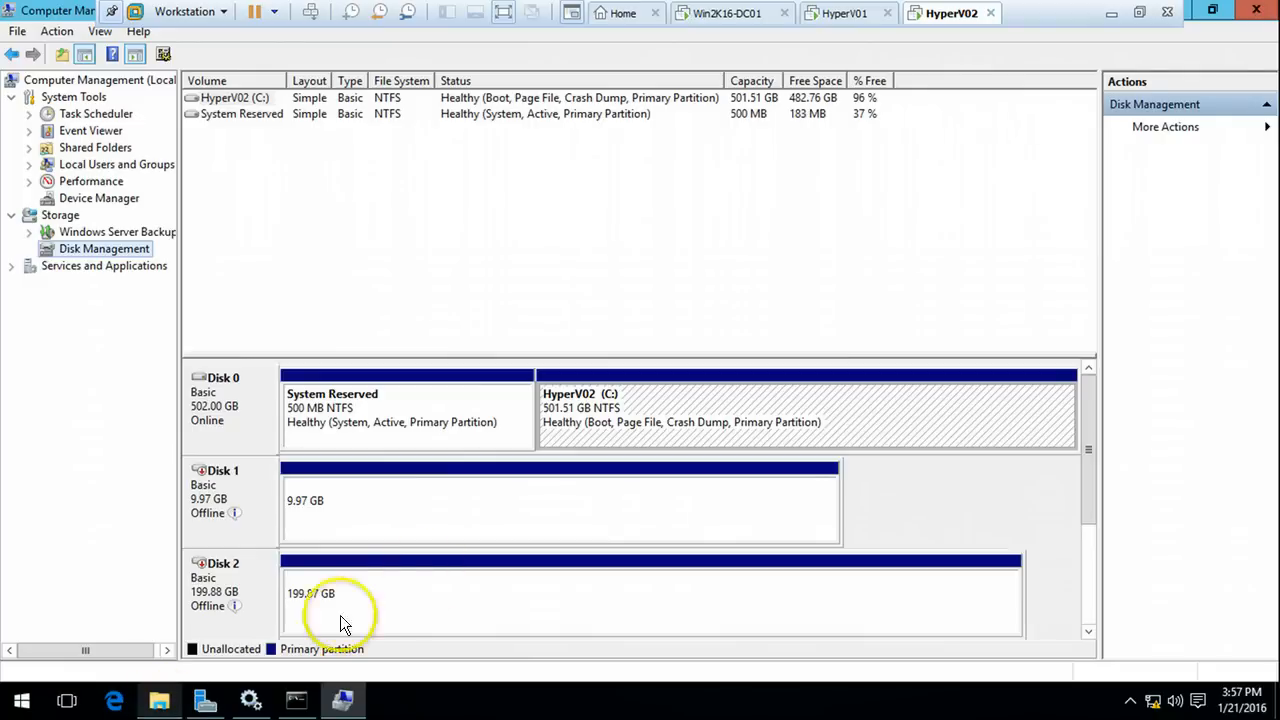
Bring HyperV02's offline Disk 1 and Disk 2 online
right_click(403, 504)
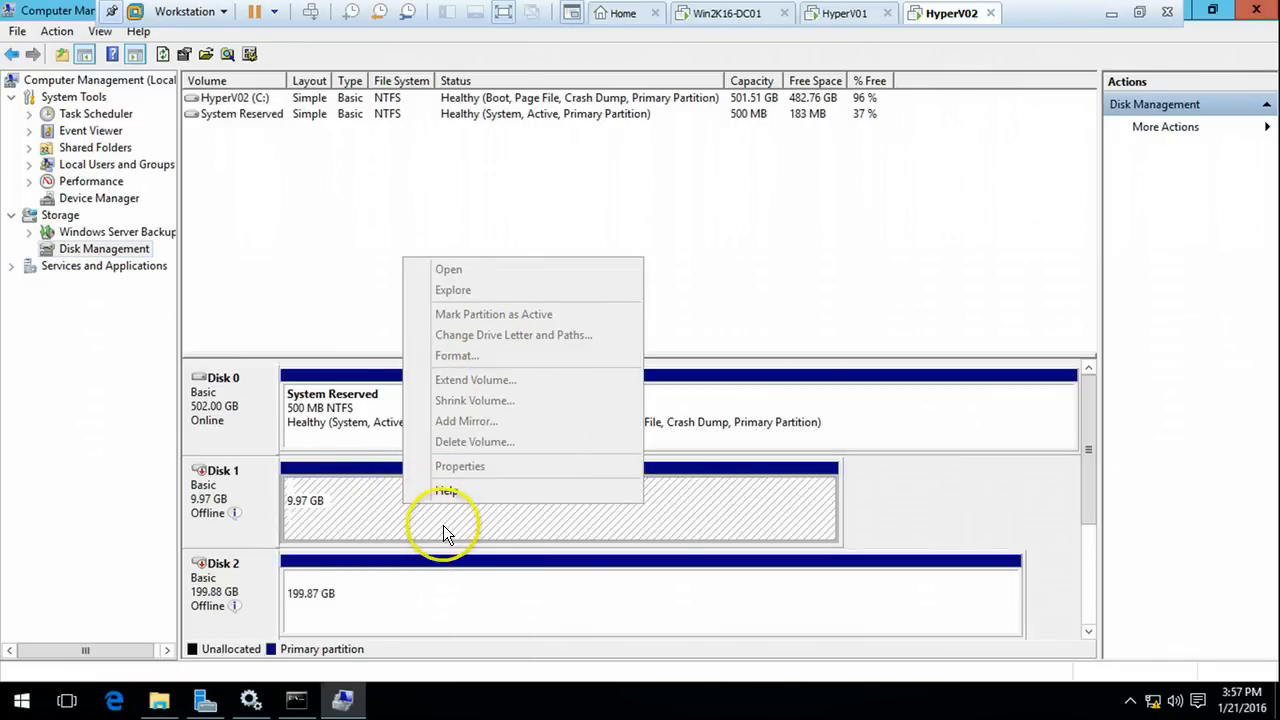
left_click(404, 599)
right_click(269, 497)
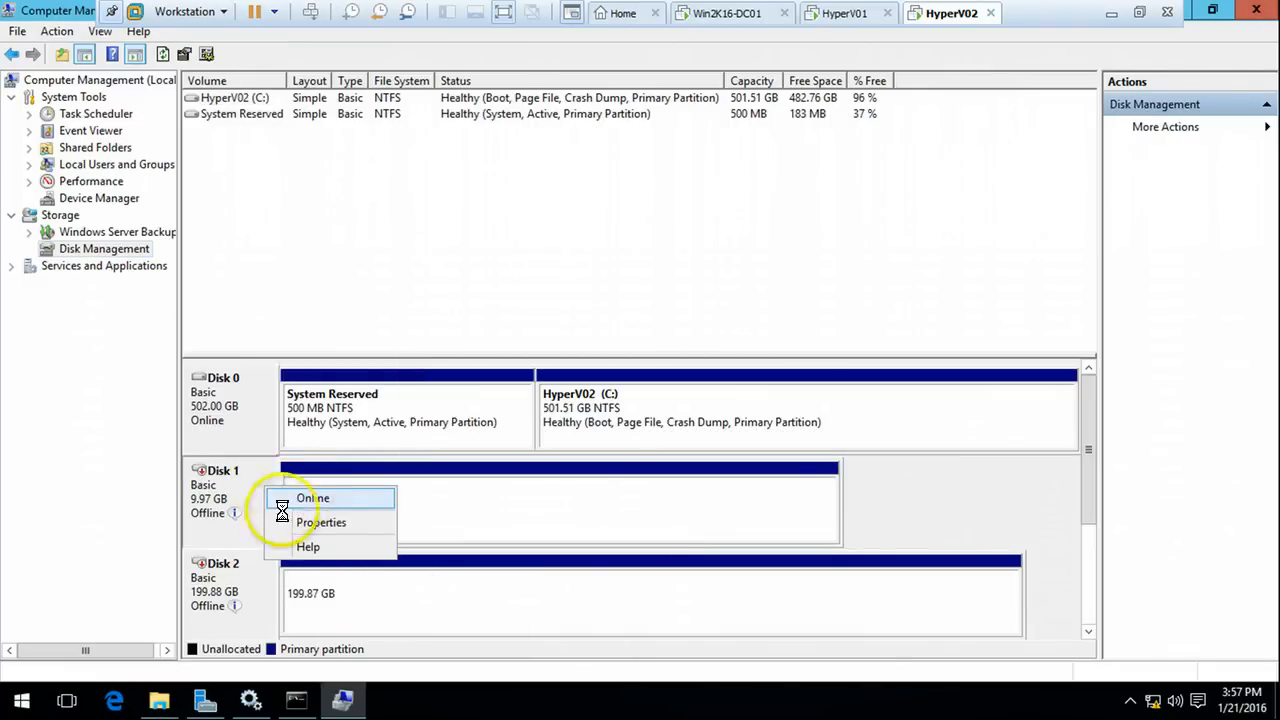
left_click(292, 500)
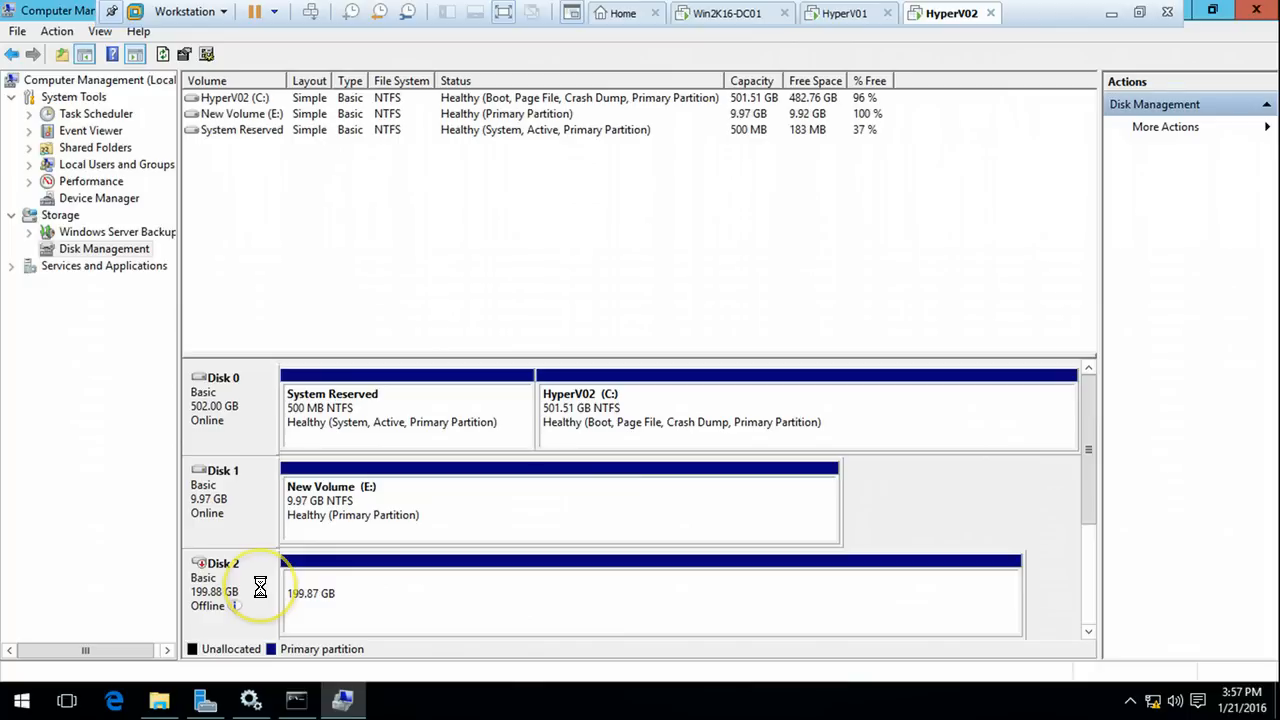
right_click(265, 588)
left_click(305, 600)
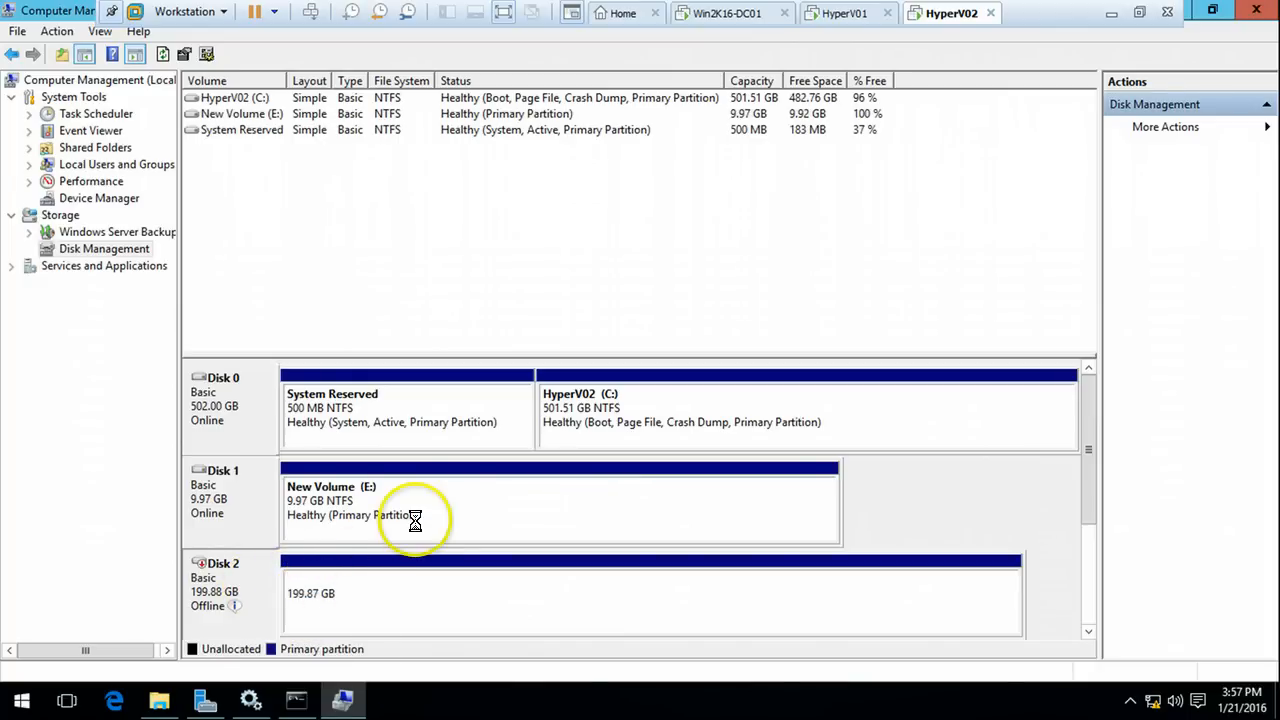
Refresh This PC's drive list and confirm SAN Drive (F:) appears on the hosts
left_click(159, 700)
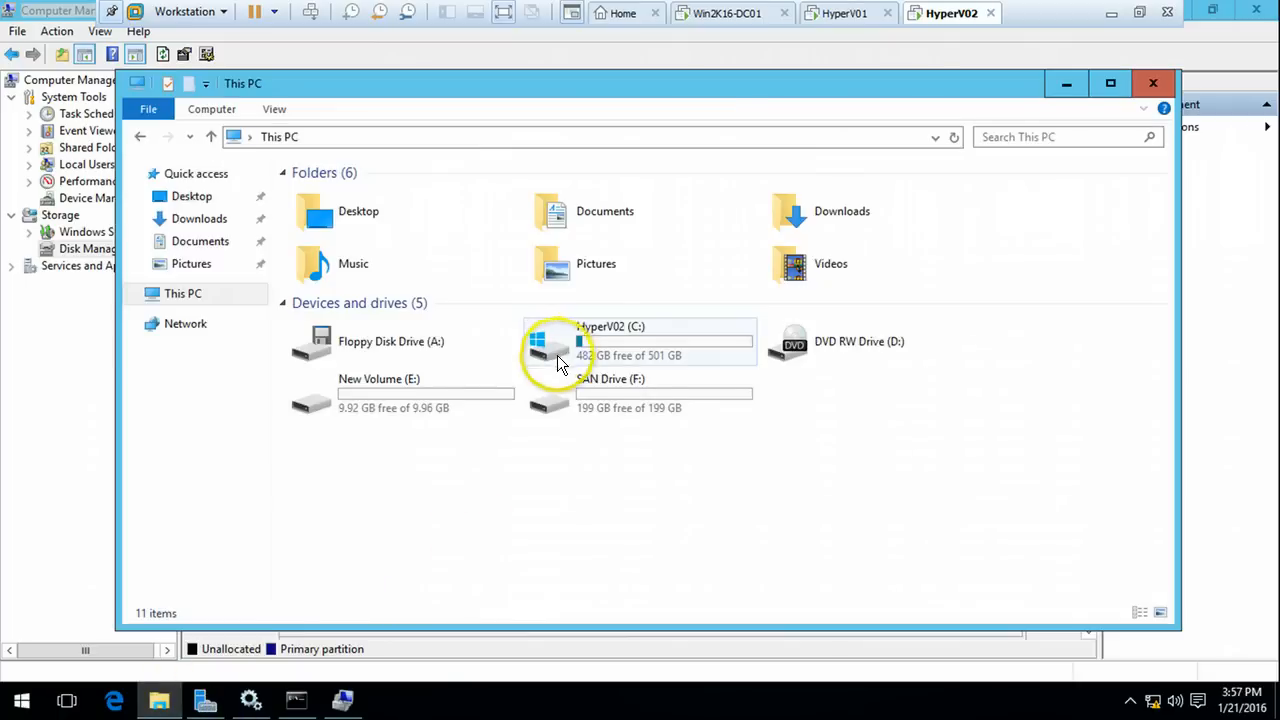
right_click(445, 507)
left_click(523, 391)
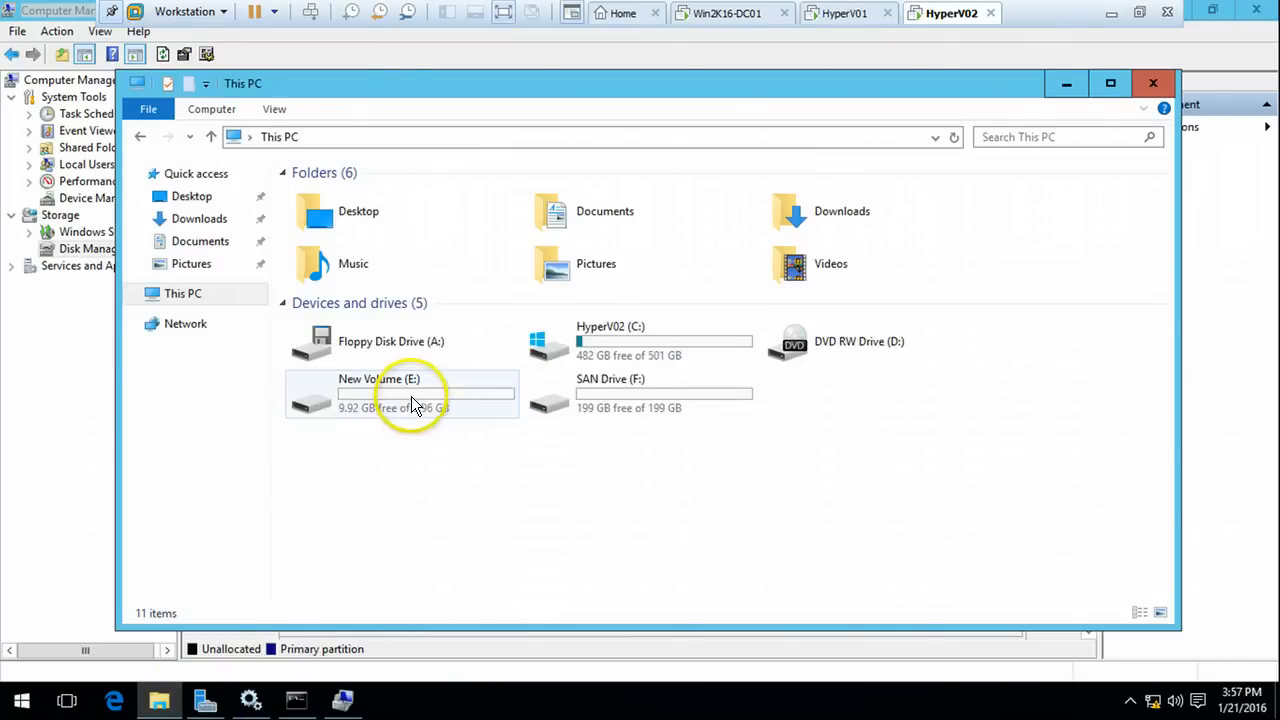
left_click(597, 425)
left_click(843, 14)
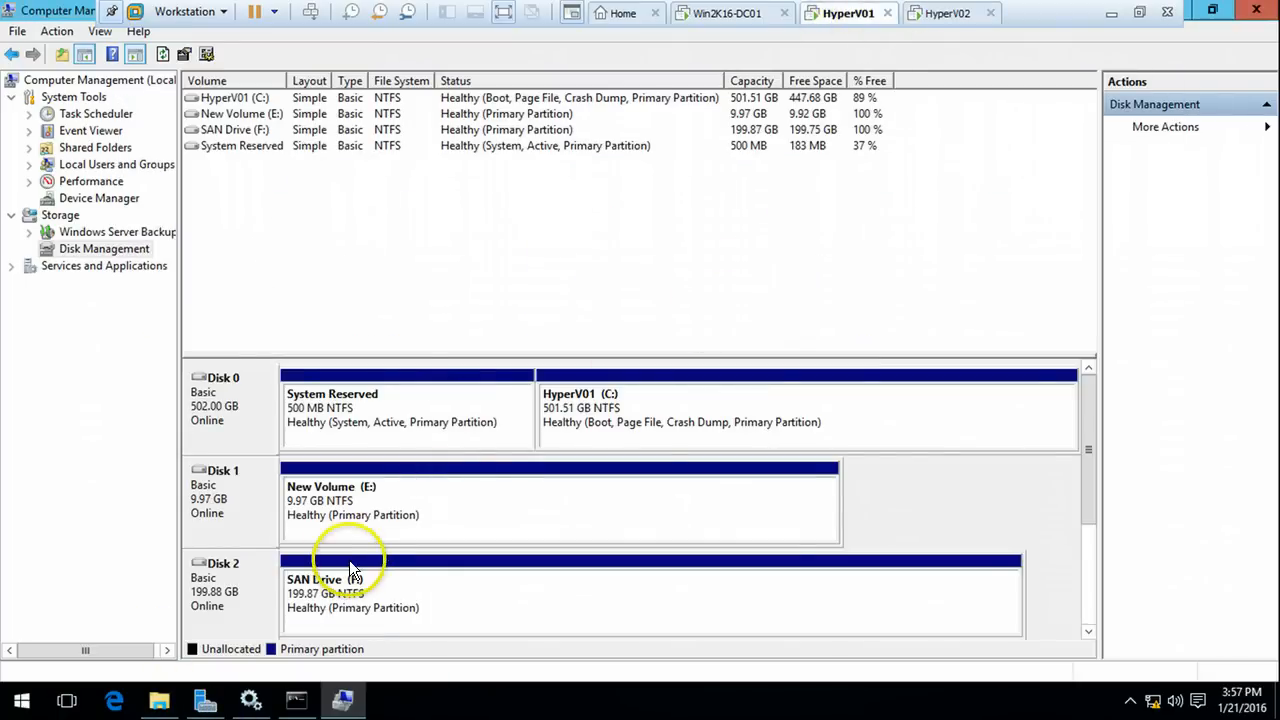
left_click(159, 700)
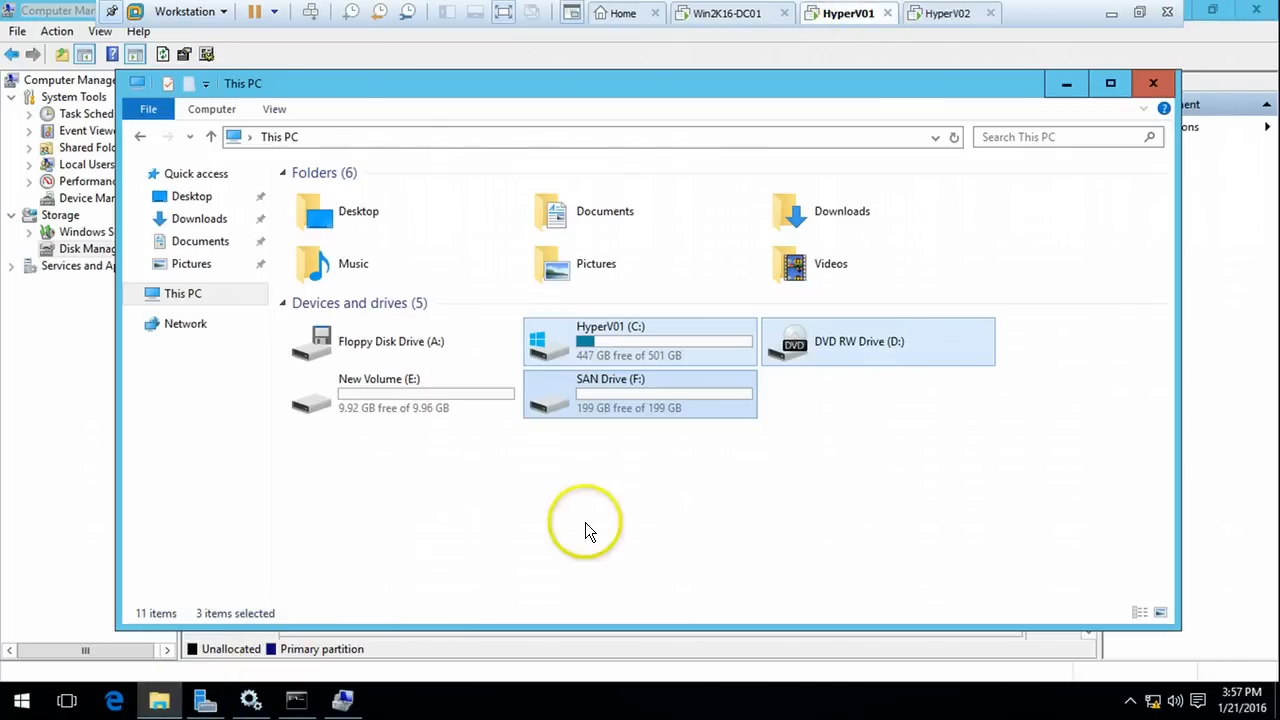
left_click(946, 14)
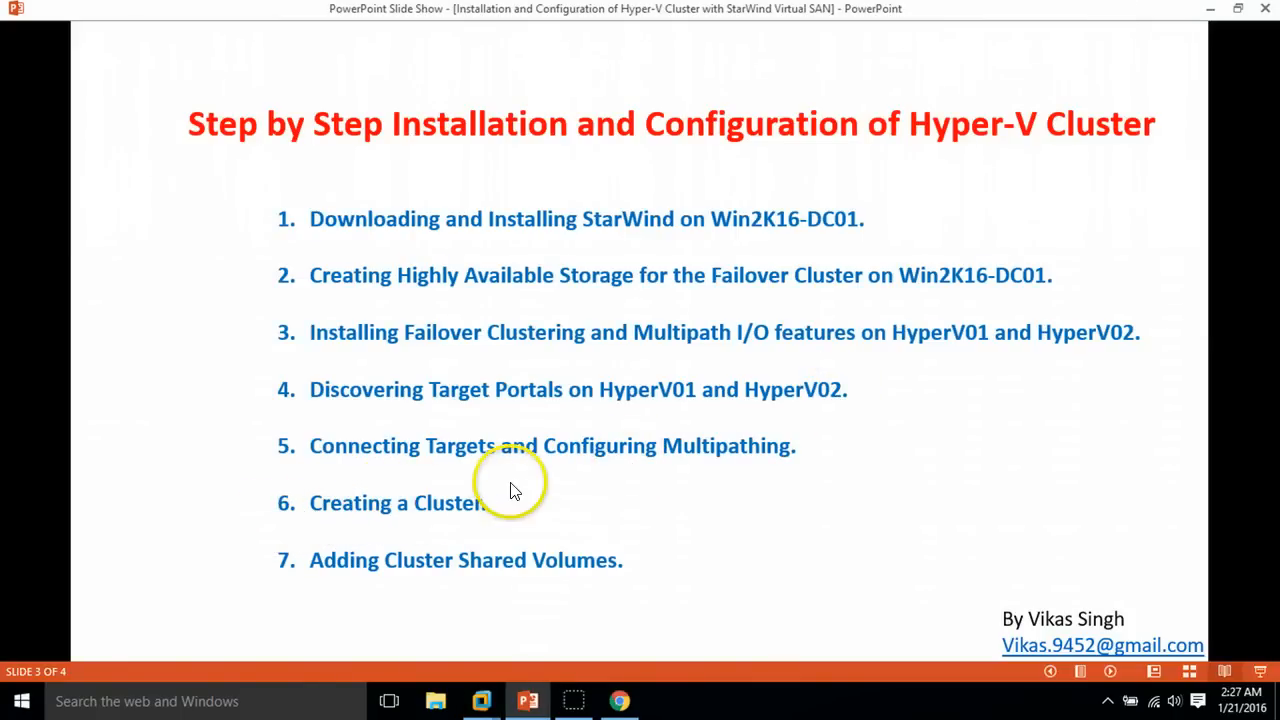
Back on HyperV01, minimize This PC and close Computer Management to reveal Server Manager
left_click(483, 702)
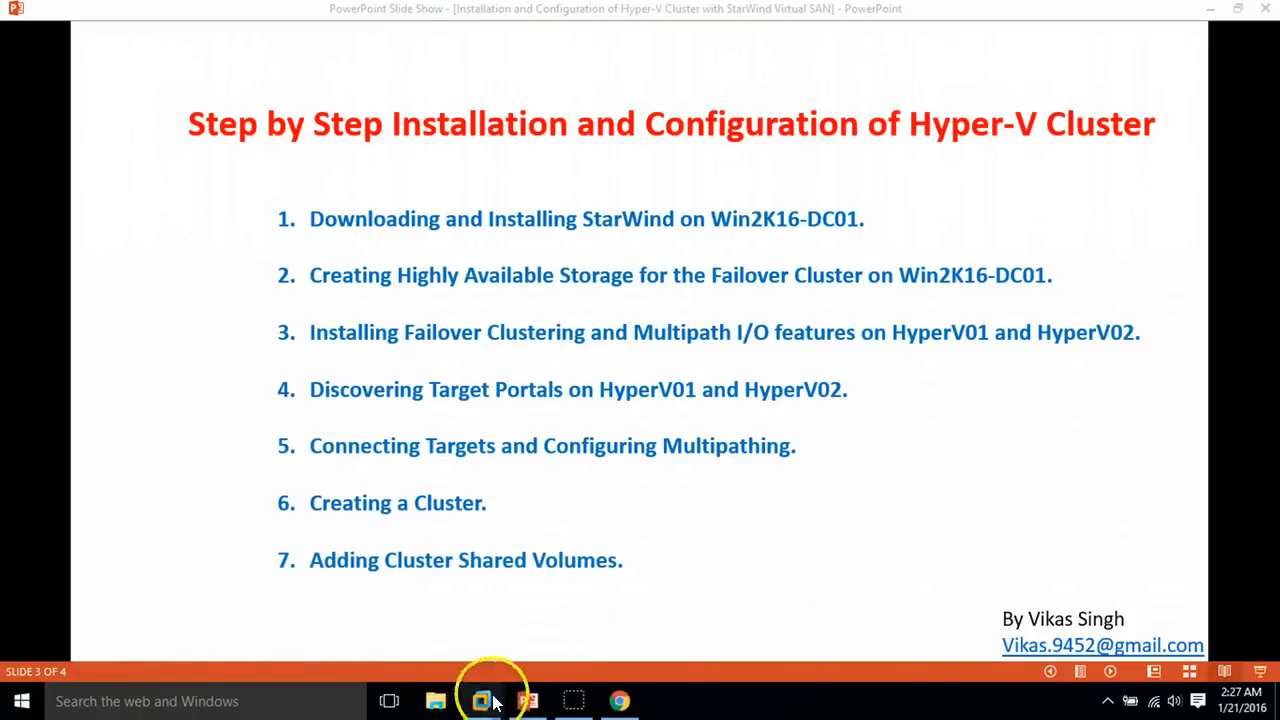
mouse_move(490, 695)
left_click(563, 606)
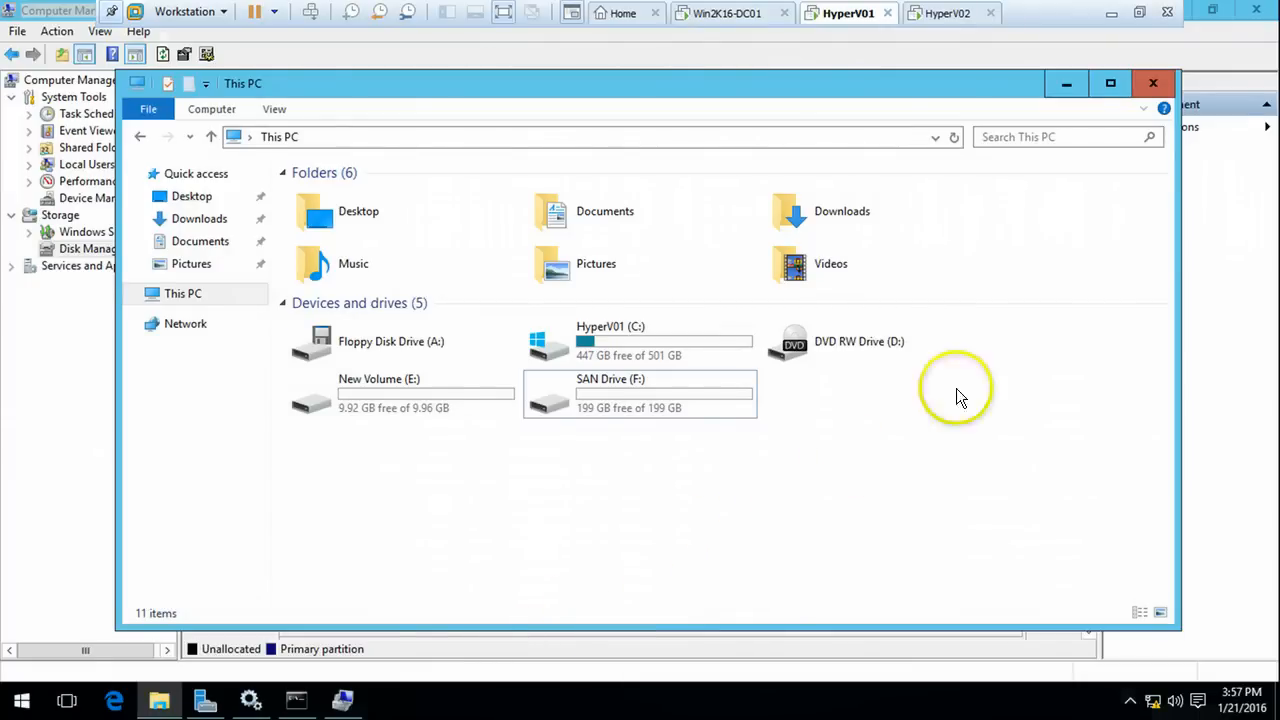
left_click(1072, 86)
left_click(1250, 10)
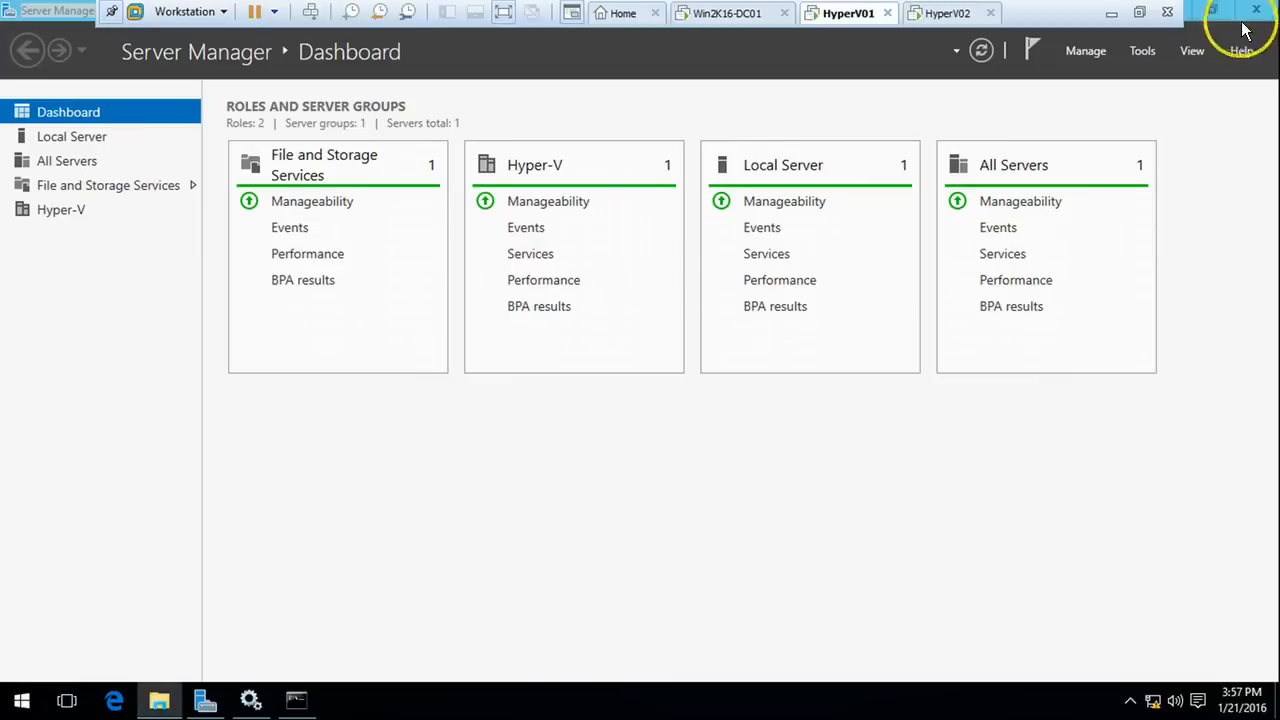
Launch Failover Cluster Manager from Server Manager's Tools menu and close the Command Prompt
left_click(1147, 55)
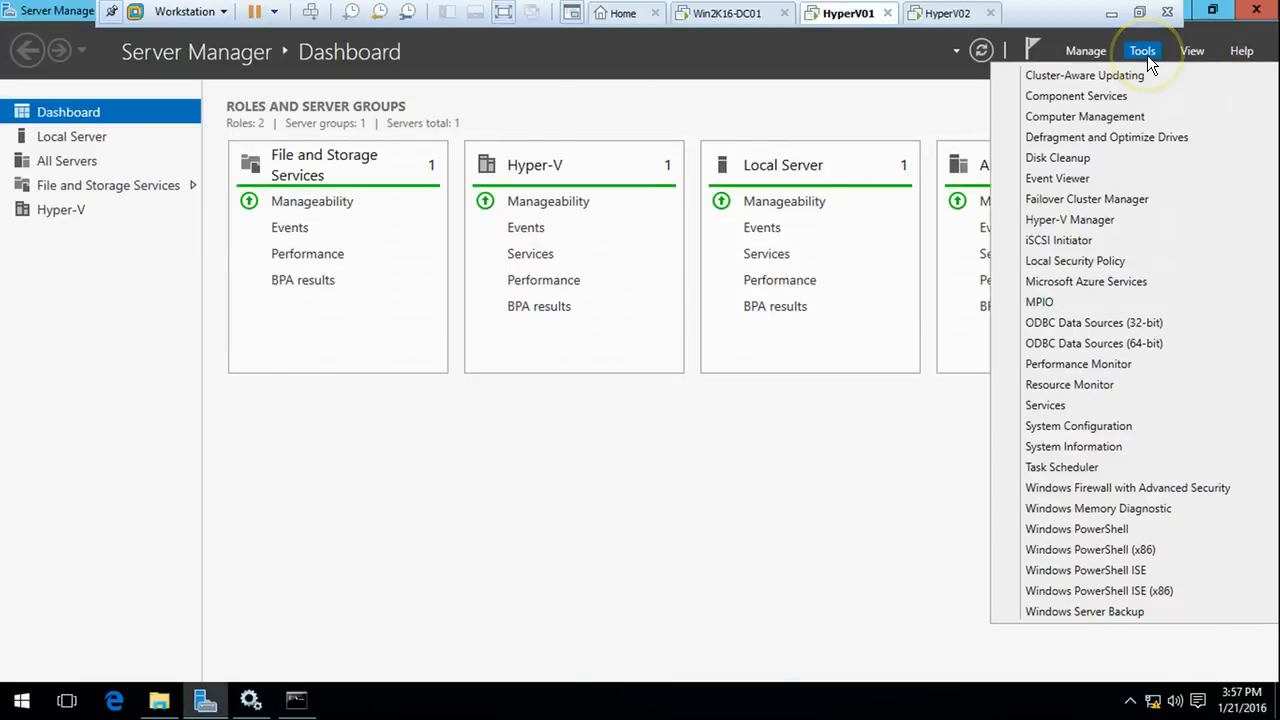
left_click(1092, 198)
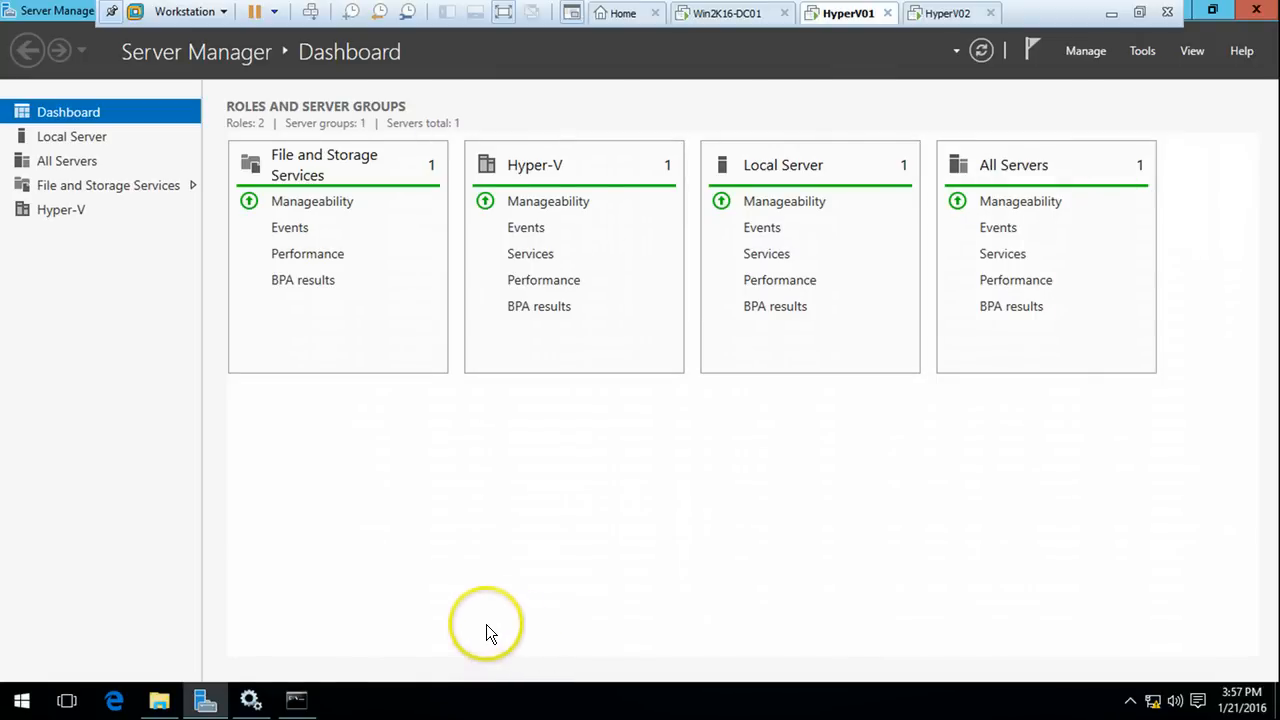
left_click(204, 697)
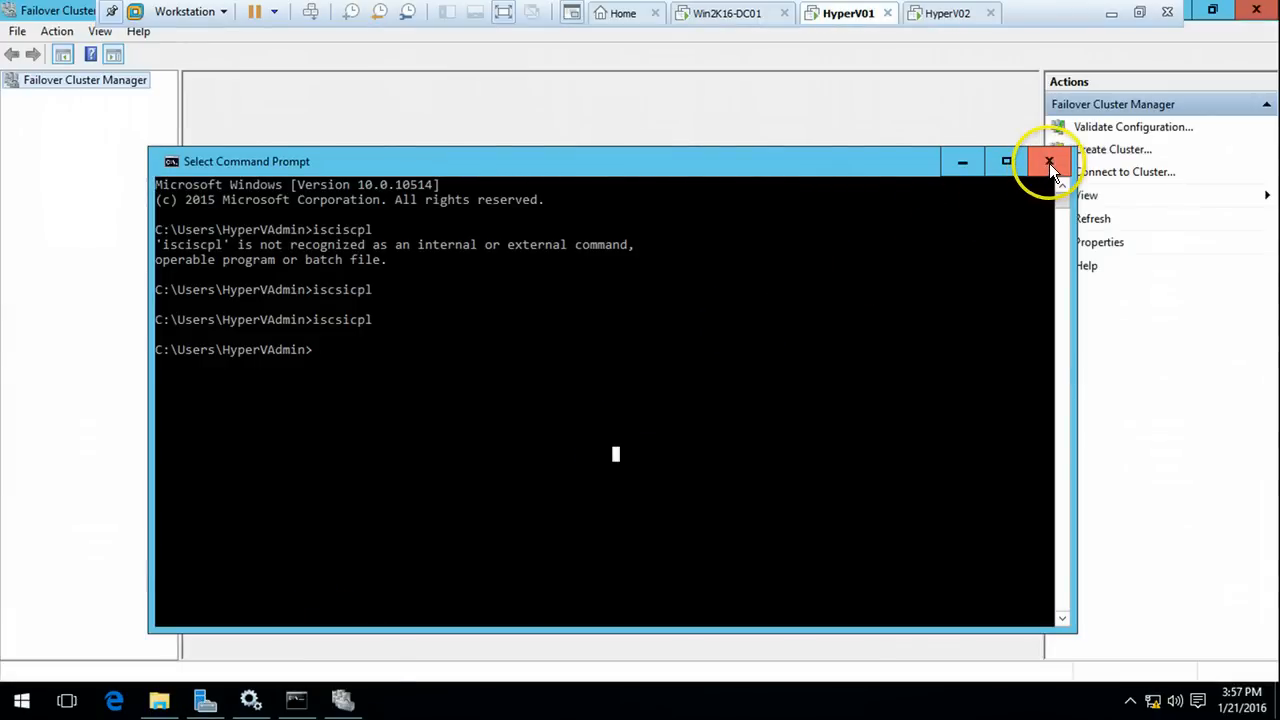
left_click(1048, 161)
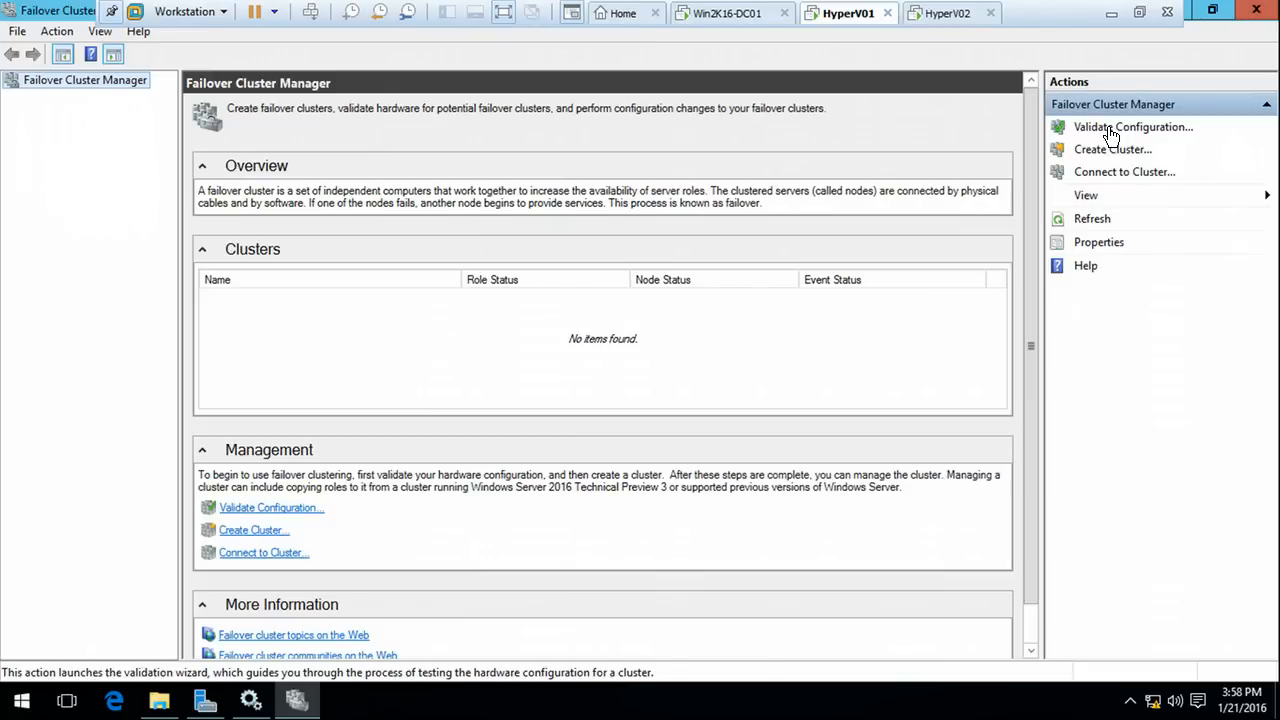
Launch Validate Configuration from the Actions pane and wait for the Before You Begin page
left_click(1109, 130)
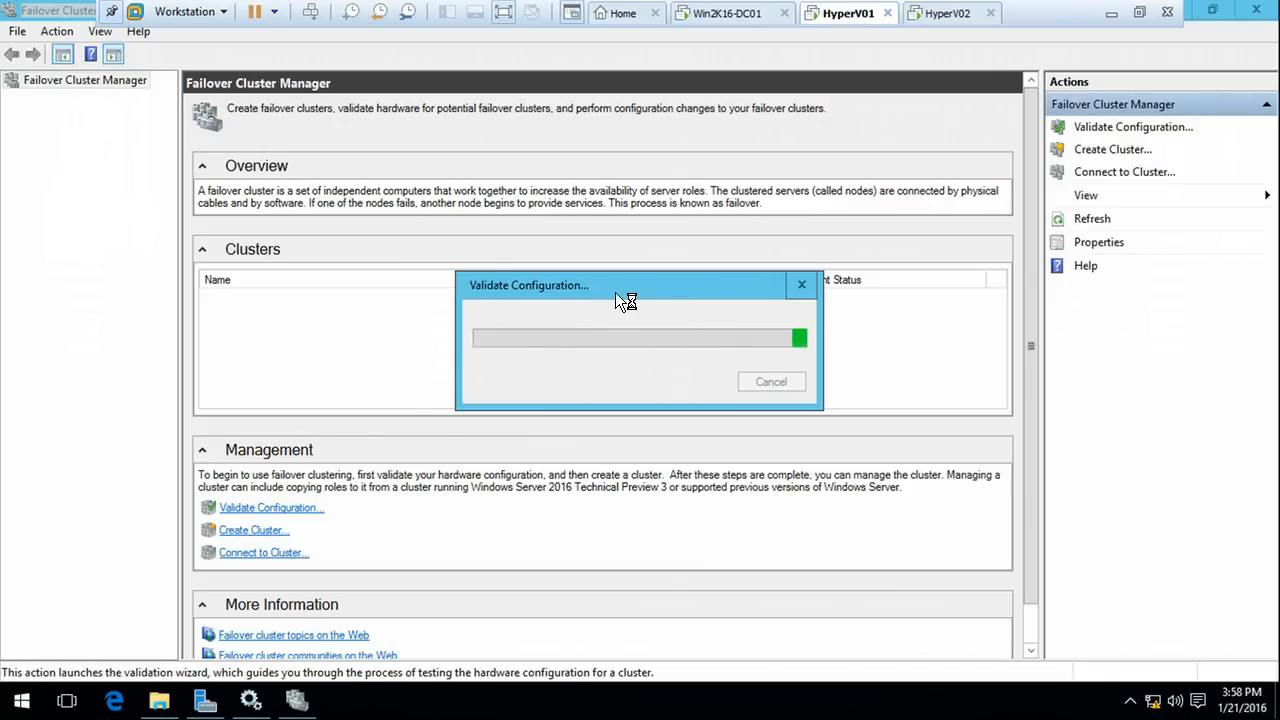
left_click_drag(625, 289, 588, 310)
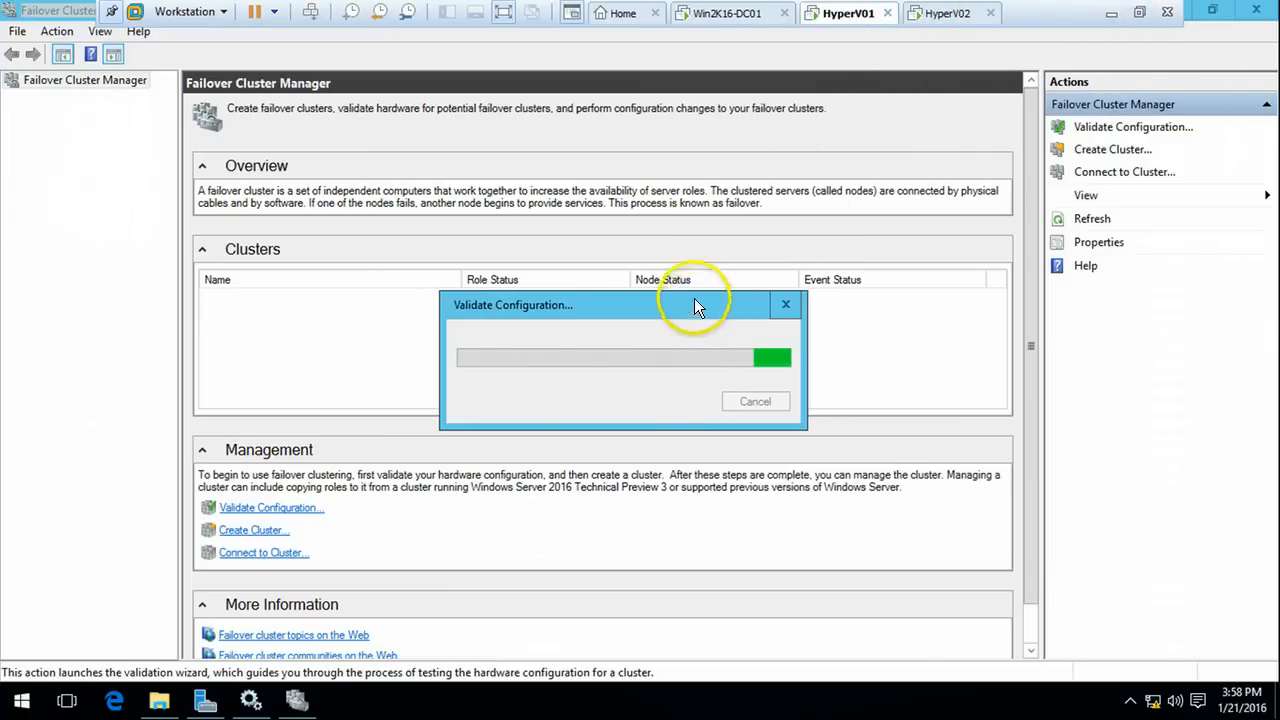
left_click_drag(705, 305, 697, 259)
left_click(1110, 13)
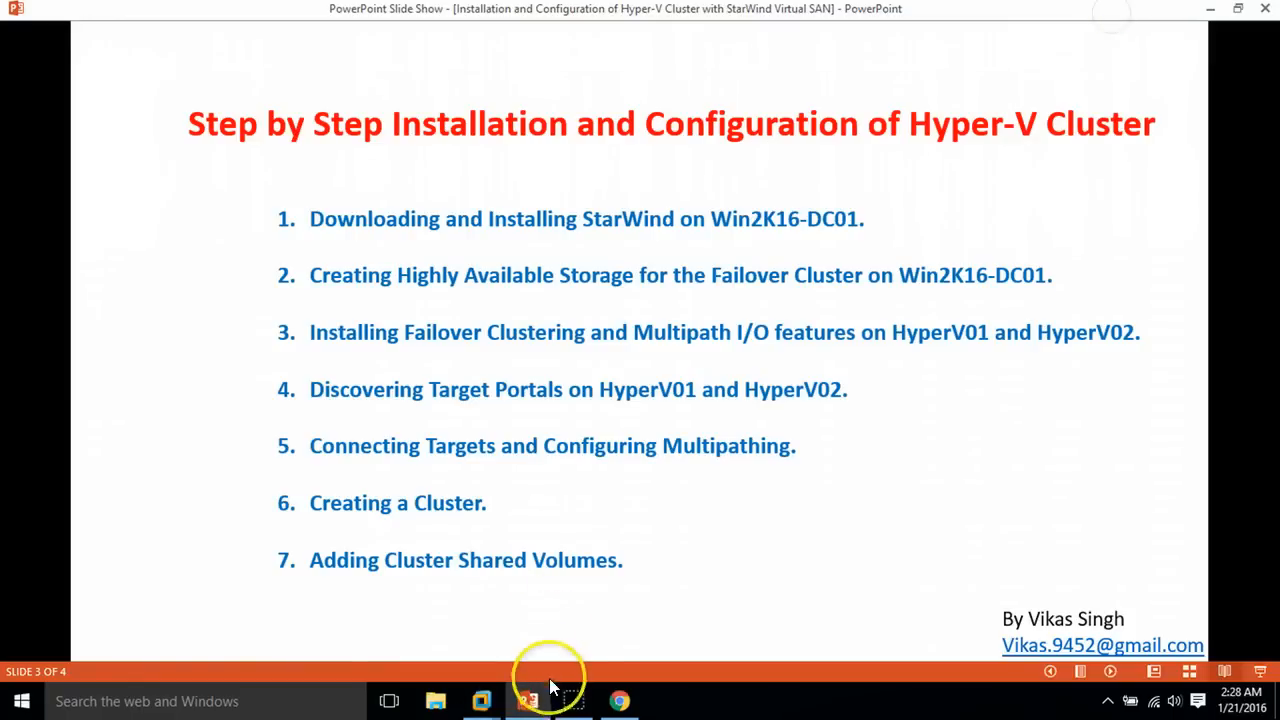
mouse_move(481, 703)
left_click(580, 606)
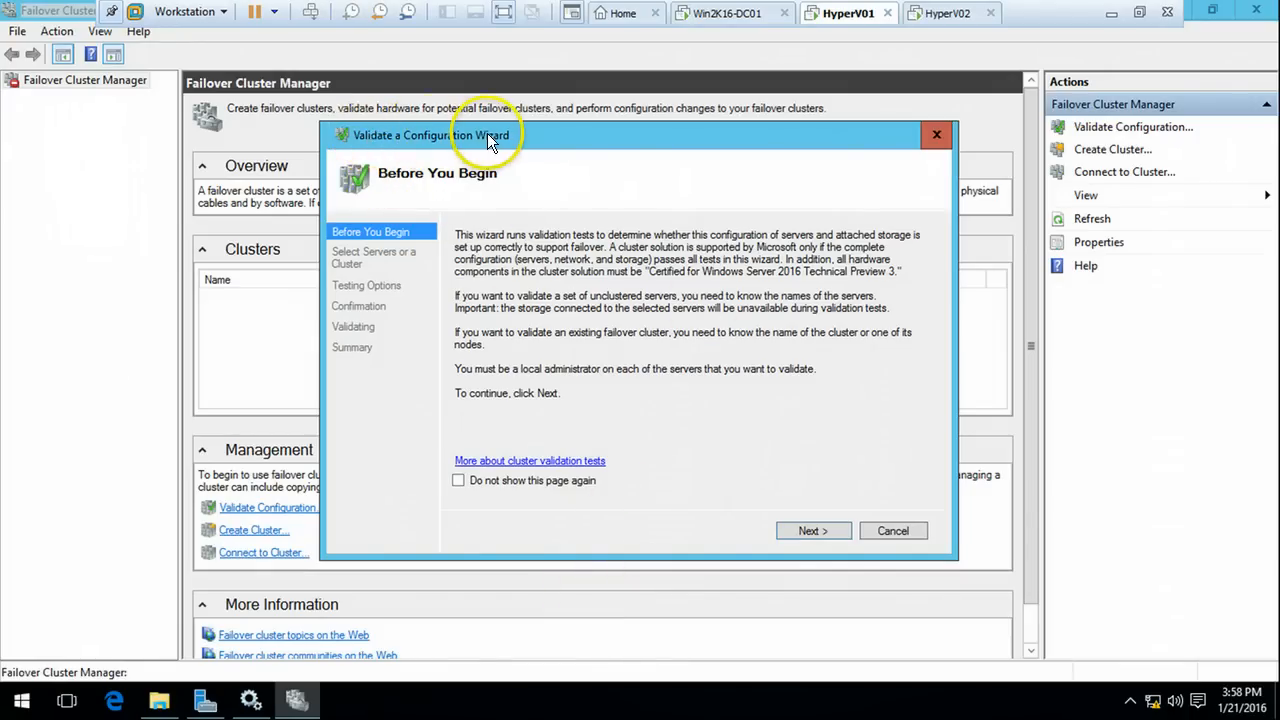
Find computers matching 'Hyper' and add HYPERV01 and HYPERV02 as the servers to validate
left_click(812, 531)
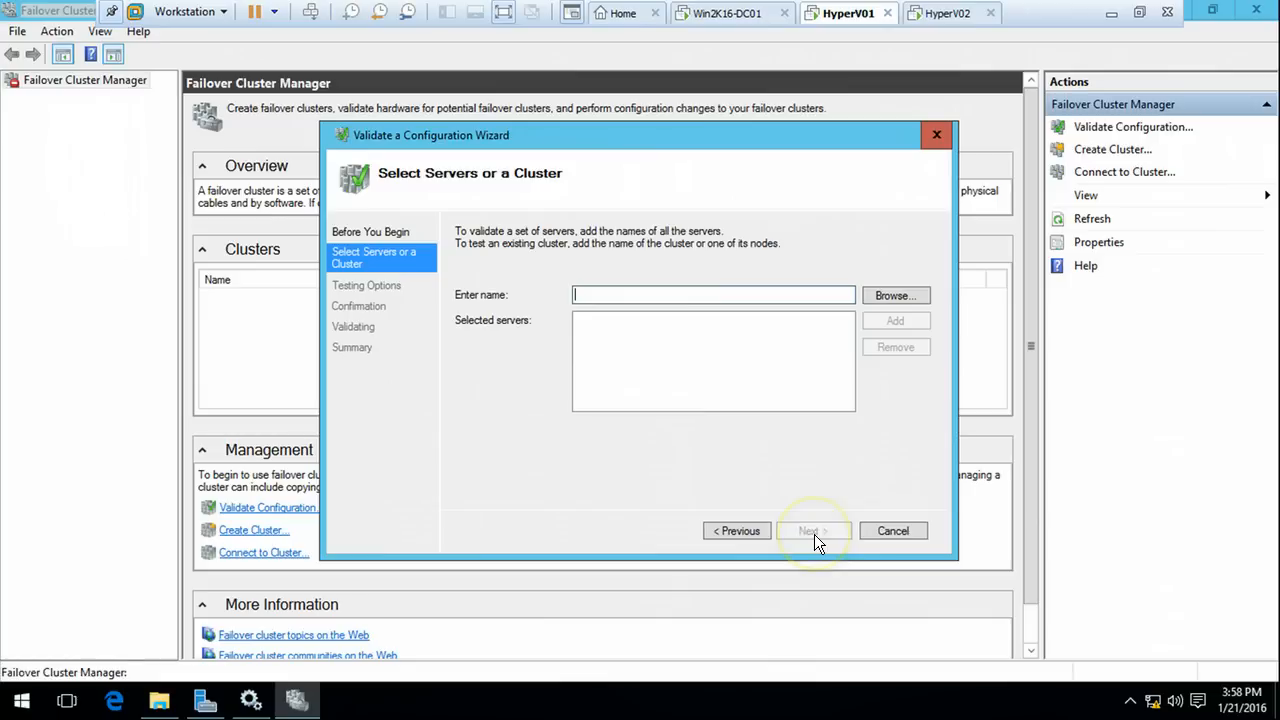
left_click(885, 296)
left_click(551, 323)
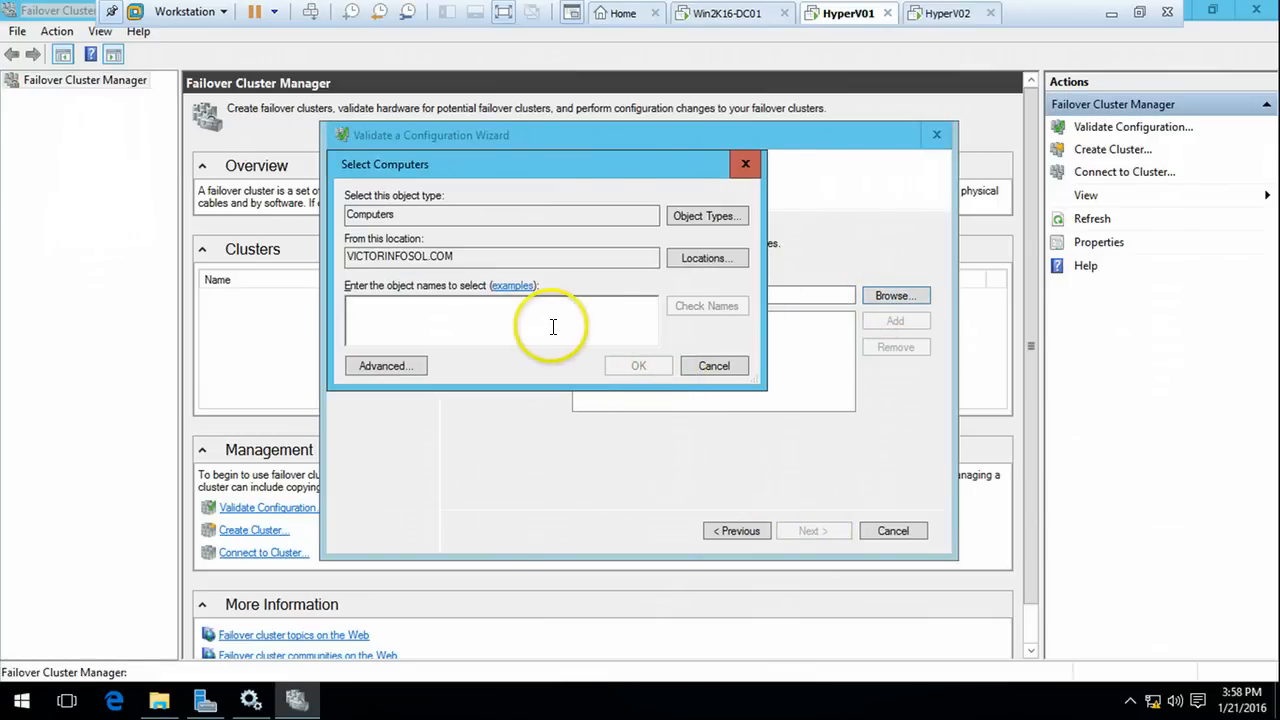
type("Hyper")
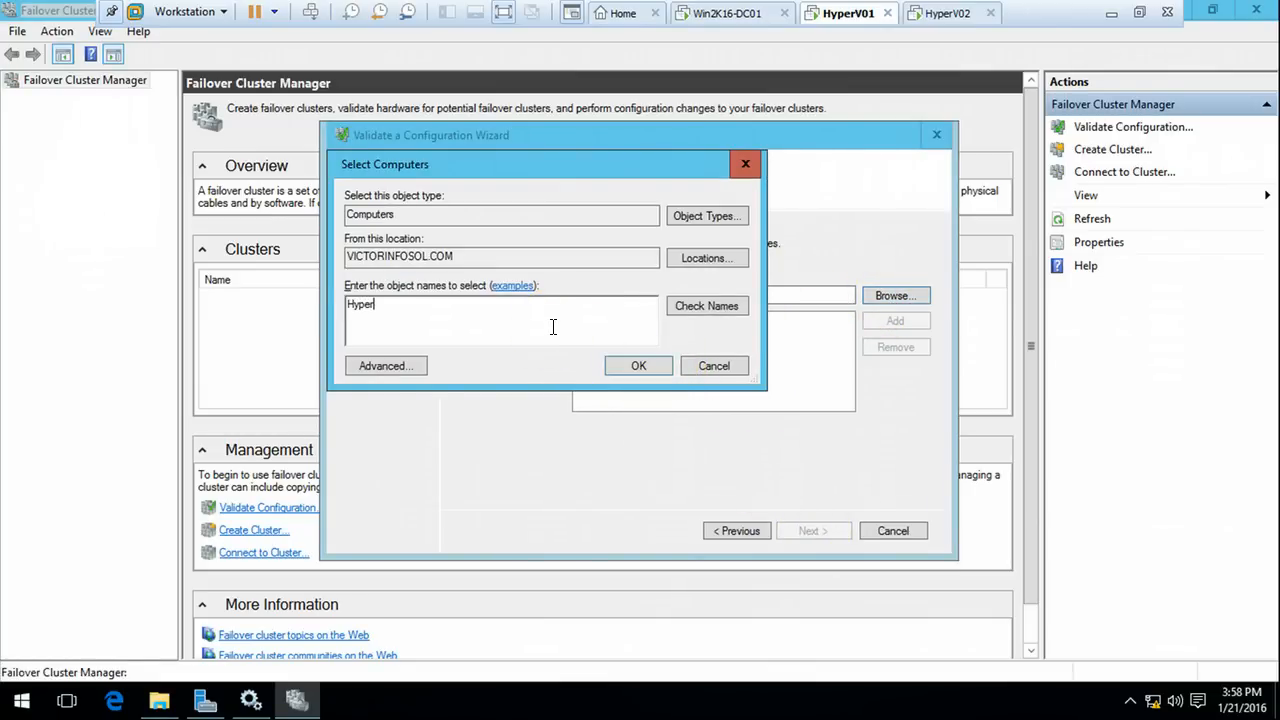
left_click(735, 308)
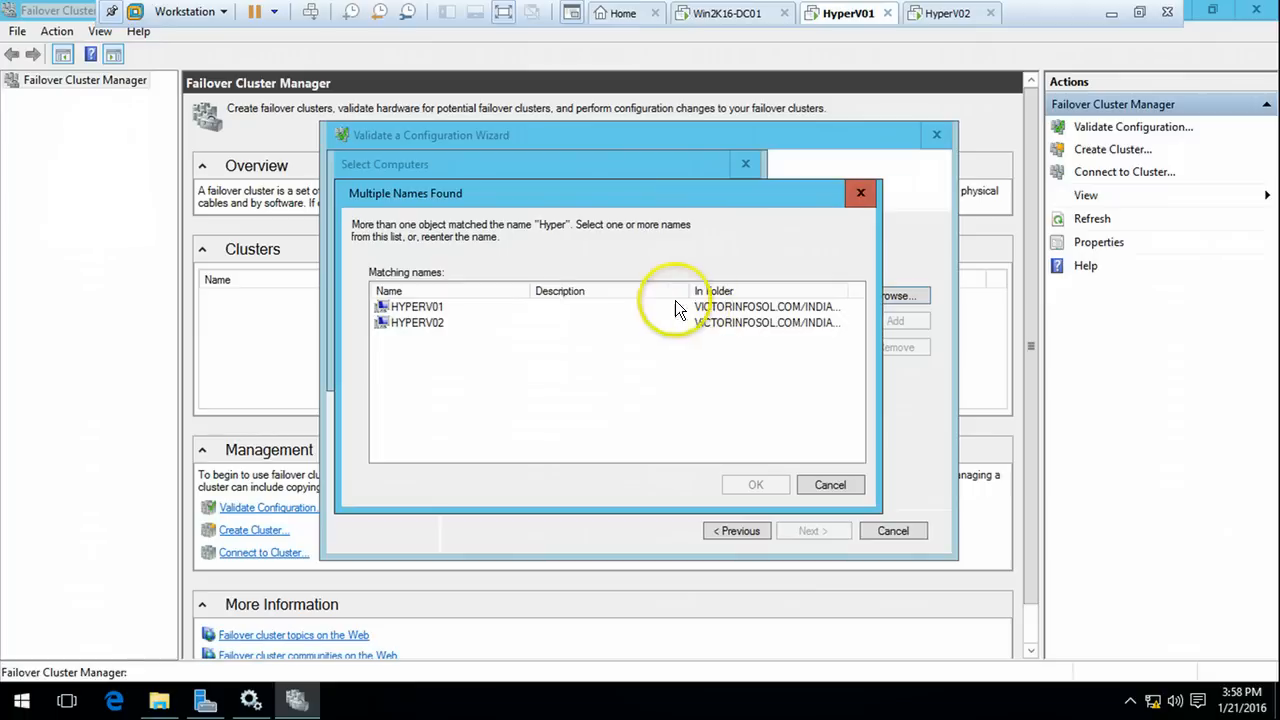
left_click(420, 306)
left_click(420, 322, "shift")
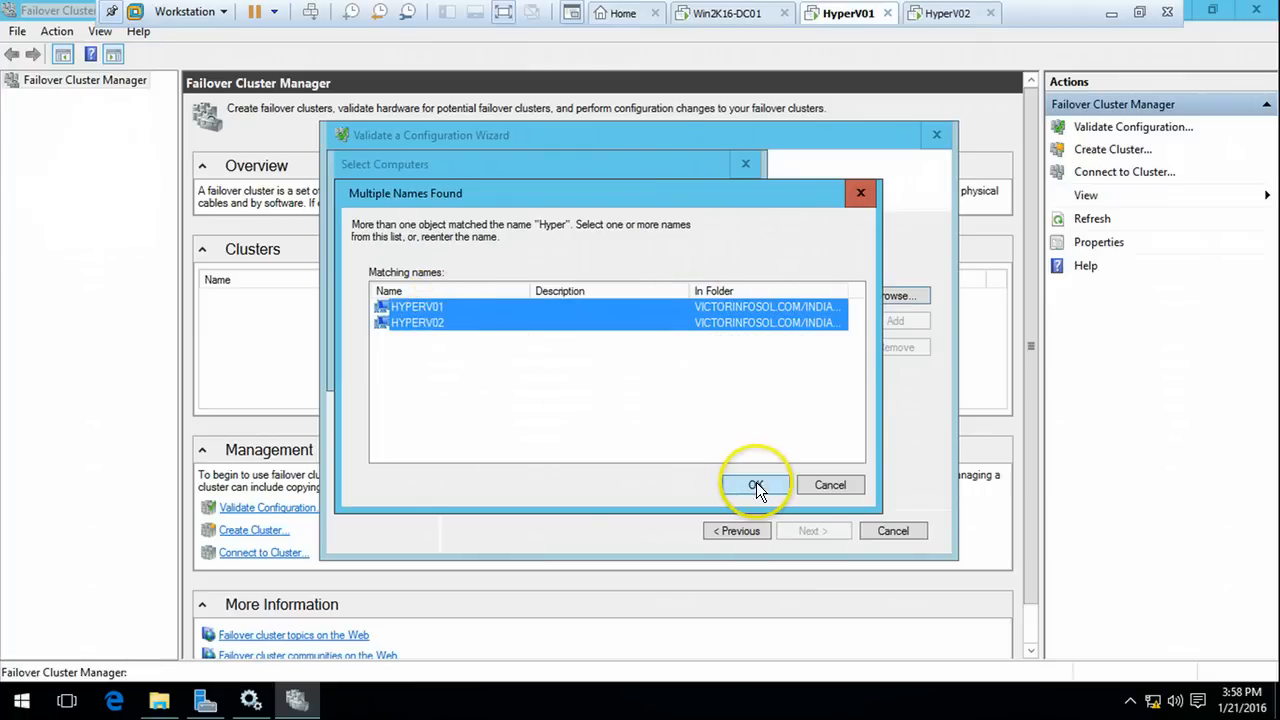
left_click(756, 482)
left_click(641, 364)
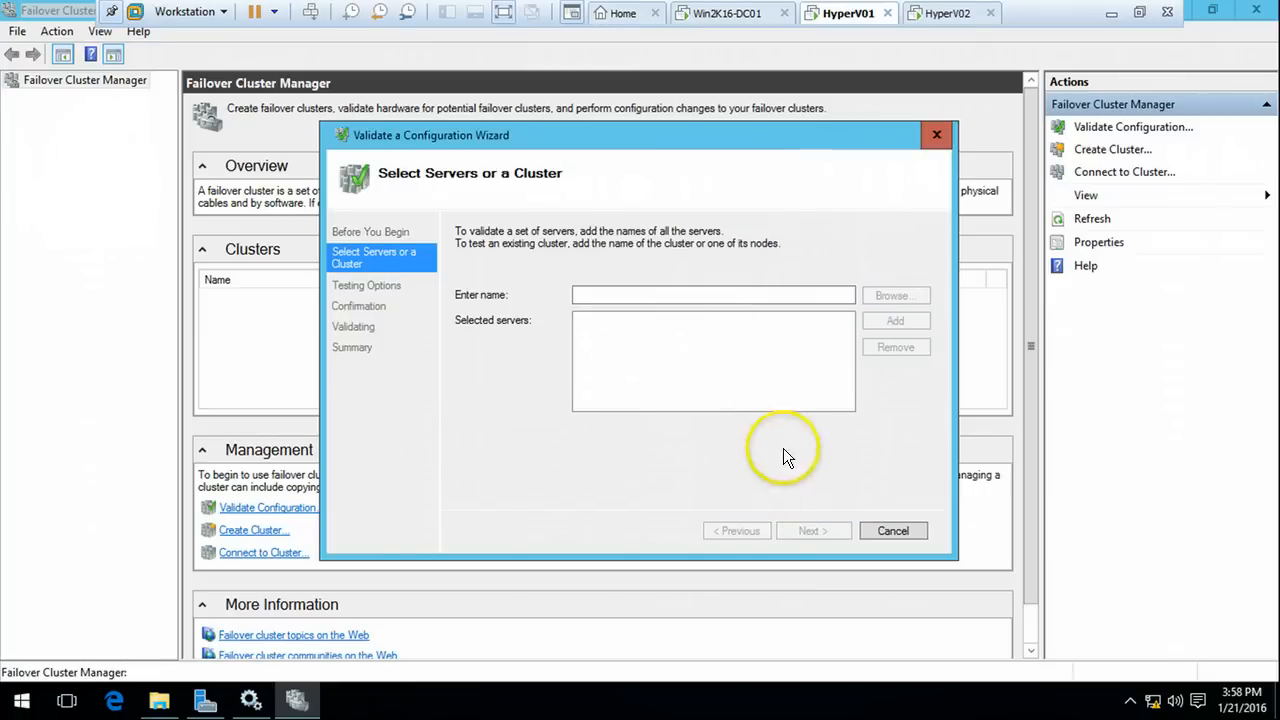
left_click(616, 379)
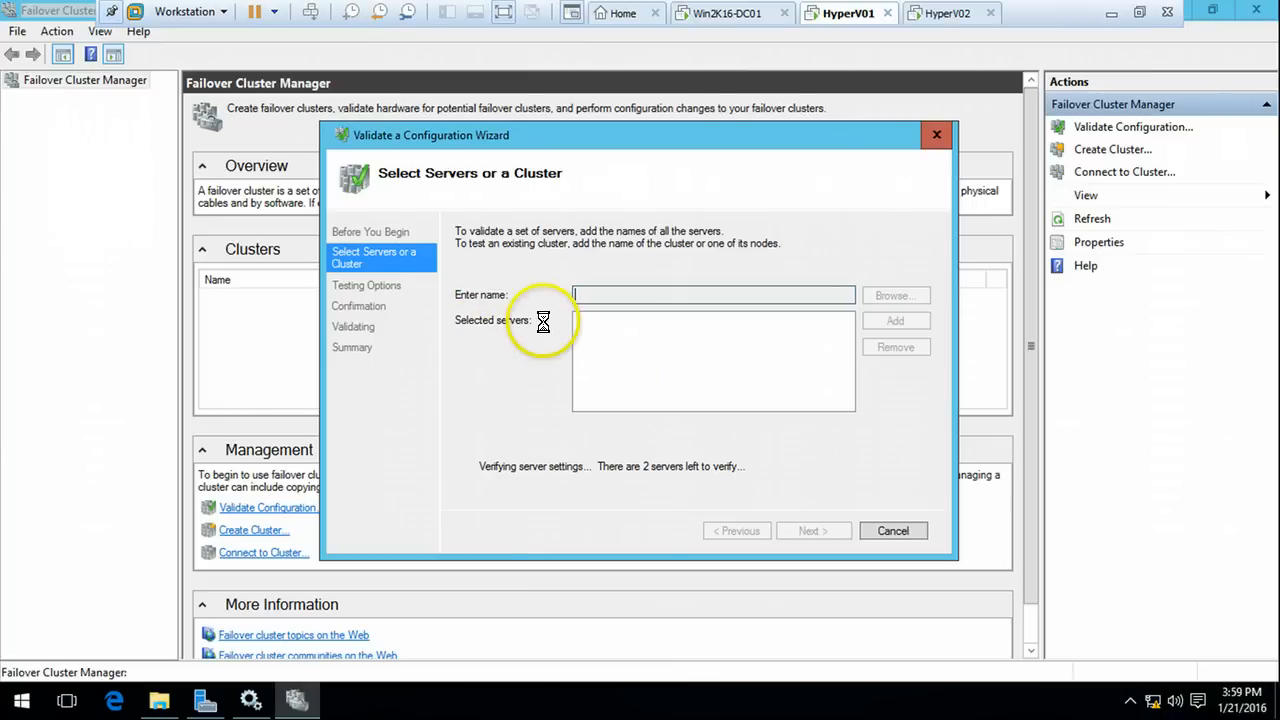
left_click(652, 334)
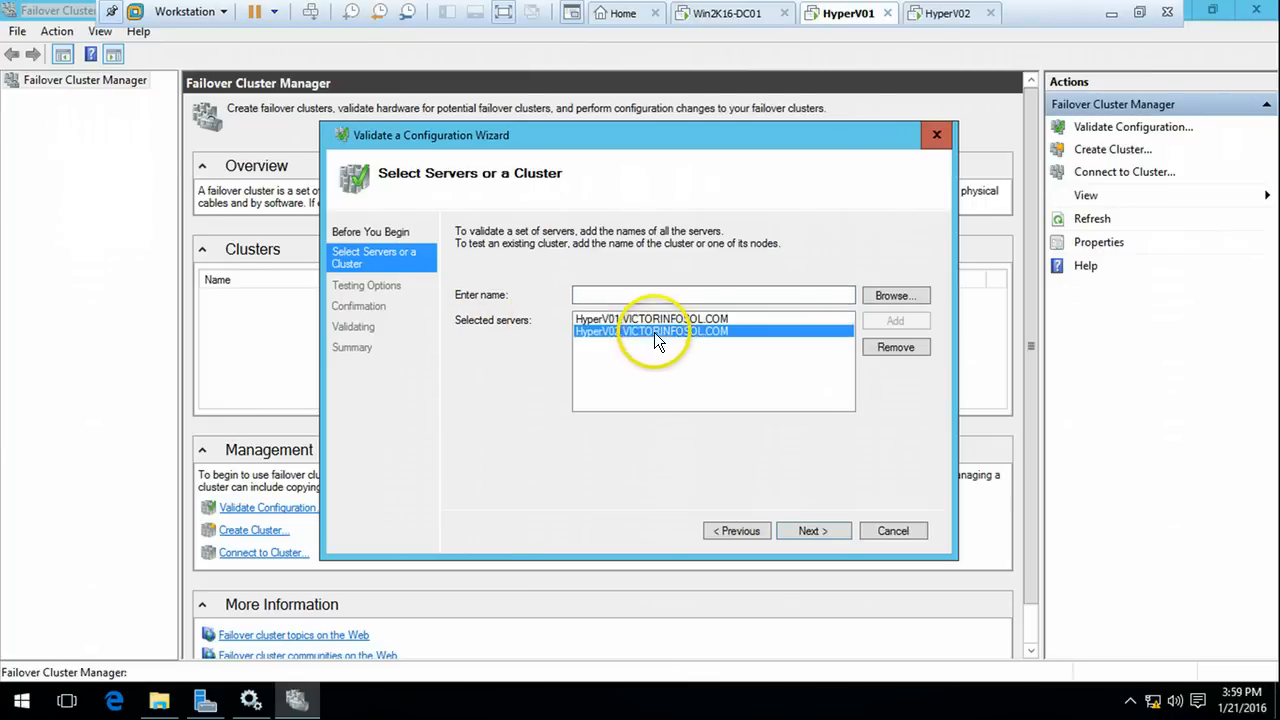
left_click(808, 531)
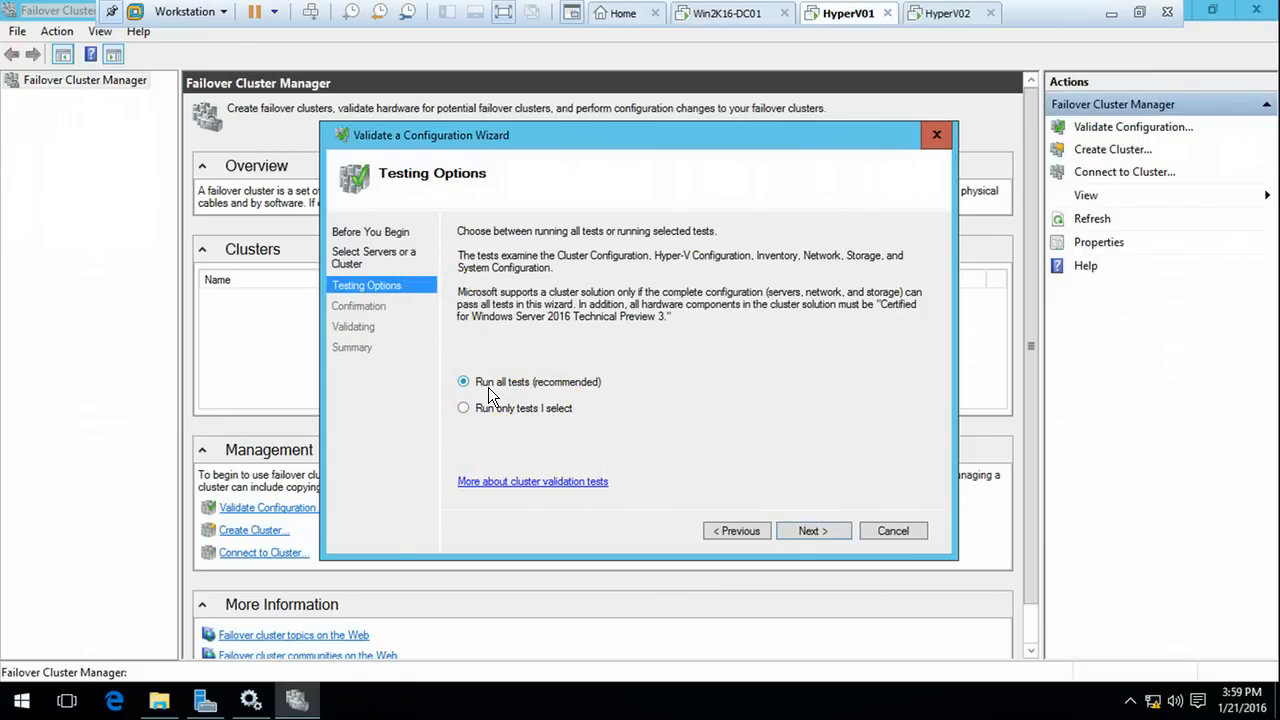
Keep Run all tests (recommended) and start validation from the Confirmation page
left_click(814, 536)
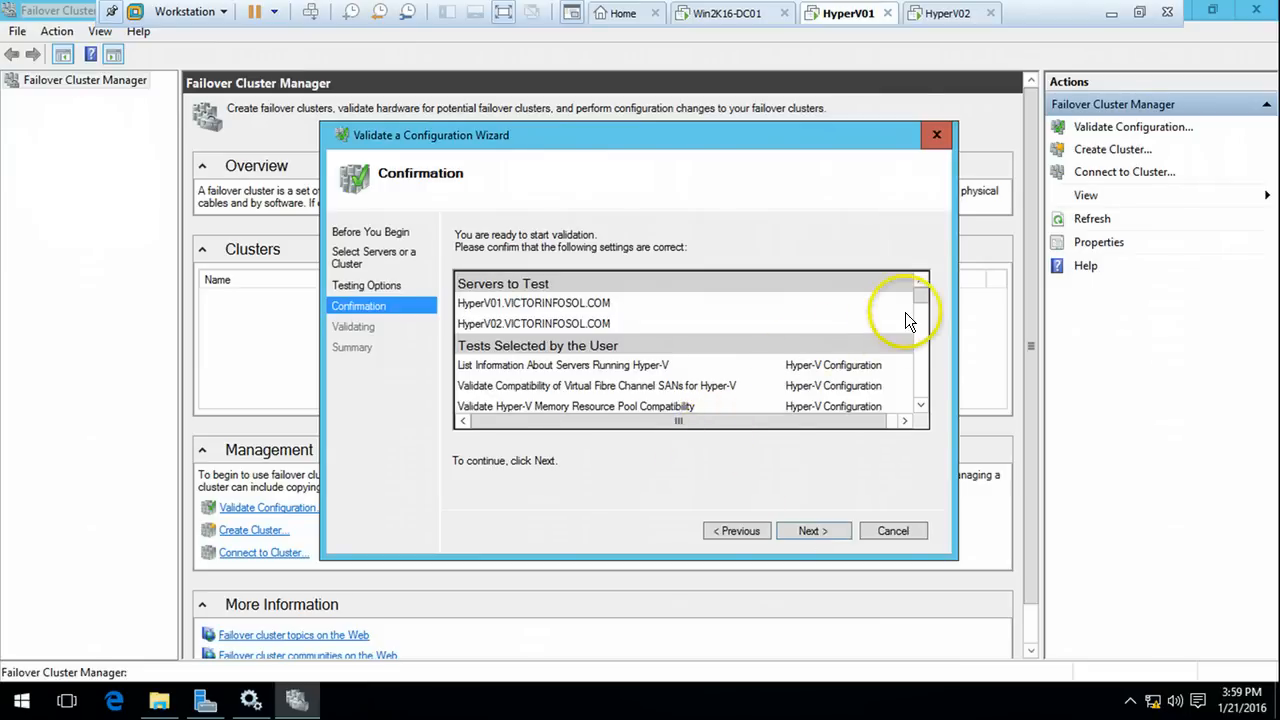
left_click_drag(910, 317, 920, 288)
left_click_drag(922, 372, 908, 412)
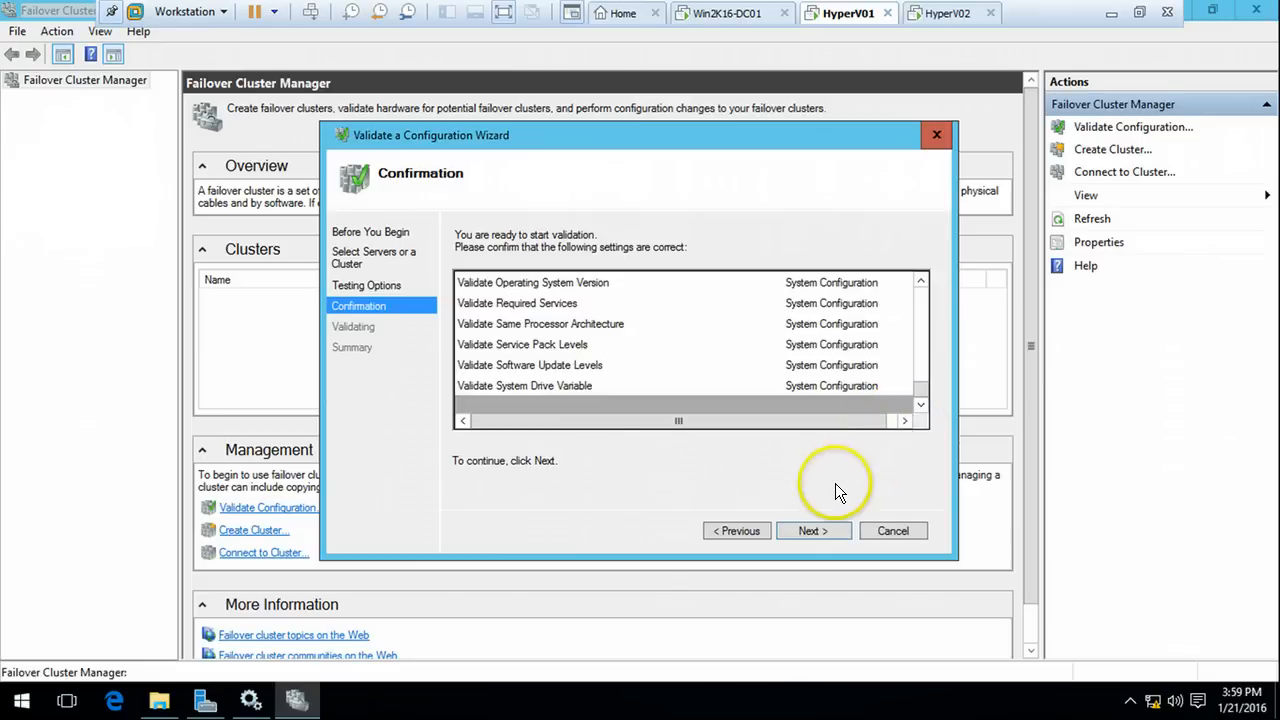
left_click(821, 530)
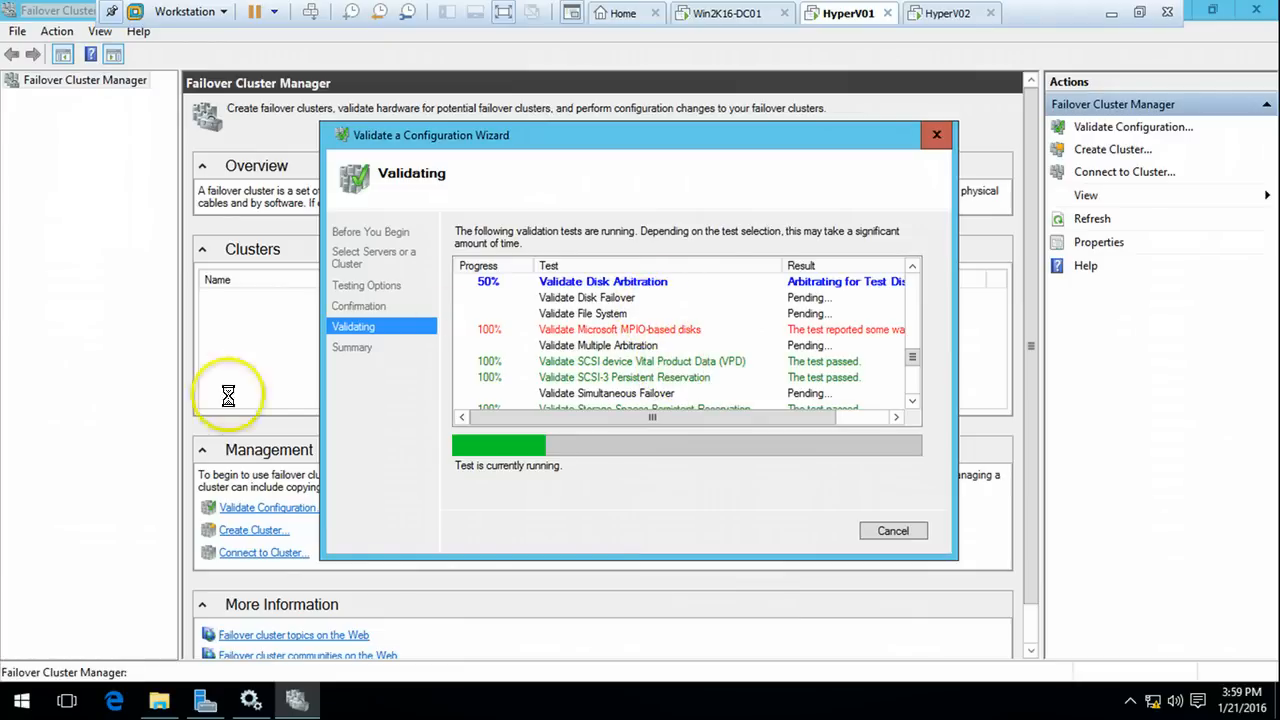
Switch HyperV01 from full screen to windowed view while validation runs to the Summary page
left_click(1110, 13)
mouse_move(491, 700)
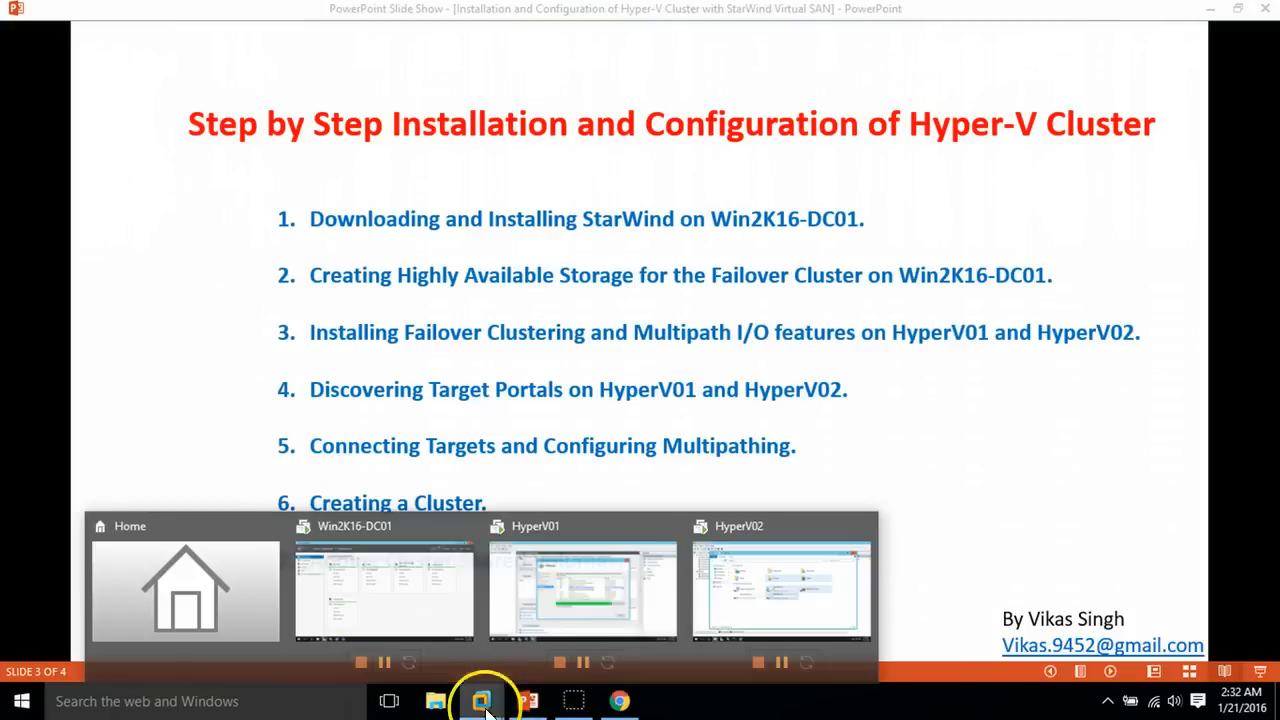
left_click(604, 596)
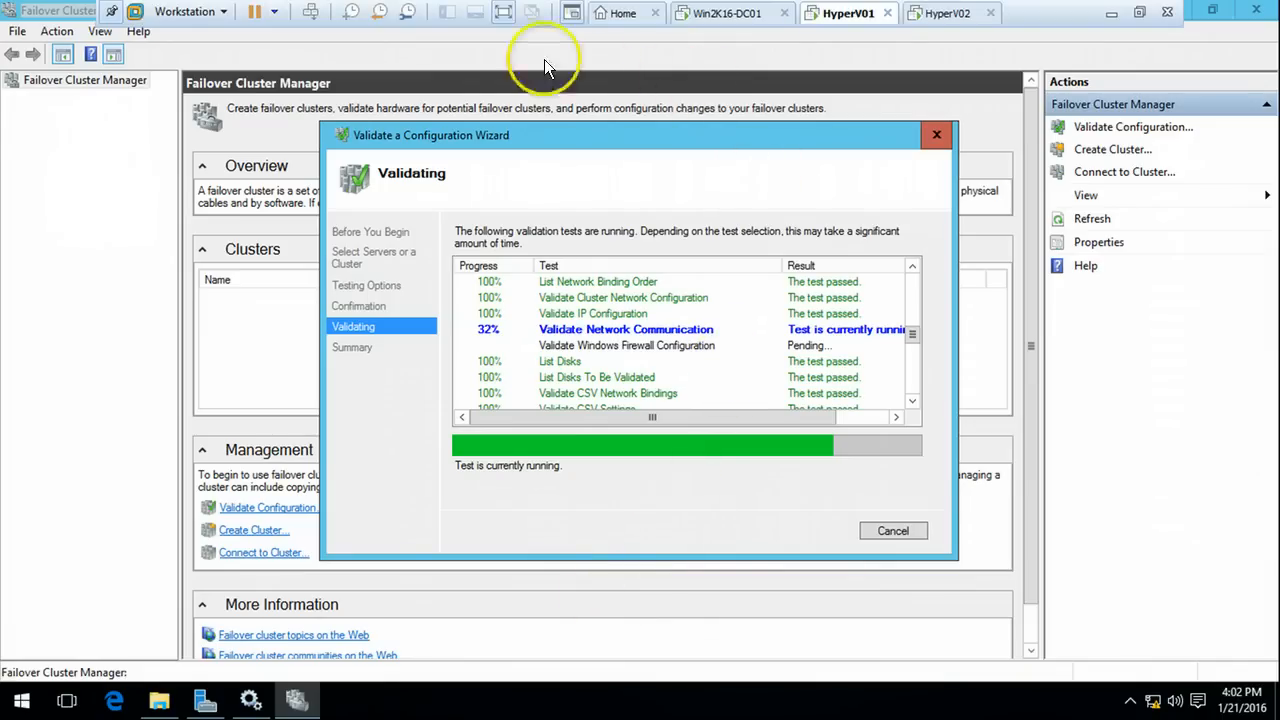
left_click(504, 14)
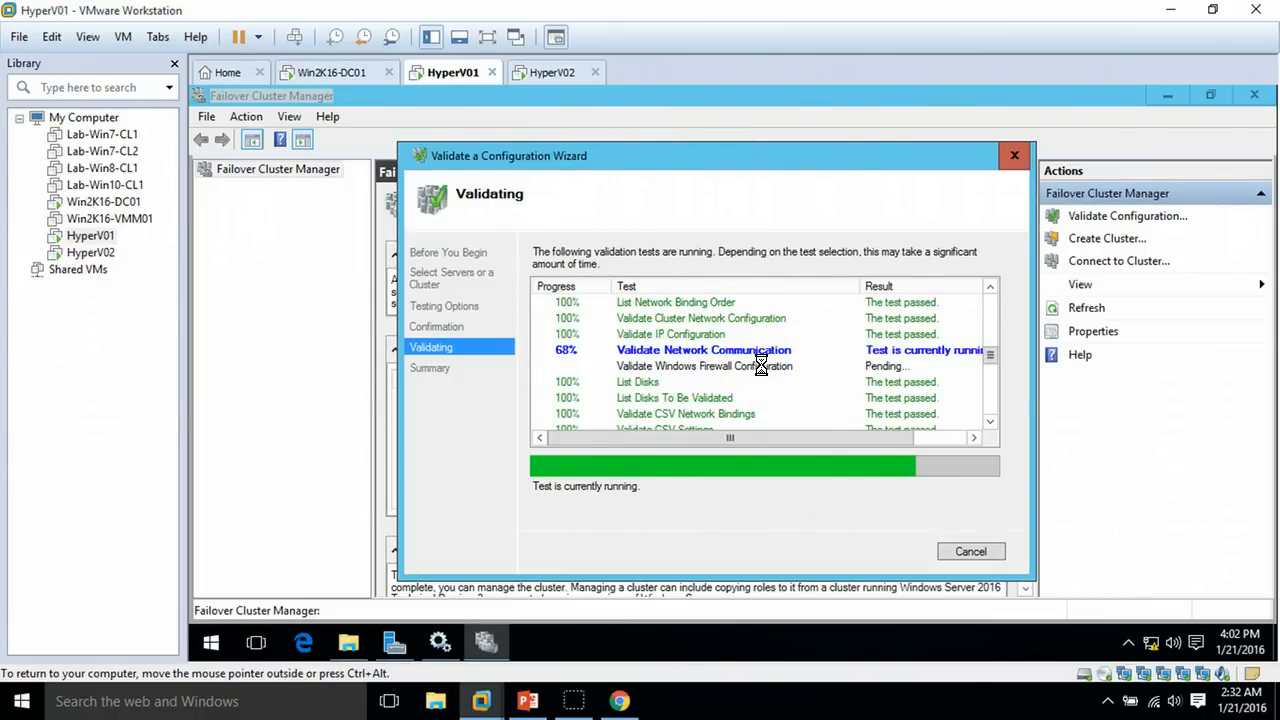
left_click(757, 383)
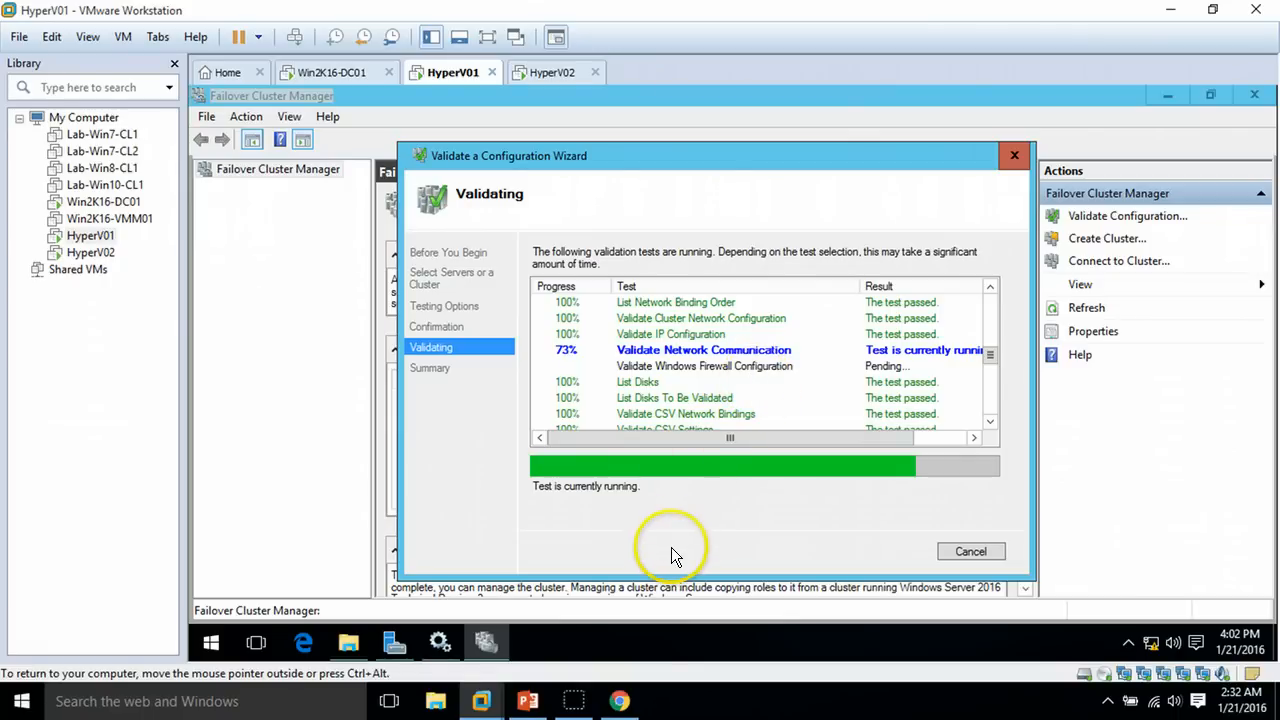
mouse_move(565, 697)
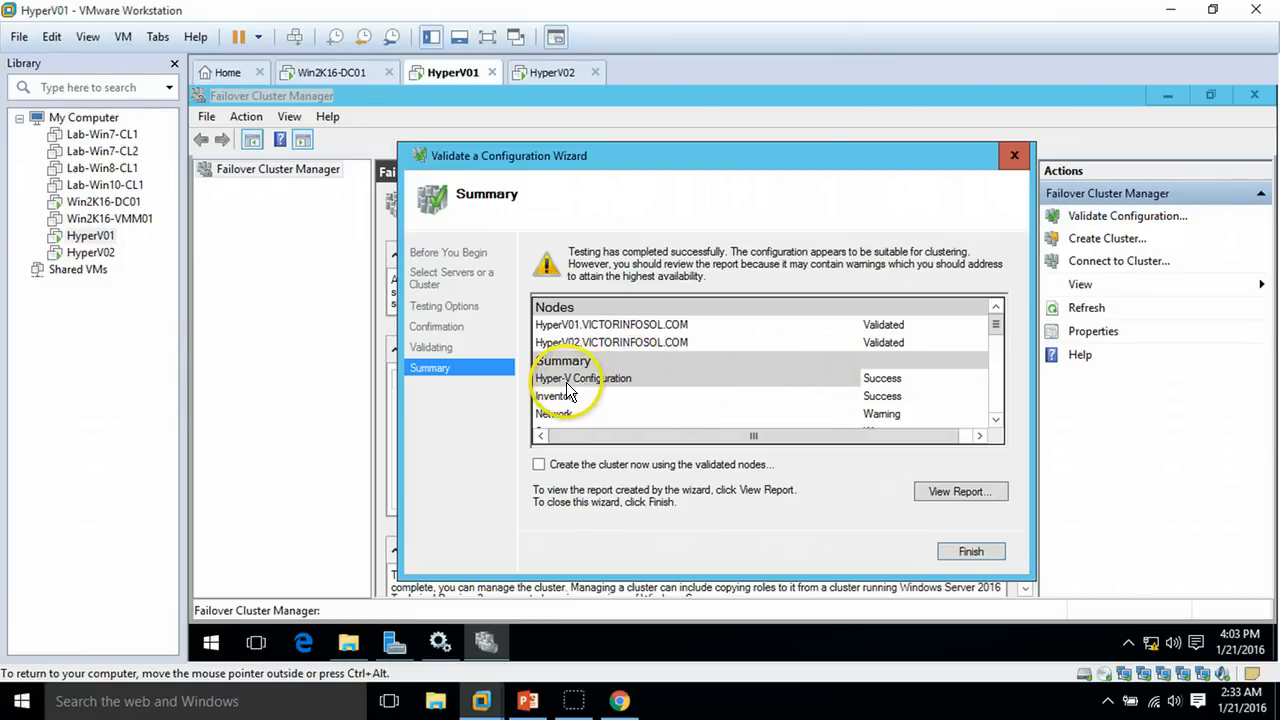
Tick 'Create the cluster now using the validated nodes' and finish the validation wizard
left_click(997, 419)
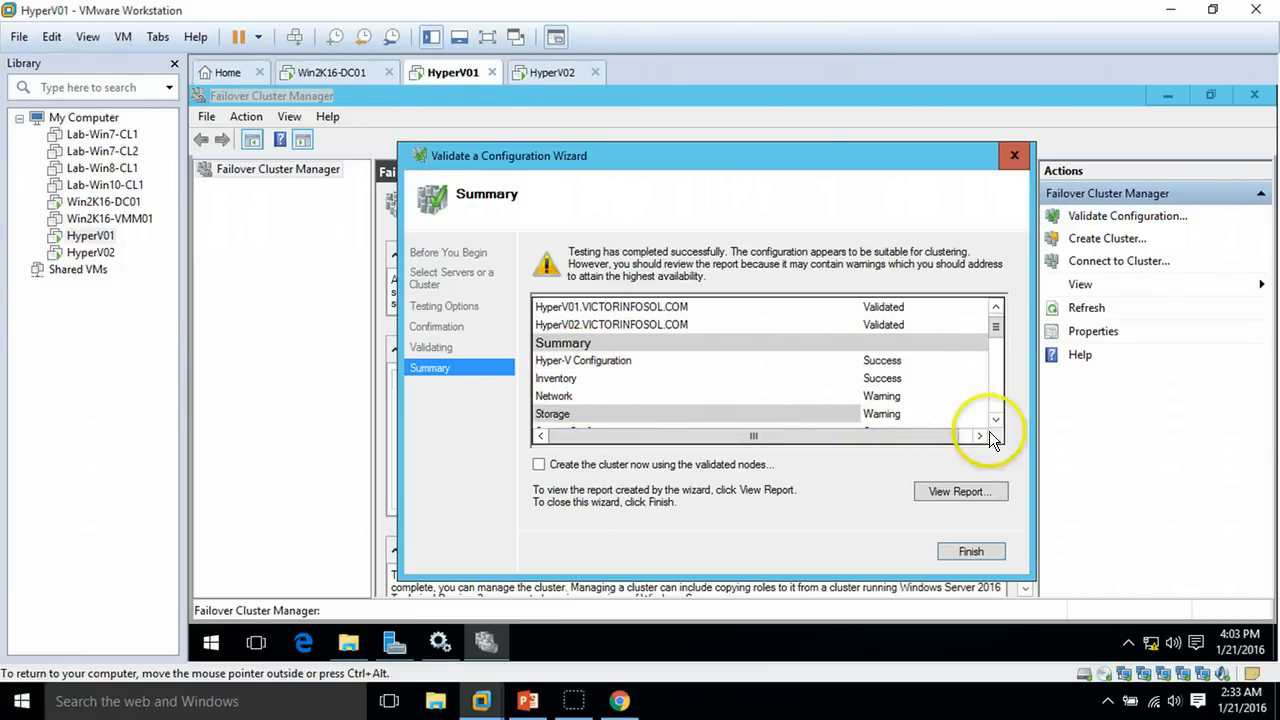
left_click_drag(1002, 419, 974, 426)
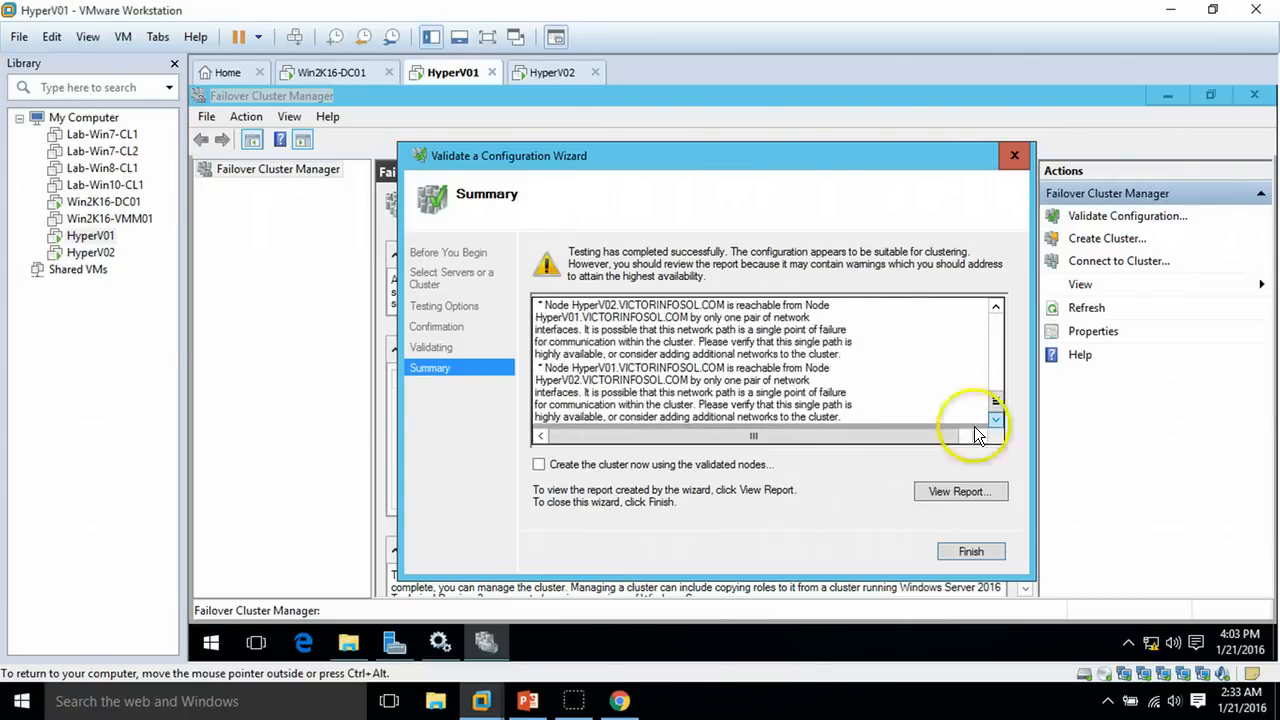
left_click(538, 466)
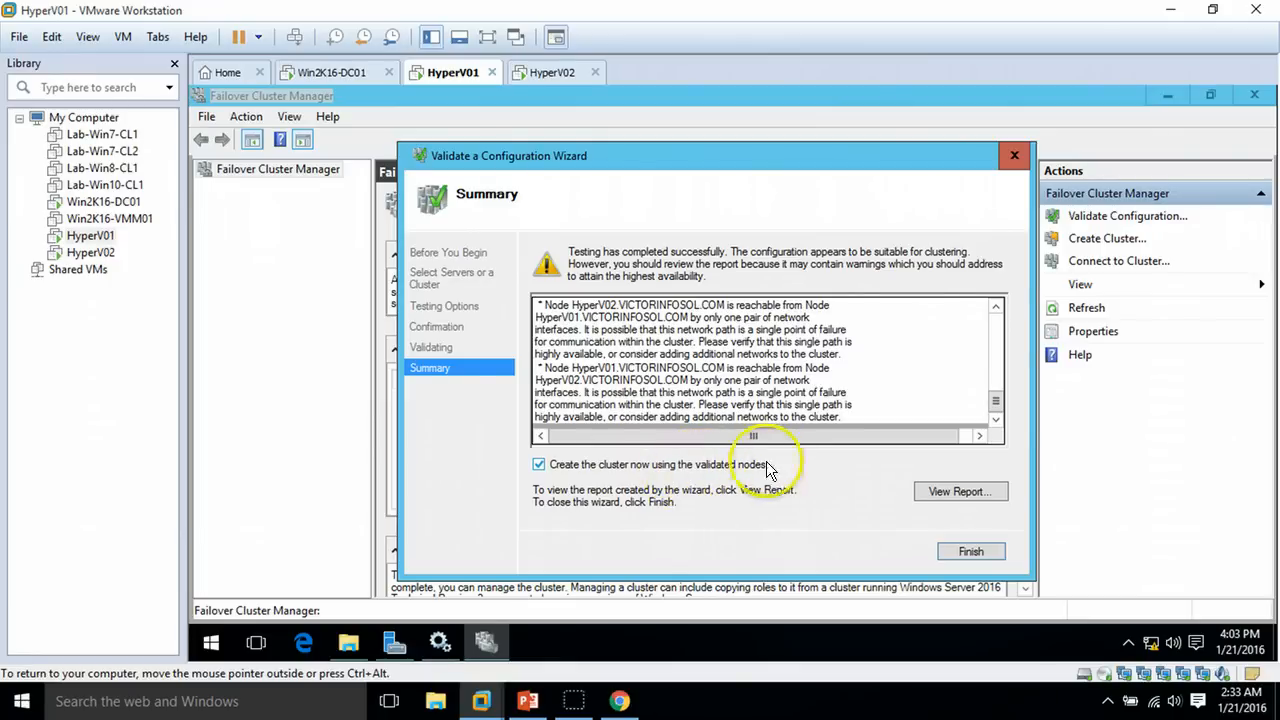
left_click(971, 552)
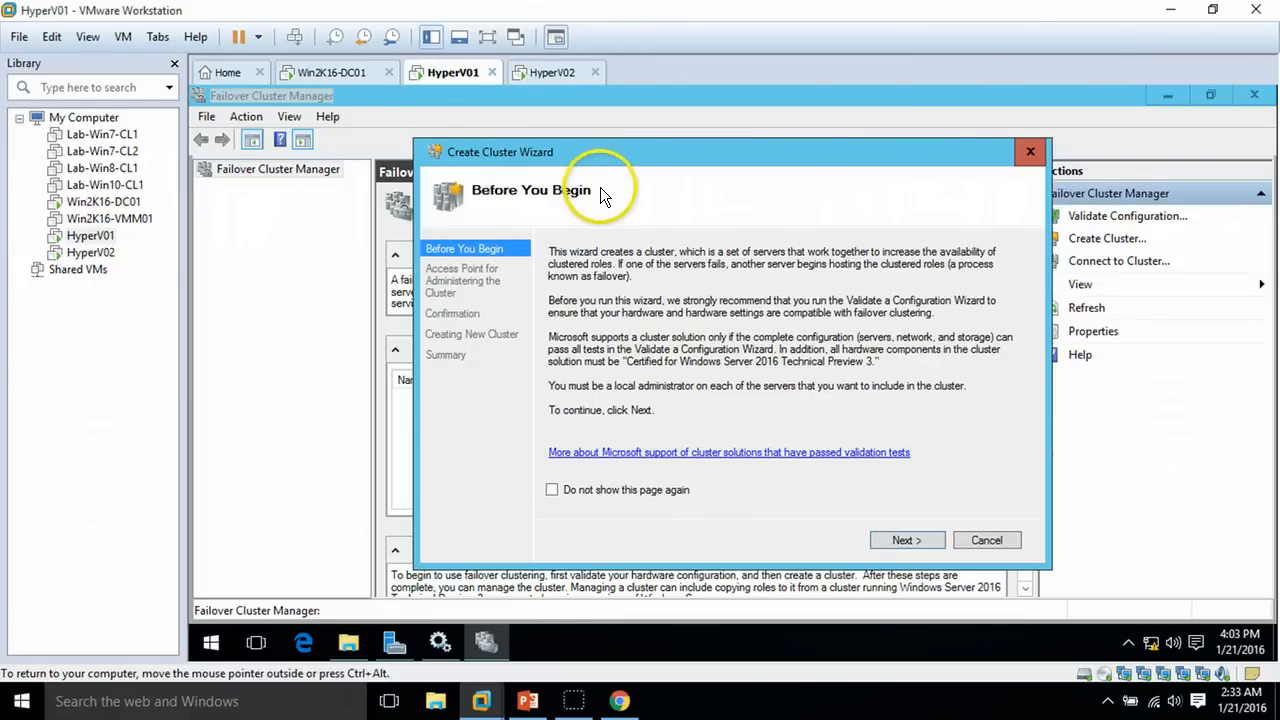
Name the cluster Prod-HyperV with address 192.168.1.230 and submit it
left_click(908, 540)
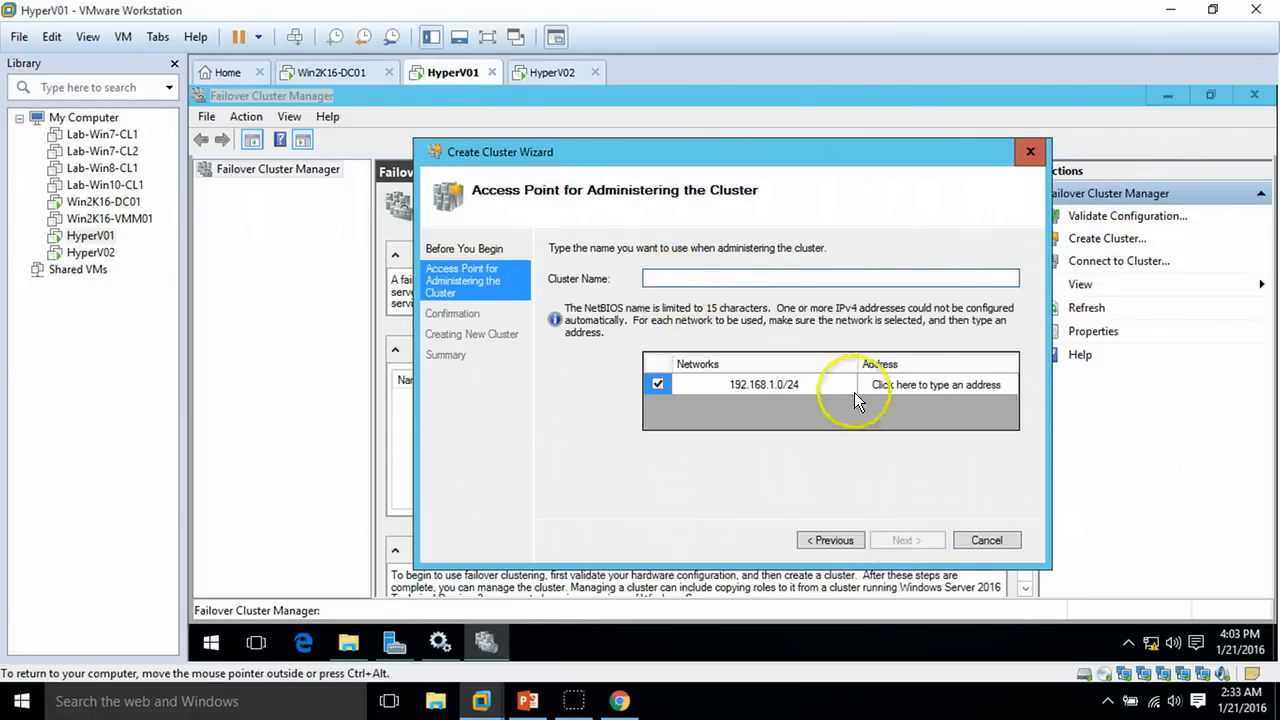
left_click(921, 390)
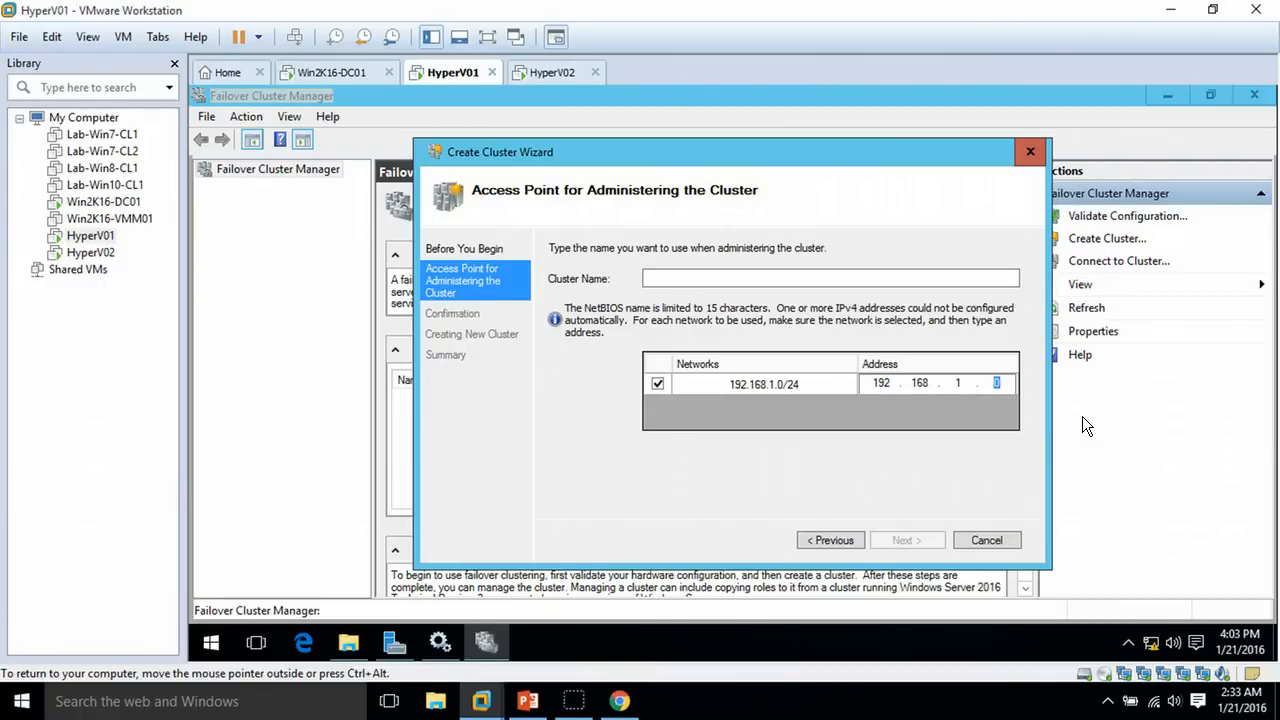
type("230")
left_click(788, 278)
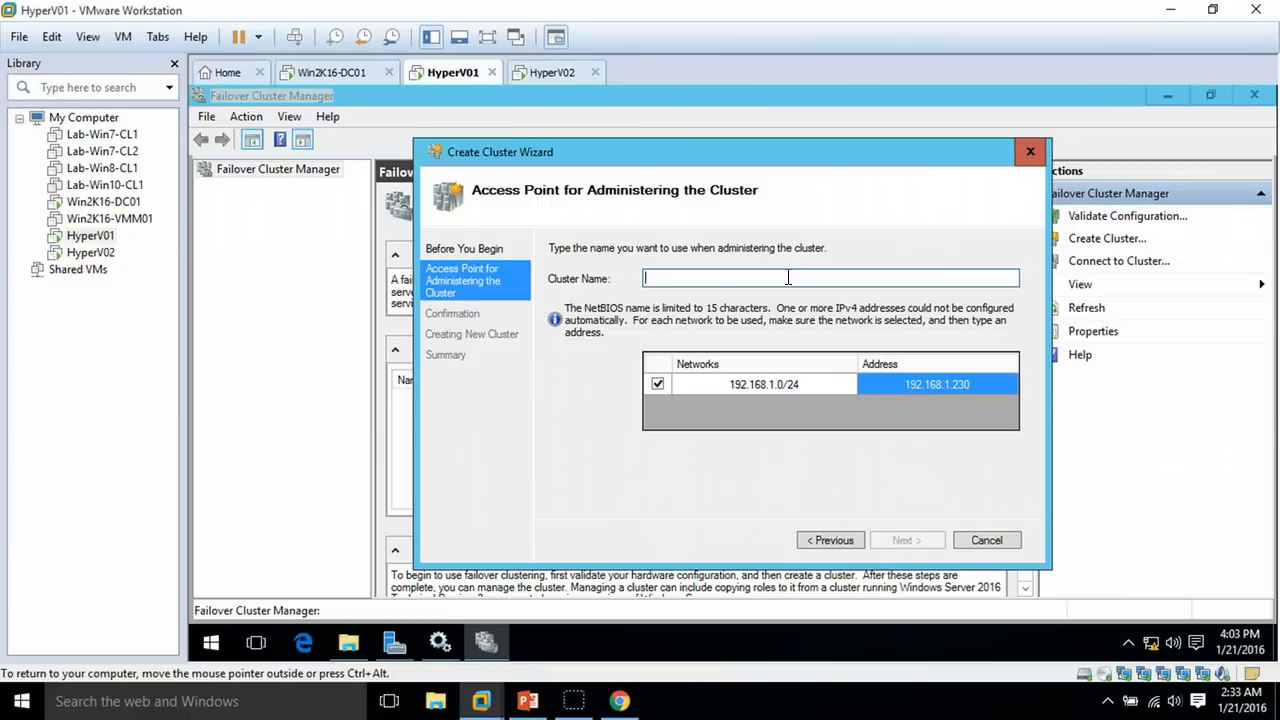
type("Pro")
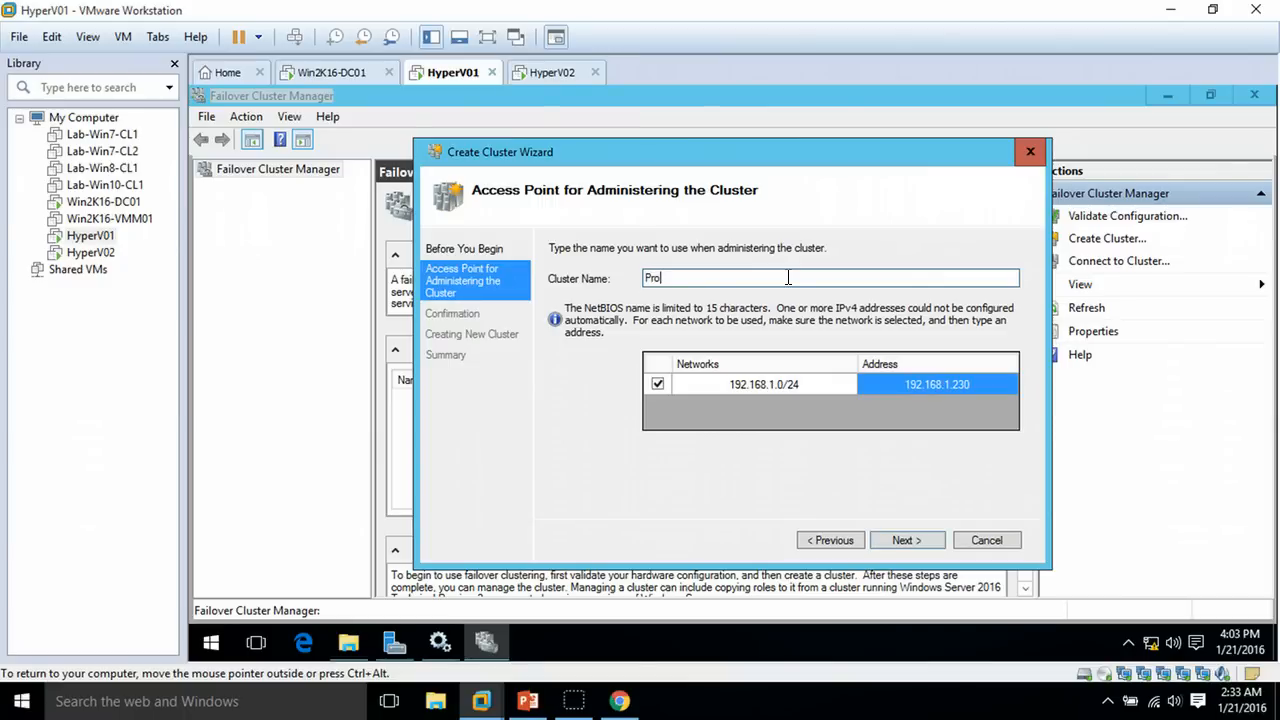
type("d-HyperV")
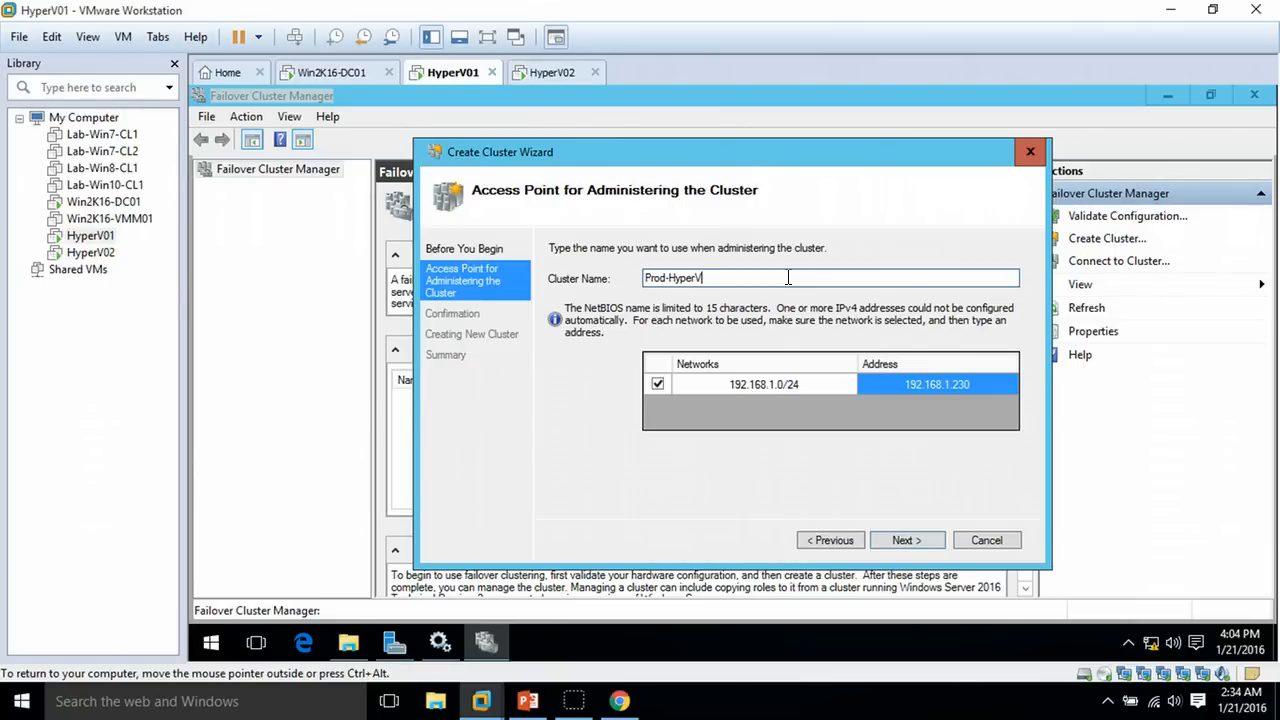
left_click(914, 535)
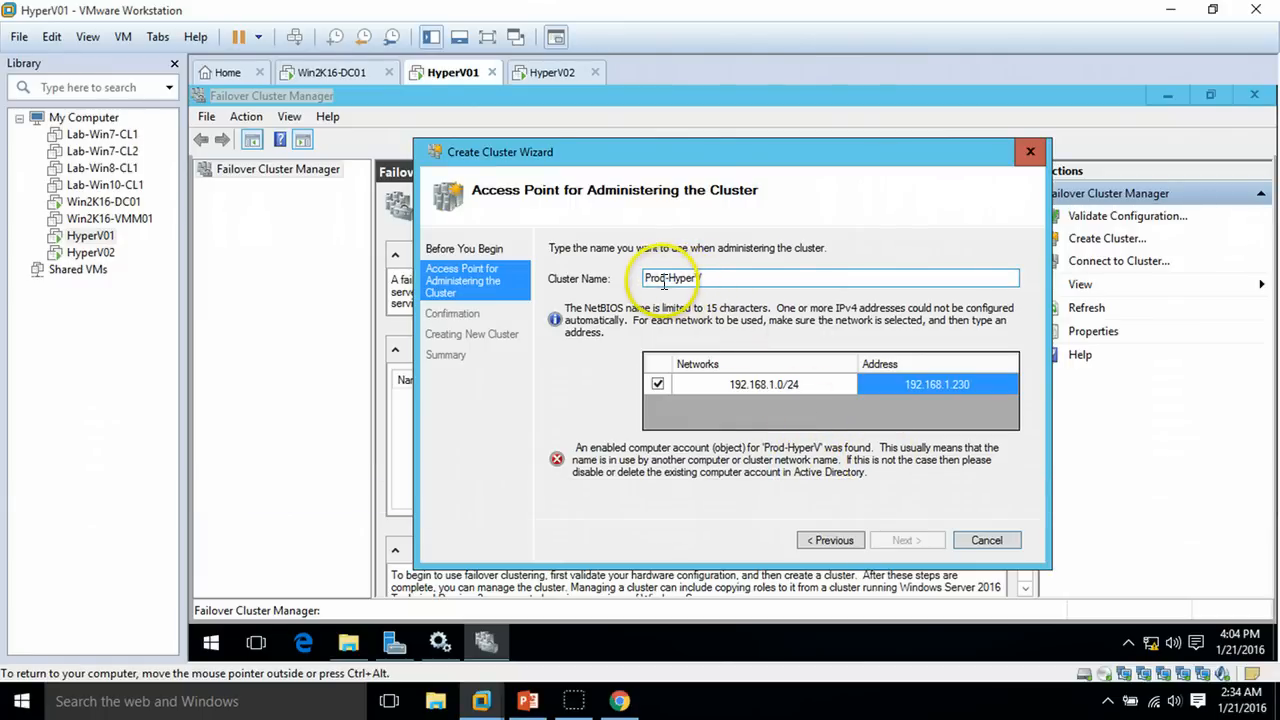
Rename the cluster Prod-HyperVCluster, change its address to 192.168.1.220, and continue
left_click(729, 278)
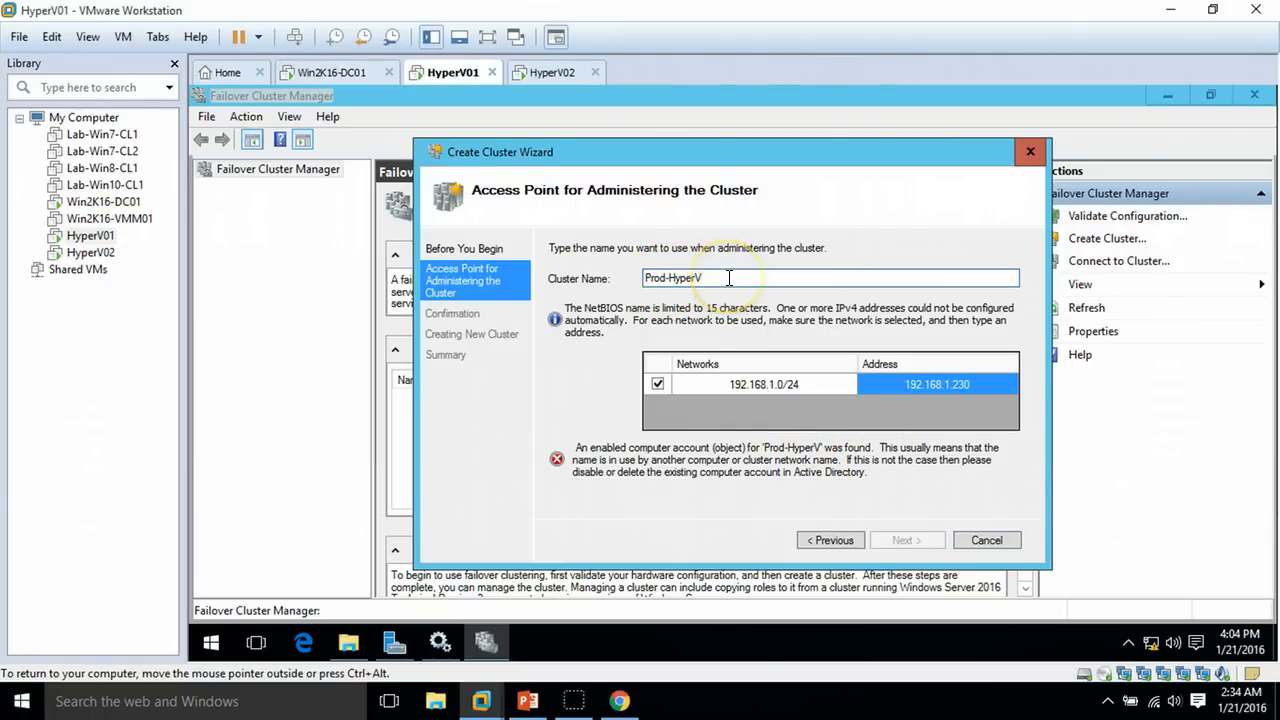
type("Clu")
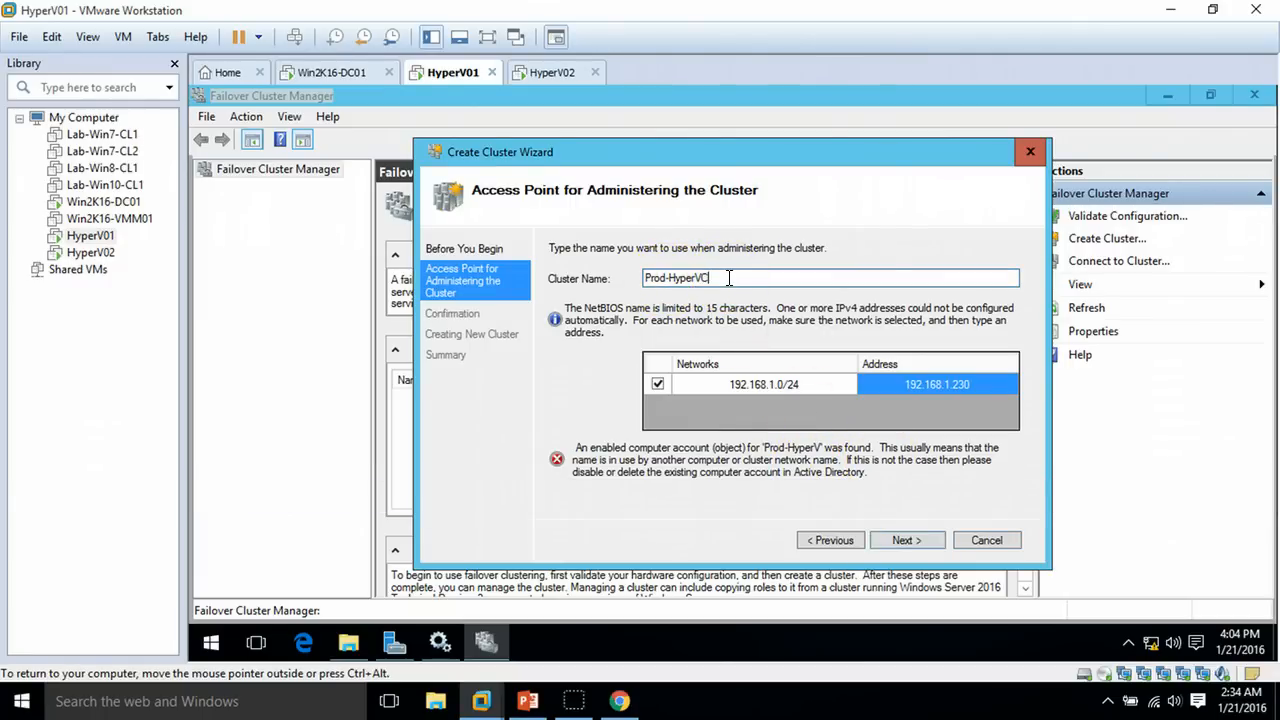
type("r")
mouse_move(735, 279)
left_mouse_down()
mouse_move(640, 279)
mouse_move(732, 281)
left_mouse_up()
left_click(663, 279)
left_click(985, 387)
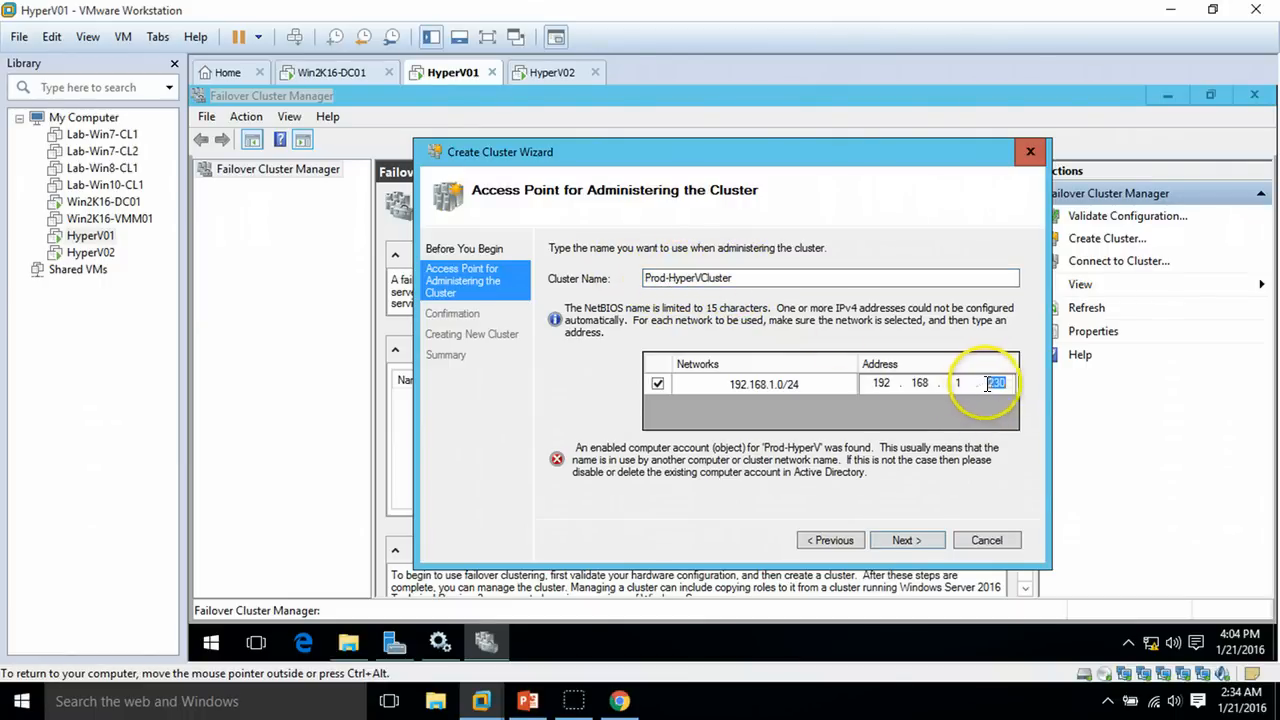
type("220")
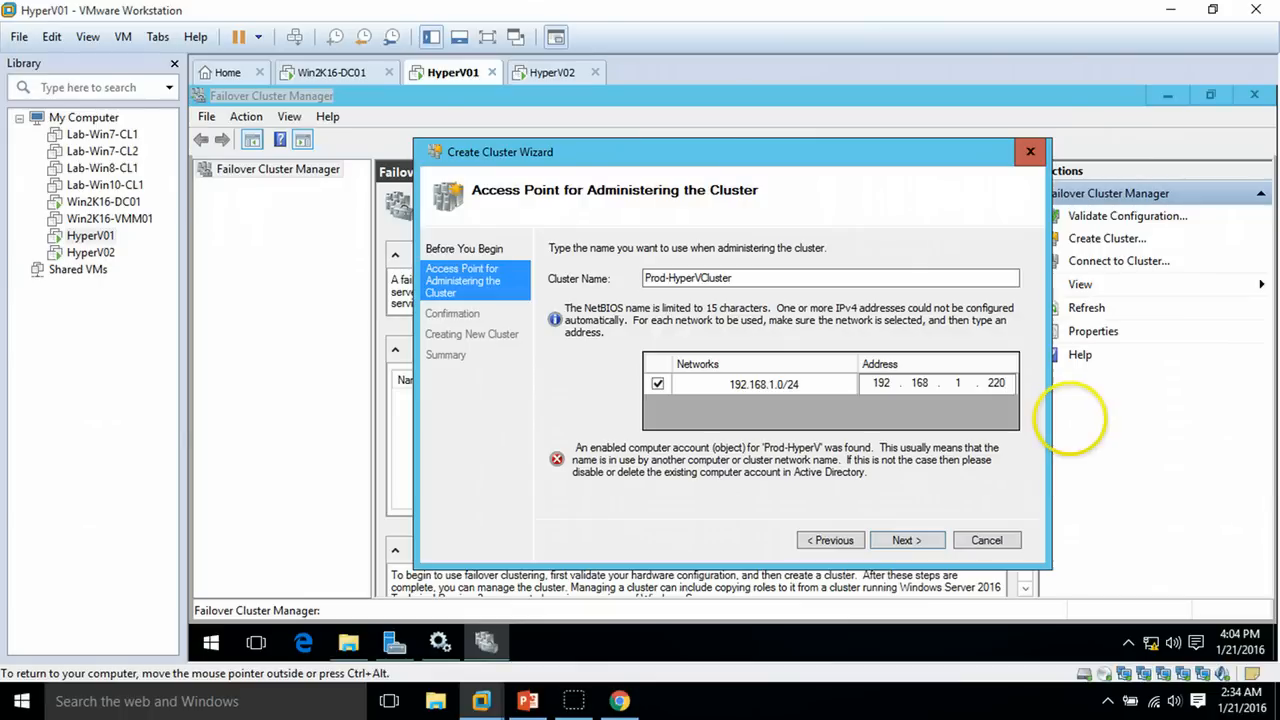
left_click(924, 540)
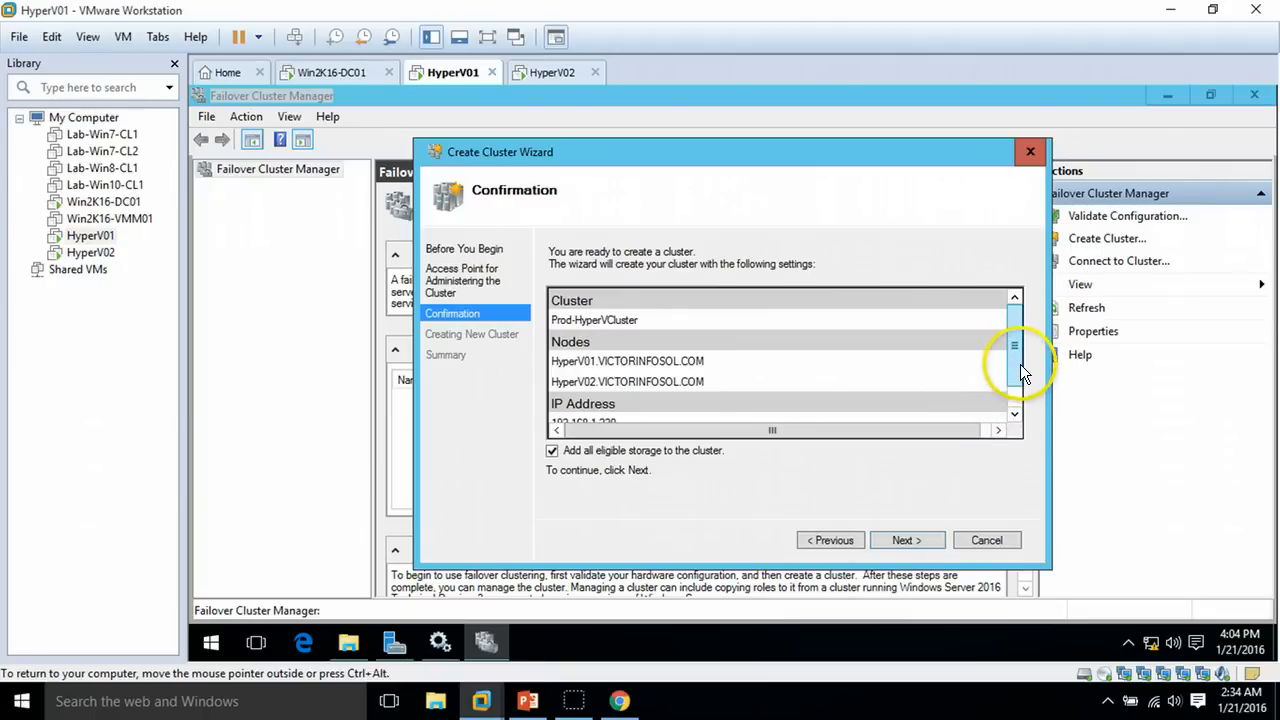
Review the confirmation list with 'Add all eligible storage' checked and begin cluster creation
left_click_drag(1020, 364, 1016, 404)
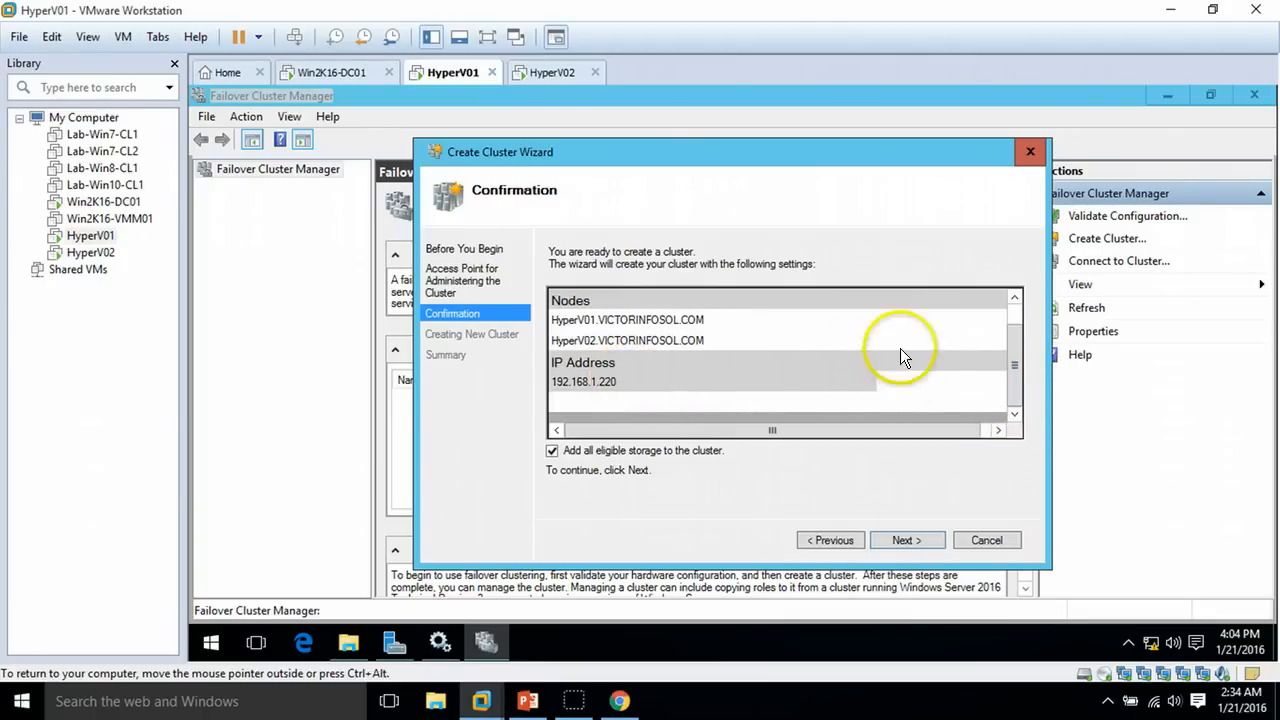
left_click(1015, 333)
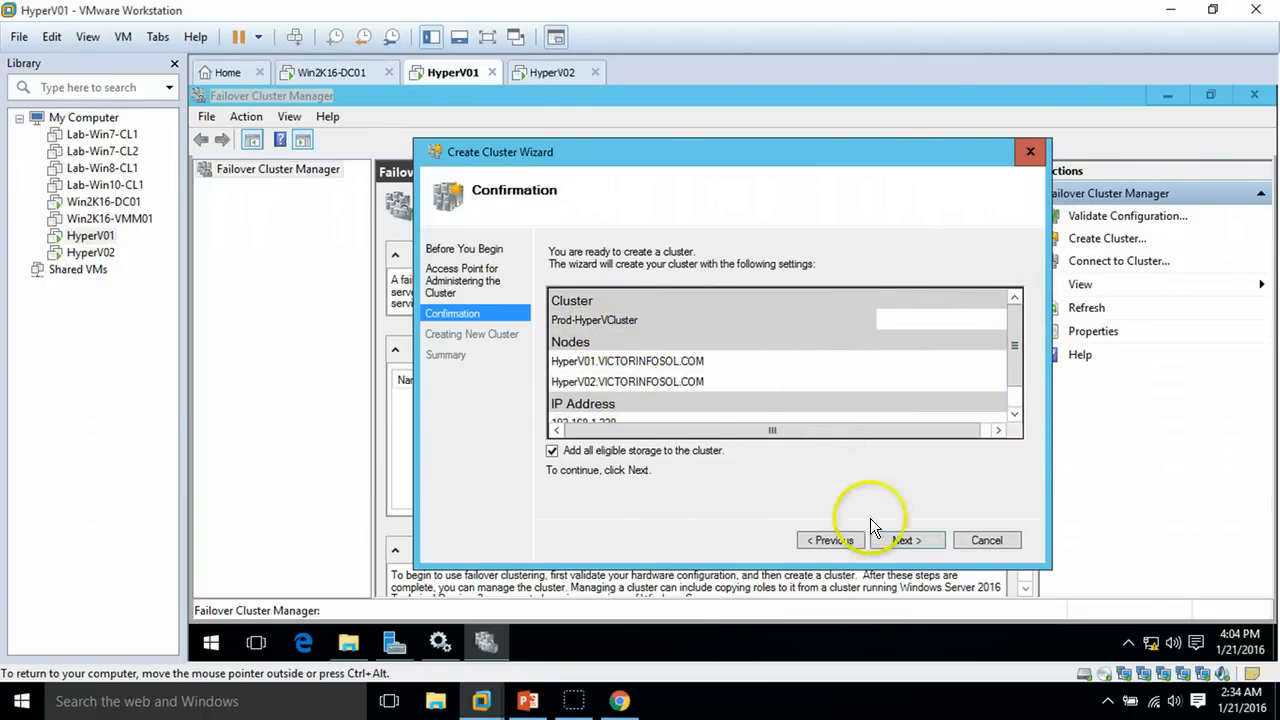
left_click(910, 540)
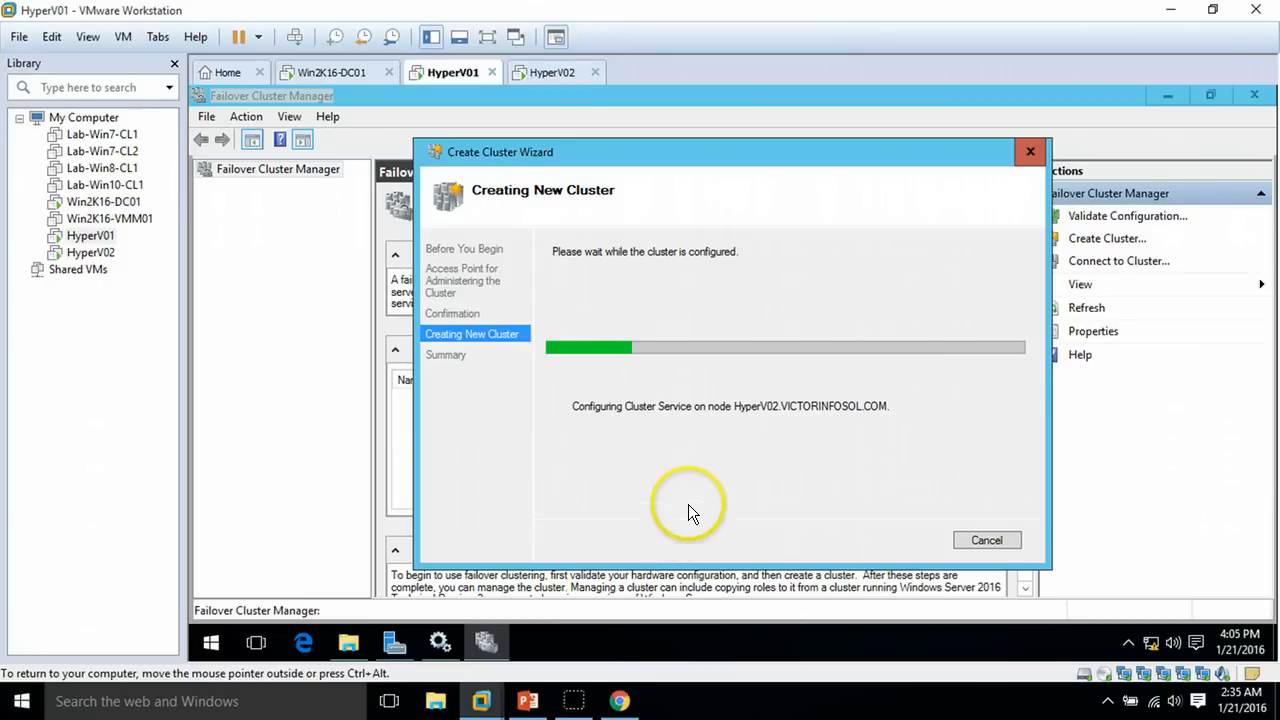
Wait for Prod-HyperVCluster creation to complete, then close the wizard from its Summary
left_click_drag(686, 161, 695, 206)
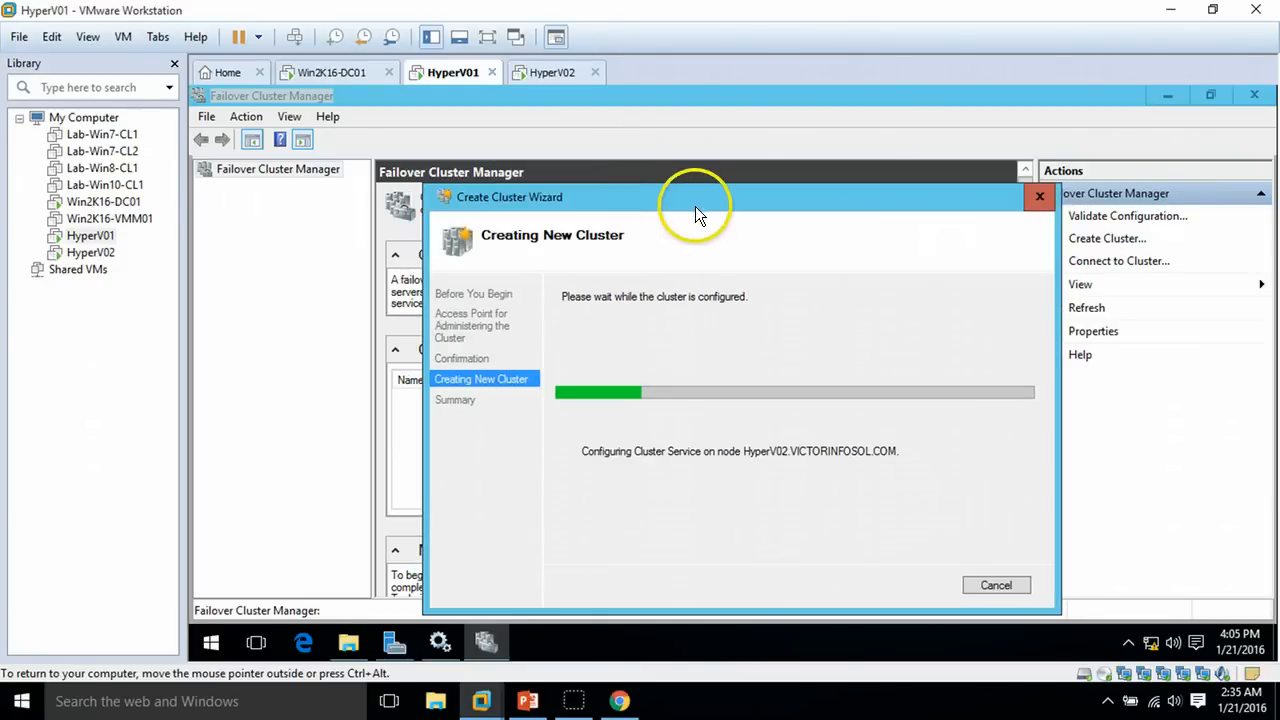
left_click(699, 140)
left_click_drag(593, 202, 578, 132)
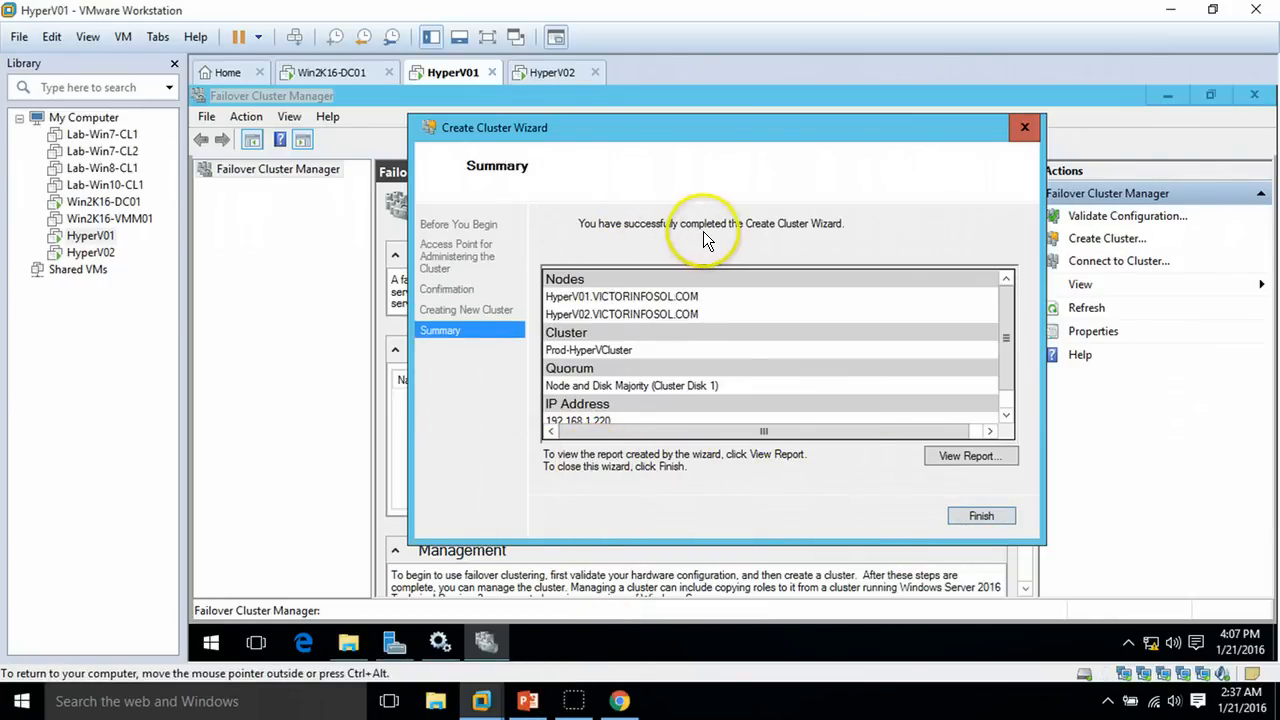
left_click(979, 517)
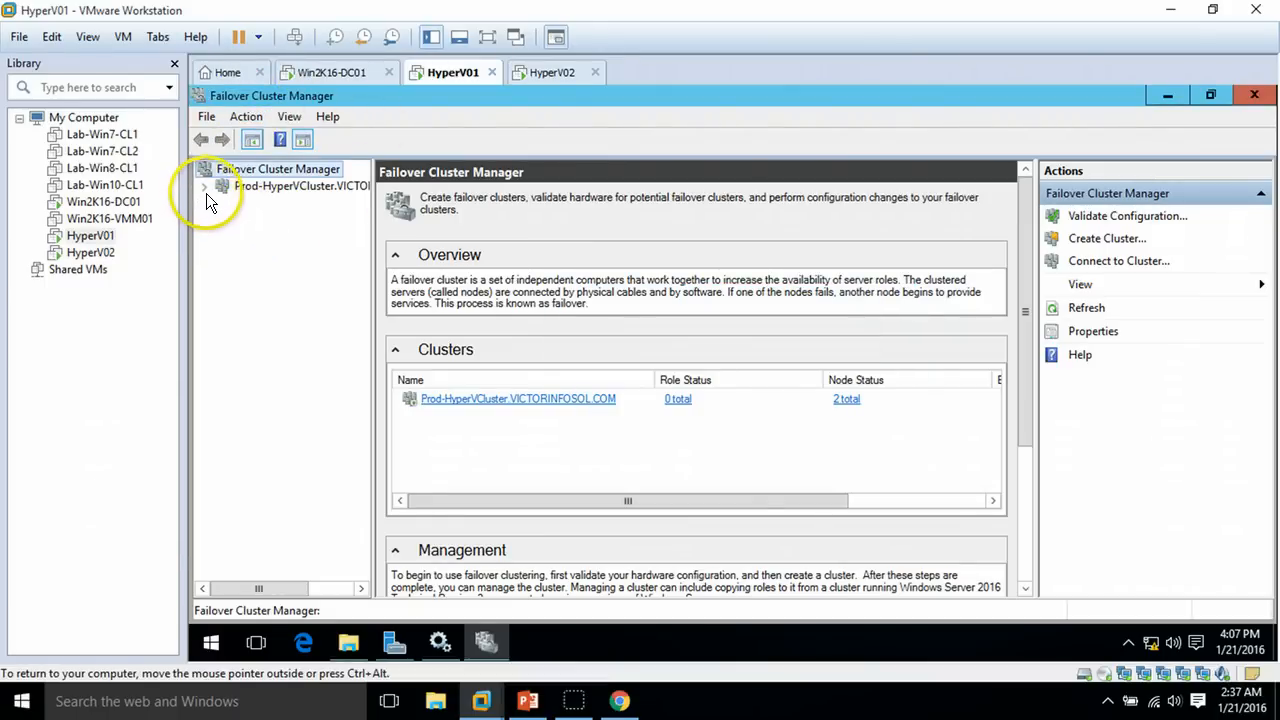
Expand Prod-HyperVCluster and verify both nodes, including HyperV02, are Up
left_click(210, 188)
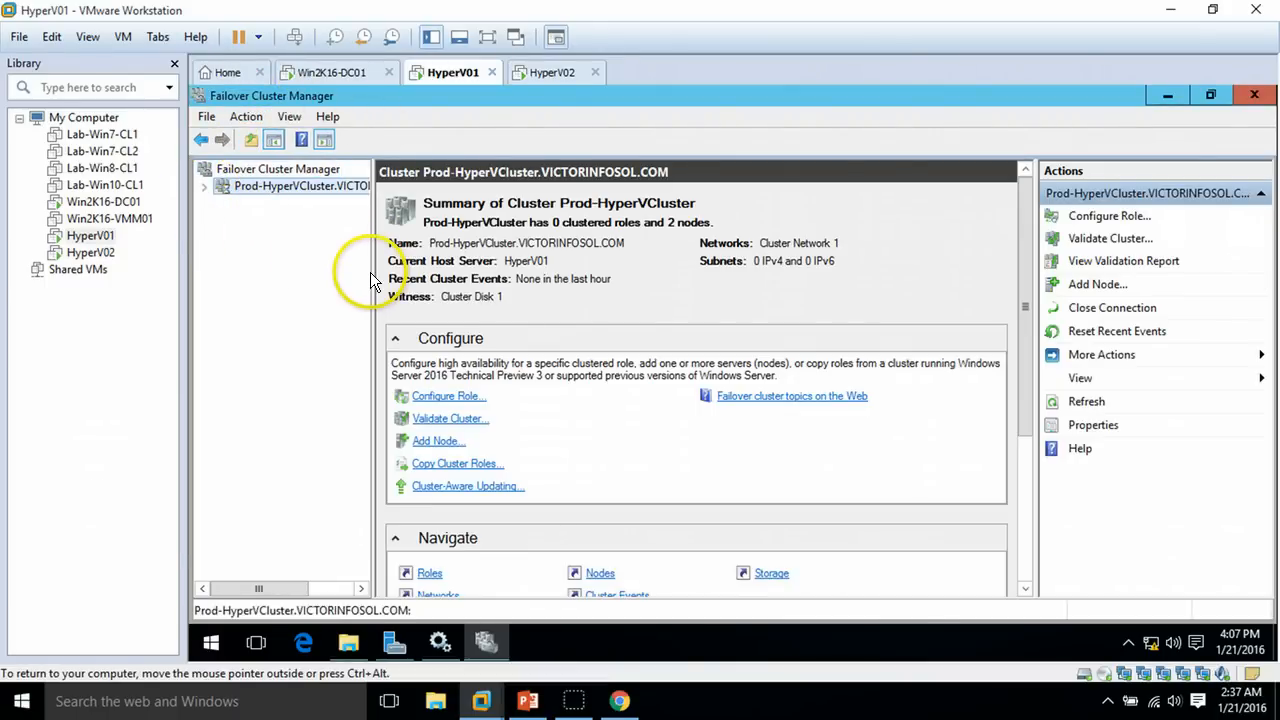
left_click_drag(380, 272, 421, 272)
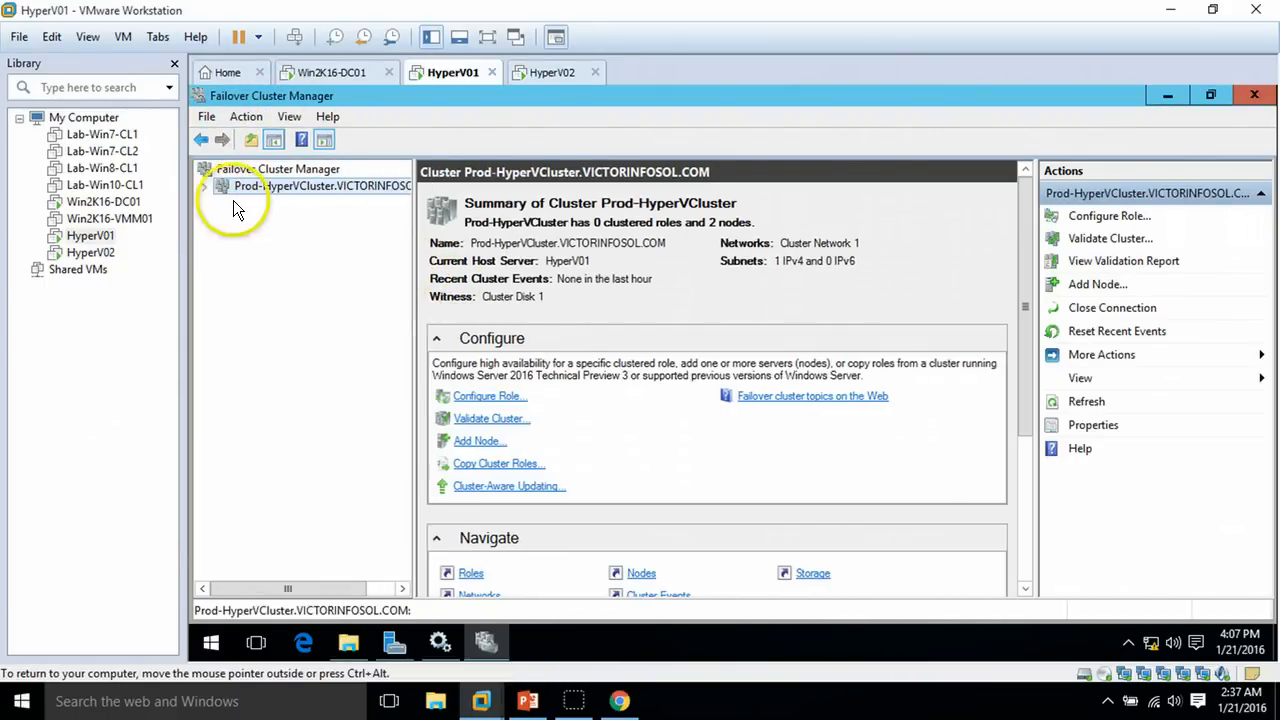
left_click(206, 188)
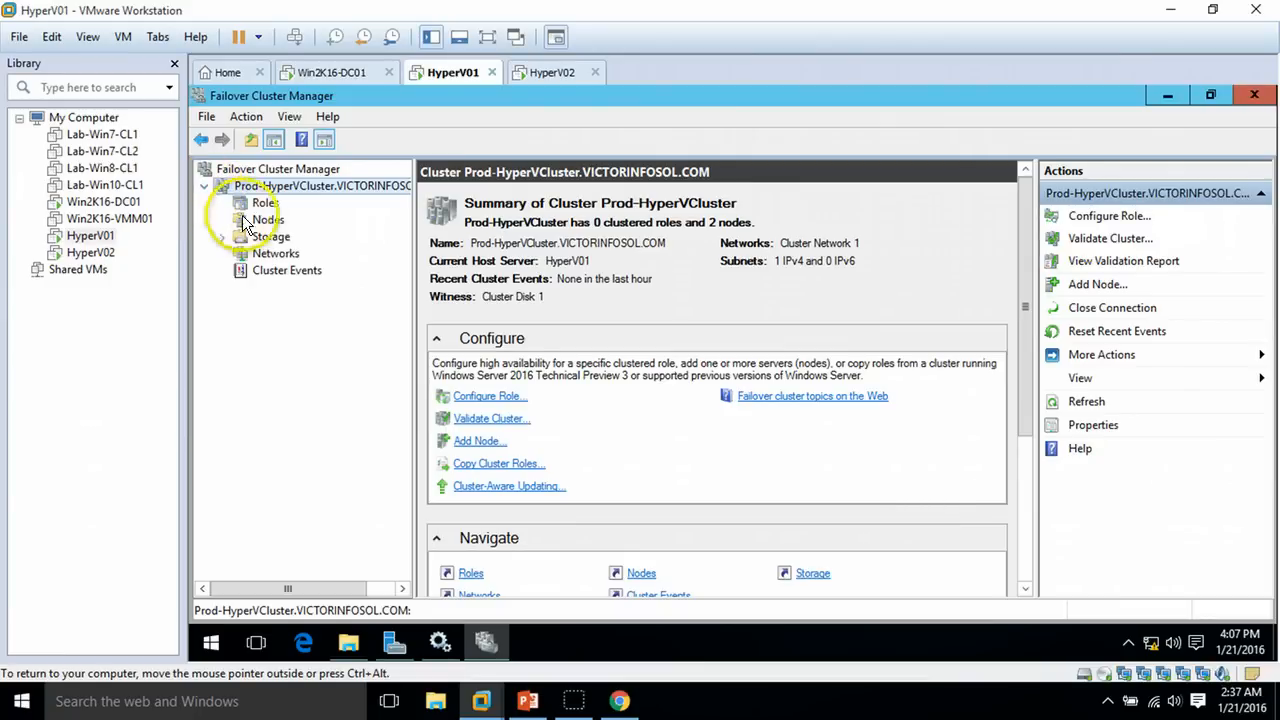
left_click(264, 203)
left_click(268, 219)
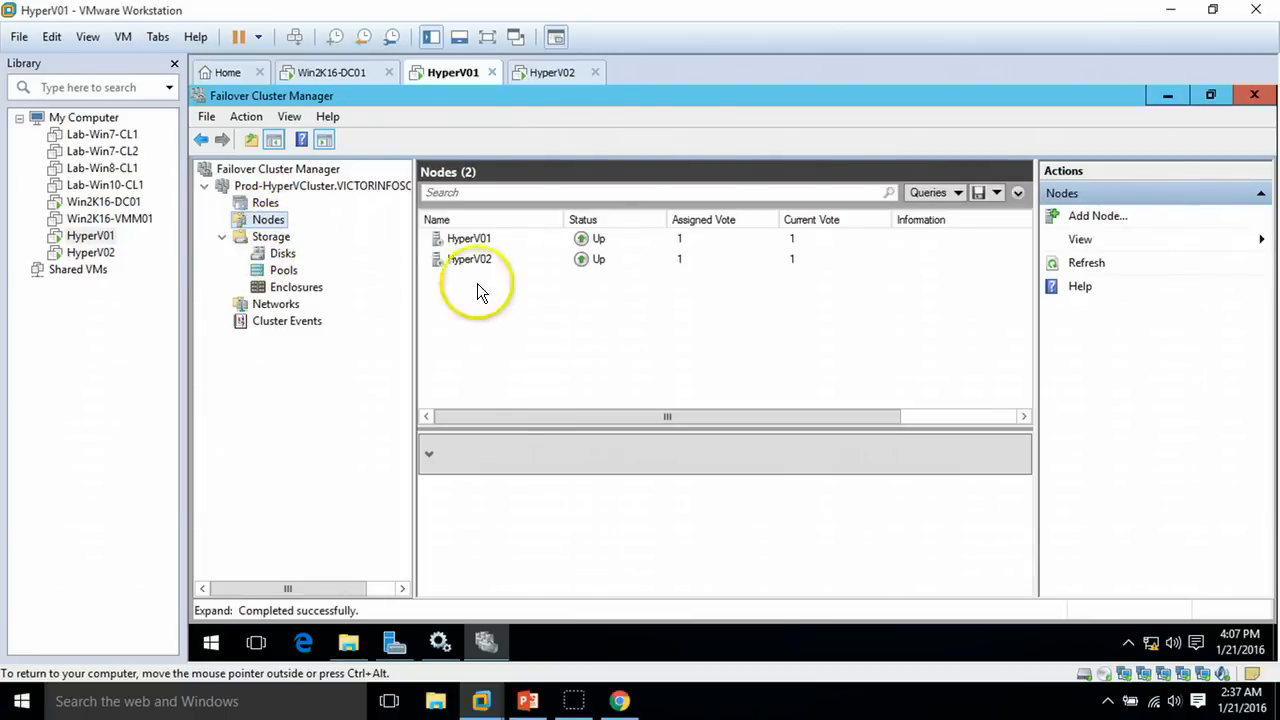
left_click(466, 259)
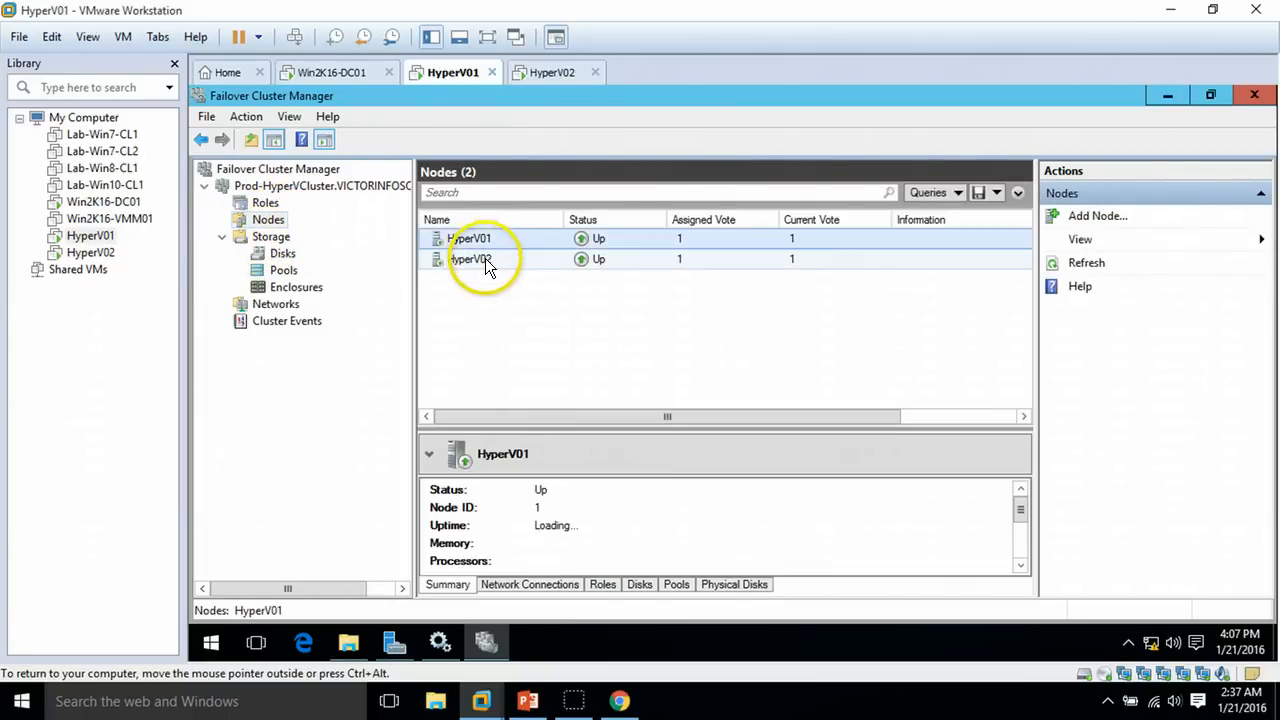
Verify Cluster Disk 1 and Cluster Disk 2 are Online, then bring up the PowerPoint slide show
left_click(283, 254)
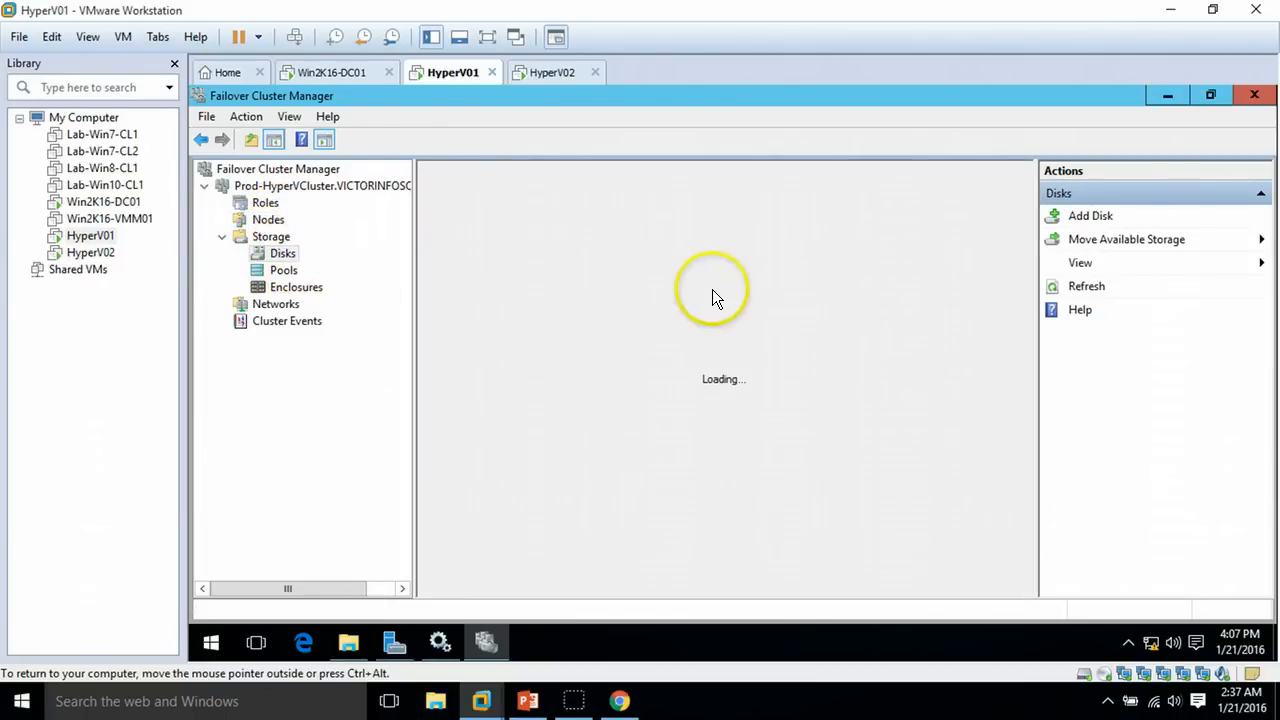
left_click(550, 241)
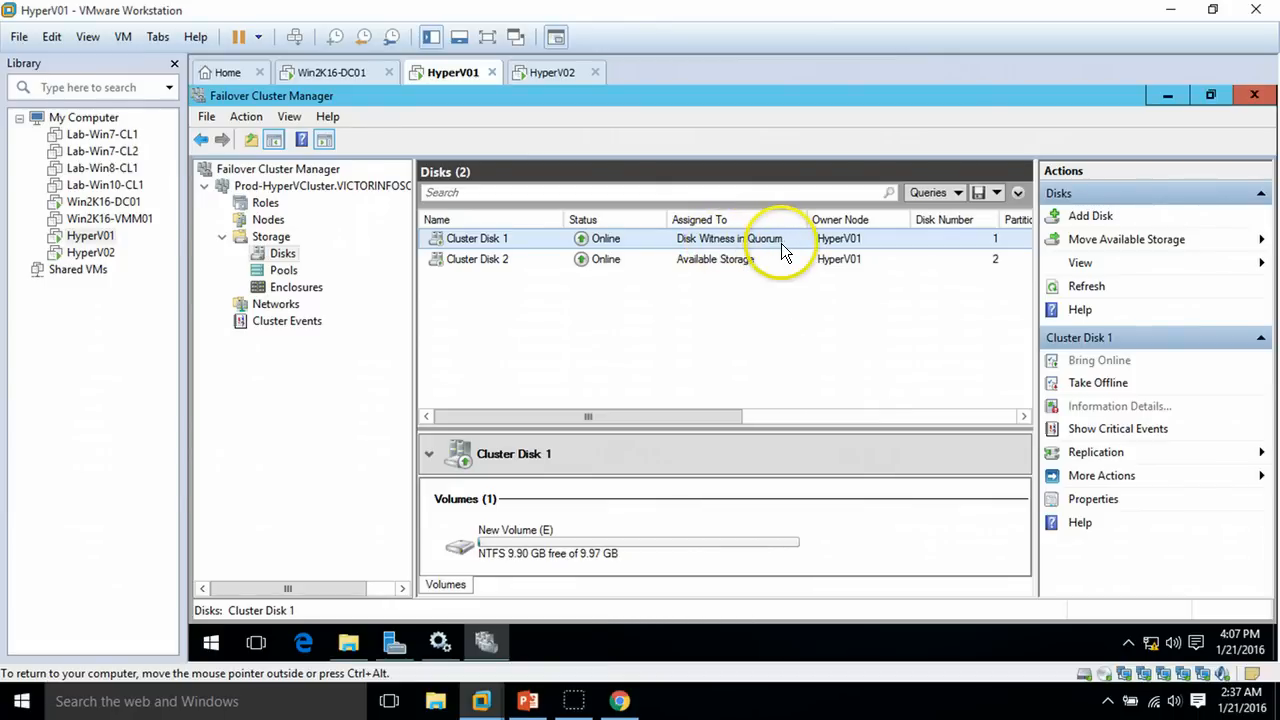
left_click(645, 257)
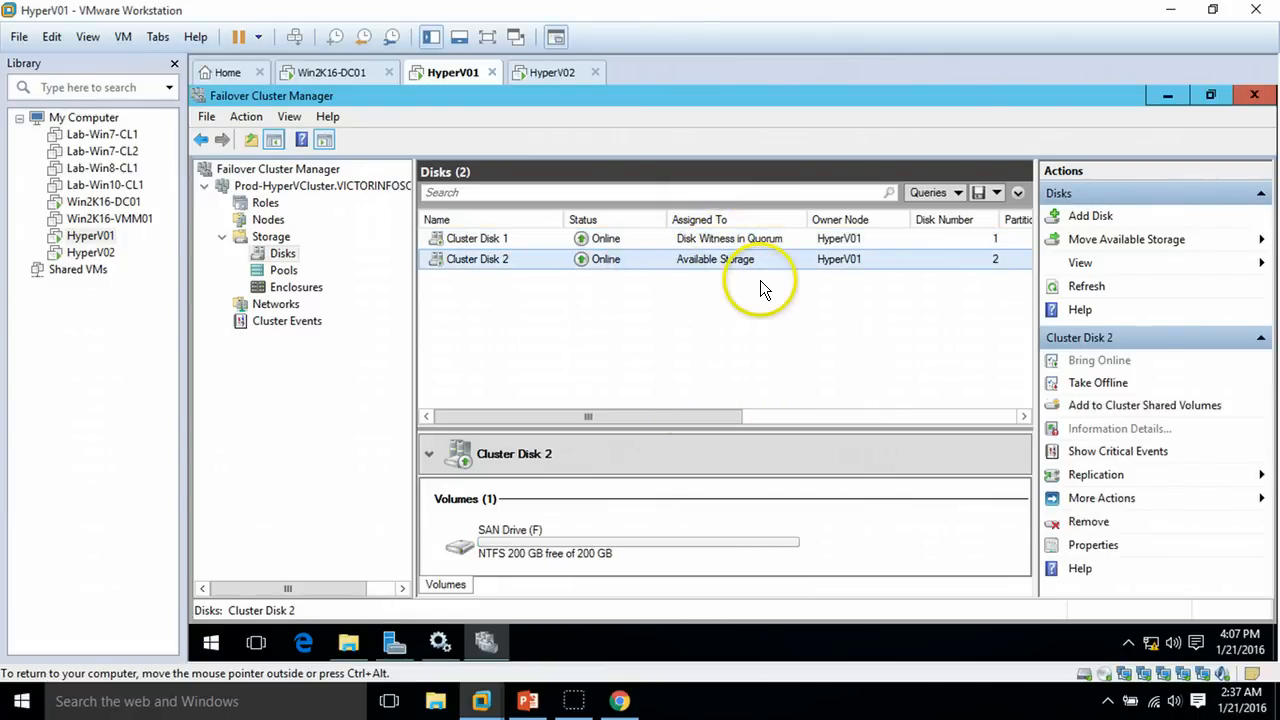
left_click(527, 701)
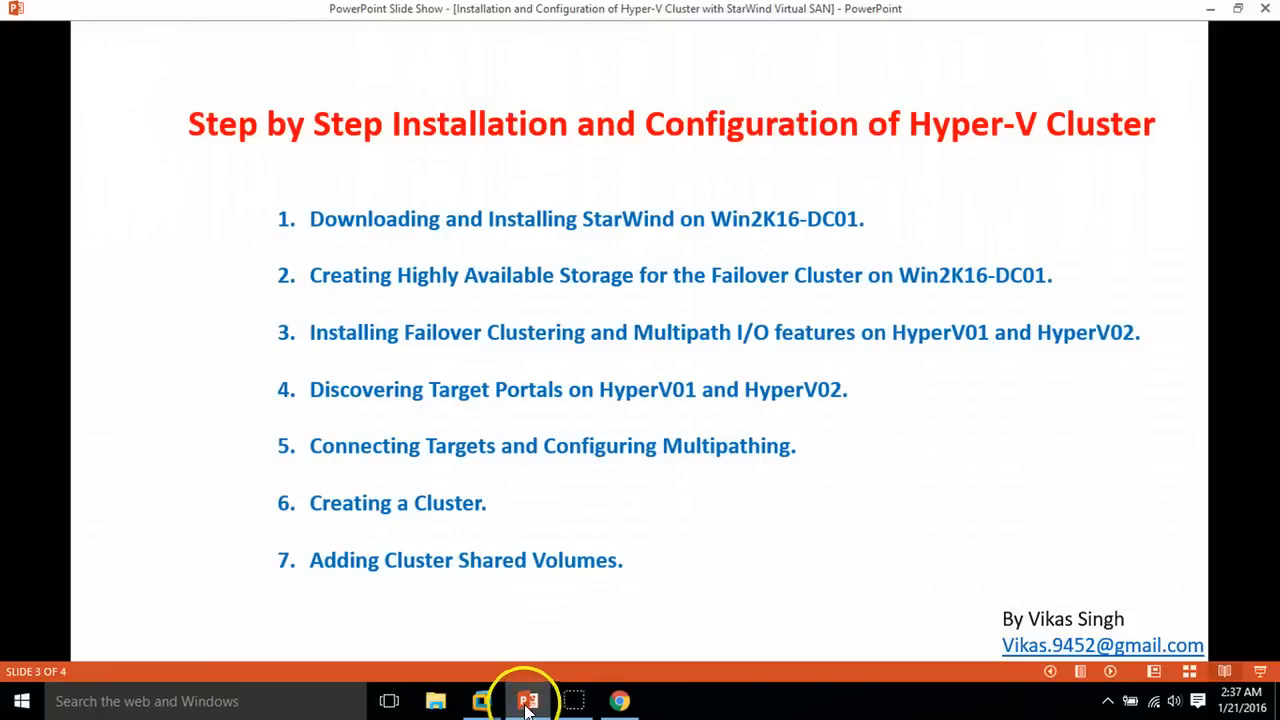
Highlight agenda step 7, Adding Cluster Shared Volumes, then return to Failover Cluster Manager
left_click(313, 567)
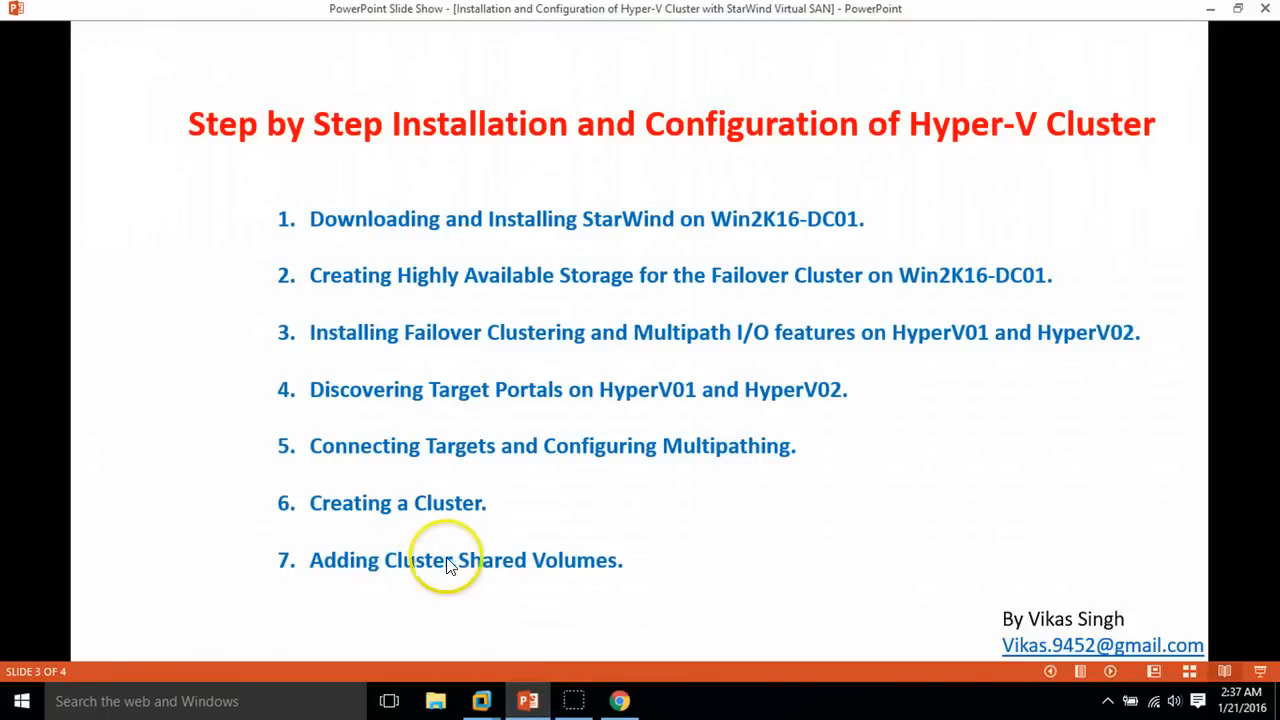
left_click(522, 700)
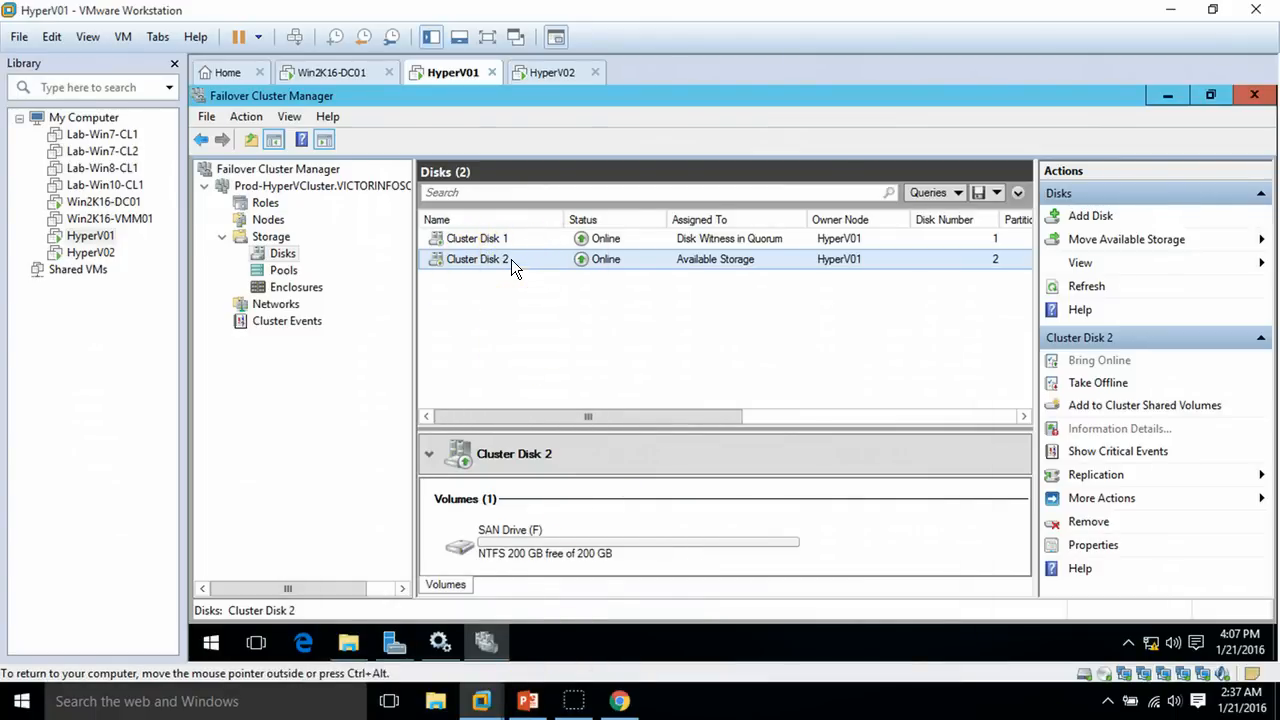
Inspect Cluster Disk 2's SAN Drive (F:) contents in File Explorer on HyperV01
right_click(511, 259)
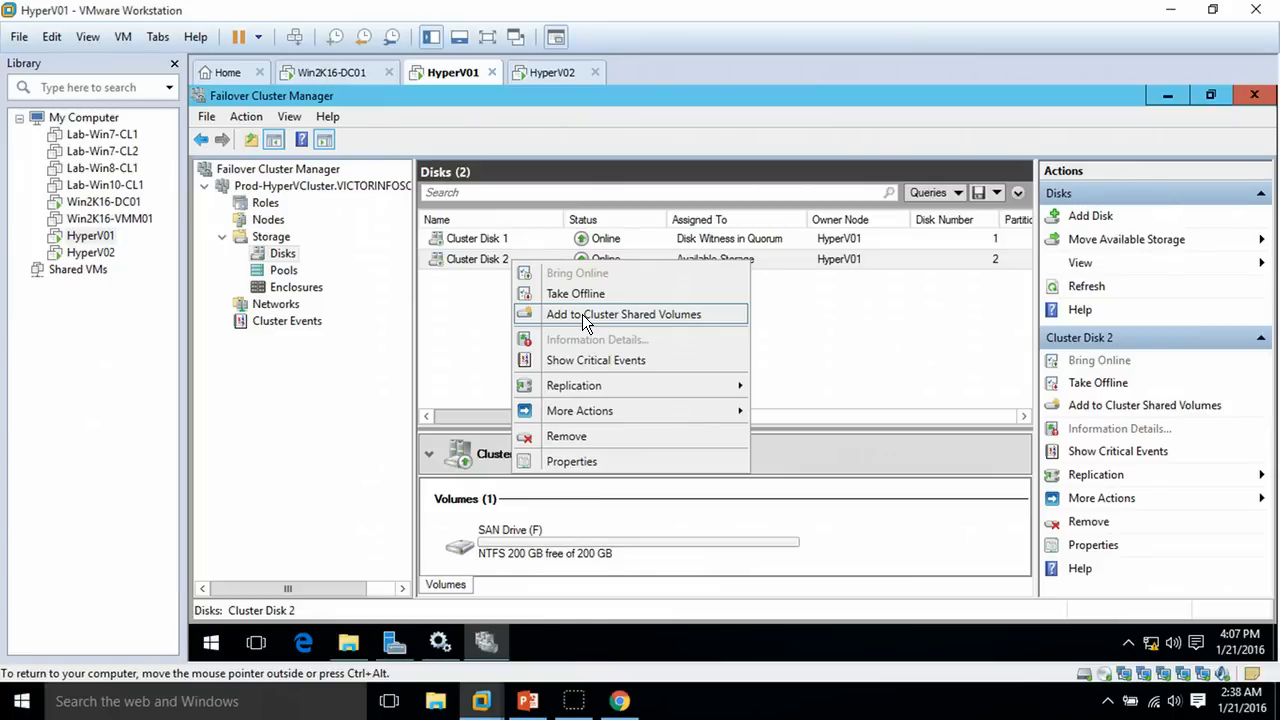
left_click(557, 486)
left_click(507, 540)
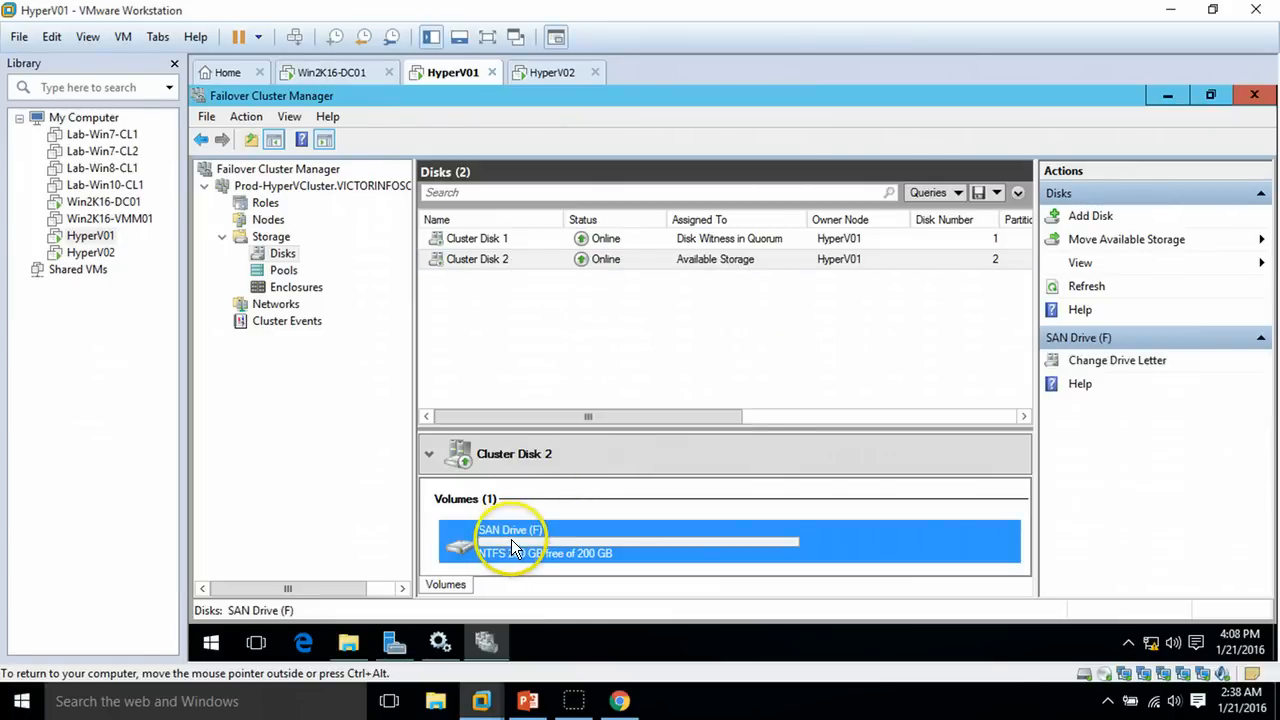
left_click(348, 642)
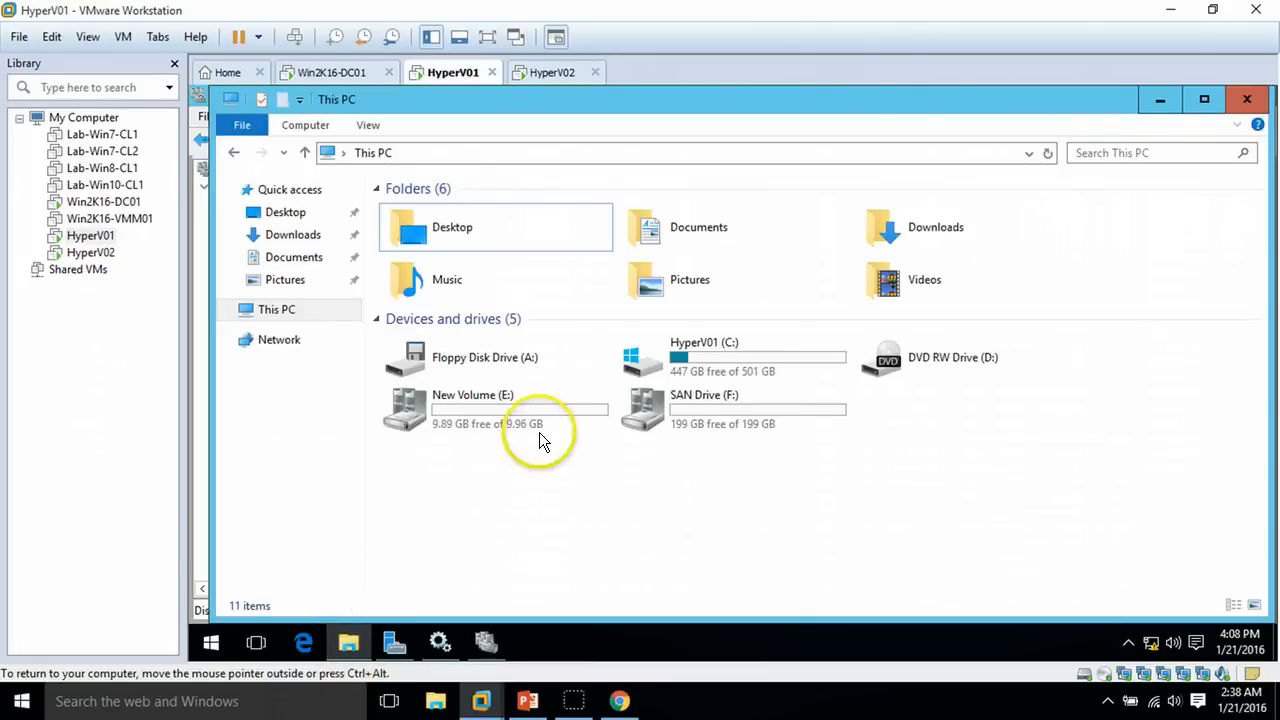
left_click(663, 425)
left_click(720, 490)
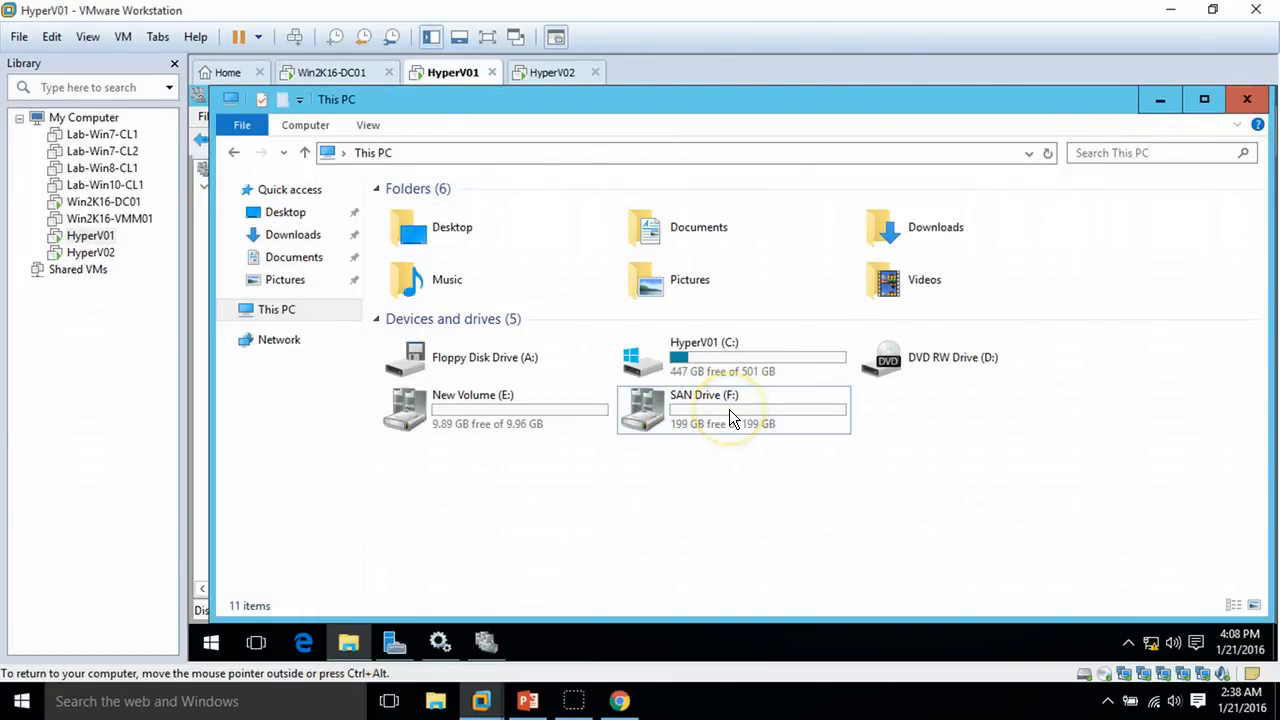
double_click(710, 425)
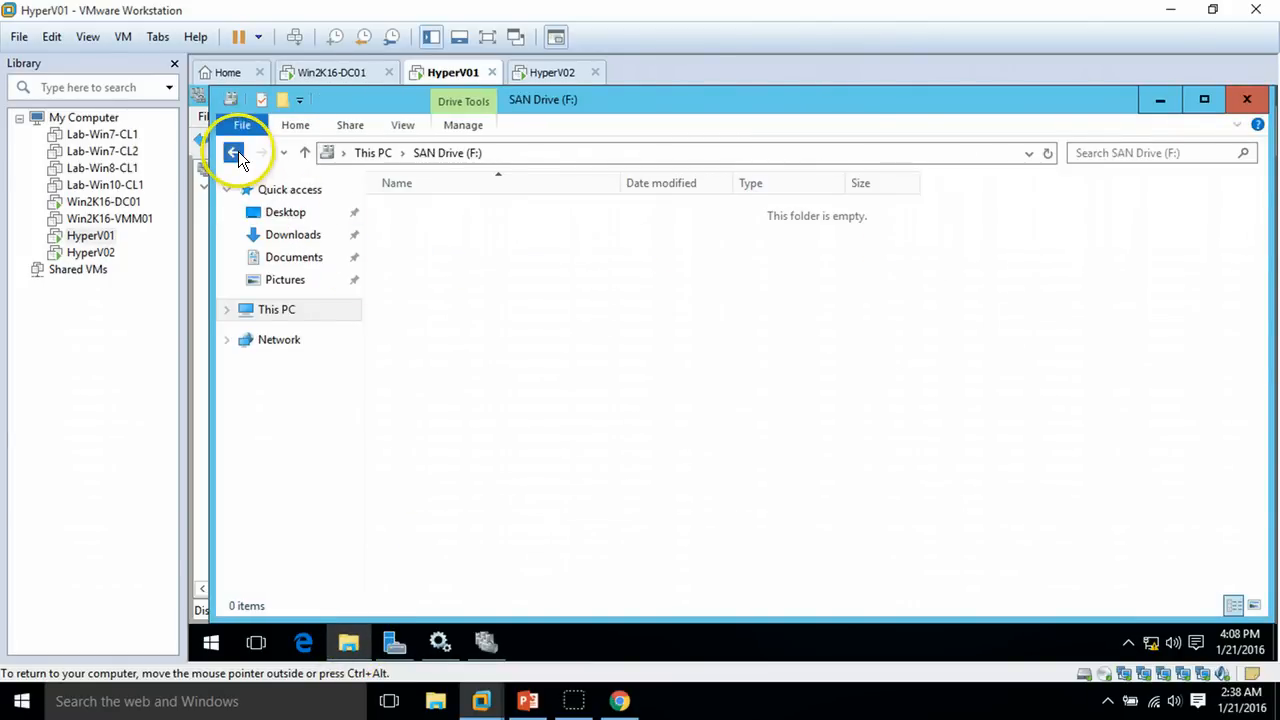
left_click(238, 151)
left_click(348, 645)
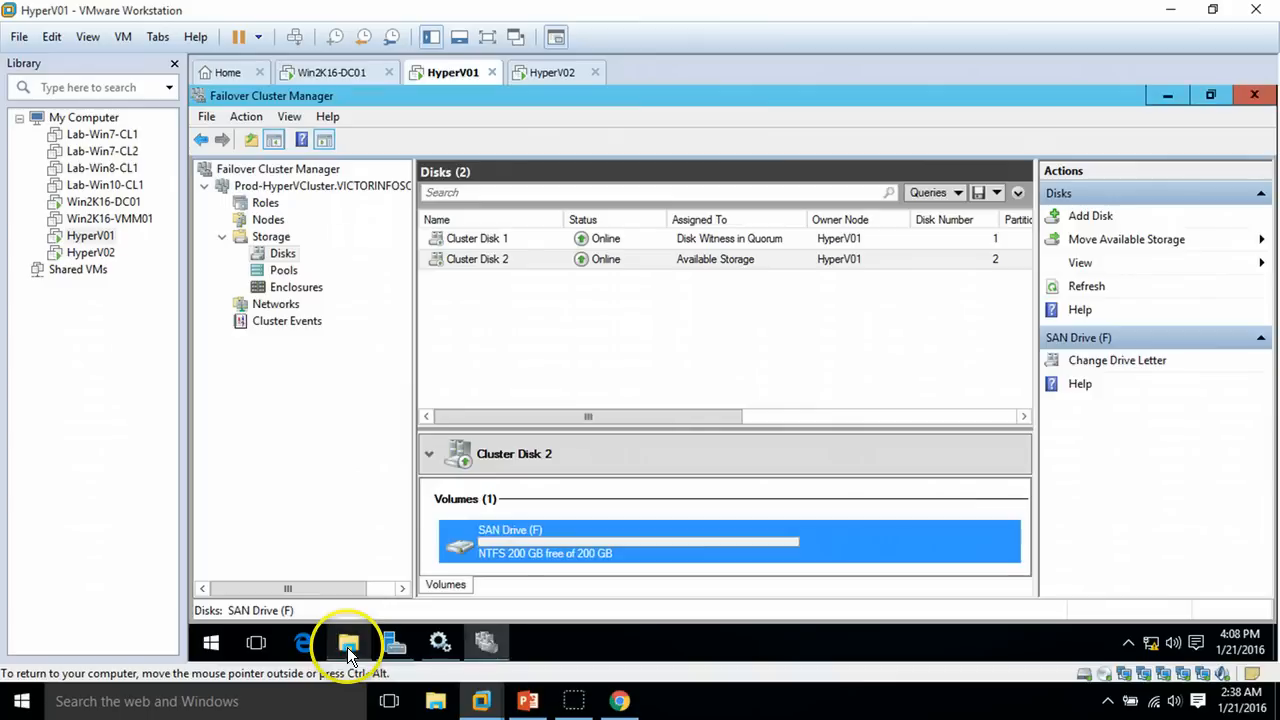
Add Cluster Disk 2 to Cluster Shared Volumes from its context menu
right_click(501, 541)
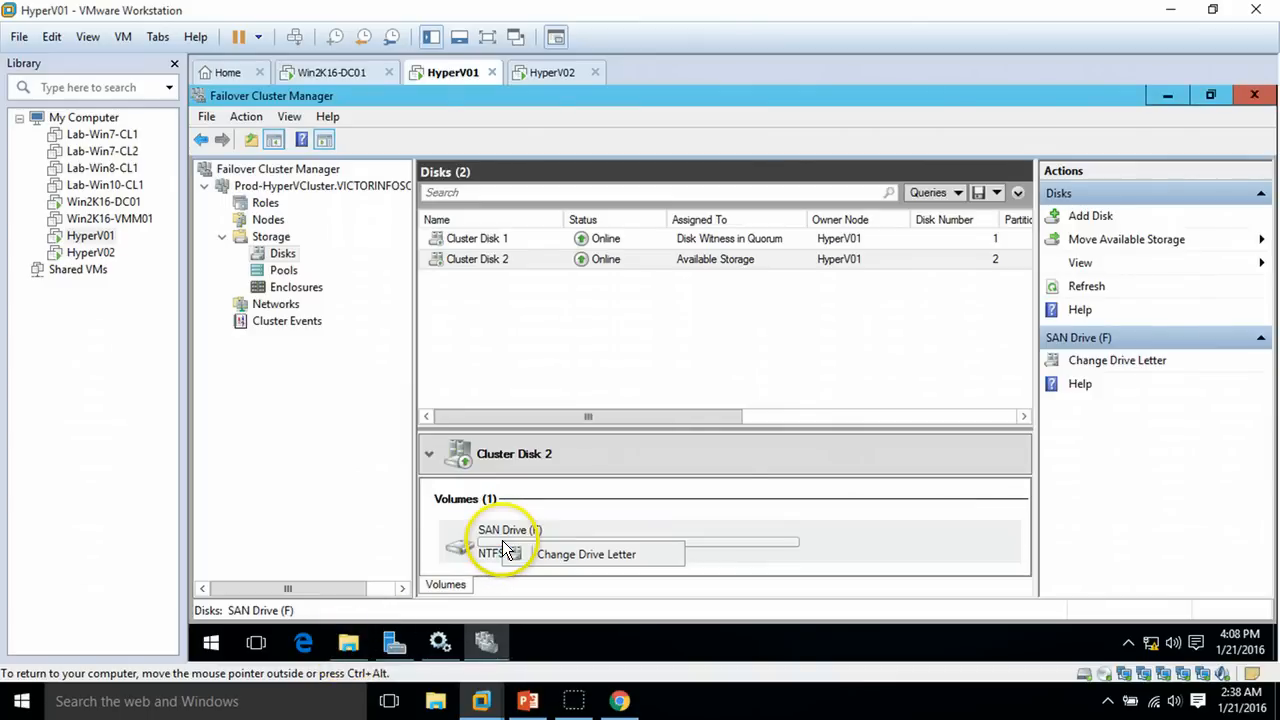
right_click(555, 257)
left_click(508, 257)
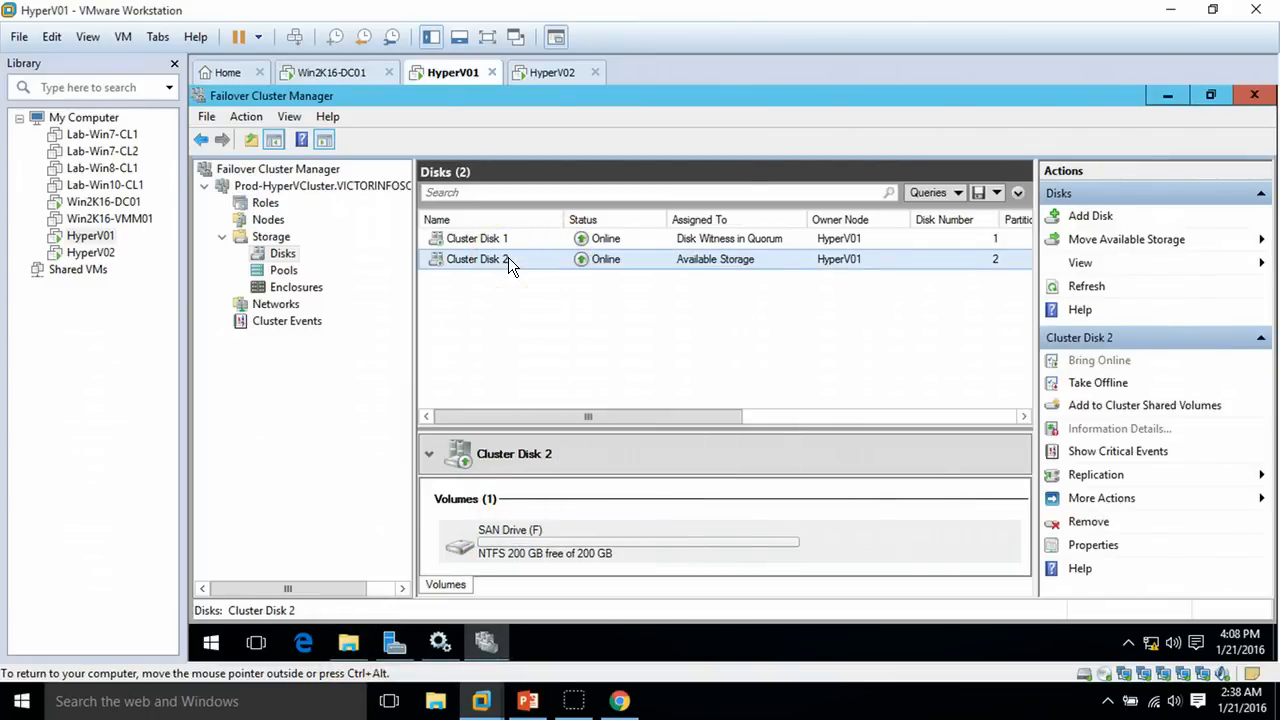
right_click(508, 257)
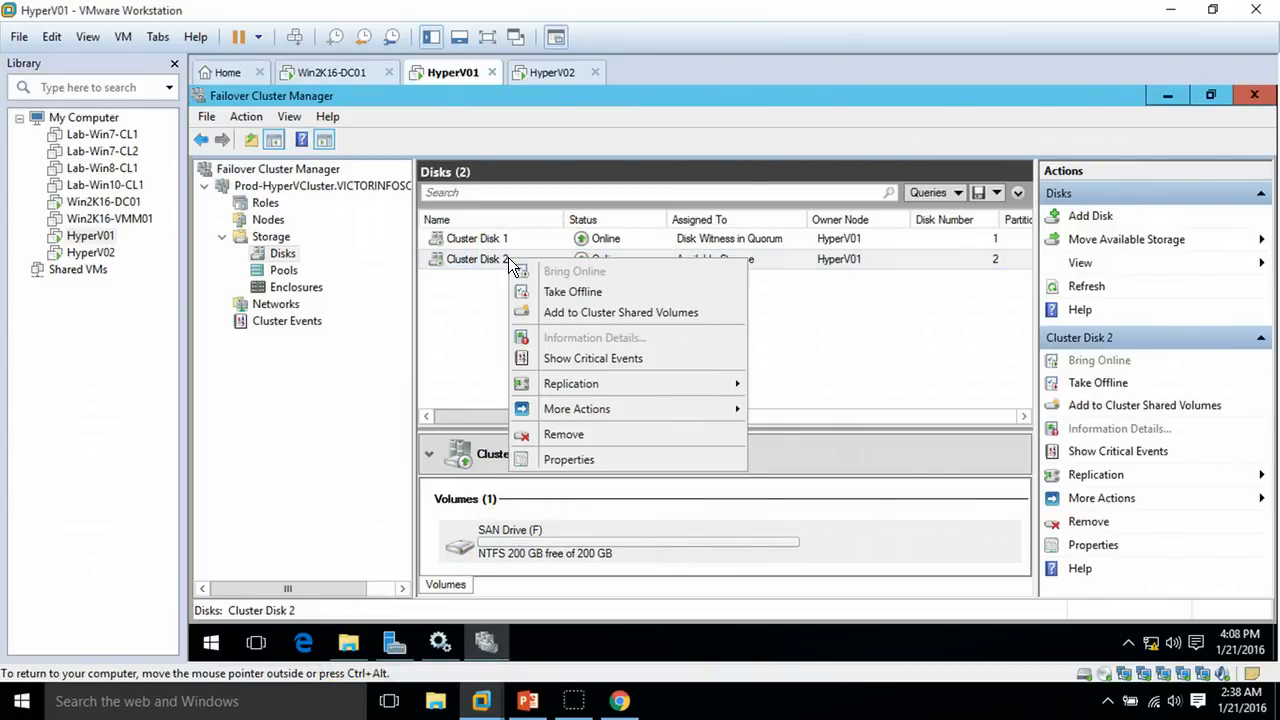
left_click(598, 314)
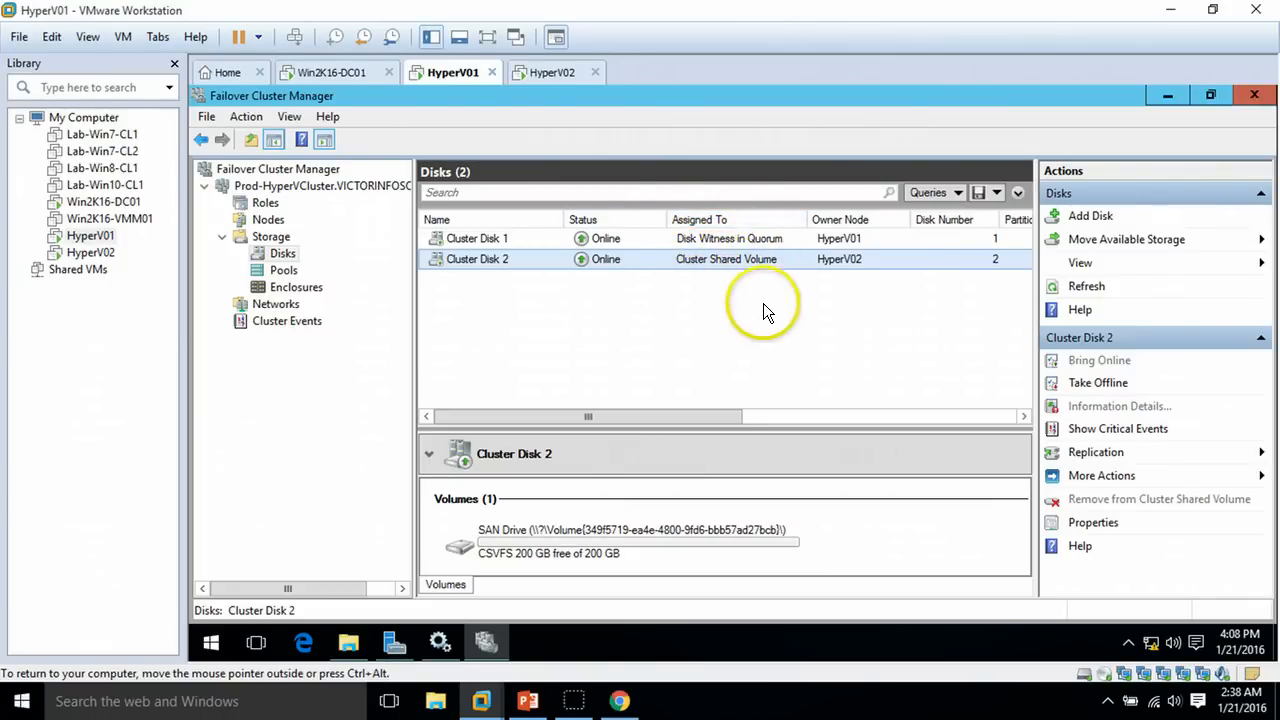
Refresh the drive list and open C:\ClusterStorage\Volume1 in File Explorer on HyperV01
left_click(348, 643)
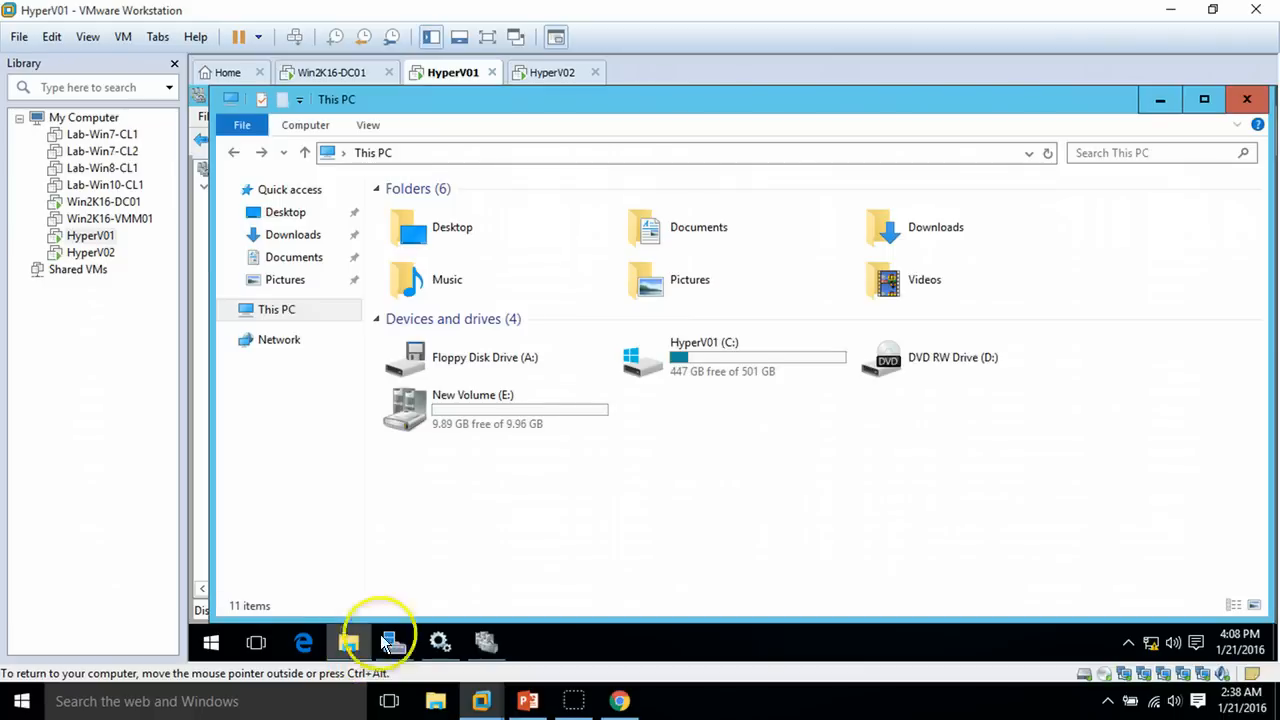
right_click(640, 515)
left_click(709, 401)
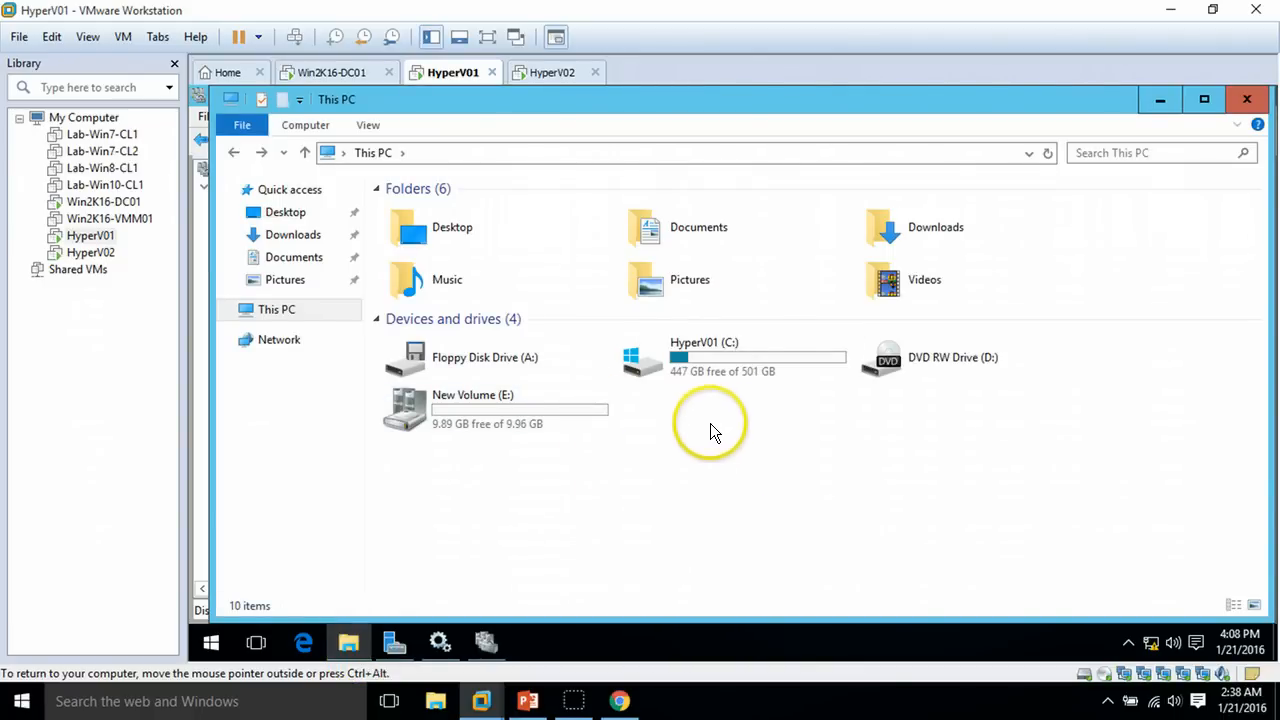
double_click(731, 356)
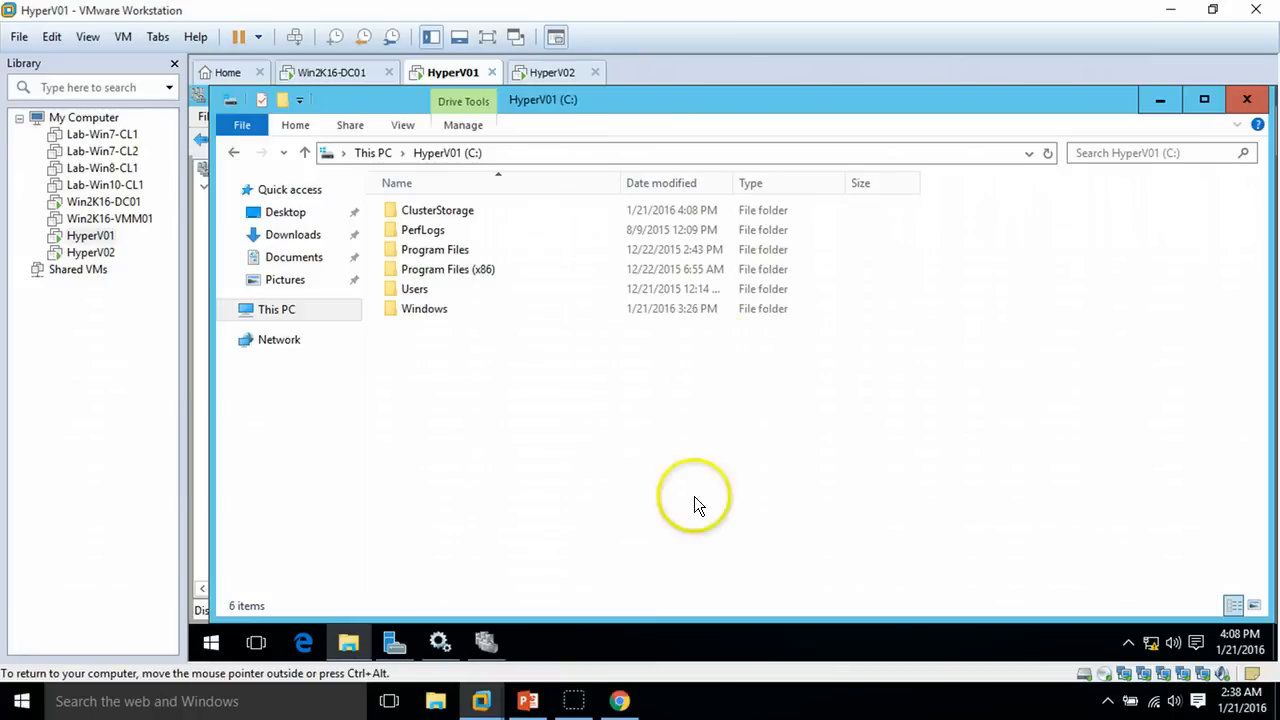
double_click(449, 211)
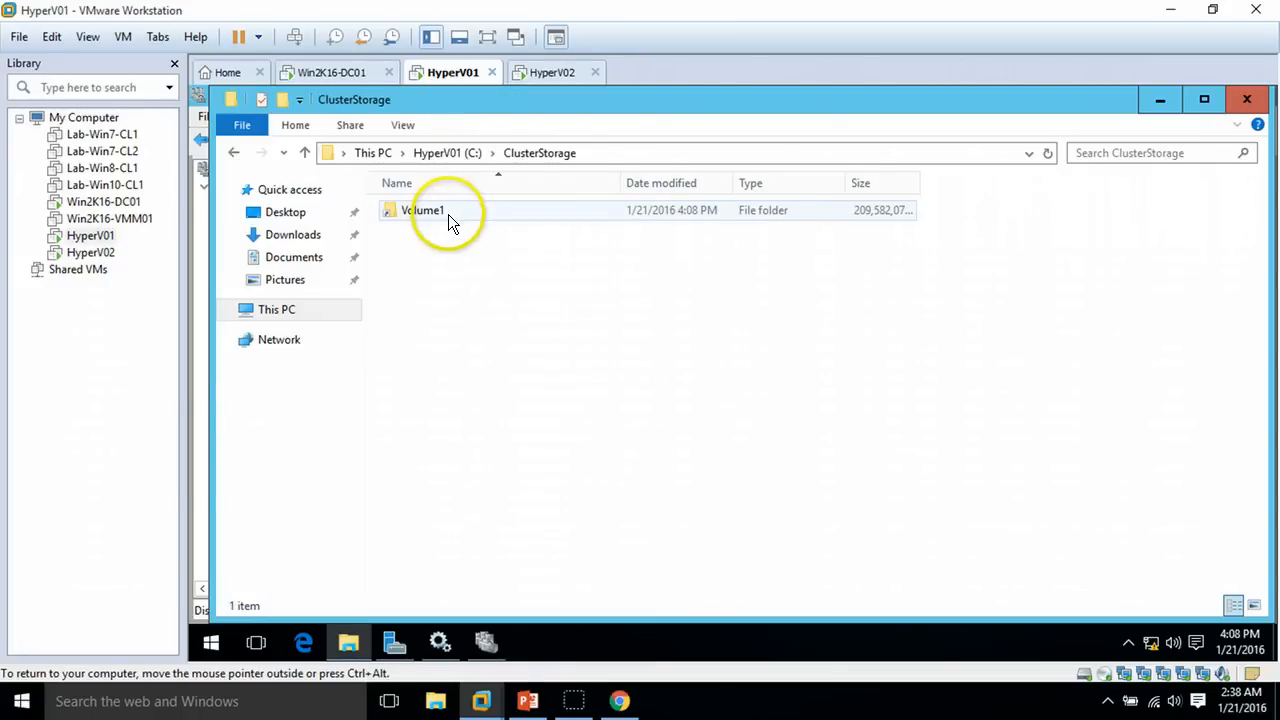
left_click(447, 218)
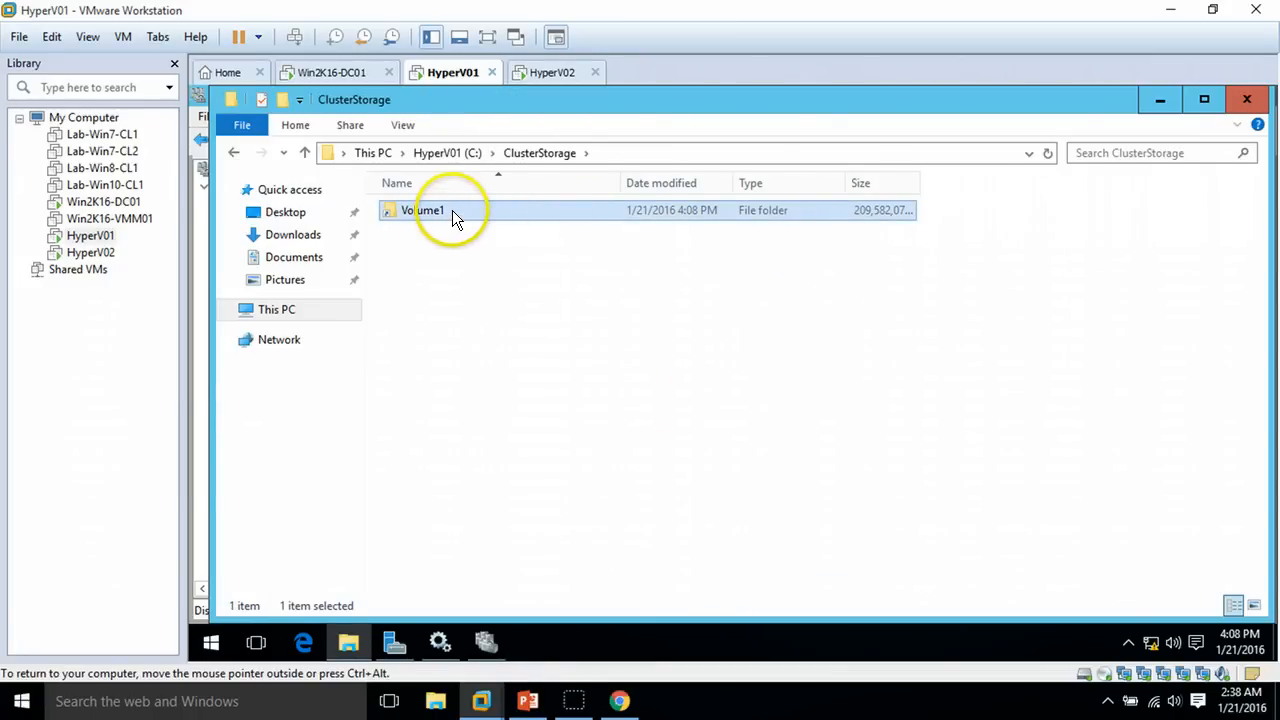
double_click(452, 211)
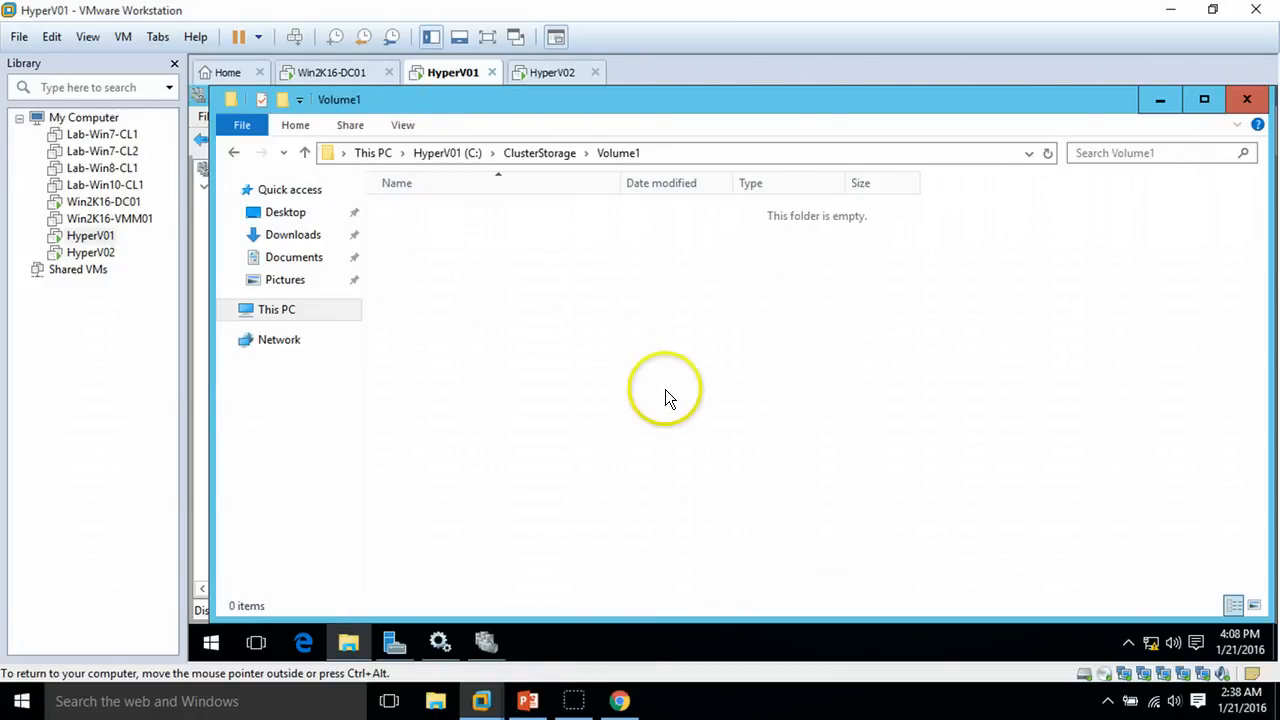
left_click(699, 153)
Open C:\ClusterStorage\Volume1 on HyperV02, then advance the PowerPoint show to the final slide
left_click(553, 72)
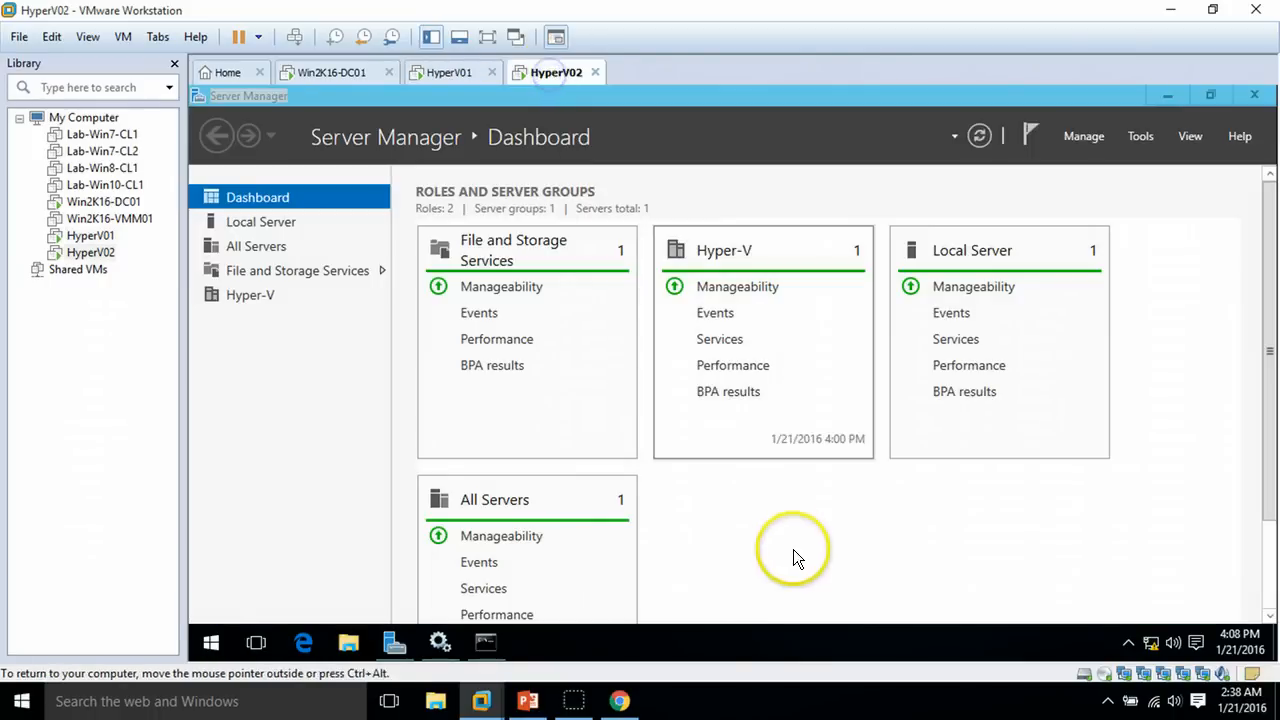
left_click(348, 641)
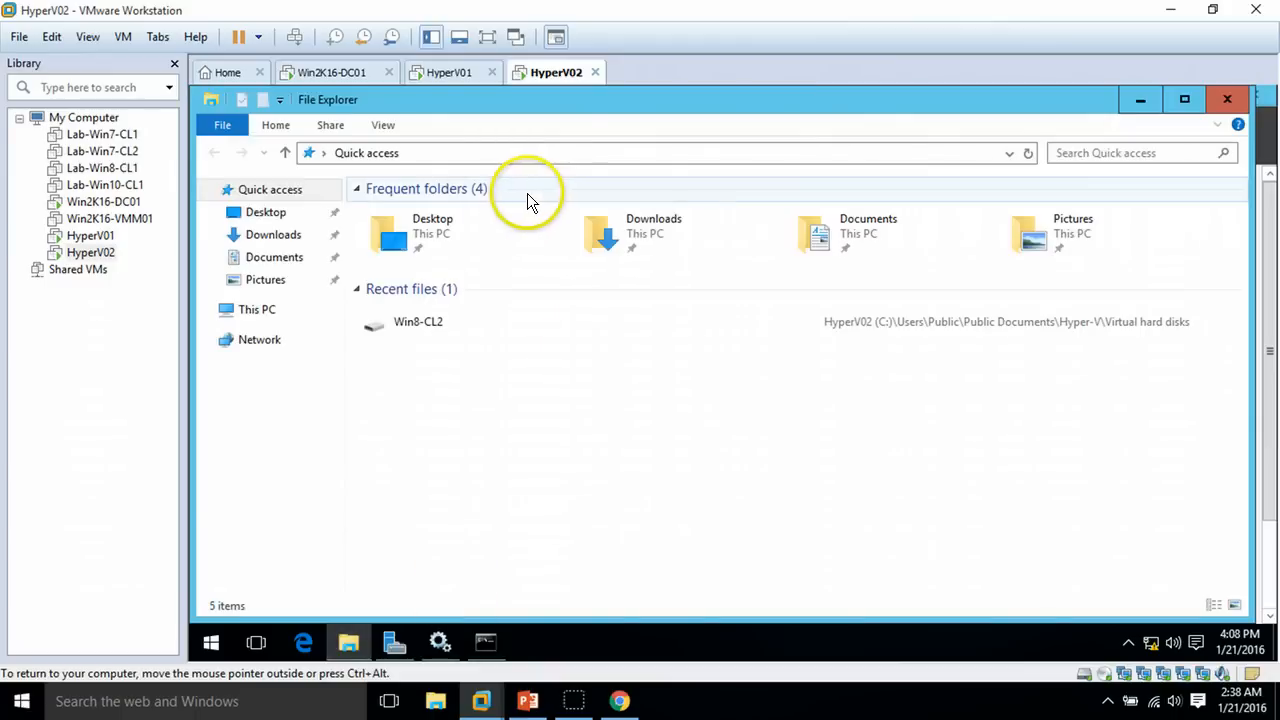
left_click(253, 309)
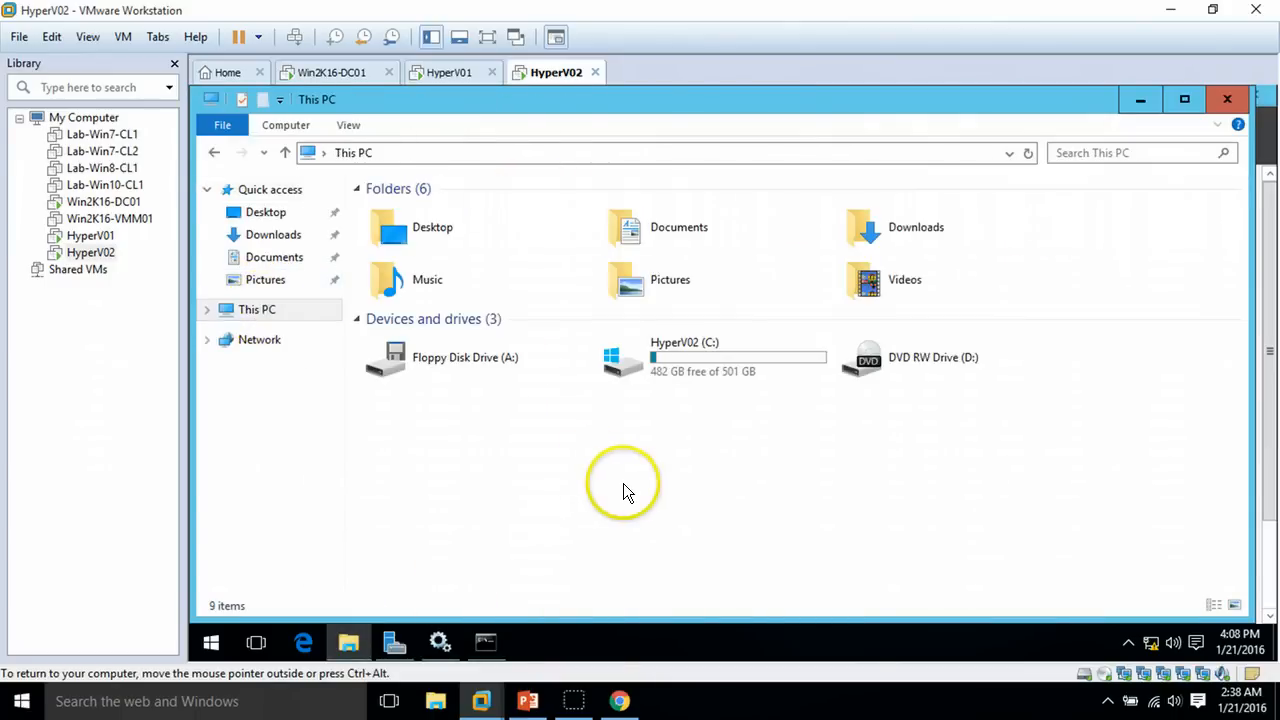
double_click(741, 346)
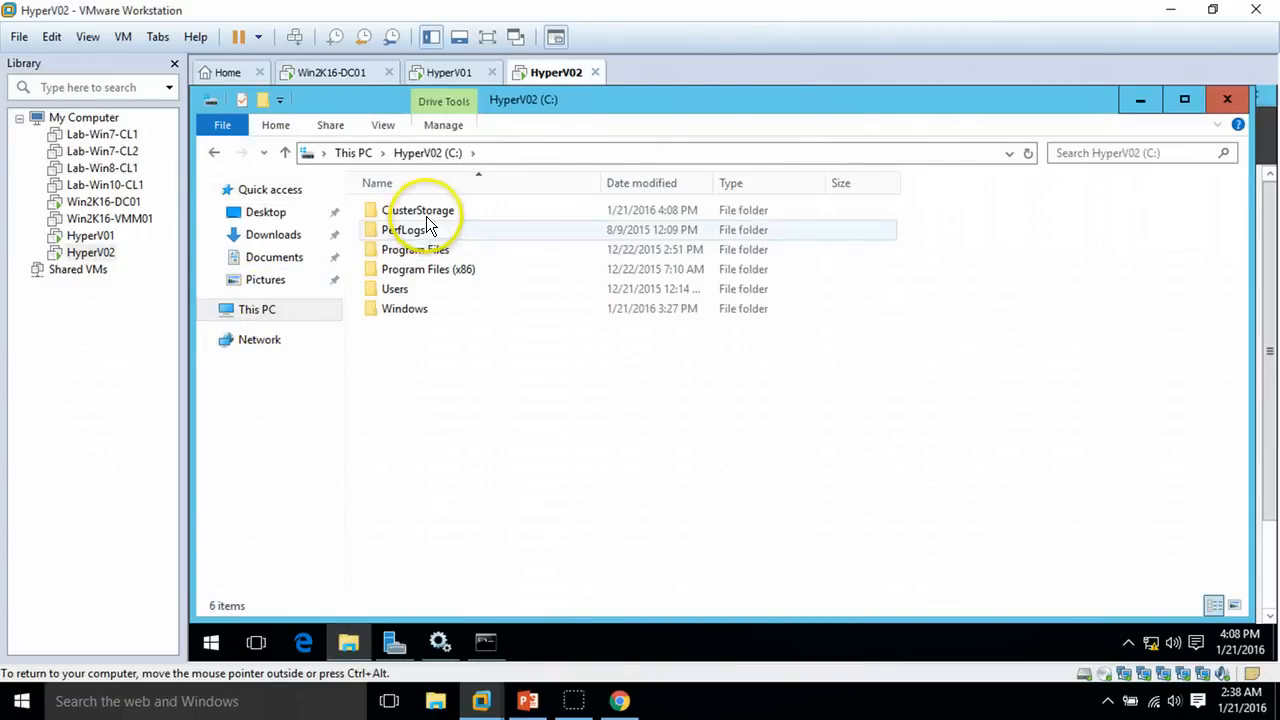
double_click(427, 214)
double_click(427, 214)
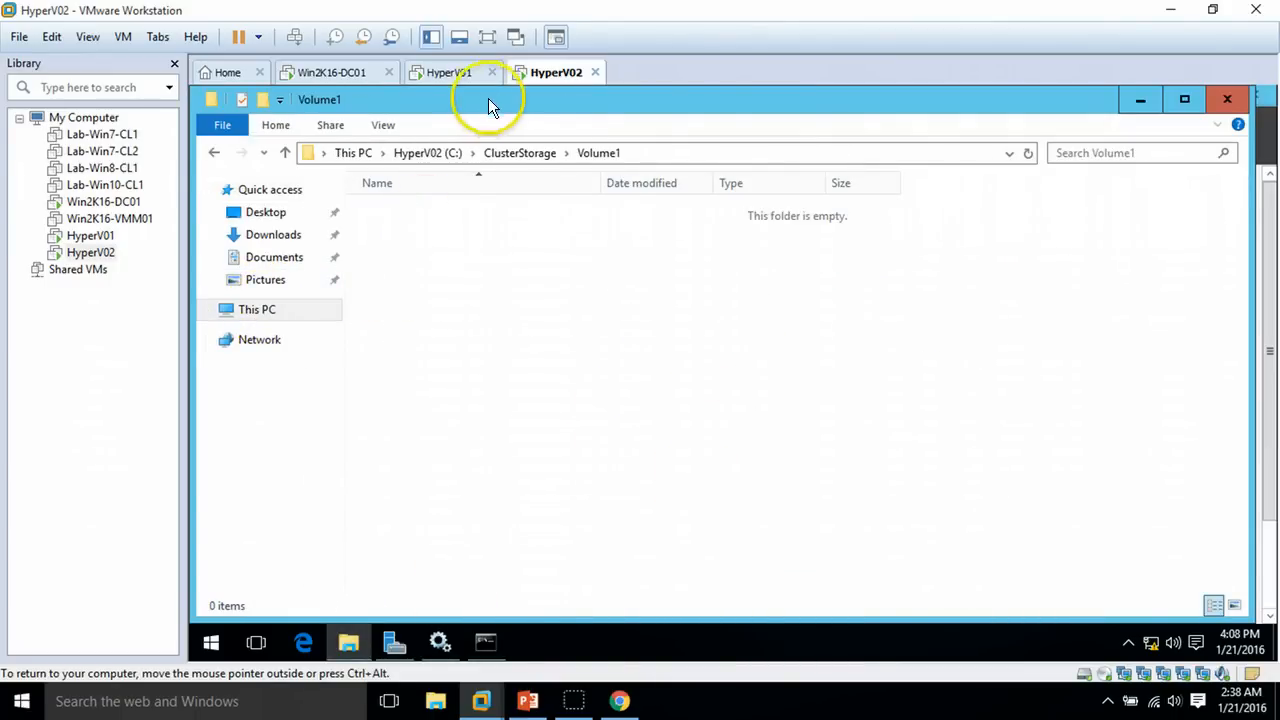
left_click(465, 74)
left_click(536, 74)
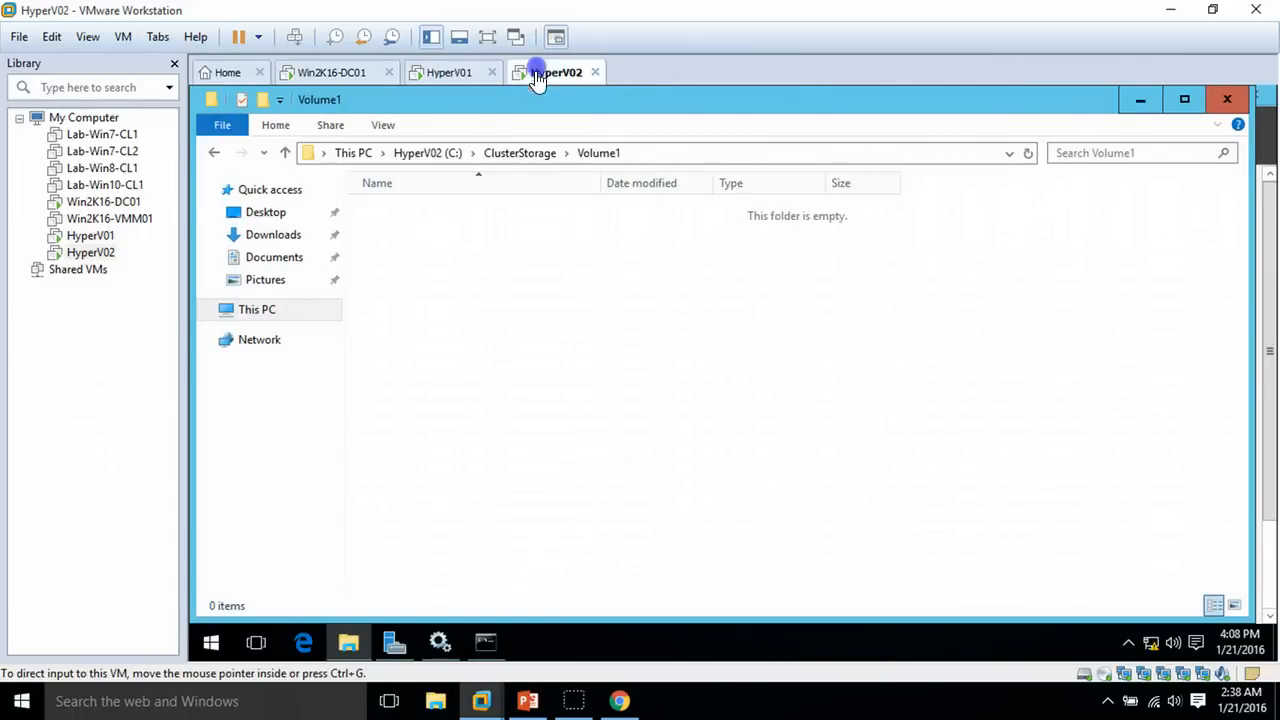
left_click(528, 702)
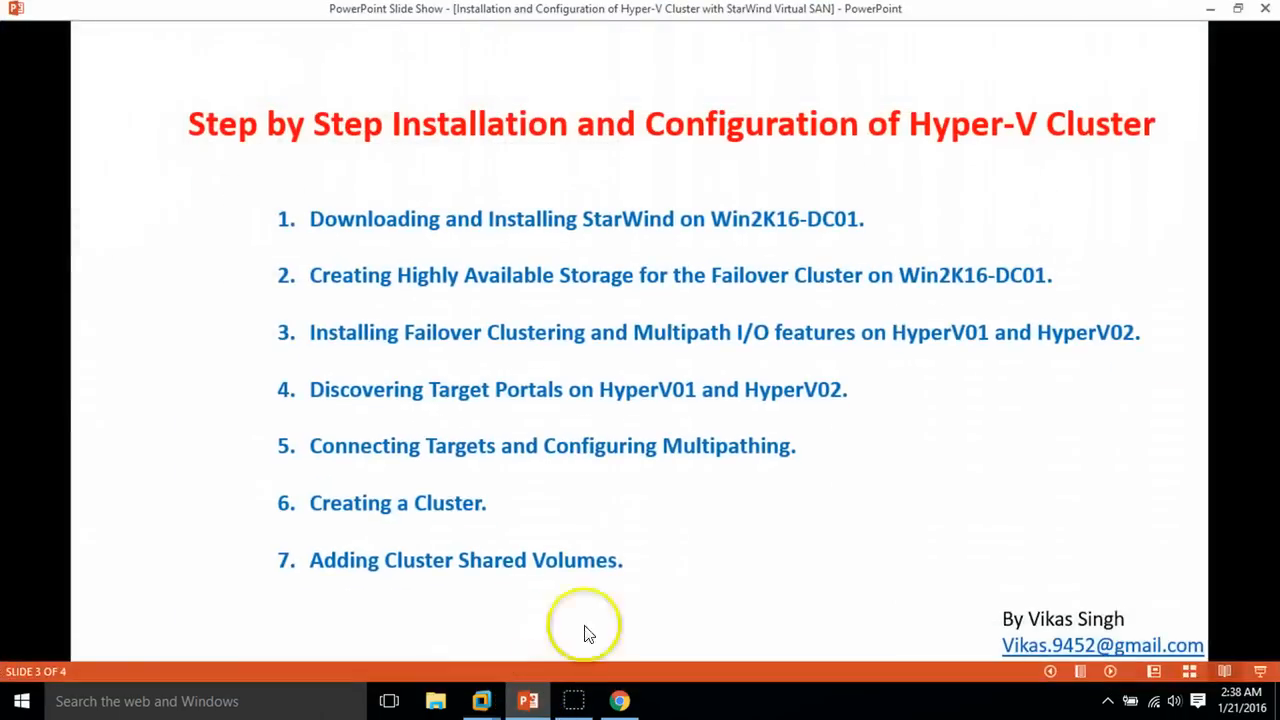
left_click(1111, 672)
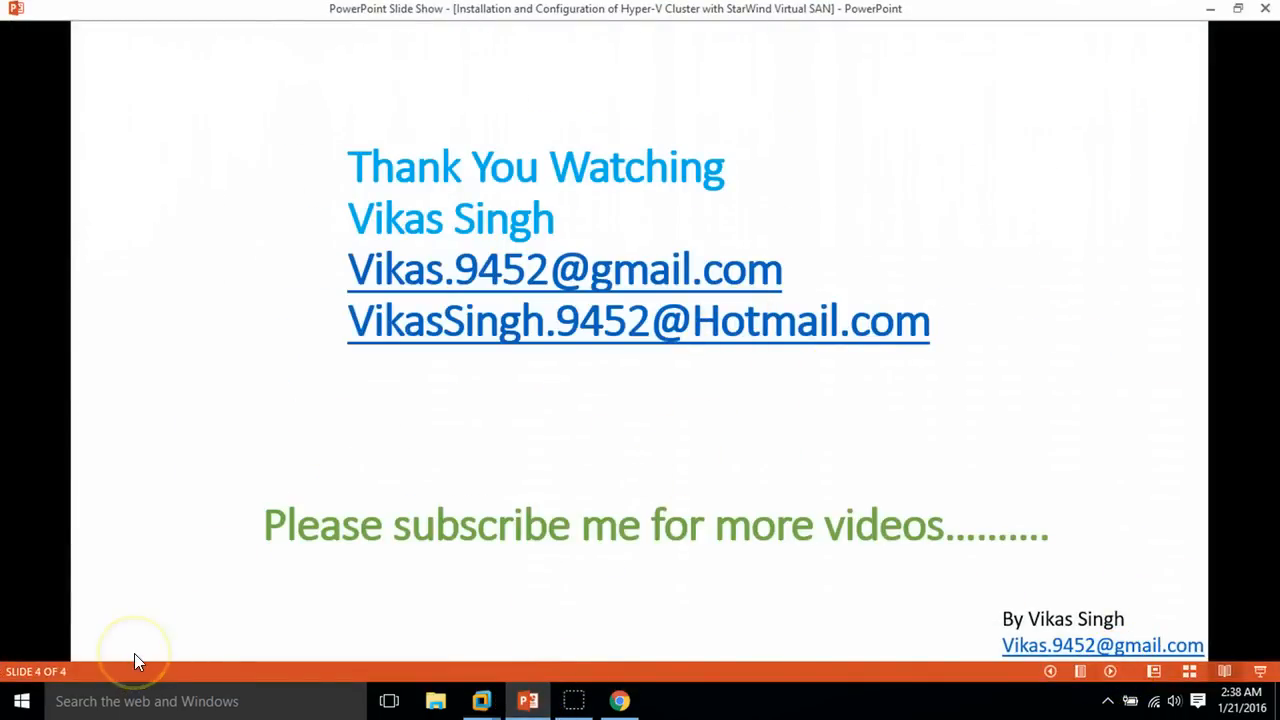